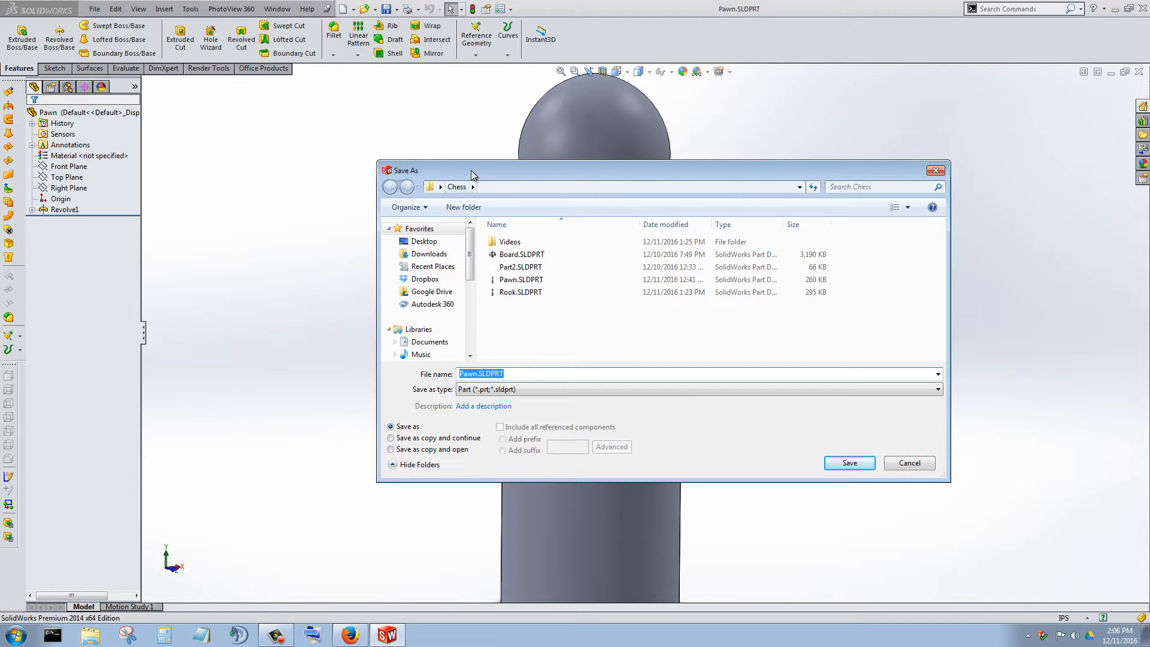
Save the pawn part as a new part file named Bishop in the Chess folder.
{"action": "left_click_drag", "start_coordinate": [502, 171], "coordinate": [484, 215]}
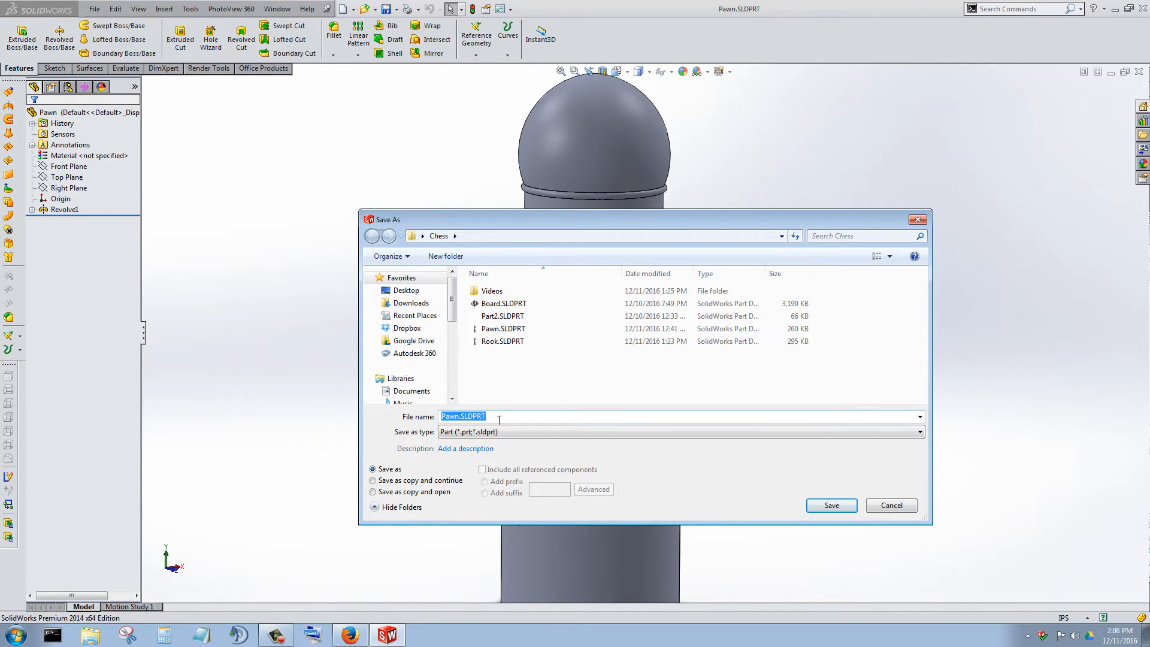
{"action": "type", "text": "Bishop"}
{"action": "left_click", "coordinate": [808, 503]}
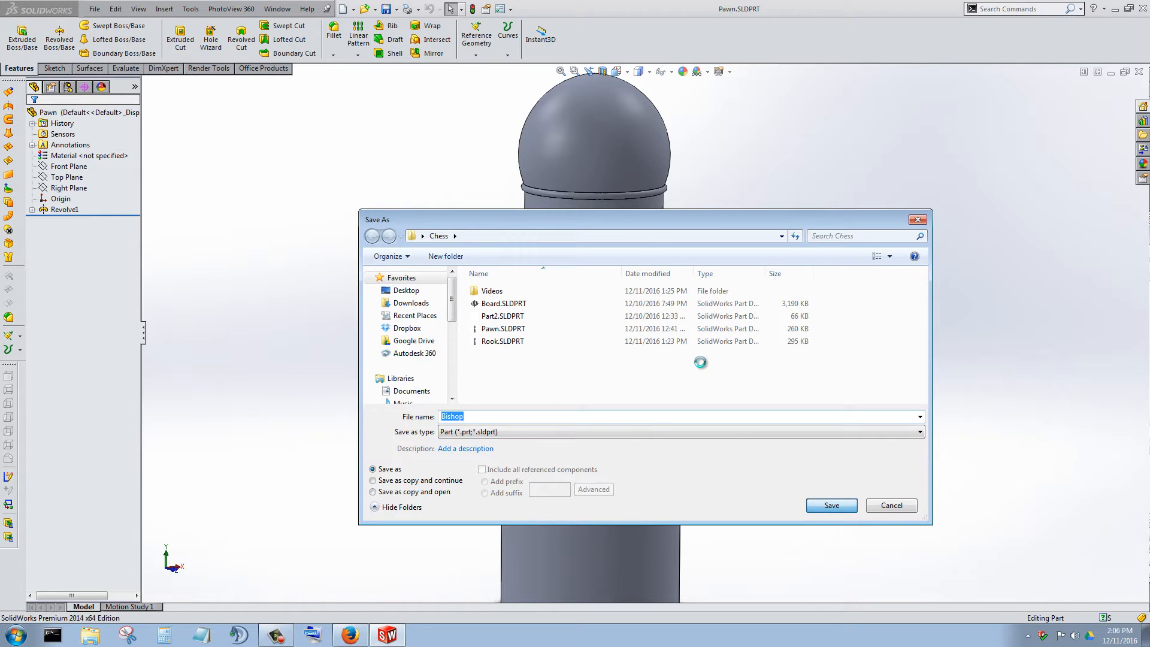
Open the sketch under Revolve1 for editing, viewed normal to its plane.
{"action": "scroll", "coordinate": [644, 349], "scroll_direction": "up", "scroll_amount": 3}
{"action": "scroll", "coordinate": [640, 343], "scroll_direction": "down", "scroll_amount": 1}
{"action": "middle_click_drag", "start_coordinate": [692, 318], "coordinate": [654, 286]}
{"action": "left_click", "coordinate": [33, 210]}
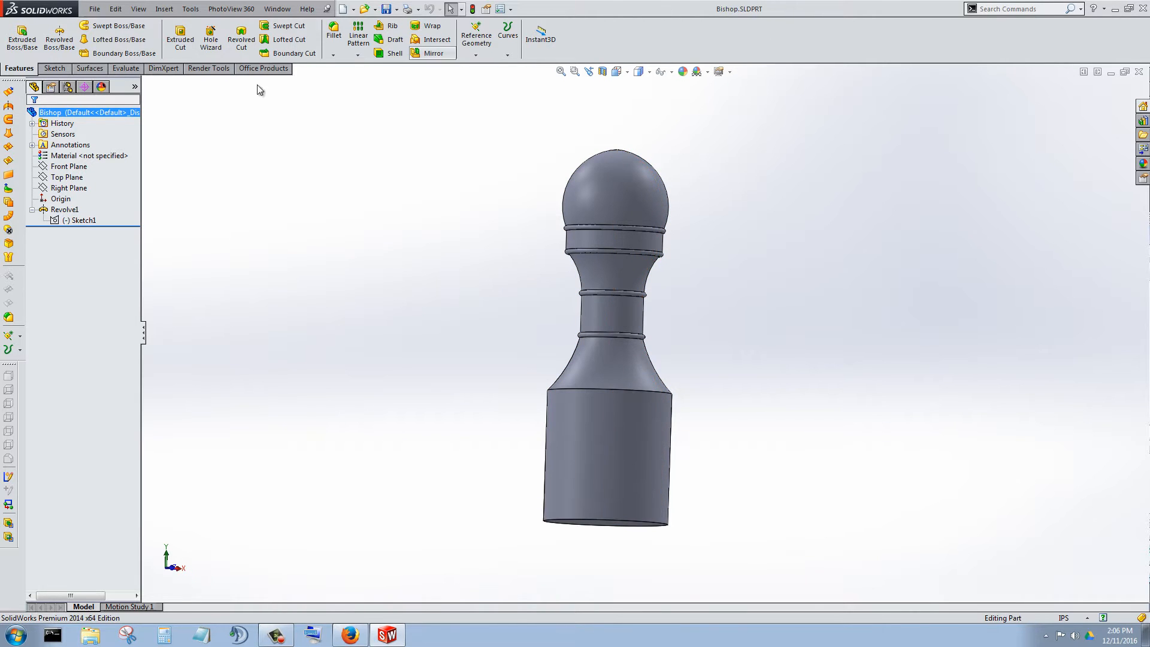
{"action": "right_click", "coordinate": [95, 222]}
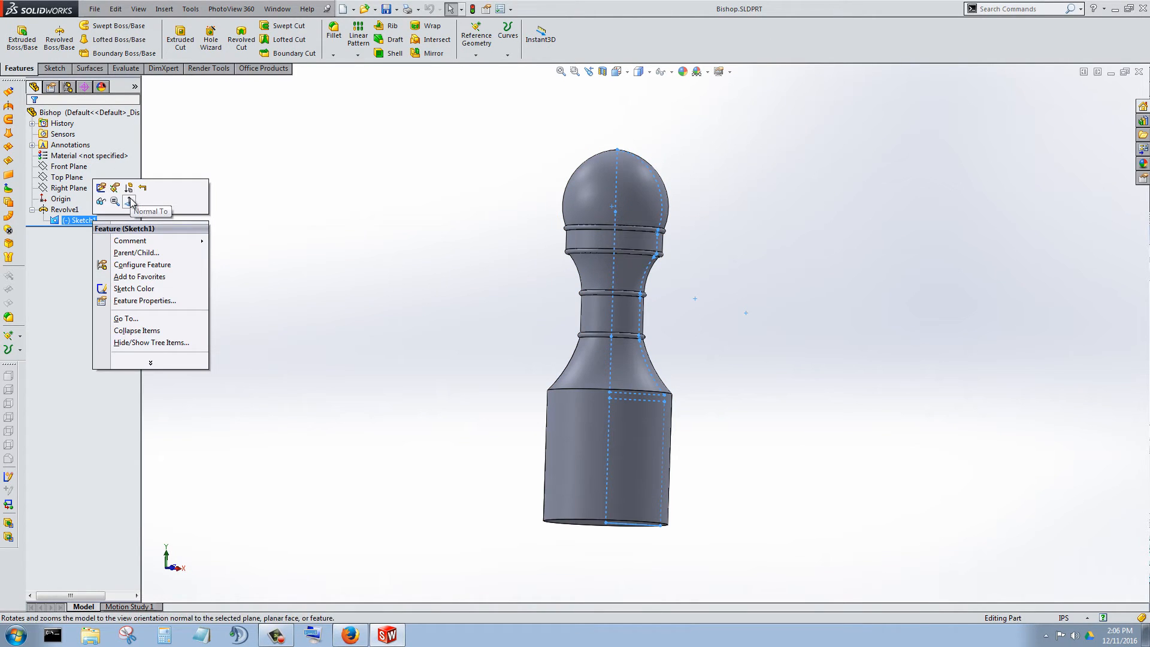
{"action": "left_click", "coordinate": [129, 202]}
{"action": "right_click", "coordinate": [84, 222]}
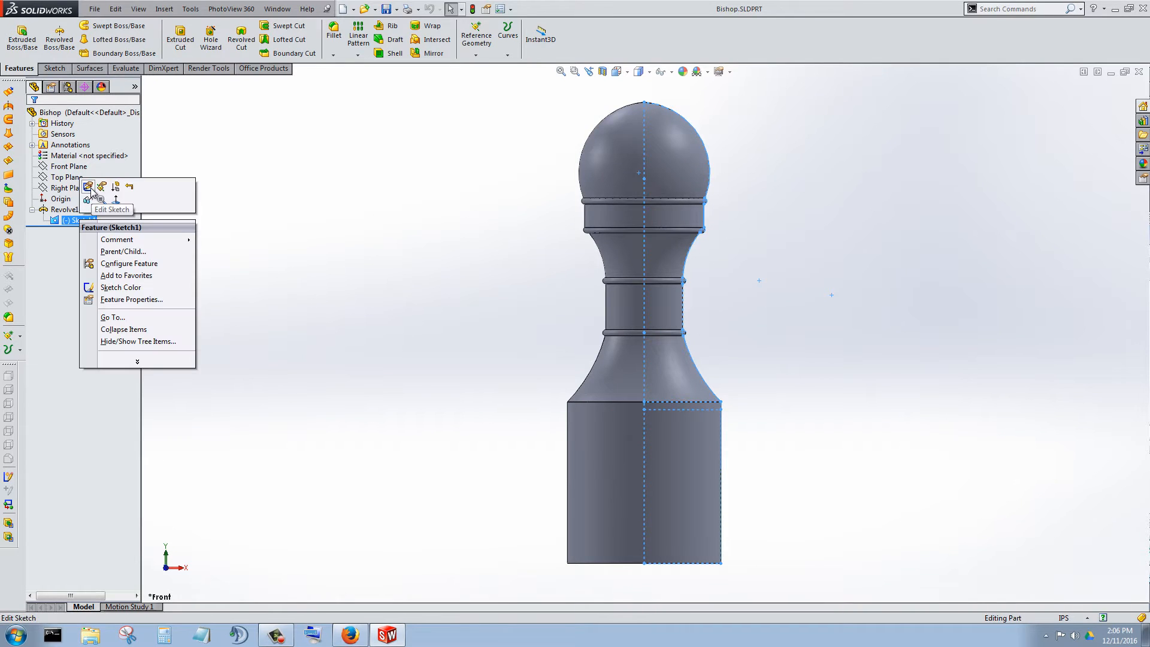
{"action": "left_click", "coordinate": [91, 188]}
Search the commands for "delete" and start Display/Delete Relations for the sketch.
{"action": "scroll", "coordinate": [896, 373], "scroll_direction": "up", "scroll_amount": 3}
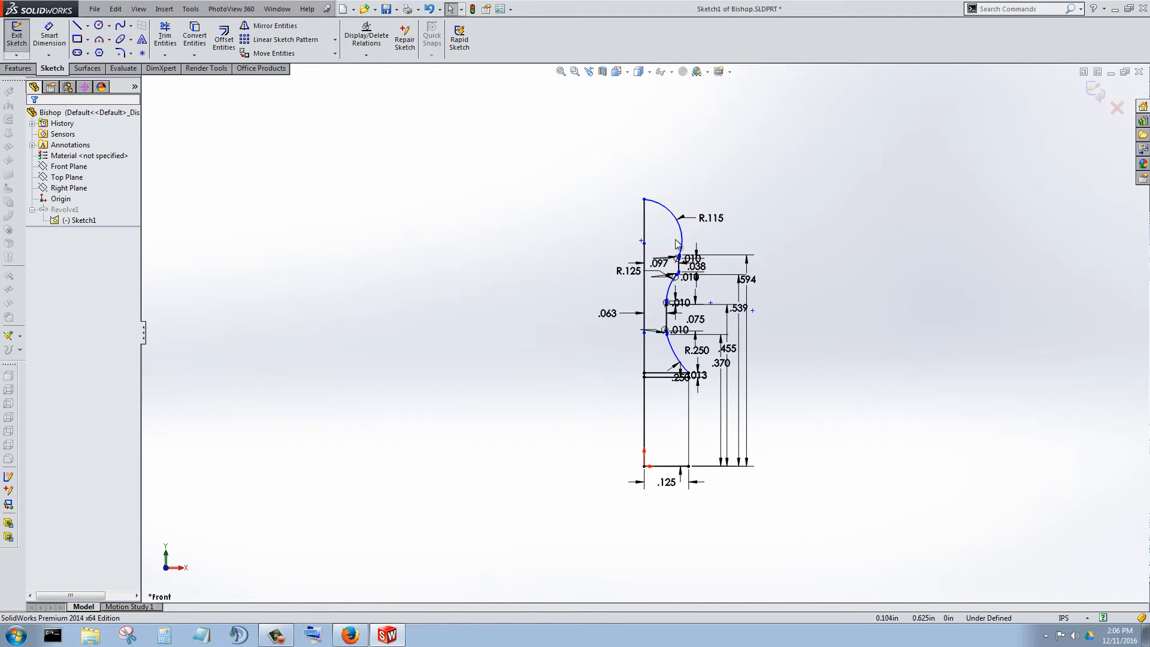
{"action": "scroll", "coordinate": [673, 211], "scroll_direction": "down", "scroll_amount": 2}
{"action": "scroll", "coordinate": [749, 233], "scroll_direction": "down", "scroll_amount": 2}
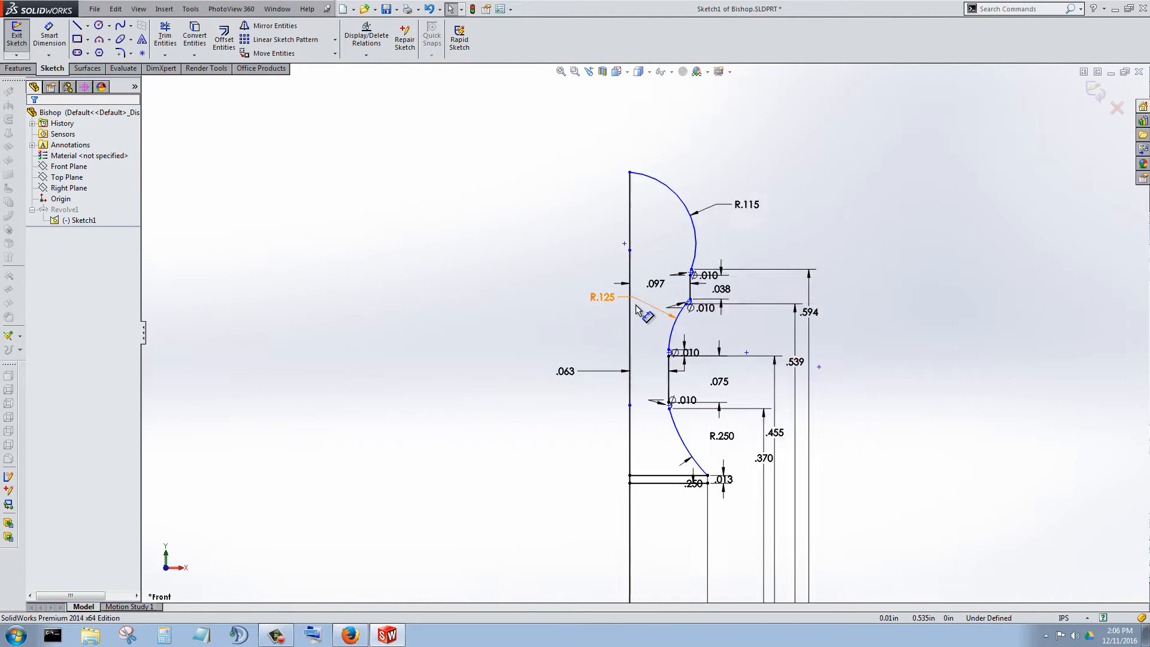
{"action": "scroll", "coordinate": [731, 239], "scroll_direction": "up", "scroll_amount": 3}
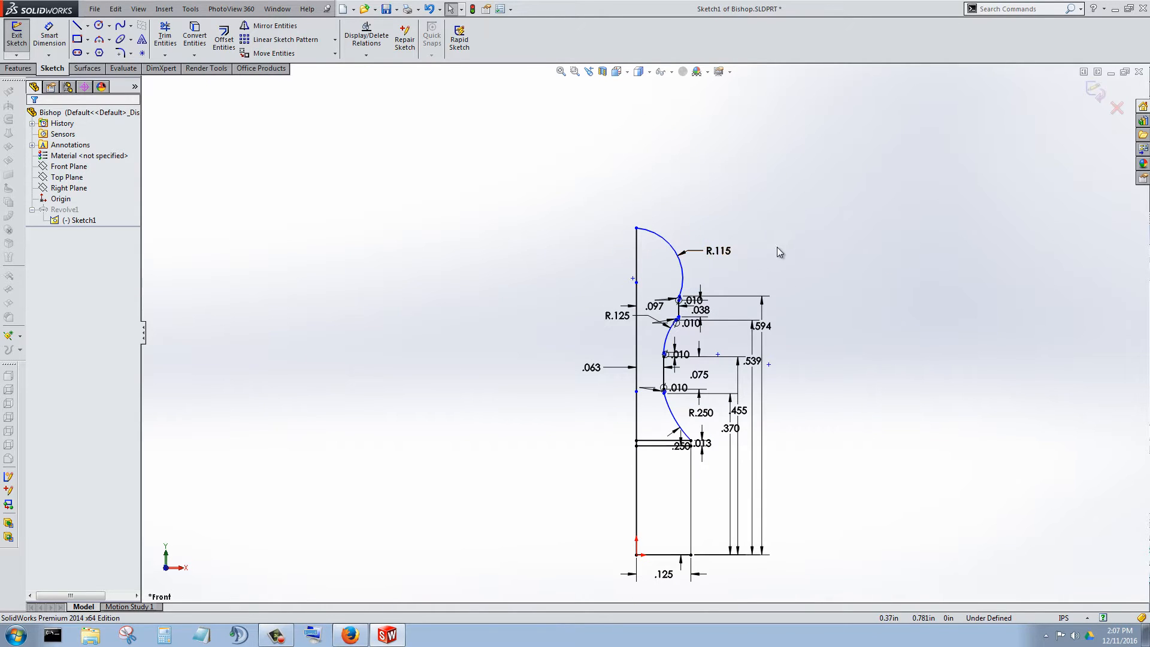
{"action": "scroll", "coordinate": [745, 311], "scroll_direction": "down", "scroll_amount": 3}
{"action": "left_click", "coordinate": [1004, 9]}
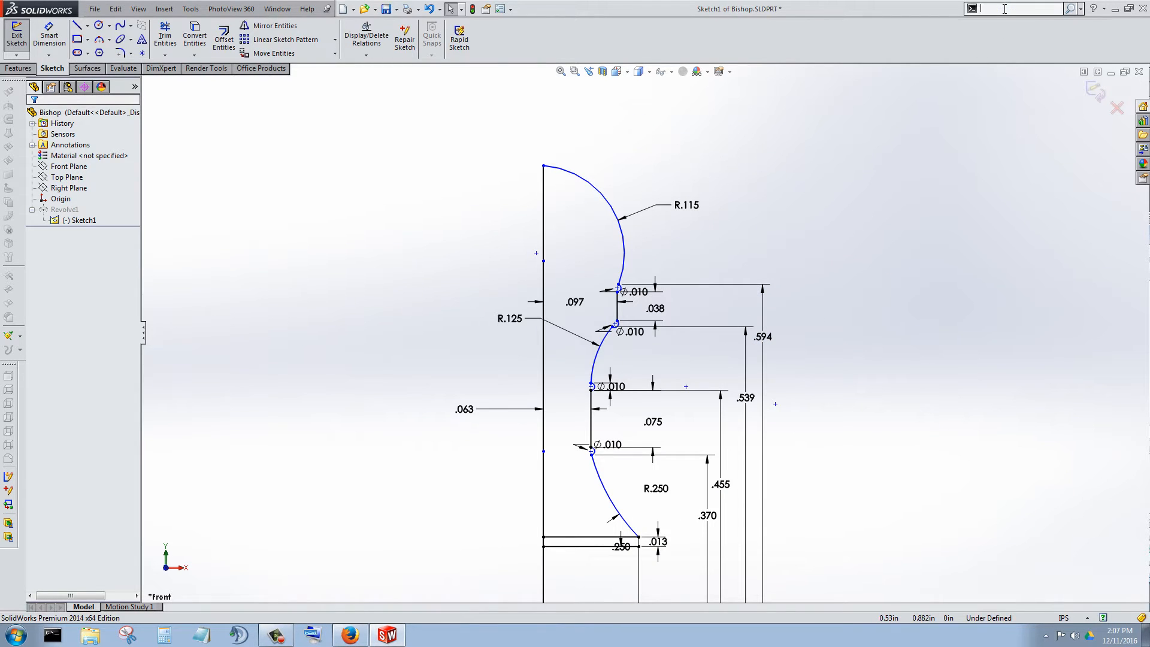
{"action": "type", "text": "delete"}
{"action": "left_click", "coordinate": [1081, 8]}
{"action": "left_click", "coordinate": [1048, 24]}
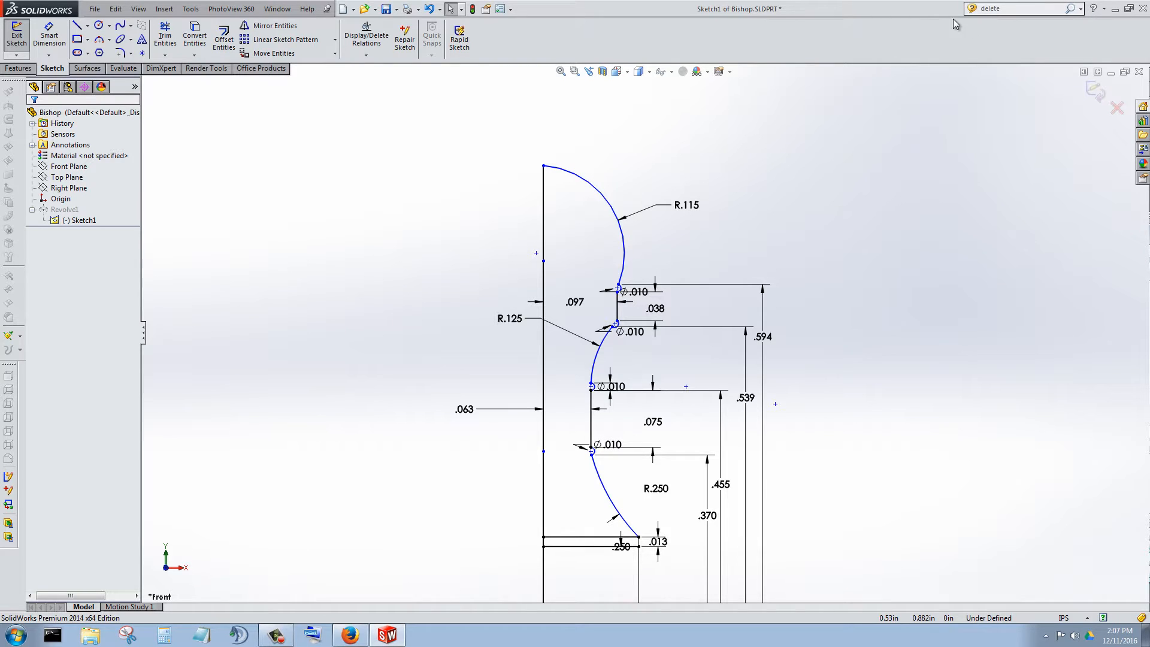
{"action": "left_click", "coordinate": [1080, 8]}
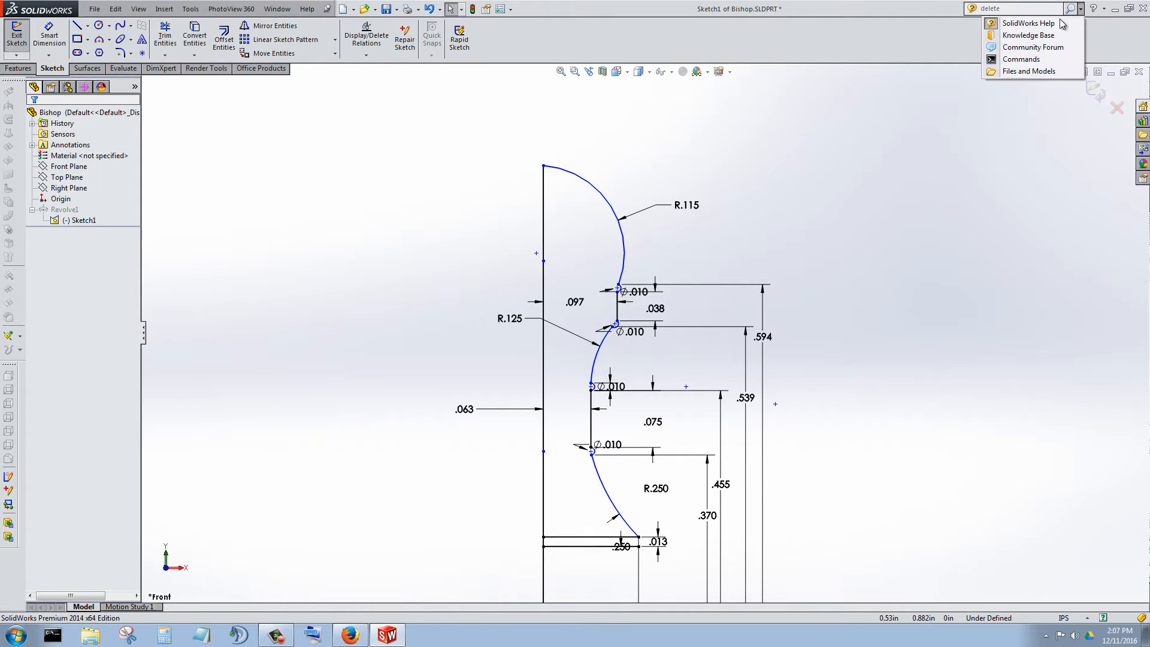
{"action": "left_click", "coordinate": [1033, 59]}
{"action": "left_click", "coordinate": [1010, 8]}
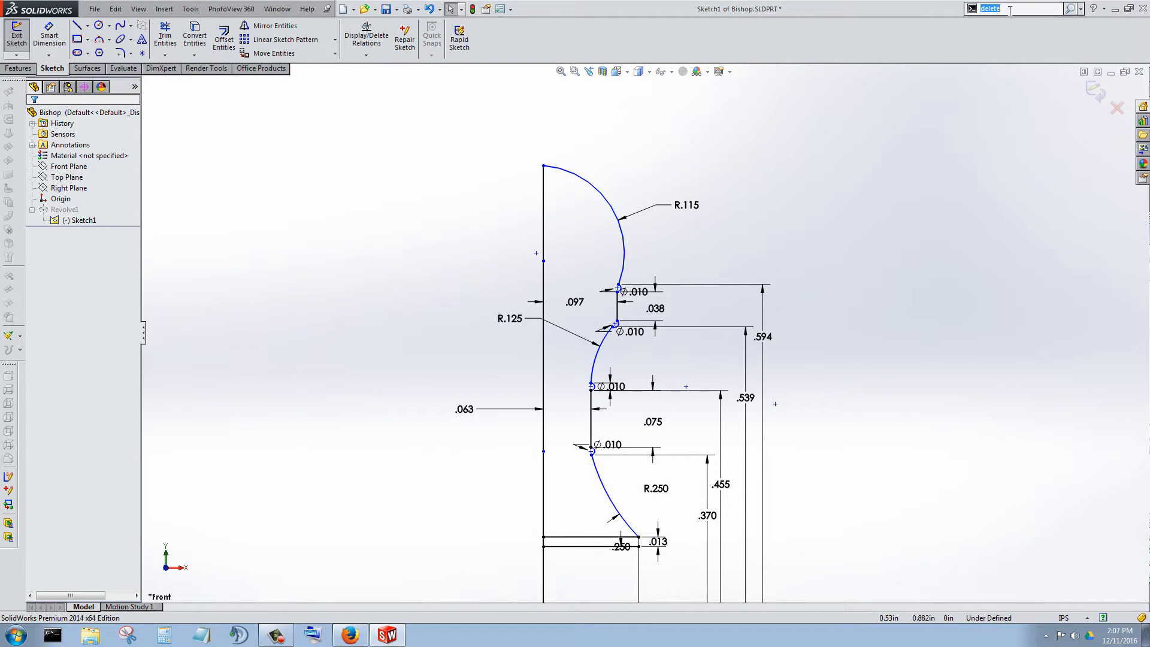
{"action": "left_click", "coordinate": [1069, 11]}
{"action": "left_click", "coordinate": [1030, 24]}
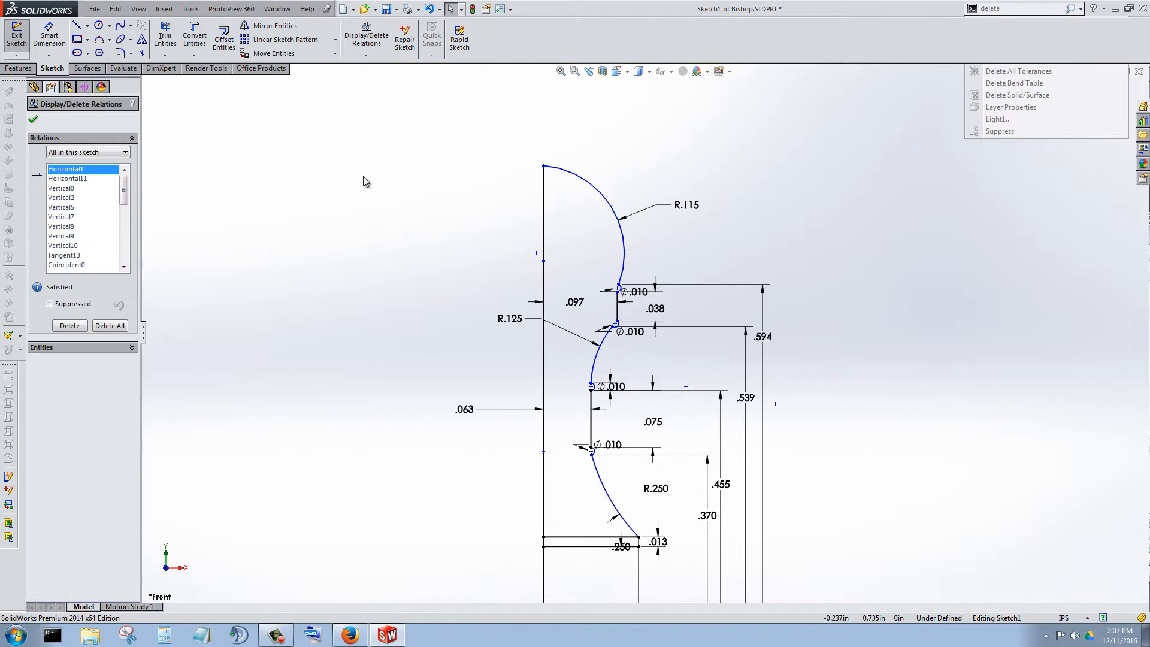
Delete all relations and dimensions in the entire profile sketch.
{"action": "key", "text": "f"}
{"action": "mouse_move", "coordinate": [387, 187]}
{"action": "left_mouse_down"}
{"action": "mouse_move", "coordinate": [685, 478]}
{"action": "mouse_move", "coordinate": [817, 559]}
{"action": "left_mouse_up"}
{"action": "scroll", "coordinate": [659, 377], "scroll_direction": "down", "scroll_amount": 5}
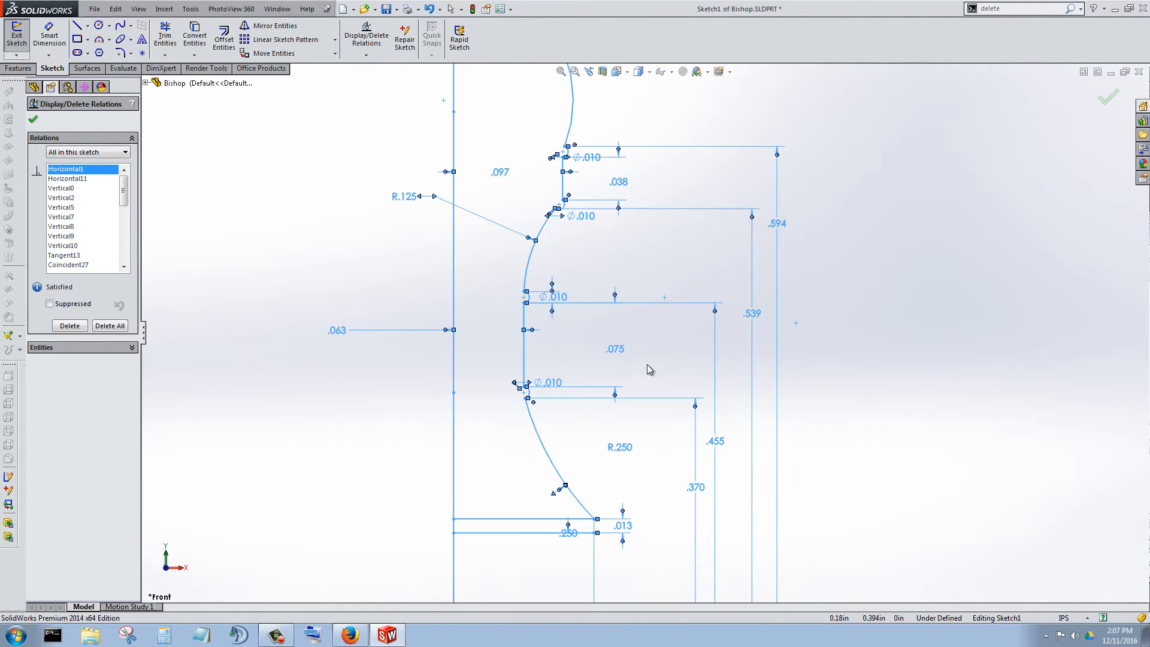
{"action": "left_click", "coordinate": [109, 325]}
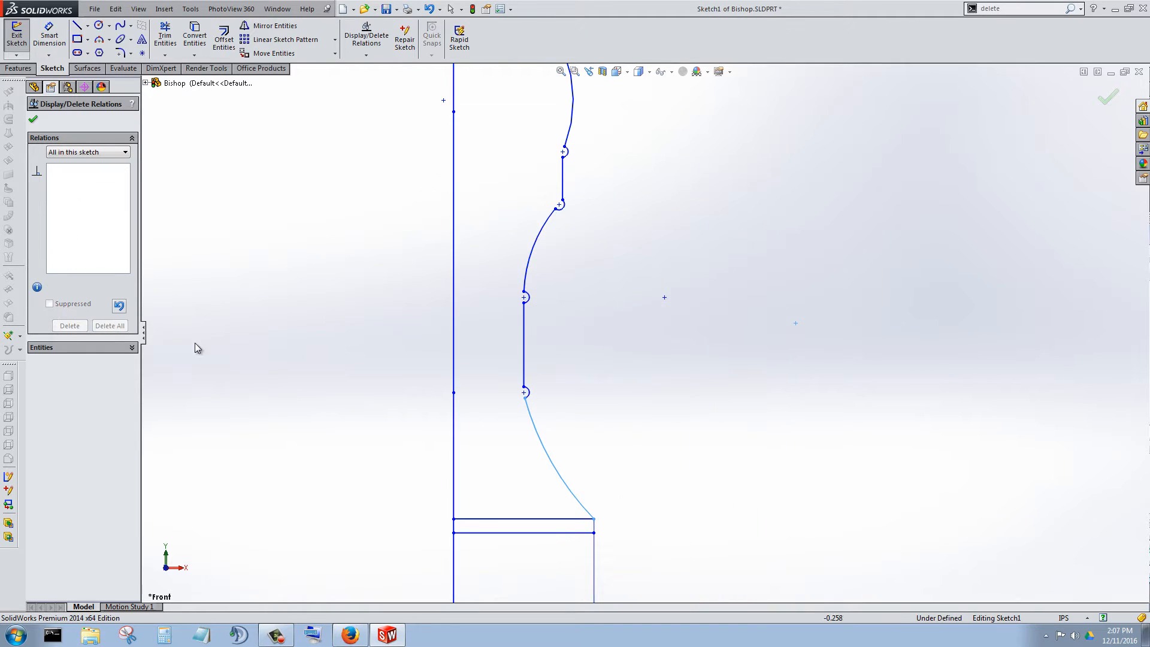
{"action": "left_click", "coordinate": [33, 119]}
Find the Fully Define Sketch command by searching "fully" and calculate relations and dimensions for all entities in the sketch.
{"action": "scroll", "coordinate": [603, 354], "scroll_direction": "up", "scroll_amount": 8}
{"action": "scroll", "coordinate": [641, 262], "scroll_direction": "down", "scroll_amount": 3}
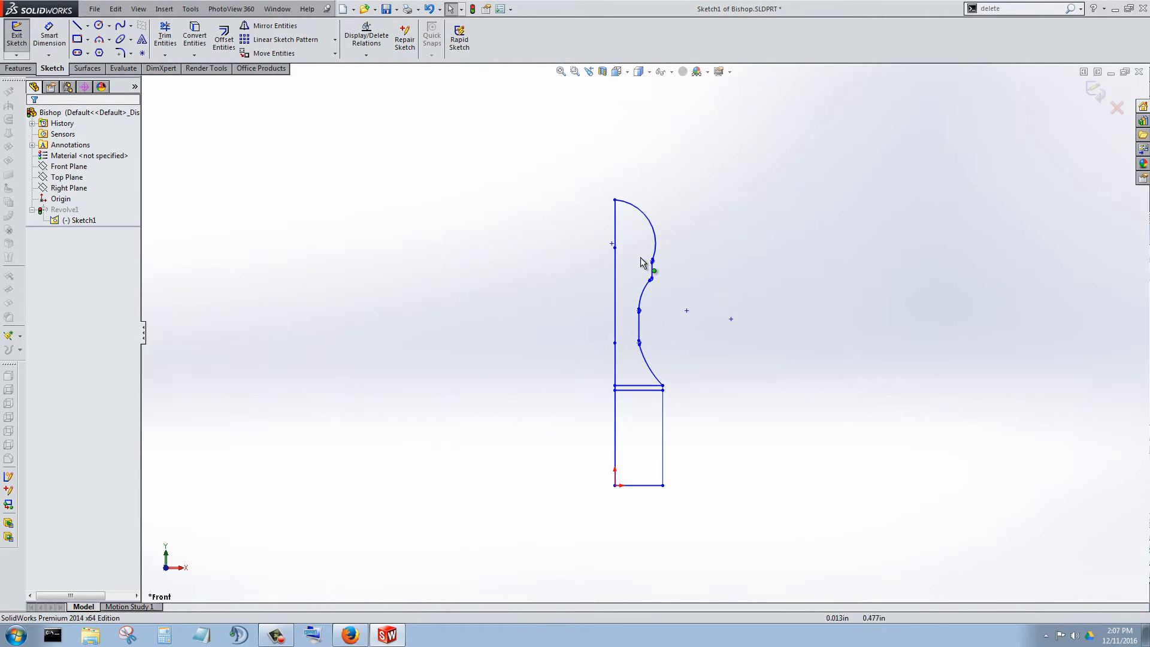
{"action": "left_click", "coordinate": [1010, 7]}
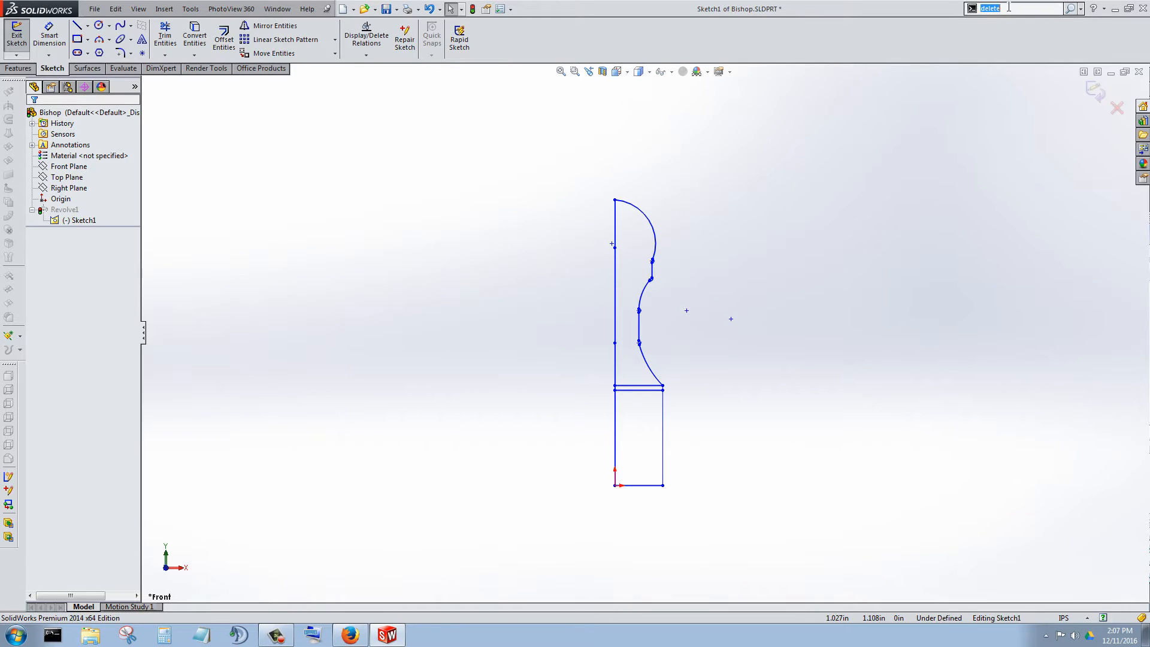
{"action": "type", "text": "fully"}
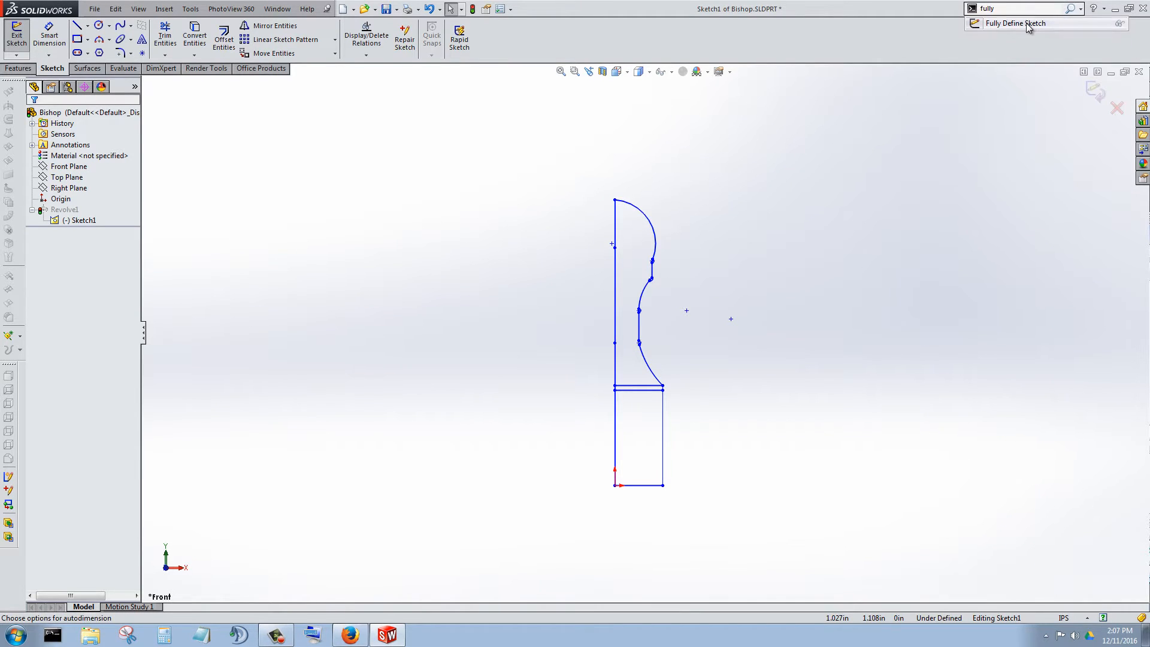
{"action": "left_click", "coordinate": [1018, 23]}
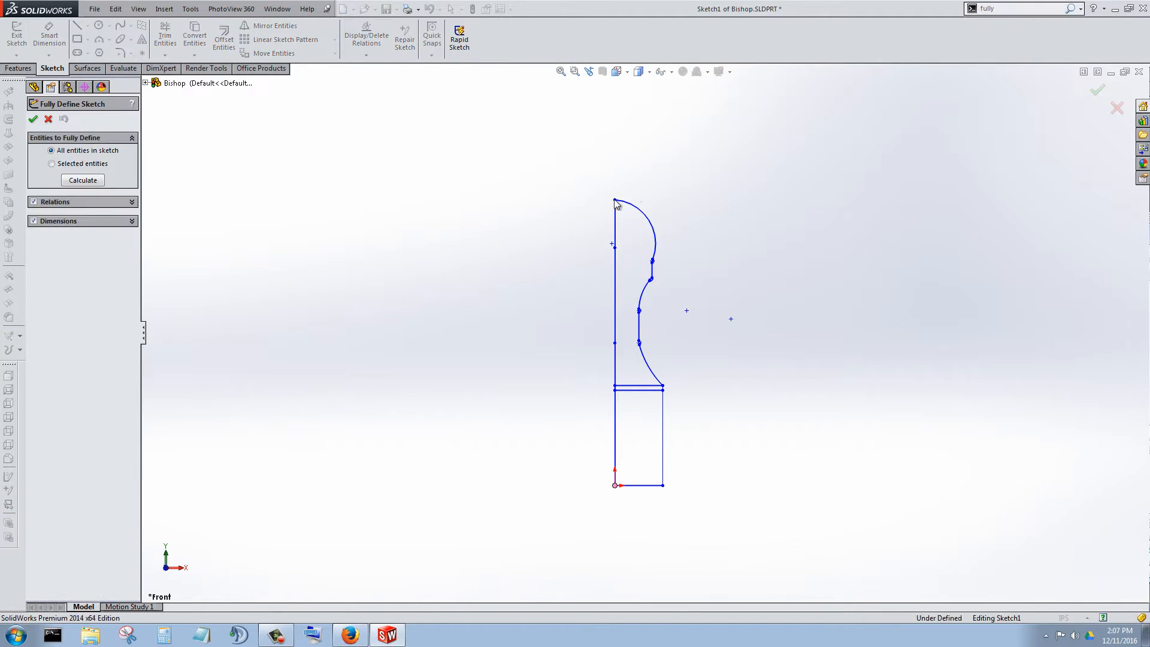
{"action": "left_click", "coordinate": [81, 181]}
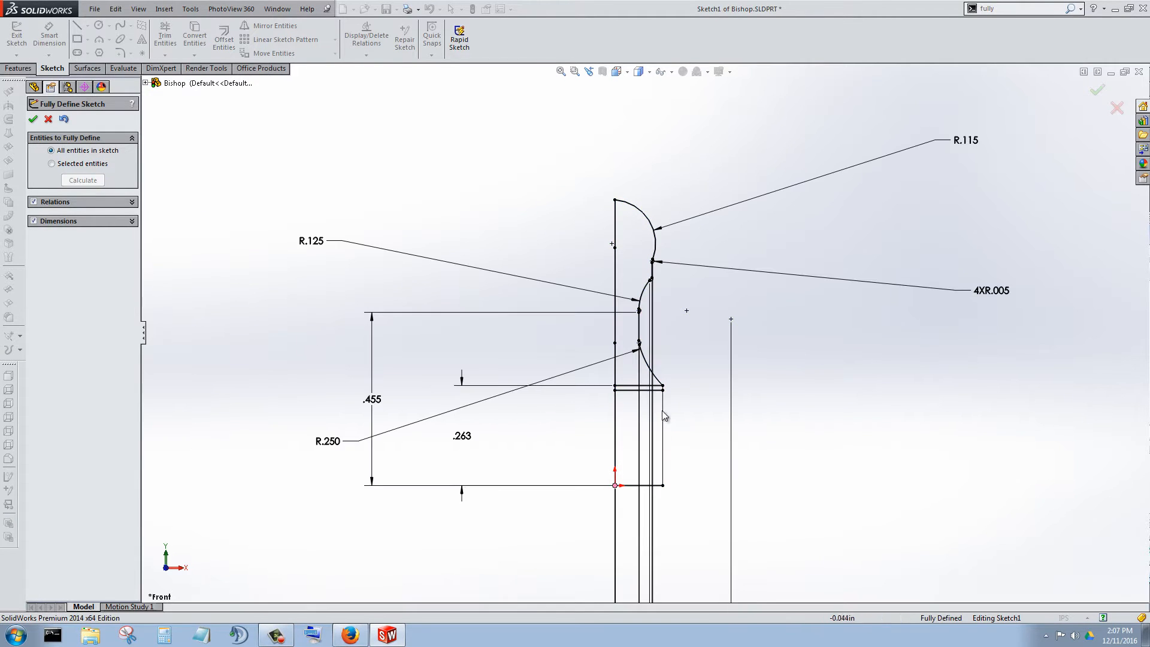
{"action": "left_click", "coordinate": [33, 119]}
Examine the redefined profile, checking the head arc, its upper endpoint and the upper segment of the vertical axis line.
{"action": "scroll", "coordinate": [644, 336], "scroll_direction": "up", "scroll_amount": 3}
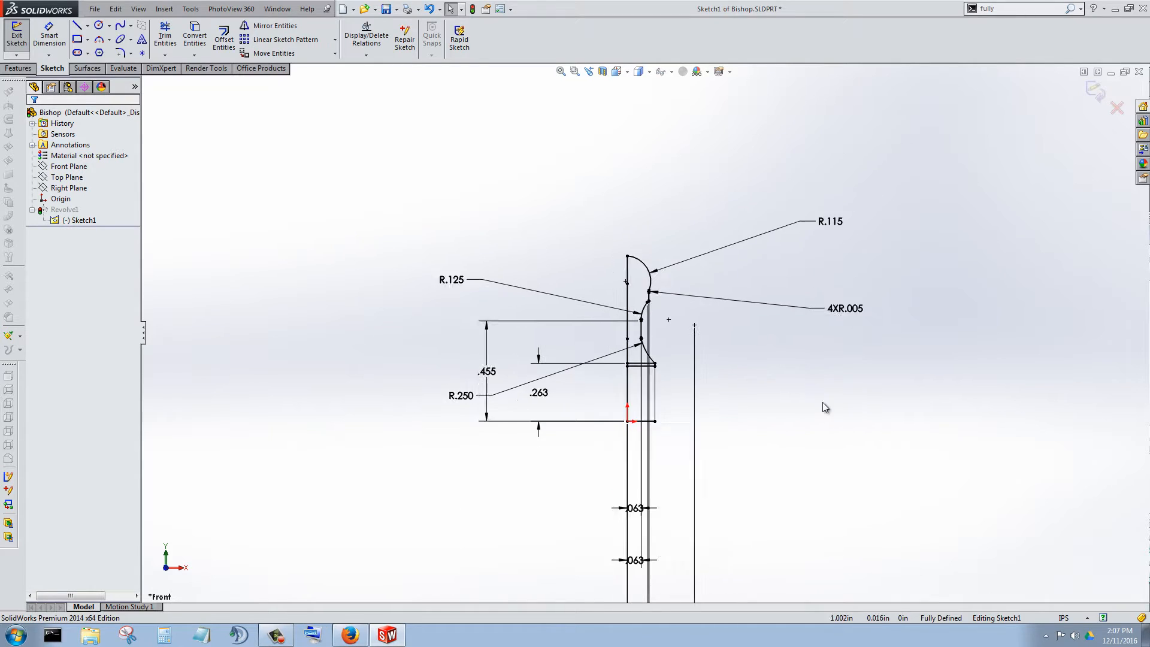
{"action": "scroll", "coordinate": [826, 407], "scroll_direction": "up", "scroll_amount": 2}
{"action": "scroll", "coordinate": [925, 304], "scroll_direction": "down", "scroll_amount": 6}
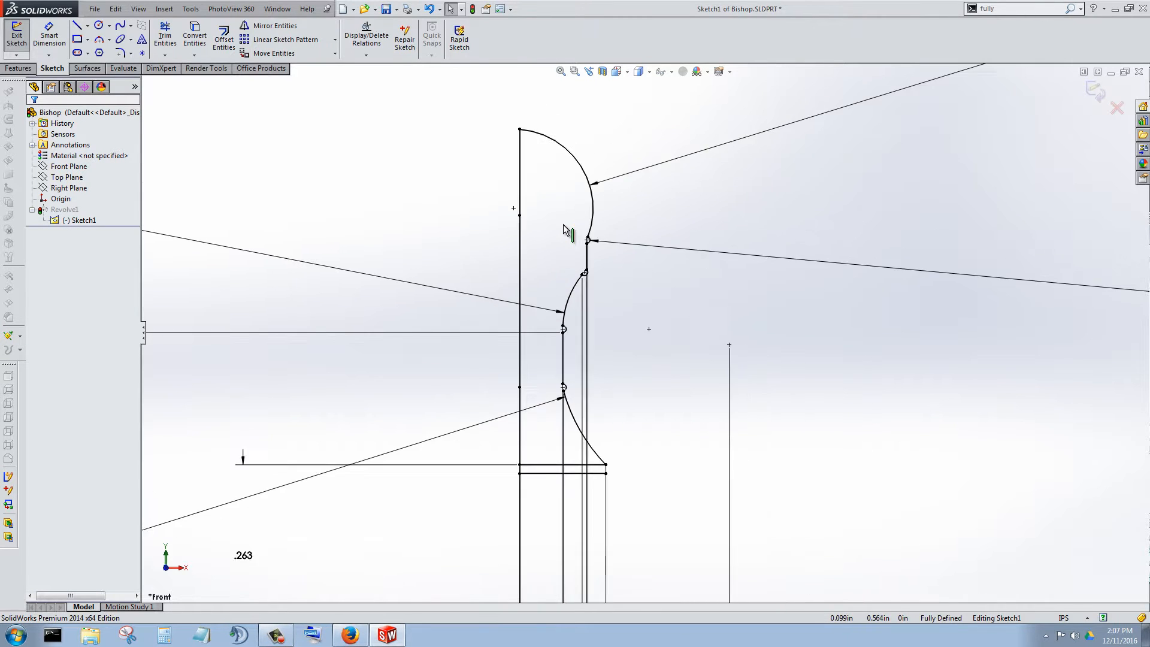
{"action": "scroll", "coordinate": [565, 231], "scroll_direction": "down", "scroll_amount": 3}
{"action": "left_click", "coordinate": [509, 129]}
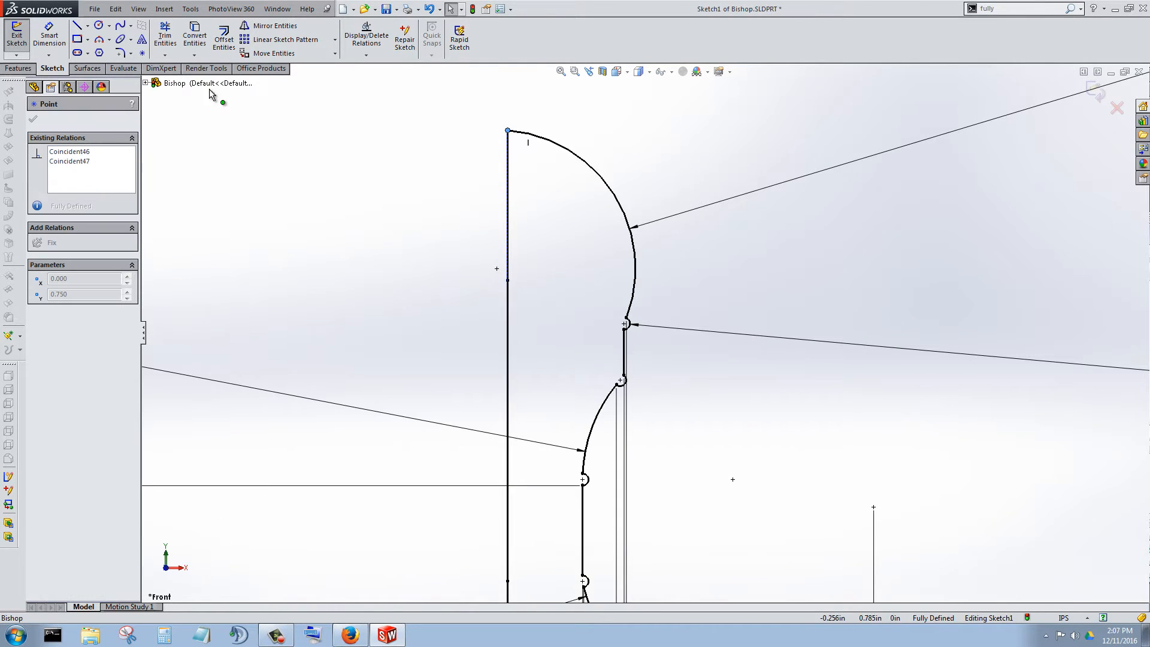
{"action": "left_click", "coordinate": [508, 177]}
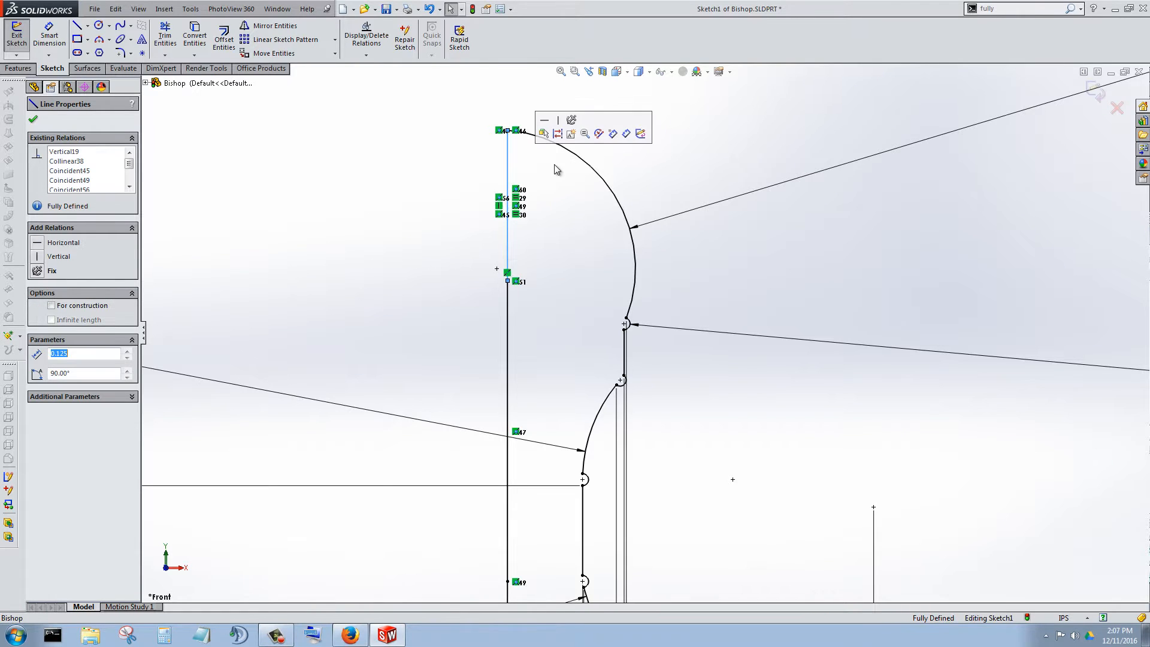
{"action": "scroll", "coordinate": [574, 267], "scroll_direction": "up", "scroll_amount": 3}
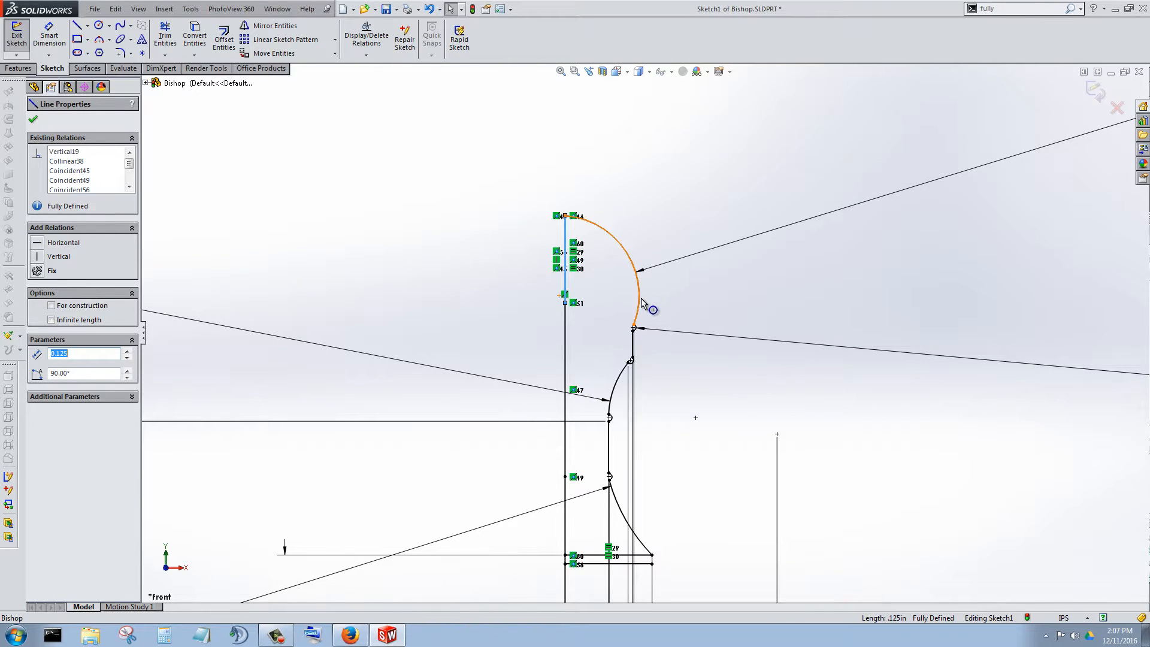
{"action": "left_click", "coordinate": [639, 302]}
{"action": "scroll", "coordinate": [683, 377], "scroll_direction": "up", "scroll_amount": 4}
{"action": "scroll", "coordinate": [602, 352], "scroll_direction": "down", "scroll_amount": 5}
{"action": "scroll", "coordinate": [601, 352], "scroll_direction": "up", "scroll_amount": 3}
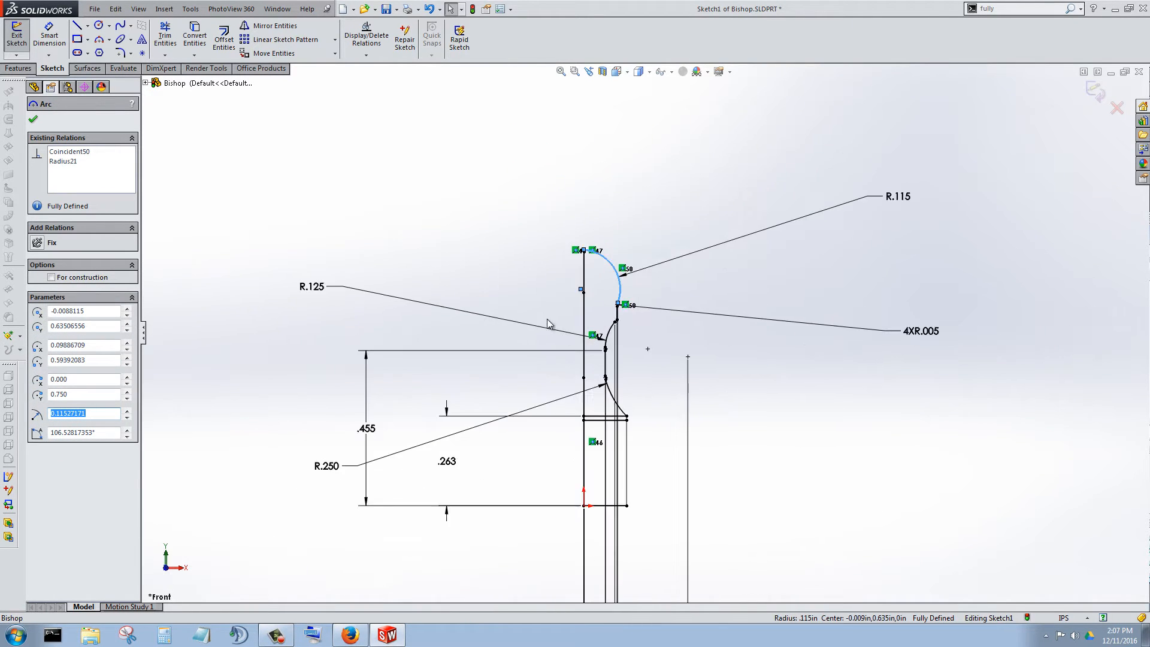
{"action": "scroll", "coordinate": [568, 295], "scroll_direction": "down", "scroll_amount": 3}
{"action": "left_click", "coordinate": [785, 402]}
{"action": "scroll", "coordinate": [787, 383], "scroll_direction": "down", "scroll_amount": 4}
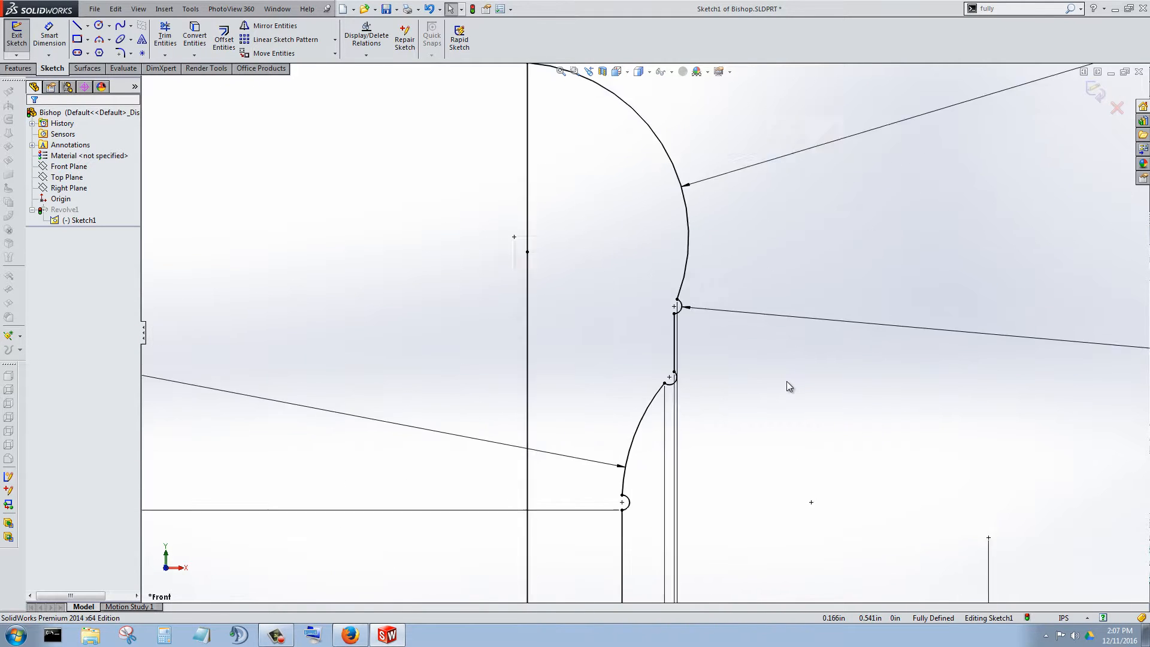
{"action": "scroll", "coordinate": [713, 310], "scroll_direction": "up", "scroll_amount": 5}
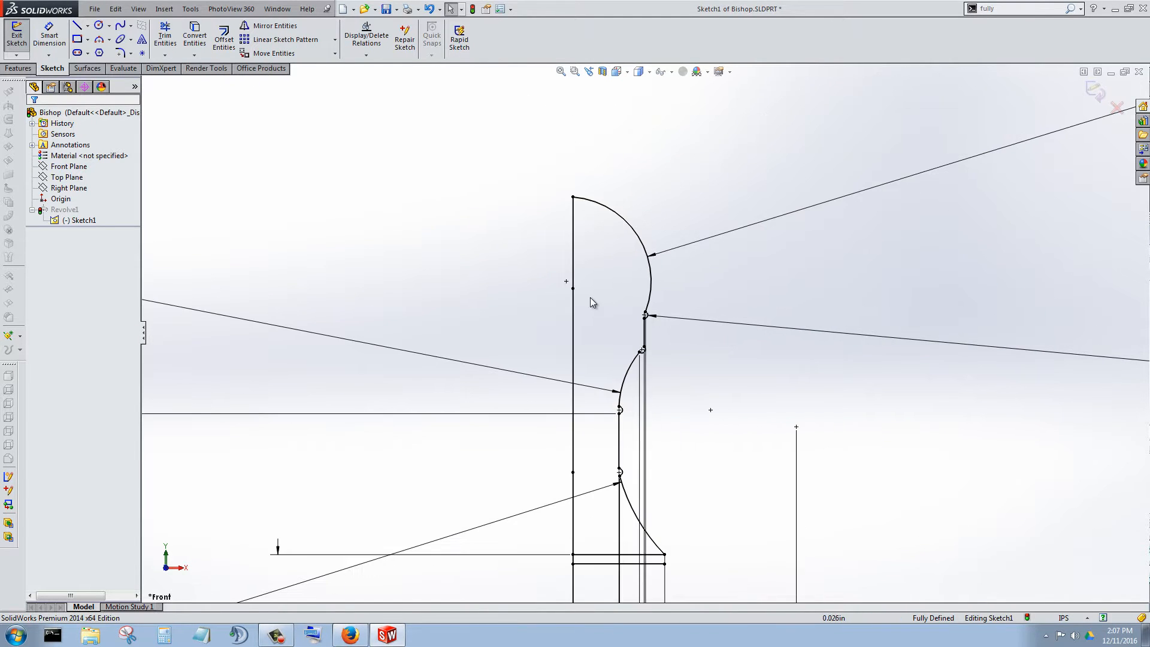
{"action": "scroll", "coordinate": [591, 296], "scroll_direction": "down", "scroll_amount": 4}
{"action": "scroll", "coordinate": [640, 305], "scroll_direction": "up", "scroll_amount": 5}
{"action": "scroll", "coordinate": [639, 312], "scroll_direction": "down", "scroll_amount": 4}
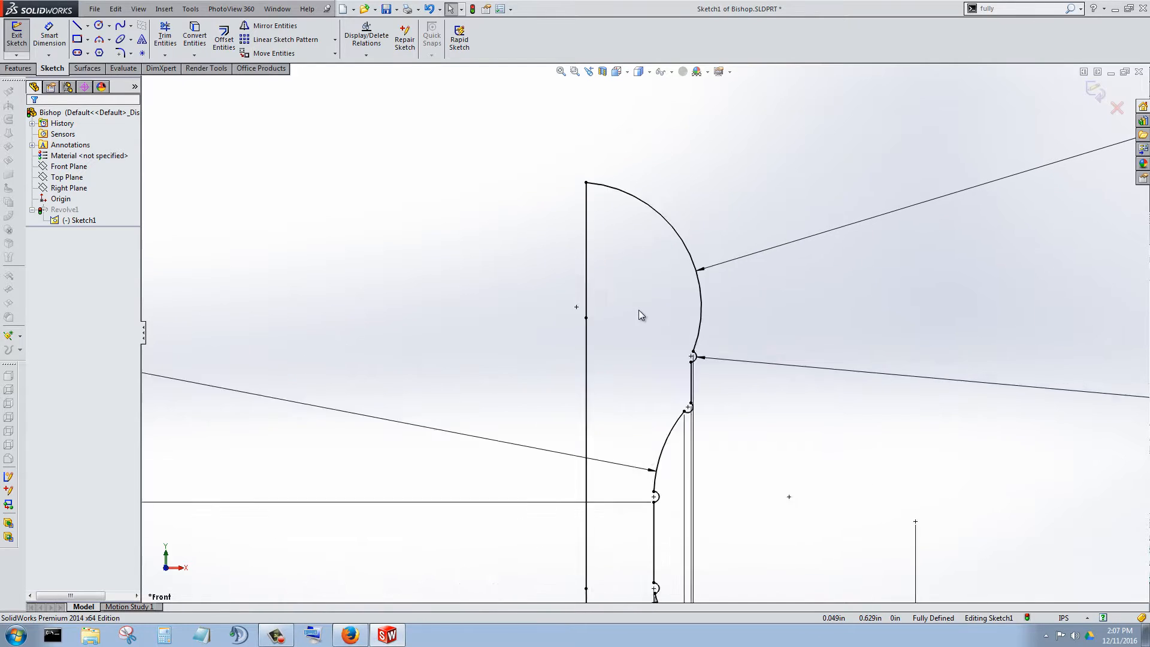
Delete the large head arc at the top of the profile together with its associated radius dimension.
{"action": "left_click", "coordinate": [708, 217]}
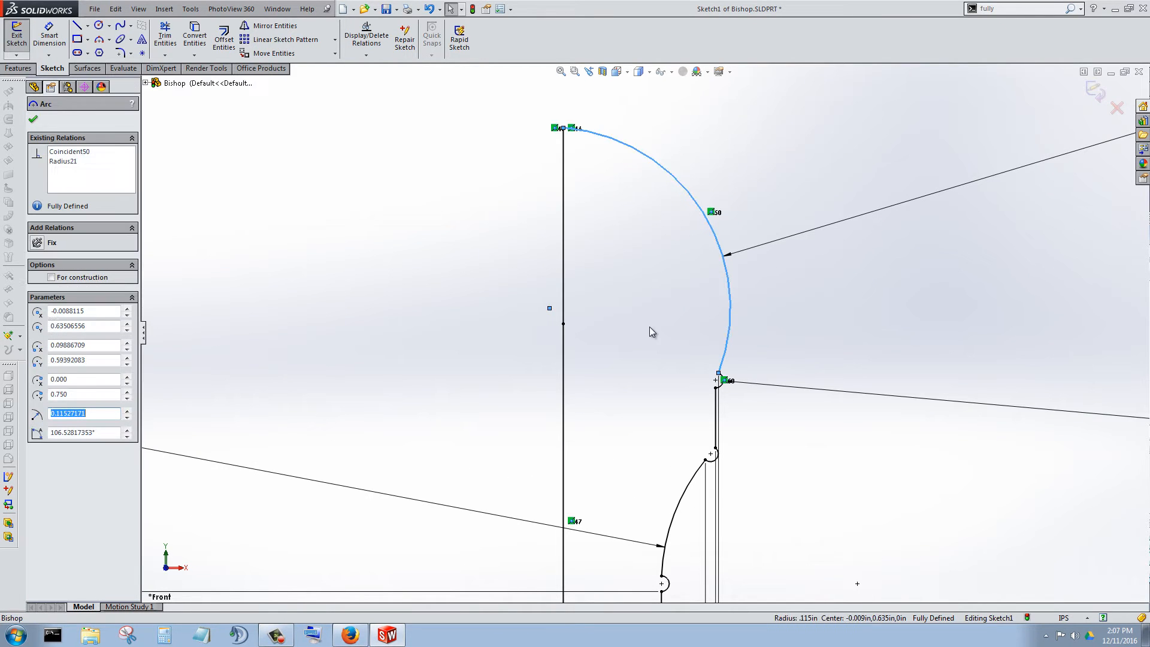
{"action": "key", "text": "Delete"}
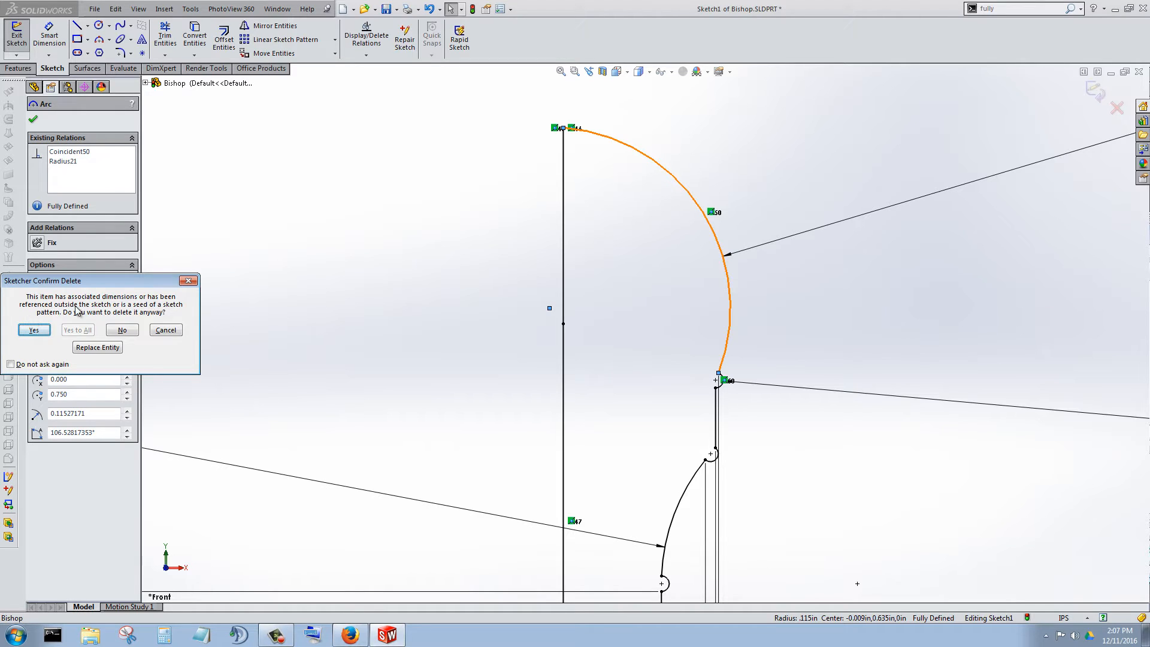
{"action": "left_click", "coordinate": [34, 329]}
Try to add a length dimension to the upper segment of the vertical axis line.
{"action": "scroll", "coordinate": [687, 330], "scroll_direction": "up", "scroll_amount": 2}
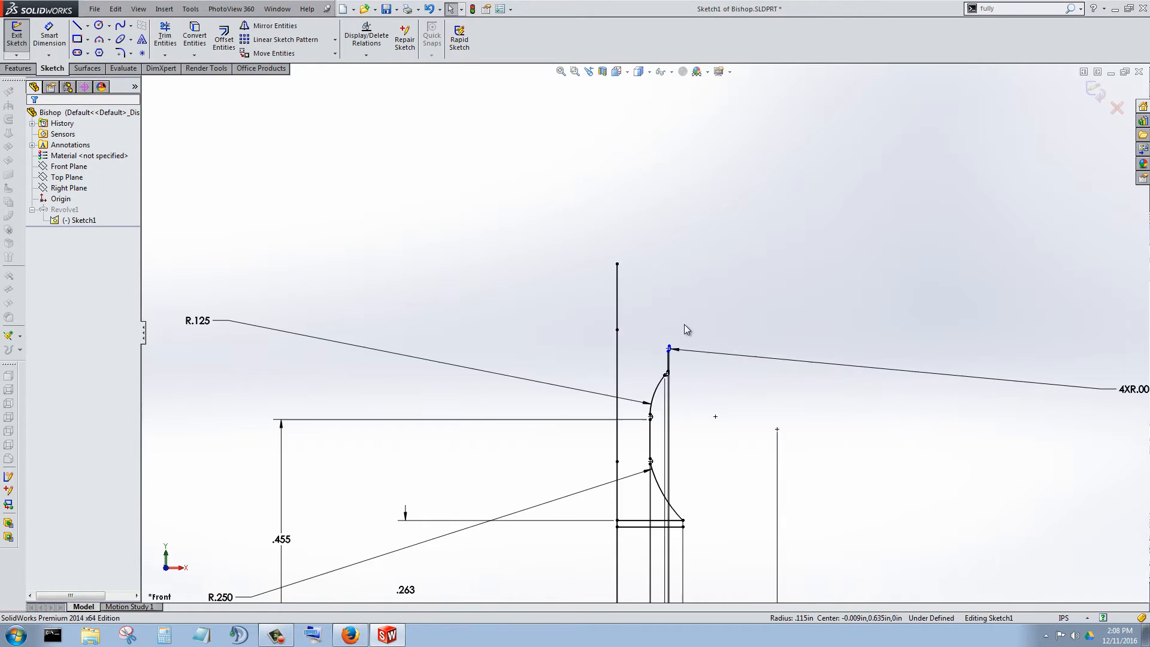
{"action": "scroll", "coordinate": [659, 330], "scroll_direction": "down", "scroll_amount": 3}
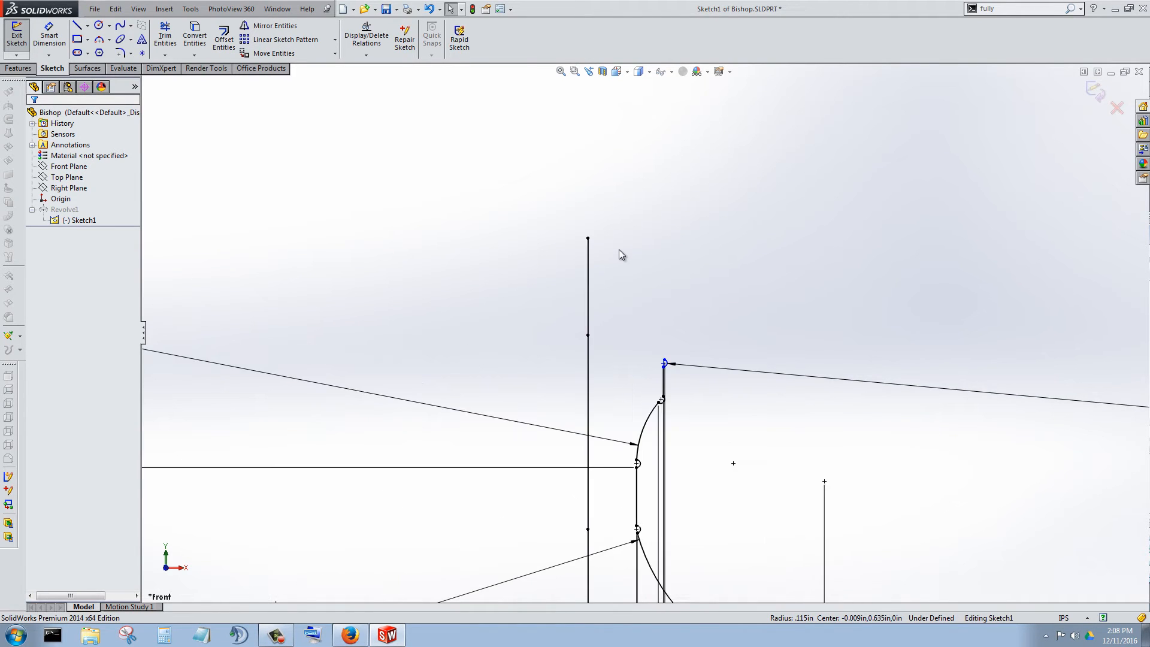
{"action": "scroll", "coordinate": [619, 254], "scroll_direction": "up", "scroll_amount": 4}
{"action": "scroll", "coordinate": [629, 252], "scroll_direction": "down", "scroll_amount": 5}
{"action": "scroll", "coordinate": [629, 306], "scroll_direction": "down", "scroll_amount": 1}
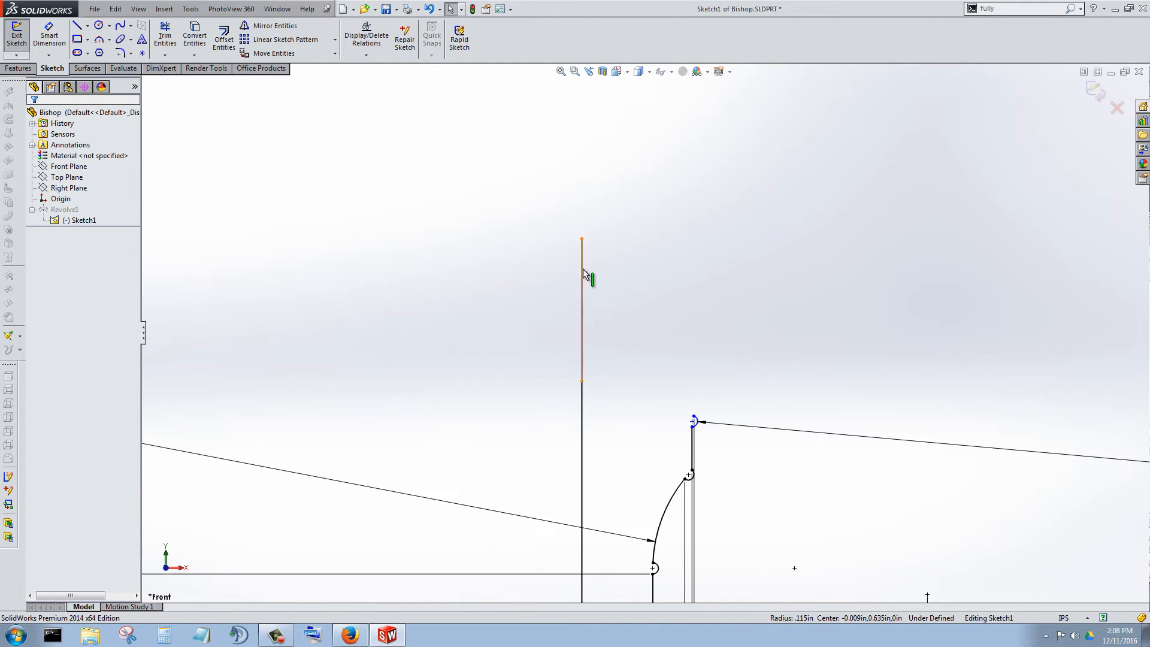
{"action": "left_click", "coordinate": [584, 269]}
{"action": "scroll", "coordinate": [510, 320], "scroll_direction": "up", "scroll_amount": 4}
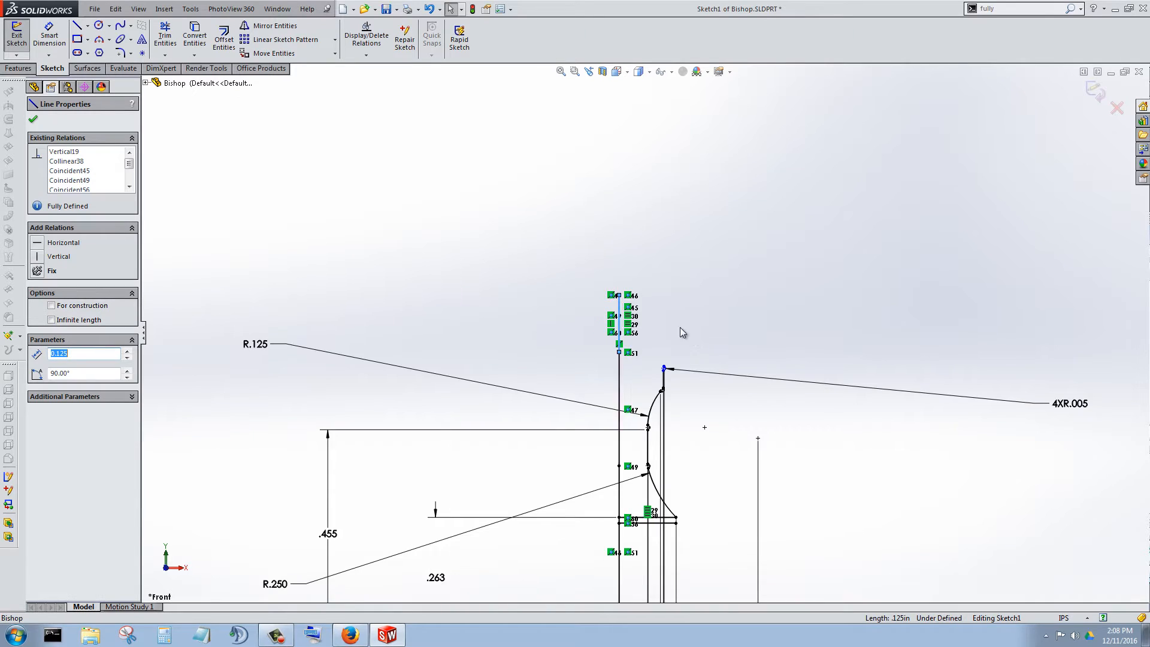
{"action": "scroll", "coordinate": [680, 331], "scroll_direction": "down", "scroll_amount": 4}
{"action": "left_click", "coordinate": [45, 41]}
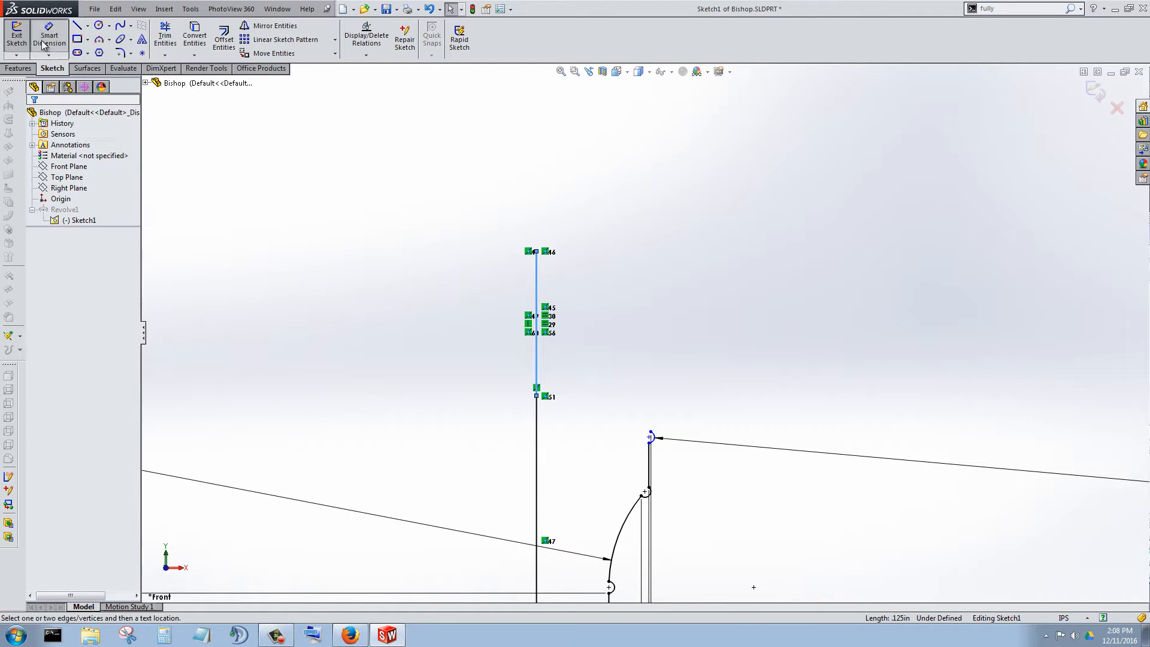
{"action": "left_click", "coordinate": [537, 305]}
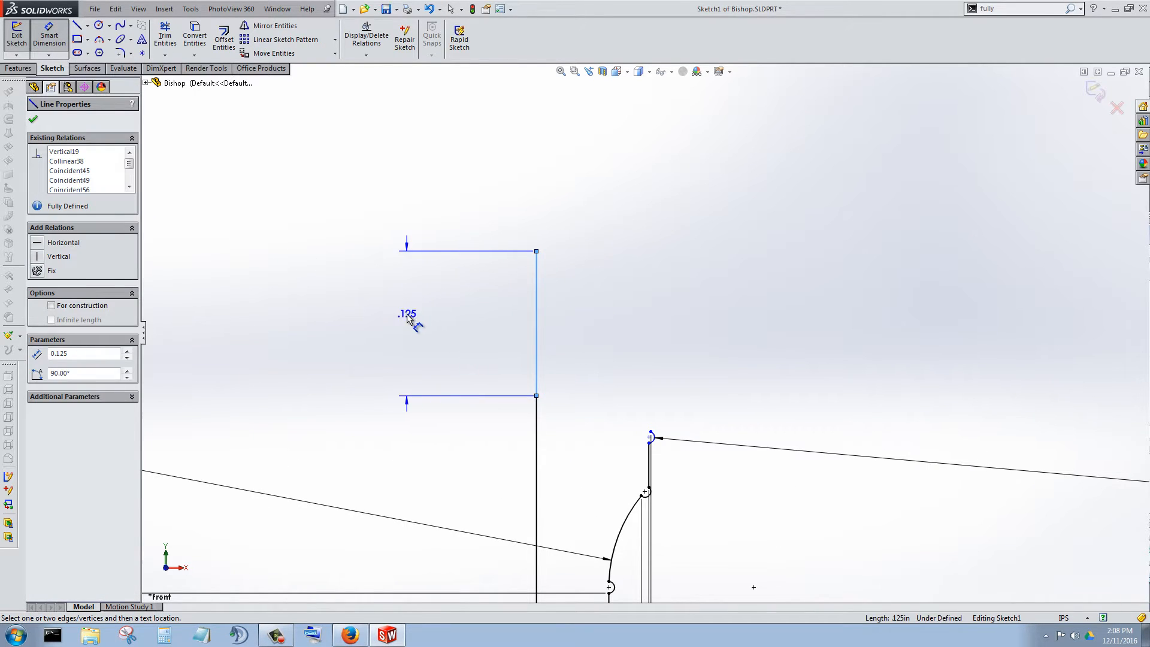
{"action": "left_click", "coordinate": [407, 314]}
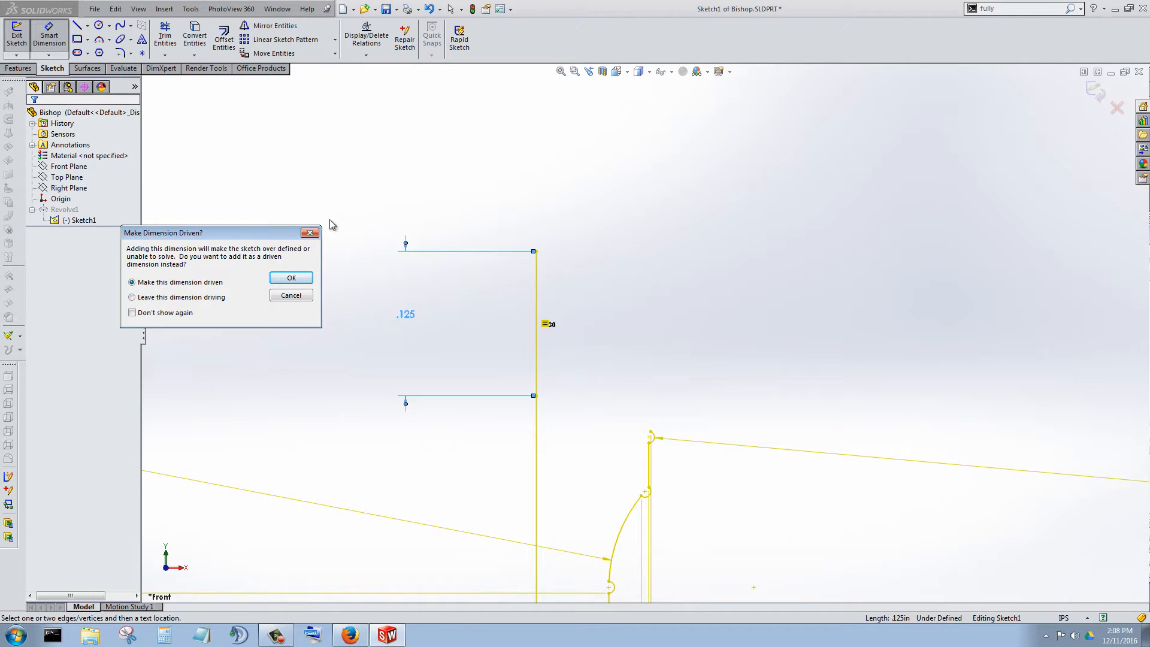
{"action": "left_click", "coordinate": [310, 233]}
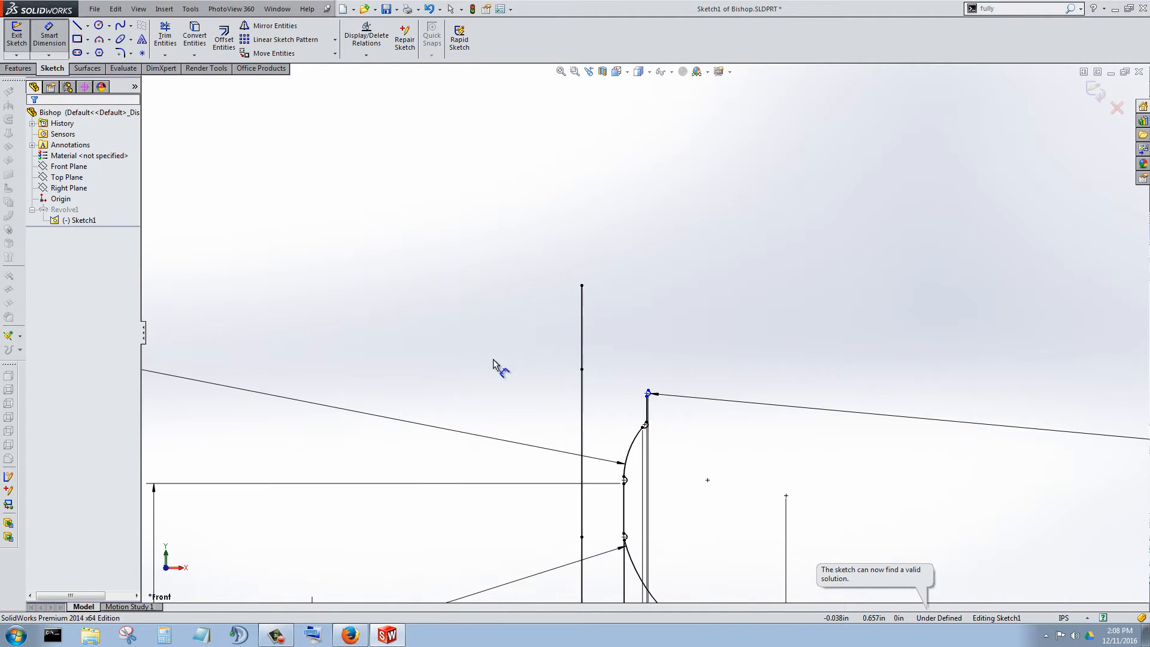
{"action": "key", "text": "Escape"}
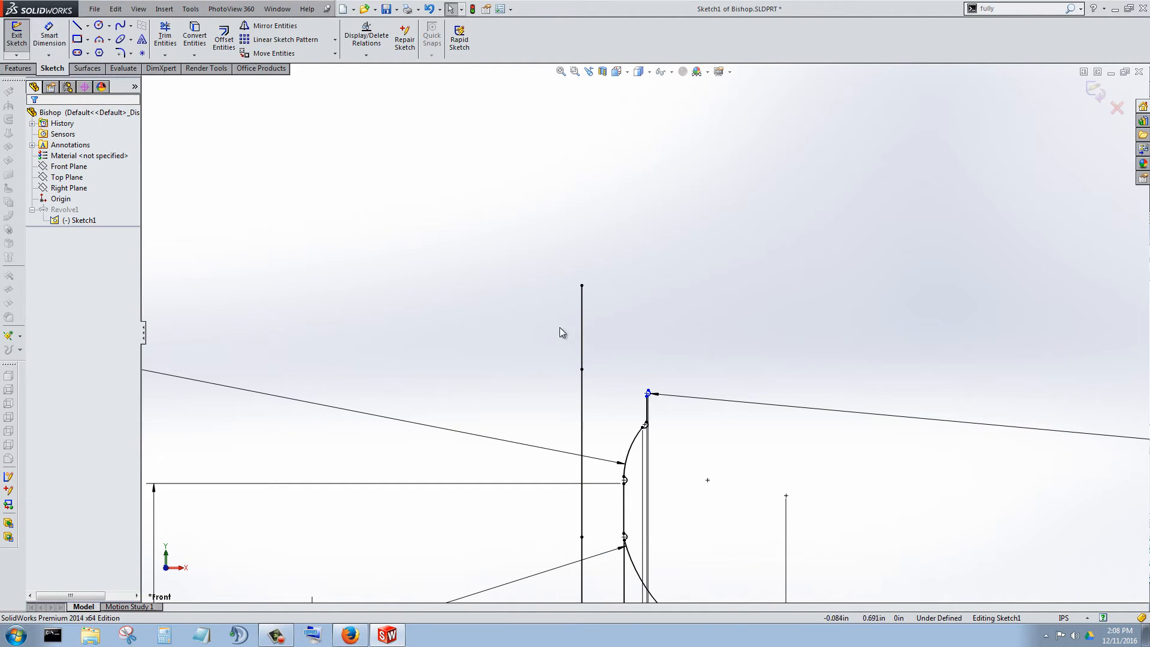
Identify an equal-length relation on the upper axis line segment and delete it.
{"action": "left_click", "coordinate": [580, 328]}
{"action": "scroll", "coordinate": [623, 350], "scroll_direction": "down", "scroll_amount": 5}
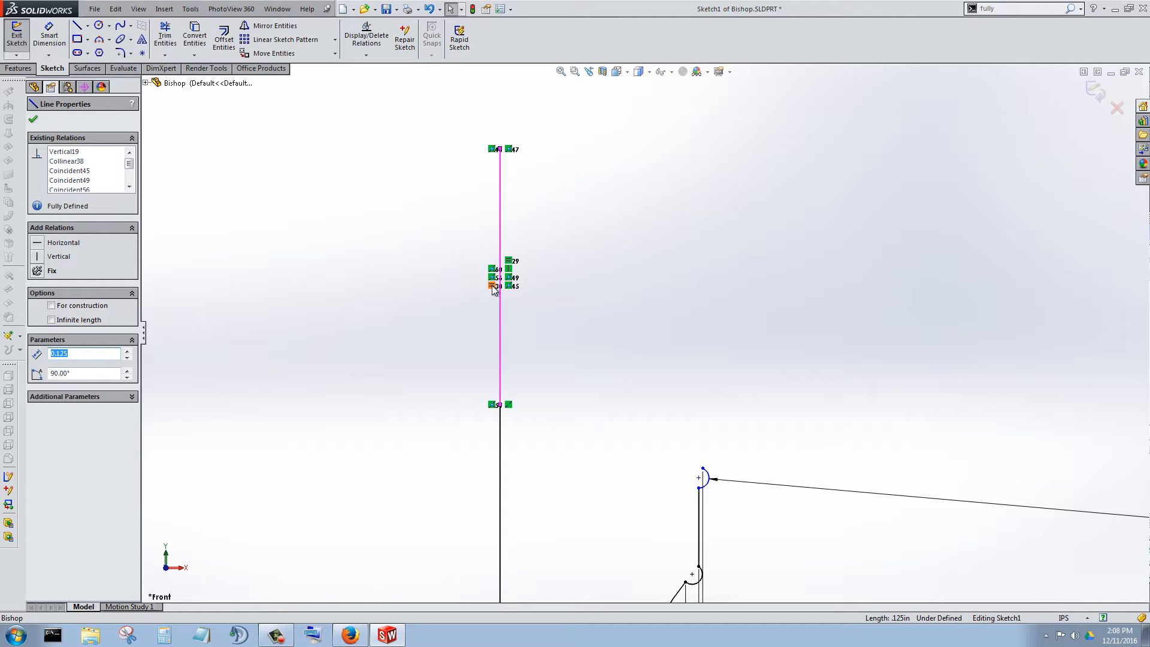
{"action": "left_click", "coordinate": [550, 336]}
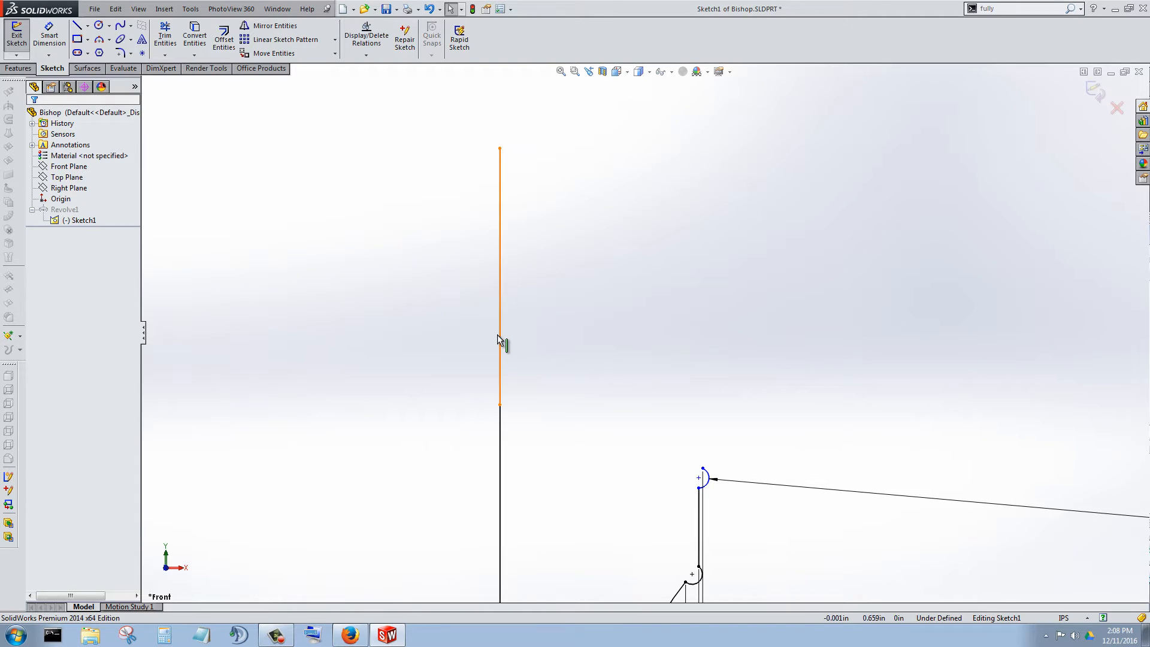
{"action": "left_click", "coordinate": [501, 334]}
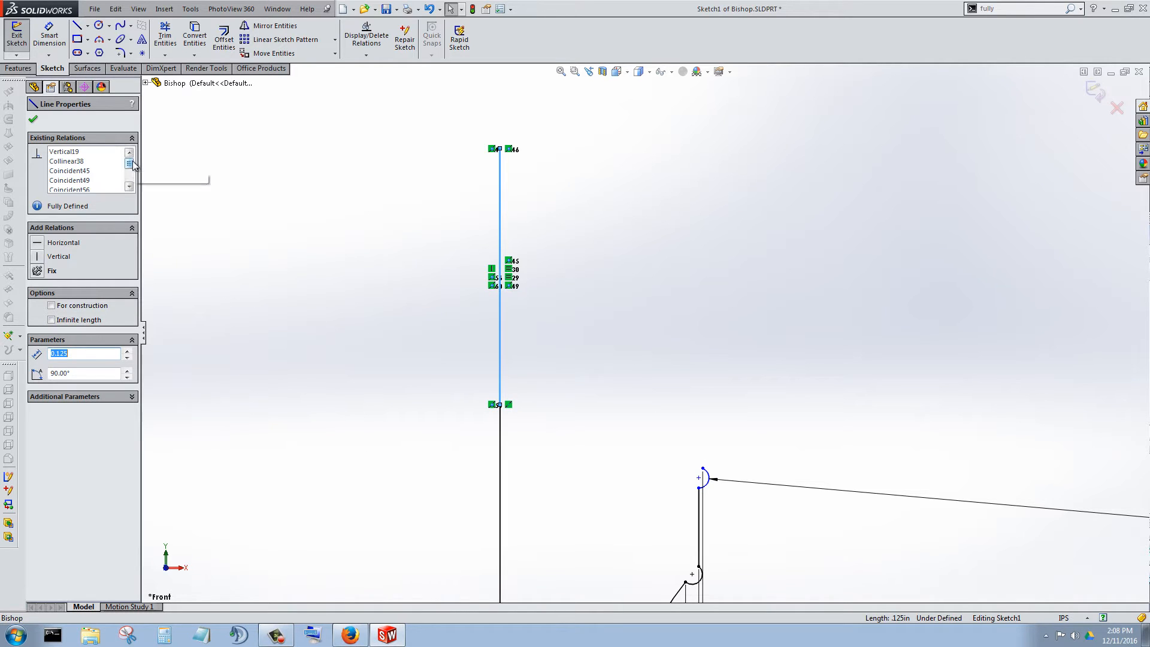
{"action": "left_click_drag", "start_coordinate": [129, 163], "coordinate": [128, 182]}
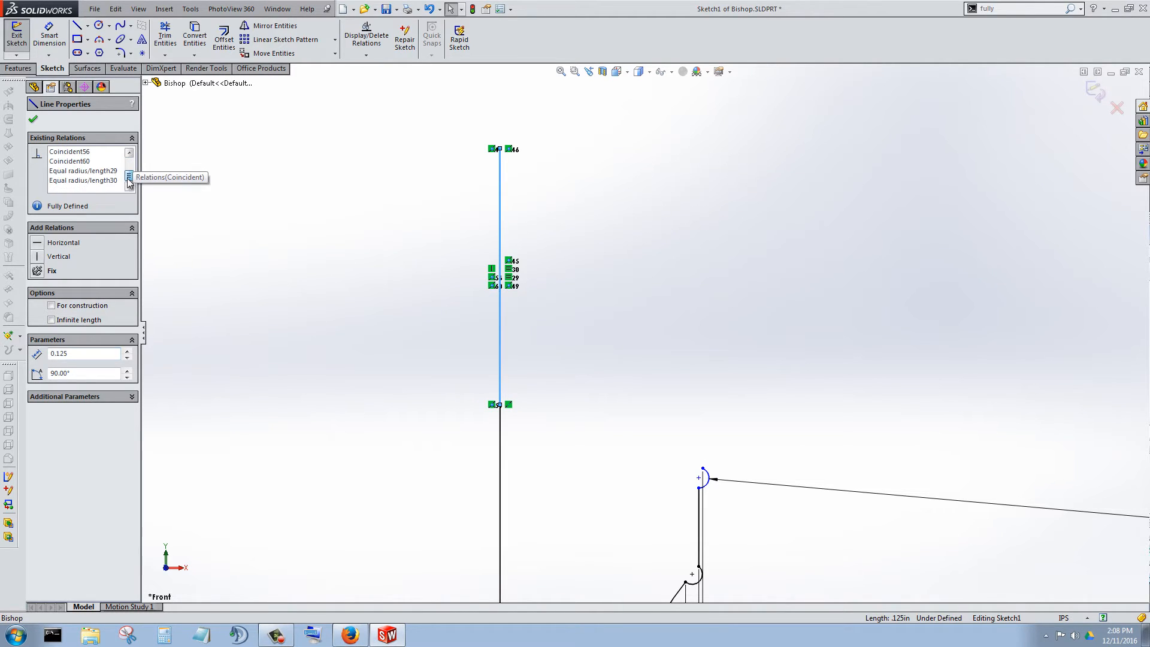
{"action": "left_click", "coordinate": [362, 250]}
{"action": "left_click", "coordinate": [502, 290]}
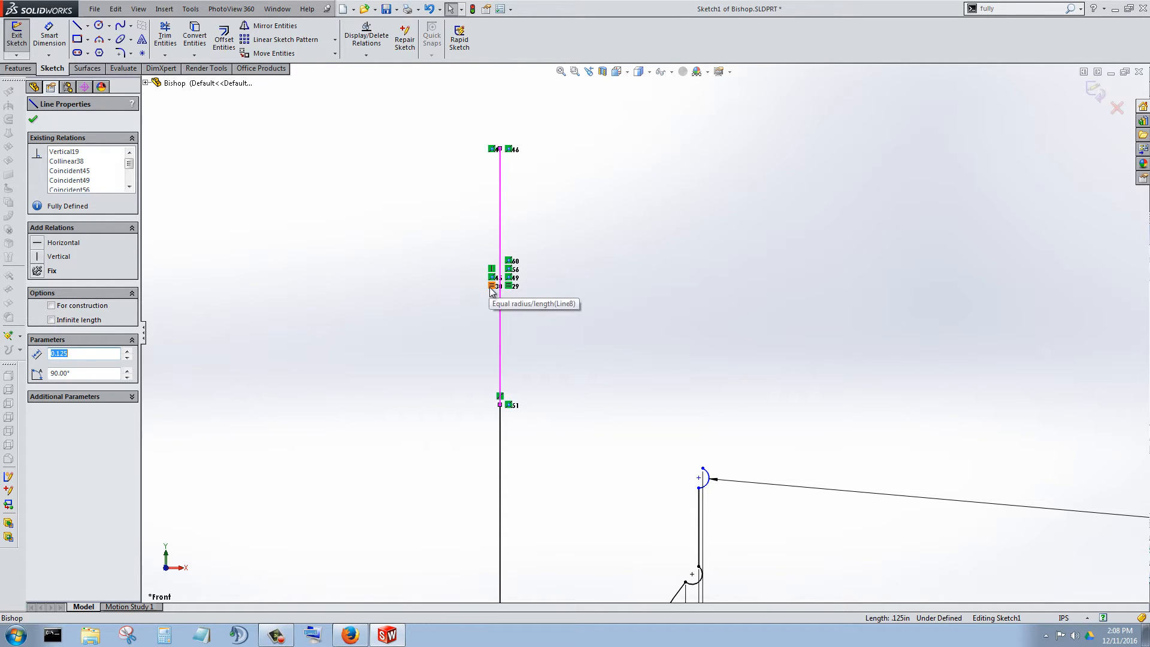
{"action": "left_click", "coordinate": [491, 287]}
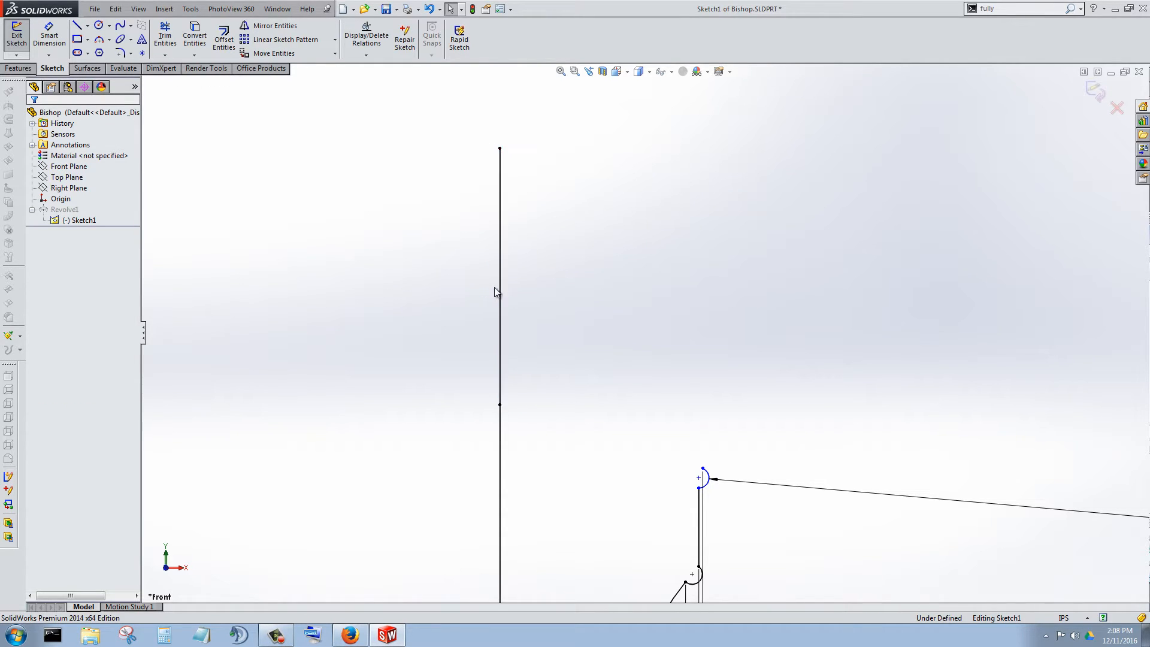
Delete the remaining equal-length relation on the upper axis line segment, freeing its length.
{"action": "left_click", "coordinate": [501, 288]}
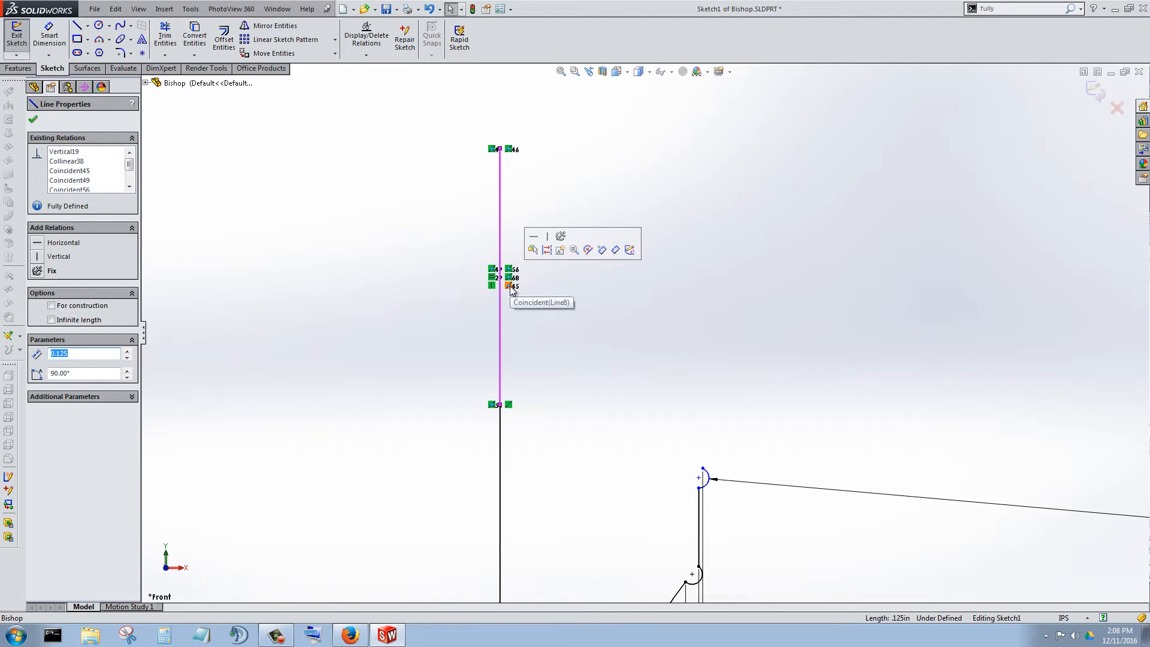
{"action": "left_click", "coordinate": [493, 284]}
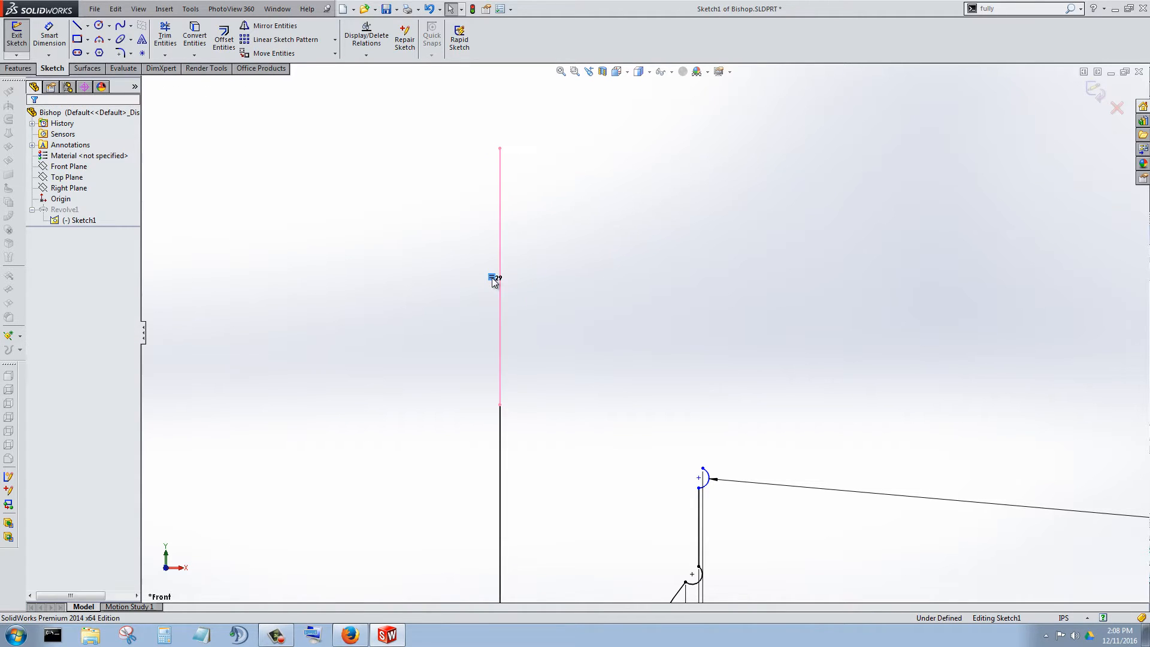
{"action": "left_click", "coordinate": [466, 305]}
{"action": "left_click", "coordinate": [502, 368]}
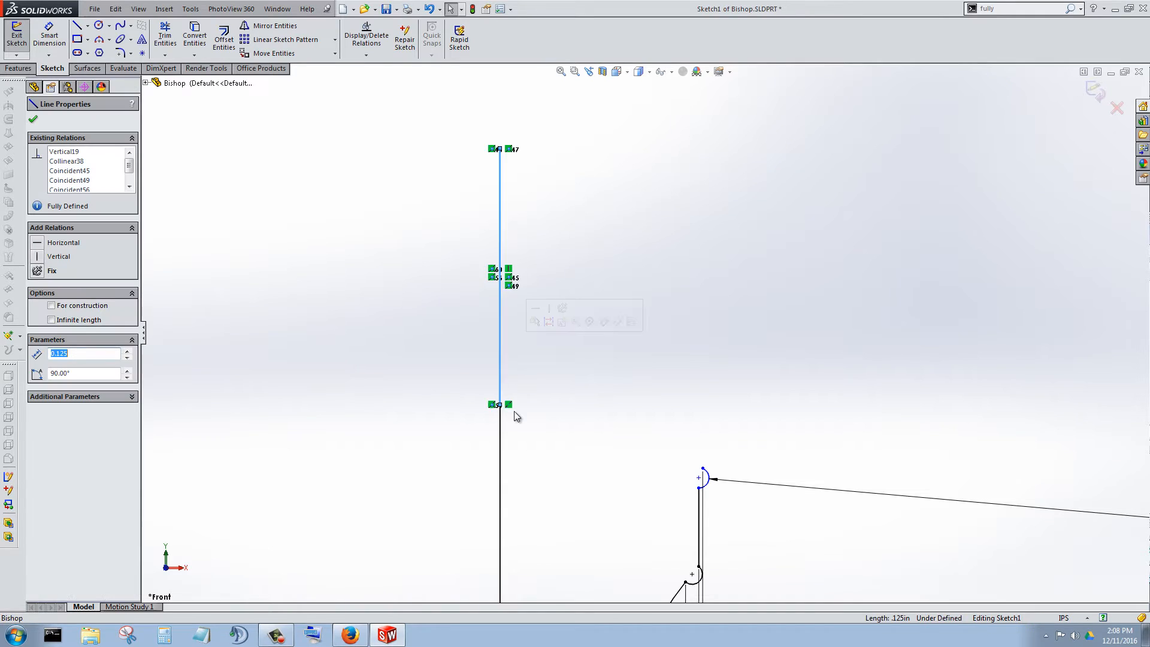
{"action": "left_click", "coordinate": [450, 354]}
Dimension the length of the upper axis line segment and set it to 3/16 in.
{"action": "left_click", "coordinate": [48, 41]}
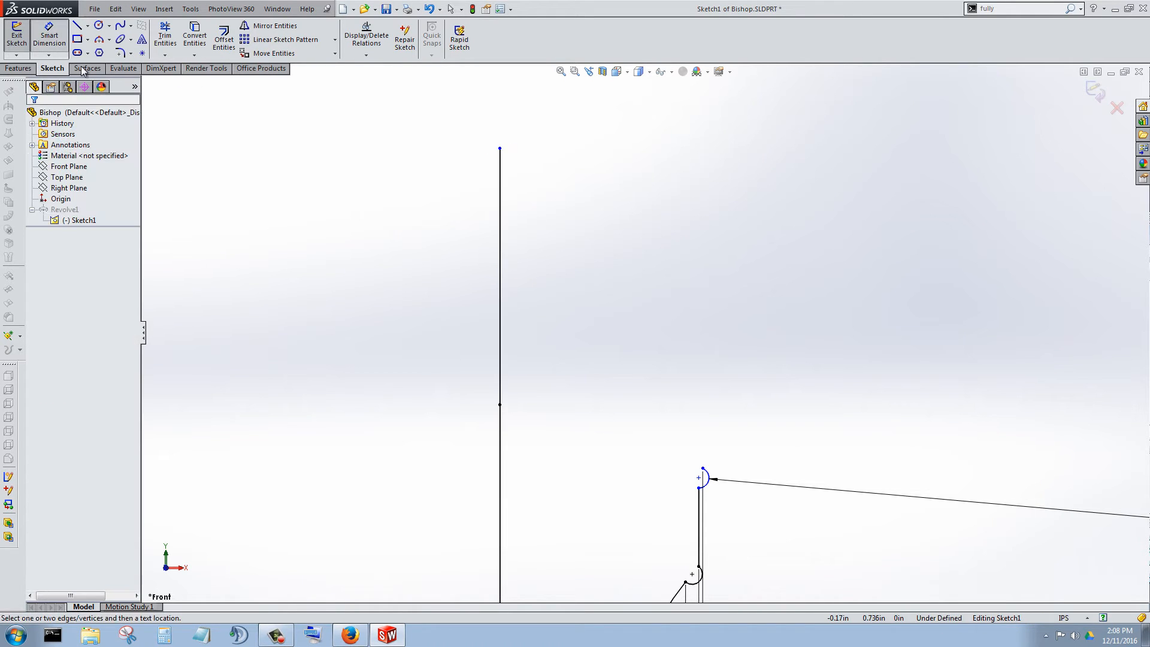
{"action": "left_click", "coordinate": [483, 275]}
{"action": "left_click", "coordinate": [411, 289]}
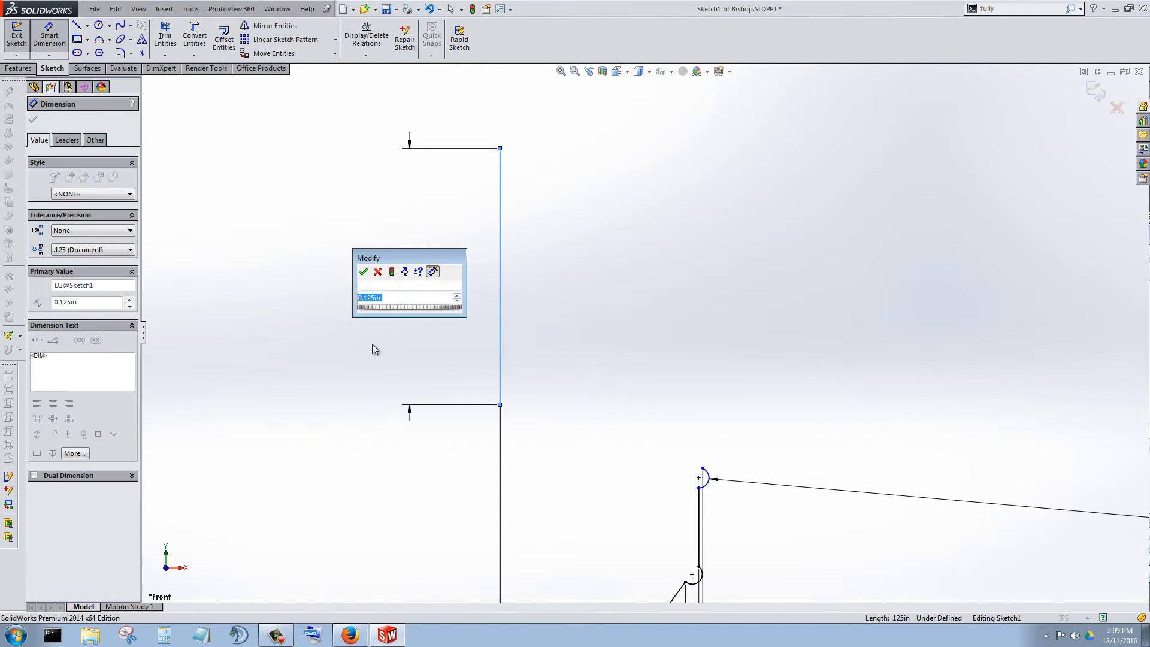
{"action": "scroll", "coordinate": [372, 344], "scroll_direction": "up", "scroll_amount": 3}
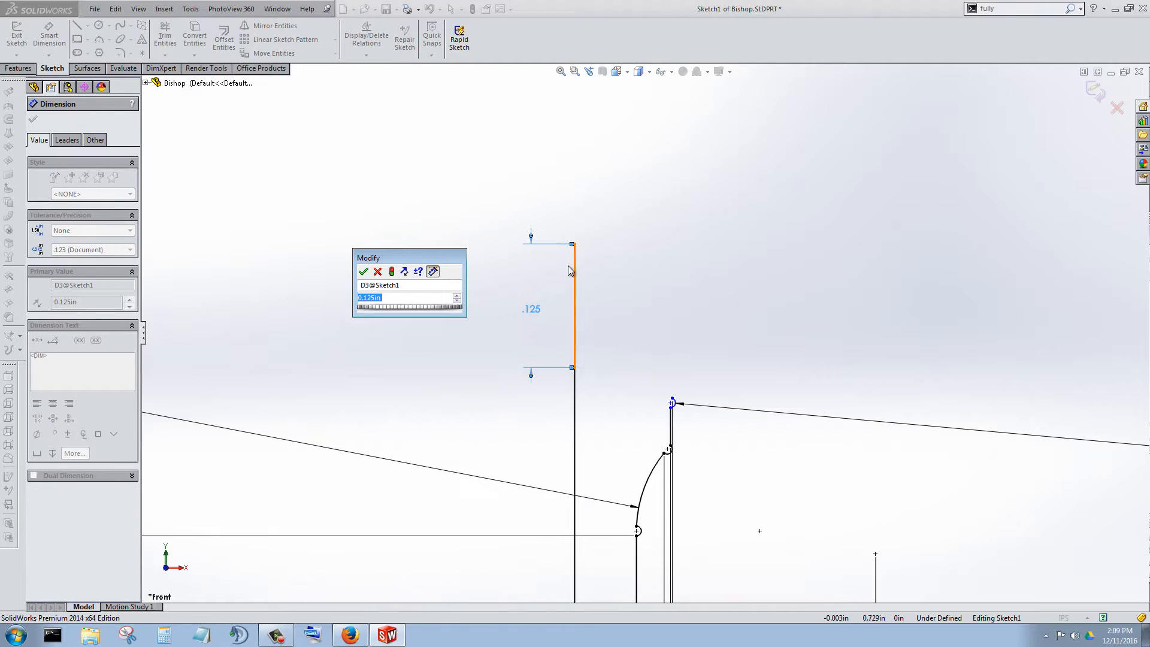
{"action": "scroll", "coordinate": [521, 281], "scroll_direction": "down", "scroll_amount": 1}
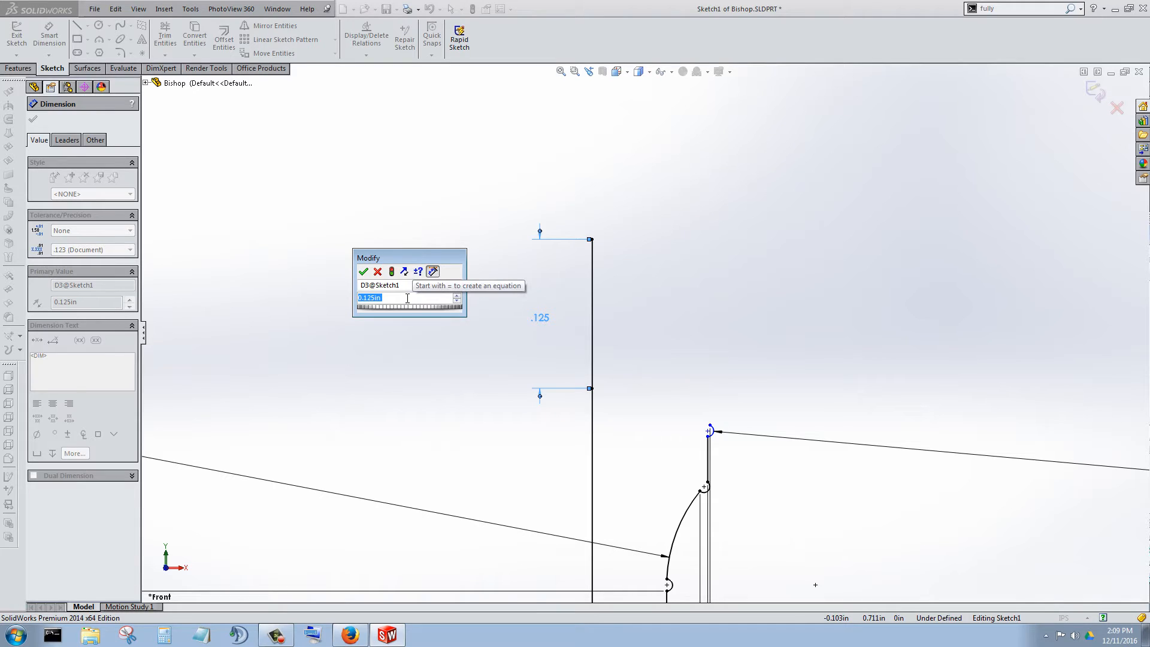
{"action": "left_click_drag", "start_coordinate": [407, 298], "coordinate": [347, 304]}
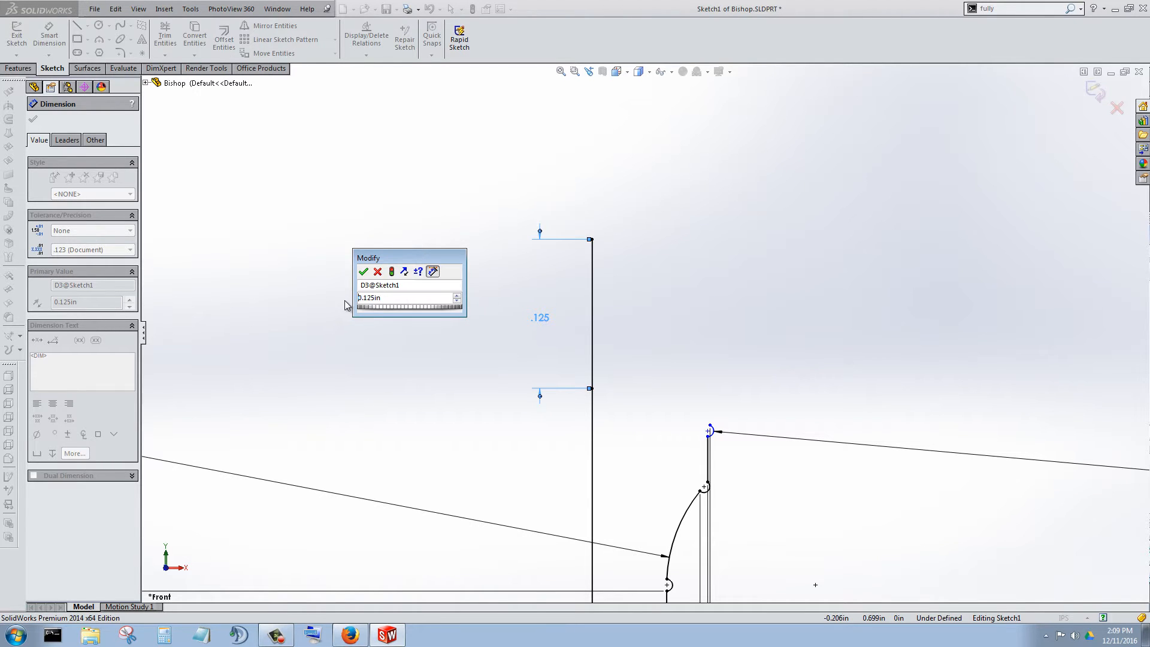
{"action": "type", "text": "3"}
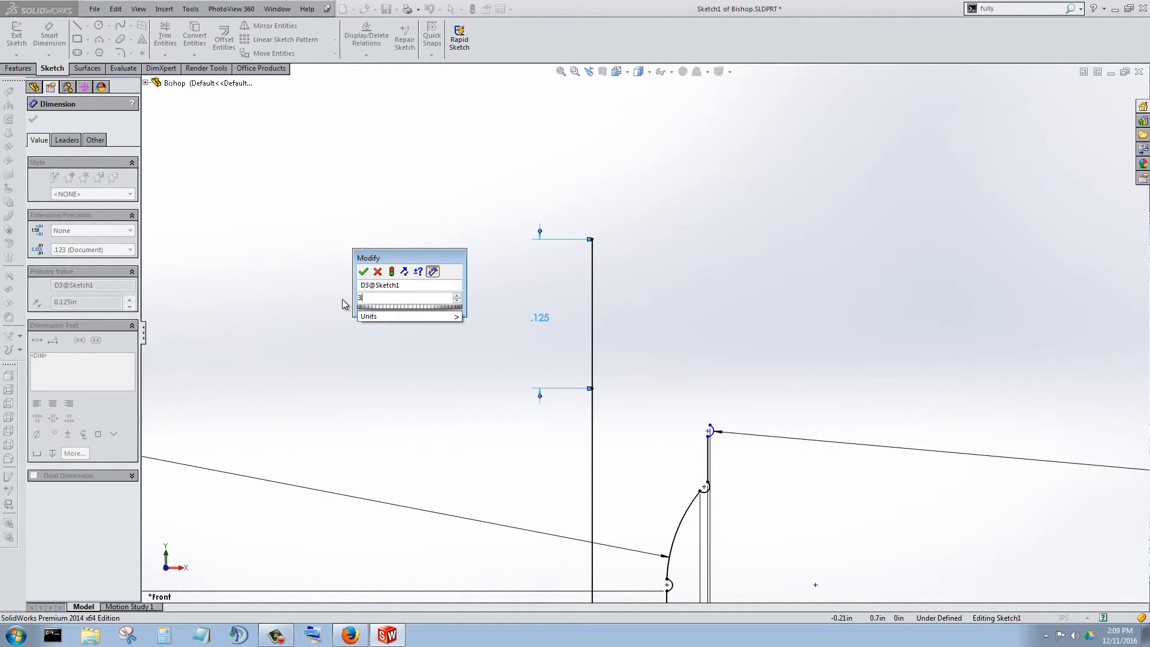
{"action": "type", "text": "/16"}
{"action": "key", "text": "Return"}
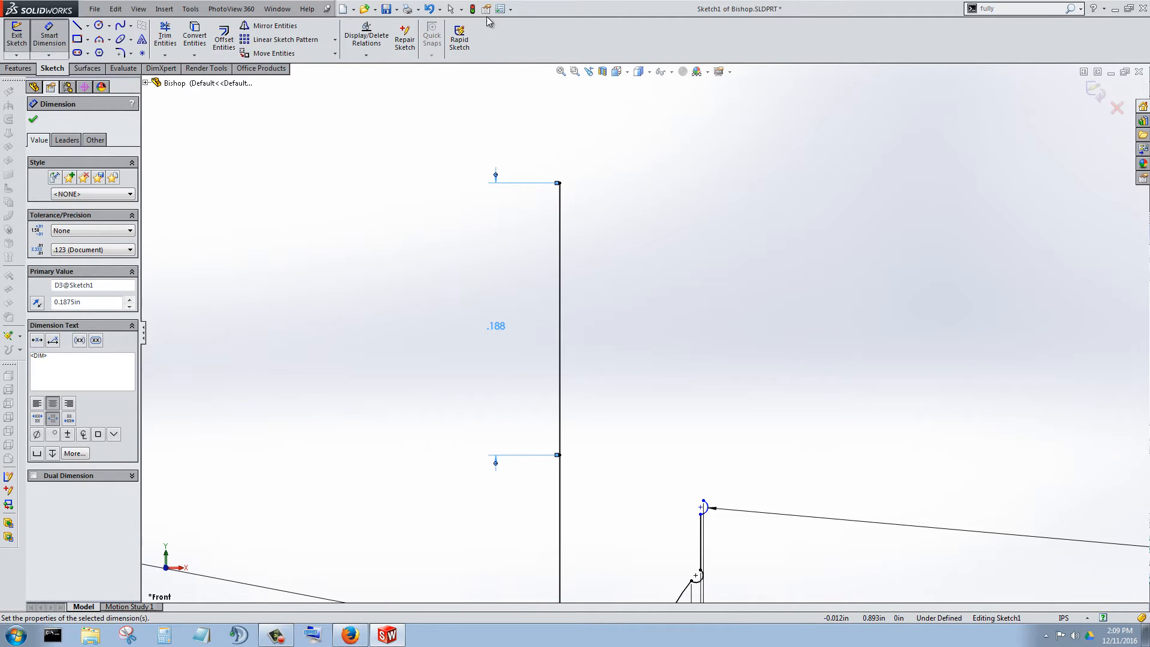
{"action": "left_click", "coordinate": [483, 395]}
{"action": "left_click", "coordinate": [503, 331]}
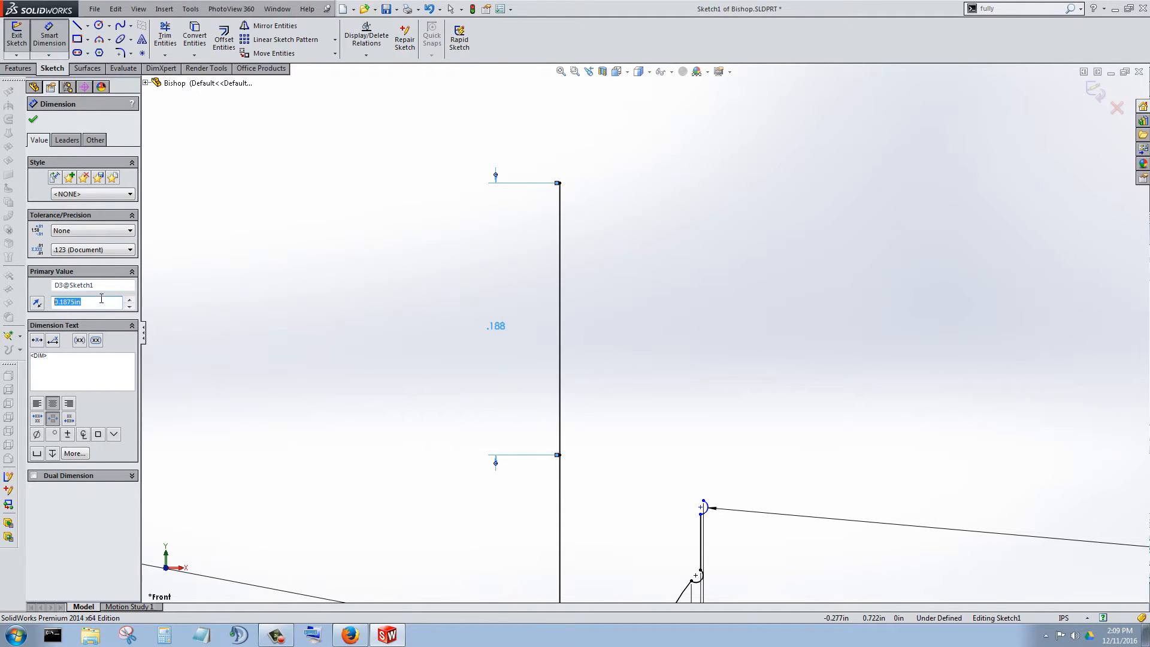
{"action": "left_click", "coordinate": [34, 121]}
Sketch a three-point arc from the small collar arc's upper end to the top of the axis line, radius about 0.17 in, spanning 90°.
{"action": "scroll", "coordinate": [504, 256], "scroll_direction": "up", "scroll_amount": 3}
{"action": "scroll", "coordinate": [671, 431], "scroll_direction": "down", "scroll_amount": 2}
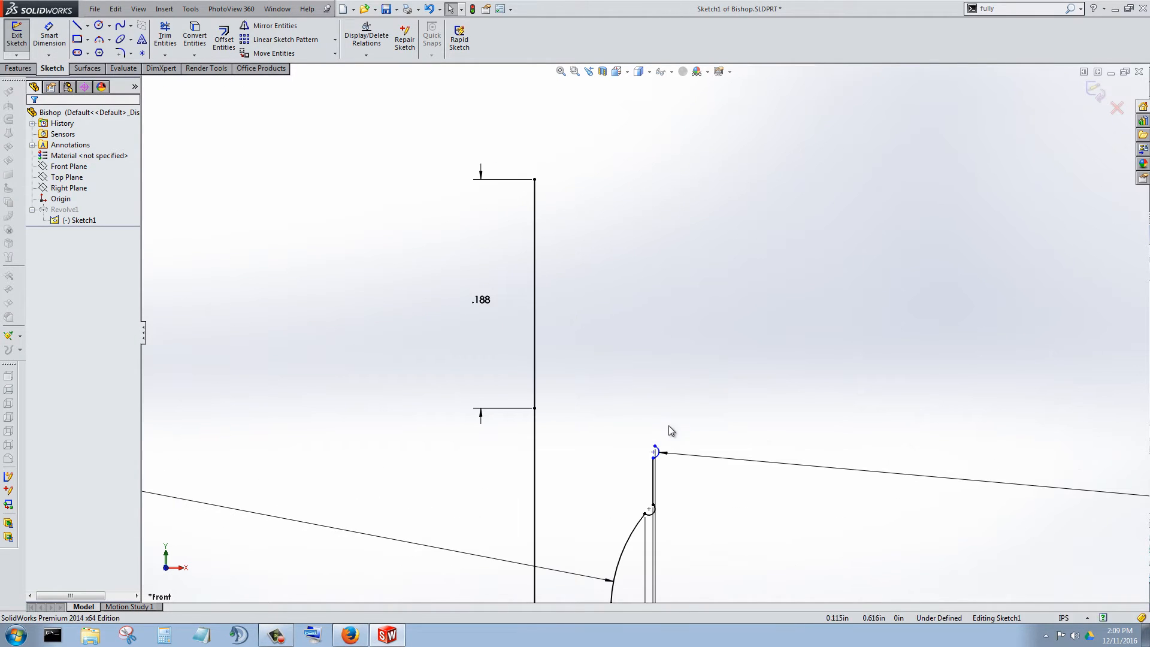
{"action": "left_click", "coordinate": [77, 26]}
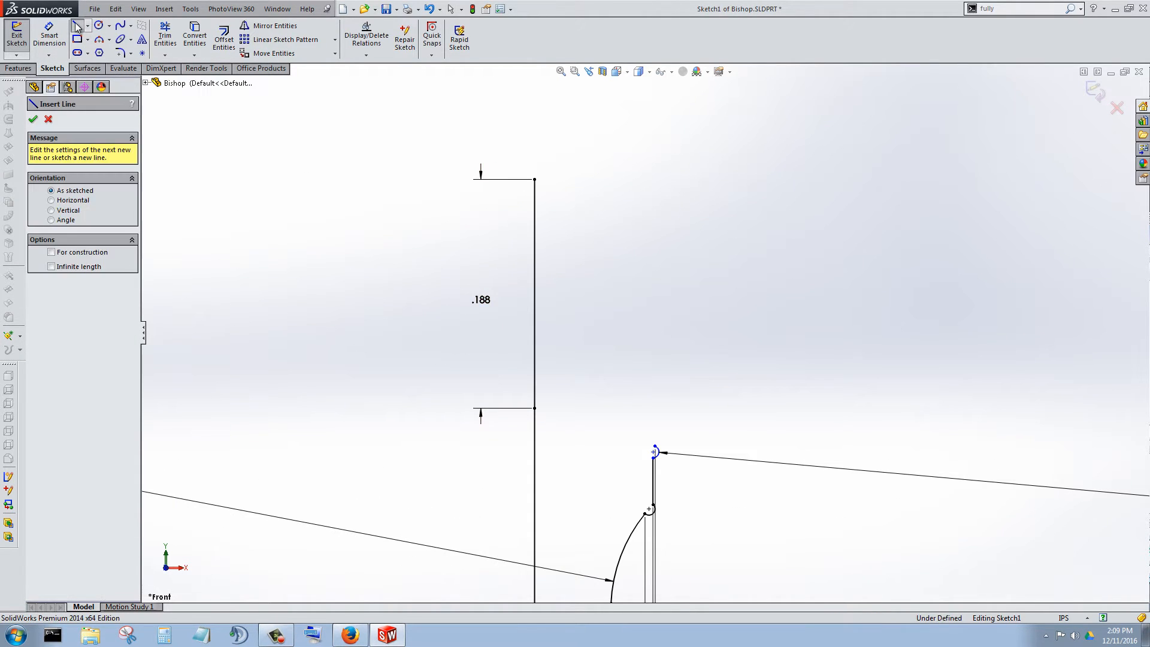
{"action": "left_click", "coordinate": [103, 41]}
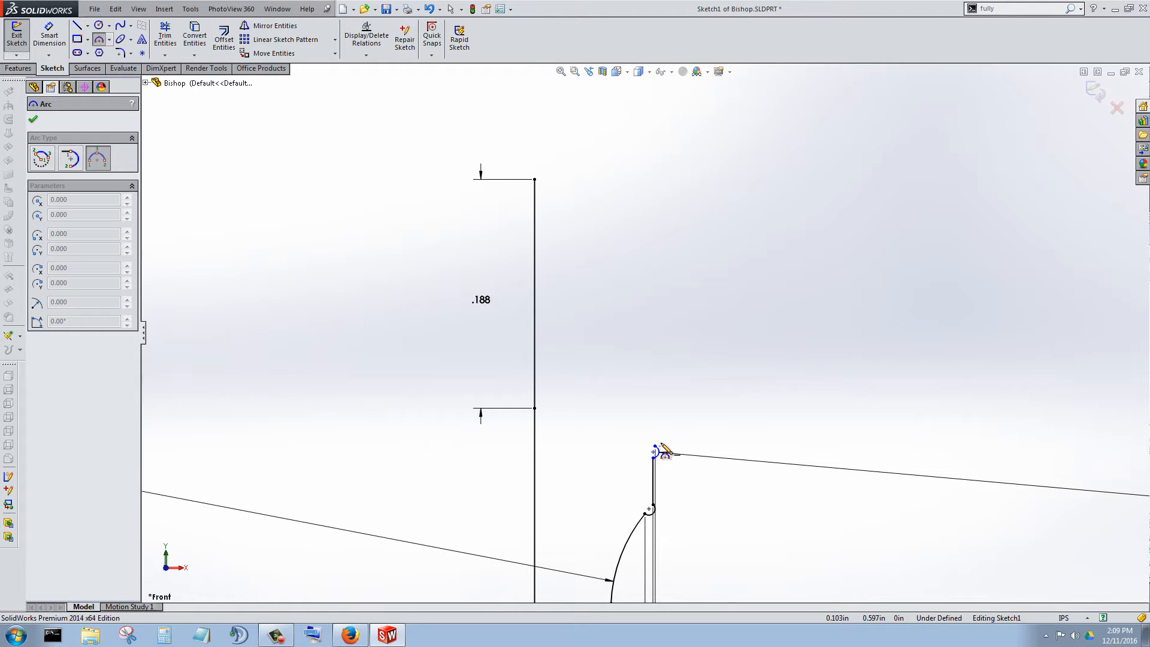
{"action": "left_click", "coordinate": [655, 448]}
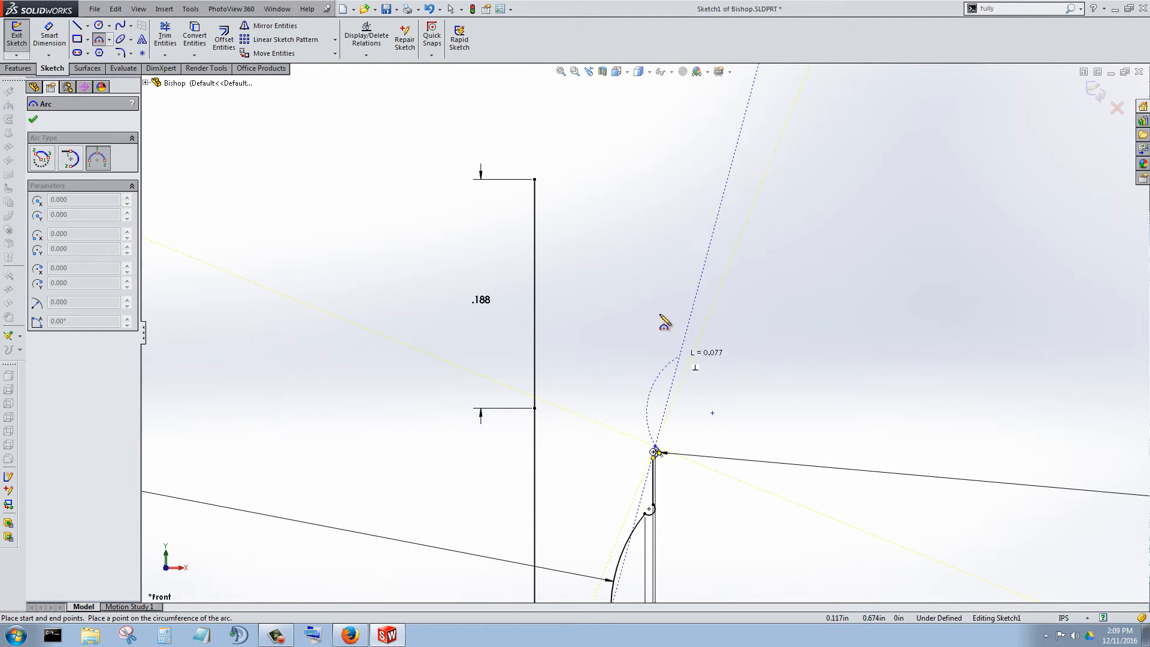
{"action": "left_click", "coordinate": [535, 180]}
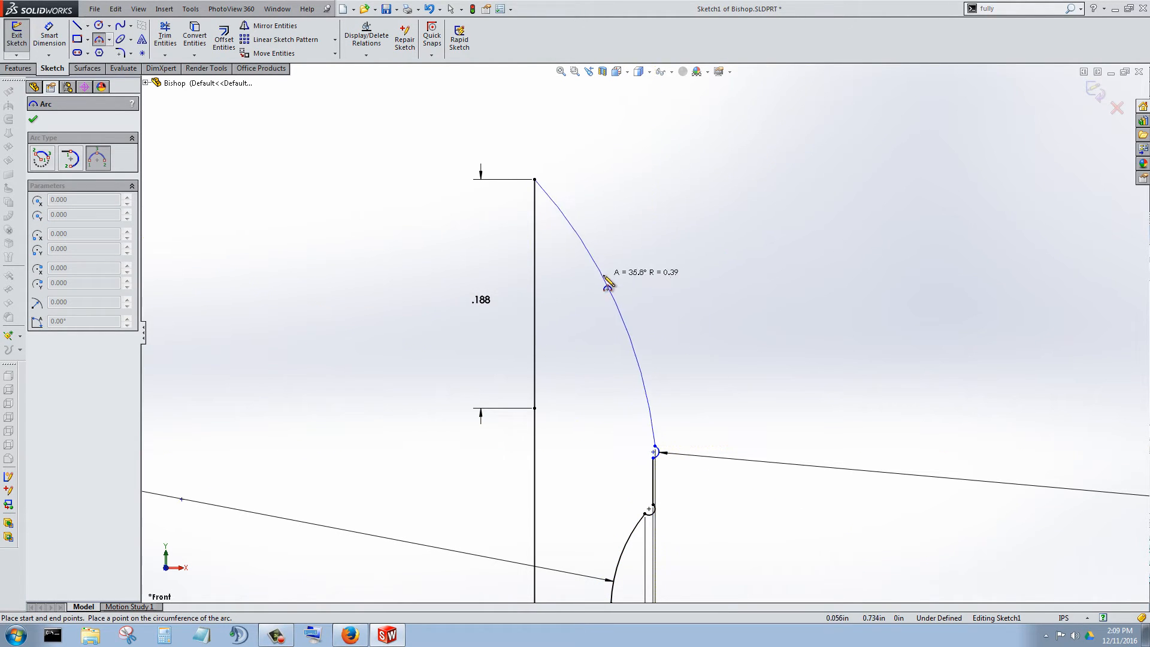
{"action": "left_click", "coordinate": [646, 282]}
Examine the new head arc and the point where it meets the top of the axis line.
{"action": "scroll", "coordinate": [797, 333], "scroll_direction": "up", "scroll_amount": 3}
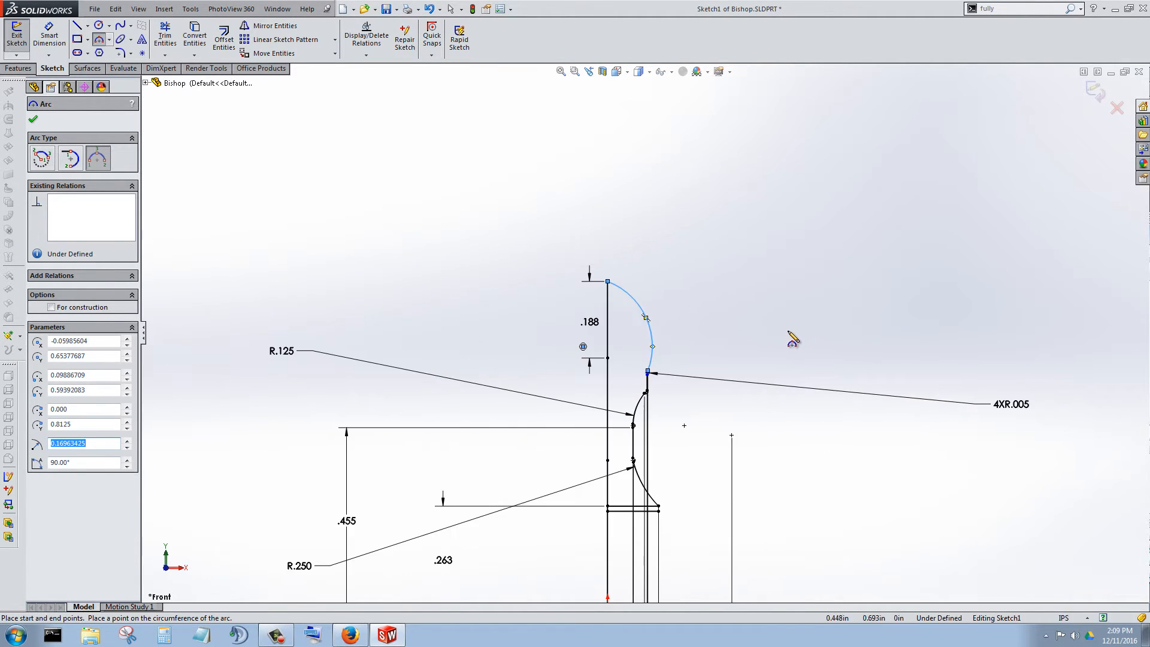
{"action": "scroll", "coordinate": [659, 337], "scroll_direction": "down", "scroll_amount": 3}
{"action": "scroll", "coordinate": [584, 210], "scroll_direction": "up", "scroll_amount": 3}
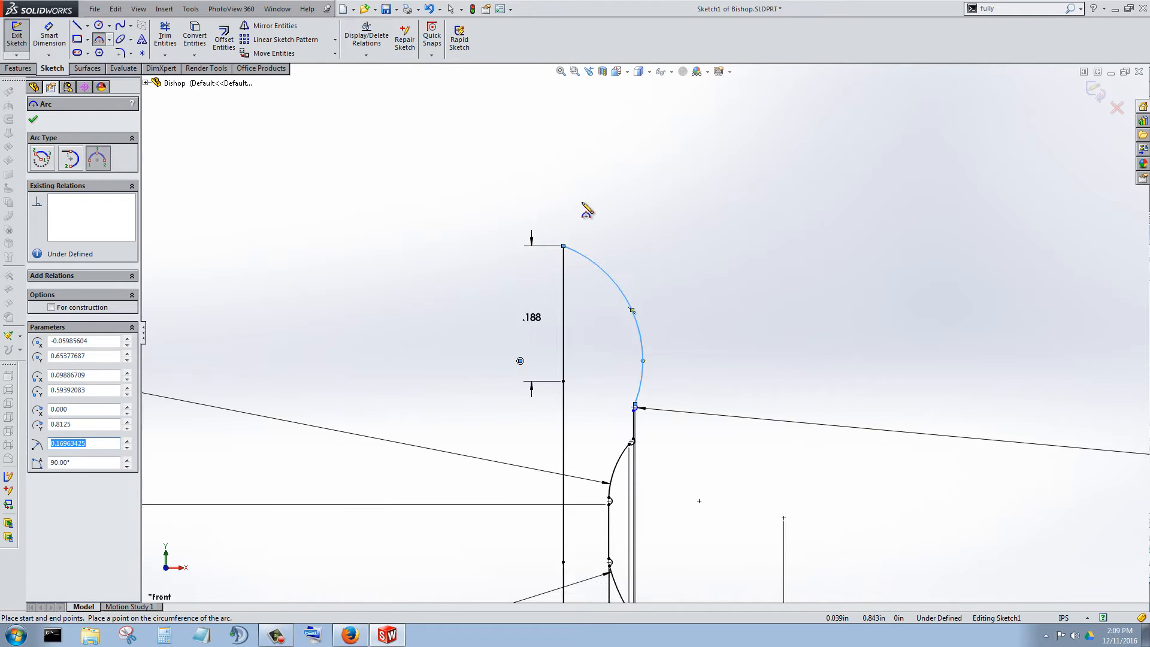
{"action": "scroll", "coordinate": [607, 291], "scroll_direction": "down", "scroll_amount": 3}
{"action": "scroll", "coordinate": [599, 276], "scroll_direction": "down", "scroll_amount": 5}
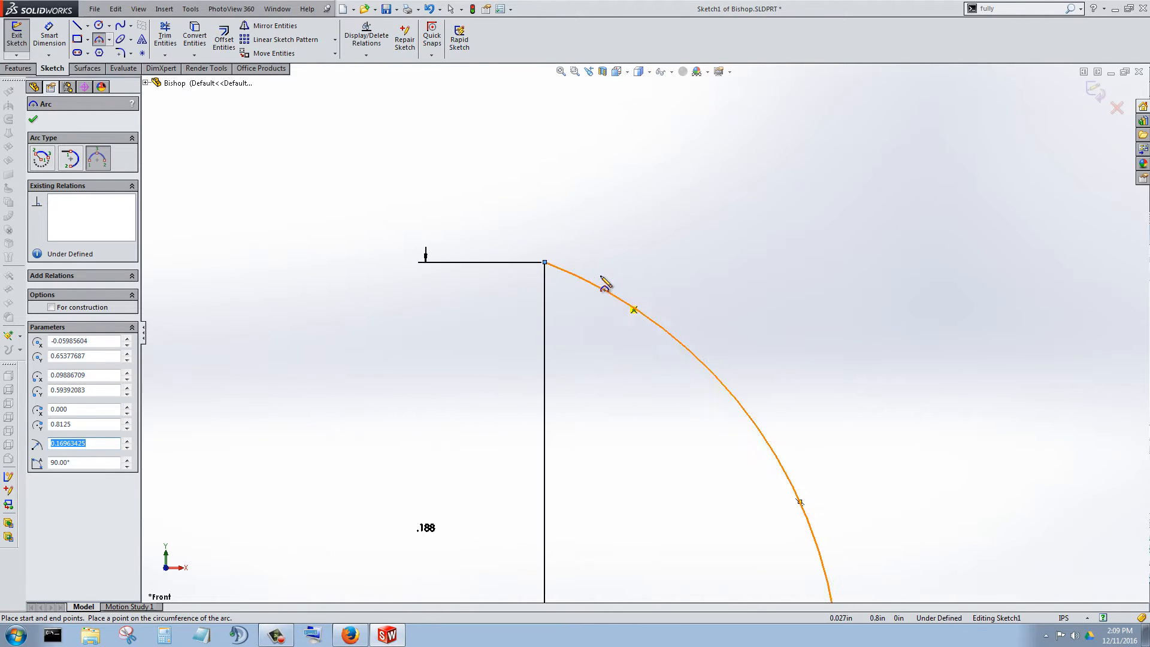
{"action": "scroll", "coordinate": [560, 239], "scroll_direction": "up", "scroll_amount": 1}
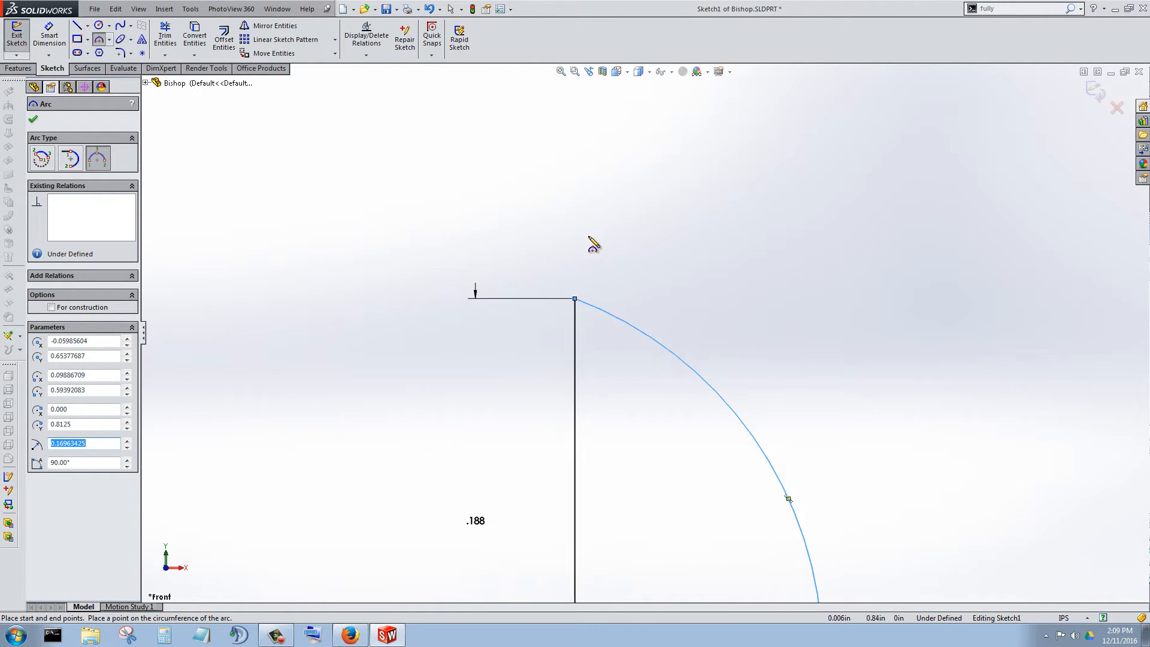
Sketch a small circle centred on the top of the axis line and set its diameter to 0.01 in.
{"action": "left_click", "coordinate": [99, 26]}
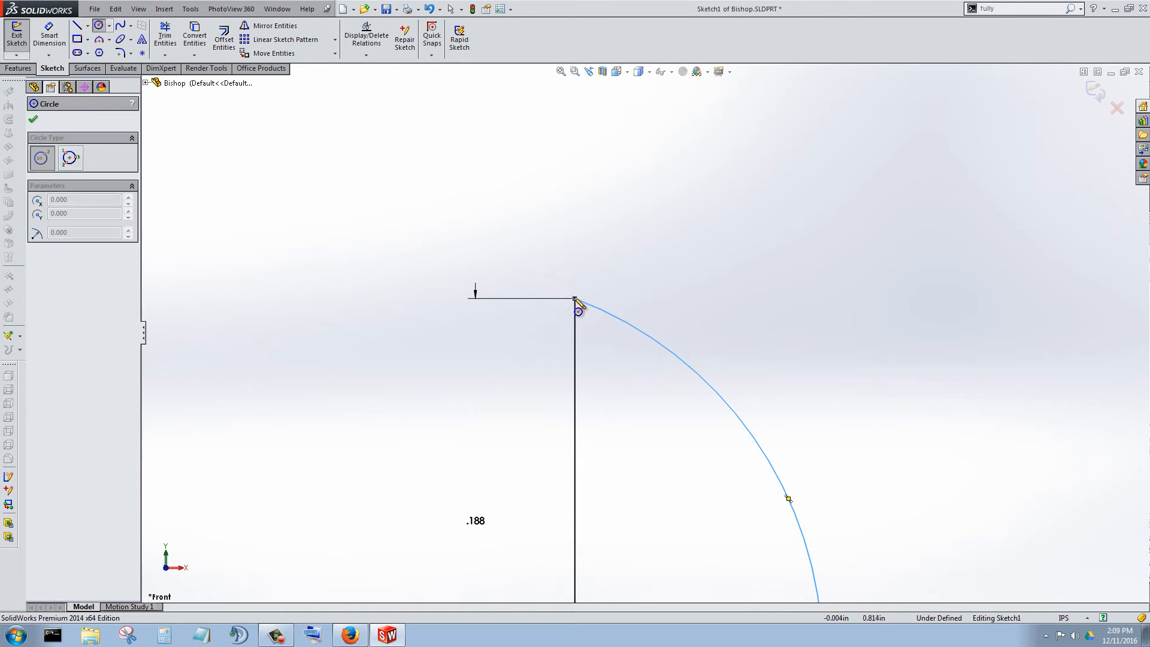
{"action": "left_click_drag", "start_coordinate": [575, 299], "coordinate": [587, 310]}
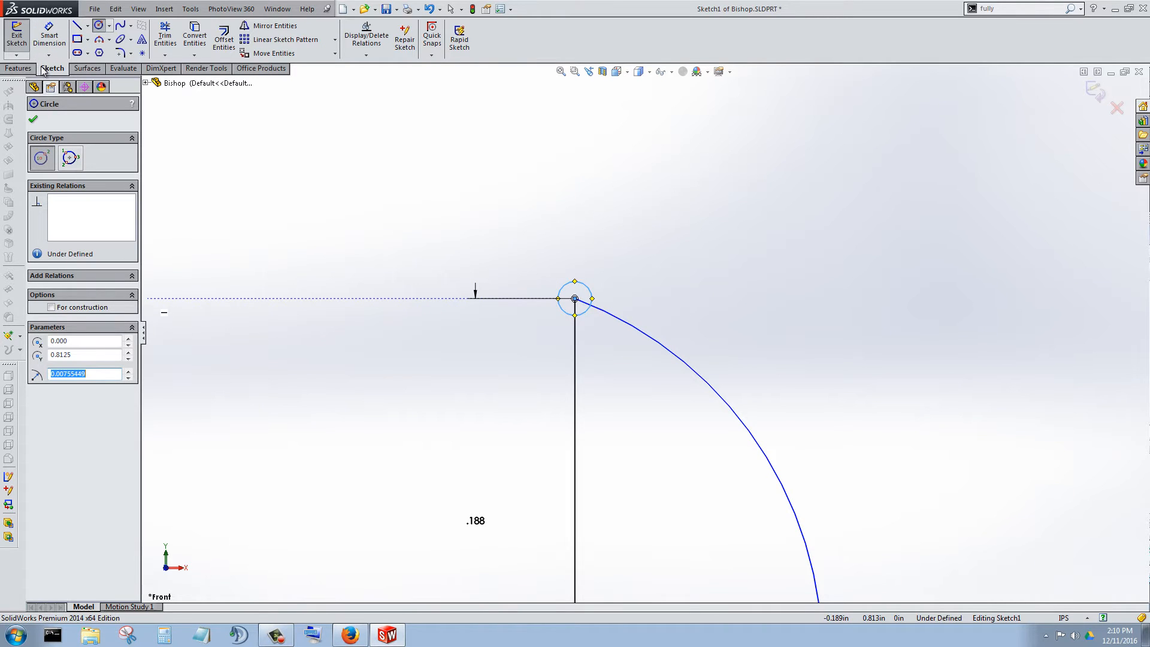
{"action": "left_click", "coordinate": [49, 35]}
{"action": "scroll", "coordinate": [643, 332], "scroll_direction": "up", "scroll_amount": 5}
{"action": "scroll", "coordinate": [689, 467], "scroll_direction": "down", "scroll_amount": 4}
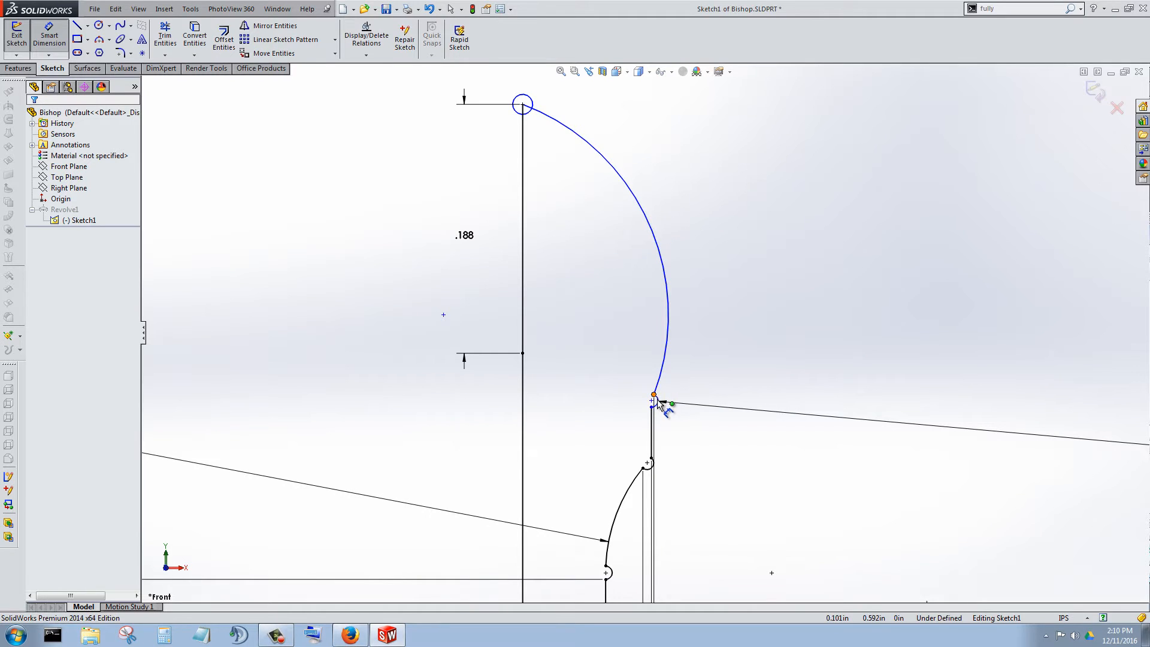
{"action": "scroll", "coordinate": [659, 406], "scroll_direction": "up", "scroll_amount": 3}
{"action": "scroll", "coordinate": [593, 264], "scroll_direction": "down", "scroll_amount": 3}
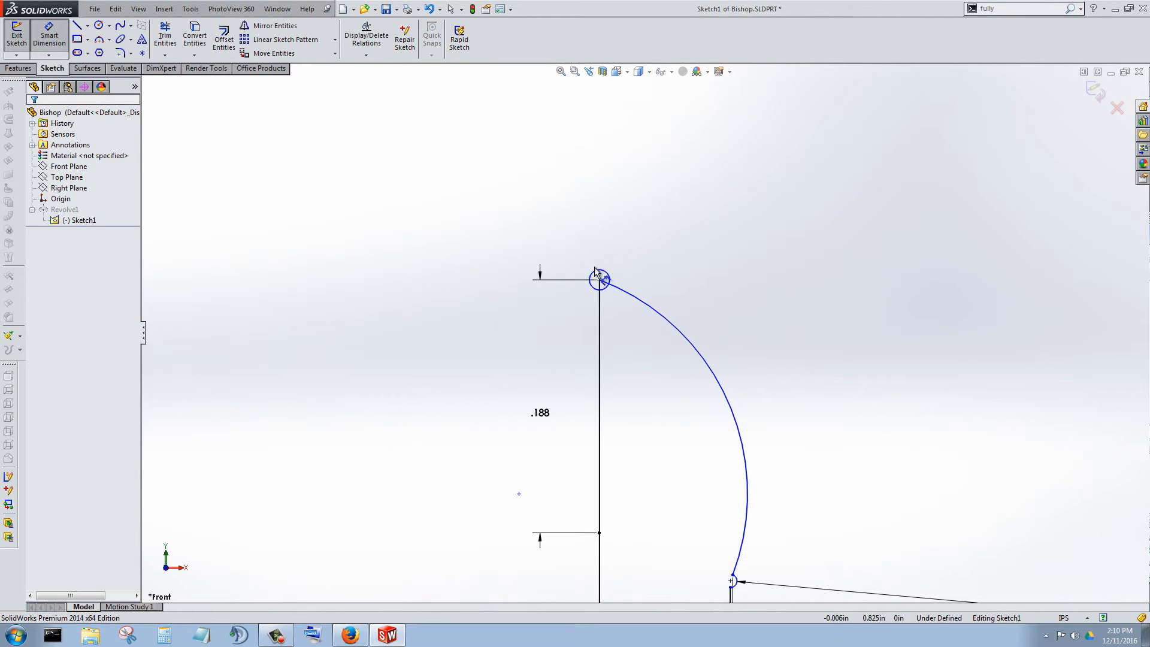
{"action": "left_click", "coordinate": [602, 276]}
{"action": "left_click", "coordinate": [647, 265]}
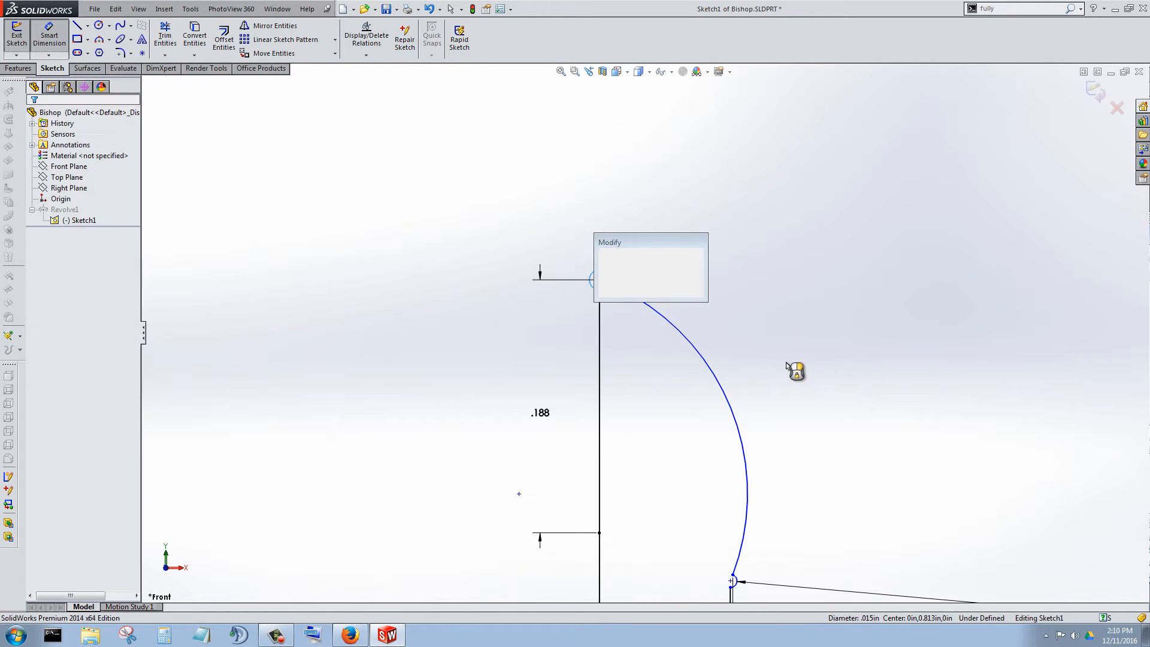
{"action": "type", "text": ".01"}
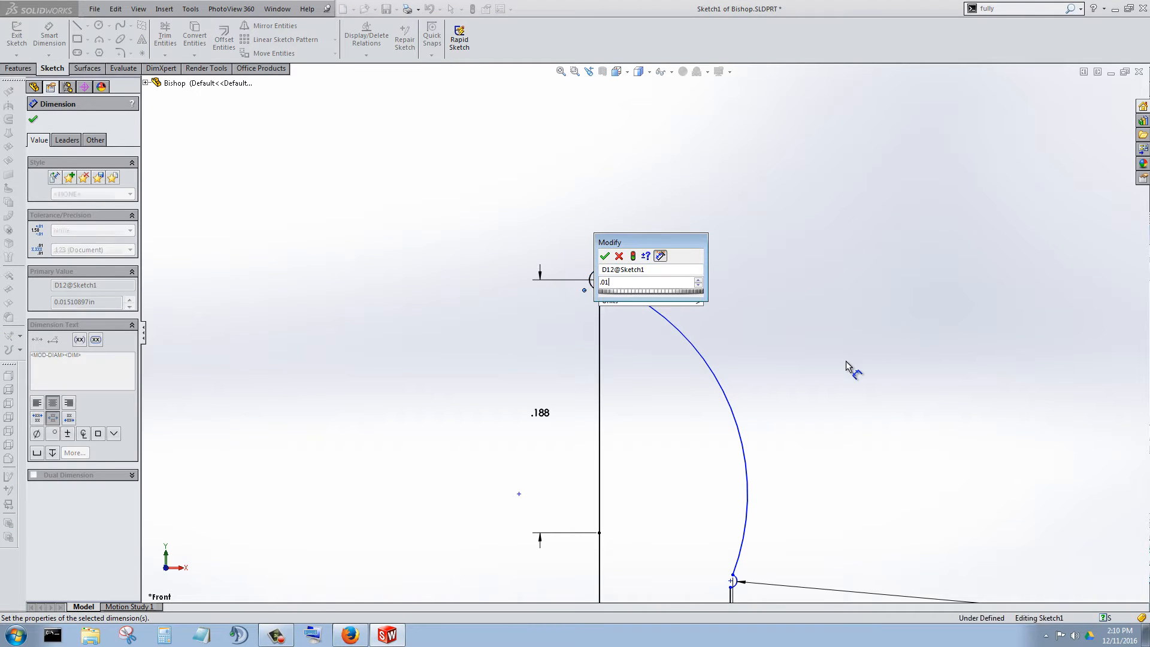
{"action": "key", "text": "Return"}
{"action": "scroll", "coordinate": [626, 308], "scroll_direction": "down", "scroll_amount": 5}
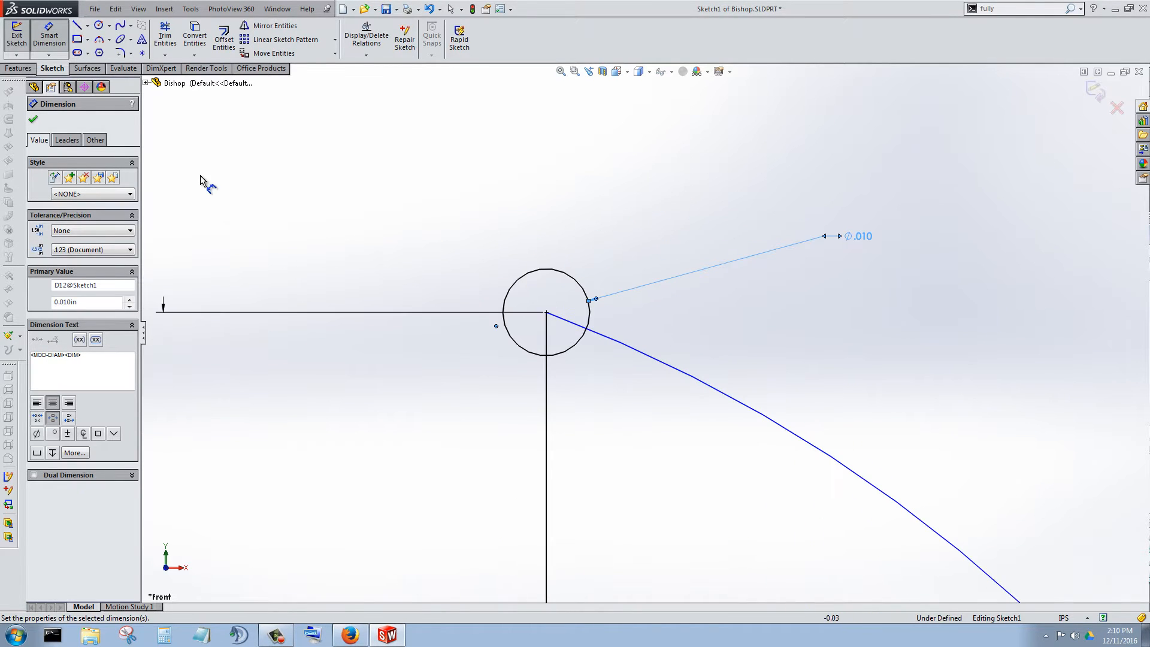
{"action": "left_click", "coordinate": [34, 120]}
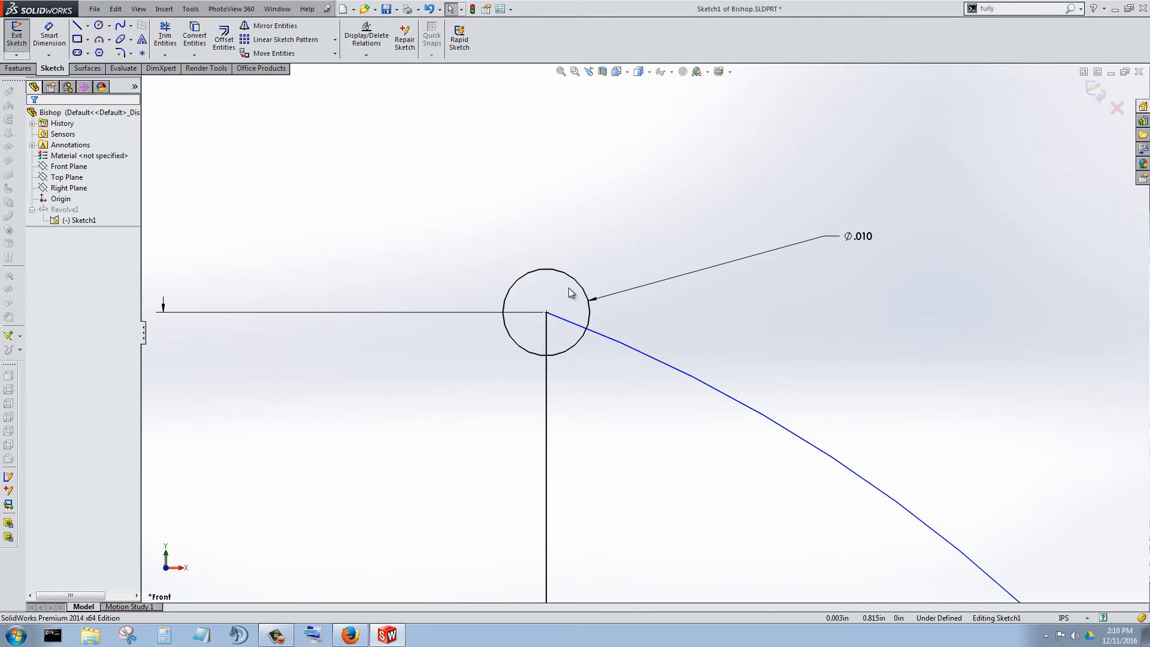
Extend the vertical axis line up to the top of the small circle.
{"action": "scroll", "coordinate": [549, 275], "scroll_direction": "down", "scroll_amount": 2}
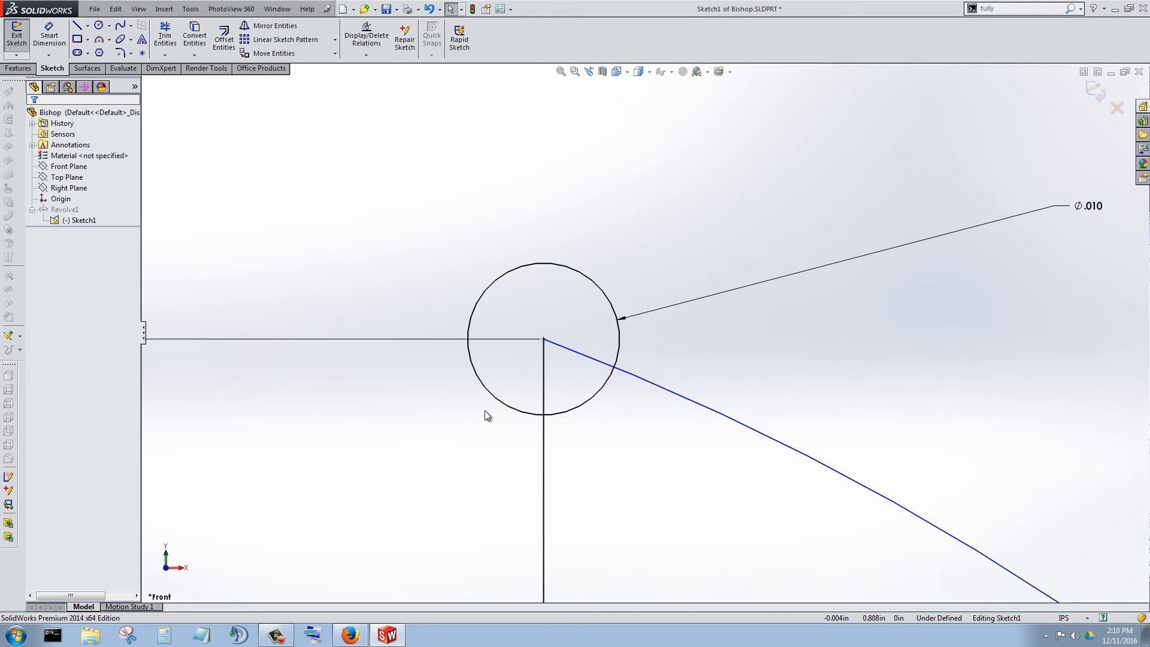
{"action": "left_click", "coordinate": [167, 57]}
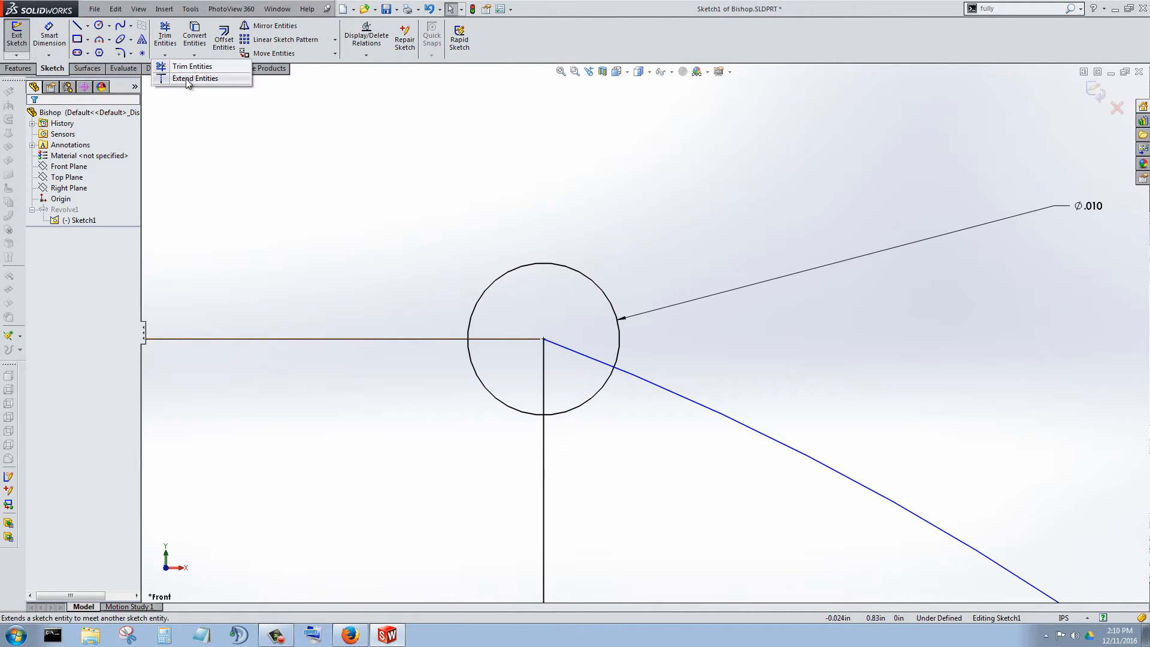
{"action": "left_click", "coordinate": [185, 77]}
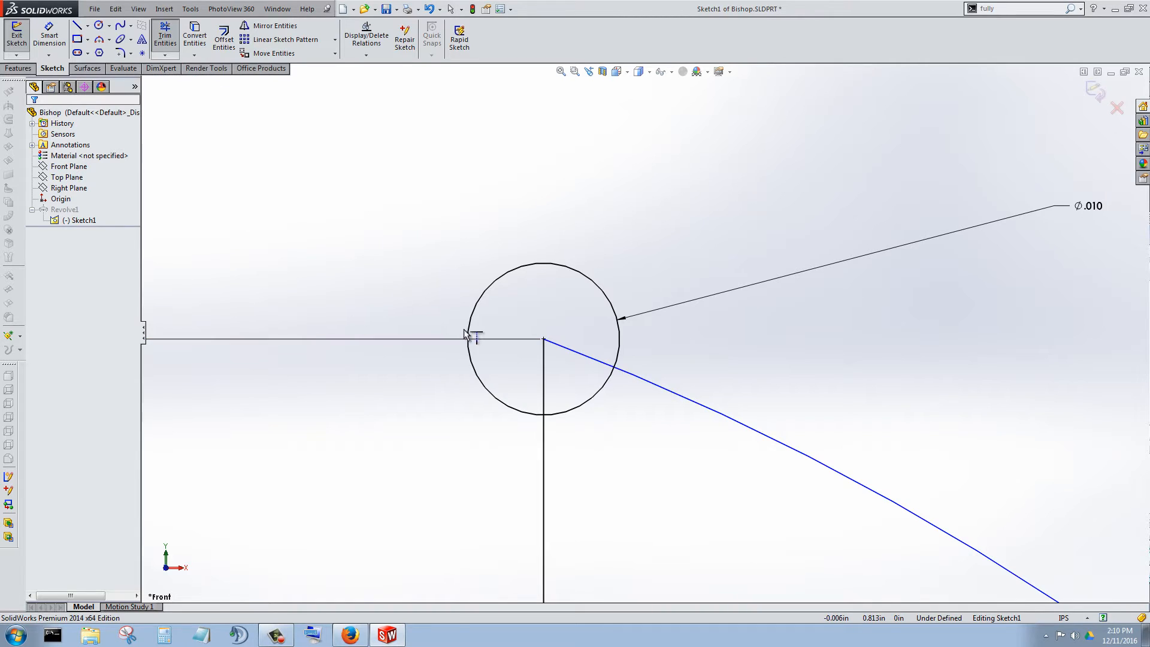
{"action": "left_click", "coordinate": [542, 365]}
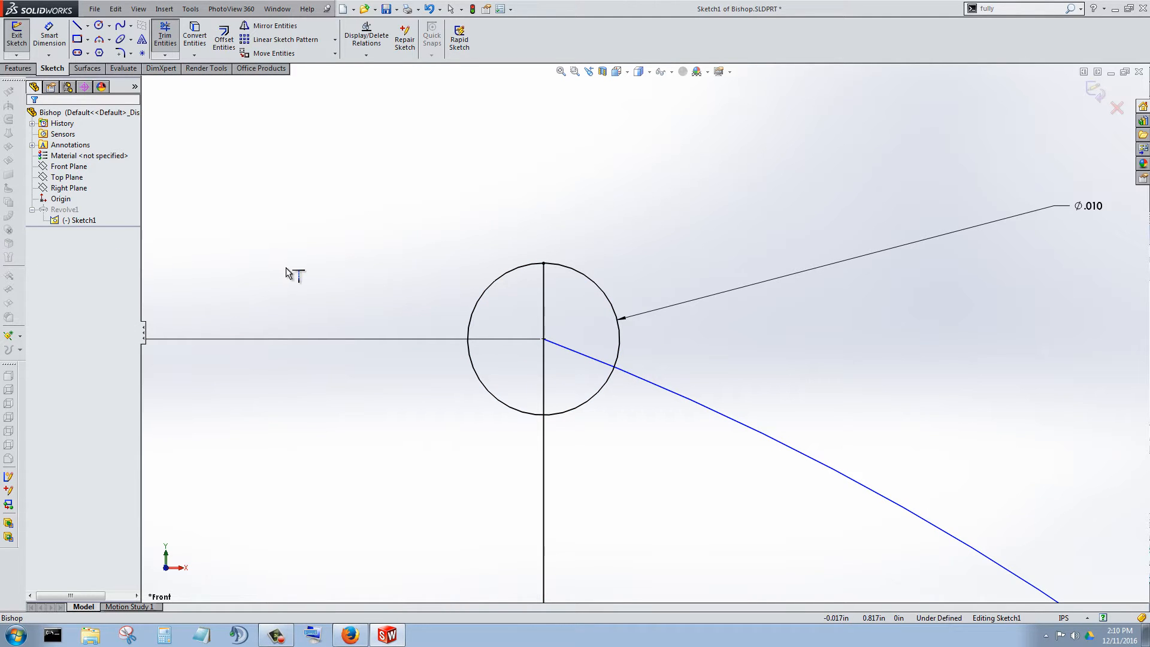
Trim away the half of the small circle lying outside the profile, on the far side of the axis line.
{"action": "left_click", "coordinate": [163, 40]}
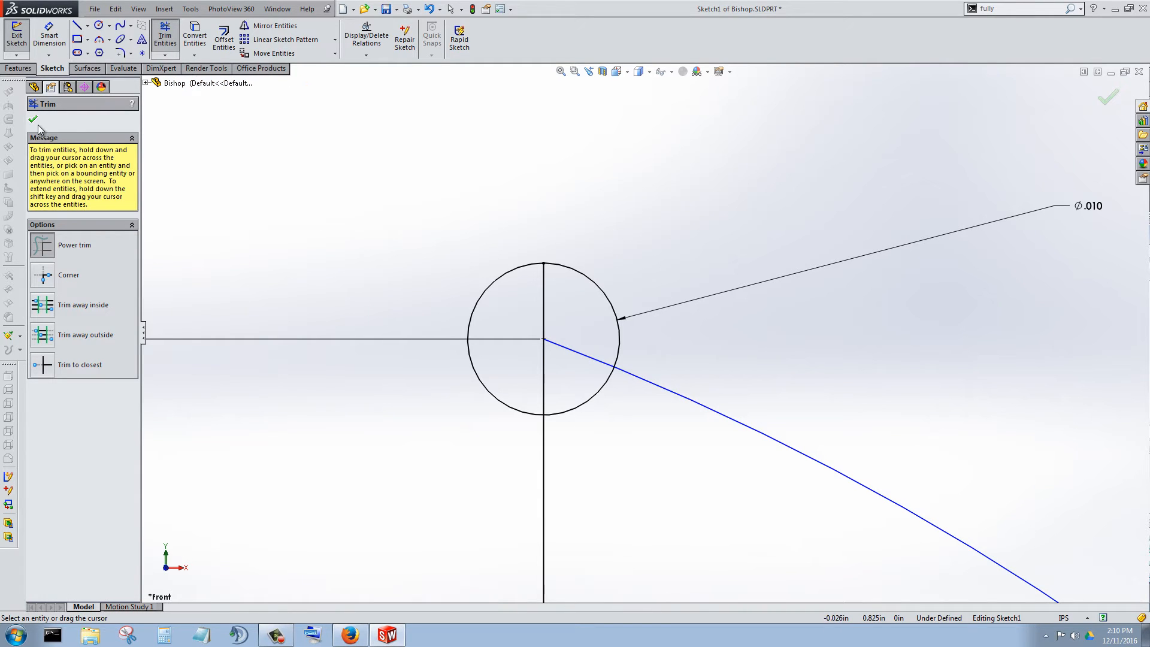
{"action": "left_click_drag", "start_coordinate": [509, 233], "coordinate": [520, 299]}
{"action": "left_click_drag", "start_coordinate": [534, 377], "coordinate": [551, 379]}
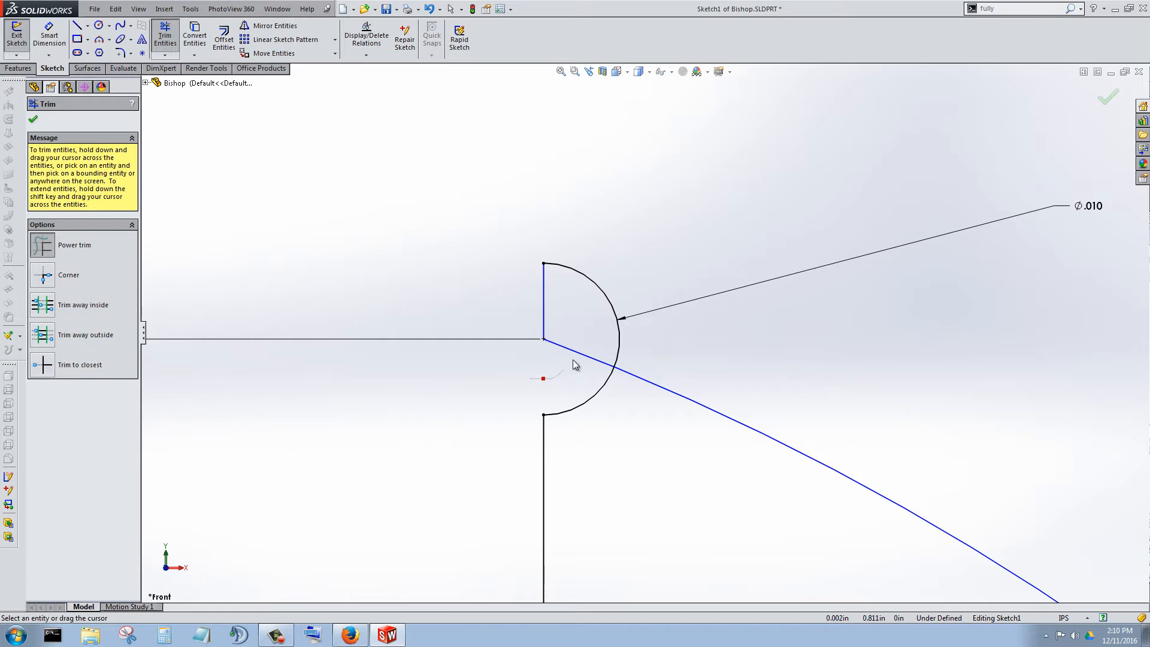
{"action": "left_click_drag", "start_coordinate": [556, 319], "coordinate": [539, 308]}
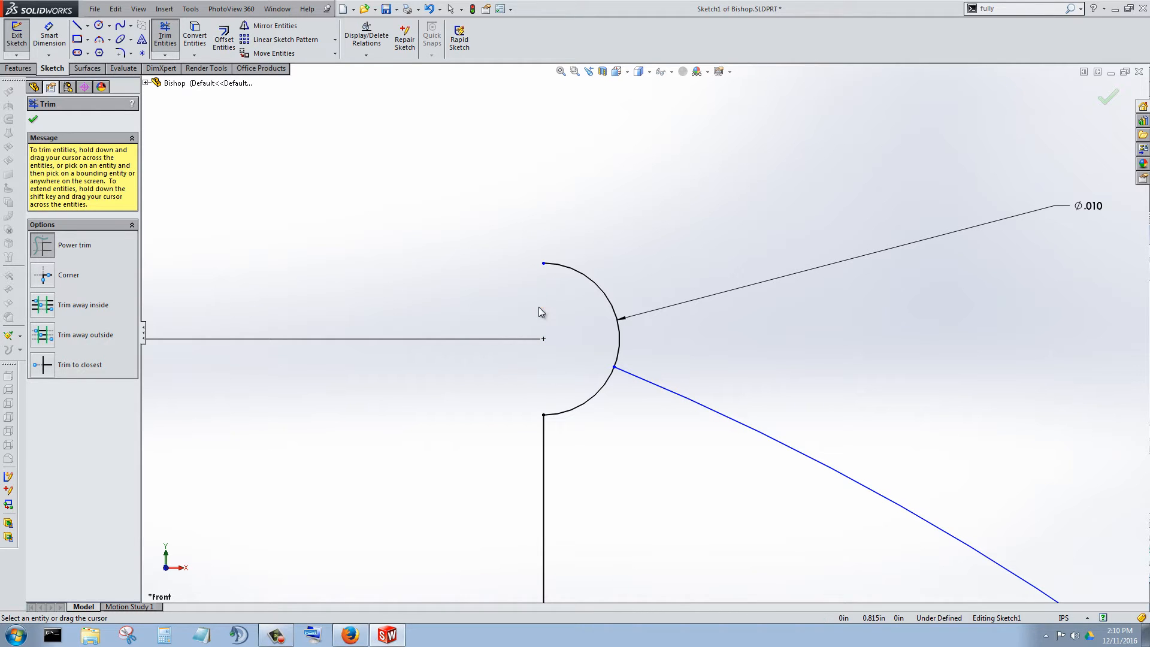
{"action": "left_click", "coordinate": [429, 10]}
Trim the head arc's portion inside the small circle and the circle's portion below the head arc.
{"action": "left_click", "coordinate": [165, 35]}
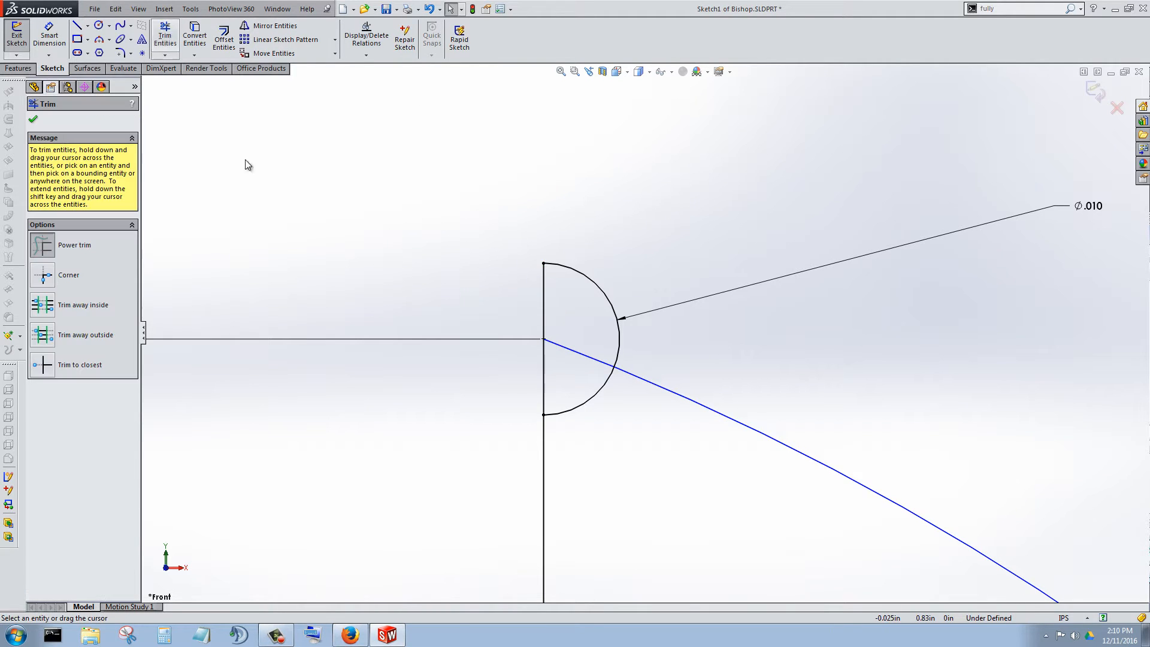
{"action": "scroll", "coordinate": [597, 423], "scroll_direction": "down", "scroll_amount": 10}
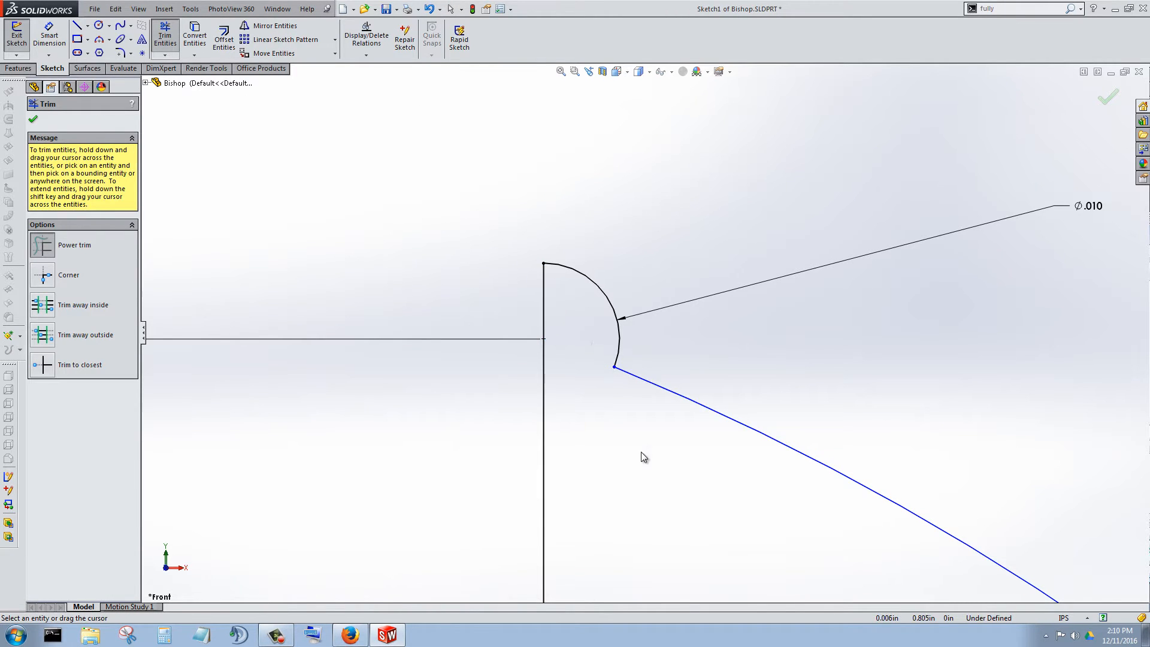
{"action": "scroll", "coordinate": [616, 306], "scroll_direction": "up", "scroll_amount": 3}
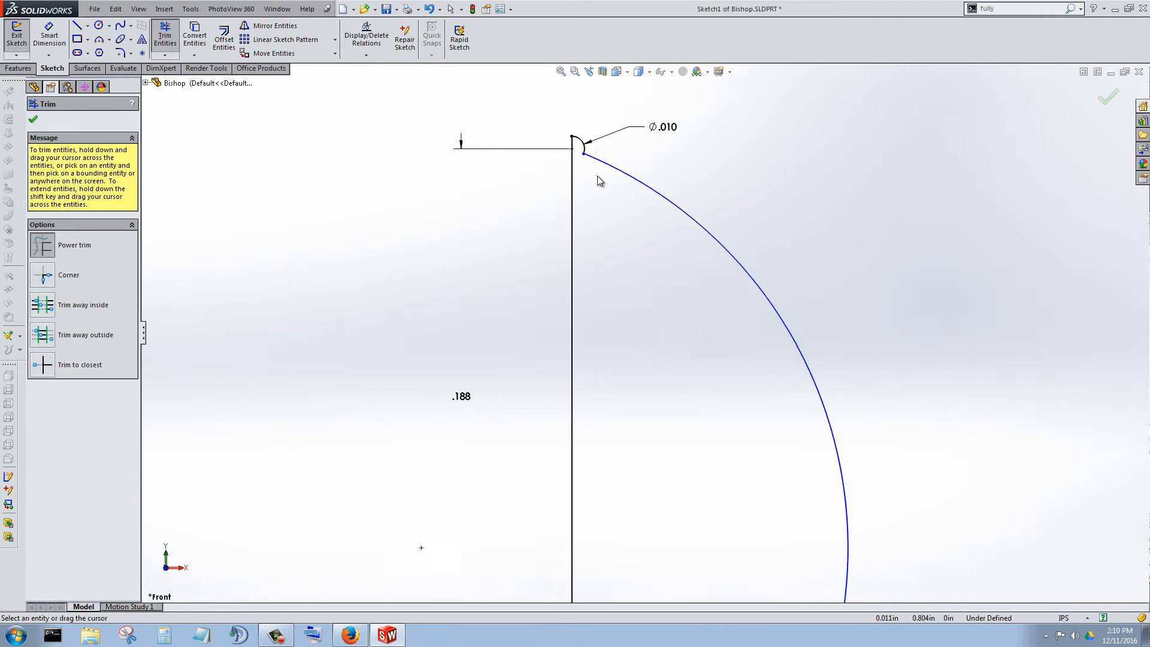
{"action": "scroll", "coordinate": [527, 133], "scroll_direction": "down", "scroll_amount": 1}
{"action": "left_click", "coordinate": [38, 119]}
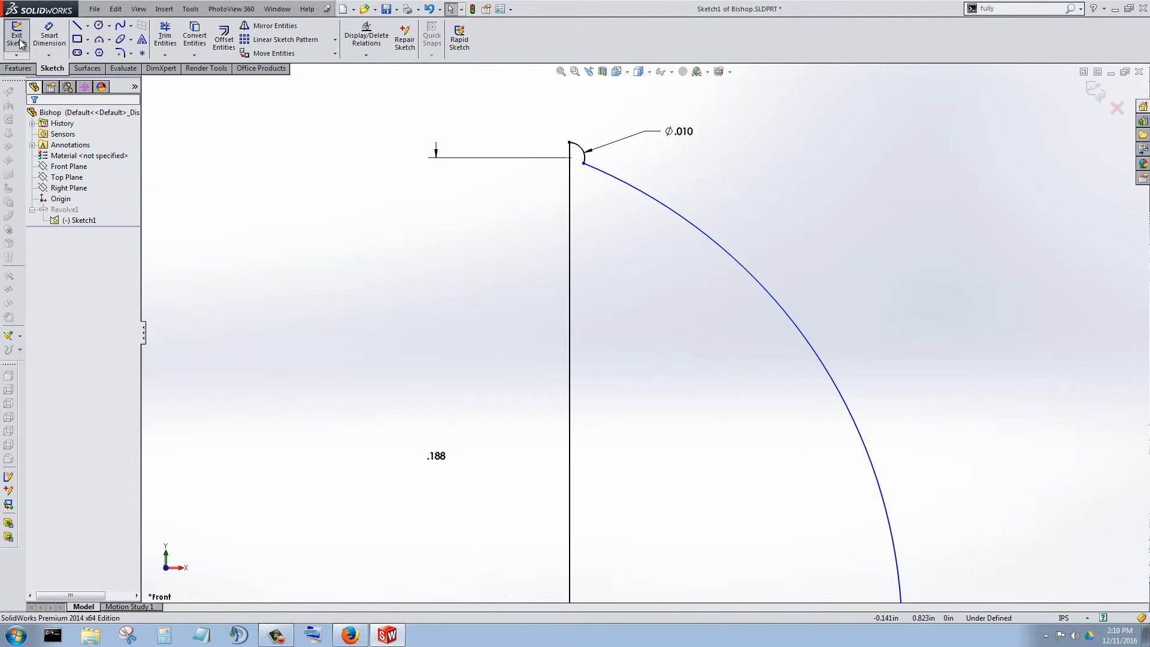
Exit the sketch to rebuild the revolve and inspect the small ball at the bishop's tip.
{"action": "left_click", "coordinate": [16, 35]}
{"action": "scroll", "coordinate": [681, 387], "scroll_direction": "up", "scroll_amount": 5}
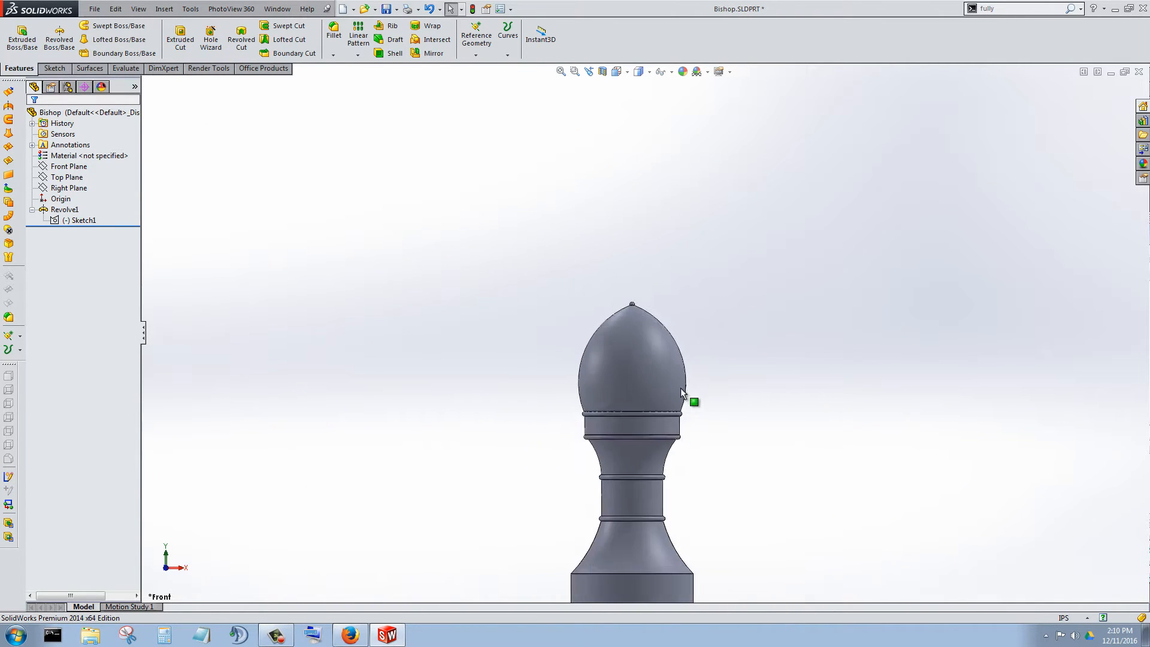
{"action": "scroll", "coordinate": [623, 265], "scroll_direction": "down", "scroll_amount": 6}
{"action": "middle_click_drag", "start_coordinate": [637, 334], "coordinate": [688, 280]}
{"action": "scroll", "coordinate": [656, 216], "scroll_direction": "down", "scroll_amount": 4}
{"action": "scroll", "coordinate": [656, 299], "scroll_direction": "up", "scroll_amount": 6}
{"action": "scroll", "coordinate": [655, 321], "scroll_direction": "down", "scroll_amount": 4}
Reopen the revolve's profile sketch and set the tip arc's diameter to 0.05 in.
{"action": "right_click", "coordinate": [102, 222]}
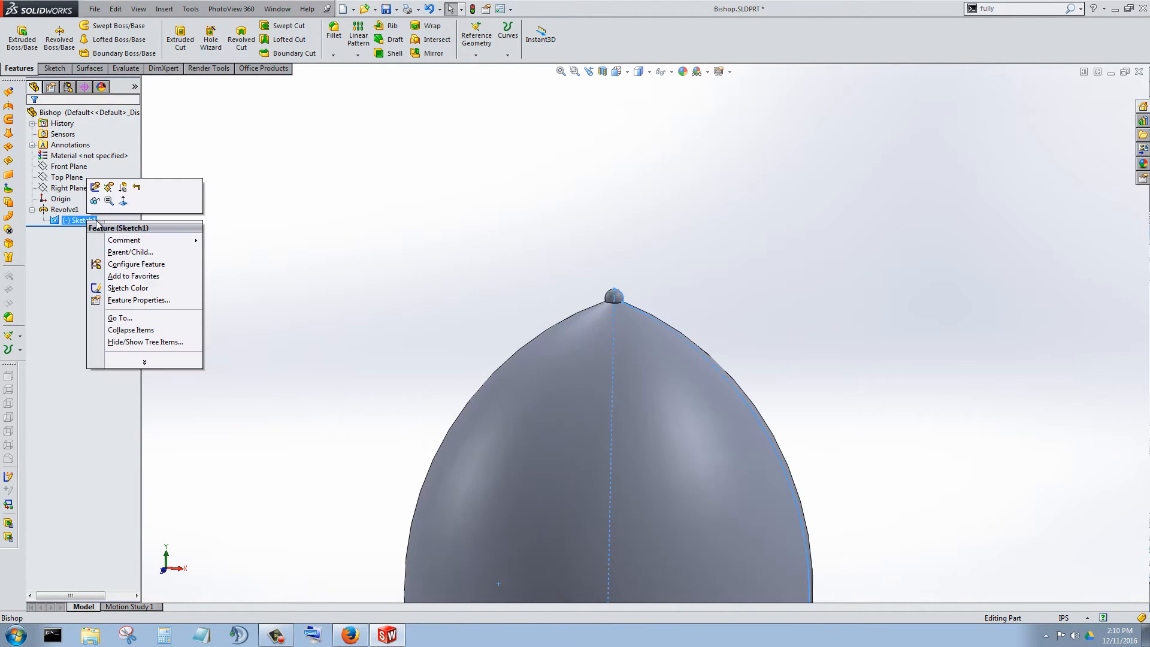
{"action": "left_click", "coordinate": [97, 189]}
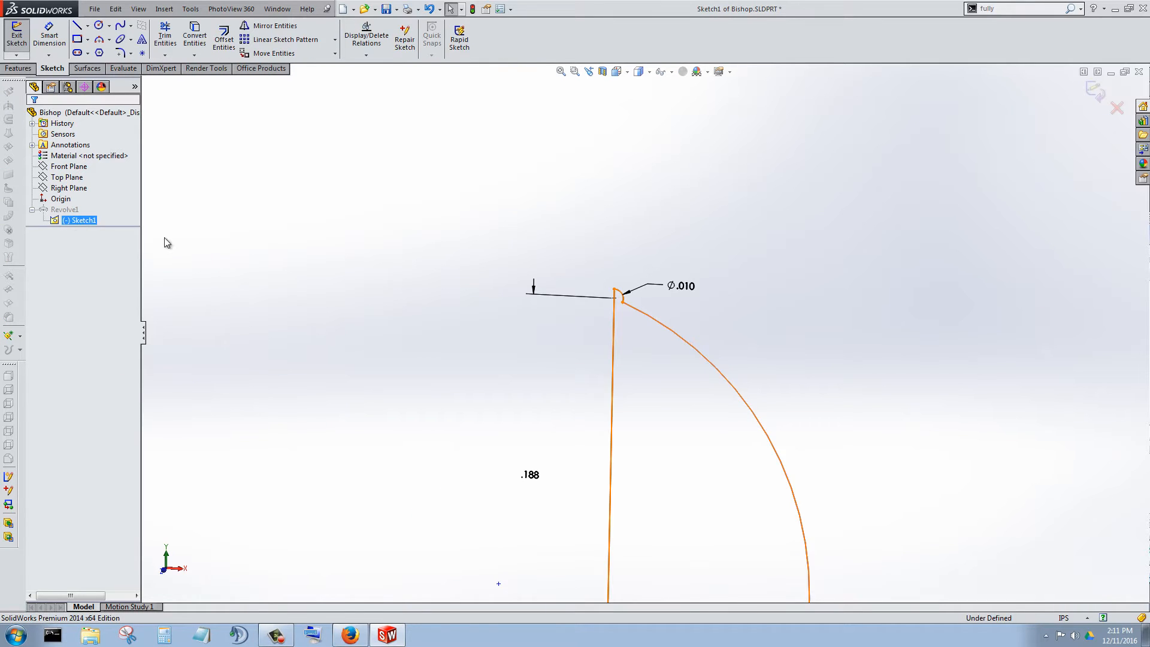
{"action": "scroll", "coordinate": [686, 297], "scroll_direction": "down", "scroll_amount": 3}
{"action": "double_click", "coordinate": [648, 250]}
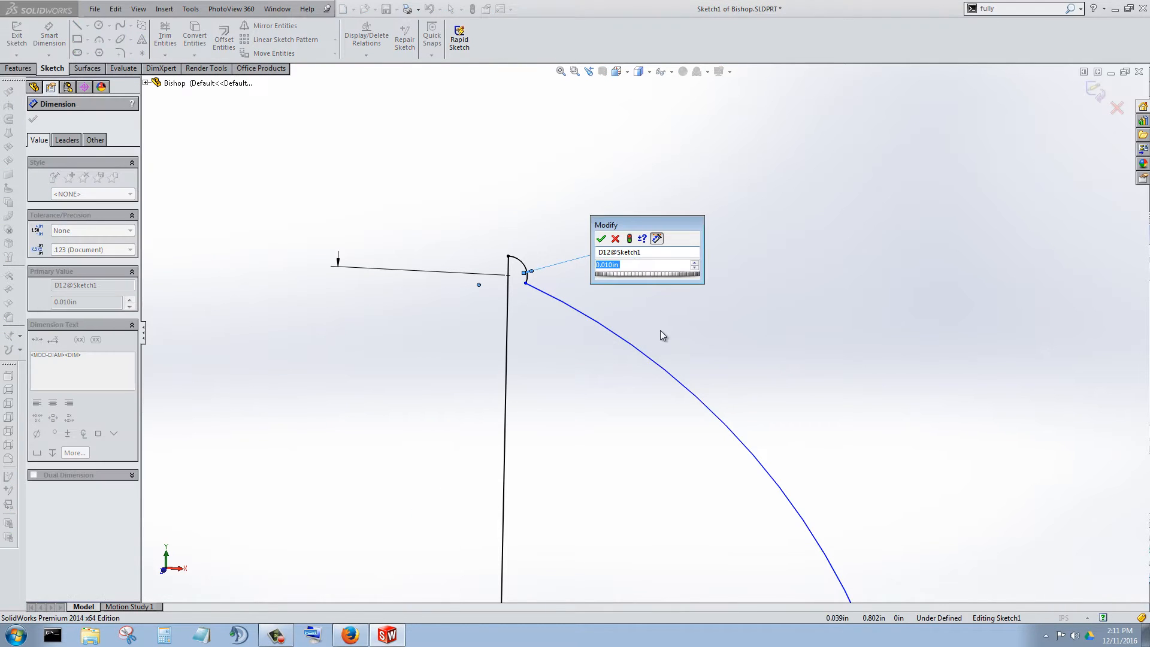
{"action": "type", "text": ".05"}
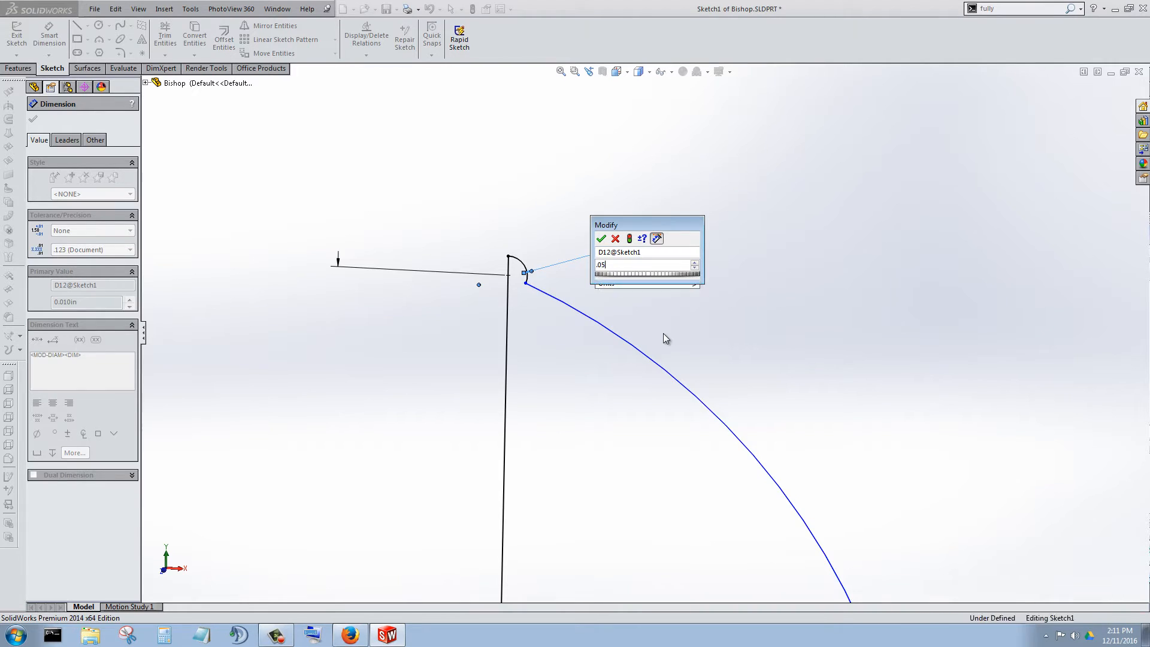
{"action": "key", "text": "Return"}
Check how the tip arc meets the head profile and exit the sketch to rebuild the revolve.
{"action": "scroll", "coordinate": [484, 364], "scroll_direction": "up", "scroll_amount": 3}
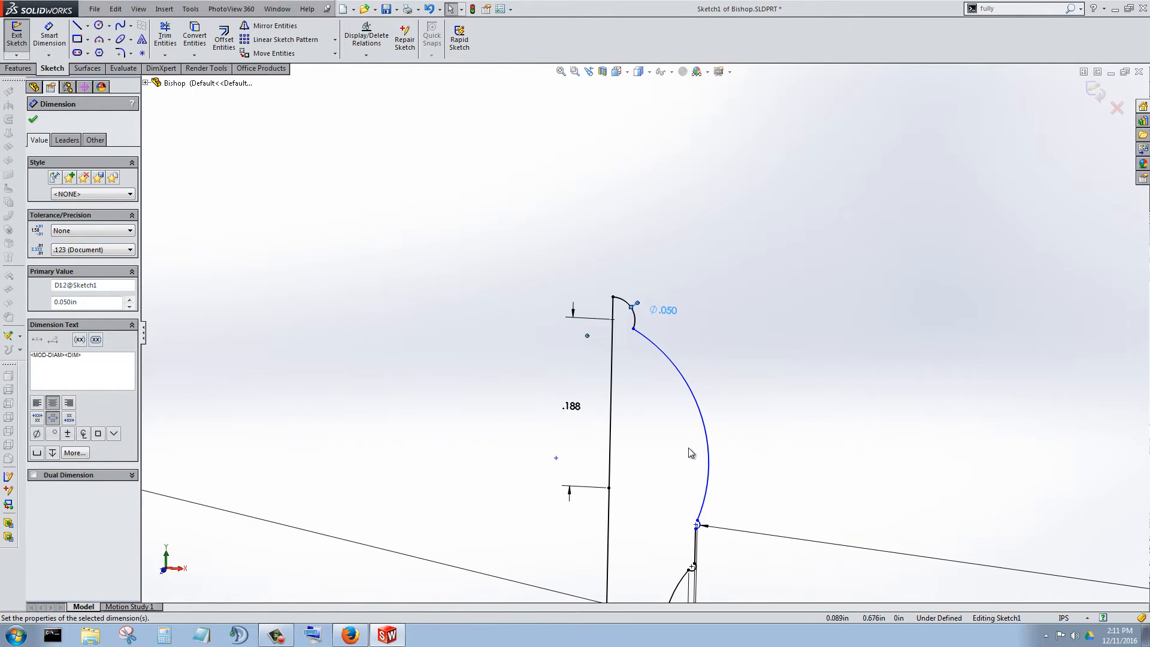
{"action": "scroll", "coordinate": [690, 413], "scroll_direction": "down", "scroll_amount": 2}
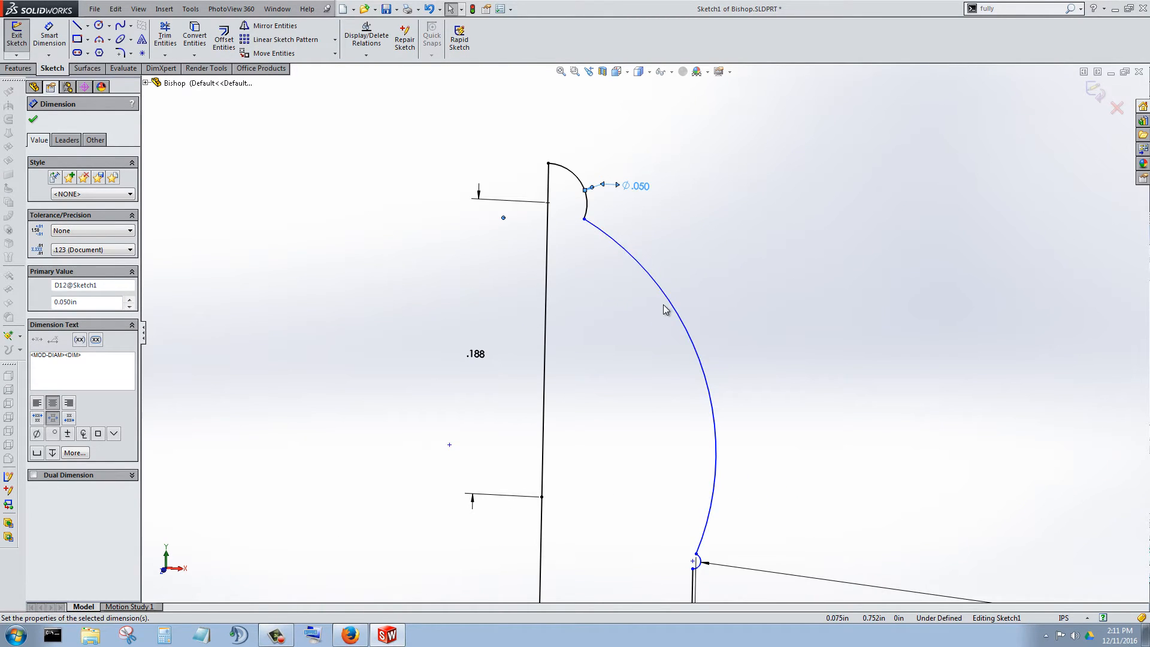
{"action": "scroll", "coordinate": [718, 441], "scroll_direction": "up", "scroll_amount": 3}
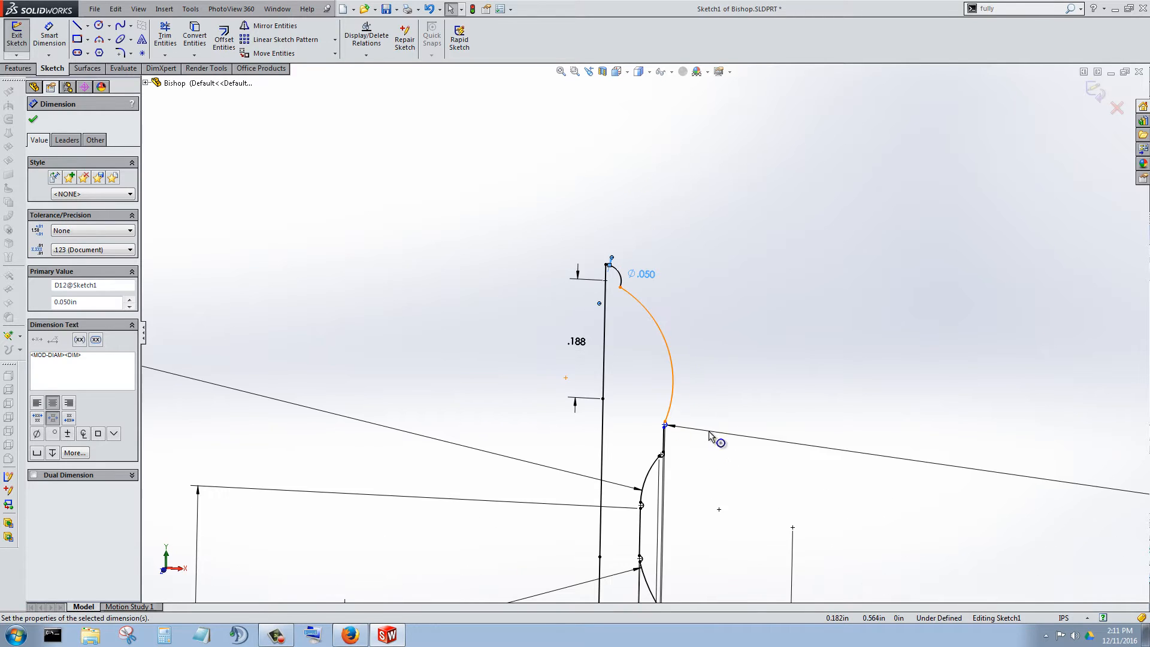
{"action": "scroll", "coordinate": [681, 329], "scroll_direction": "down", "scroll_amount": 3}
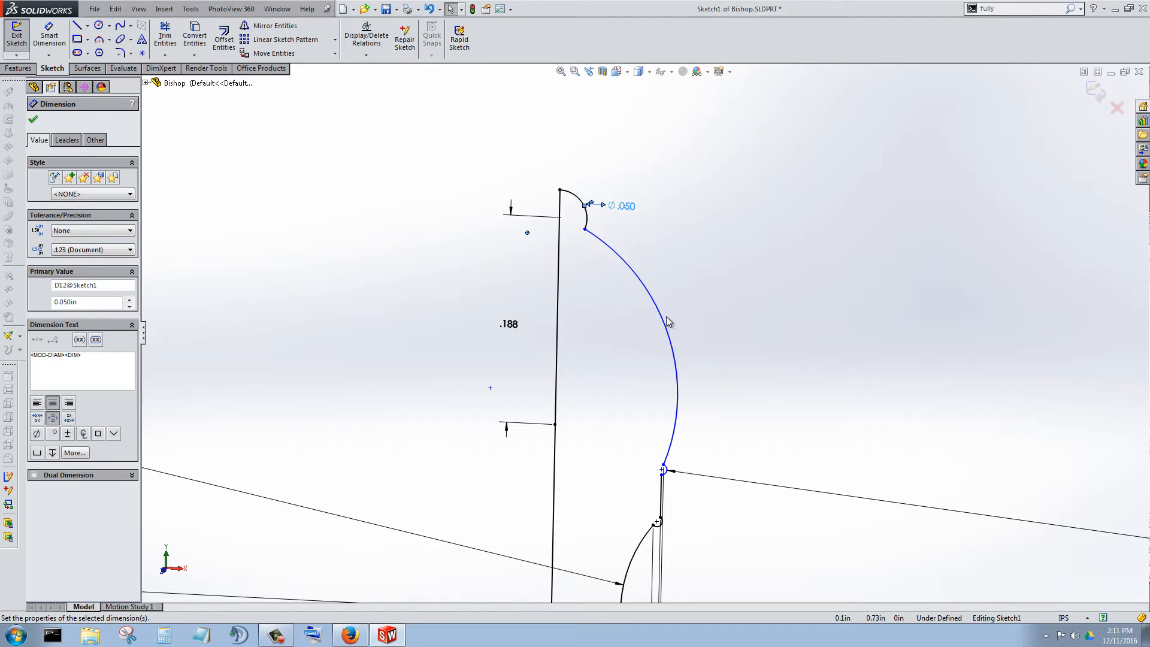
{"action": "scroll", "coordinate": [664, 320], "scroll_direction": "up", "scroll_amount": 1}
{"action": "scroll", "coordinate": [601, 240], "scroll_direction": "down", "scroll_amount": 2}
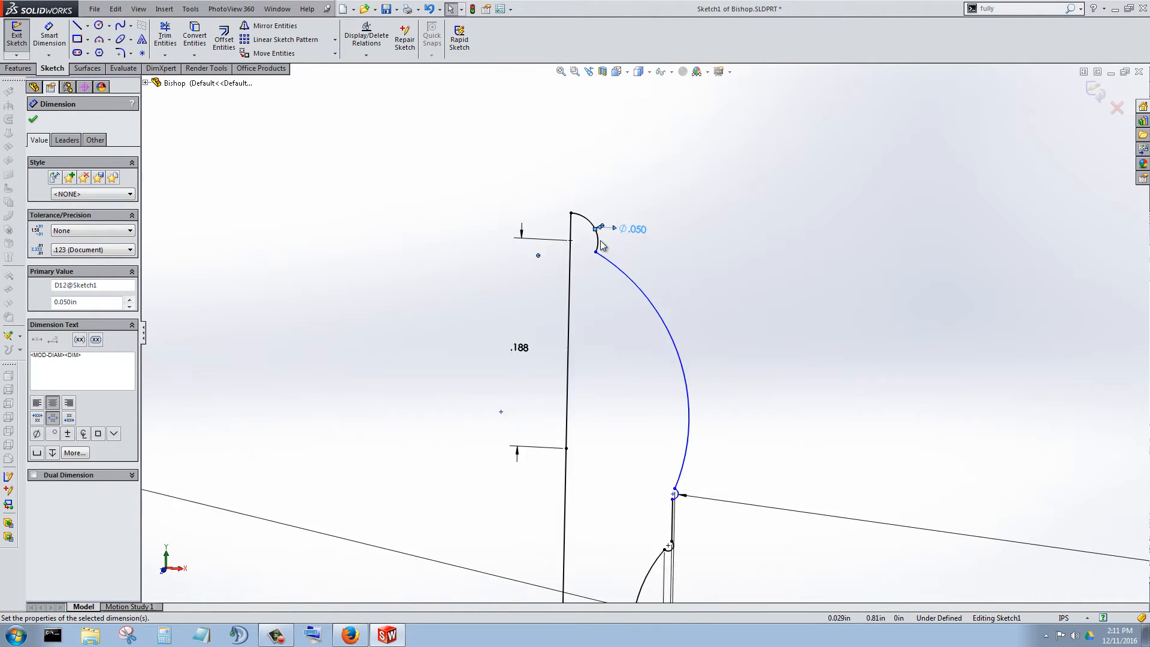
{"action": "left_click", "coordinate": [37, 120]}
{"action": "left_click", "coordinate": [22, 47]}
Examine the rebuilt bishop's head and tip ball from several angles.
{"action": "scroll", "coordinate": [627, 349], "scroll_direction": "up", "scroll_amount": 8}
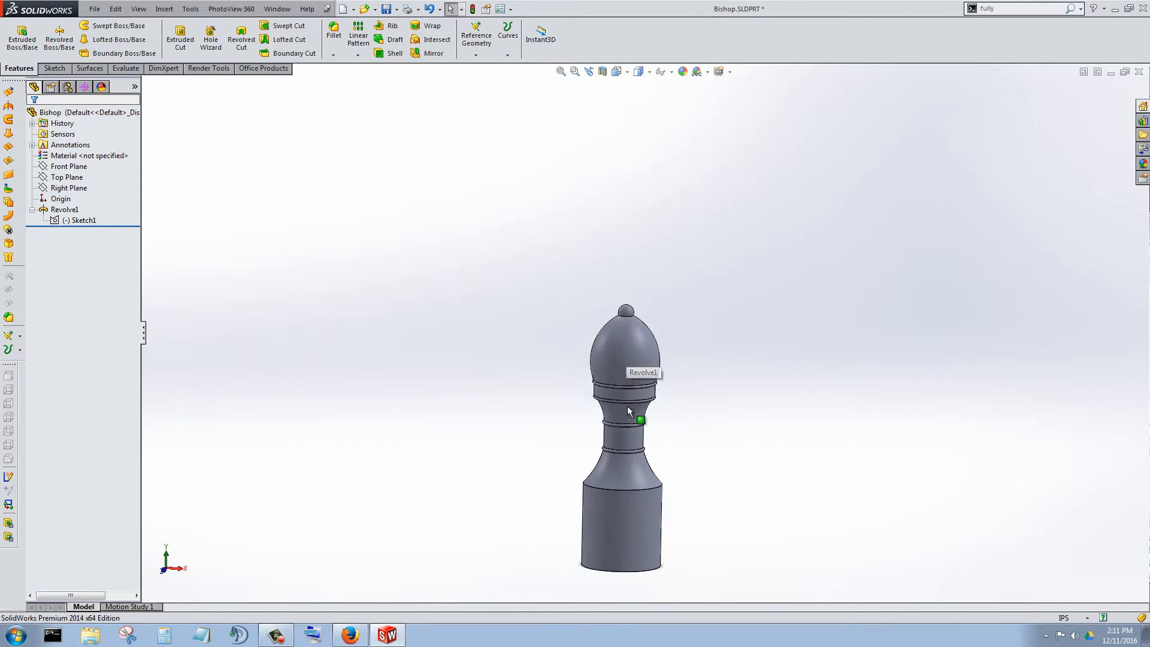
{"action": "mouse_move", "coordinate": [627, 404]}
{"action": "middle_mouse_down"}
{"action": "mouse_move", "coordinate": [581, 361]}
{"action": "mouse_move", "coordinate": [633, 392]}
{"action": "middle_mouse_up"}
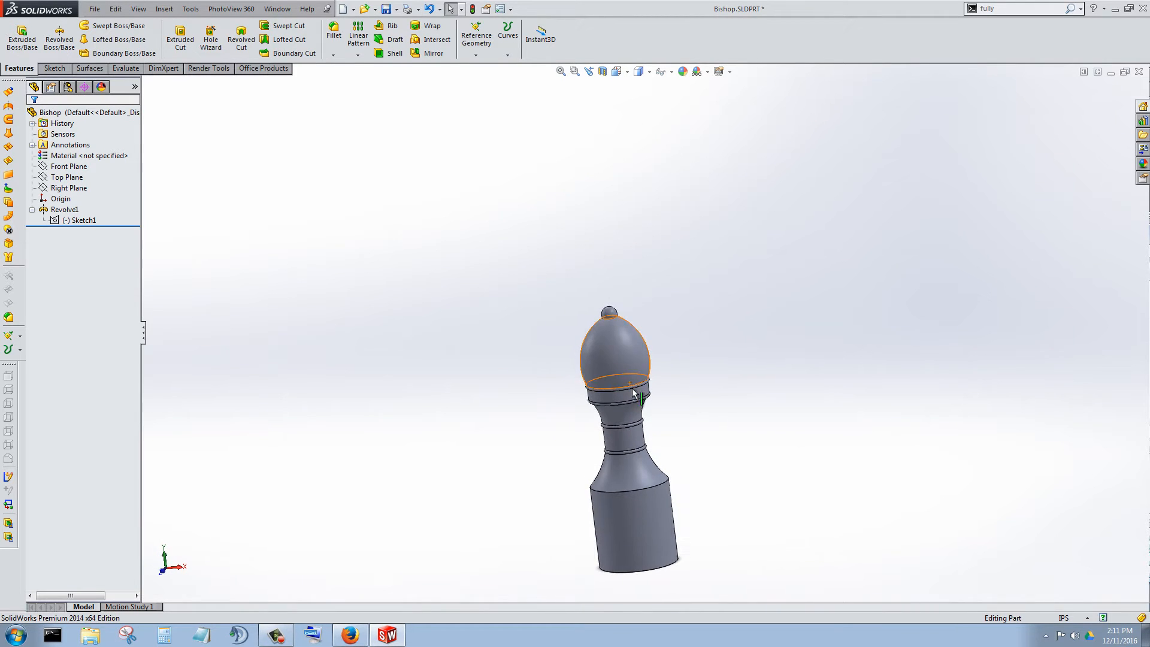
{"action": "scroll", "coordinate": [633, 388], "scroll_direction": "down", "scroll_amount": 4}
{"action": "middle_click_drag", "start_coordinate": [612, 354], "coordinate": [626, 308]}
{"action": "scroll", "coordinate": [626, 308], "scroll_direction": "up", "scroll_amount": 5}
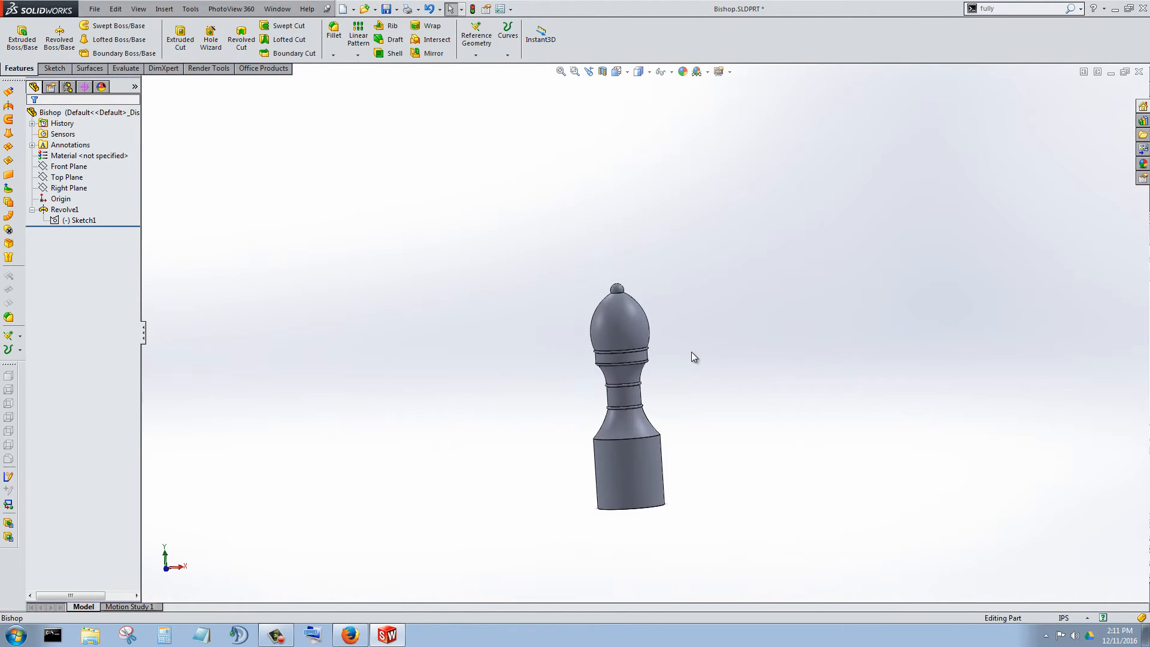
Open the Assembly.SLDASM file from the Chess folder.
{"action": "left_click", "coordinate": [100, 10]}
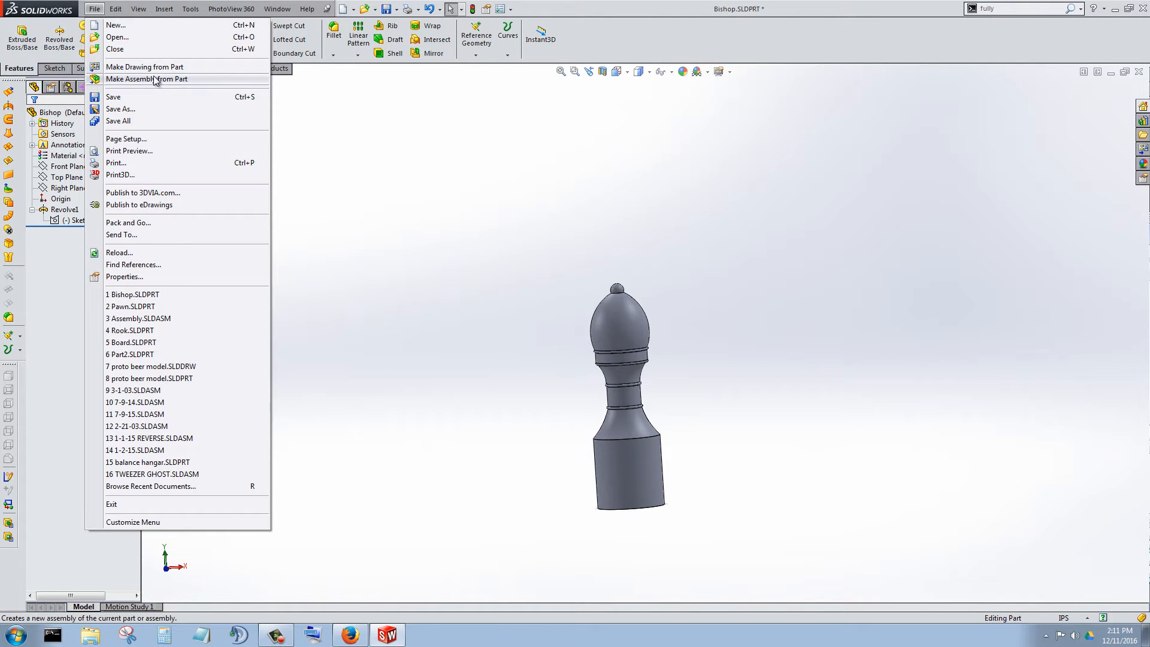
{"action": "left_click", "coordinate": [117, 37]}
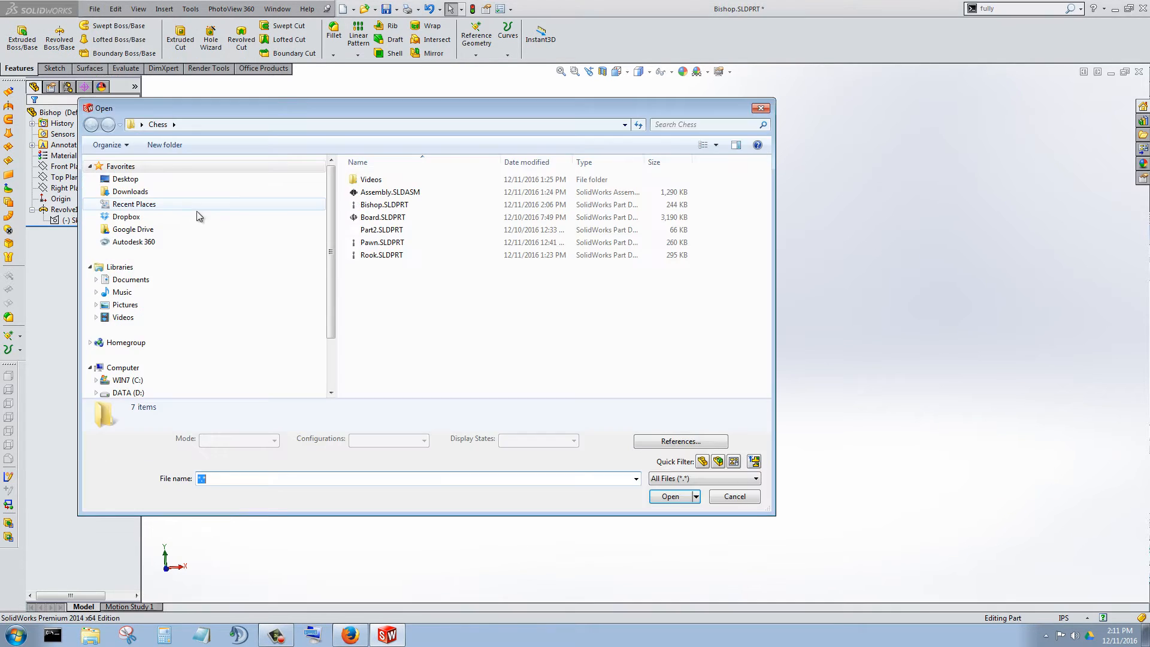
{"action": "left_click", "coordinate": [386, 193]}
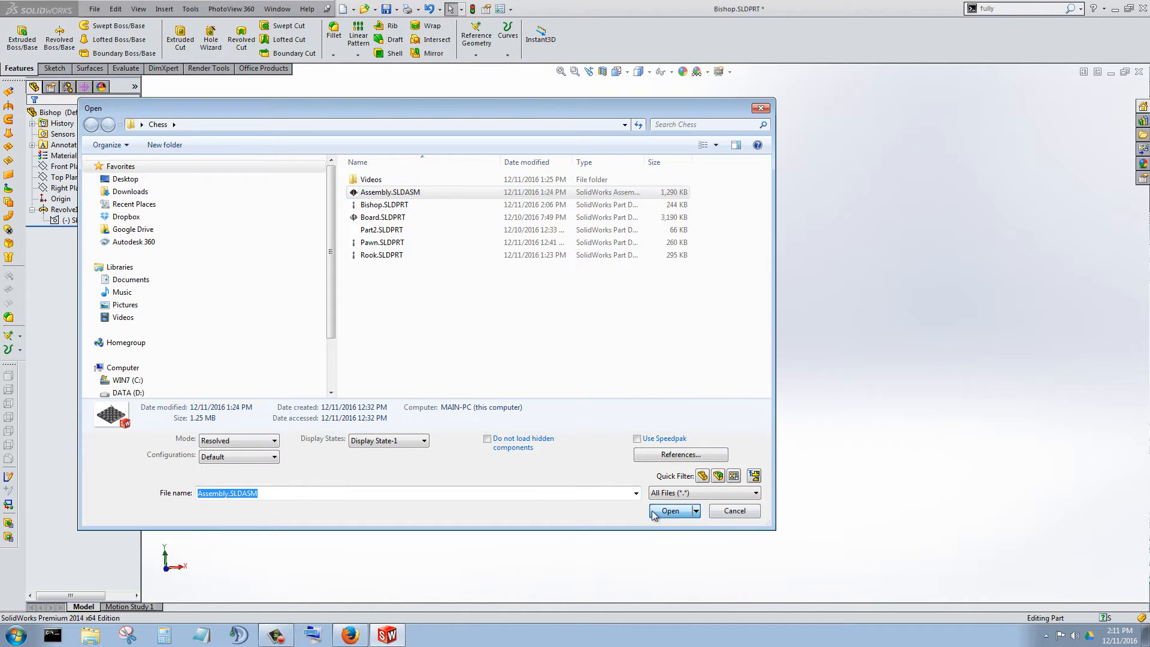
{"action": "left_click", "coordinate": [669, 511]}
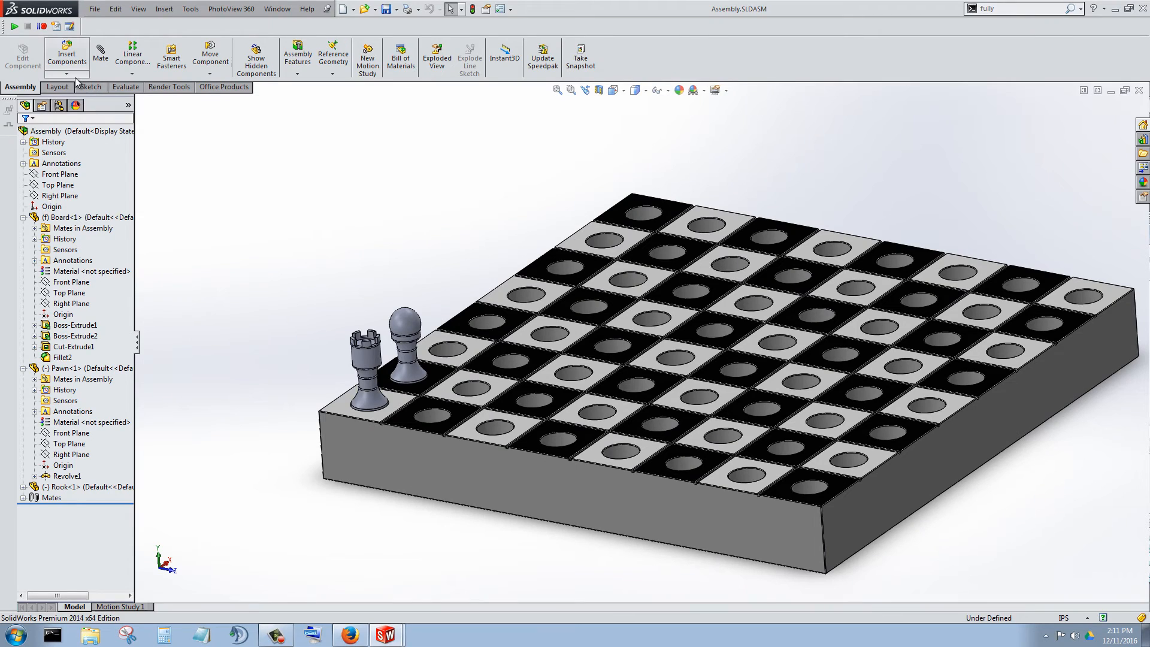
Insert the Bishop part into the assembly, placing it over the board edge beside the rook.
{"action": "left_click", "coordinate": [67, 74]}
{"action": "left_click", "coordinate": [71, 84]}
{"action": "left_click", "coordinate": [62, 264]}
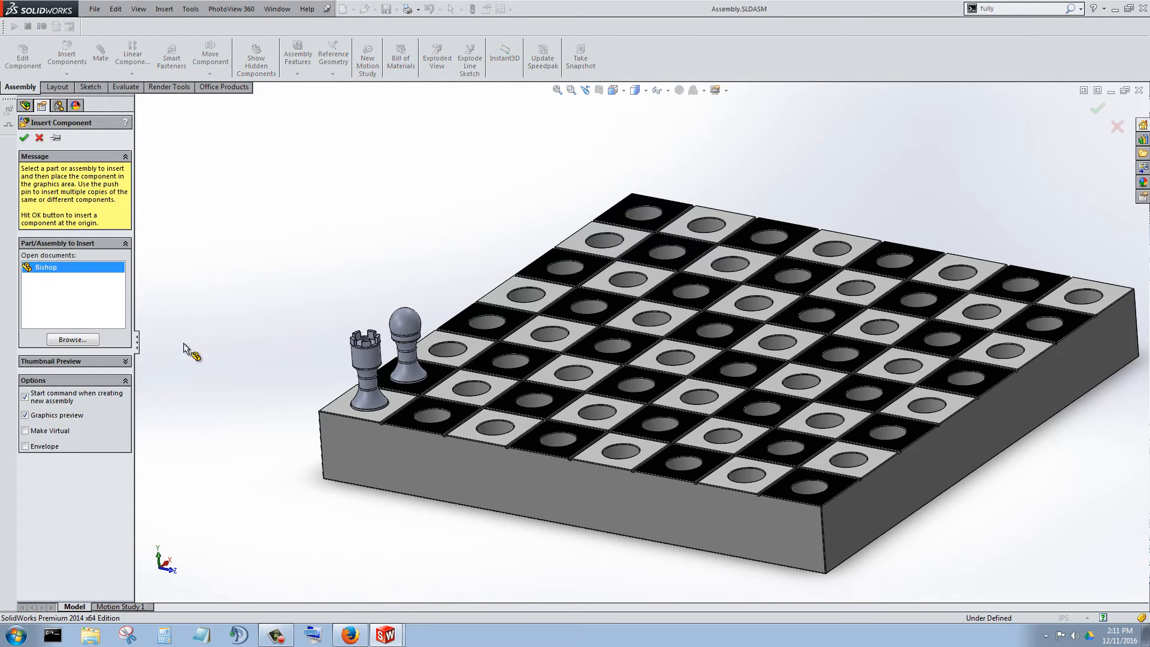
{"action": "left_click", "coordinate": [422, 430]}
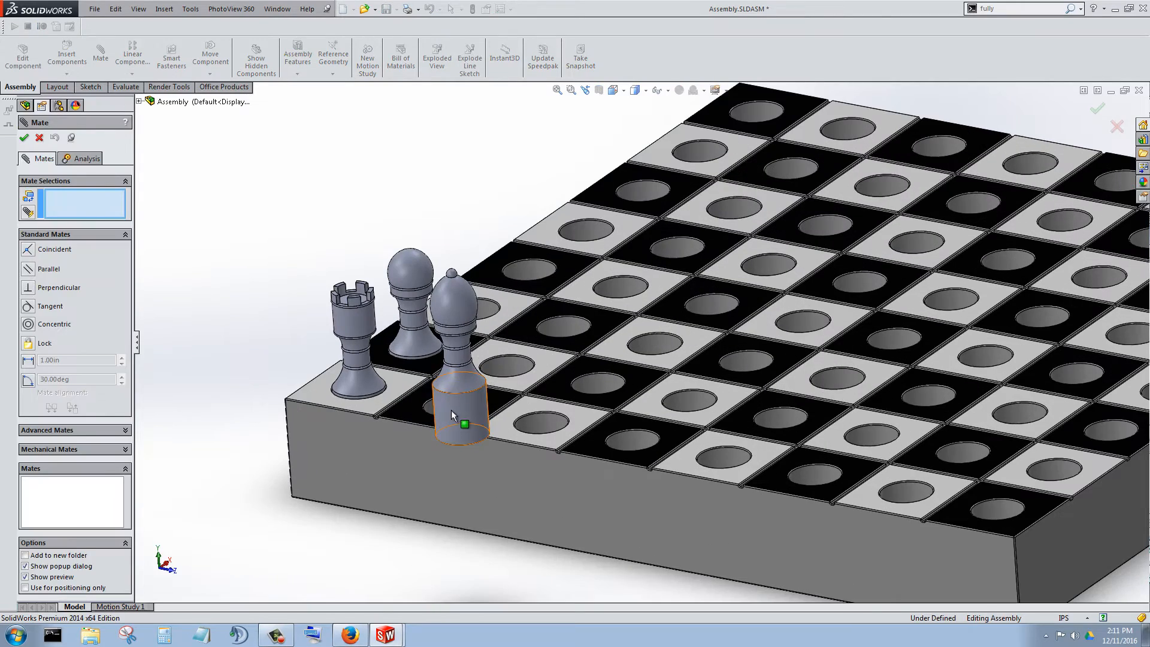
Add a concentric mate between the bishop's cylindrical base and the hole in the black square next to the rook.
{"action": "left_click", "coordinate": [447, 417]}
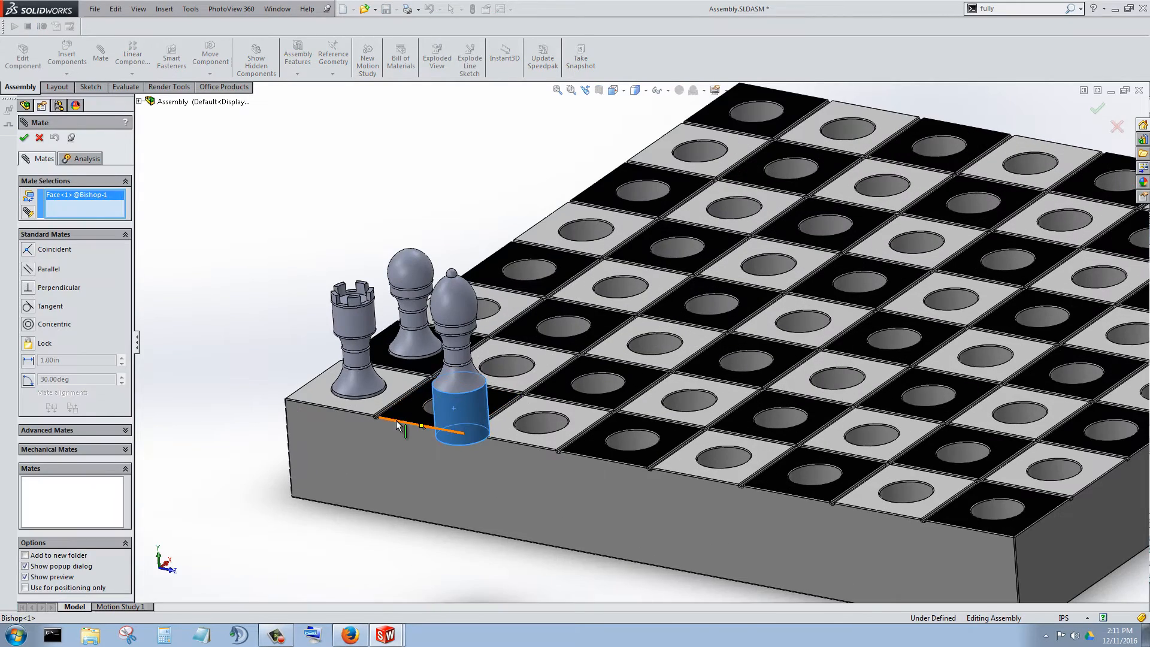
{"action": "scroll", "coordinate": [419, 420], "scroll_direction": "down", "scroll_amount": 5}
{"action": "left_click", "coordinate": [632, 341]}
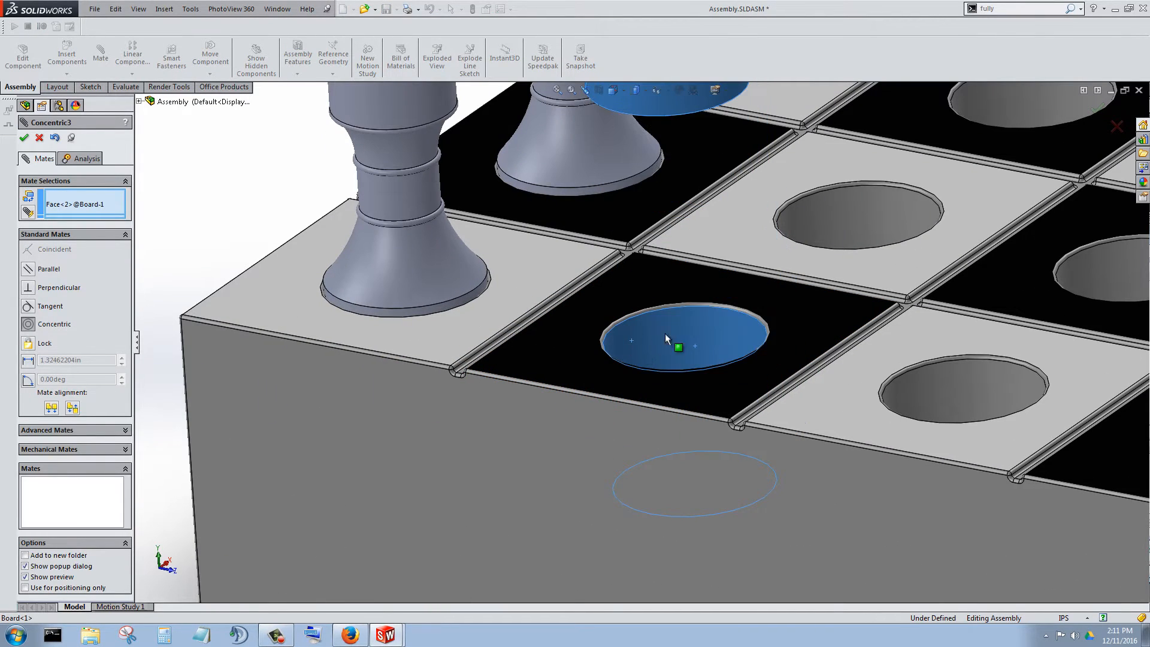
{"action": "left_click", "coordinate": [808, 309]}
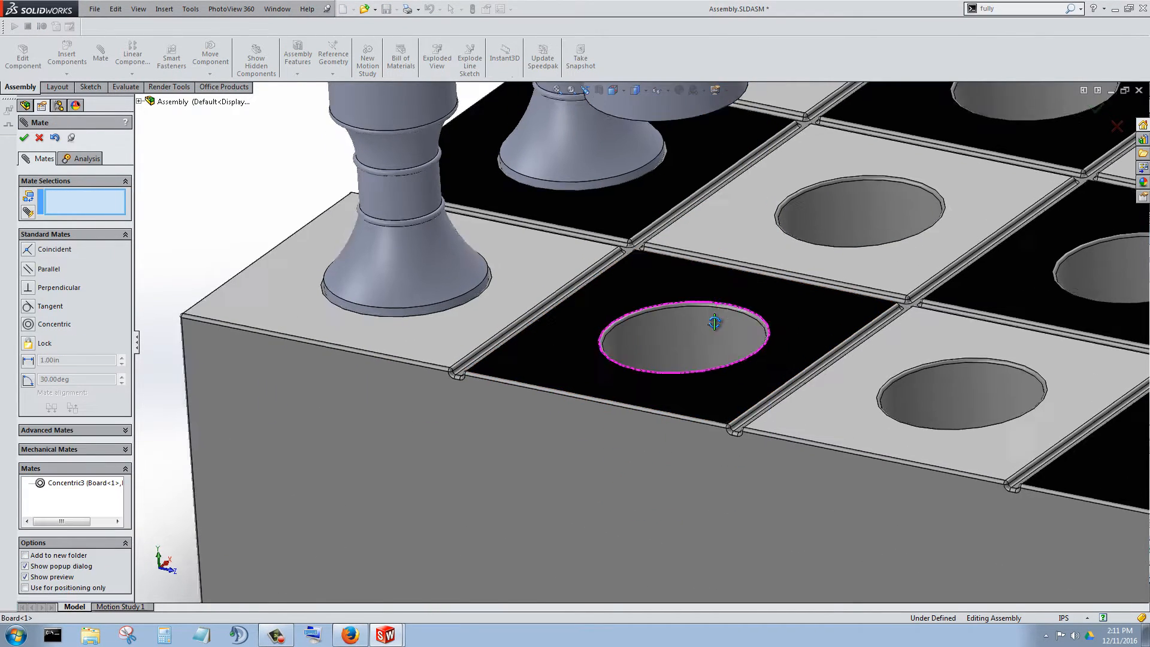
Add a coincident mate between the floor of that hole and the bishop's bottom face and finish mating.
{"action": "middle_click_drag", "start_coordinate": [713, 323], "coordinate": [710, 153]}
{"action": "left_click", "coordinate": [692, 420]}
{"action": "left_click", "coordinate": [658, 251]}
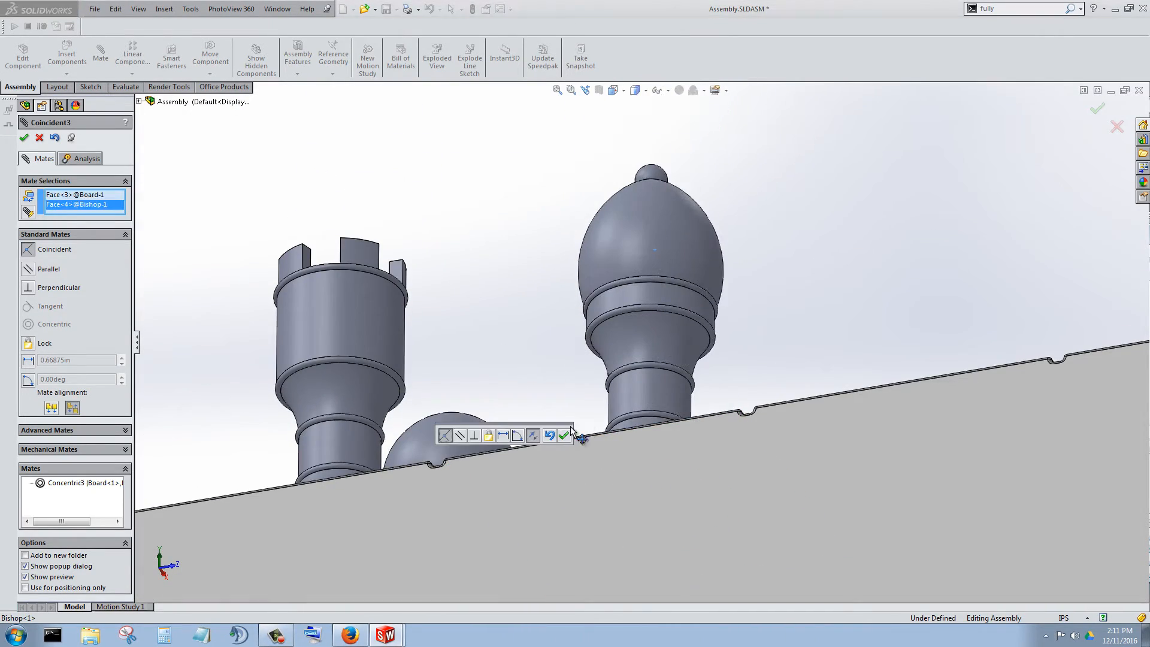
{"action": "left_click", "coordinate": [563, 437]}
{"action": "scroll", "coordinate": [592, 317], "scroll_direction": "up", "scroll_amount": 3}
{"action": "middle_click_drag", "start_coordinate": [607, 321], "coordinate": [611, 467]}
{"action": "scroll", "coordinate": [693, 359], "scroll_direction": "up", "scroll_amount": 5}
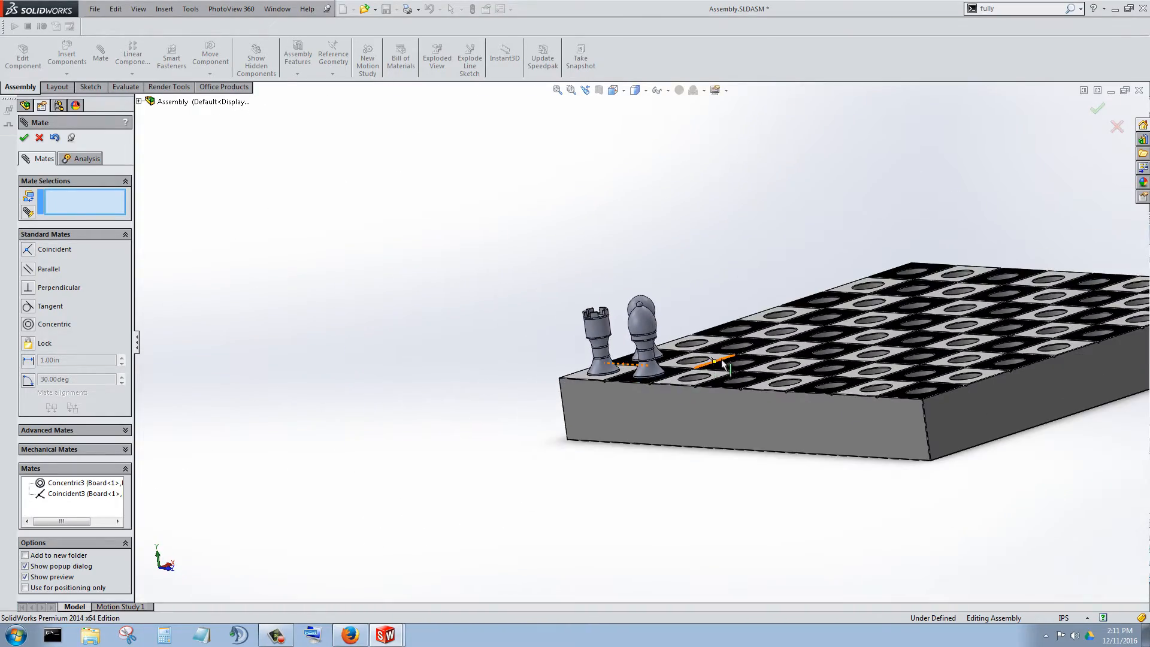
{"action": "left_click", "coordinate": [25, 139]}
View the assembly normal to the board's front side face and compare the rook and bishop profiles.
{"action": "middle_click_drag", "start_coordinate": [702, 308], "coordinate": [785, 354]}
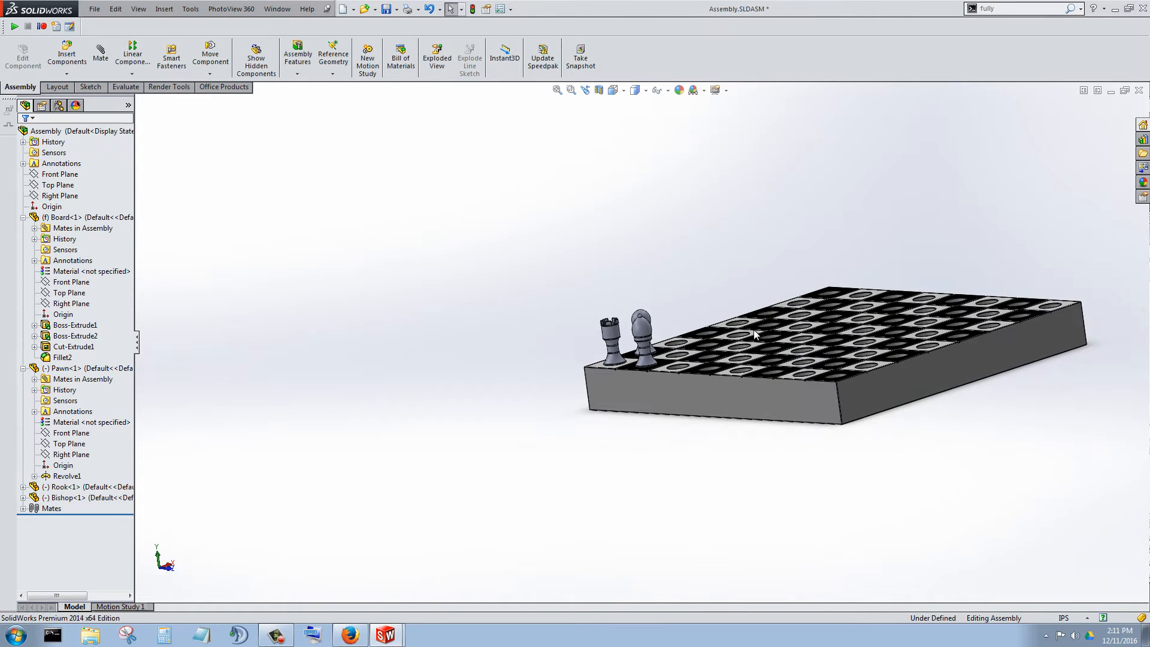
{"action": "left_click", "coordinate": [868, 393]}
{"action": "left_click", "coordinate": [714, 400]}
{"action": "scroll", "coordinate": [665, 303], "scroll_direction": "down", "scroll_amount": 3}
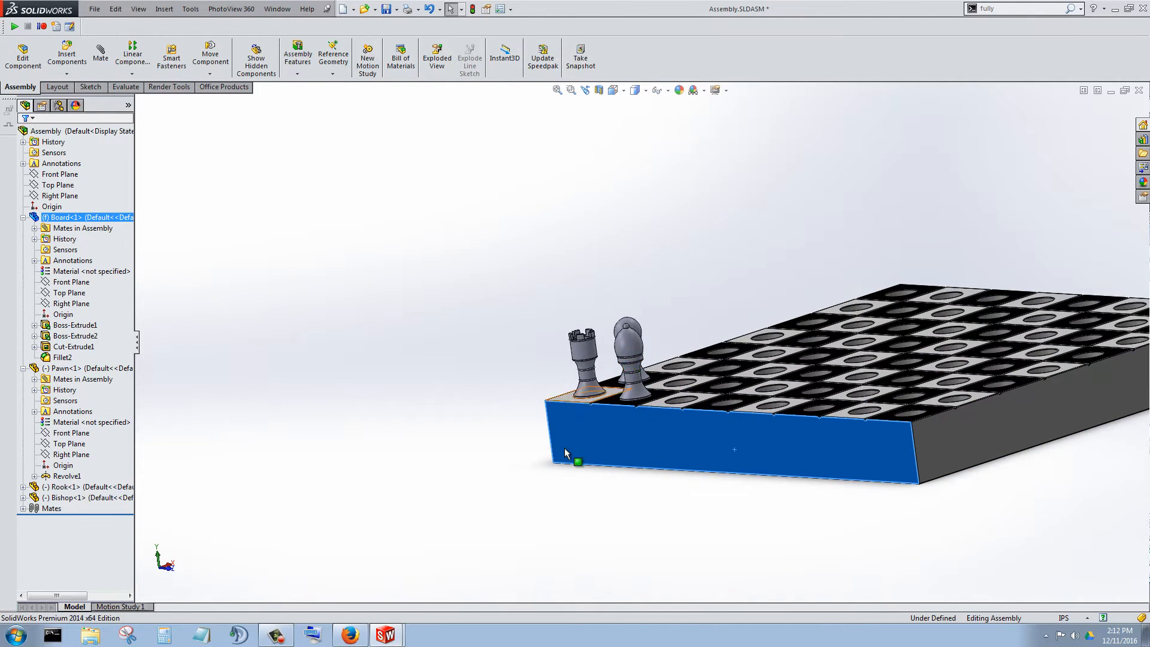
{"action": "right_click", "coordinate": [596, 447]}
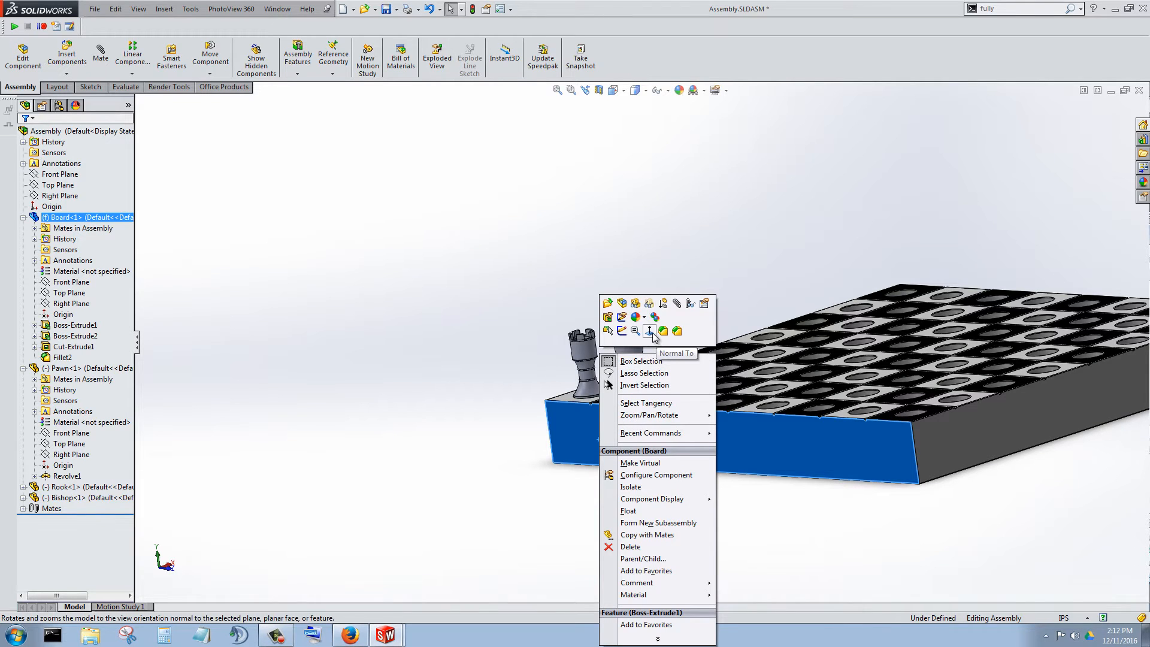
{"action": "left_click", "coordinate": [650, 331]}
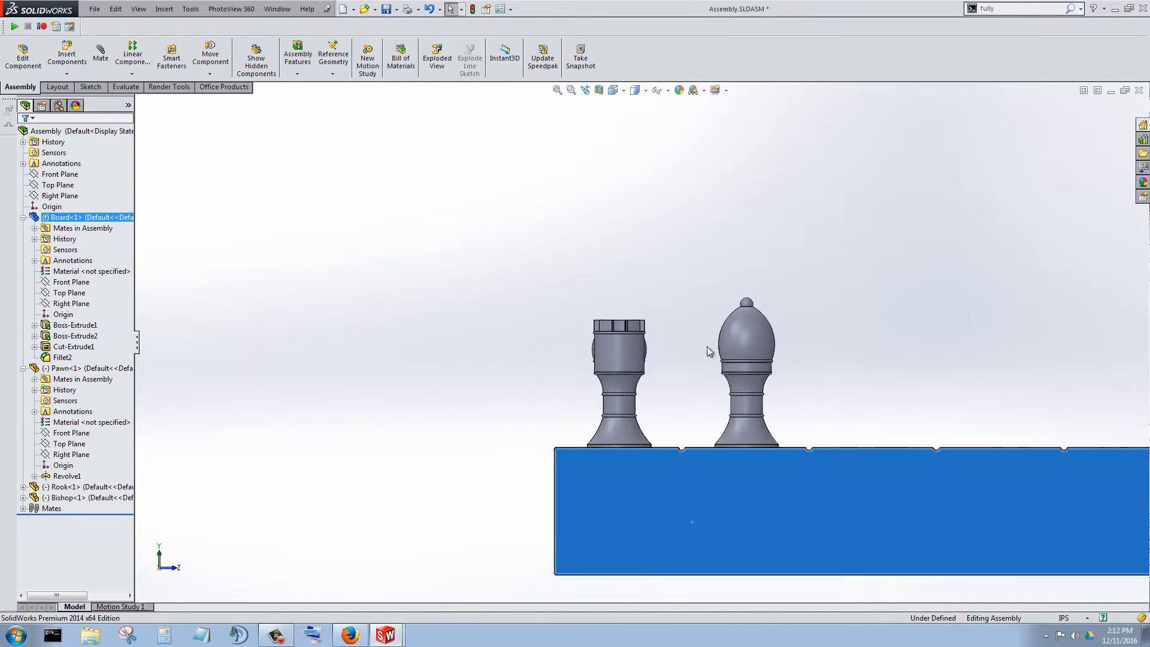
{"action": "scroll", "coordinate": [675, 345], "scroll_direction": "down", "scroll_amount": 3}
{"action": "scroll", "coordinate": [639, 365], "scroll_direction": "up", "scroll_amount": 5}
{"action": "scroll", "coordinate": [598, 380], "scroll_direction": "down", "scroll_amount": 5}
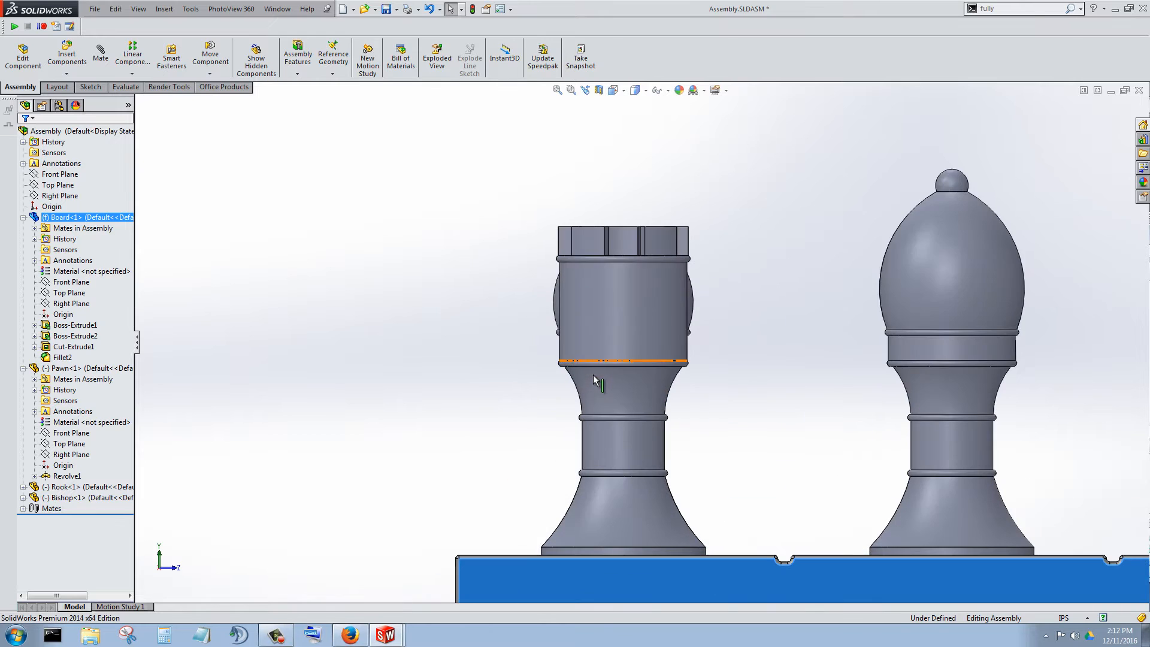
{"action": "scroll", "coordinate": [599, 383], "scroll_direction": "up", "scroll_amount": 3}
View the assembly normal to the board's adjacent side face and compare the pawn, rook and bishop from several angles.
{"action": "middle_click_drag", "start_coordinate": [521, 374], "coordinate": [552, 371]}
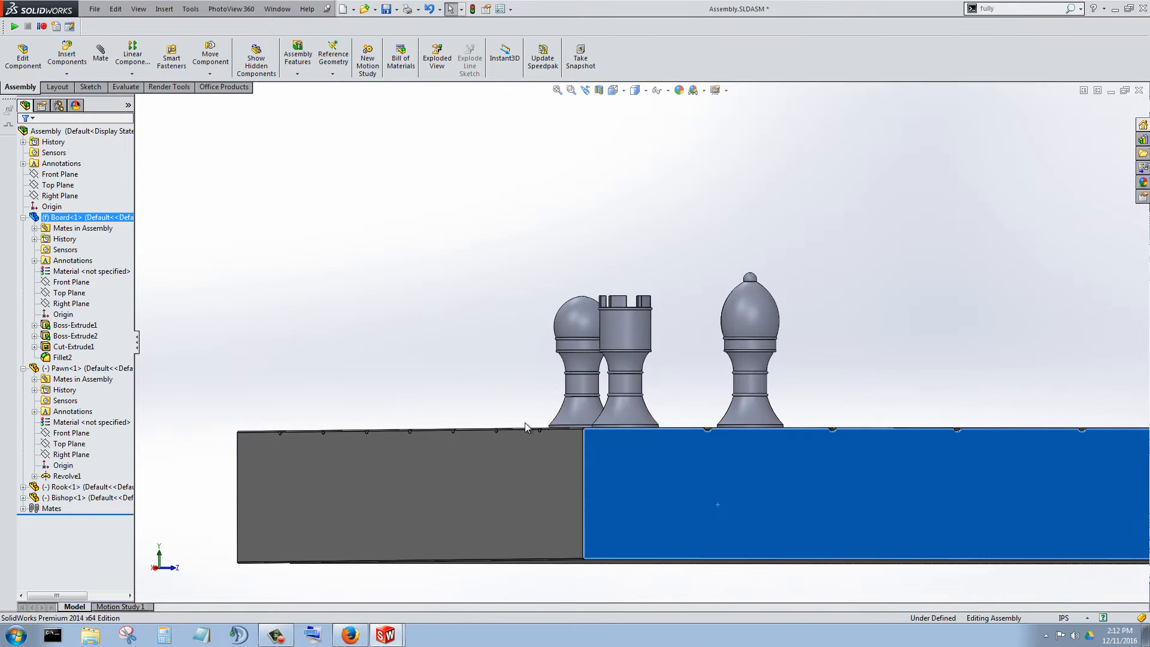
{"action": "right_click", "coordinate": [516, 483]}
{"action": "left_click", "coordinate": [568, 333]}
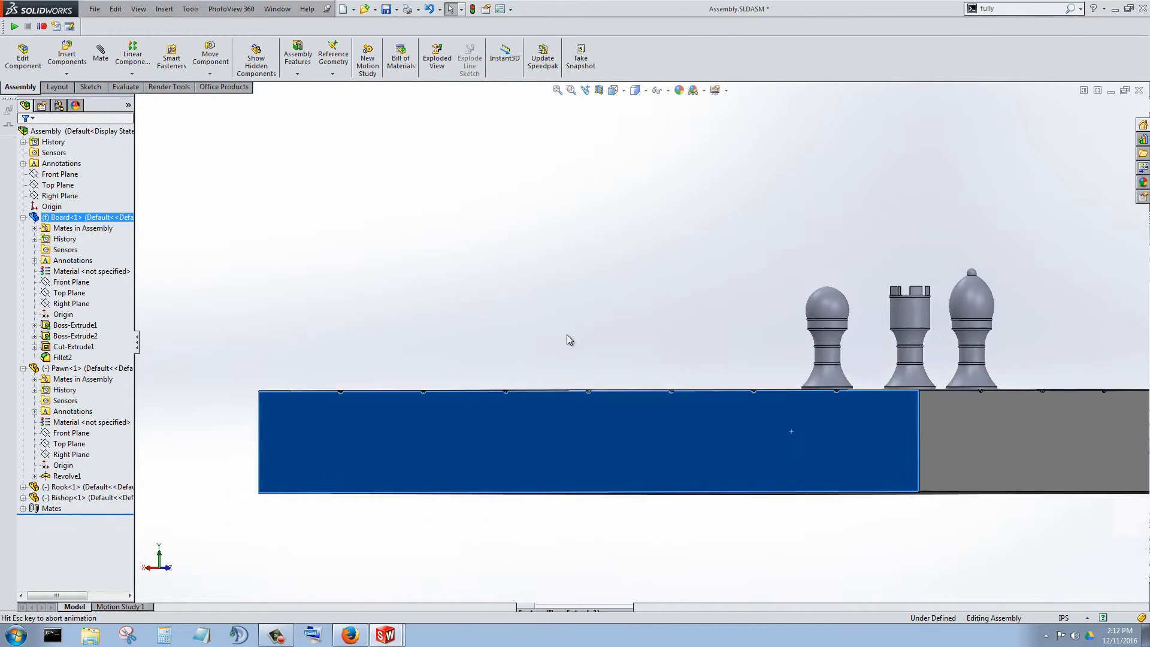
{"action": "scroll", "coordinate": [877, 314], "scroll_direction": "down", "scroll_amount": 4}
{"action": "scroll", "coordinate": [786, 260], "scroll_direction": "down", "scroll_amount": 3}
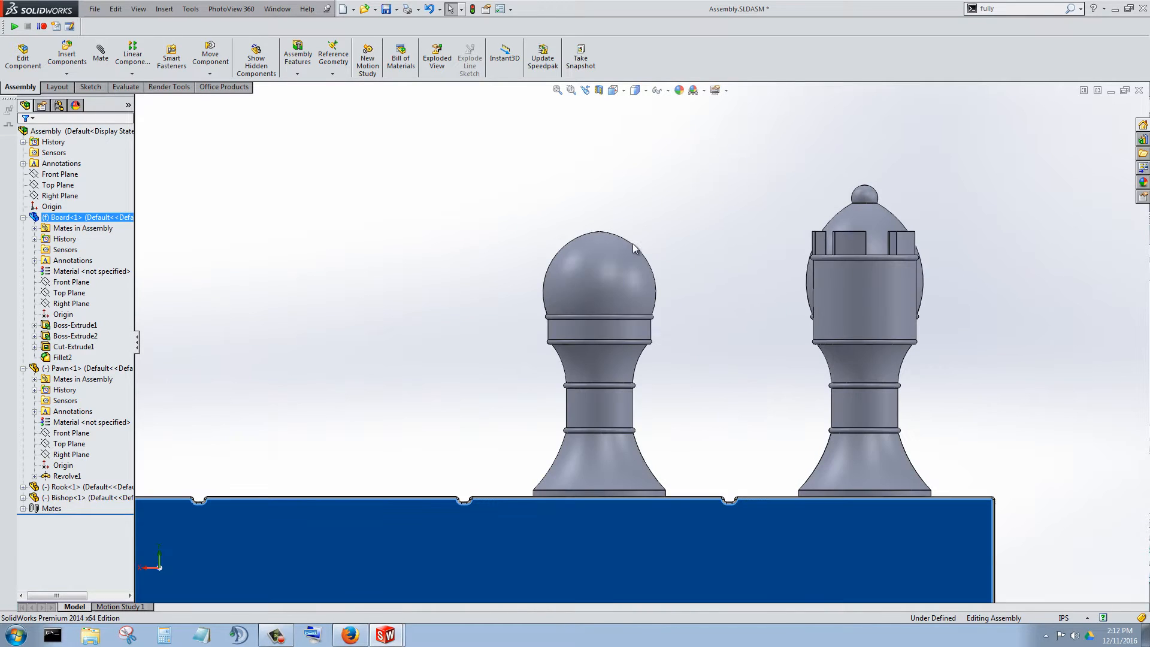
{"action": "scroll", "coordinate": [882, 347], "scroll_direction": "up", "scroll_amount": 5}
{"action": "middle_click_drag", "start_coordinate": [803, 416], "coordinate": [236, 365]}
{"action": "scroll", "coordinate": [694, 480], "scroll_direction": "down", "scroll_amount": 2}
{"action": "scroll", "coordinate": [652, 455], "scroll_direction": "down", "scroll_amount": 1}
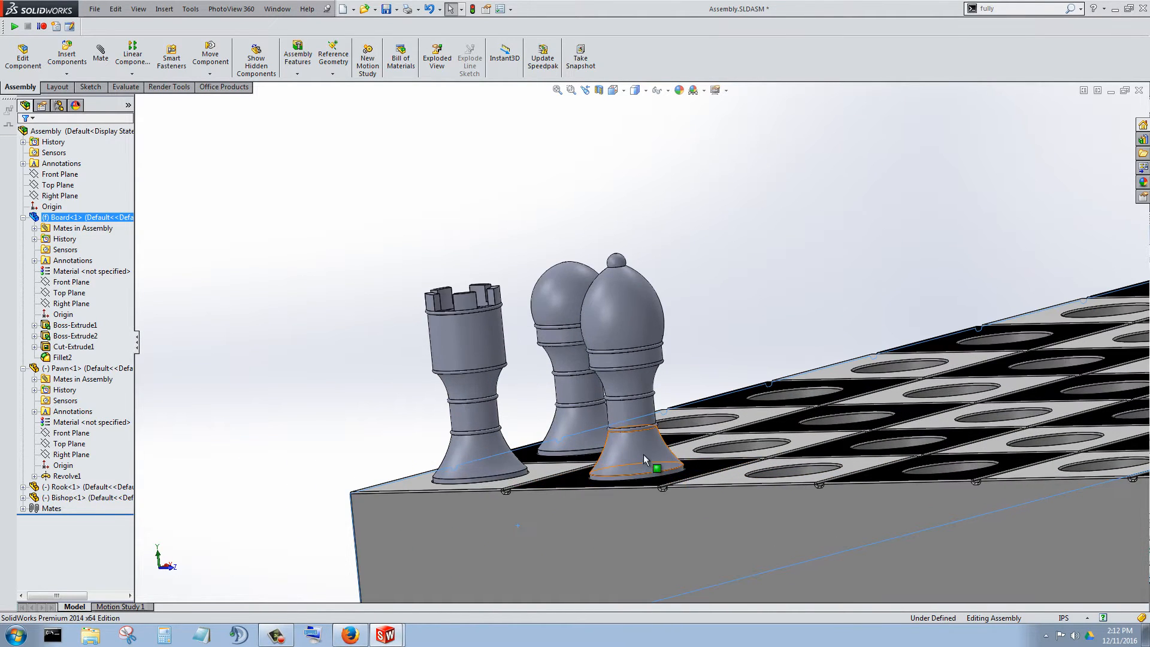
{"action": "scroll", "coordinate": [632, 425], "scroll_direction": "down", "scroll_amount": 2}
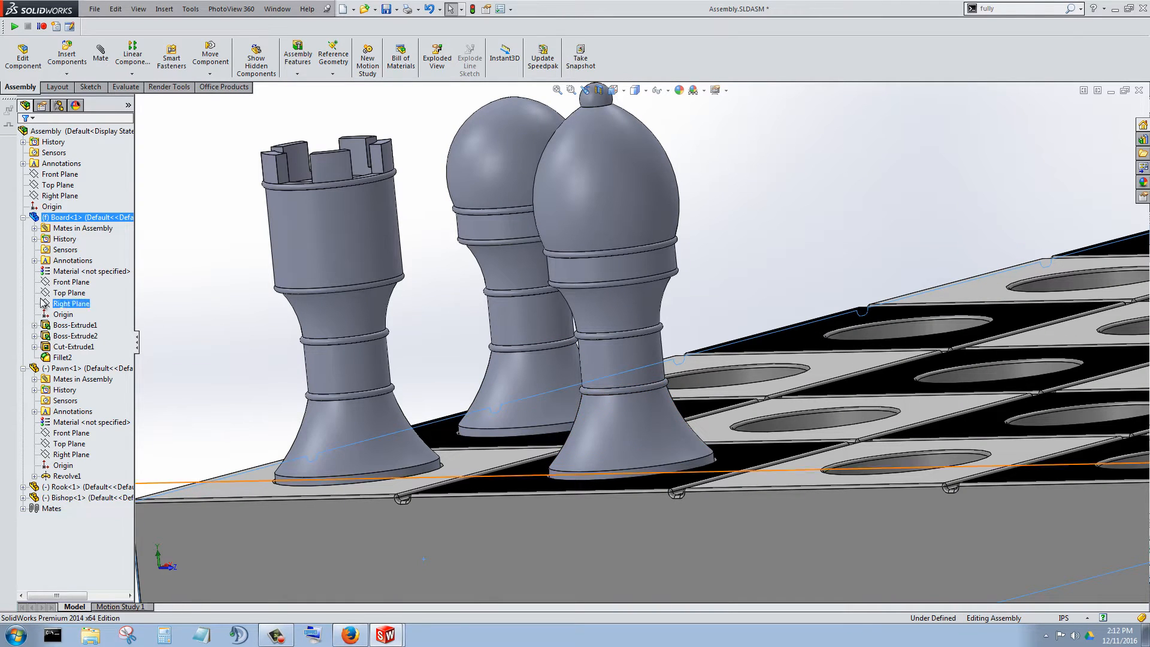
Find the bishop's concentric mate with the board in its assembly mates and open it for editing.
{"action": "left_click", "coordinate": [73, 346]}
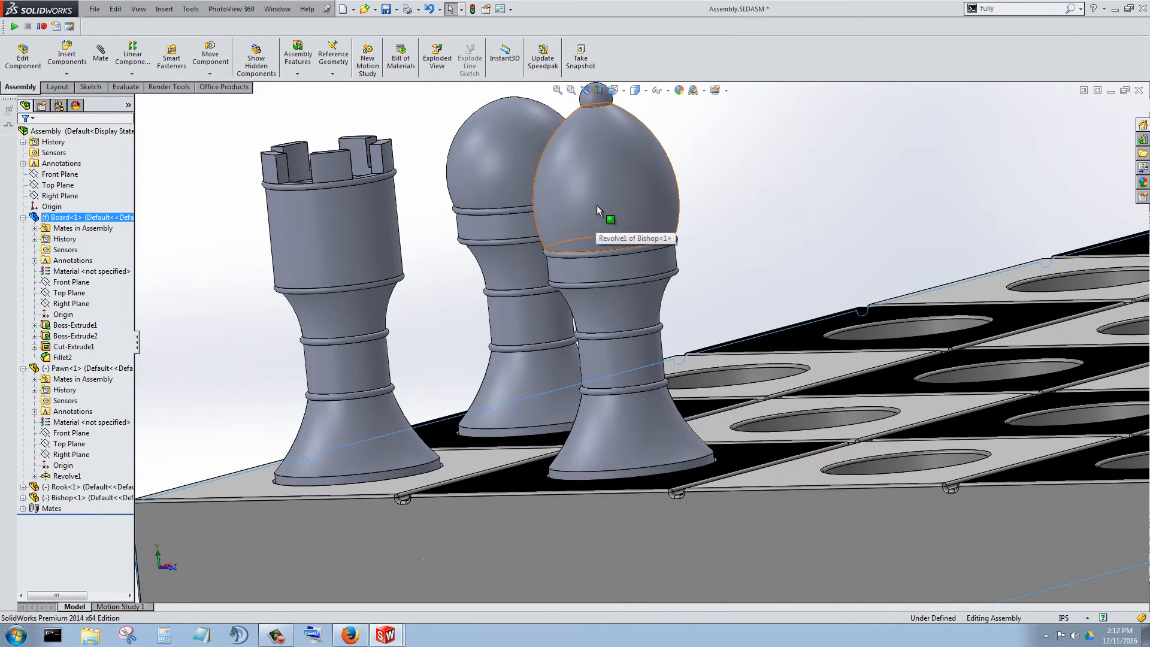
{"action": "left_click", "coordinate": [596, 171]}
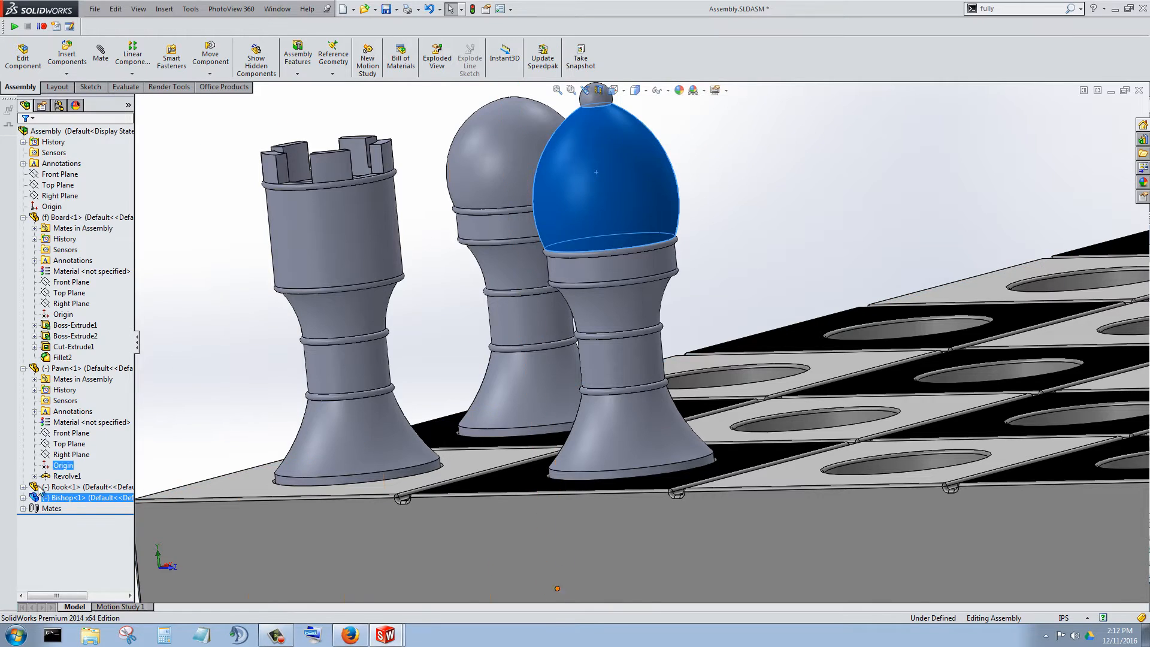
{"action": "left_click", "coordinate": [22, 498]}
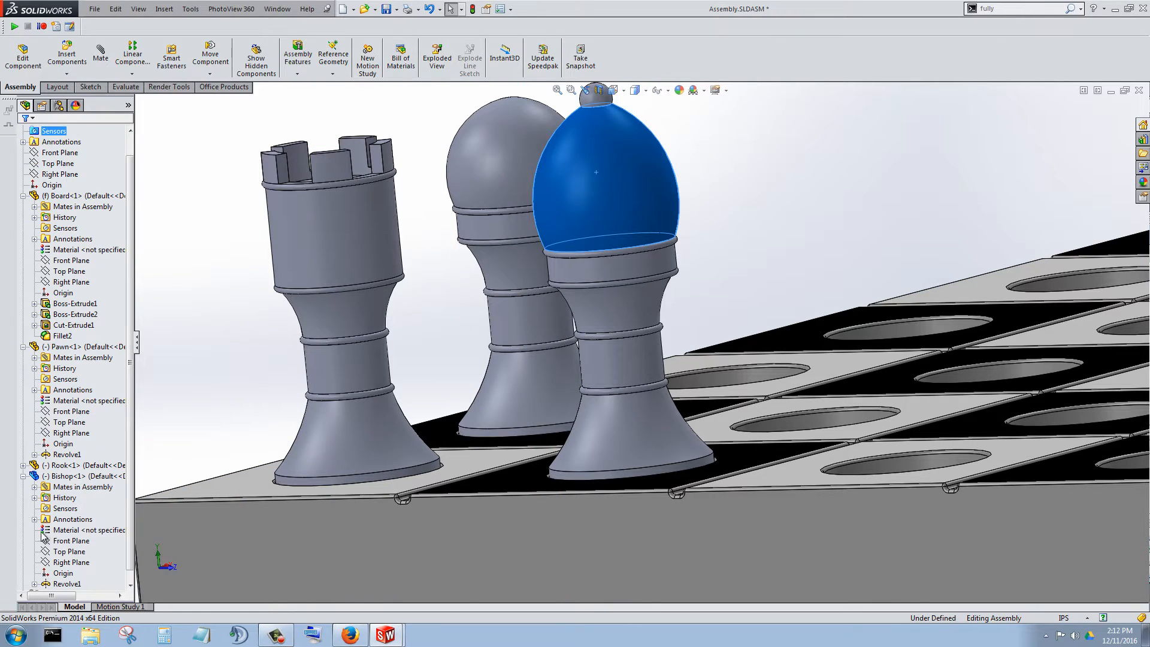
{"action": "left_click", "coordinate": [35, 489]}
{"action": "left_click", "coordinate": [85, 473]}
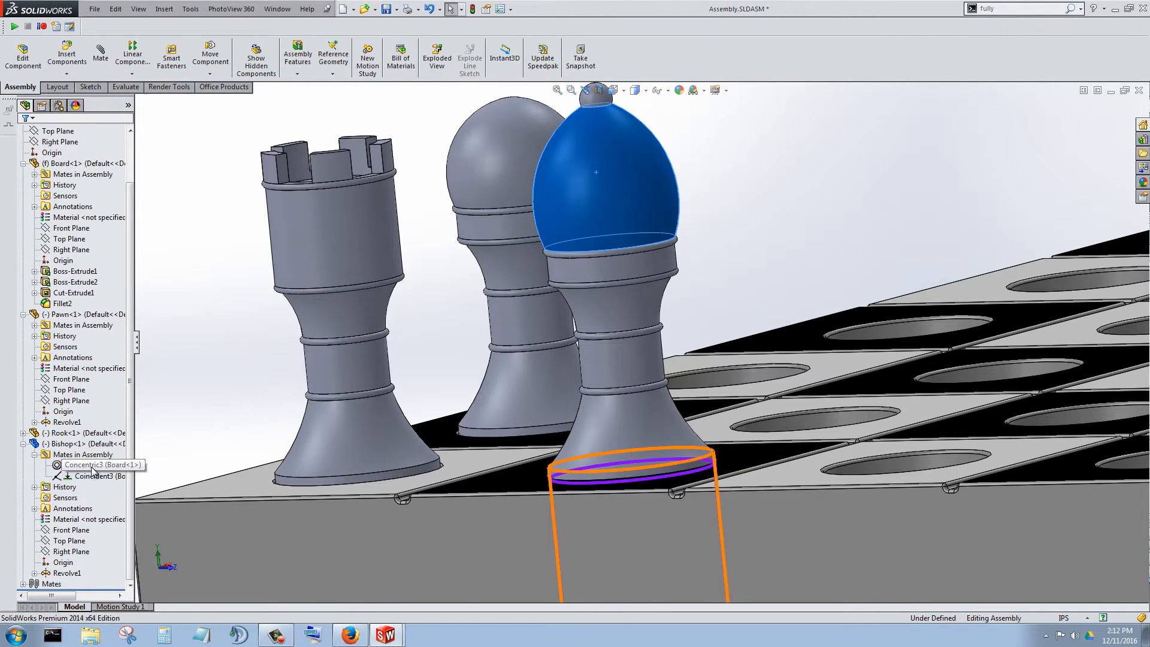
{"action": "right_click", "coordinate": [94, 468]}
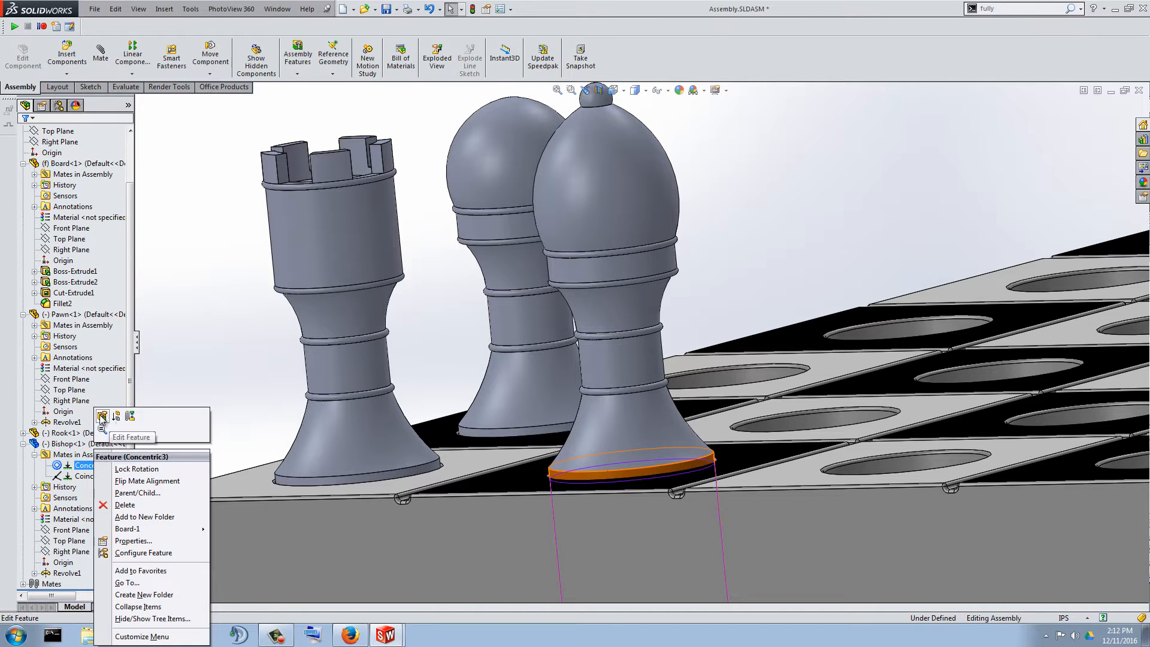
{"action": "left_click", "coordinate": [102, 417]}
{"action": "scroll", "coordinate": [356, 354], "scroll_direction": "up", "scroll_amount": 3}
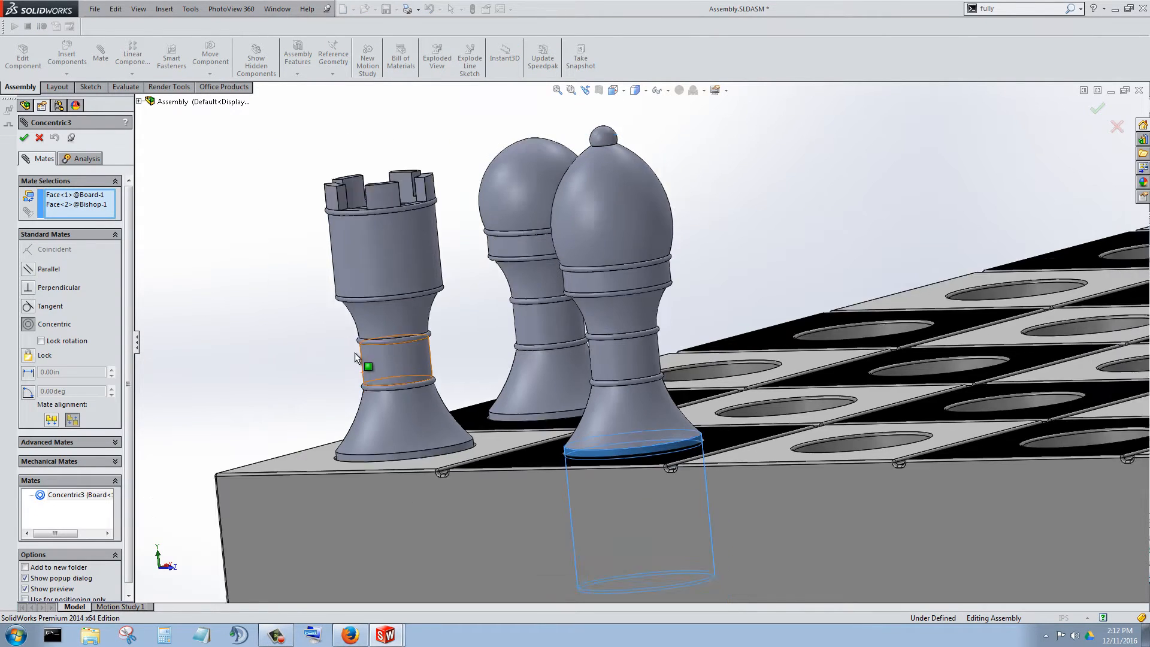
{"action": "scroll", "coordinate": [686, 384], "scroll_direction": "down", "scroll_amount": 2}
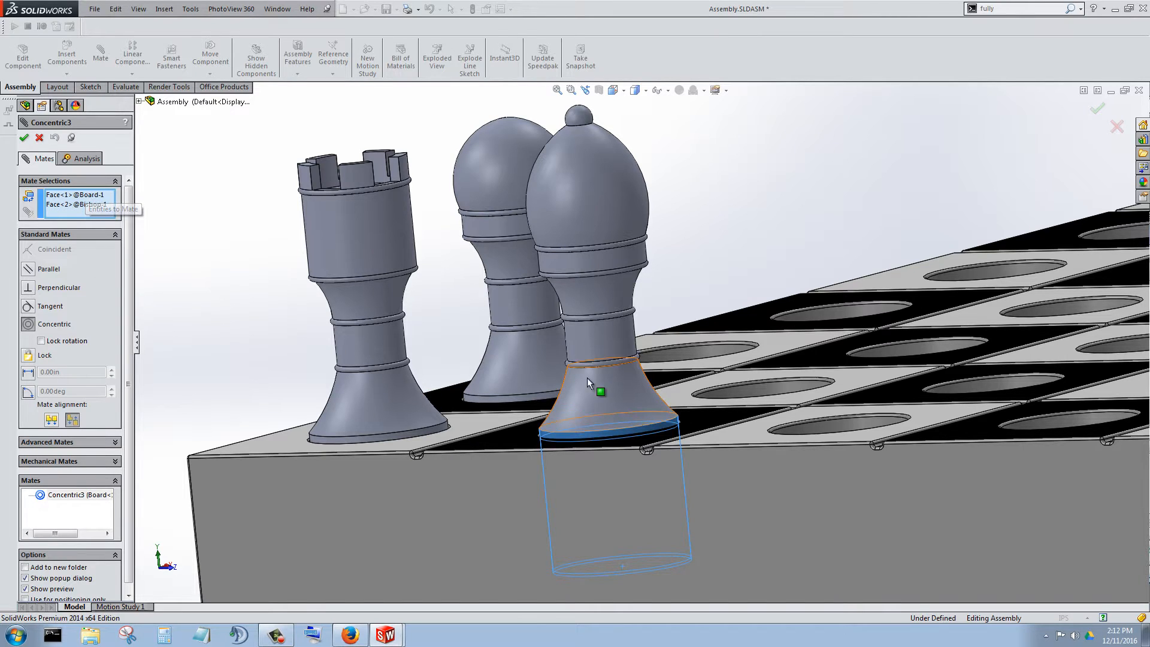
Replace the board face in the bishop's concentric mate with the hole in the third square, the white one, and accept the mate.
{"action": "left_click", "coordinate": [82, 196]}
{"action": "scroll", "coordinate": [797, 391], "scroll_direction": "up", "scroll_amount": 2}
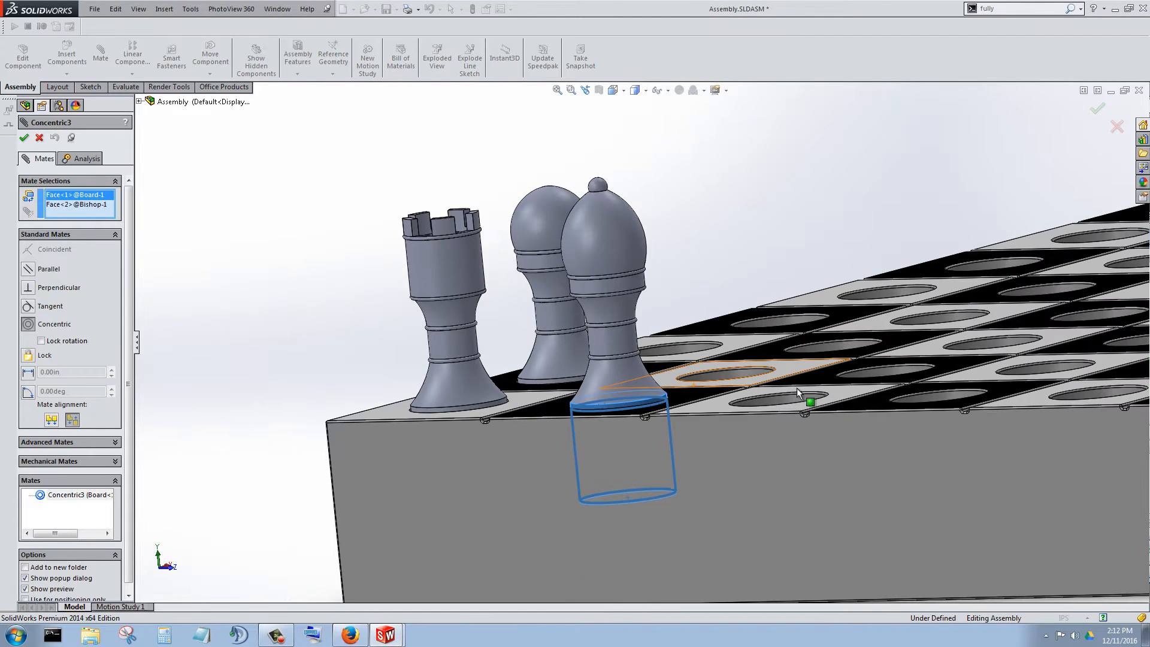
{"action": "scroll", "coordinate": [788, 362], "scroll_direction": "down", "scroll_amount": 2}
{"action": "scroll", "coordinate": [776, 366], "scroll_direction": "down", "scroll_amount": 3}
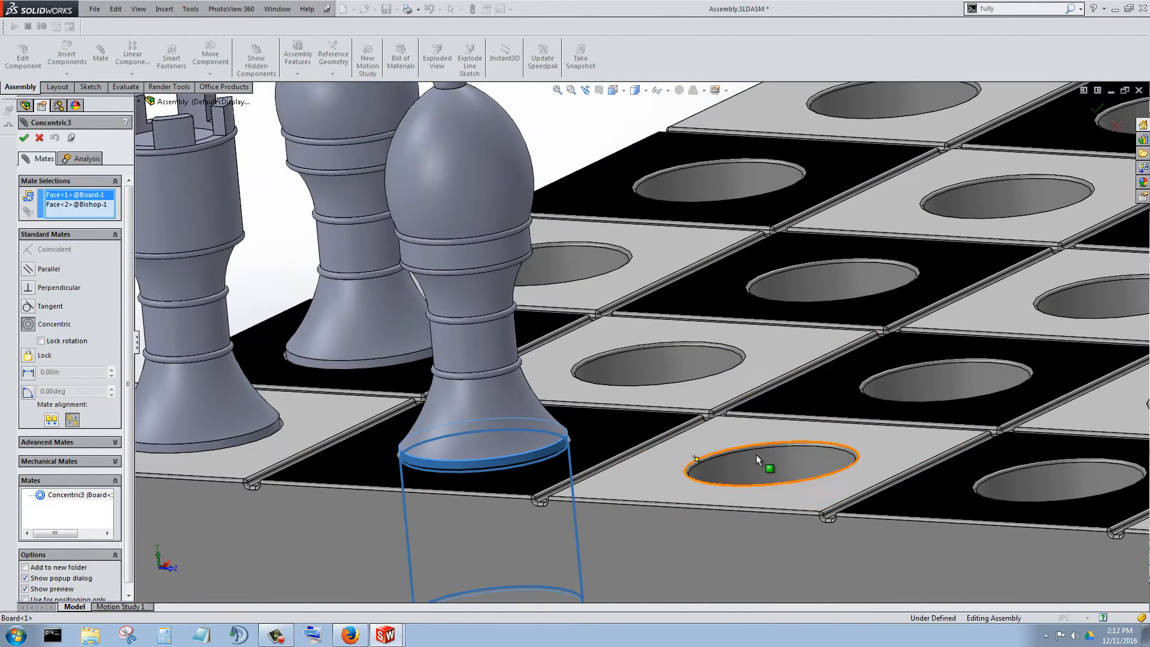
{"action": "left_click", "coordinate": [770, 463]}
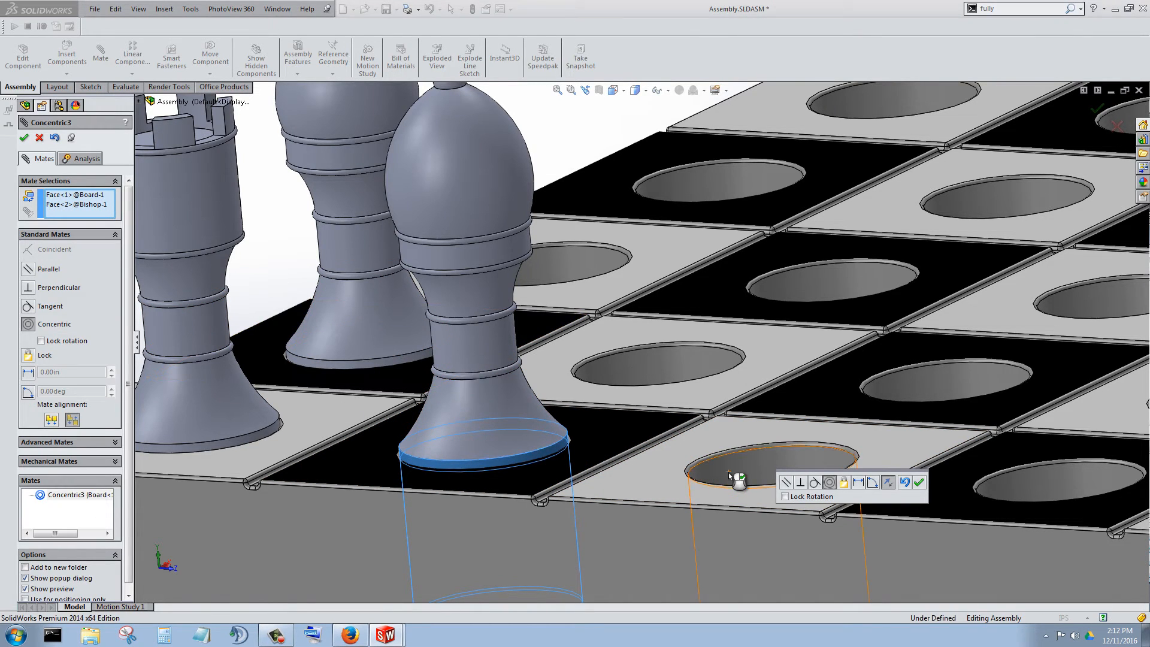
{"action": "right_click", "coordinate": [91, 195]}
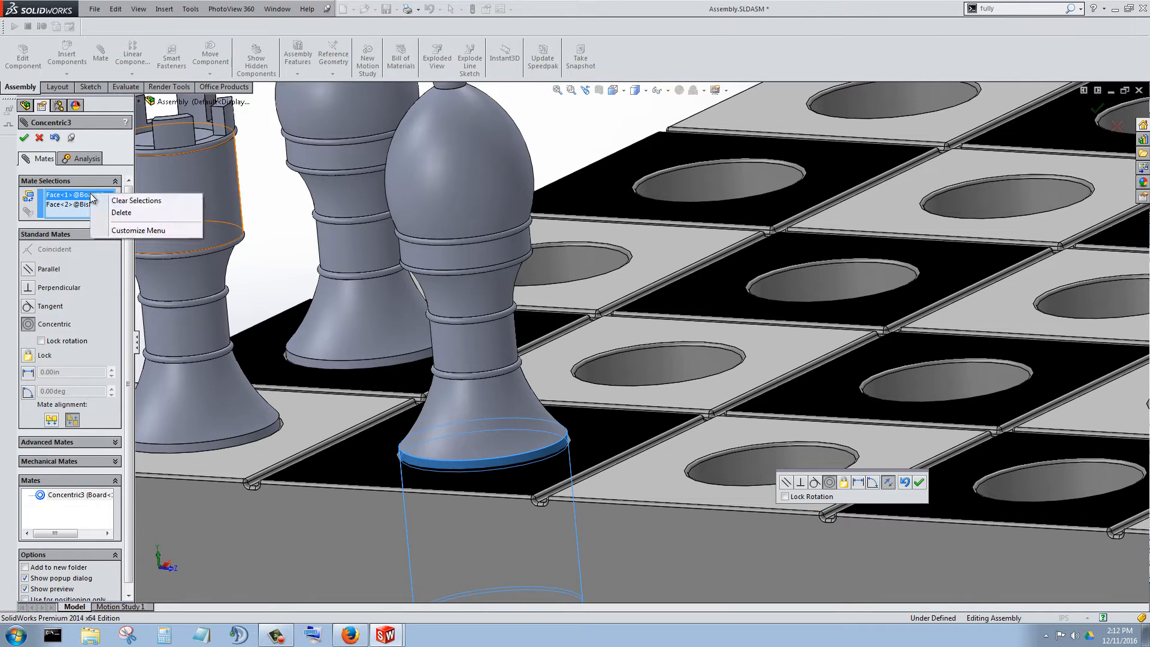
{"action": "left_click", "coordinate": [123, 214]}
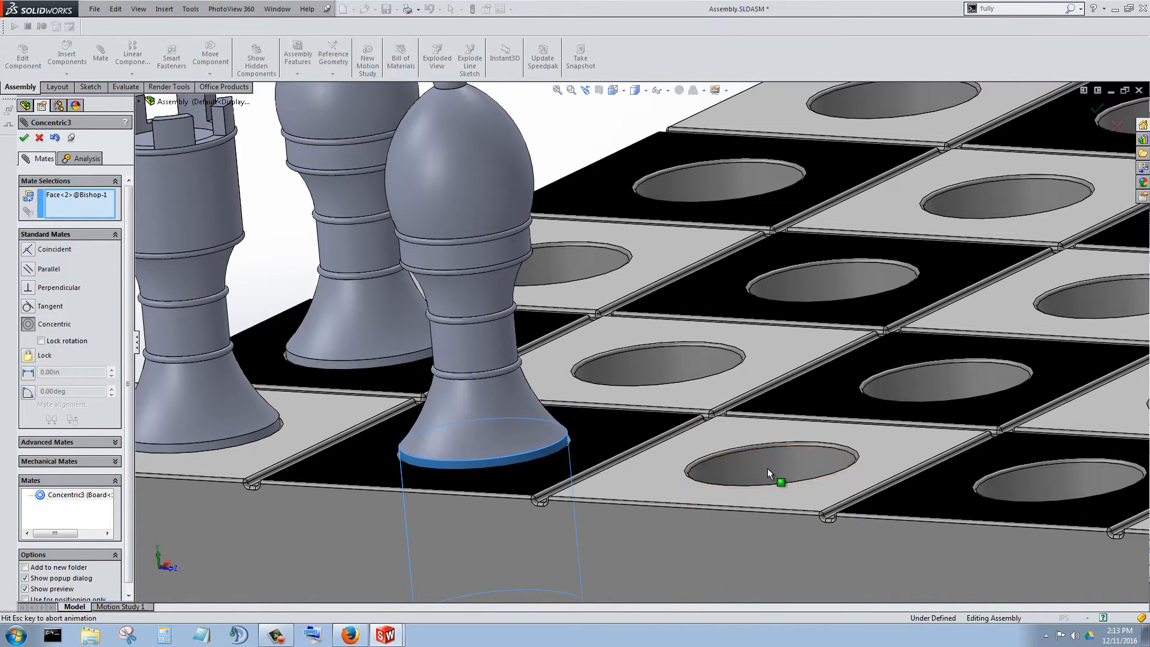
{"action": "left_click", "coordinate": [769, 473]}
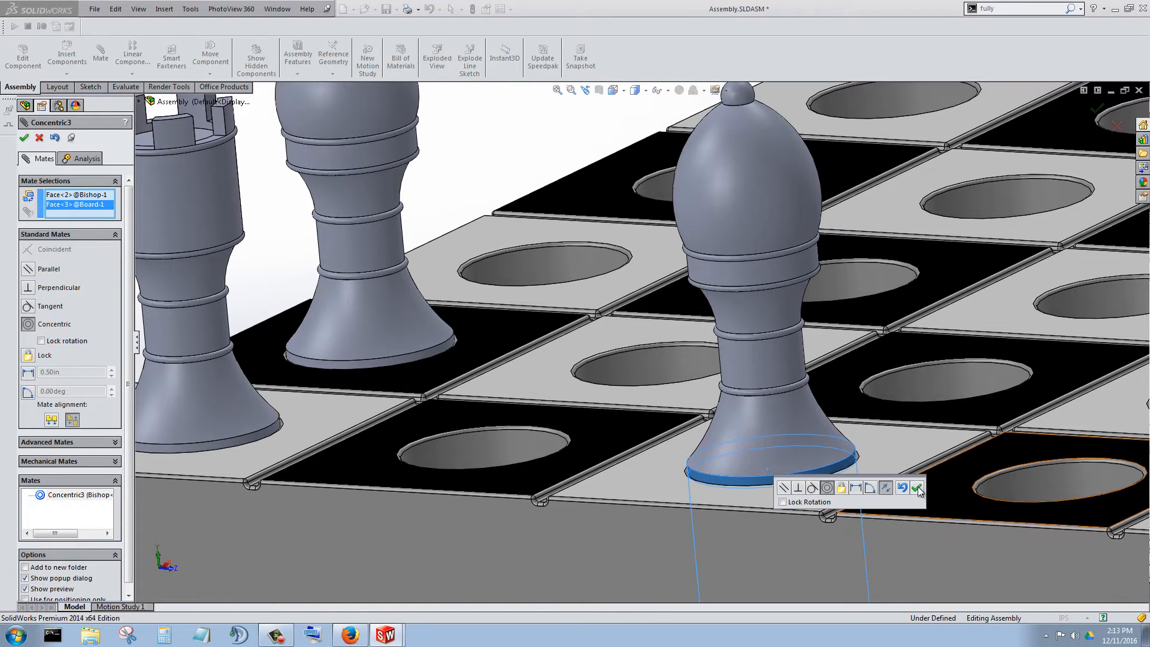
{"action": "left_click", "coordinate": [917, 488]}
{"action": "middle_click_drag", "start_coordinate": [754, 420], "coordinate": [776, 517]}
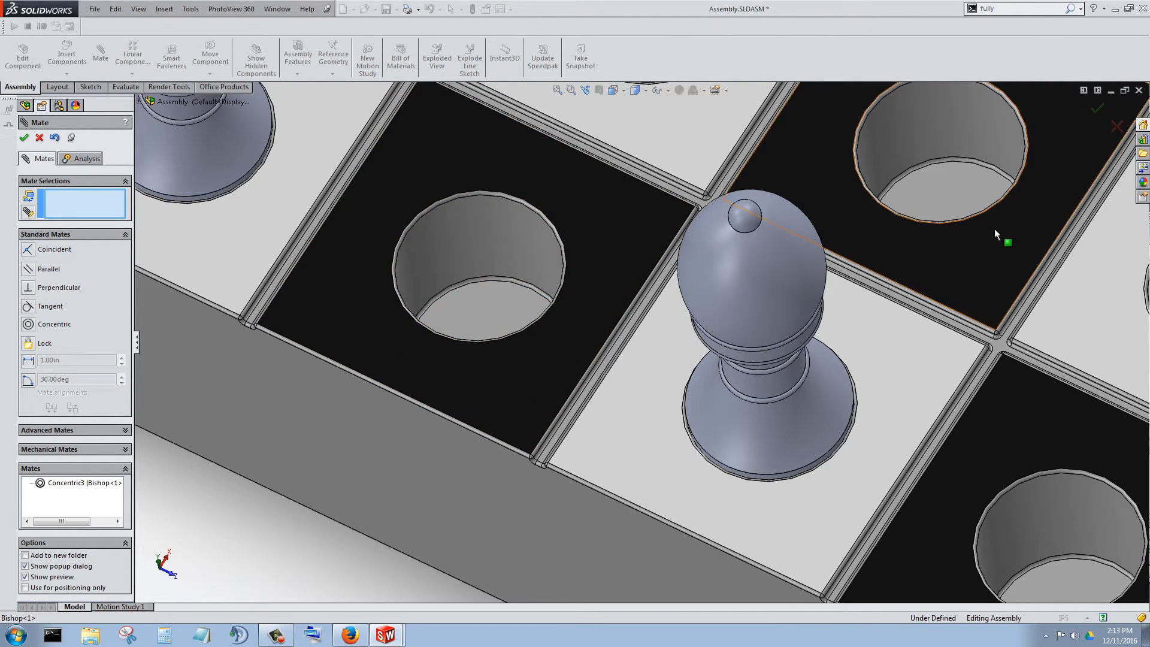
Check the bishop's placement on the third square and finish editing its concentric mate.
{"action": "scroll", "coordinate": [1000, 465], "scroll_direction": "up", "scroll_amount": 6}
{"action": "scroll", "coordinate": [673, 389], "scroll_direction": "down", "scroll_amount": 4}
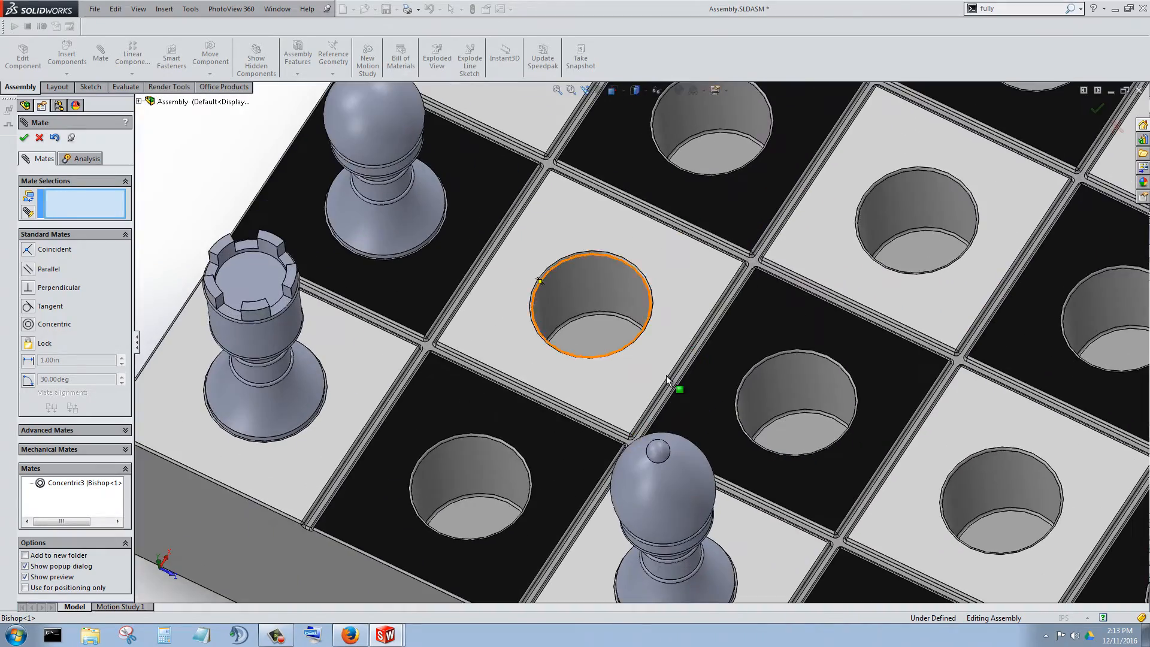
{"action": "scroll", "coordinate": [705, 442], "scroll_direction": "down", "scroll_amount": 3}
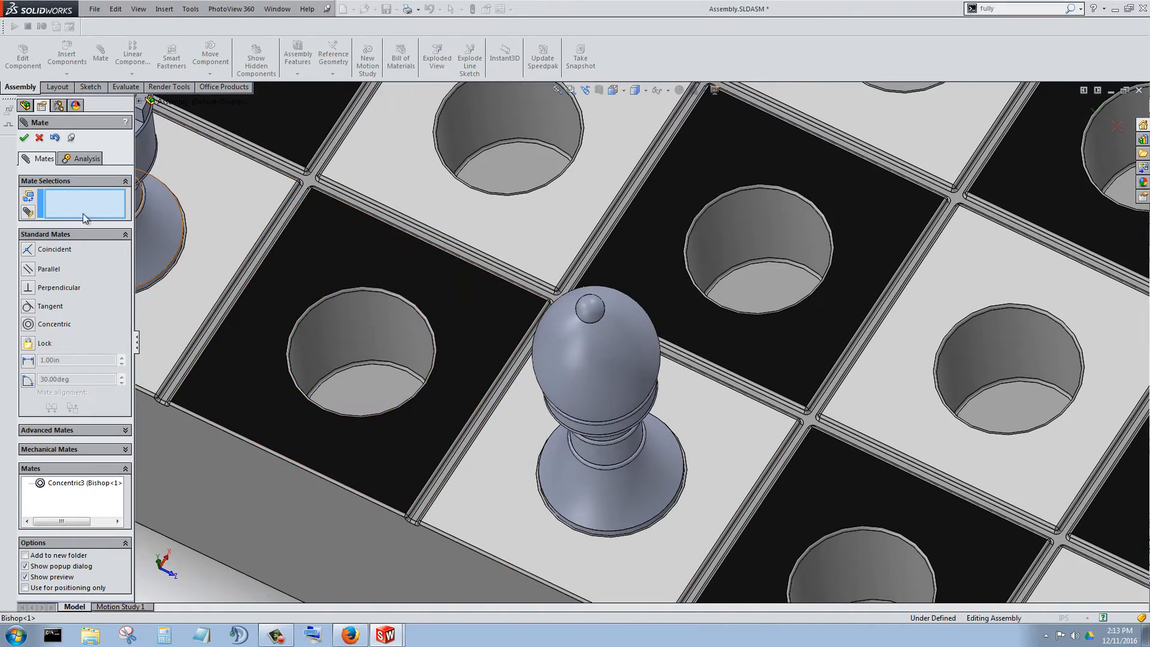
{"action": "scroll", "coordinate": [602, 390], "scroll_direction": "up", "scroll_amount": 3}
{"action": "scroll", "coordinate": [596, 383], "scroll_direction": "down", "scroll_amount": 4}
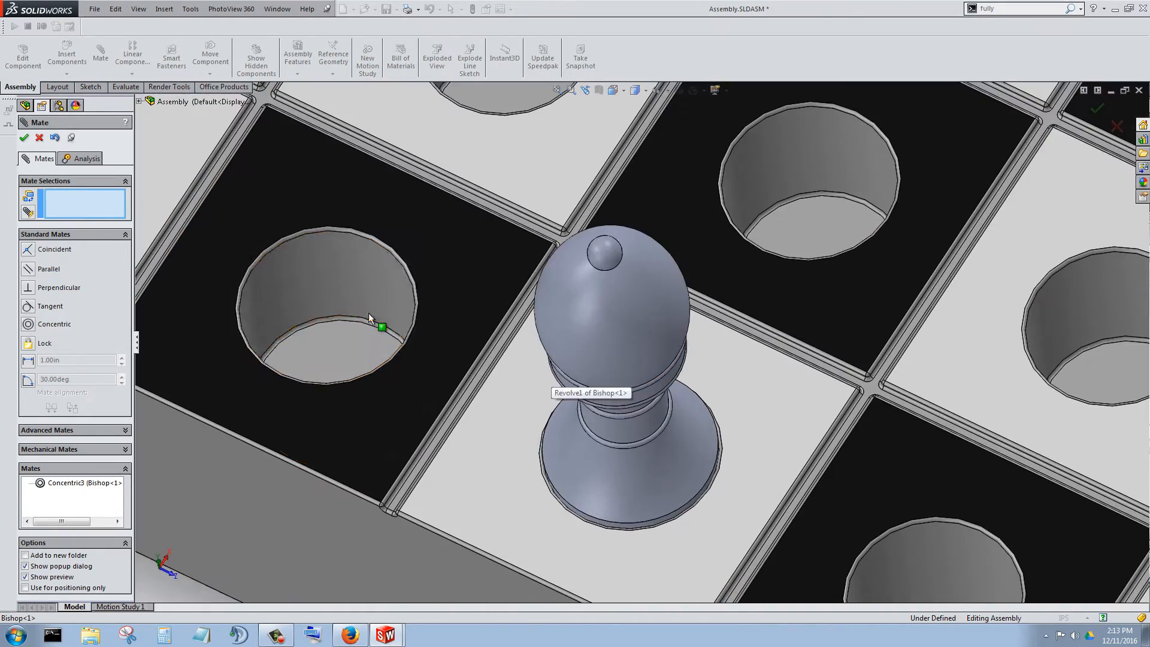
{"action": "left_click", "coordinate": [25, 138]}
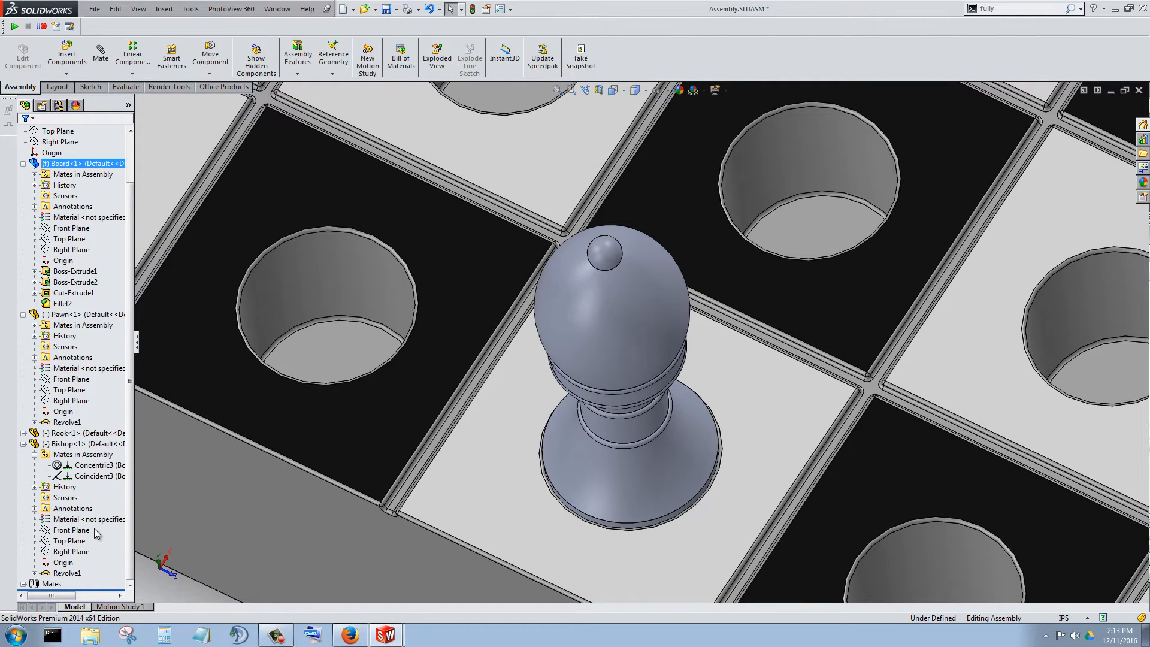
Find the bishop's coincident mate with the board in its assembly mates and open it for editing.
{"action": "left_click", "coordinate": [96, 476]}
{"action": "scroll", "coordinate": [598, 429], "scroll_direction": "up", "scroll_amount": 3}
{"action": "scroll", "coordinate": [566, 468], "scroll_direction": "down", "scroll_amount": 3}
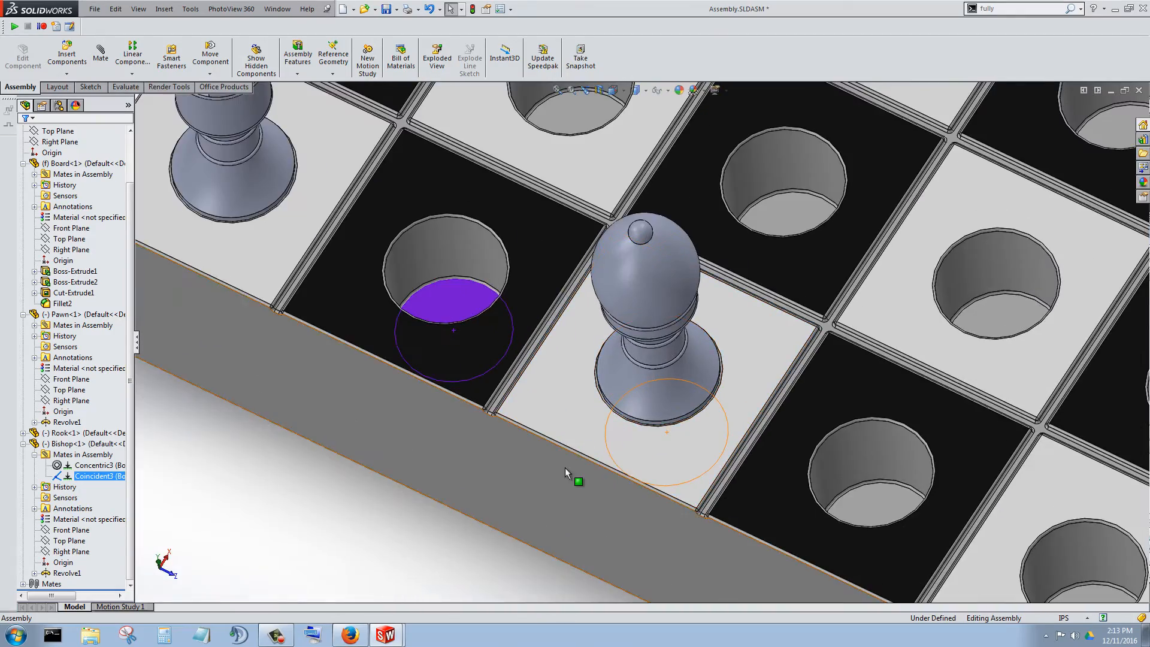
{"action": "scroll", "coordinate": [566, 468], "scroll_direction": "up", "scroll_amount": 5}
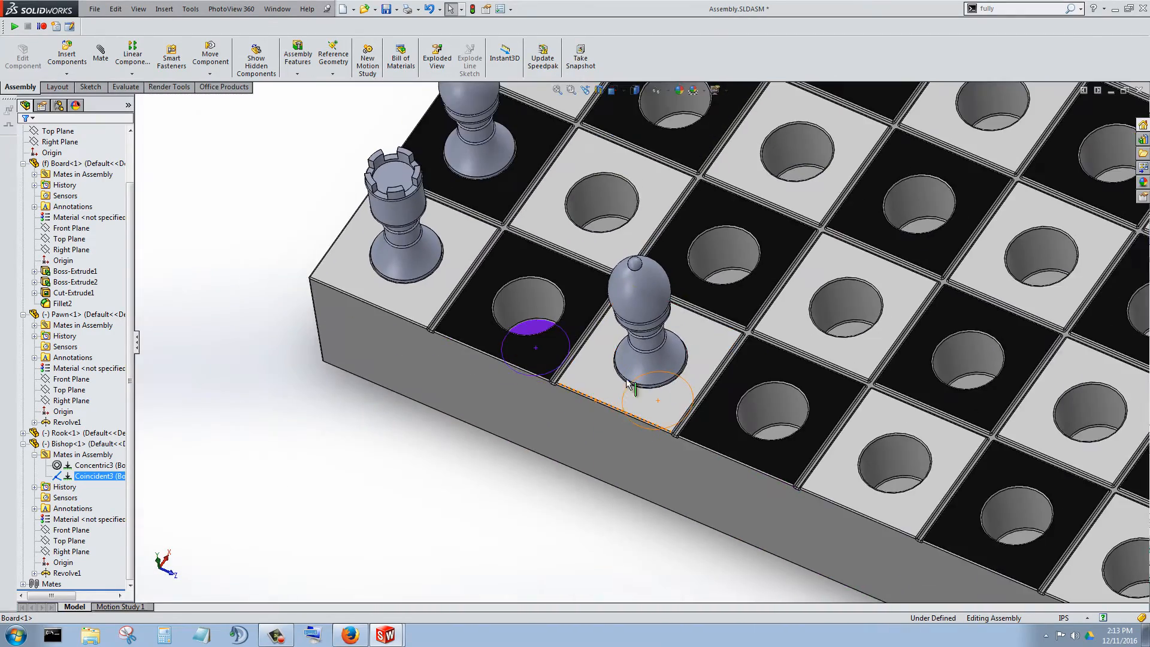
{"action": "scroll", "coordinate": [683, 318], "scroll_direction": "down", "scroll_amount": 3}
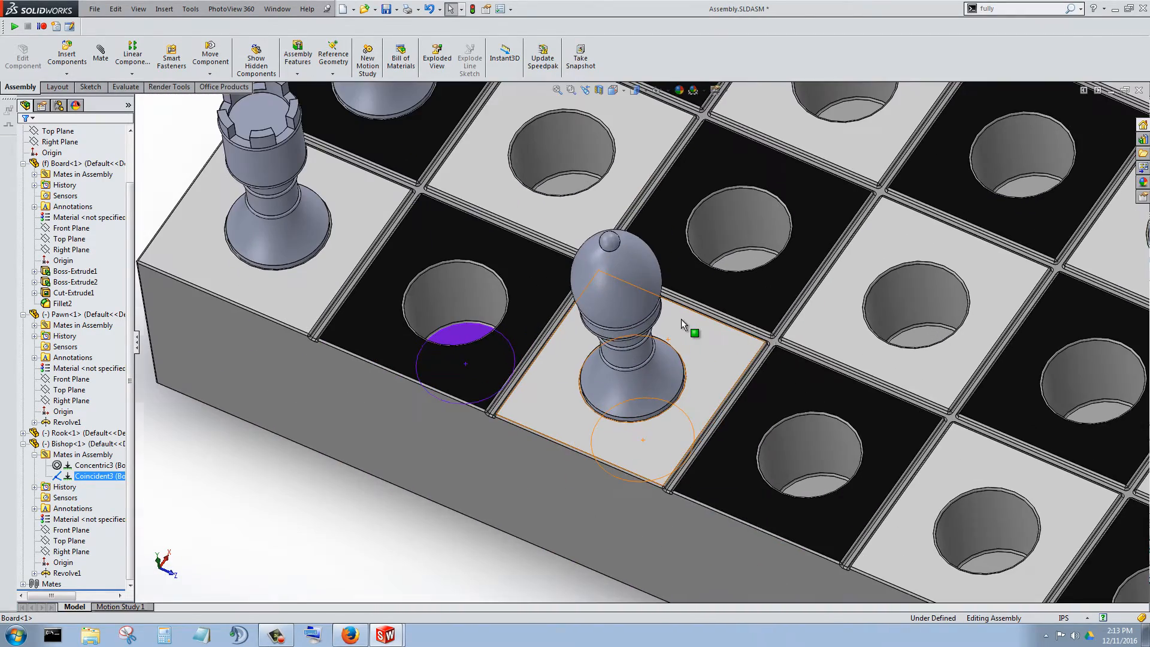
{"action": "right_click", "coordinate": [96, 477]}
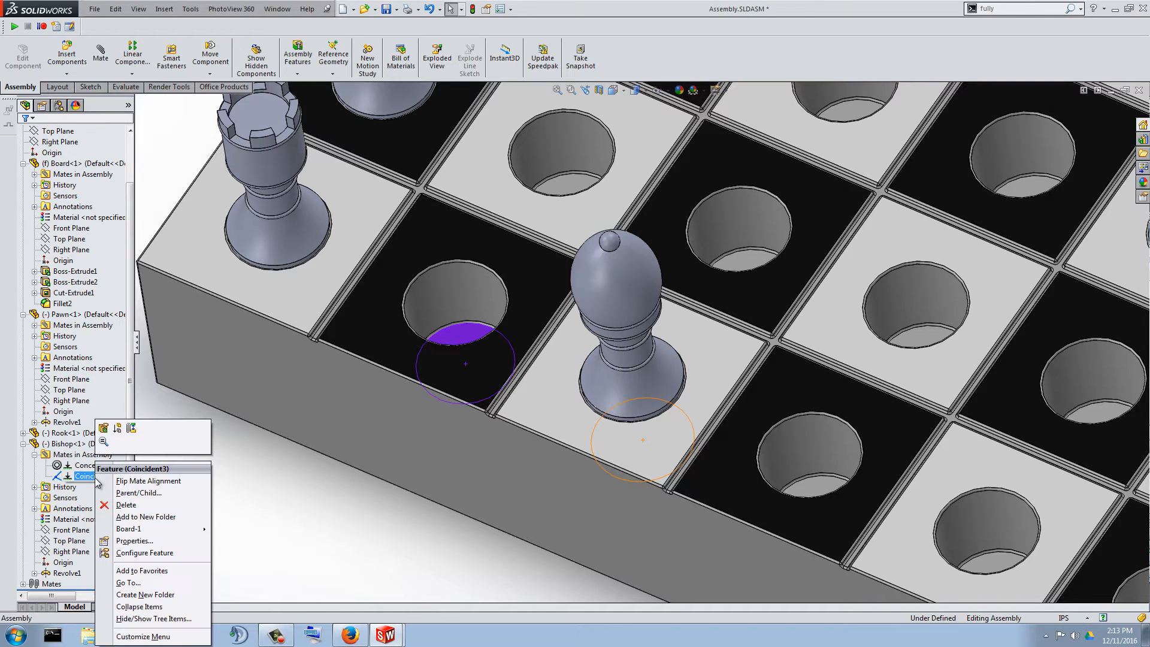
{"action": "left_click", "coordinate": [104, 432]}
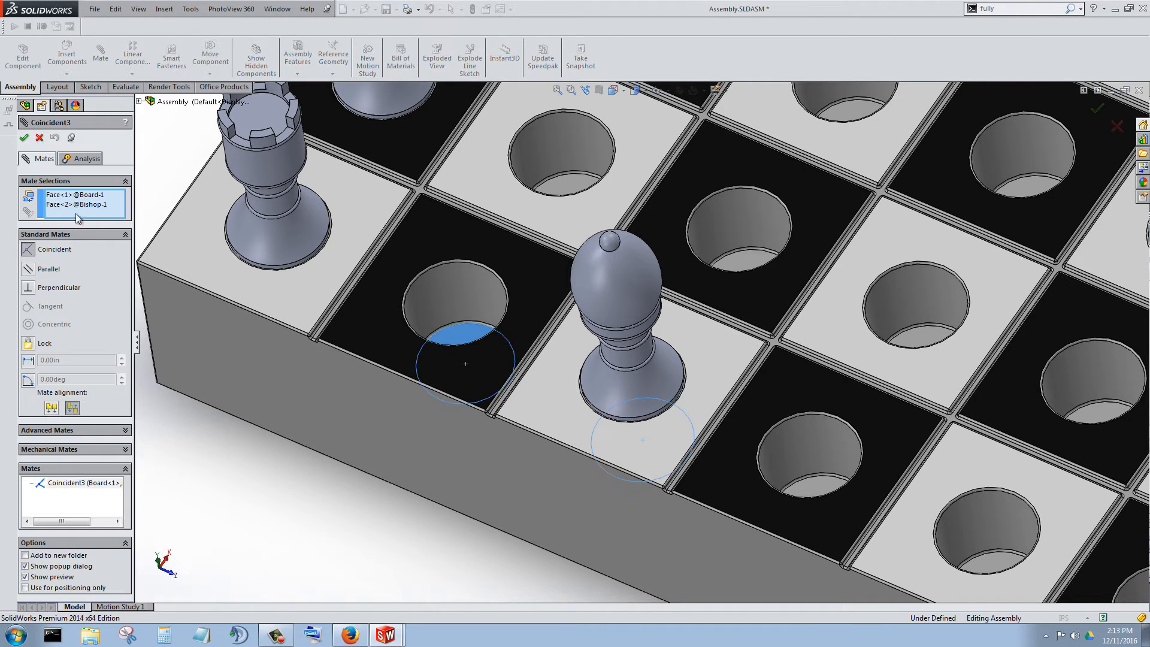
Remove the board face from the bishop's coincident mate and view the pieces from the front and in isometric.
{"action": "left_click", "coordinate": [78, 199]}
{"action": "right_click", "coordinate": [81, 198]}
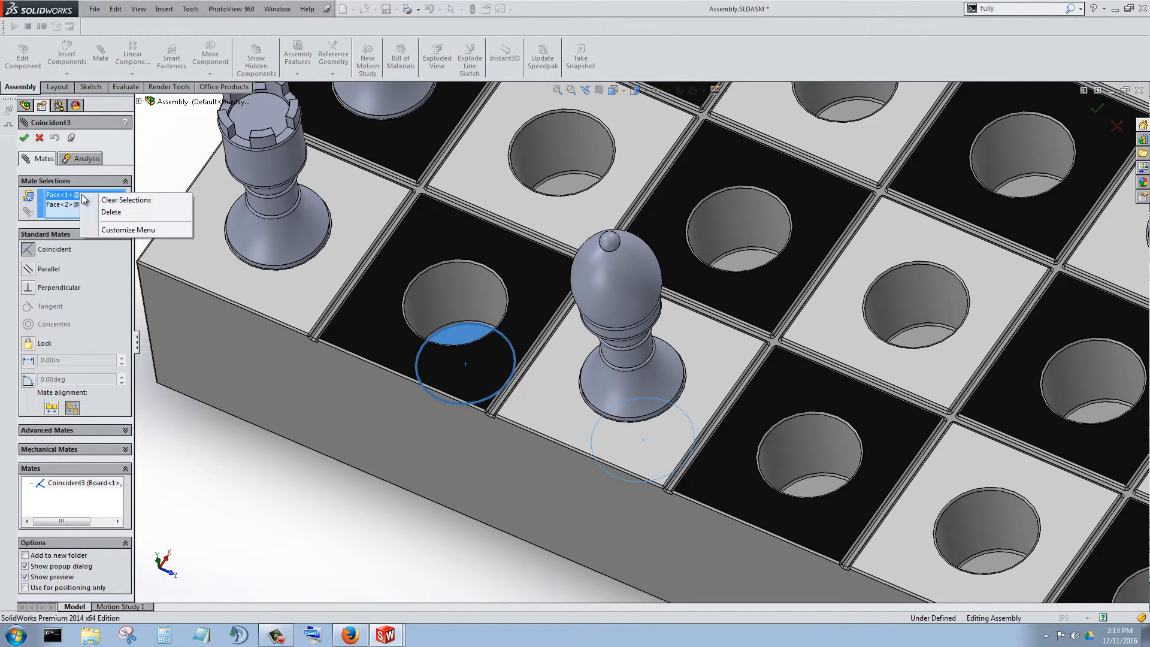
{"action": "left_click", "coordinate": [120, 217]}
{"action": "key", "text": "ctrl+1"}
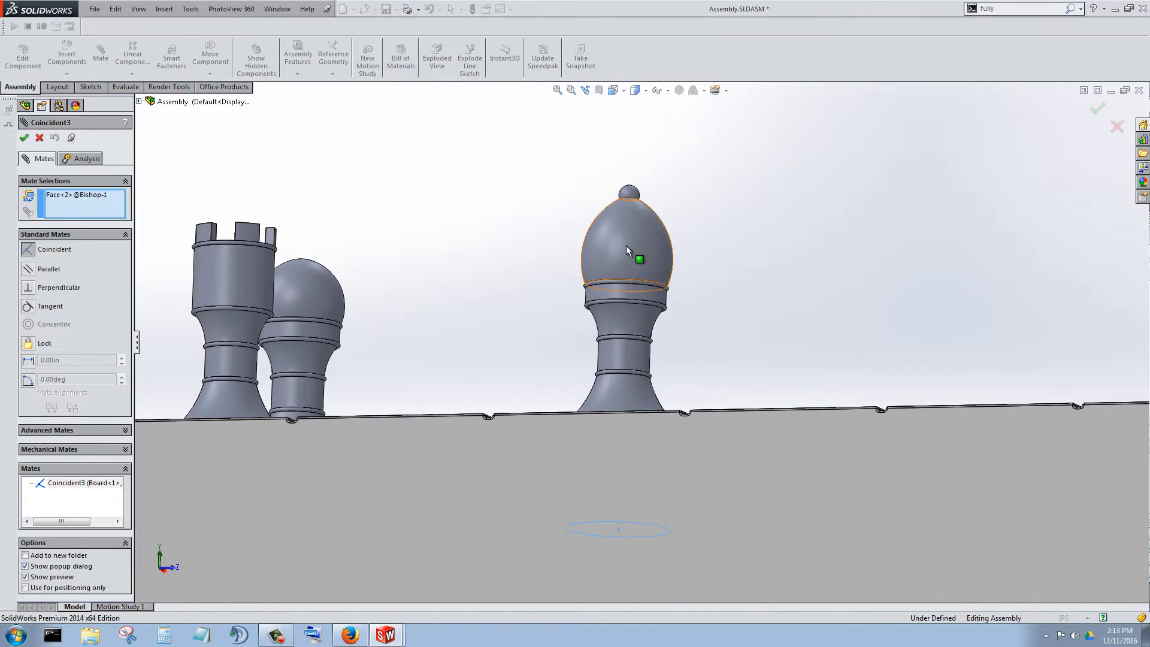
{"action": "scroll", "coordinate": [683, 258], "scroll_direction": "up", "scroll_amount": 2}
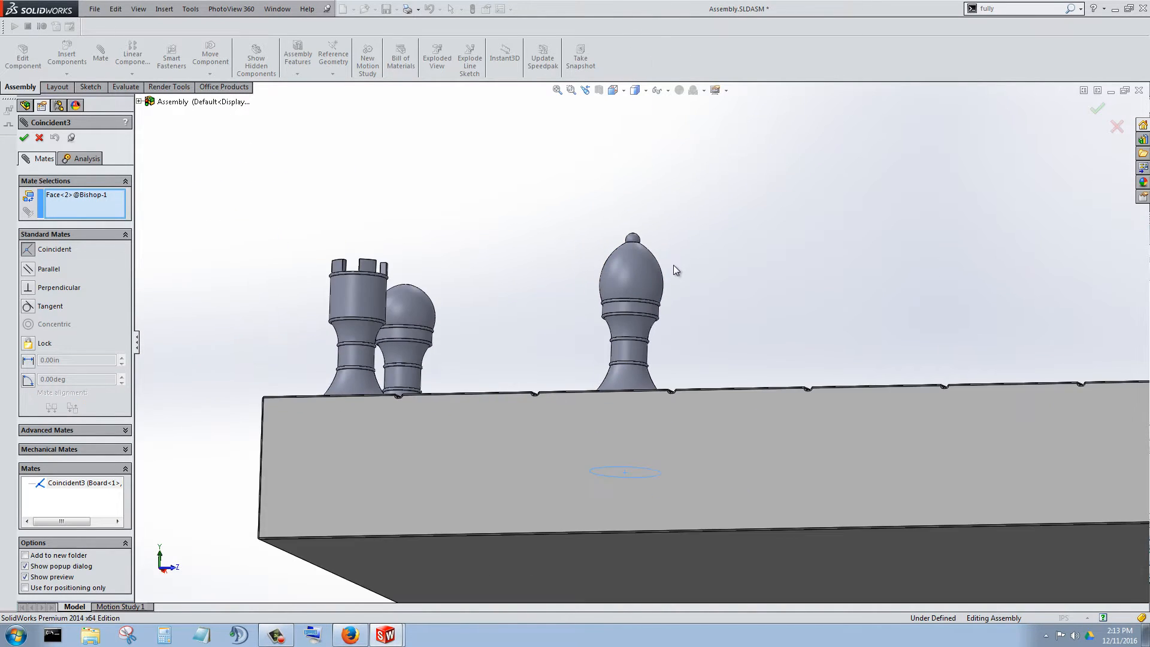
{"action": "scroll", "coordinate": [673, 264], "scroll_direction": "down", "scroll_amount": 4}
{"action": "scroll", "coordinate": [689, 338], "scroll_direction": "up", "scroll_amount": 2}
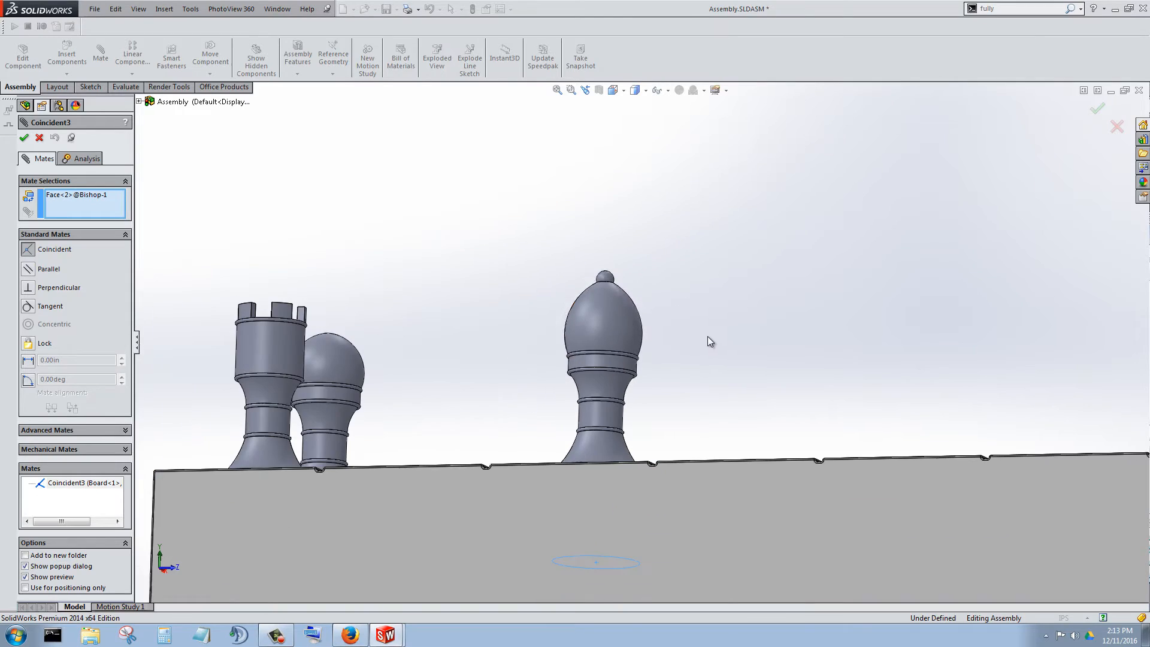
{"action": "key", "text": "ctrl+7"}
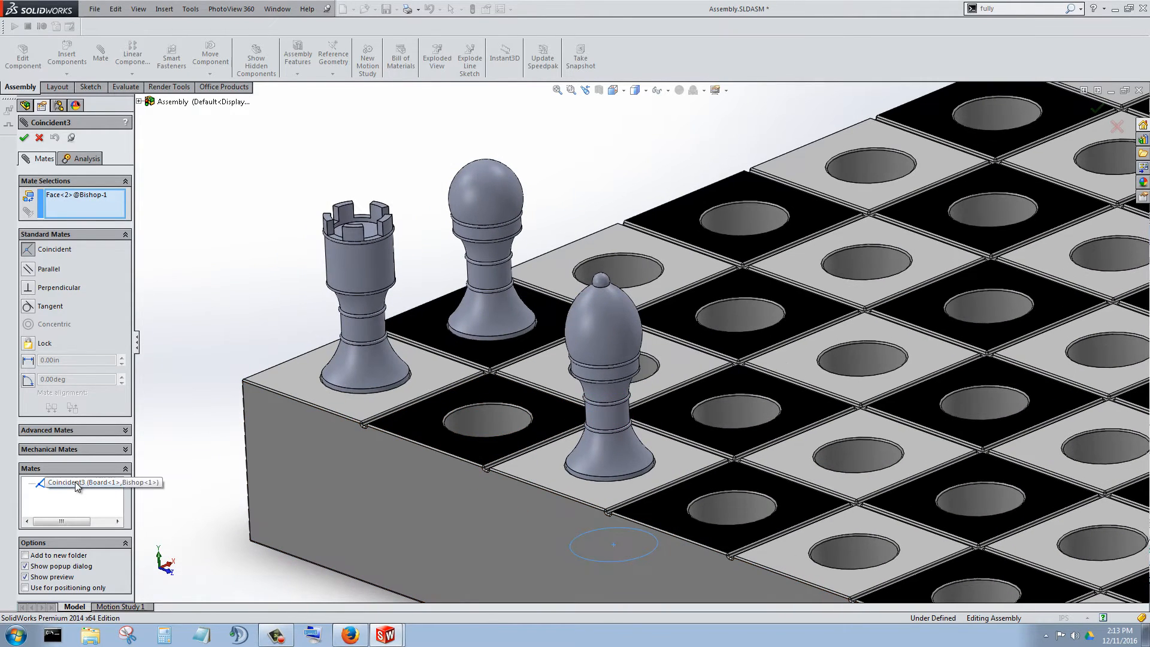
Delete the bishop's coincident mate and raise the bishop out of its hole until its bottom face is exposed.
{"action": "right_click", "coordinate": [75, 483]}
{"action": "left_click", "coordinate": [111, 490]}
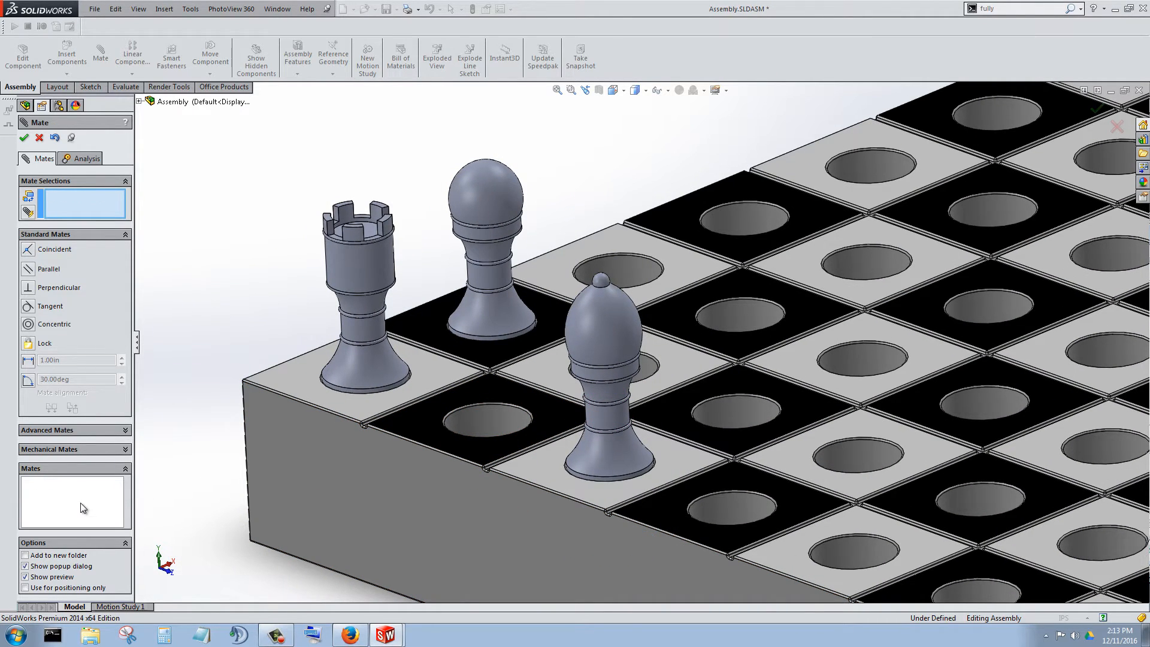
{"action": "scroll", "coordinate": [571, 429], "scroll_direction": "up", "scroll_amount": 2}
{"action": "scroll", "coordinate": [683, 396], "scroll_direction": "down", "scroll_amount": 2}
{"action": "left_click_drag", "start_coordinate": [590, 307], "coordinate": [583, 51]}
{"action": "middle_click_drag", "start_coordinate": [603, 276], "coordinate": [606, 111]}
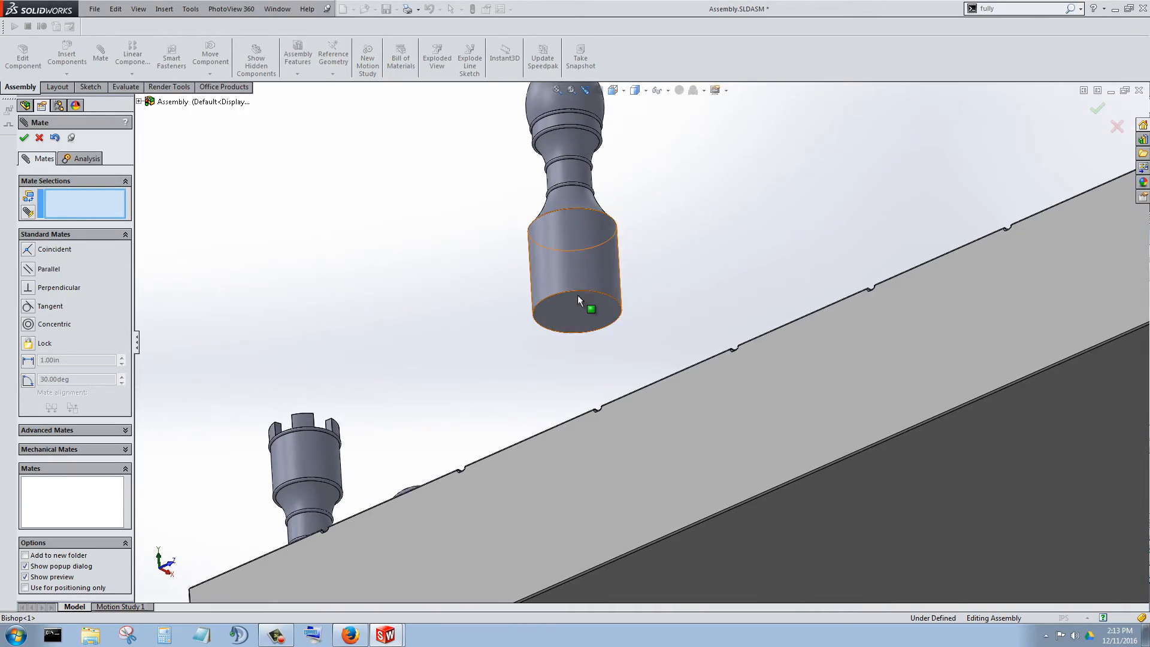
Add a coincident mate between the bishop's bottom face and the floor of the third square's hole.
{"action": "left_click", "coordinate": [580, 302]}
{"action": "middle_click_drag", "start_coordinate": [618, 282], "coordinate": [650, 527]}
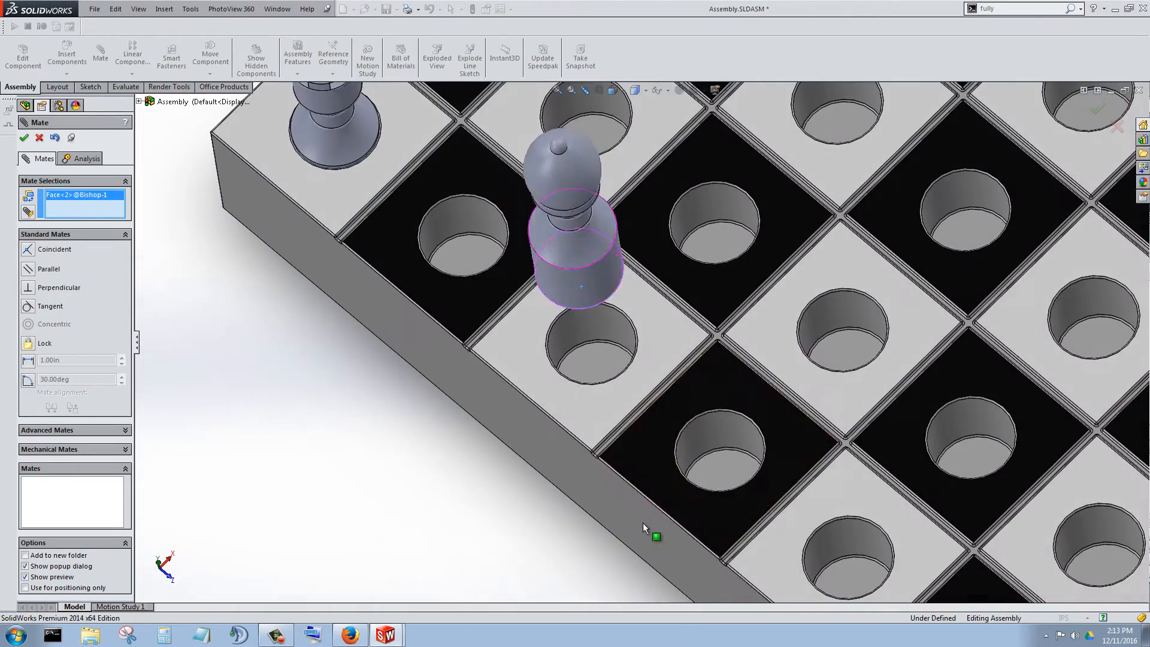
{"action": "left_click", "coordinate": [591, 362]}
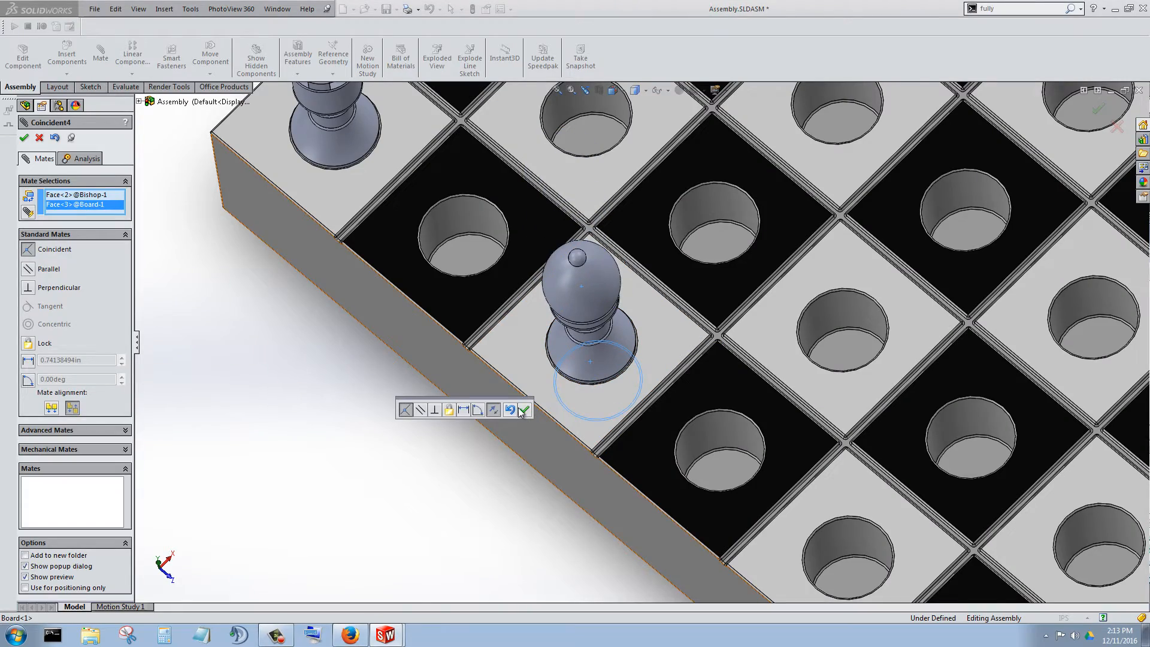
{"action": "left_click", "coordinate": [523, 410]}
Inspect the seated bishop beside the rook and pawn from several angles and close the Mate command.
{"action": "middle_click_drag", "start_coordinate": [546, 462], "coordinate": [641, 388]}
{"action": "scroll", "coordinate": [641, 388], "scroll_direction": "up", "scroll_amount": 4}
{"action": "scroll", "coordinate": [544, 414], "scroll_direction": "down", "scroll_amount": 4}
{"action": "middle_click_drag", "start_coordinate": [542, 415], "coordinate": [735, 390]}
{"action": "scroll", "coordinate": [626, 374], "scroll_direction": "up", "scroll_amount": 4}
{"action": "scroll", "coordinate": [635, 373], "scroll_direction": "down", "scroll_amount": 4}
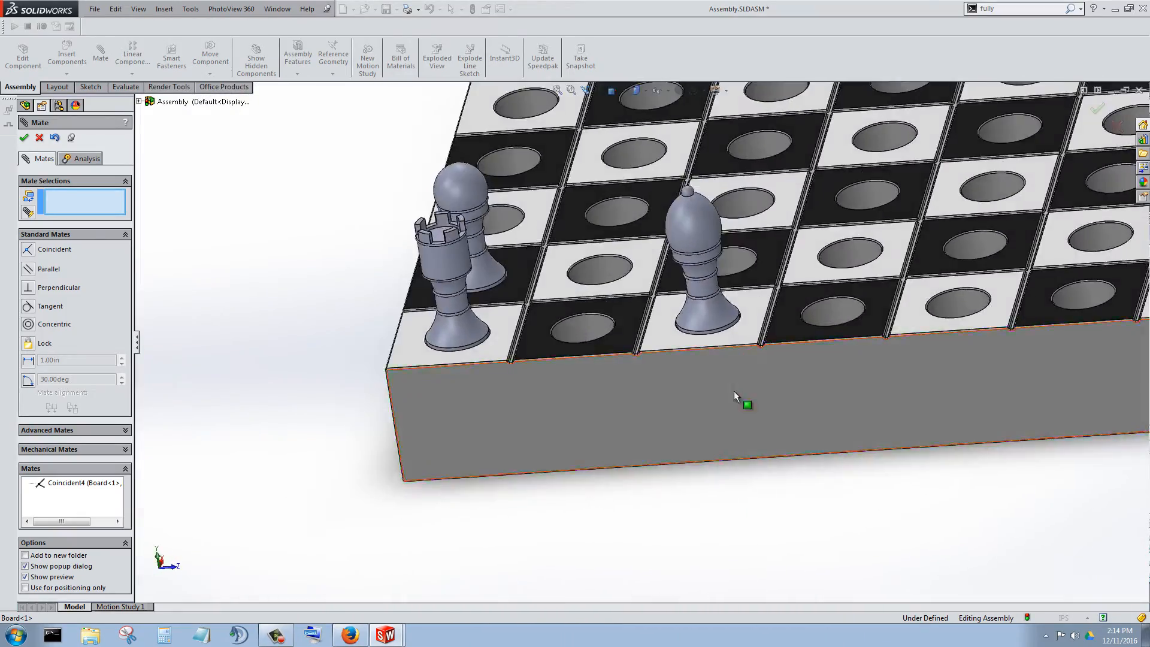
{"action": "scroll", "coordinate": [722, 368], "scroll_direction": "up", "scroll_amount": 3}
{"action": "scroll", "coordinate": [641, 306], "scroll_direction": "down", "scroll_amount": 4}
{"action": "middle_click_drag", "start_coordinate": [568, 381], "coordinate": [540, 376]}
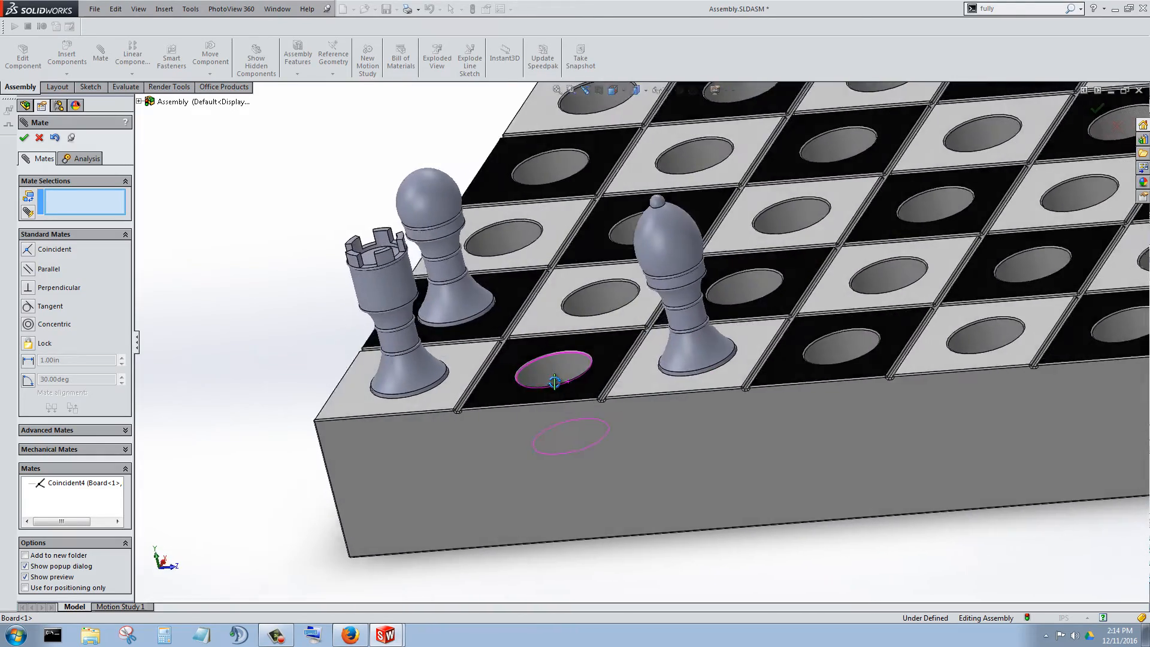
{"action": "scroll", "coordinate": [596, 358], "scroll_direction": "up", "scroll_amount": 3}
{"action": "scroll", "coordinate": [590, 318], "scroll_direction": "down", "scroll_amount": 5}
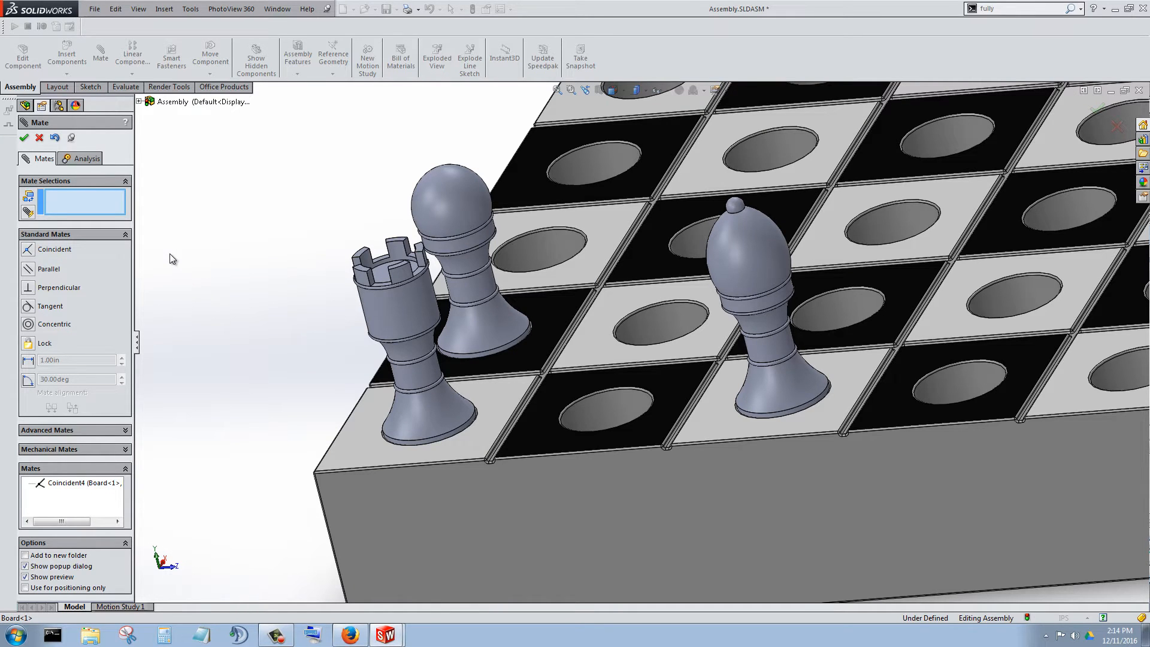
{"action": "left_click", "coordinate": [25, 137]}
{"action": "scroll", "coordinate": [387, 305], "scroll_direction": "up", "scroll_amount": 4}
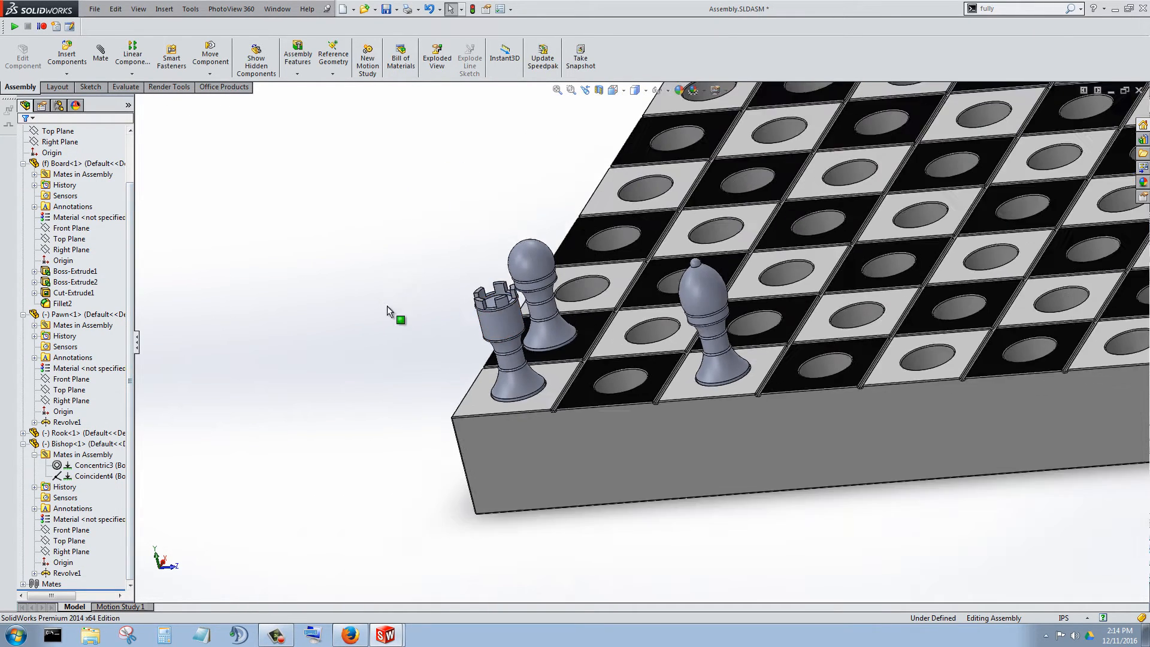
{"action": "scroll", "coordinate": [585, 368], "scroll_direction": "down", "scroll_amount": 6}
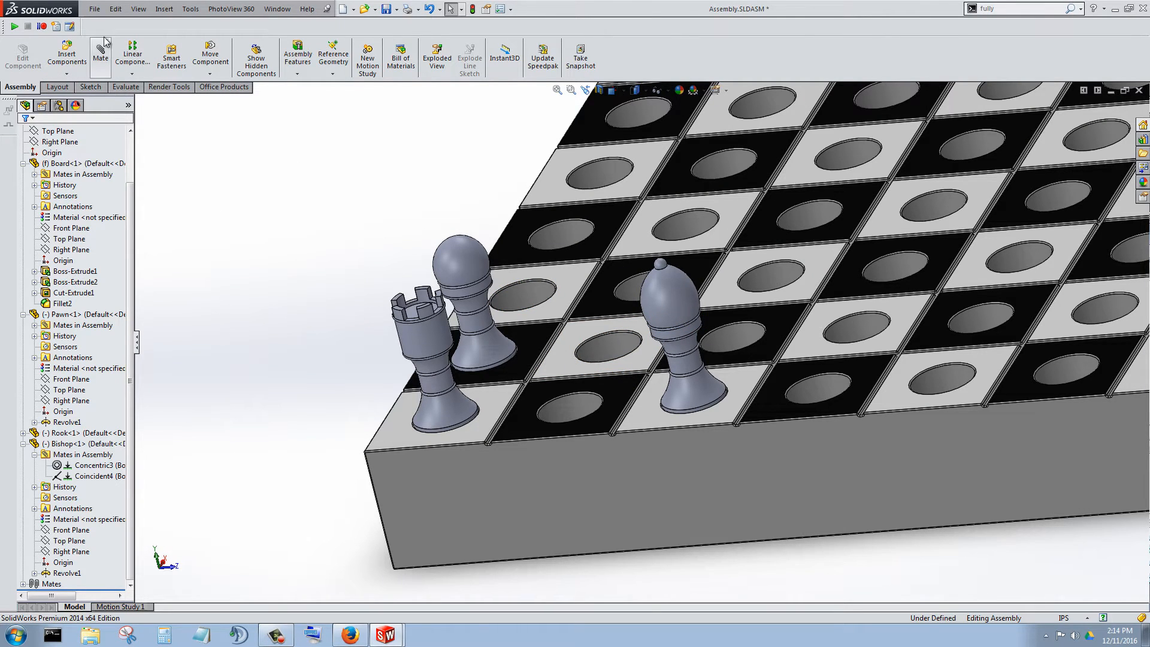
Switch to the bishop part and save it as a copy named Knight, opening the copy.
{"action": "left_click", "coordinate": [95, 10]}
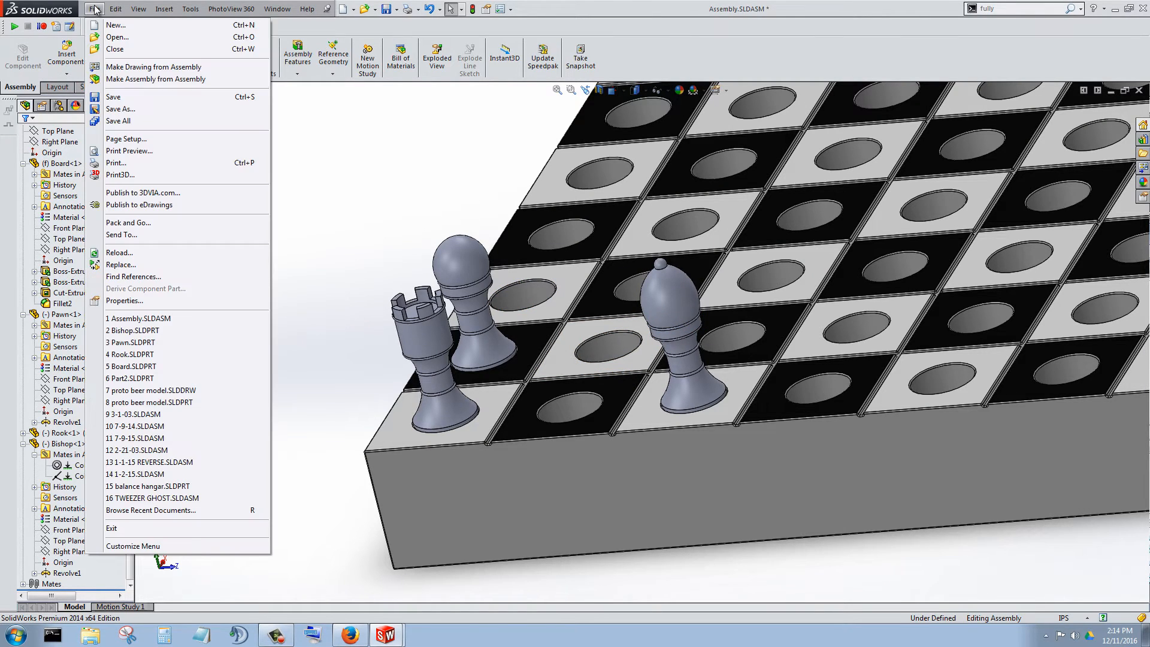
{"action": "left_click", "coordinate": [303, 155]}
{"action": "key", "text": "ctrl+Tab"}
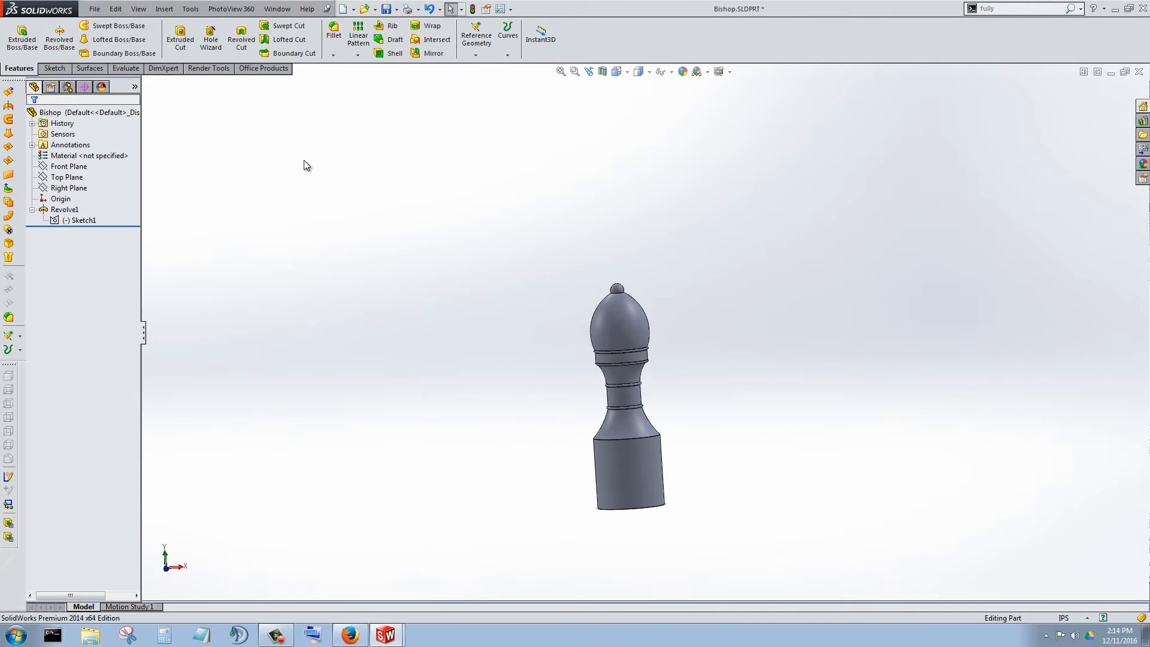
{"action": "left_click", "coordinate": [97, 9]}
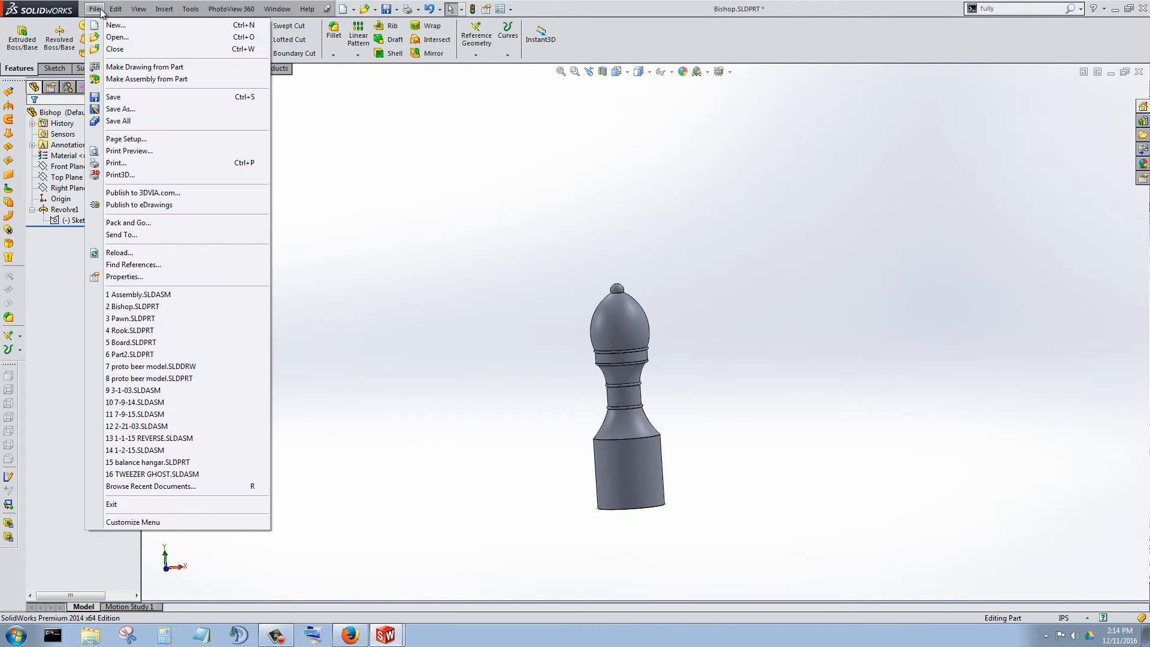
{"action": "left_click", "coordinate": [120, 108]}
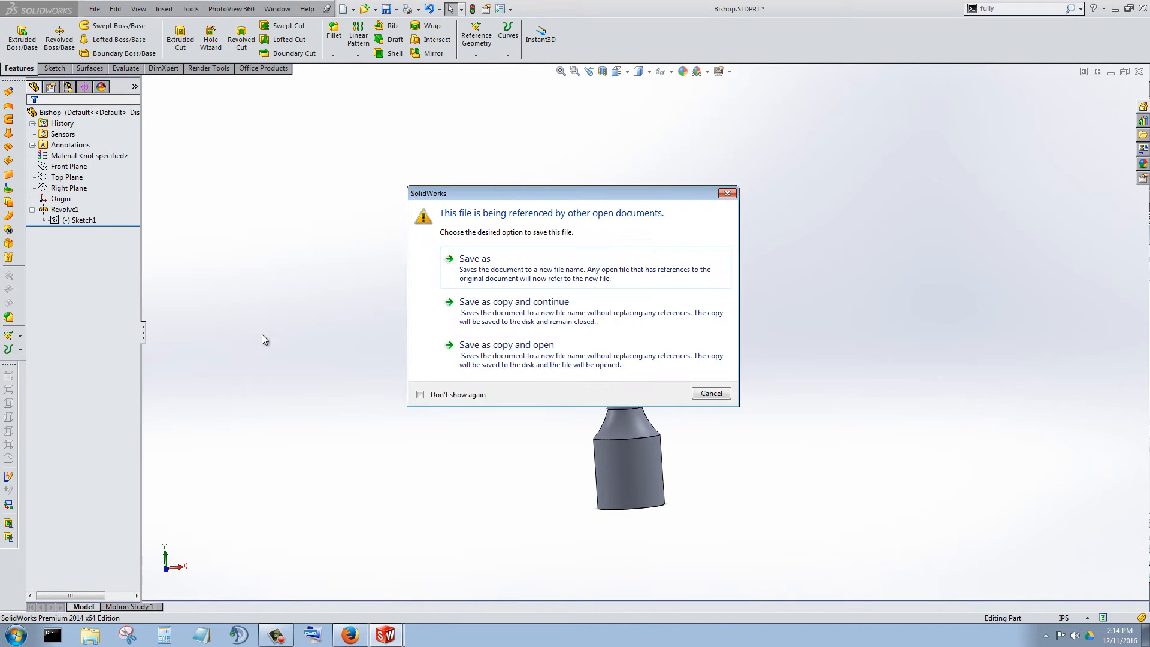
{"action": "left_click", "coordinate": [551, 358]}
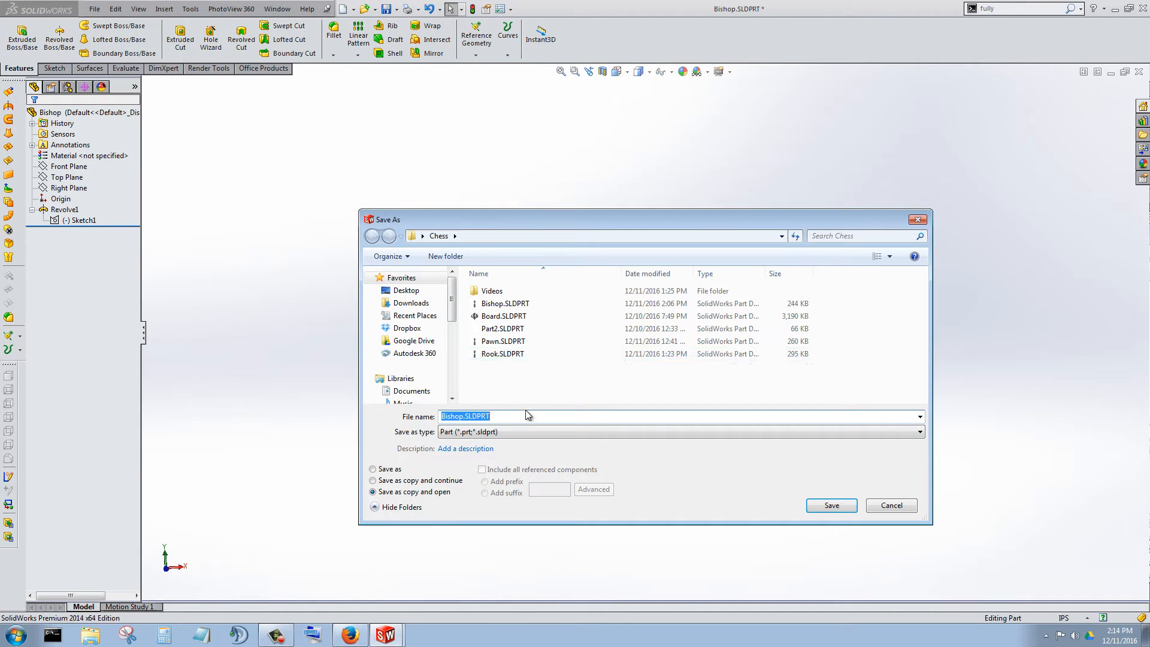
{"action": "type", "text": "Knight"}
{"action": "left_click", "coordinate": [832, 506]}
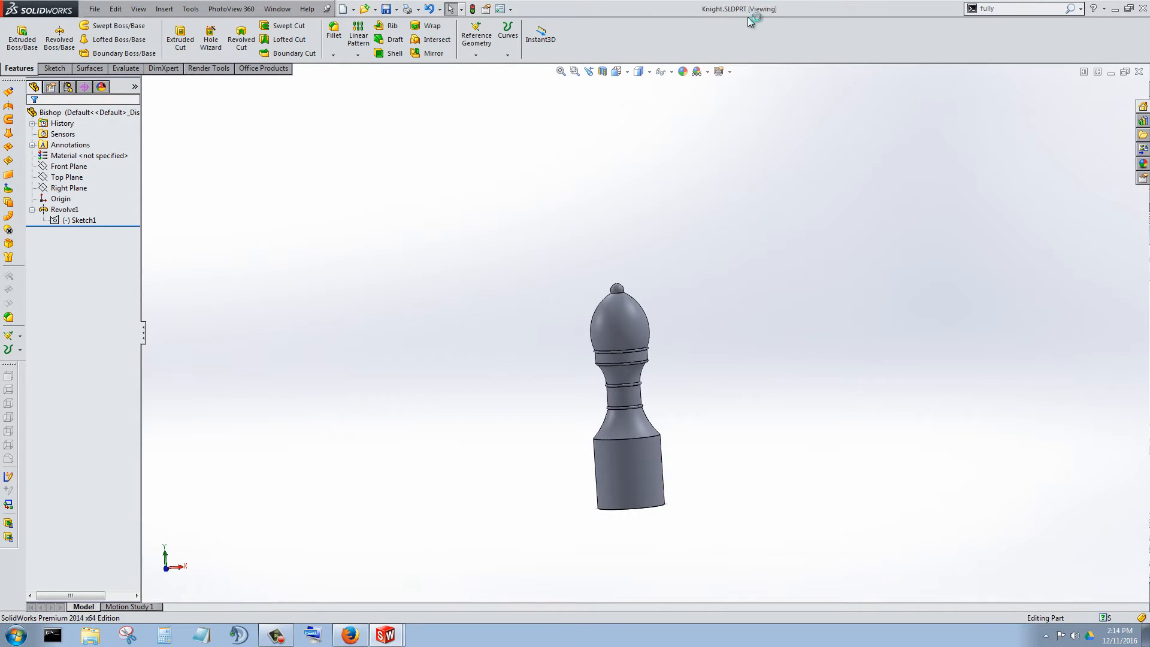
{"action": "middle_click_drag", "start_coordinate": [790, 450], "coordinate": [570, 347]}
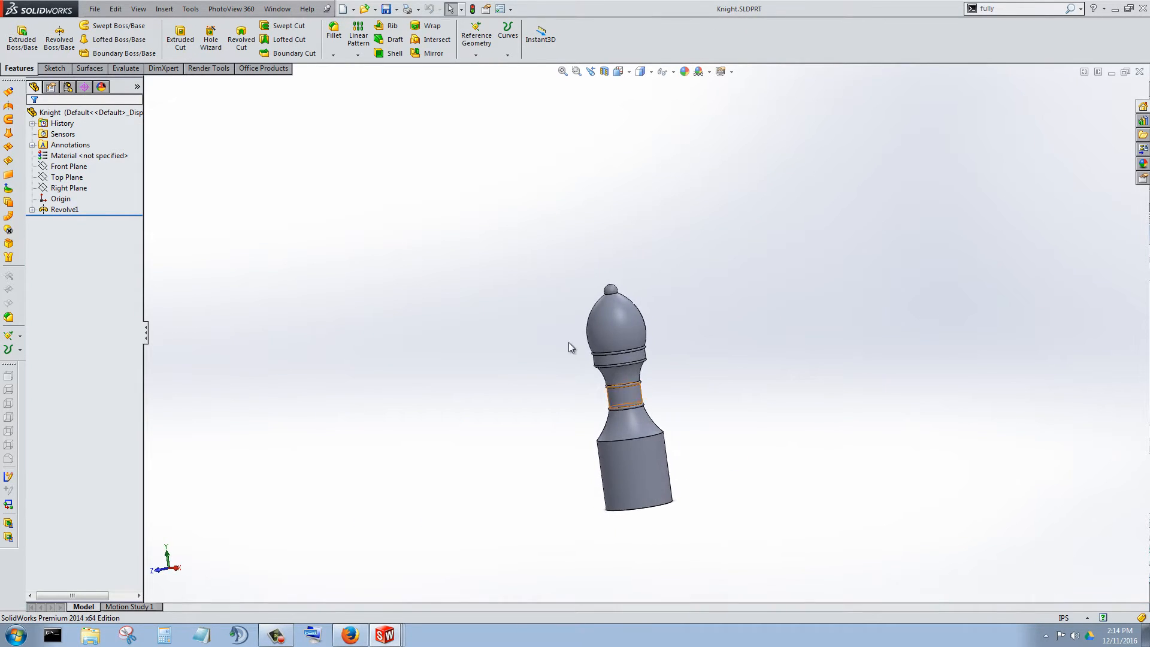
{"action": "scroll", "coordinate": [652, 313], "scroll_direction": "up", "scroll_amount": 3}
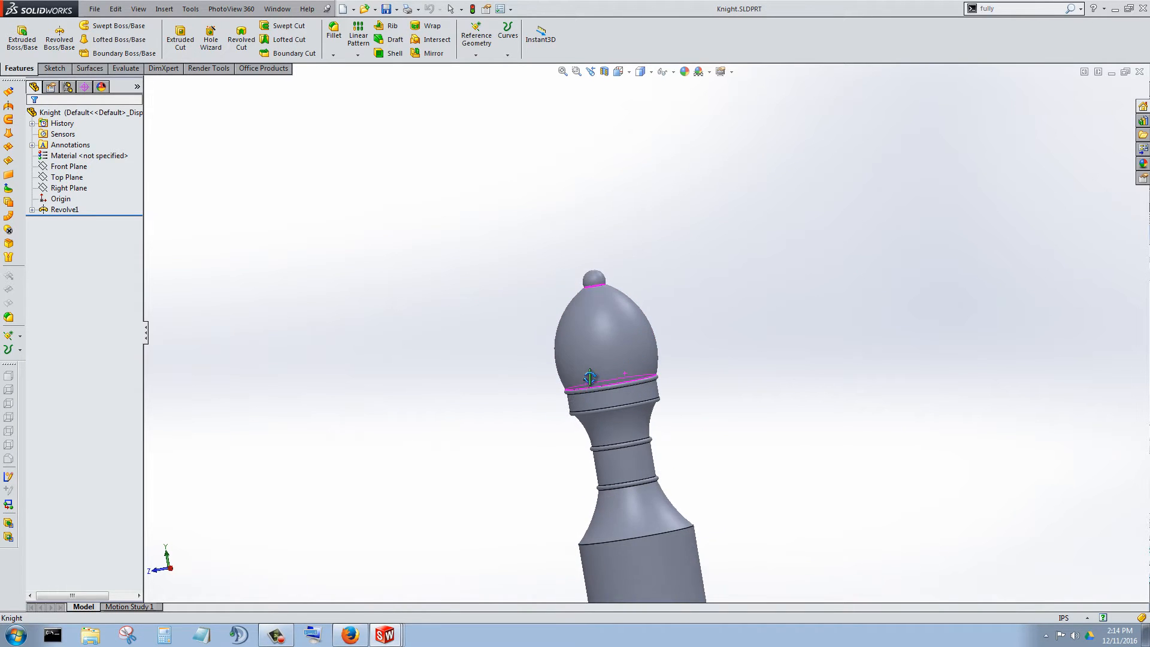
{"action": "scroll", "coordinate": [782, 444], "scroll_direction": "up", "scroll_amount": 4}
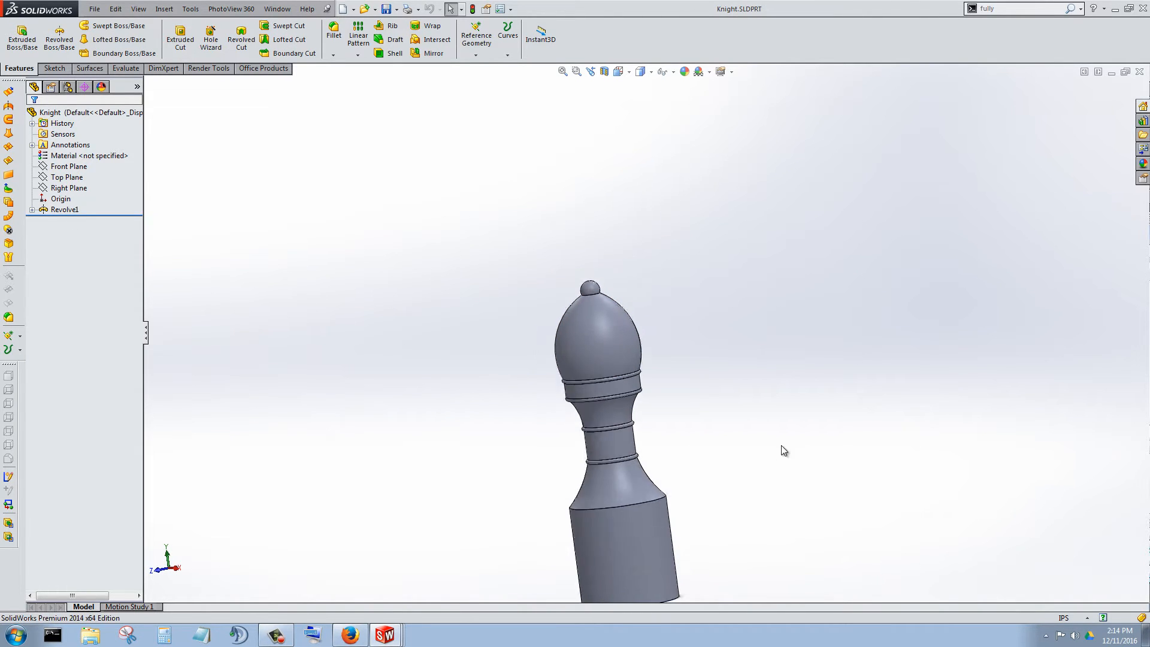
{"action": "scroll", "coordinate": [659, 375], "scroll_direction": "down", "scroll_amount": 3}
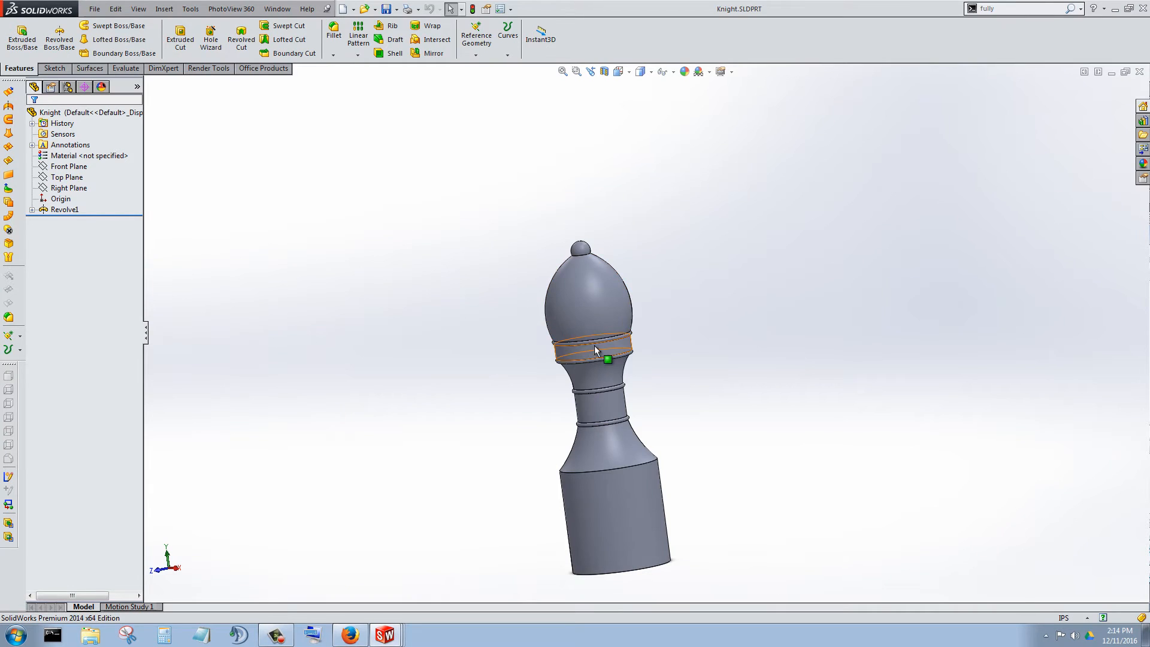
{"action": "middle_click_drag", "start_coordinate": [594, 345], "coordinate": [624, 343]}
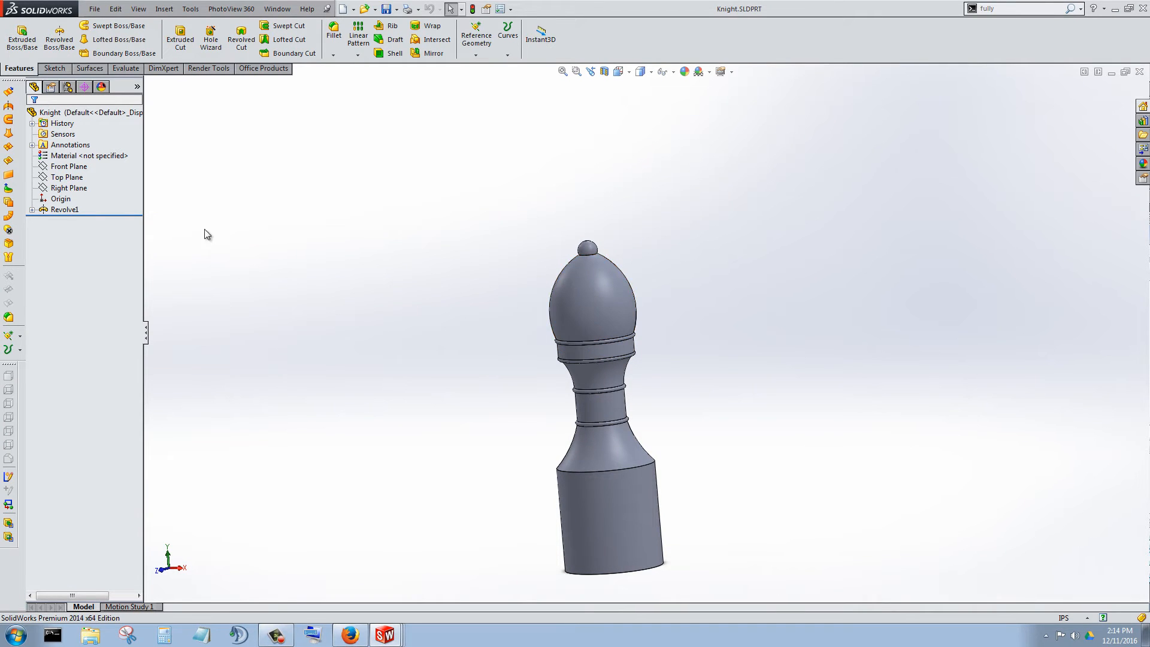
Open a new sketch on the Front Plane of the knight part, viewed normal to the plane.
{"action": "left_click", "coordinate": [622, 72]}
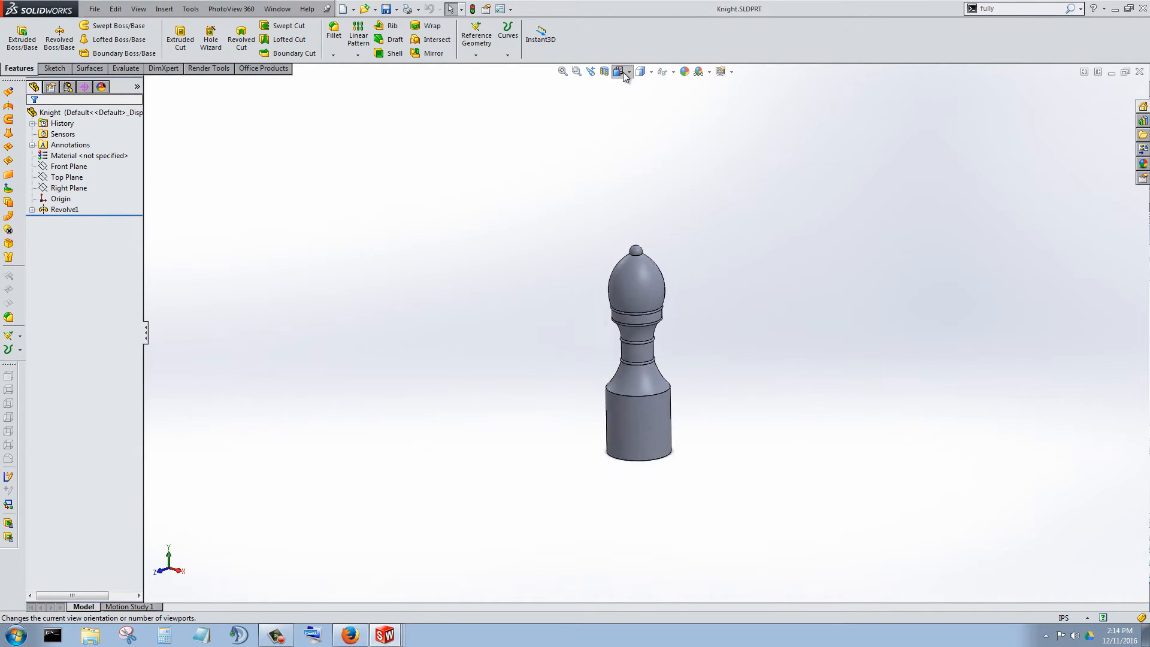
{"action": "left_click", "coordinate": [713, 324]}
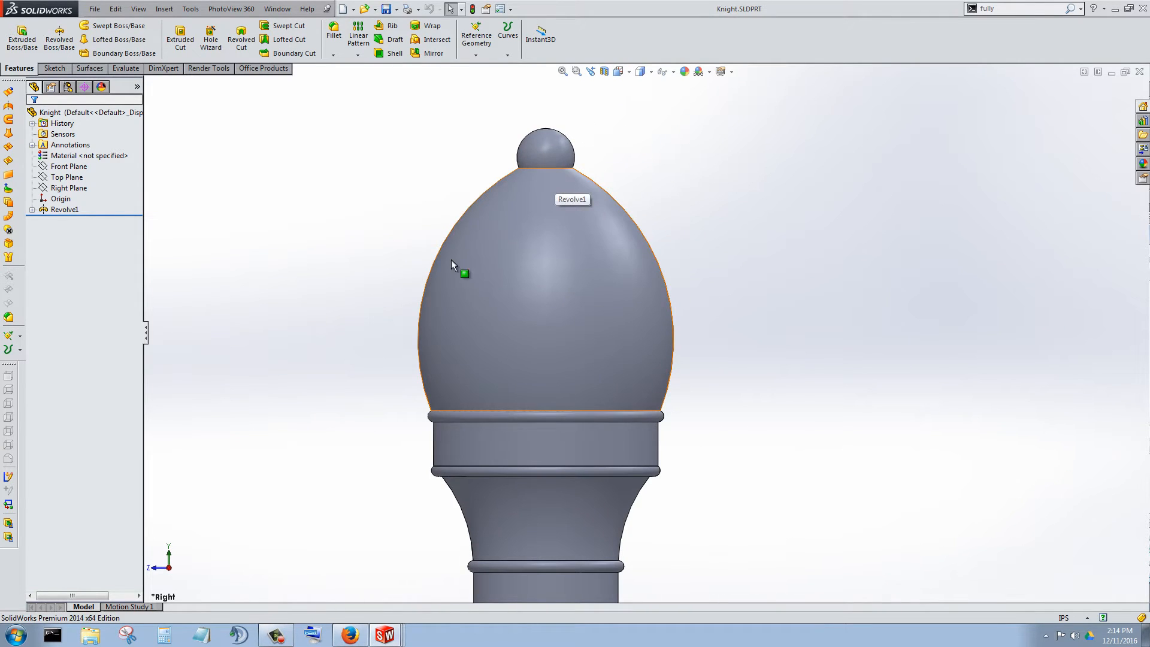
{"action": "scroll", "coordinate": [735, 311], "scroll_direction": "up", "scroll_amount": 8}
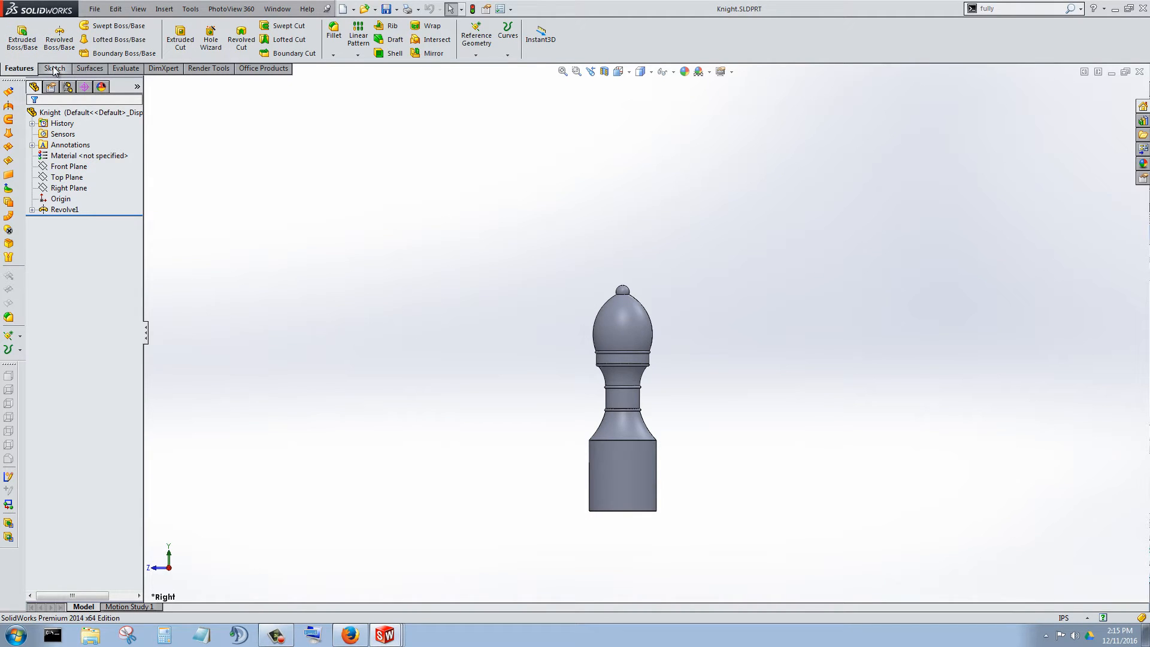
{"action": "left_click", "coordinate": [65, 168]}
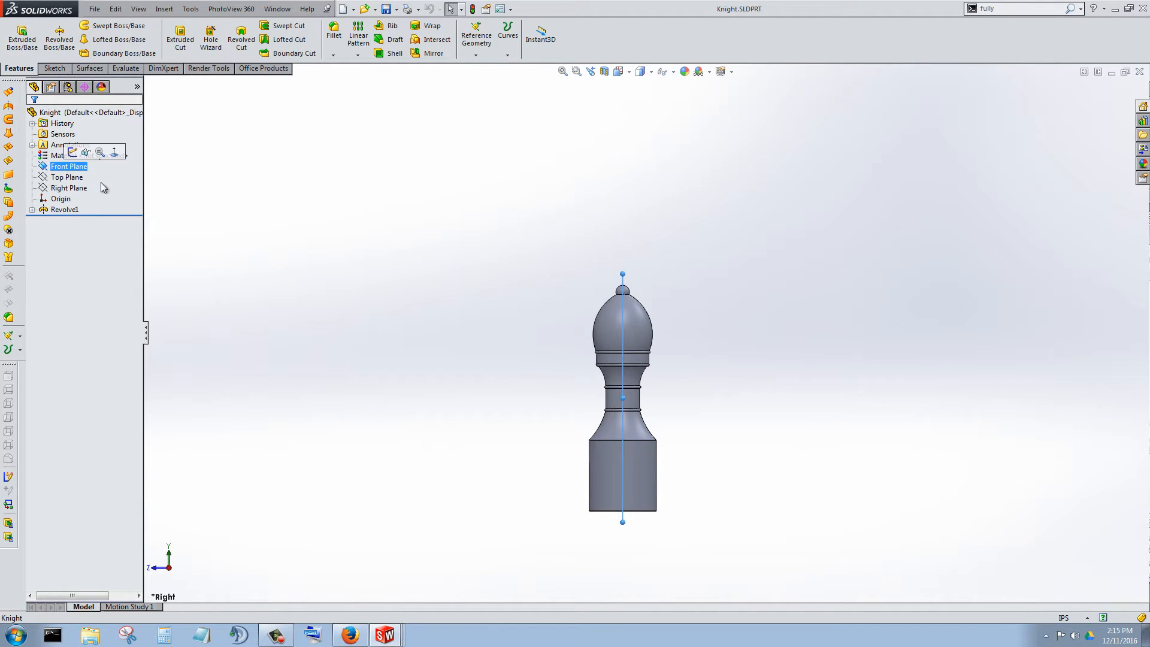
{"action": "middle_click_drag", "start_coordinate": [551, 329], "coordinate": [478, 374]}
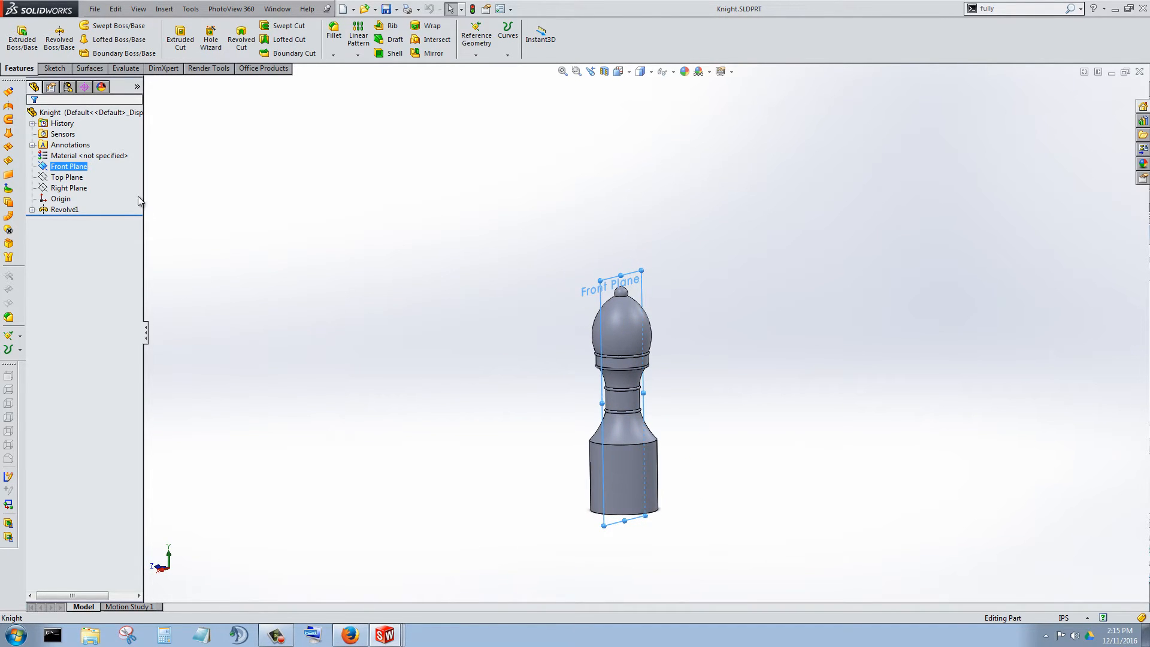
{"action": "right_click", "coordinate": [75, 169]}
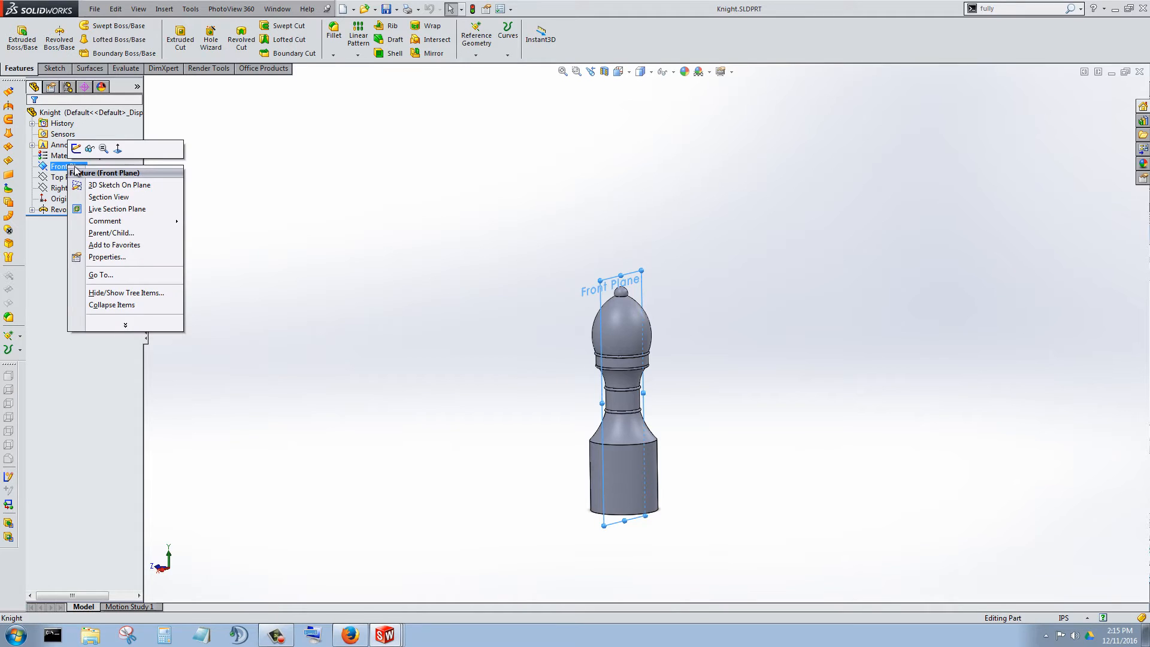
{"action": "left_click", "coordinate": [118, 150]}
{"action": "scroll", "coordinate": [476, 225], "scroll_direction": "up", "scroll_amount": 3}
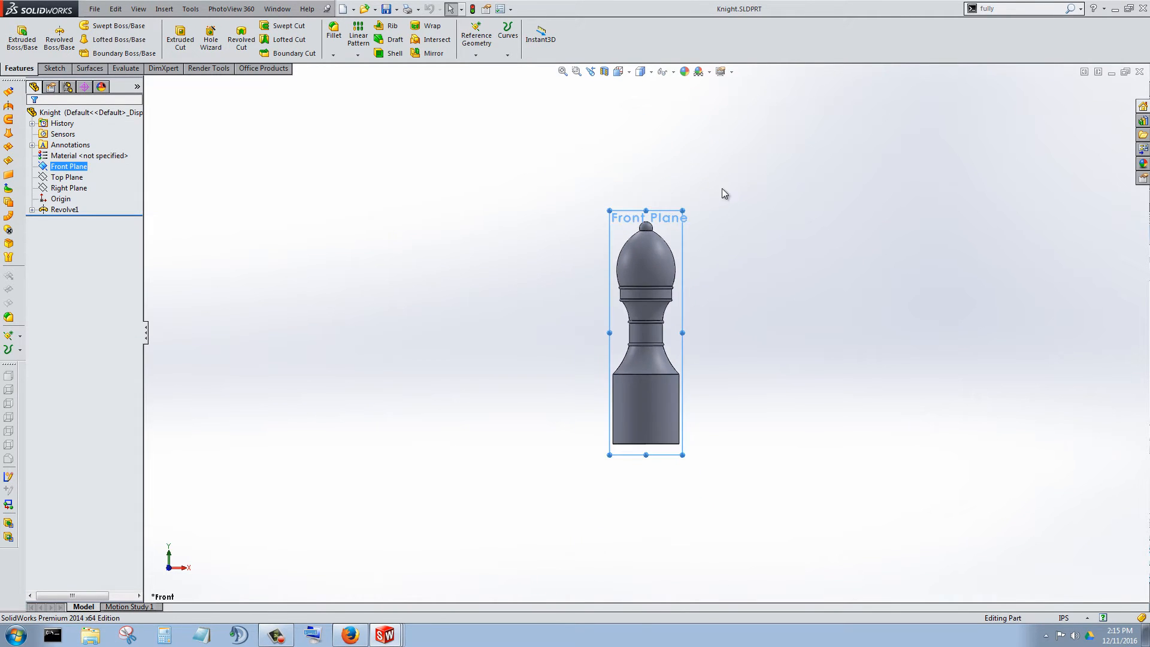
{"action": "scroll", "coordinate": [727, 187], "scroll_direction": "down", "scroll_amount": 2}
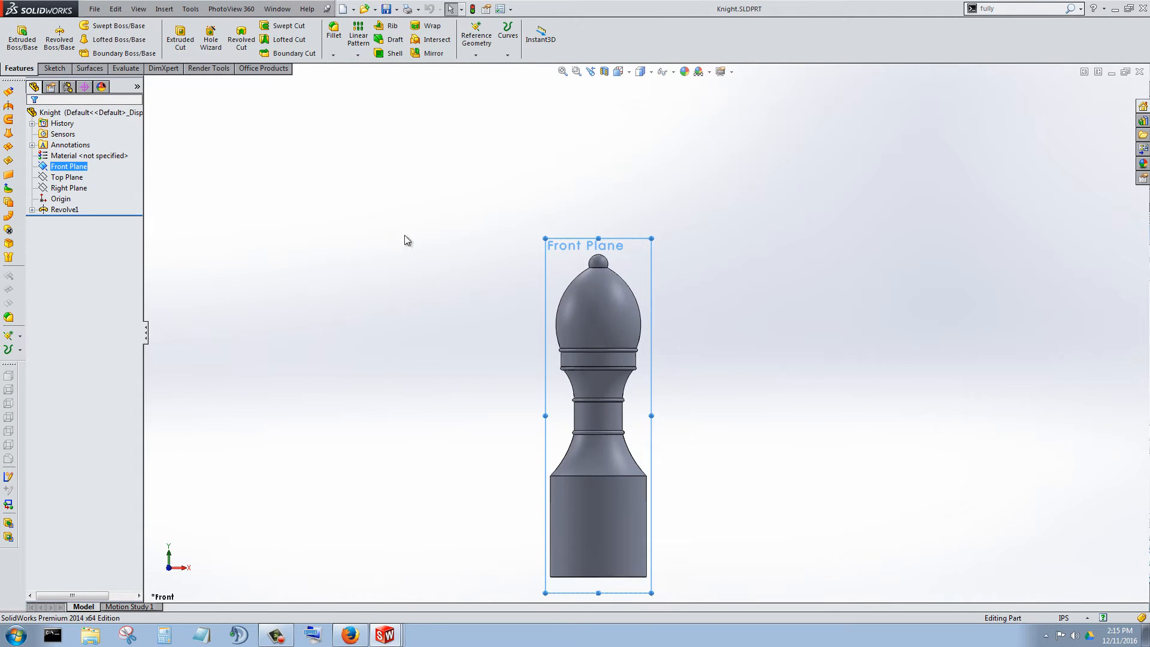
{"action": "left_click", "coordinate": [55, 68]}
{"action": "left_click", "coordinate": [17, 36]}
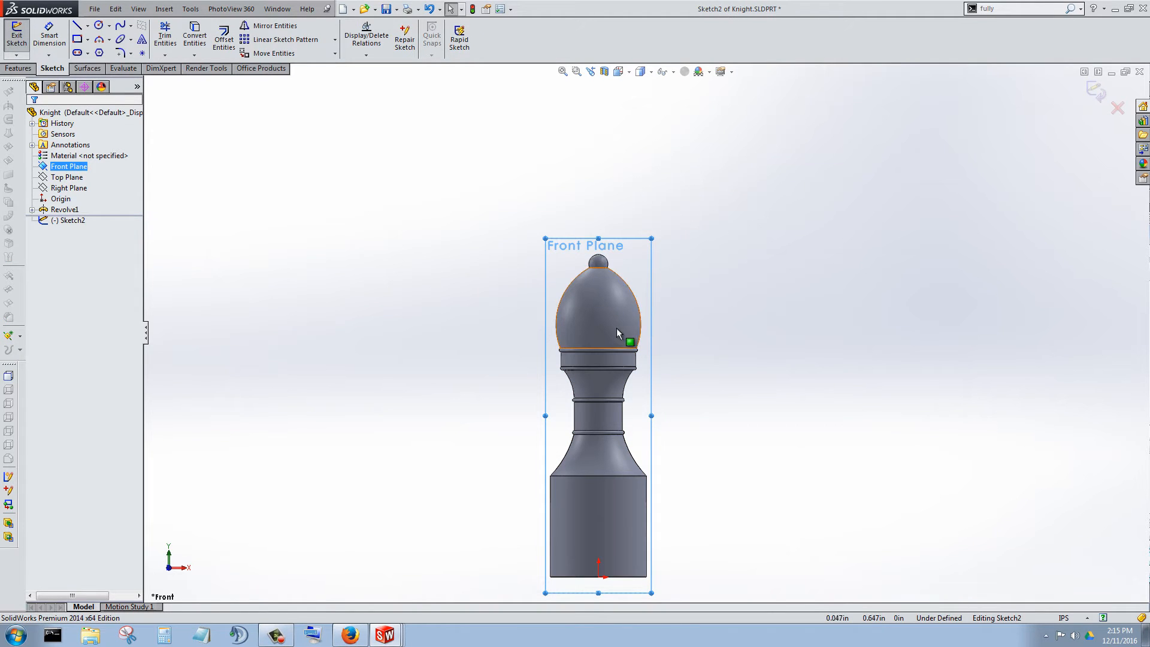
Sketch a corner rectangle about 0.301 by 0.209 in over the head, from its lower collar's edge to the level of the ball's base.
{"action": "scroll", "coordinate": [610, 292], "scroll_direction": "down", "scroll_amount": 4}
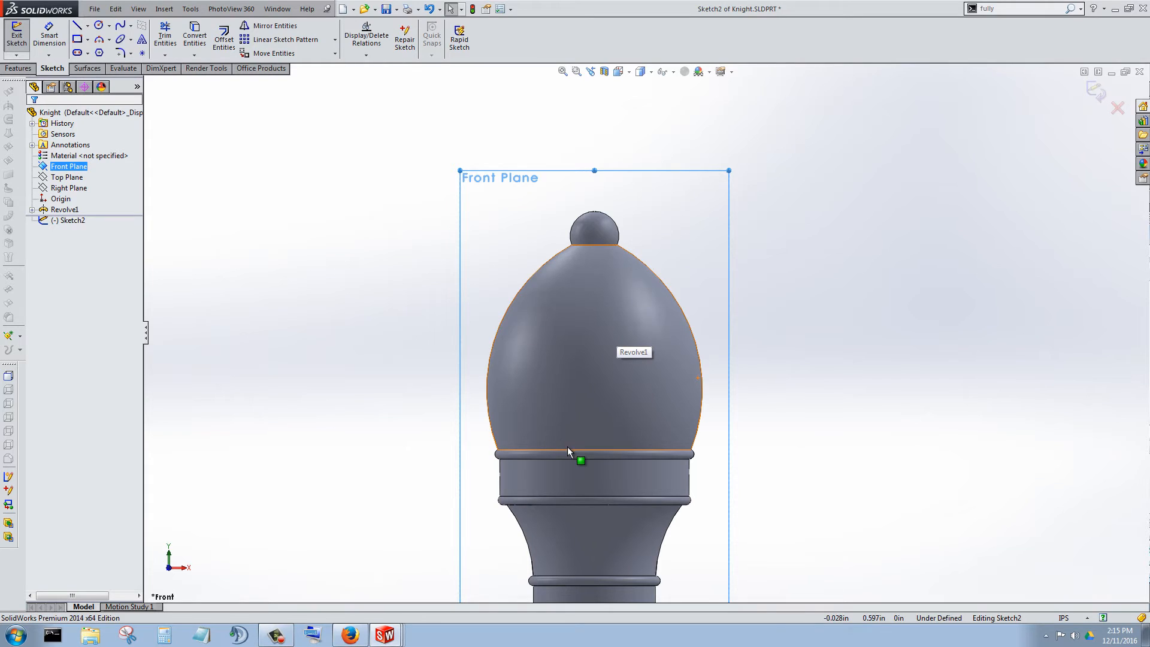
{"action": "left_click", "coordinate": [77, 40]}
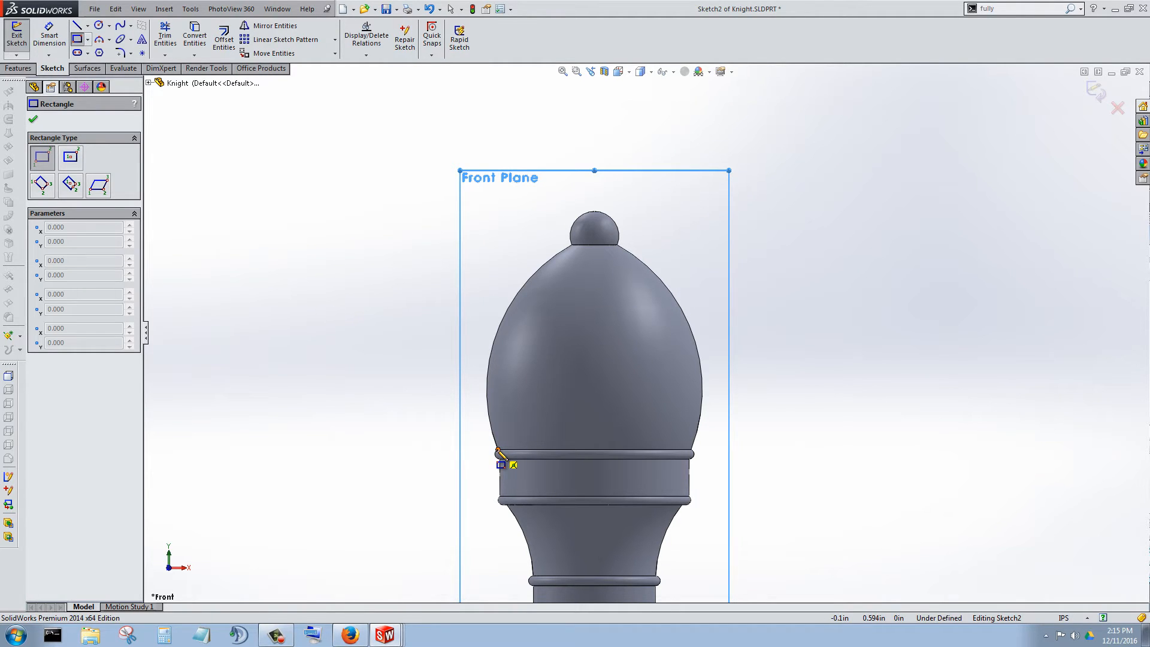
{"action": "mouse_move", "coordinate": [497, 450]}
{"action": "left_mouse_down"}
{"action": "mouse_move", "coordinate": [585, 291]}
{"action": "mouse_move", "coordinate": [816, 247]}
{"action": "mouse_move", "coordinate": [580, 252]}
{"action": "mouse_move", "coordinate": [792, 245]}
{"action": "left_mouse_up"}
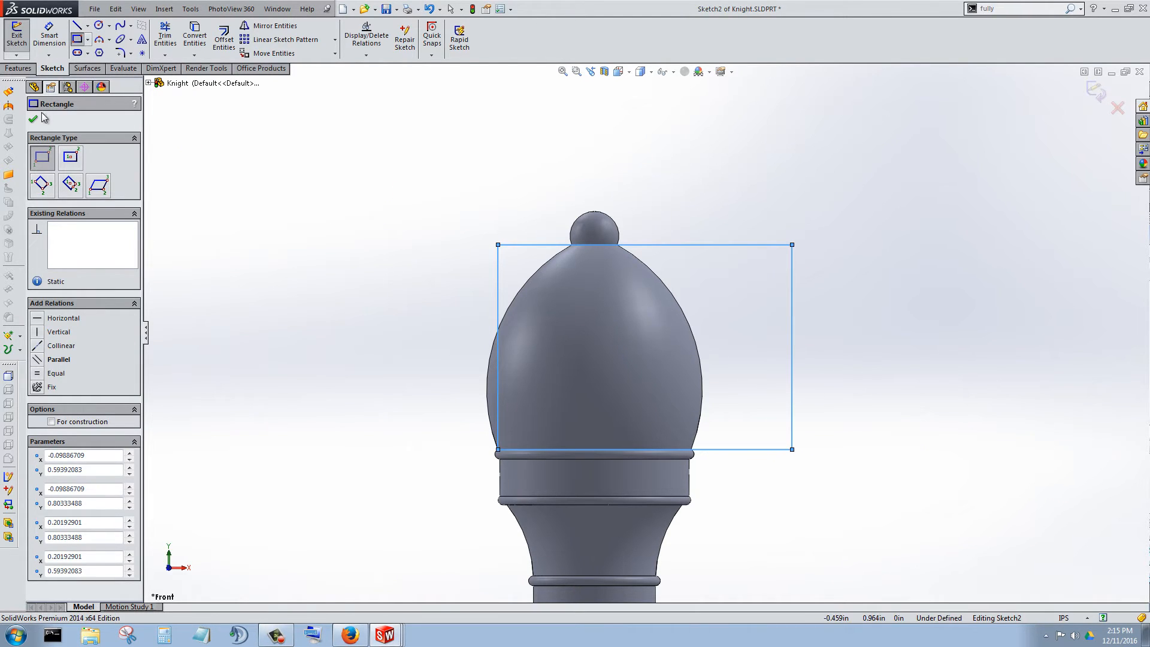
Round the rectangle's upper outer corner, beyond the head, with a 0.100 in sketch fillet.
{"action": "left_click", "coordinate": [120, 54]}
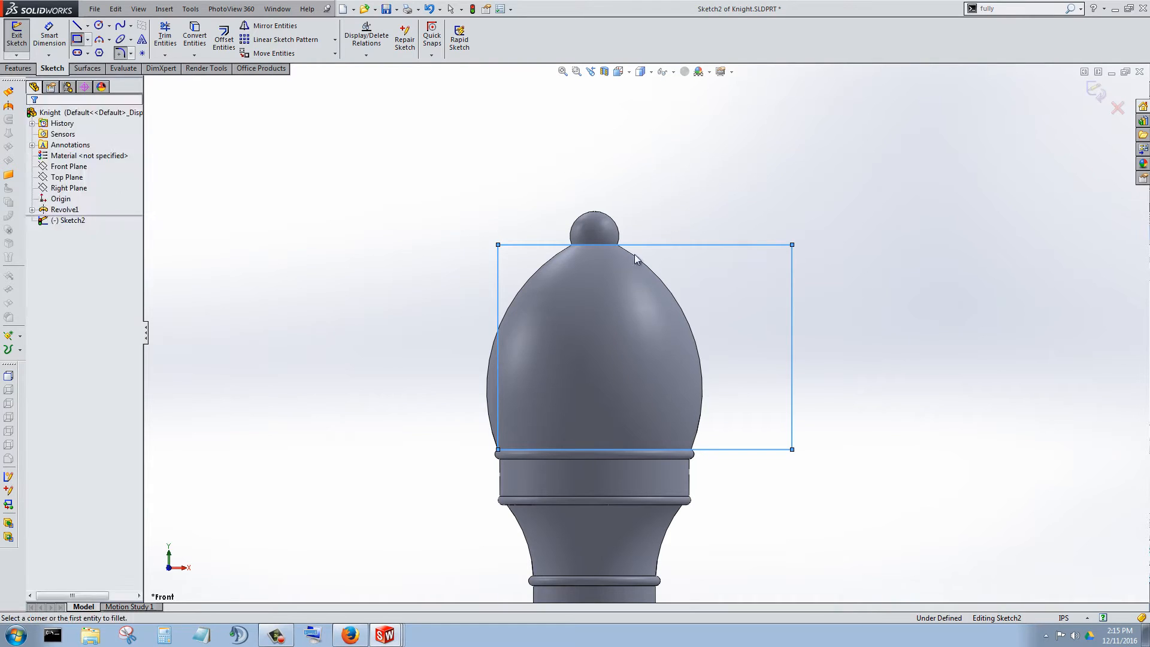
{"action": "left_click", "coordinate": [752, 245]}
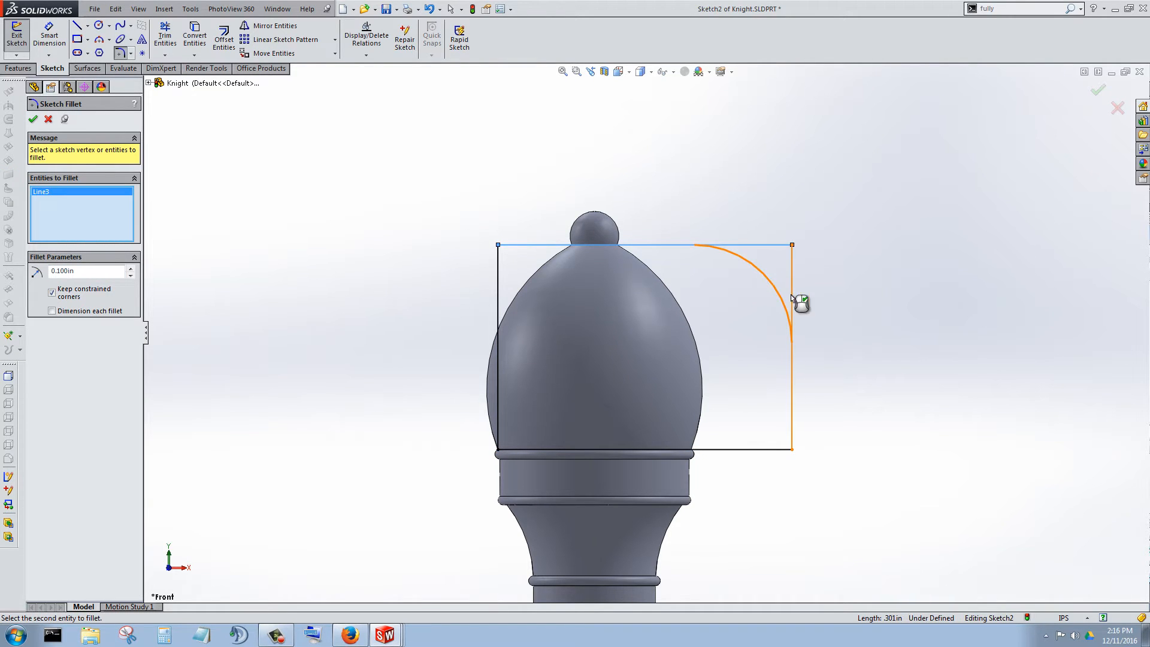
{"action": "left_click", "coordinate": [791, 294]}
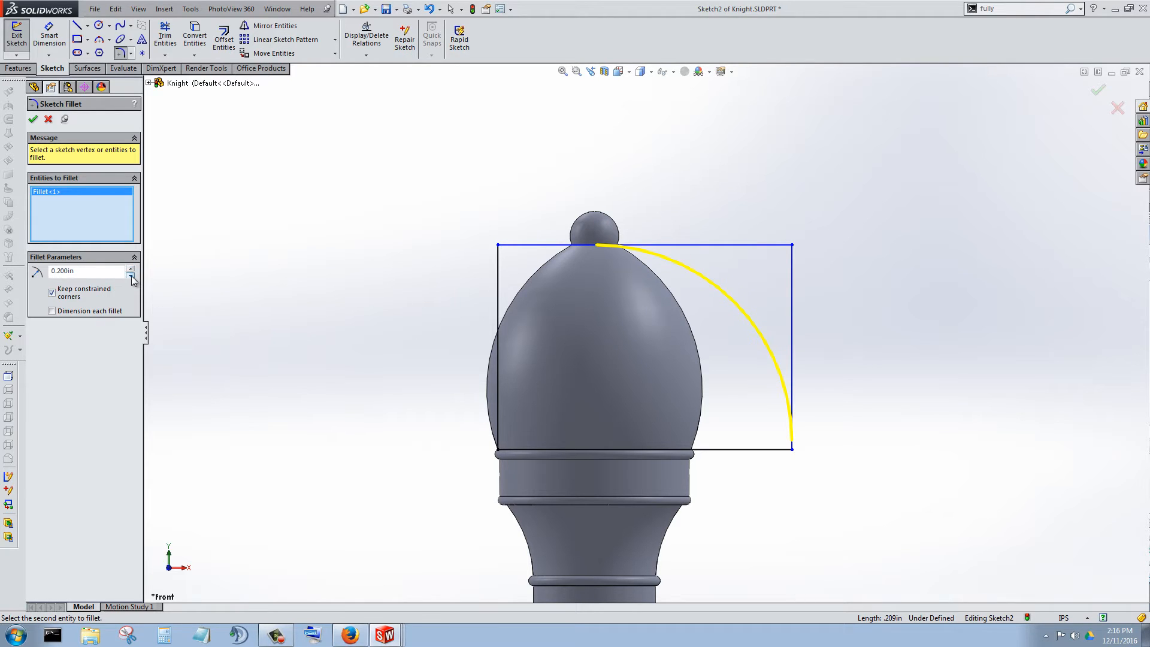
{"action": "left_click", "coordinate": [33, 119]}
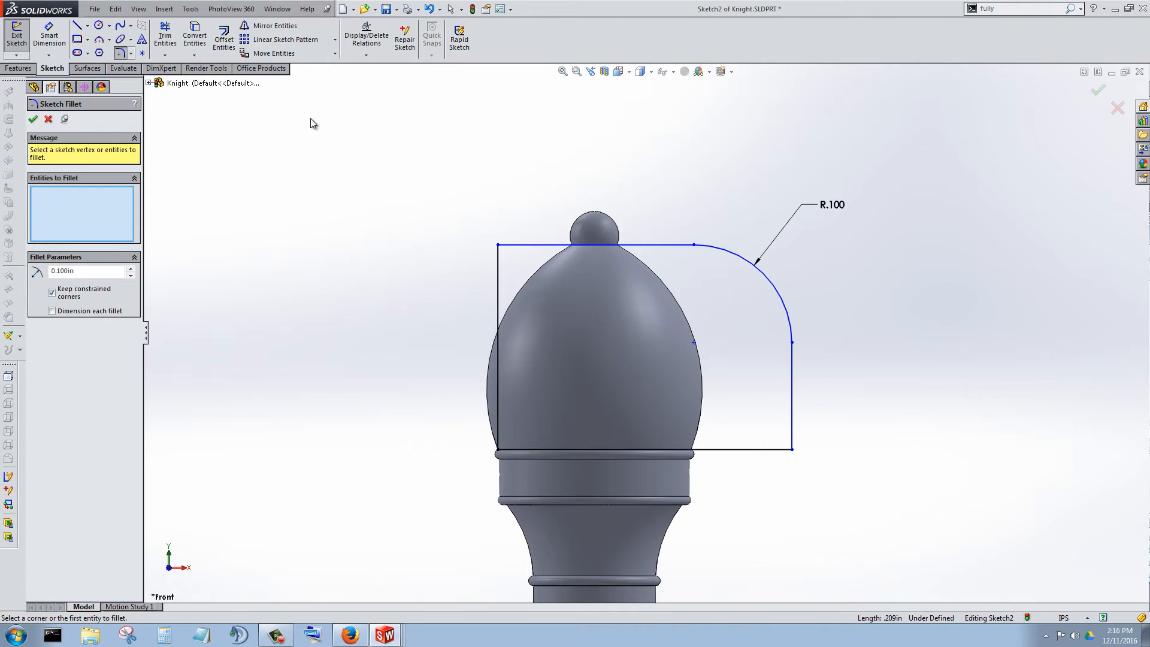
Round the rectangle's lower outer corner with a 0.050 in sketch fillet and close the fillet command.
{"action": "left_click", "coordinate": [756, 450]}
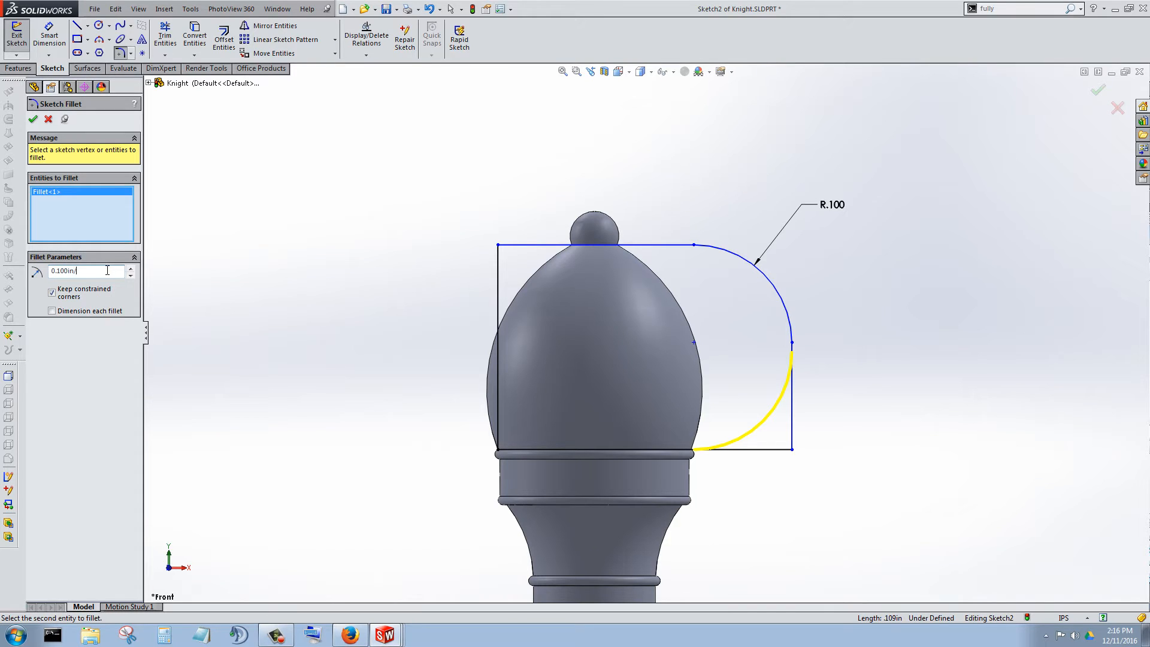
{"action": "key", "text": "Return"}
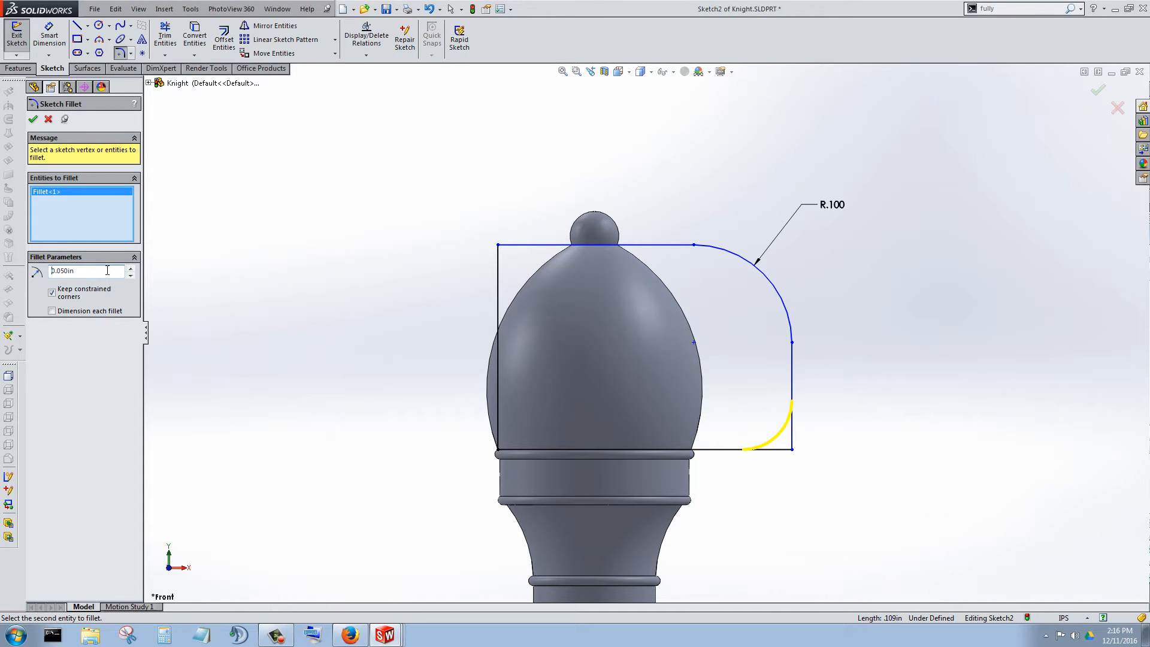
{"action": "left_click", "coordinate": [33, 120]}
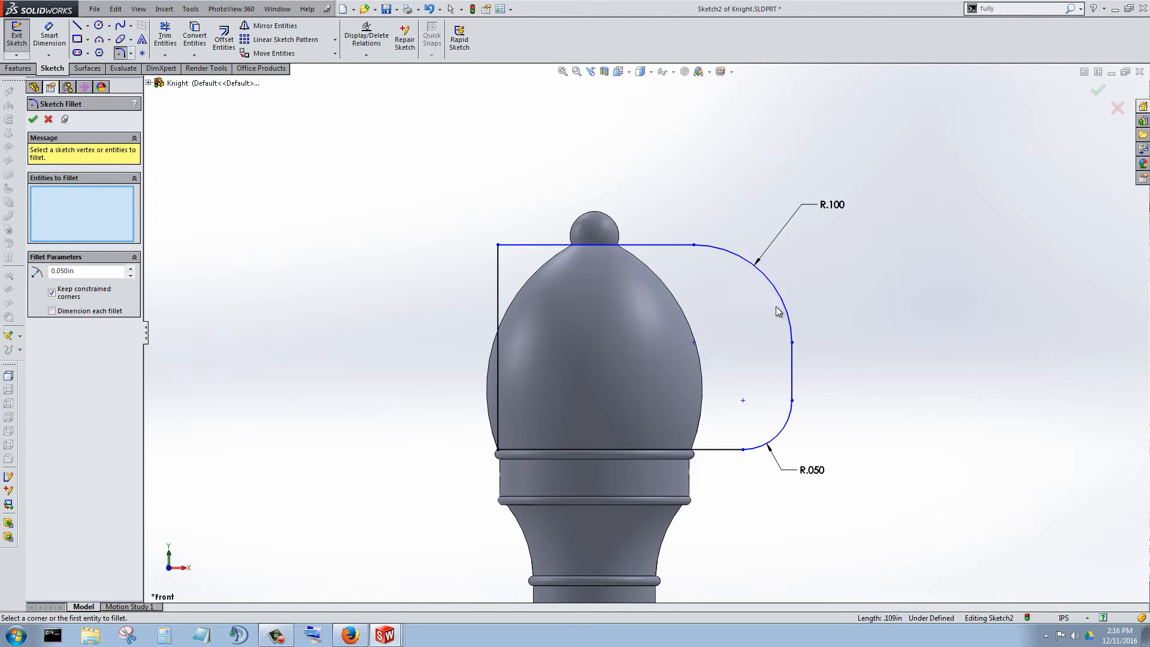
{"action": "left_click", "coordinate": [792, 370]}
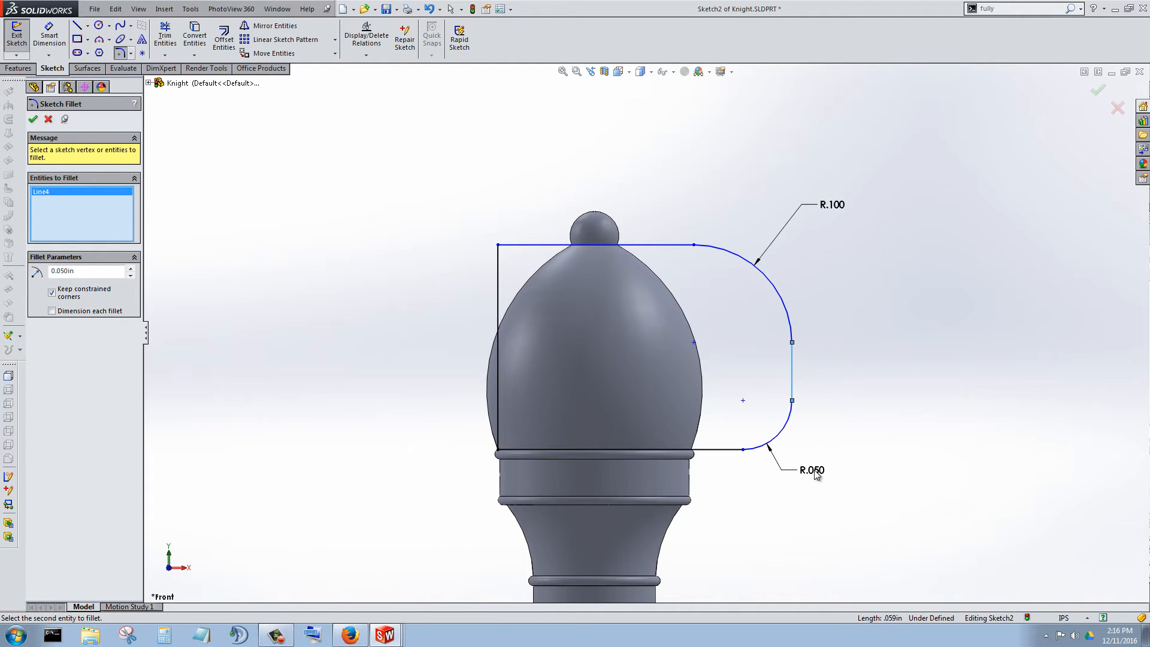
{"action": "left_click", "coordinate": [34, 120]}
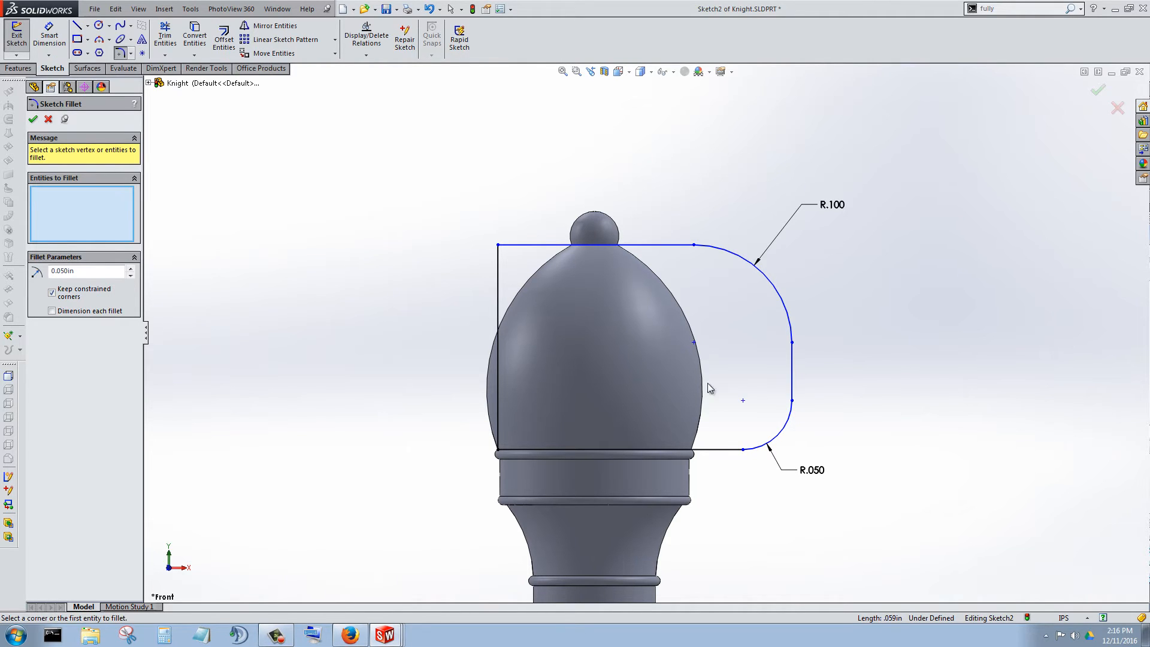
{"action": "left_click", "coordinate": [48, 120]}
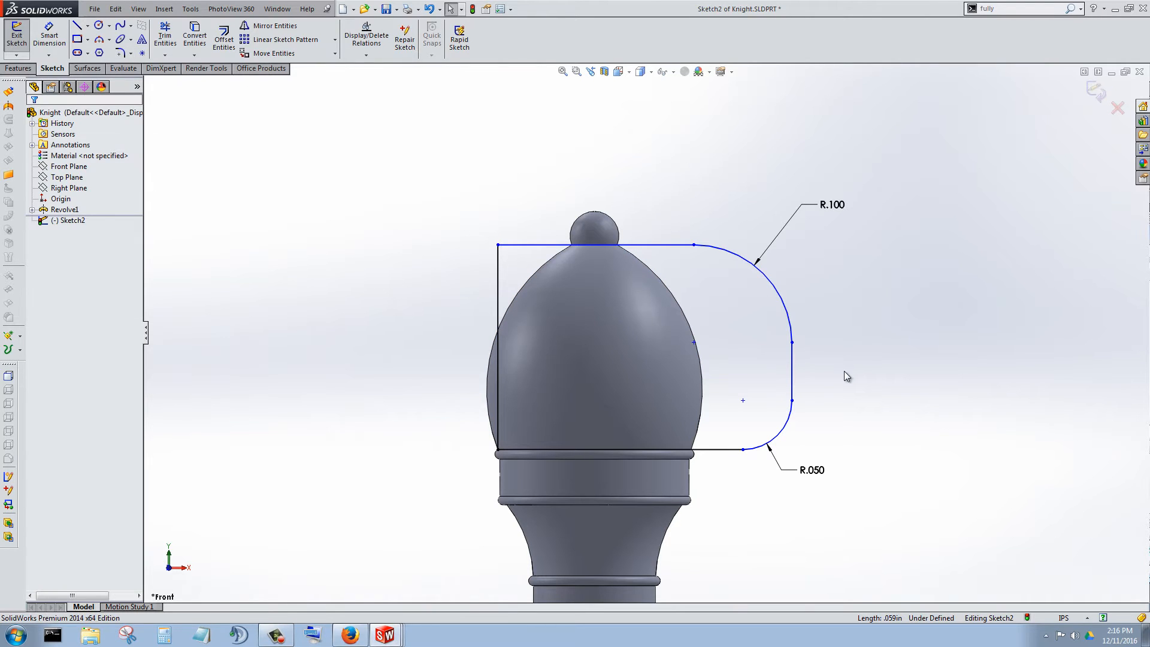
Try to reshape the profile by moving its short vertical edge outward and shifting the upper arc, and undo the arc's move.
{"action": "mouse_move", "coordinate": [904, 370]}
{"action": "left_mouse_down"}
{"action": "mouse_move", "coordinate": [786, 374]}
{"action": "mouse_move", "coordinate": [651, 360]}
{"action": "mouse_move", "coordinate": [818, 371]}
{"action": "left_mouse_up"}
{"action": "left_click", "coordinate": [789, 272]}
{"action": "mouse_move", "coordinate": [754, 293]}
{"action": "left_mouse_down"}
{"action": "mouse_move", "coordinate": [724, 314]}
{"action": "mouse_move", "coordinate": [804, 274]}
{"action": "mouse_move", "coordinate": [776, 293]}
{"action": "mouse_move", "coordinate": [792, 282]}
{"action": "left_mouse_up"}
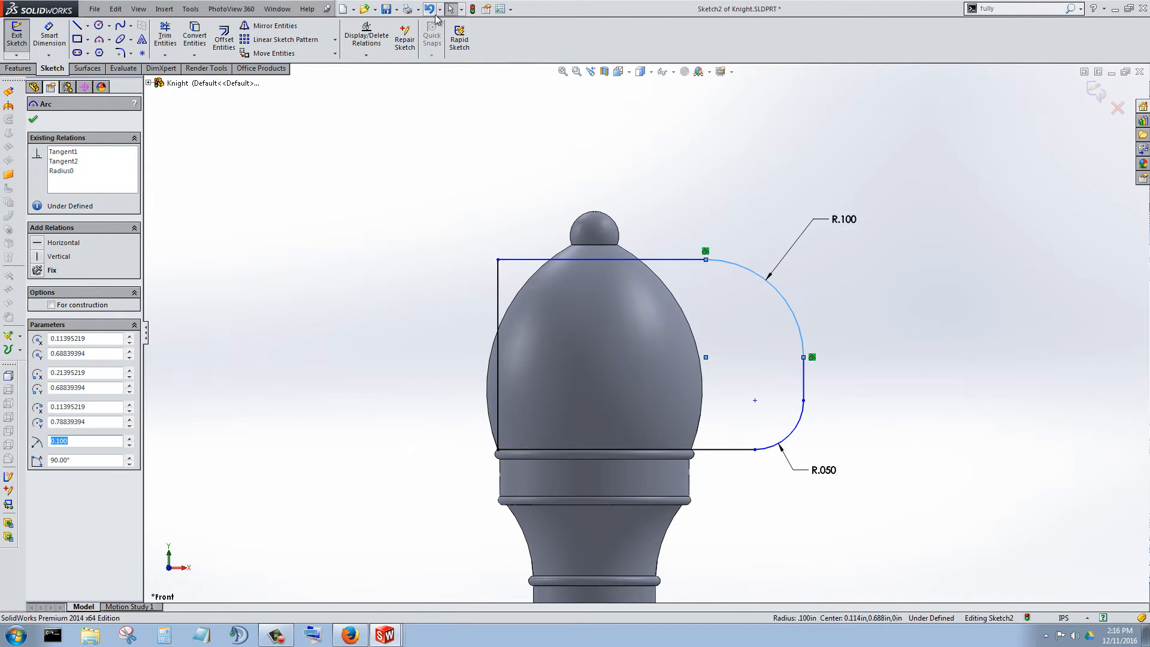
{"action": "left_click", "coordinate": [430, 10]}
Delete the upper fillet's radius dimension and stretch that arc outward and upward to a radius of about 0.345 in.
{"action": "left_click", "coordinate": [873, 207]}
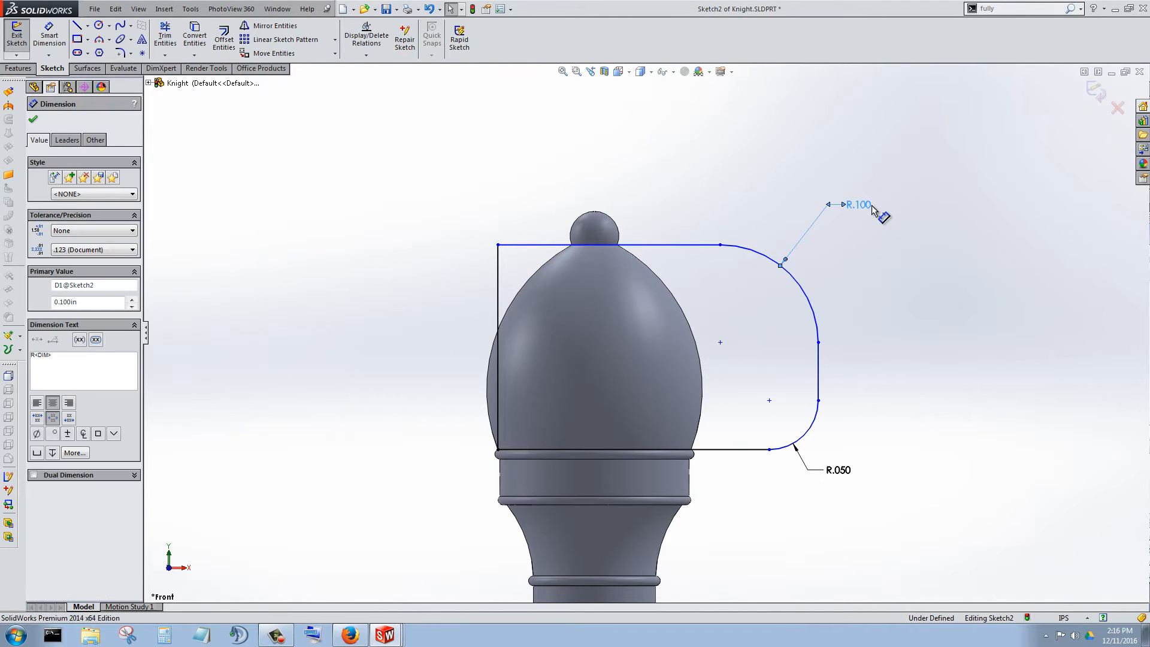
{"action": "key", "text": "Delete"}
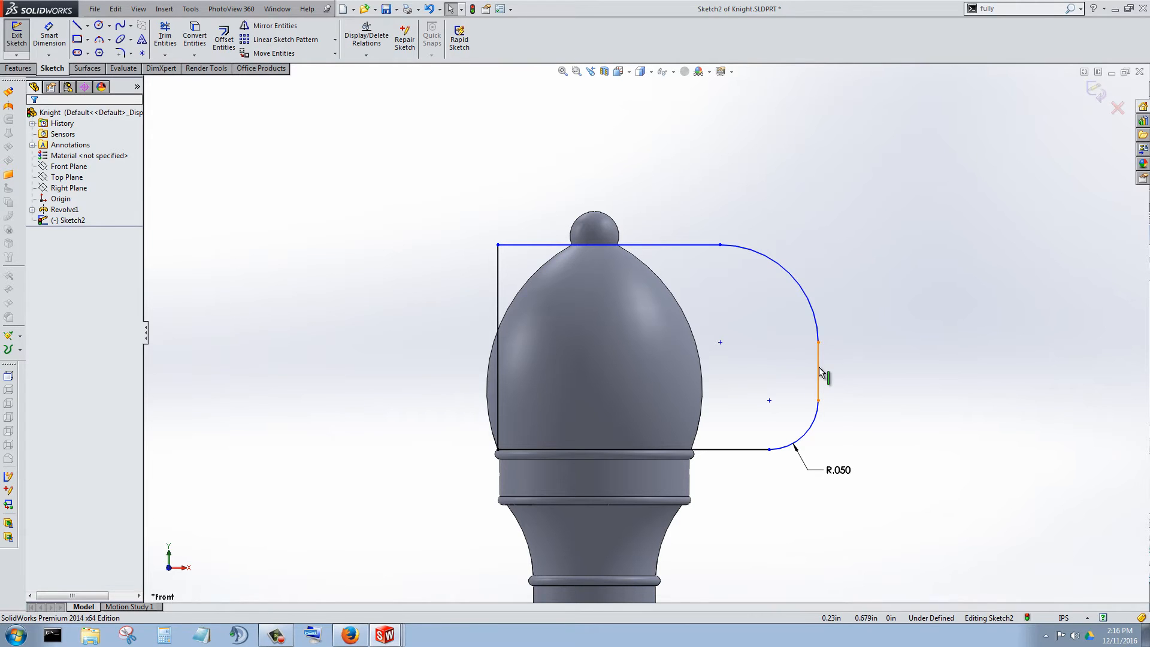
{"action": "mouse_move", "coordinate": [820, 372]}
{"action": "left_mouse_down"}
{"action": "mouse_move", "coordinate": [793, 378]}
{"action": "mouse_move", "coordinate": [895, 369]}
{"action": "mouse_move", "coordinate": [837, 381]}
{"action": "left_mouse_up"}
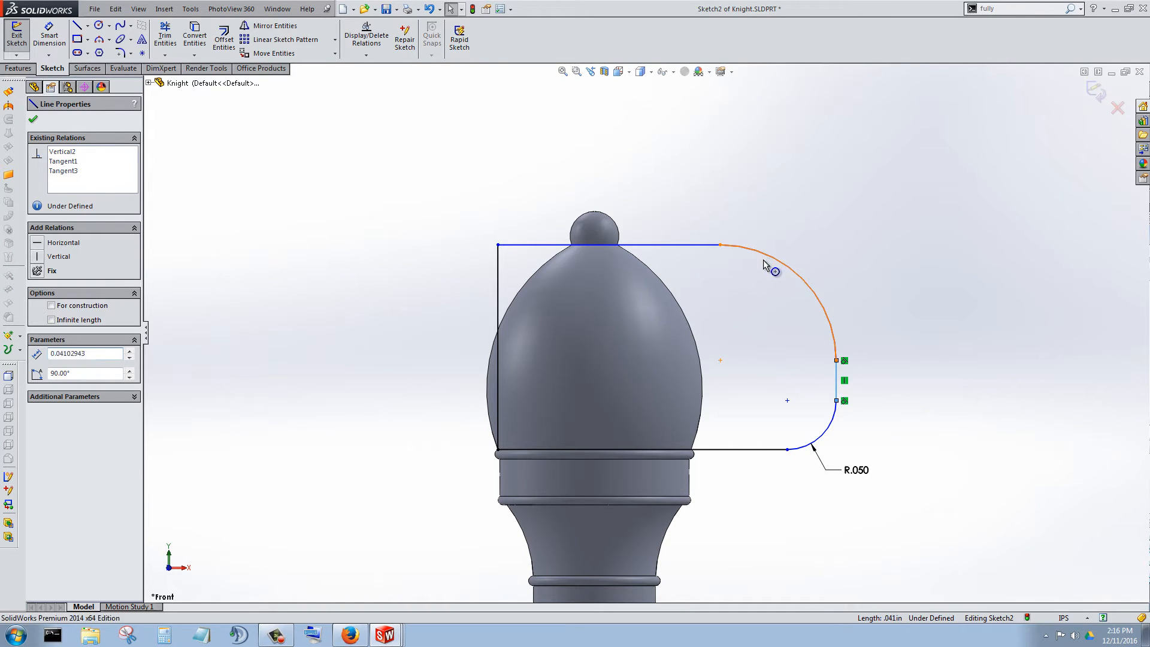
{"action": "left_click_drag", "start_coordinate": [767, 263], "coordinate": [766, 287]}
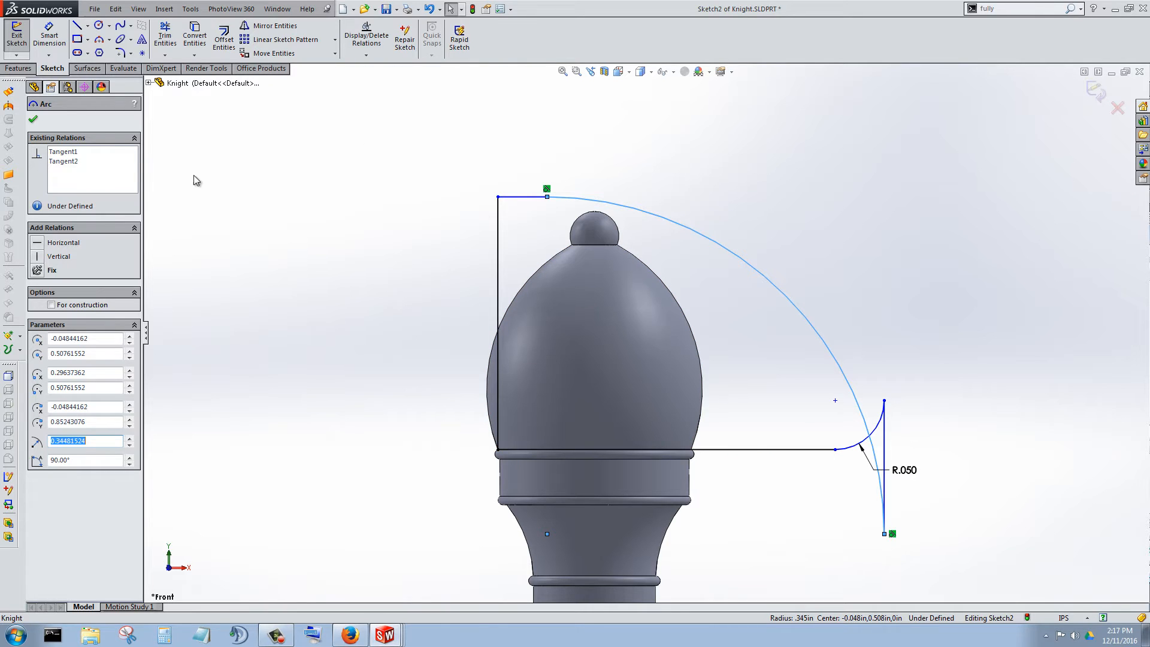
{"action": "left_click", "coordinate": [34, 119]}
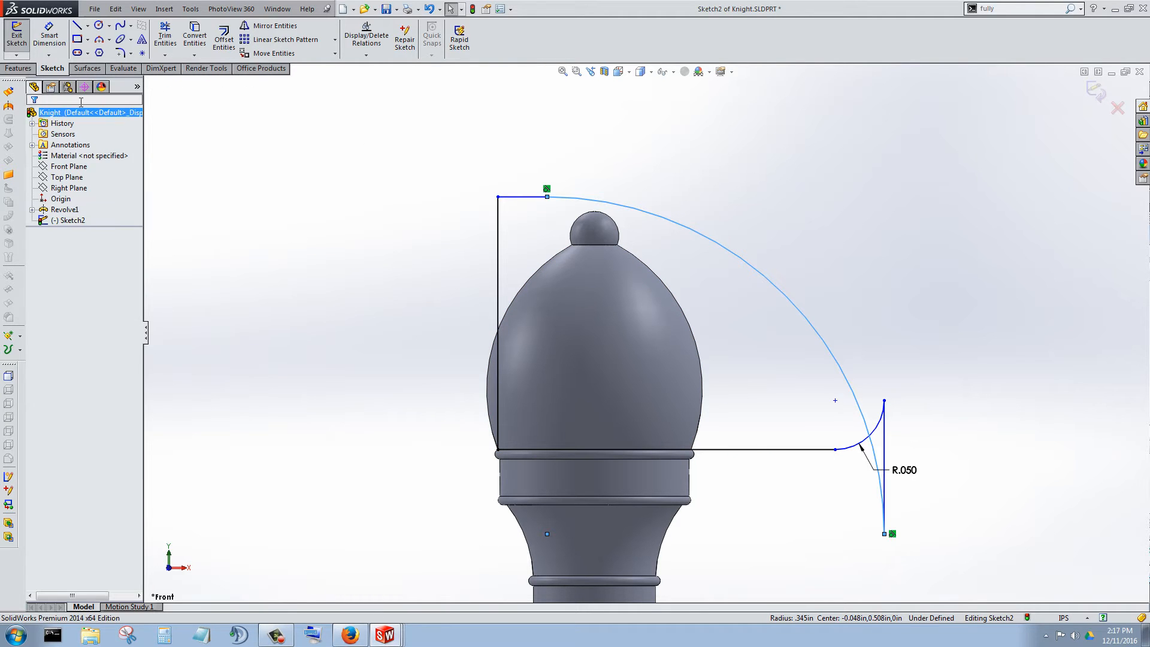
Trim off the ends of the large arc and lower fillet beyond their crossing, along with the vertical edge.
{"action": "left_click", "coordinate": [171, 45]}
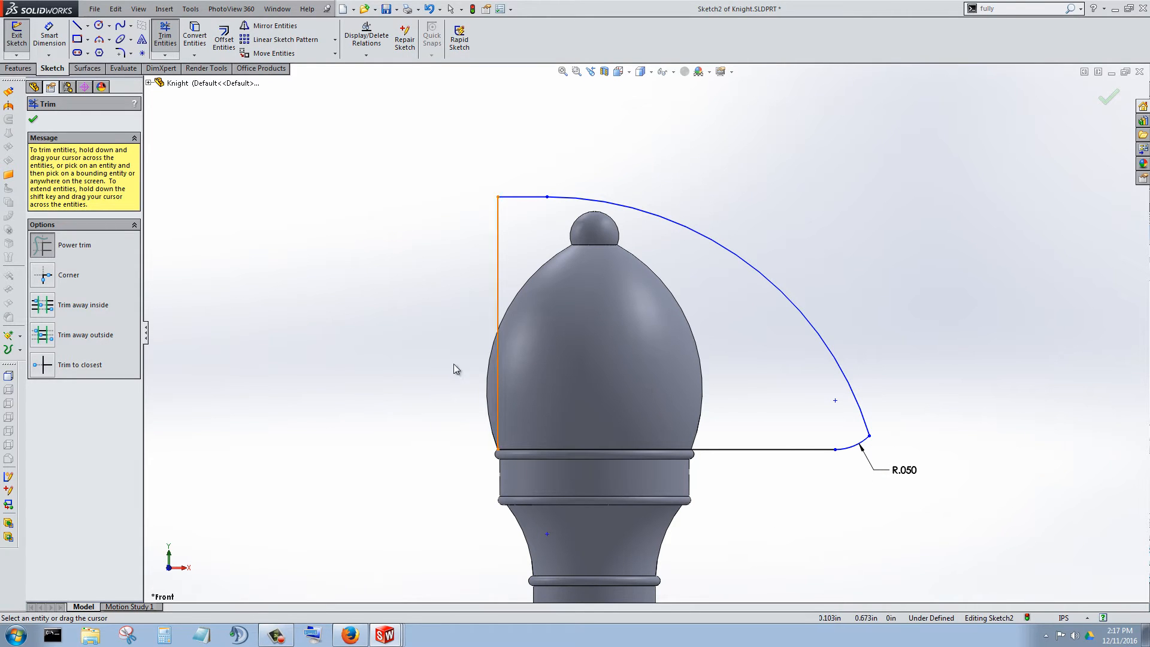
{"action": "left_click", "coordinate": [45, 121]}
Draw a horizontal line about 0.22 in long from the vertical edge to the large arc at the ball's base, and trim away the profile above it.
{"action": "key", "text": "l"}
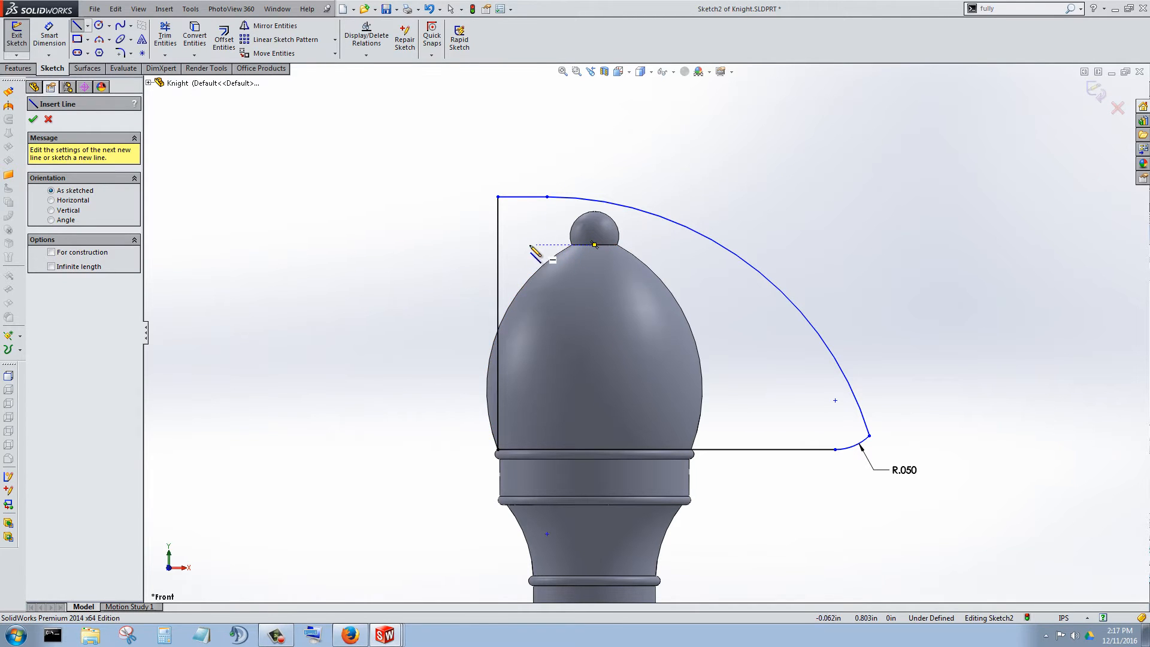
{"action": "left_click", "coordinate": [498, 244]}
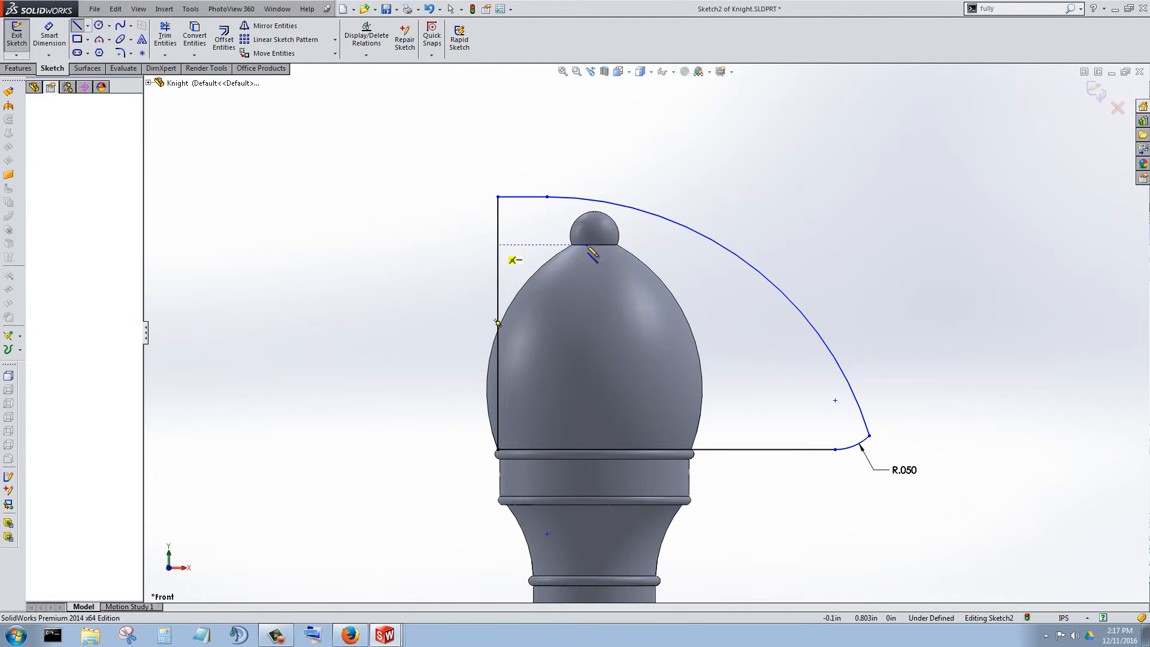
{"action": "left_click", "coordinate": [720, 245]}
{"action": "key", "text": "Escape"}
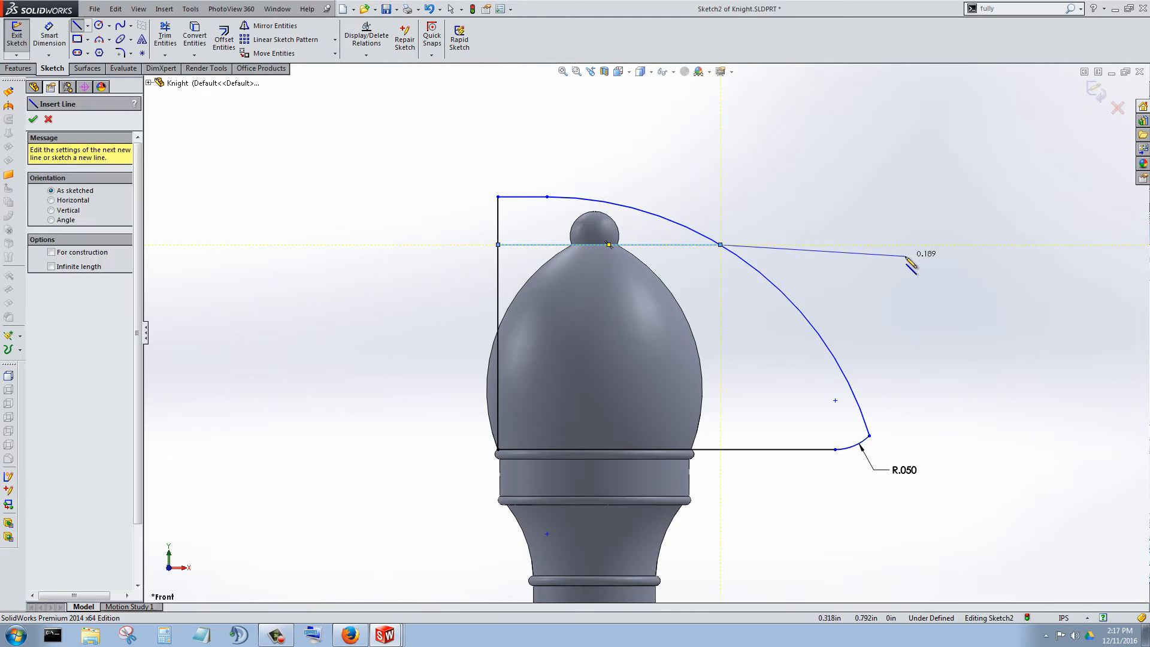
{"action": "left_click", "coordinate": [166, 37]}
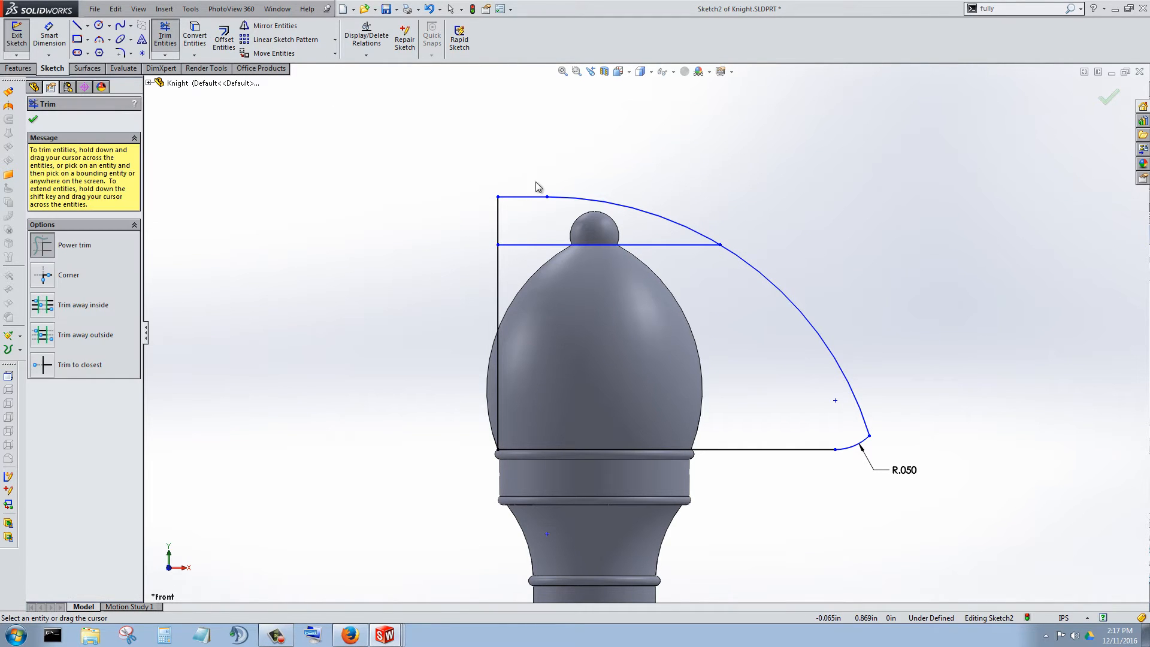
{"action": "left_click", "coordinate": [644, 207]}
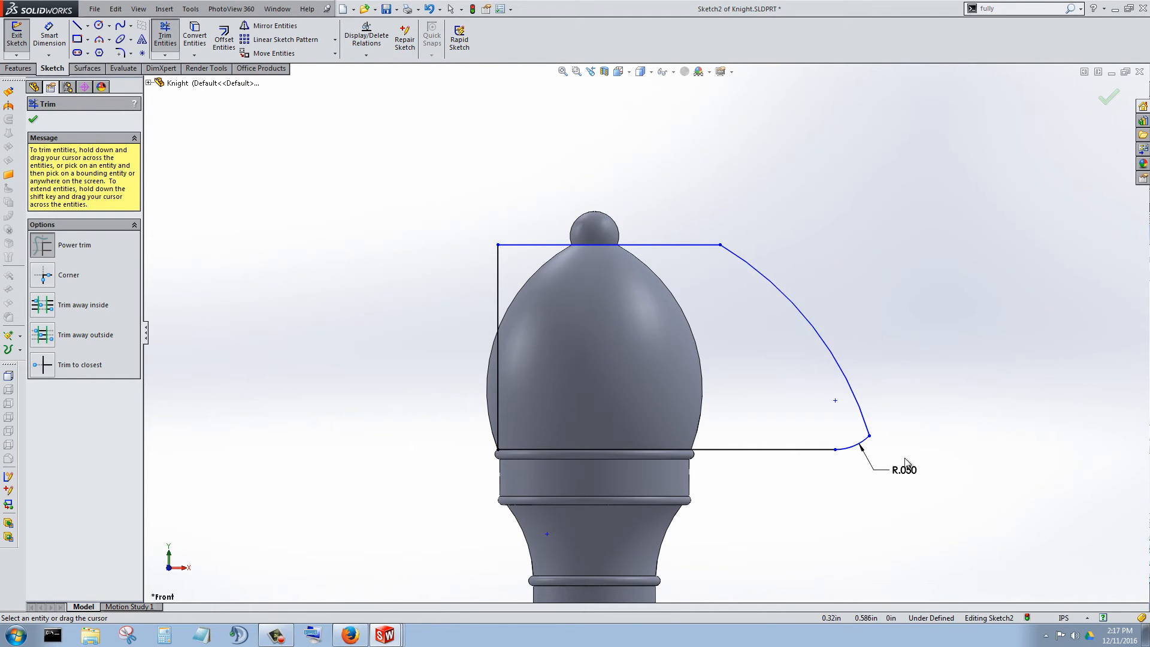
{"action": "scroll", "coordinate": [706, 369], "scroll_direction": "up", "scroll_amount": 3}
{"action": "scroll", "coordinate": [702, 359], "scroll_direction": "down", "scroll_amount": 4}
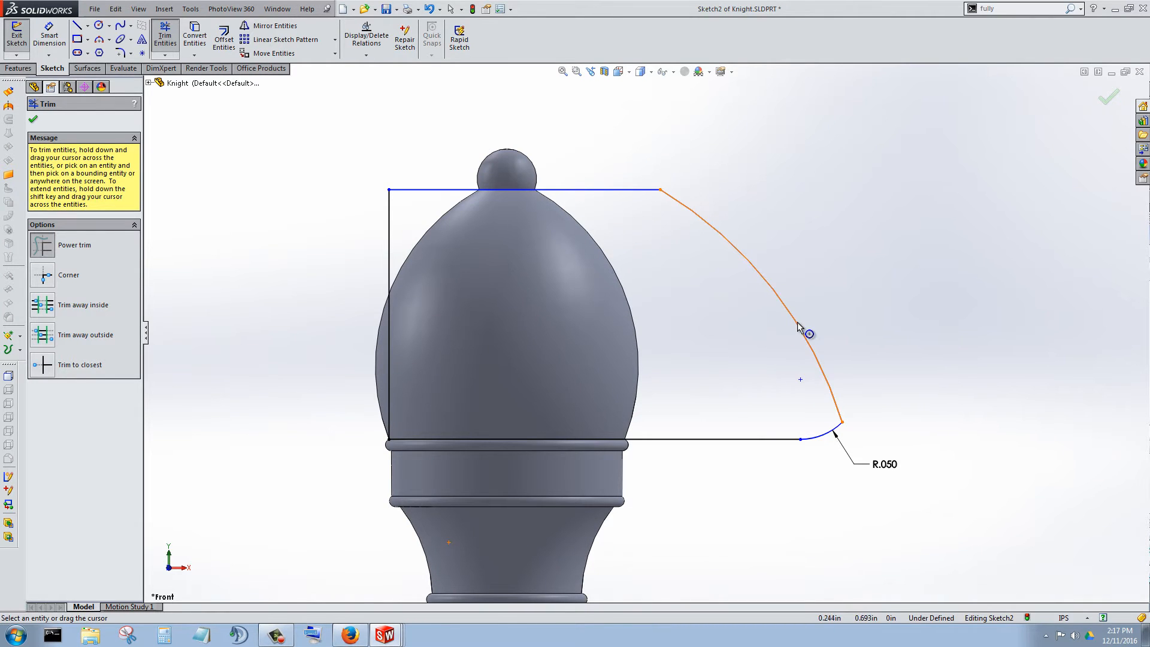
Close the trim and examine the profile over the bishop's head, including its lower corner at the collar.
{"action": "left_click", "coordinate": [34, 121]}
{"action": "scroll", "coordinate": [702, 335], "scroll_direction": "up", "scroll_amount": 3}
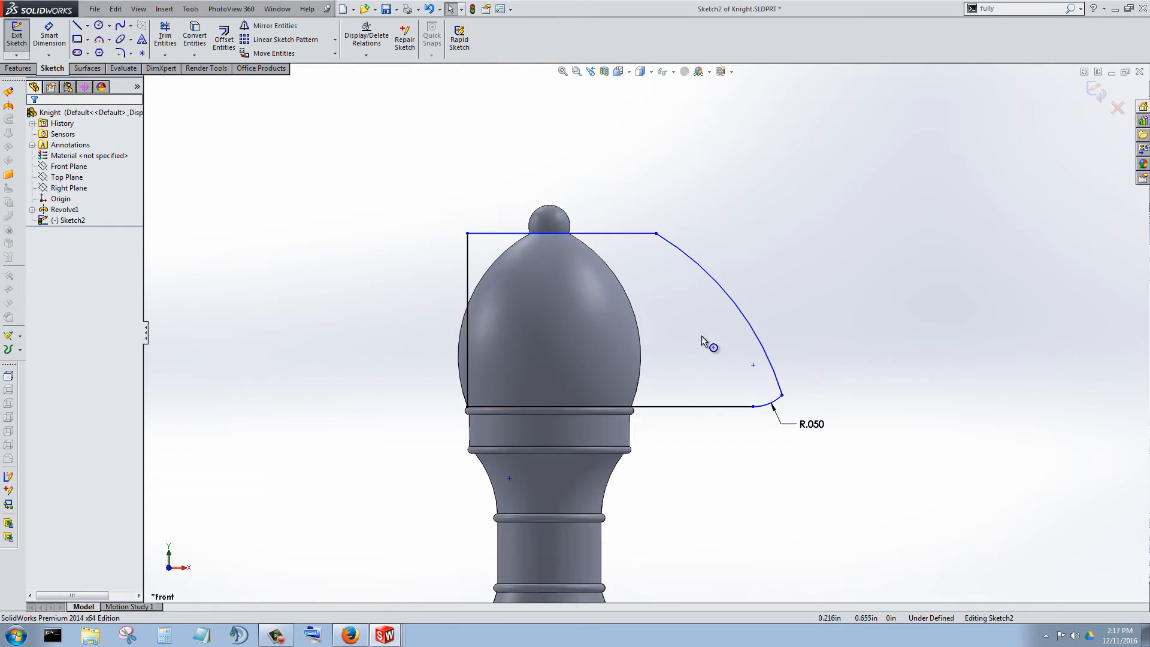
{"action": "scroll", "coordinate": [698, 330], "scroll_direction": "down", "scroll_amount": 3}
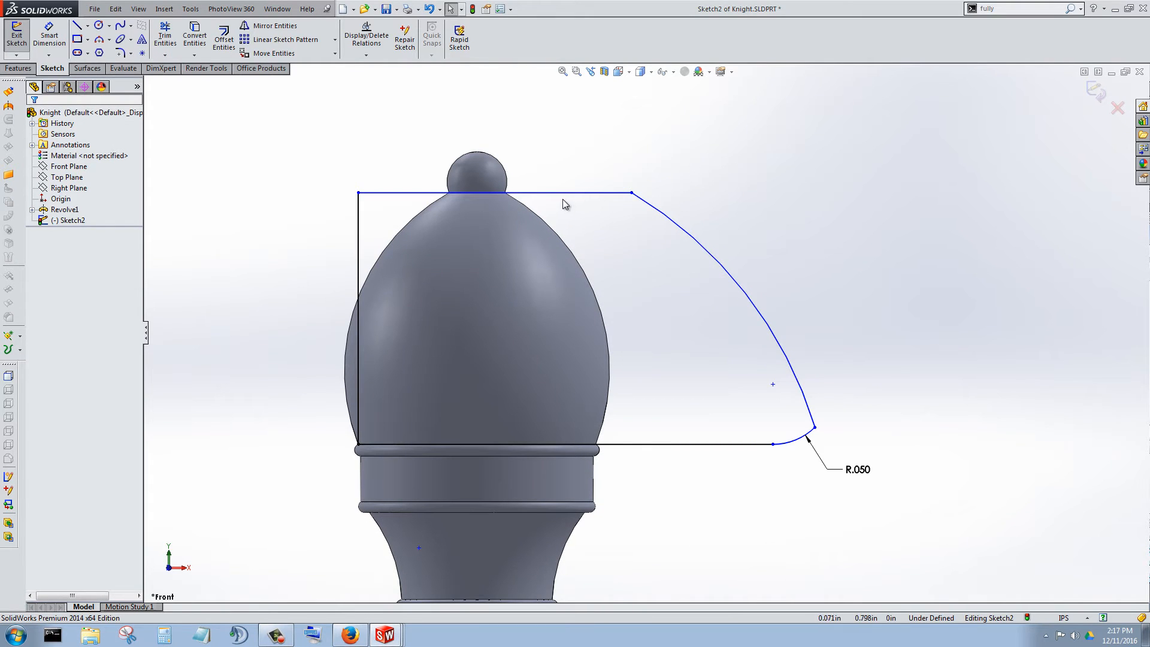
{"action": "scroll", "coordinate": [743, 352], "scroll_direction": "up", "scroll_amount": 3}
{"action": "scroll", "coordinate": [647, 342], "scroll_direction": "down", "scroll_amount": 2}
{"action": "scroll", "coordinate": [700, 366], "scroll_direction": "down", "scroll_amount": 1}
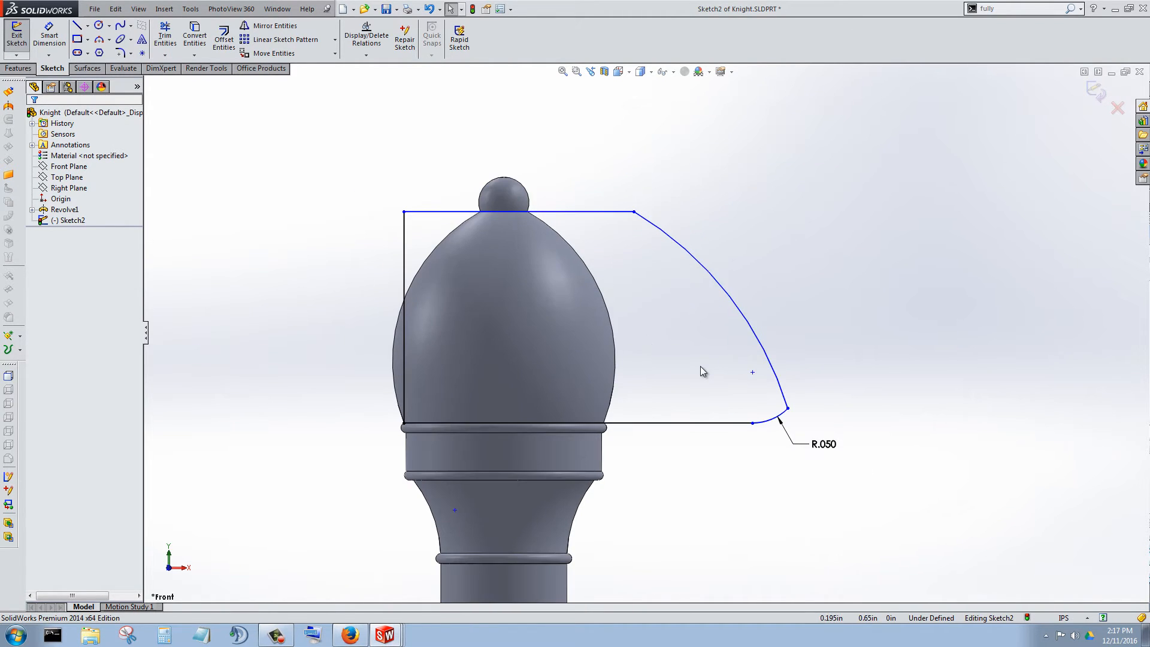
{"action": "scroll", "coordinate": [699, 366], "scroll_direction": "up", "scroll_amount": 1}
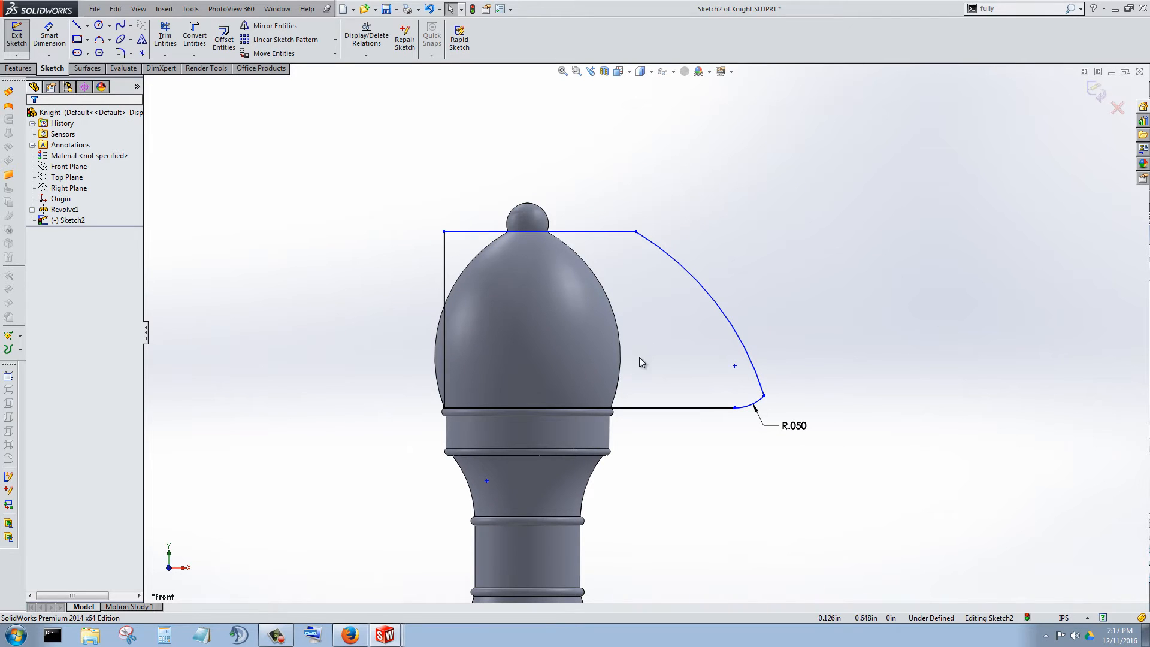
{"action": "scroll", "coordinate": [653, 379], "scroll_direction": "up", "scroll_amount": 1}
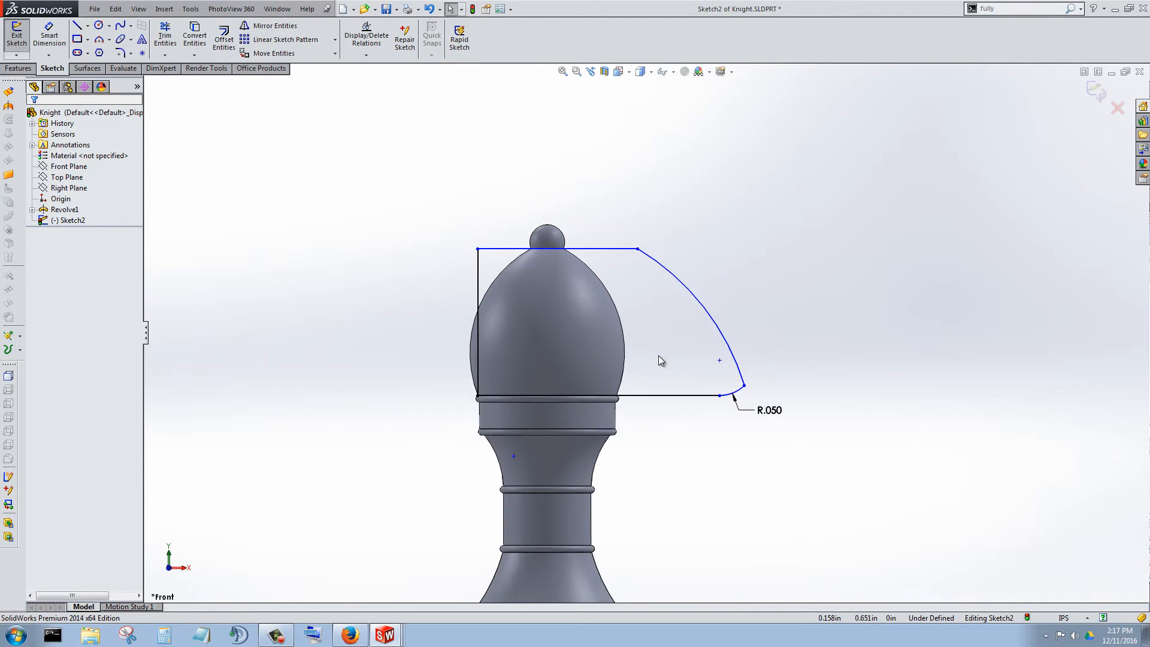
{"action": "scroll", "coordinate": [657, 356], "scroll_direction": "down", "scroll_amount": 2}
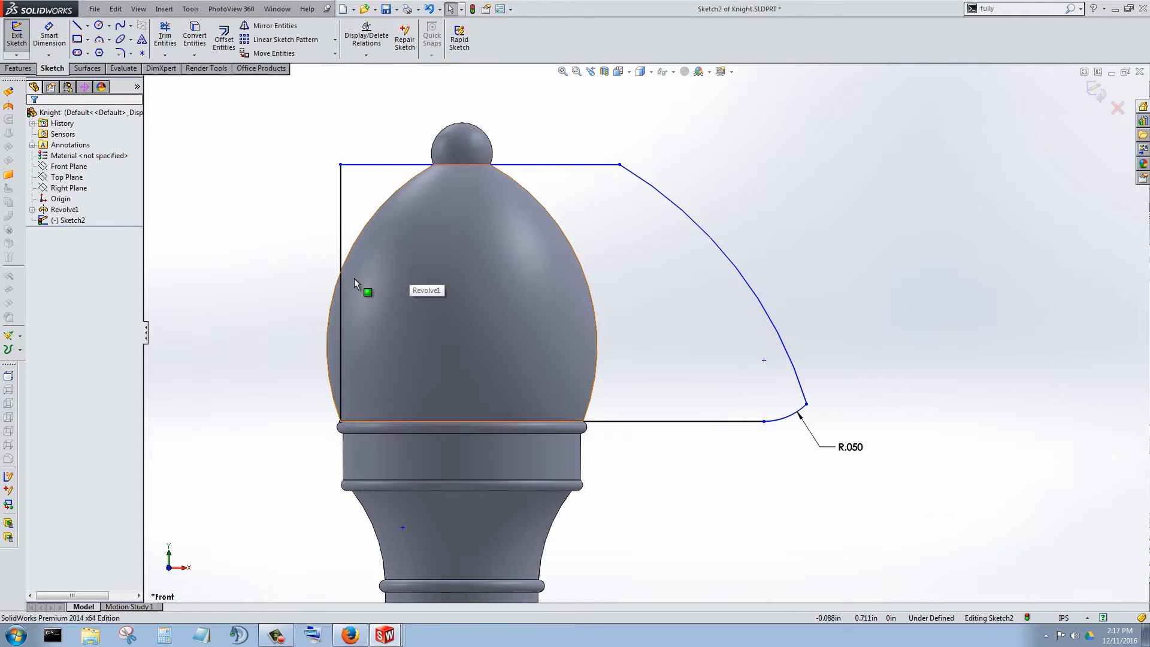
{"action": "scroll", "coordinate": [570, 343], "scroll_direction": "up", "scroll_amount": 3}
{"action": "scroll", "coordinate": [570, 342], "scroll_direction": "down", "scroll_amount": 8}
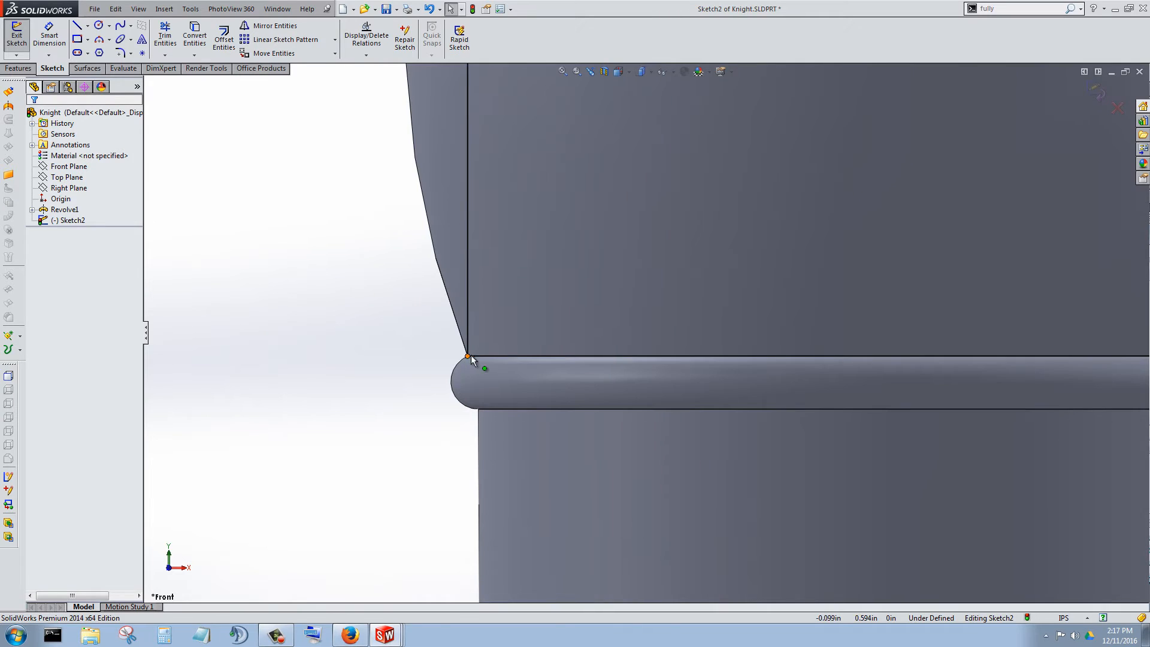
{"action": "scroll", "coordinate": [666, 295], "scroll_direction": "up", "scroll_amount": 6}
{"action": "scroll", "coordinate": [736, 261], "scroll_direction": "down", "scroll_amount": 2}
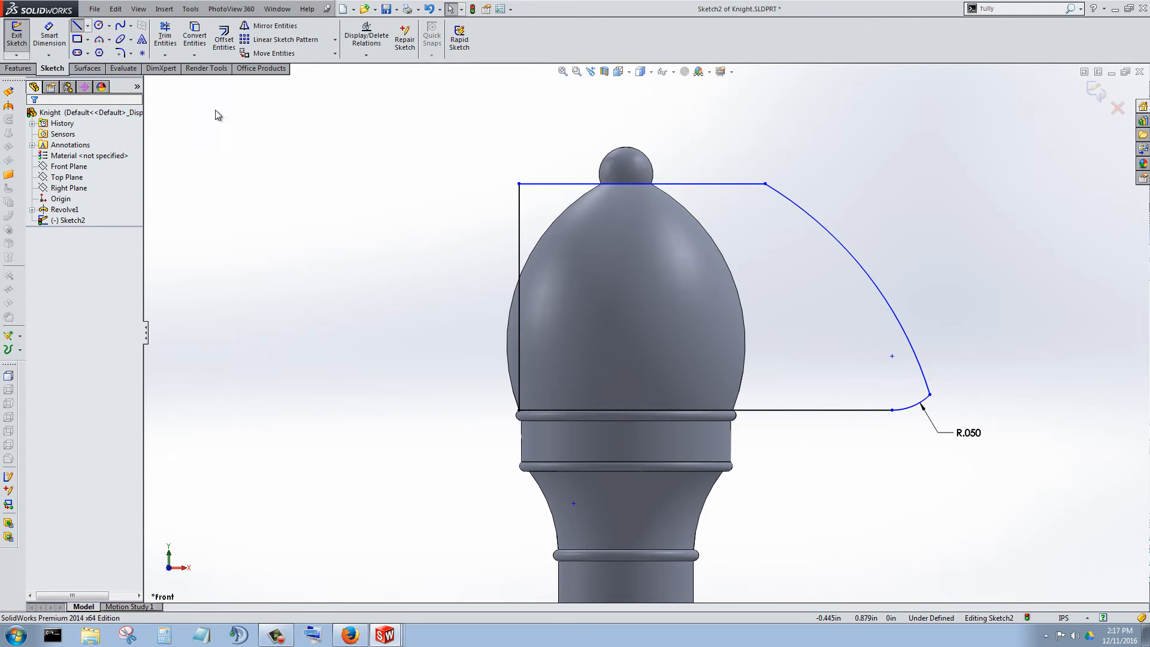
Draw a horizontal line about 0.284 in long below the top edge, from the vertical edge to the arc, and a short slanted line joining it to the top edge.
{"action": "left_click", "coordinate": [519, 229]}
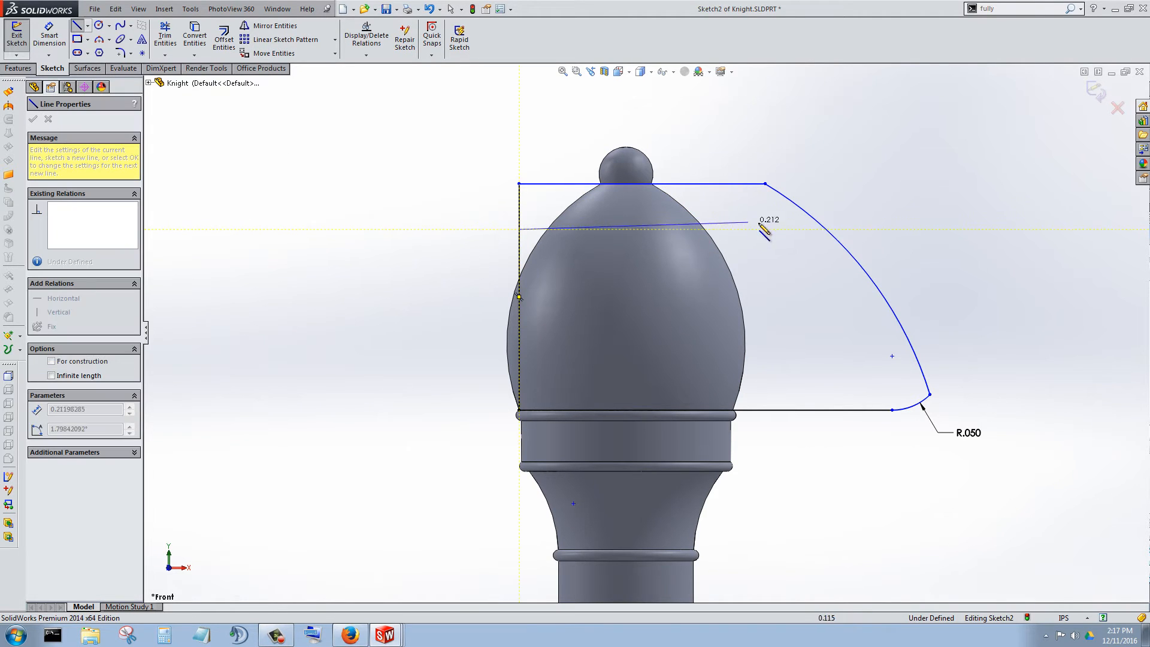
{"action": "left_click", "coordinate": [826, 230]}
{"action": "key", "text": "Escape"}
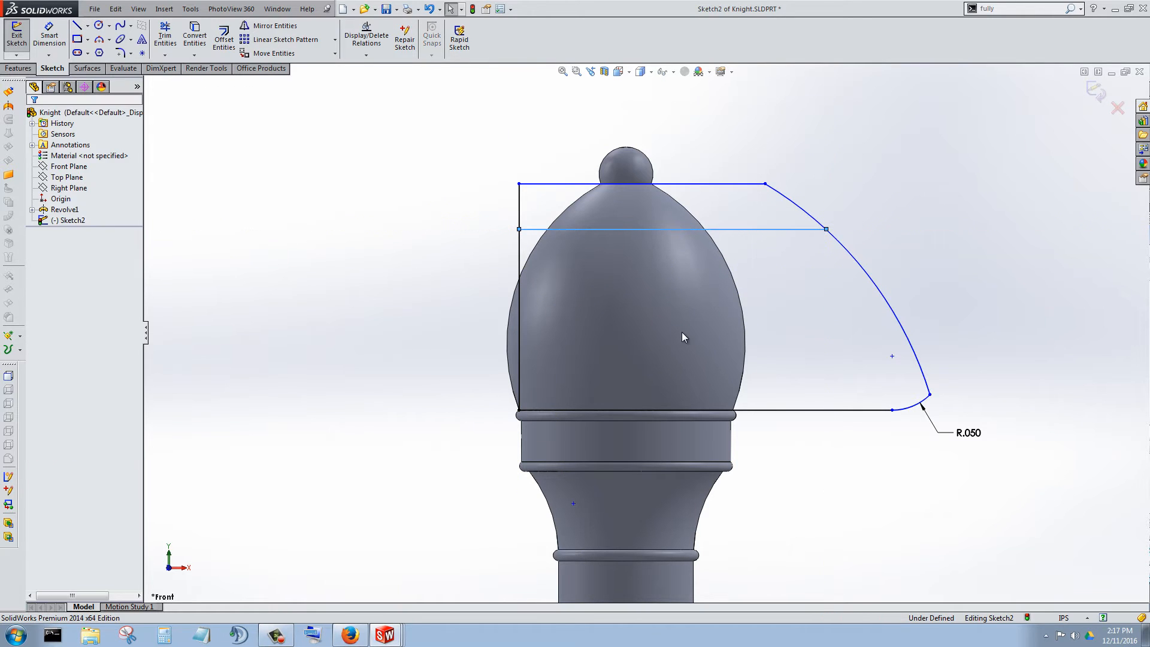
{"action": "key", "text": "l"}
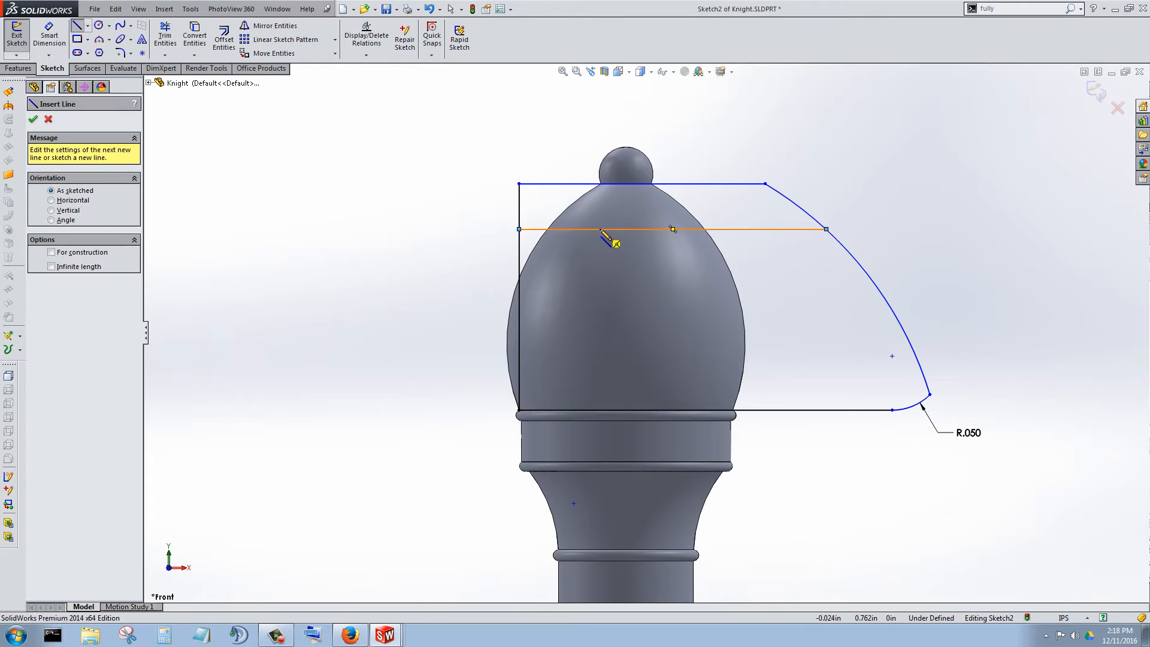
{"action": "left_click", "coordinate": [560, 184]}
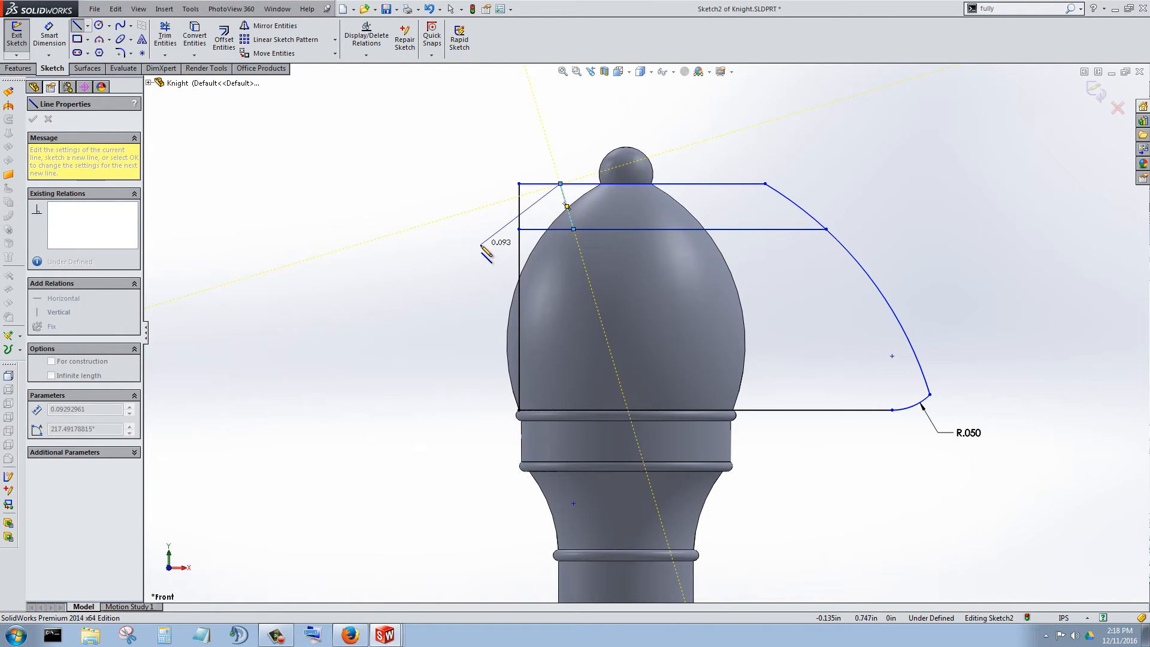
{"action": "key", "text": "Escape"}
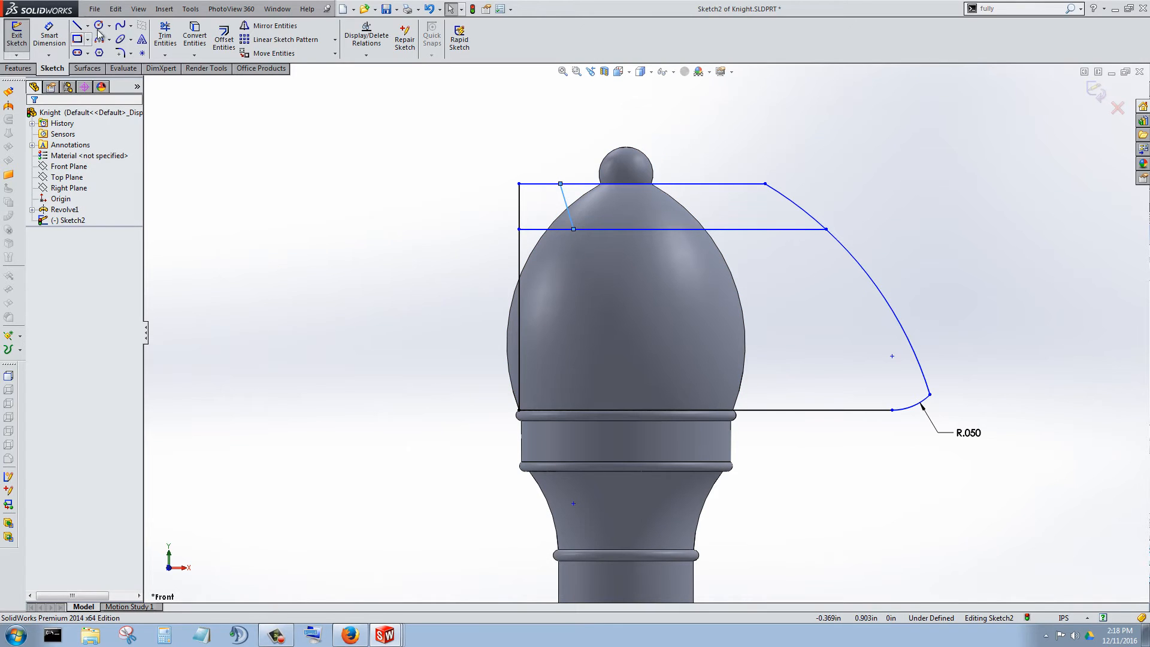
Trim the top edge and arc beyond the slanted line, plus the horizontal segment beneath the ear, leaving one closed horse-head outline.
{"action": "left_click", "coordinate": [164, 37]}
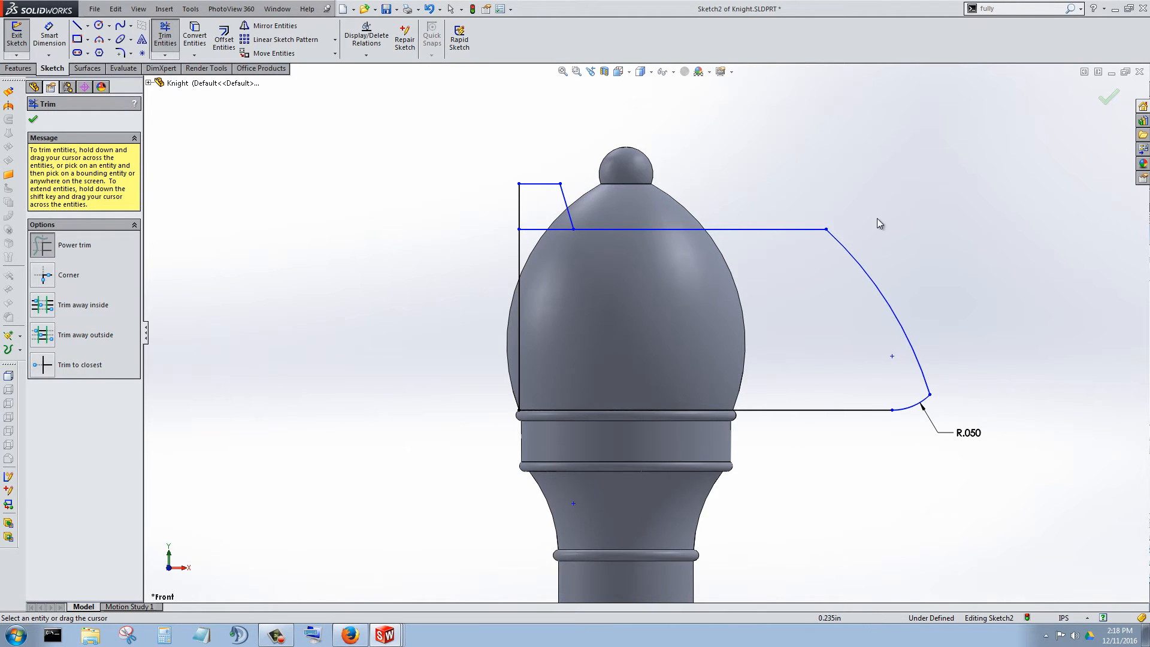
{"action": "scroll", "coordinate": [715, 325], "scroll_direction": "up", "scroll_amount": 3}
{"action": "scroll", "coordinate": [703, 324], "scroll_direction": "down", "scroll_amount": 3}
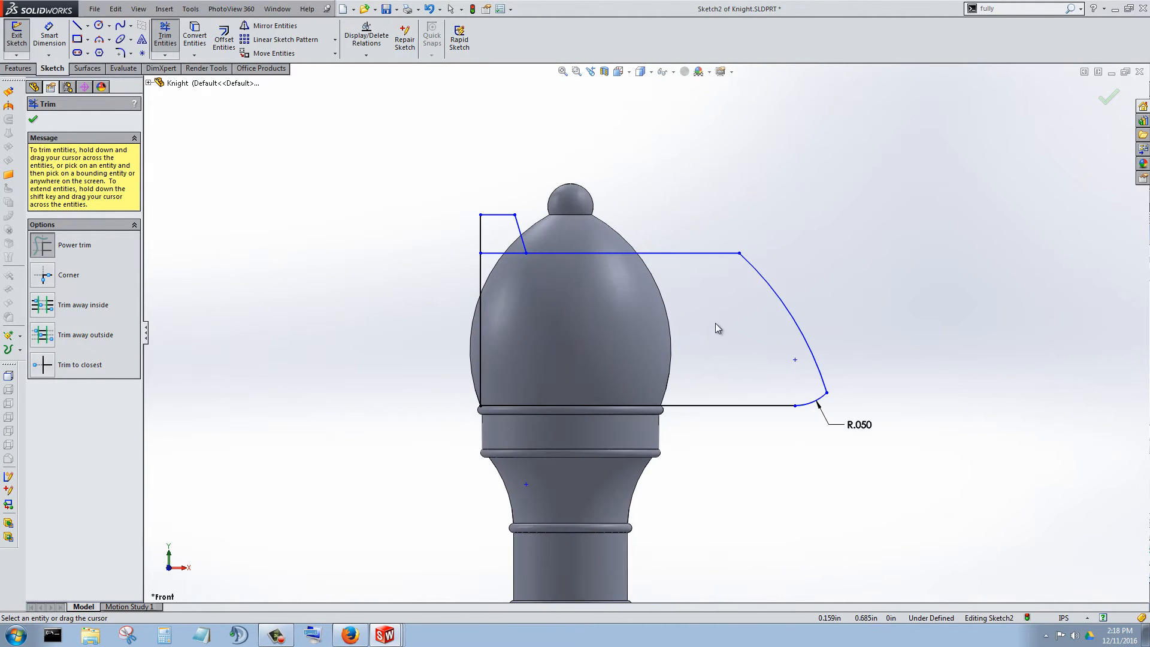
{"action": "left_click_drag", "start_coordinate": [562, 295], "coordinate": [498, 233]}
{"action": "scroll", "coordinate": [691, 345], "scroll_direction": "up", "scroll_amount": 3}
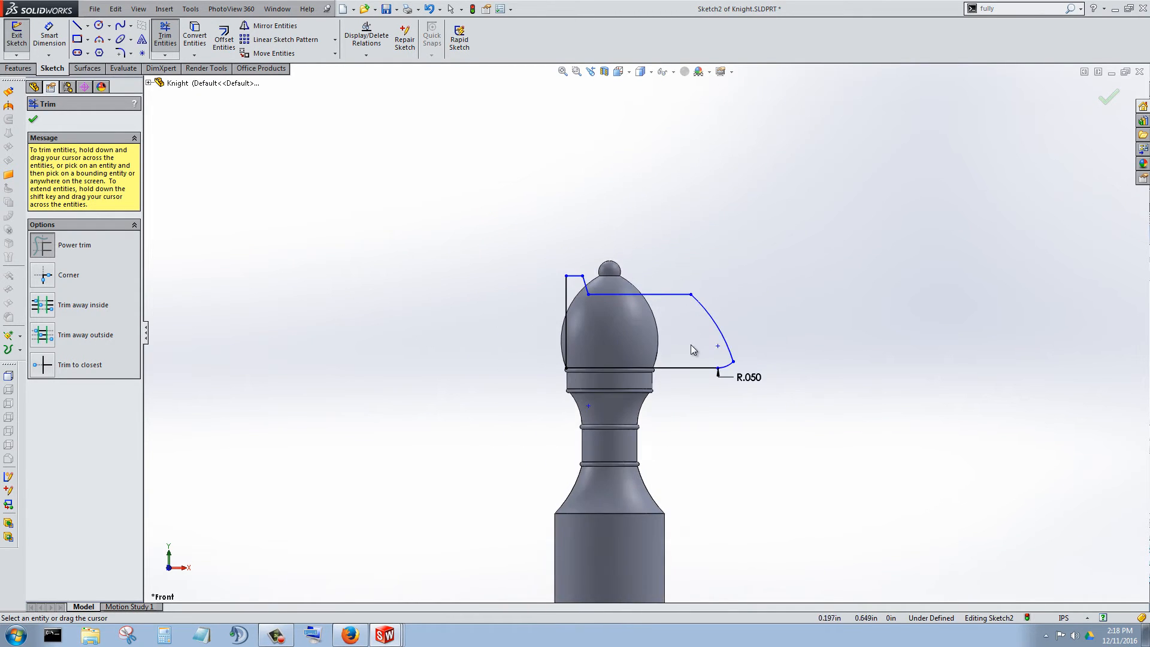
{"action": "scroll", "coordinate": [657, 344], "scroll_direction": "down", "scroll_amount": 2}
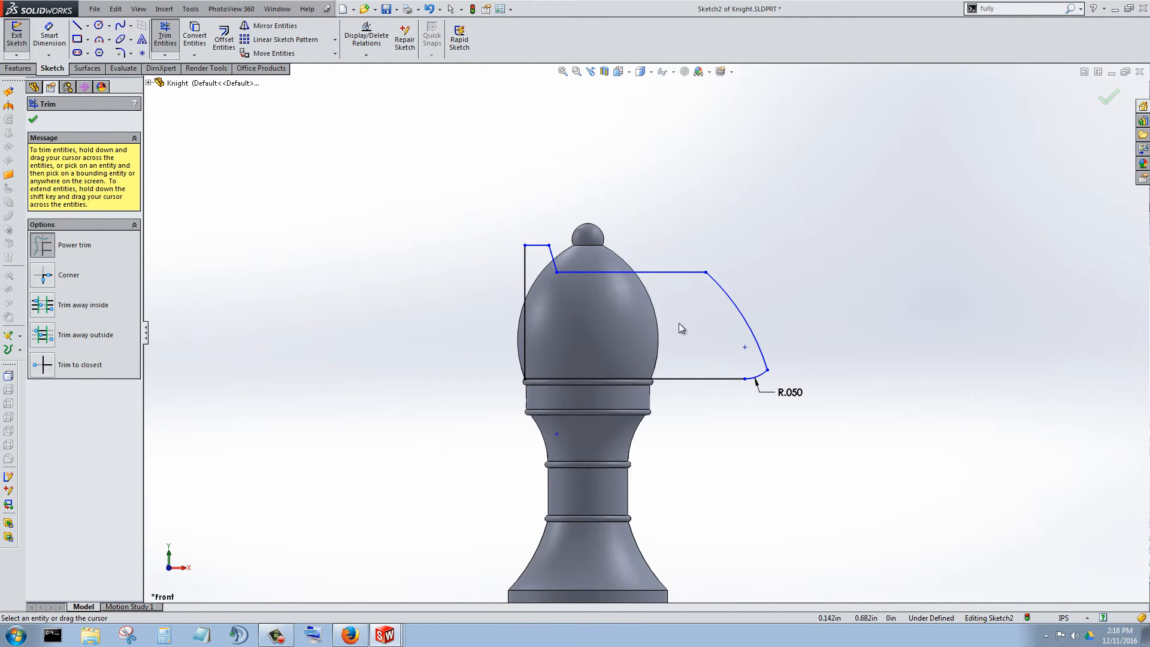
{"action": "left_click", "coordinate": [35, 121]}
Extrude the horse-head profile as a boss with the Up To Surface end condition, ending at the bishop's egg-shaped head face.
{"action": "left_click", "coordinate": [19, 67]}
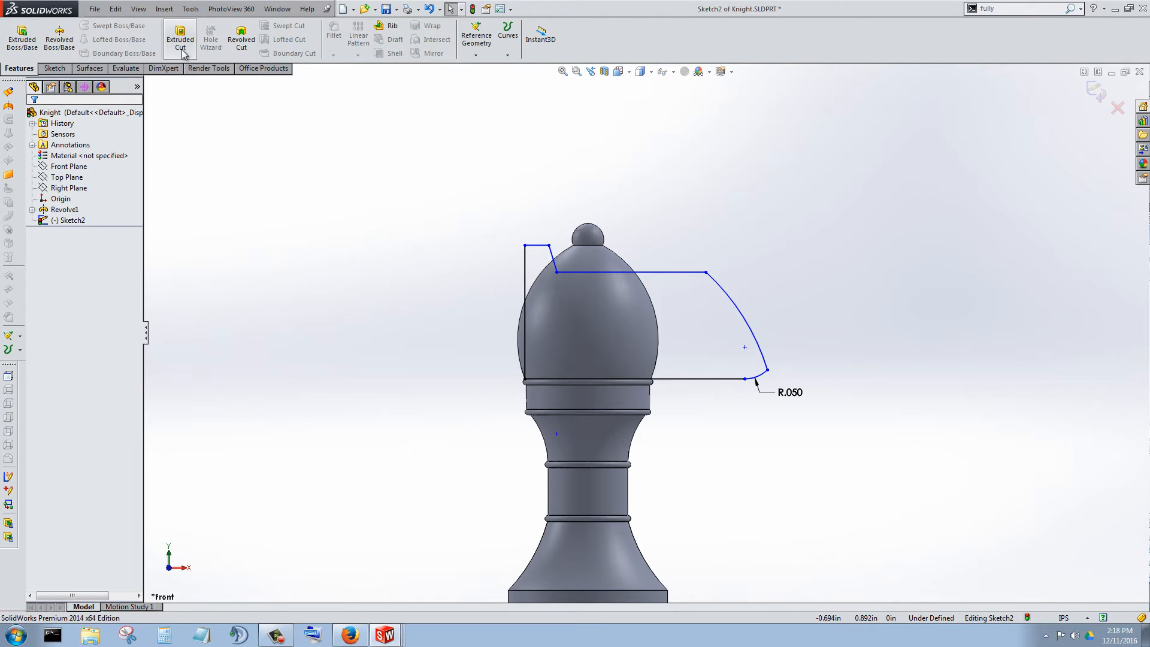
{"action": "left_click", "coordinate": [22, 36]}
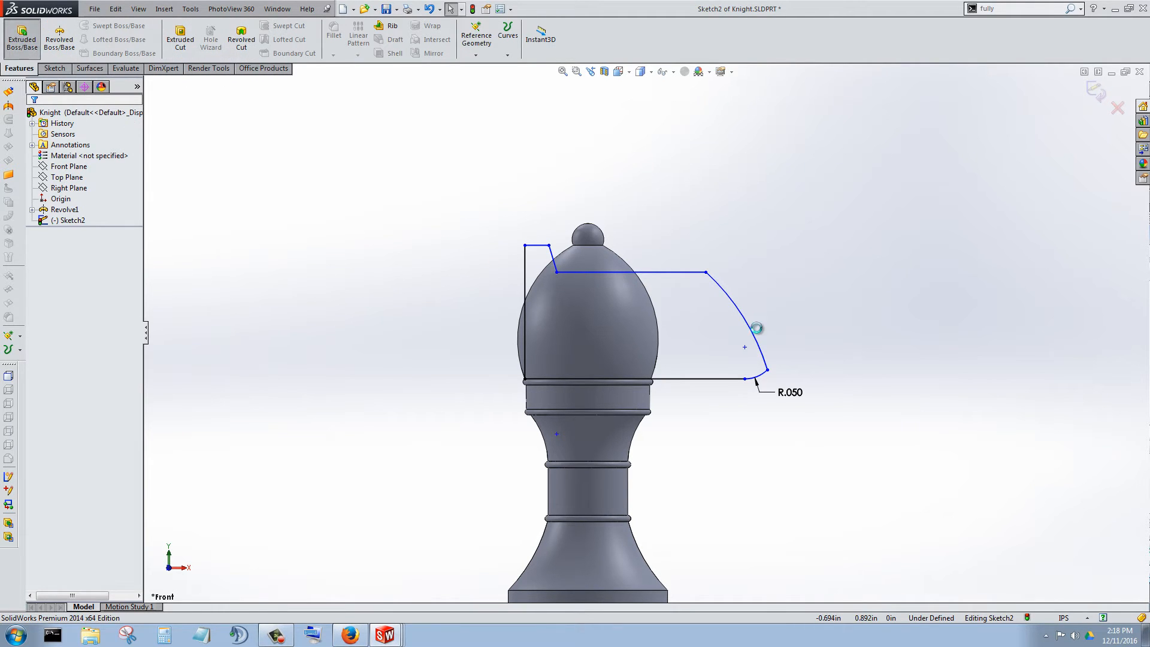
{"action": "middle_click_drag", "start_coordinate": [770, 295], "coordinate": [695, 362]}
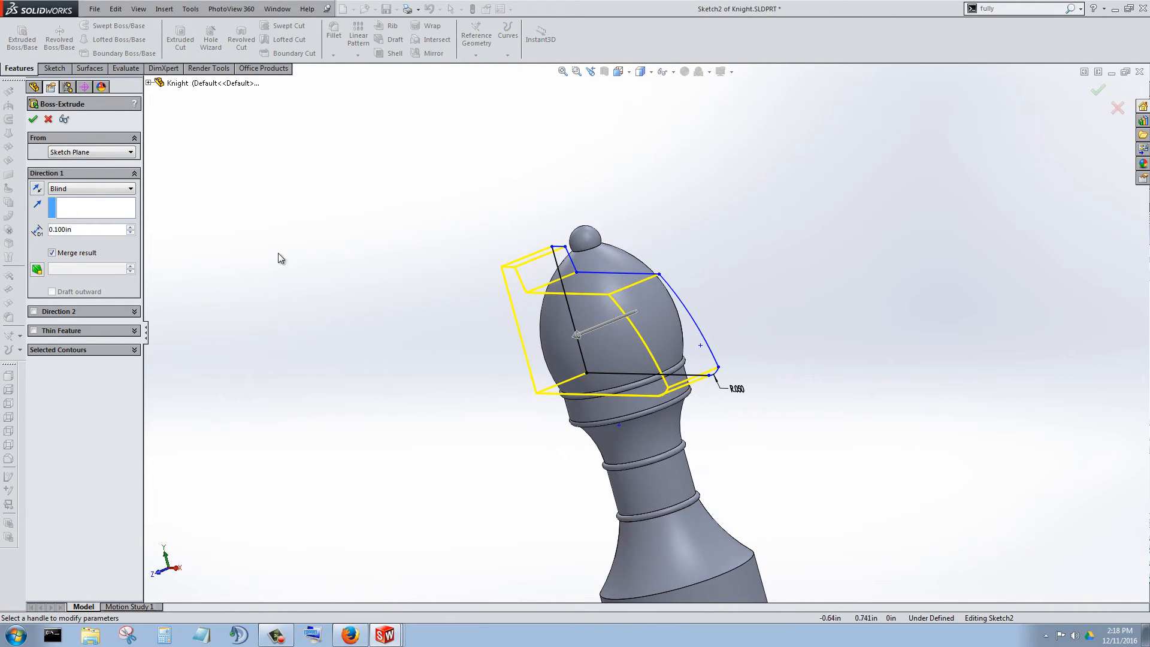
{"action": "left_click", "coordinate": [95, 191]}
{"action": "left_click", "coordinate": [81, 229]}
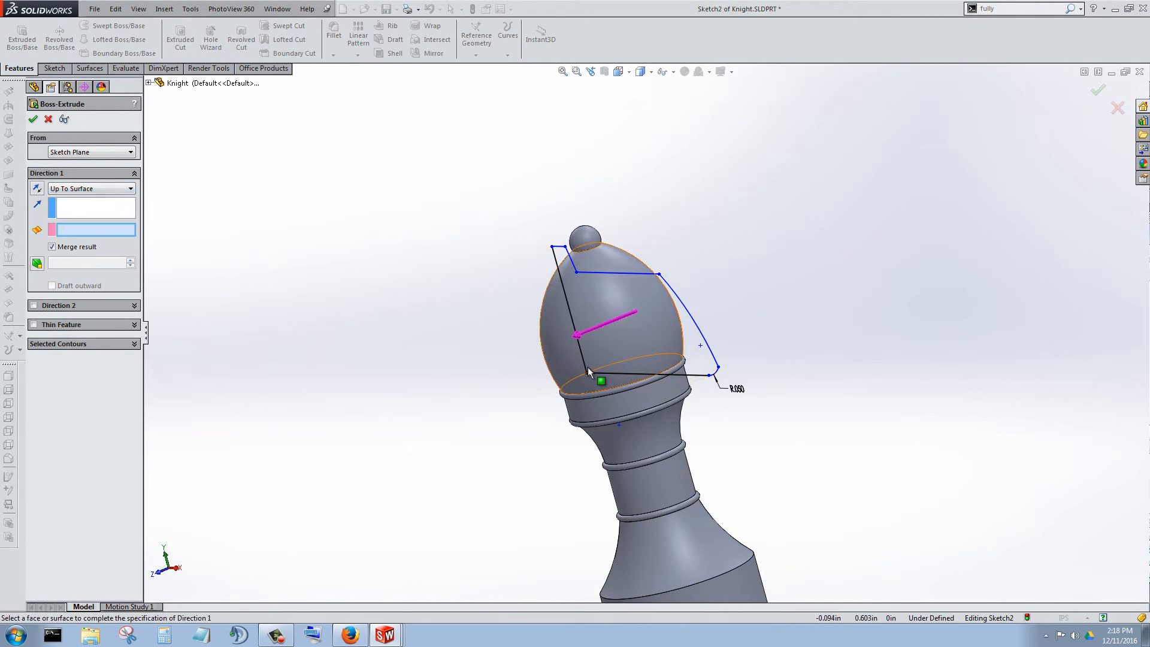
{"action": "scroll", "coordinate": [587, 367], "scroll_direction": "down", "scroll_amount": 2}
{"action": "left_click", "coordinate": [545, 339]}
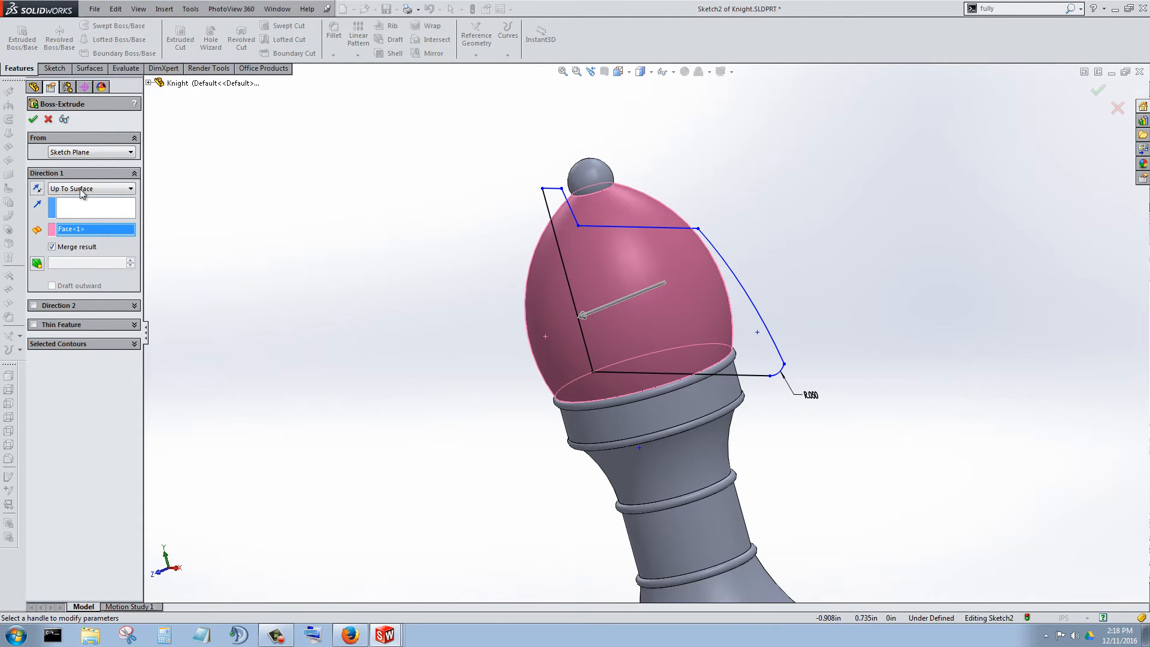
{"action": "middle_click_drag", "start_coordinate": [406, 336], "coordinate": [373, 390]}
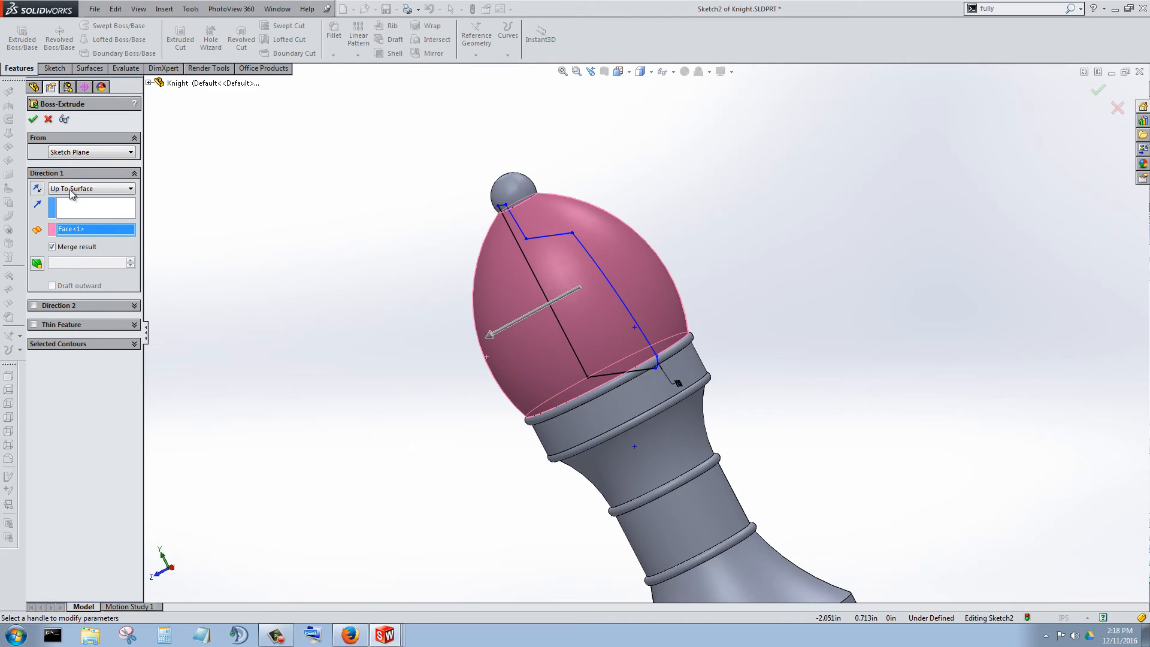
{"action": "left_click", "coordinate": [33, 119]}
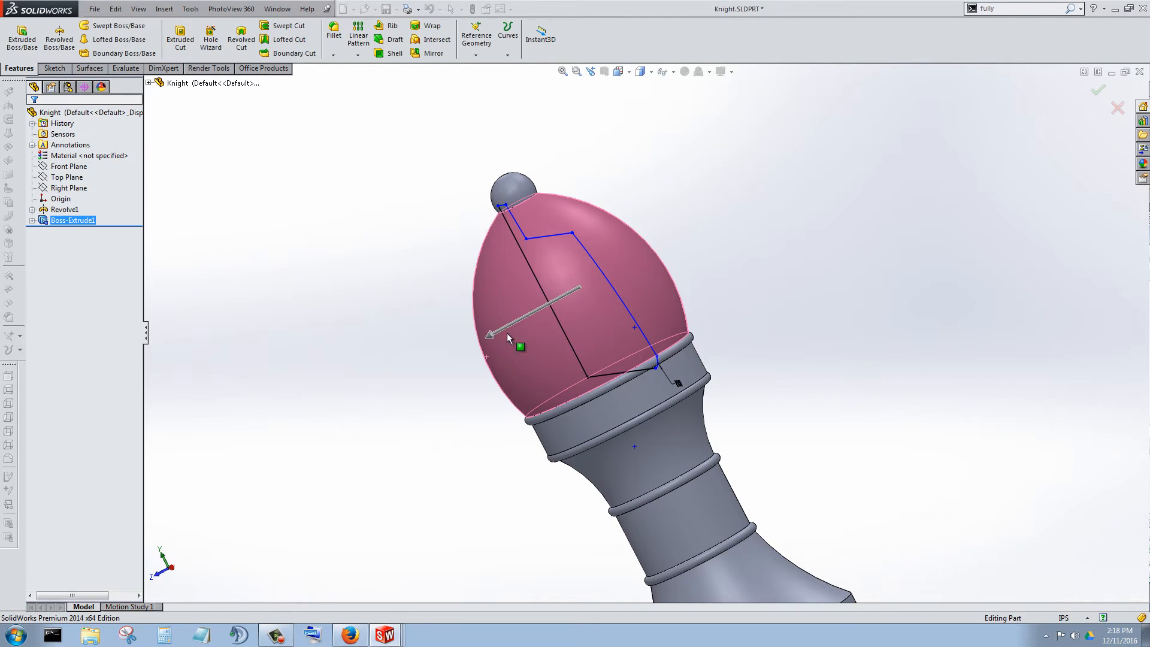
Edit the horse-head extrusion to use a Blind end condition with a depth of 0.15 in.
{"action": "right_click", "coordinate": [60, 220]}
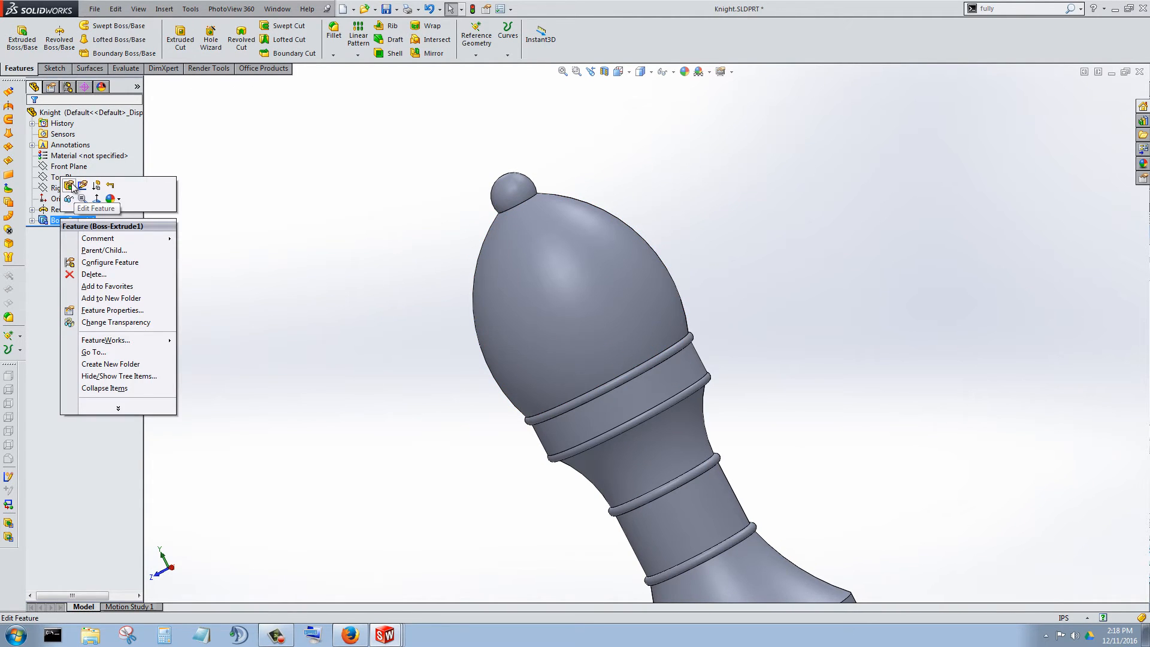
{"action": "left_click", "coordinate": [63, 185]}
{"action": "left_click", "coordinate": [103, 189]}
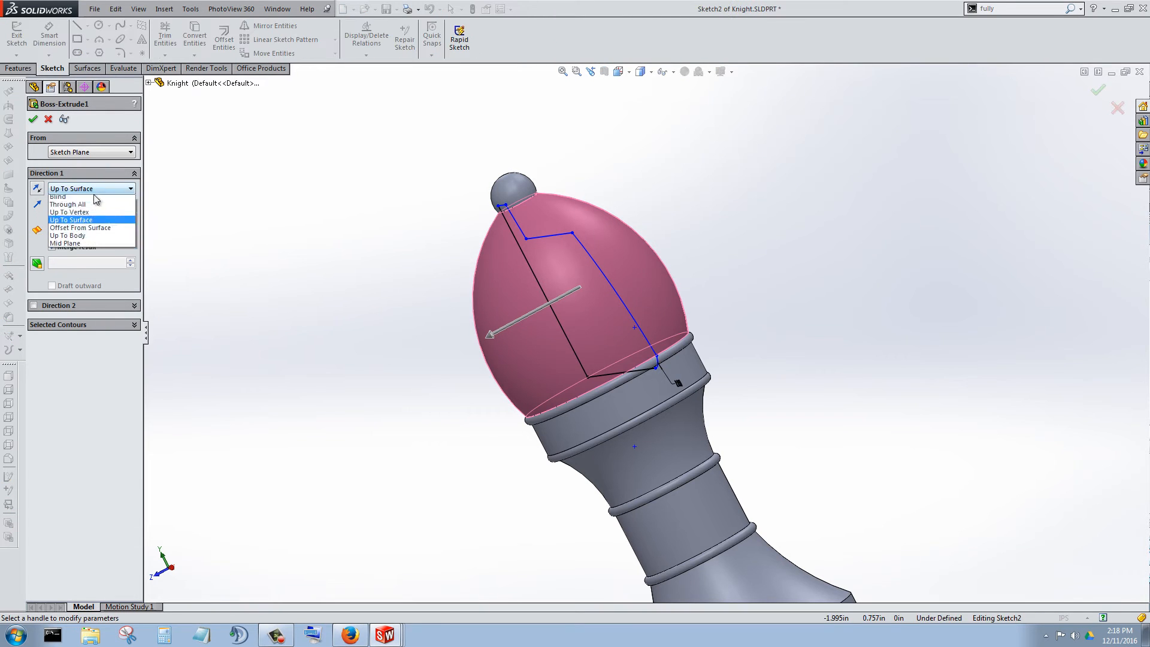
{"action": "left_click", "coordinate": [81, 198]}
{"action": "middle_click_drag", "start_coordinate": [351, 324], "coordinate": [411, 354]}
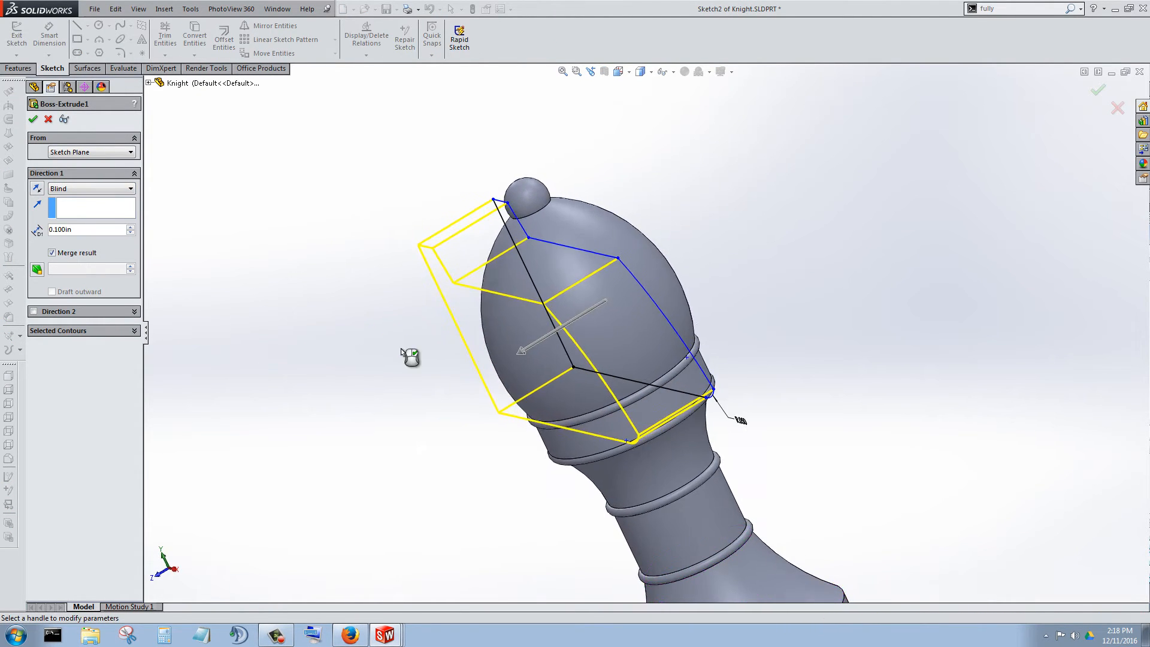
{"action": "left_click", "coordinate": [84, 231]}
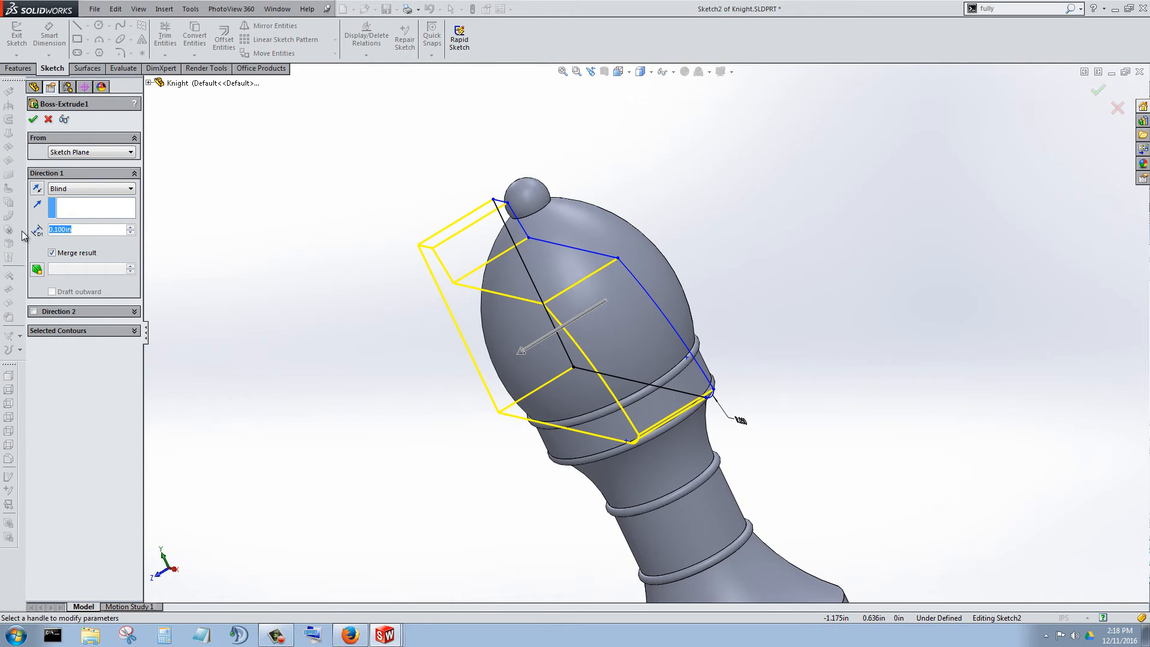
{"action": "type", "text": ".15"}
{"action": "key", "text": "Return"}
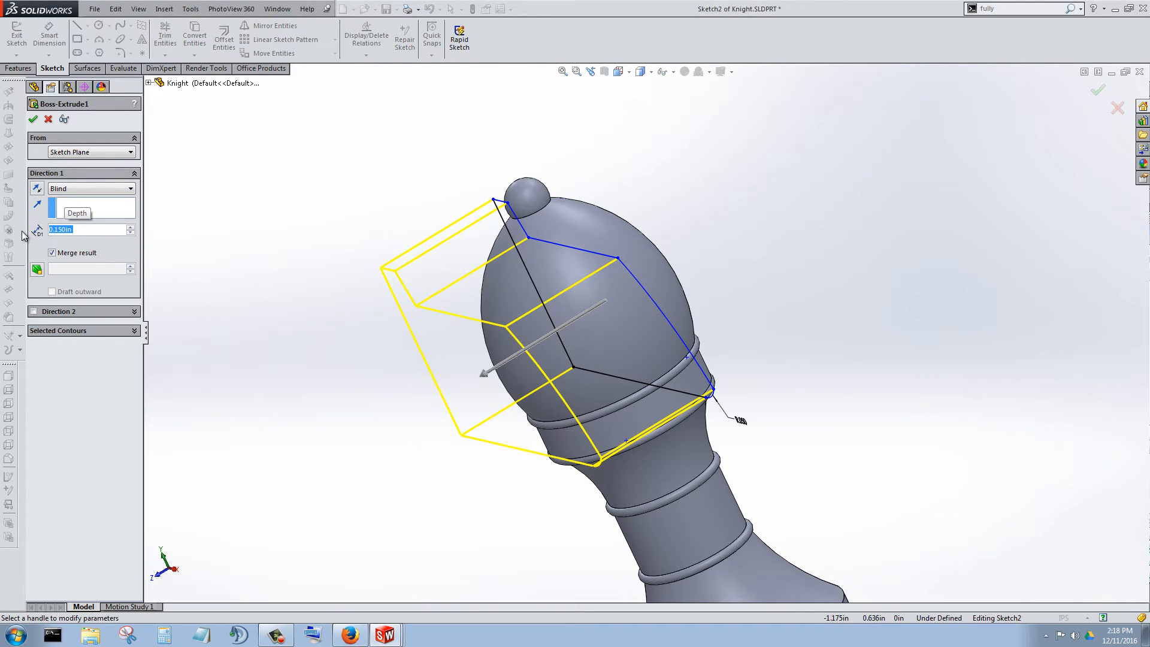
{"action": "left_click", "coordinate": [34, 120]}
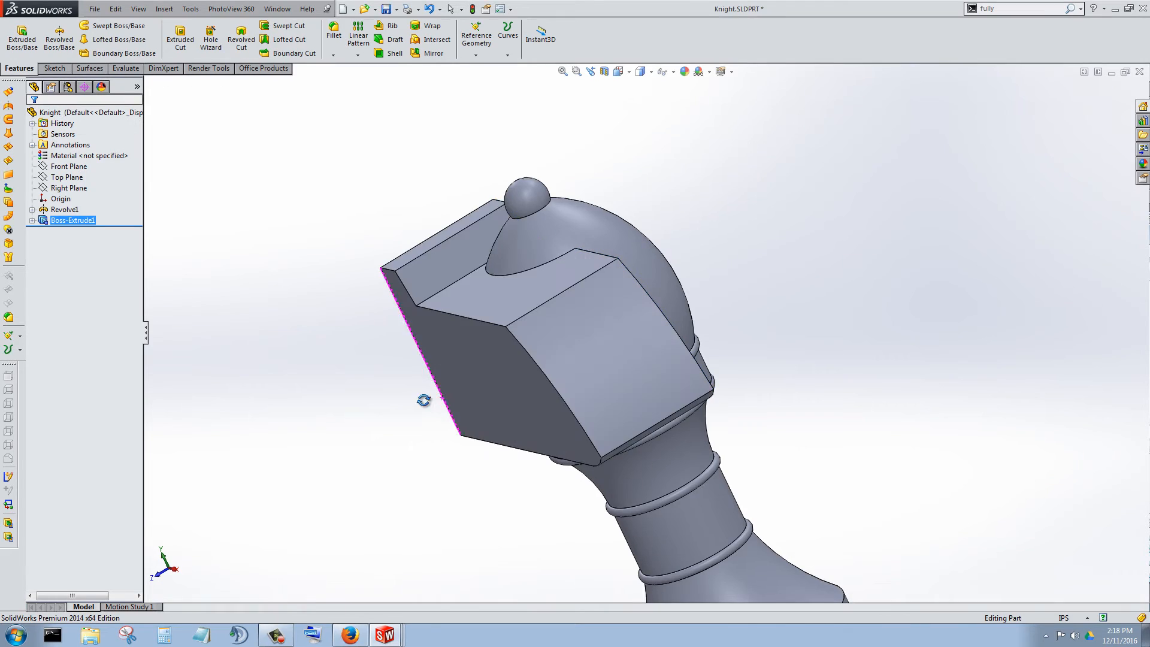
Edit the horse-head extrusion to add a second direction with a Blind end condition and a depth of 0.15 in.
{"action": "middle_click_drag", "start_coordinate": [423, 398], "coordinate": [407, 431]}
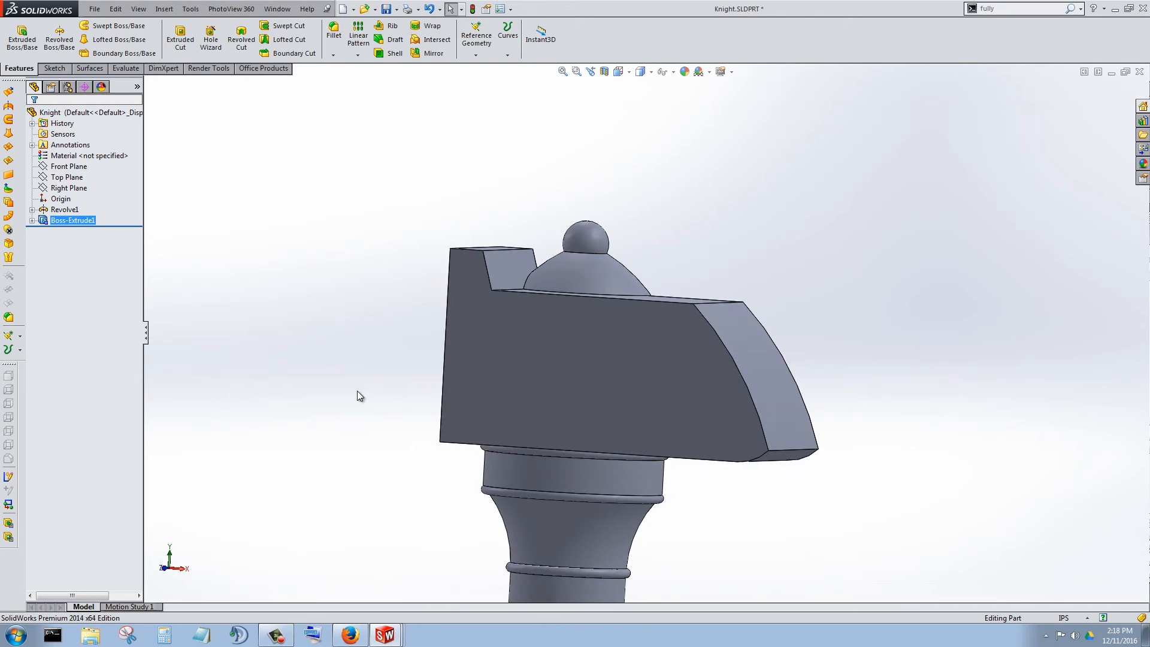
{"action": "right_click", "coordinate": [85, 222]}
{"action": "left_click", "coordinate": [94, 188]}
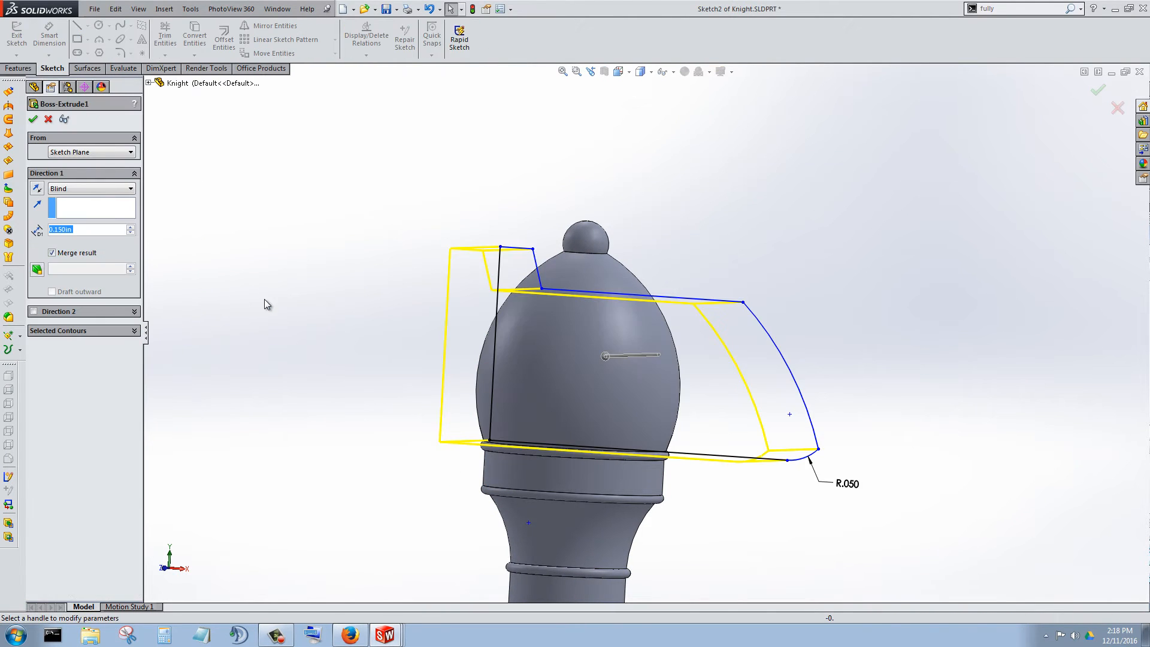
{"action": "middle_click_drag", "start_coordinate": [357, 360], "coordinate": [243, 400]}
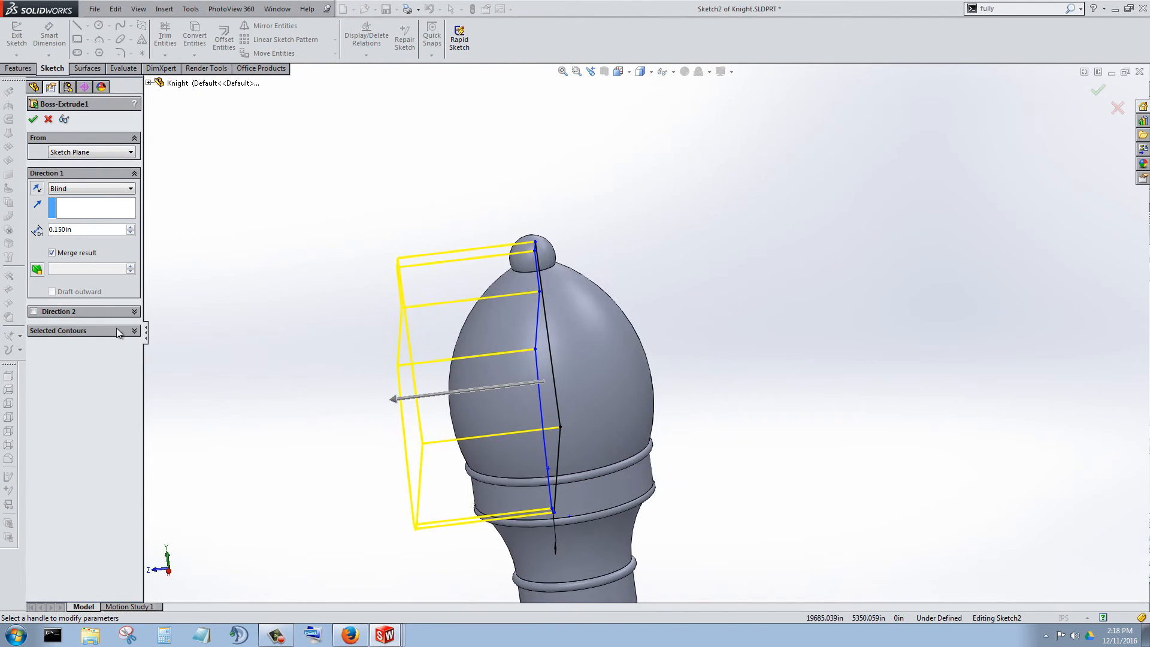
{"action": "left_click", "coordinate": [34, 312]}
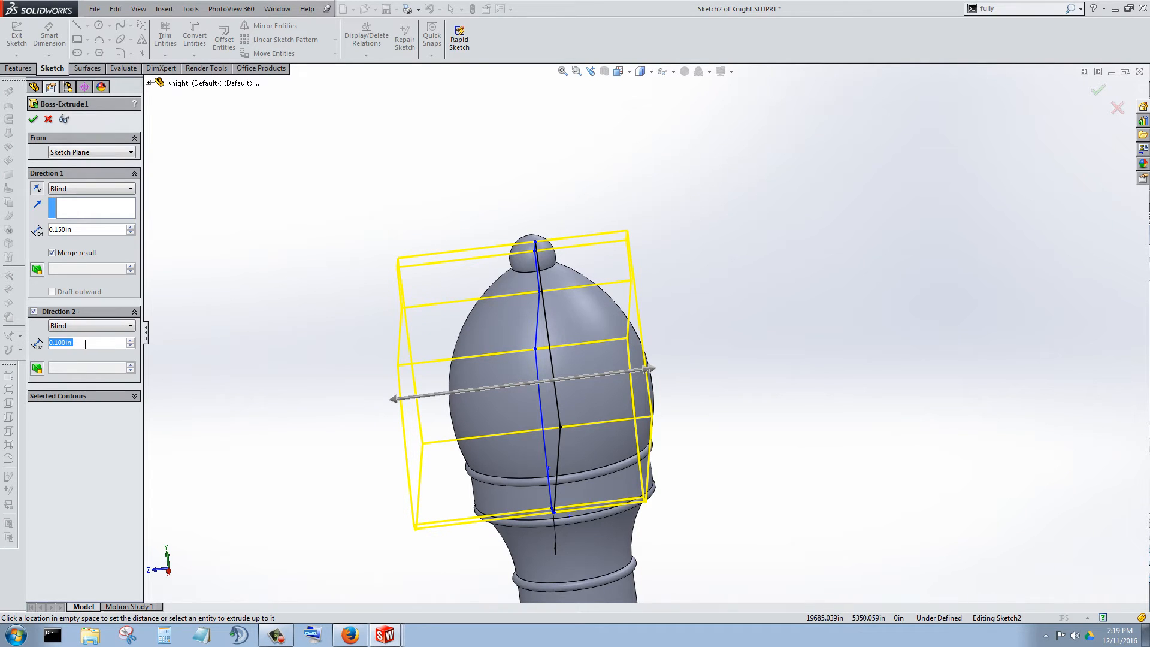
{"action": "type", "text": "0.15"}
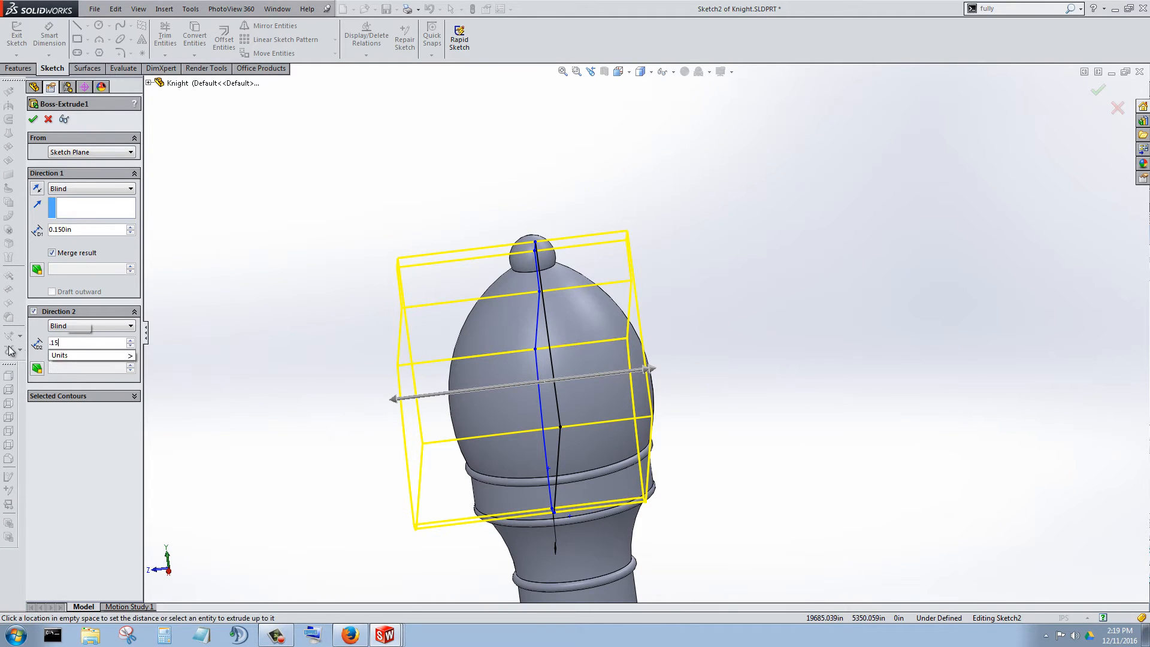
{"action": "key", "text": "Return"}
{"action": "left_click", "coordinate": [35, 120]}
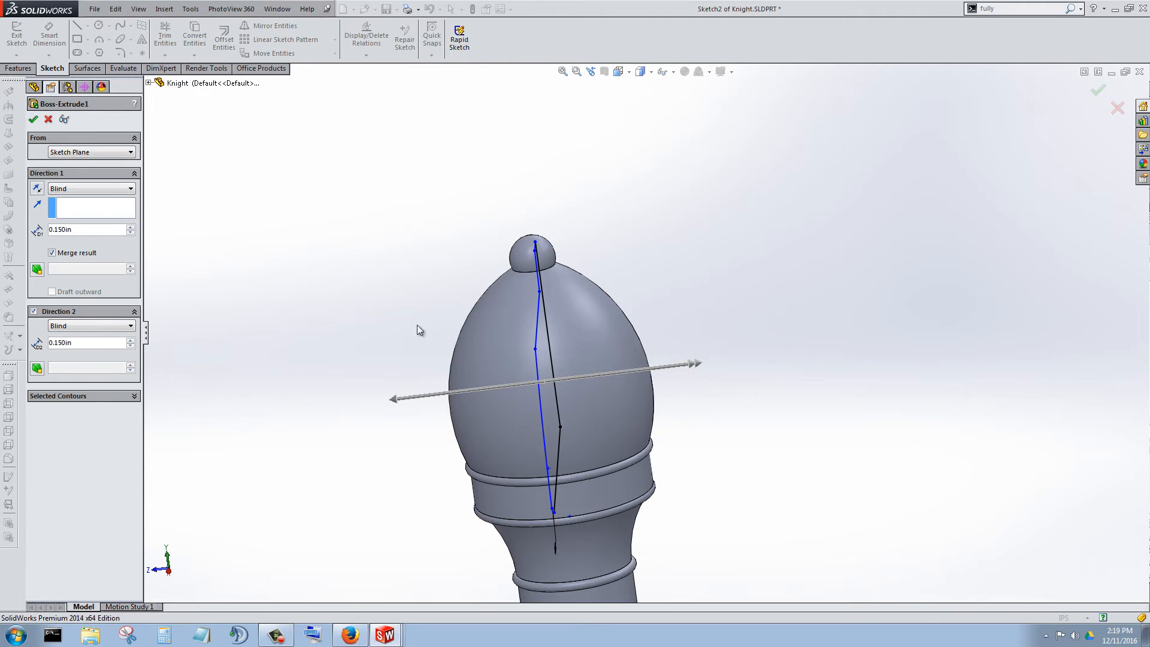
Start a new sketch on the flat top face around the bishop's tip and orient the view normal to it.
{"action": "middle_click_drag", "start_coordinate": [405, 457], "coordinate": [788, 290]}
{"action": "scroll", "coordinate": [560, 387], "scroll_direction": "up", "scroll_amount": 3}
{"action": "scroll", "coordinate": [455, 422], "scroll_direction": "up", "scroll_amount": 3}
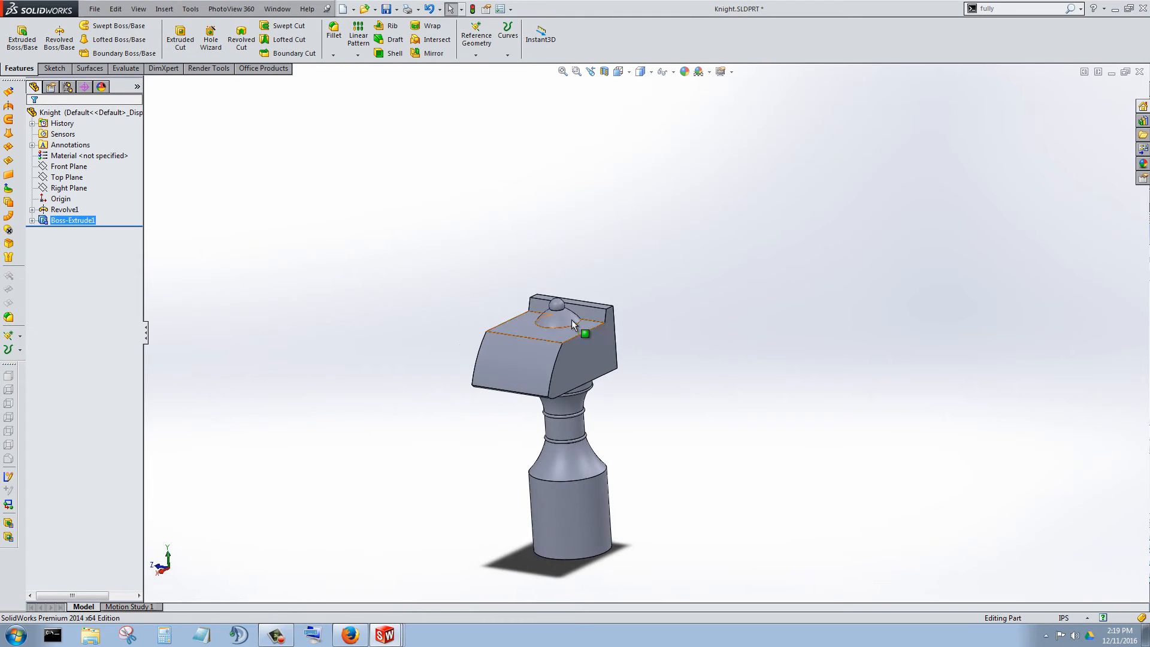
{"action": "scroll", "coordinate": [545, 389], "scroll_direction": "down", "scroll_amount": 3}
{"action": "middle_click_drag", "start_coordinate": [545, 390], "coordinate": [440, 516]}
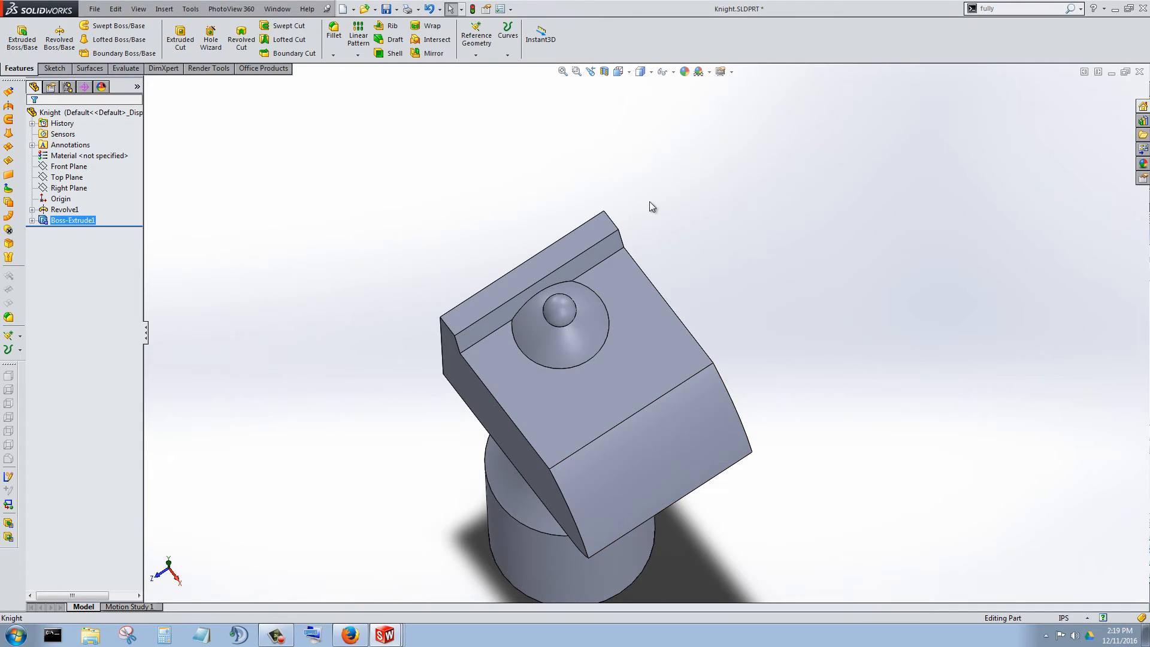
{"action": "right_click", "coordinate": [606, 392]}
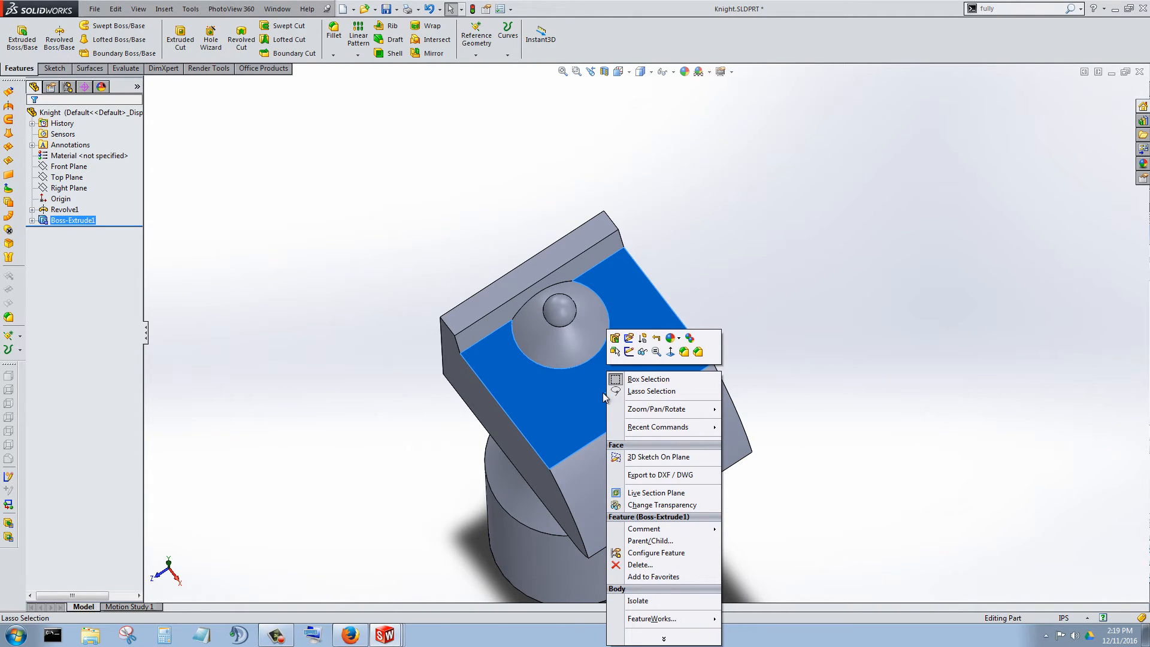
{"action": "left_click", "coordinate": [630, 349]}
{"action": "right_click", "coordinate": [631, 359]}
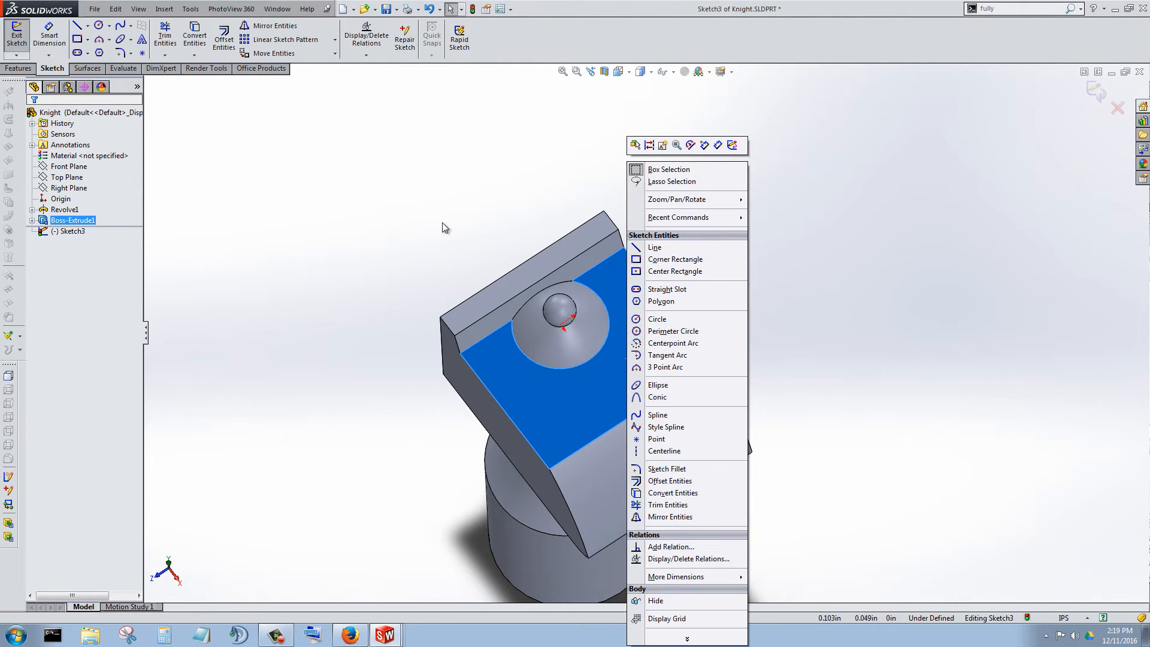
{"action": "right_click", "coordinate": [72, 231]}
{"action": "left_click", "coordinate": [93, 215]}
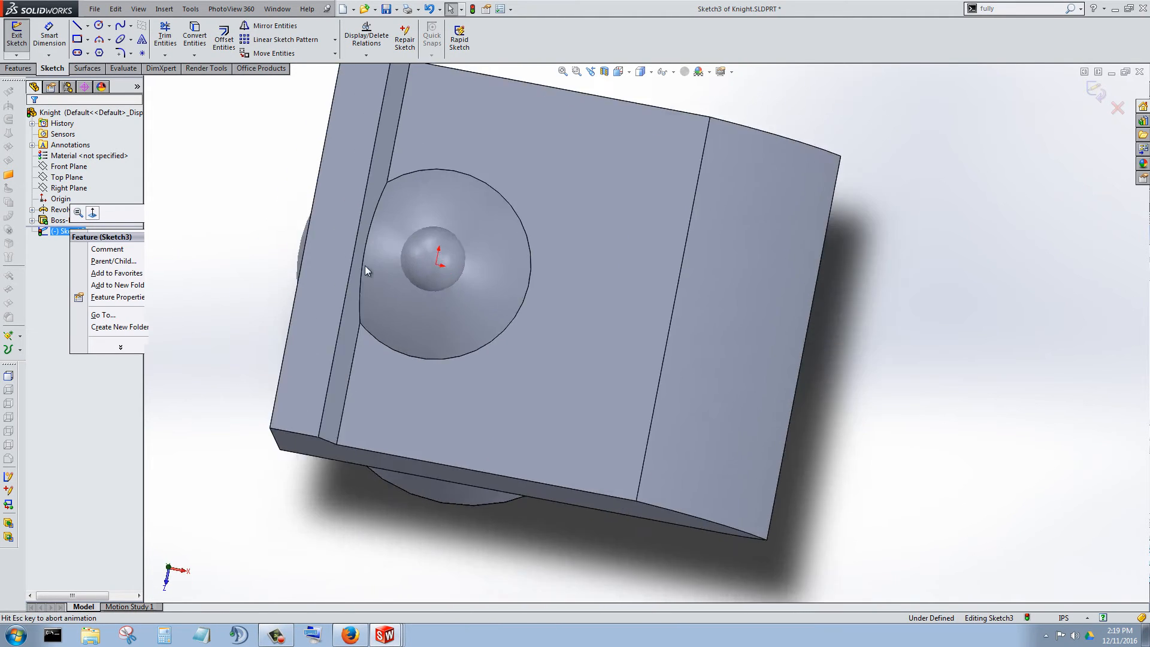
{"action": "scroll", "coordinate": [742, 257], "scroll_direction": "up", "scroll_amount": 4}
{"action": "scroll", "coordinate": [707, 256], "scroll_direction": "down", "scroll_amount": 1}
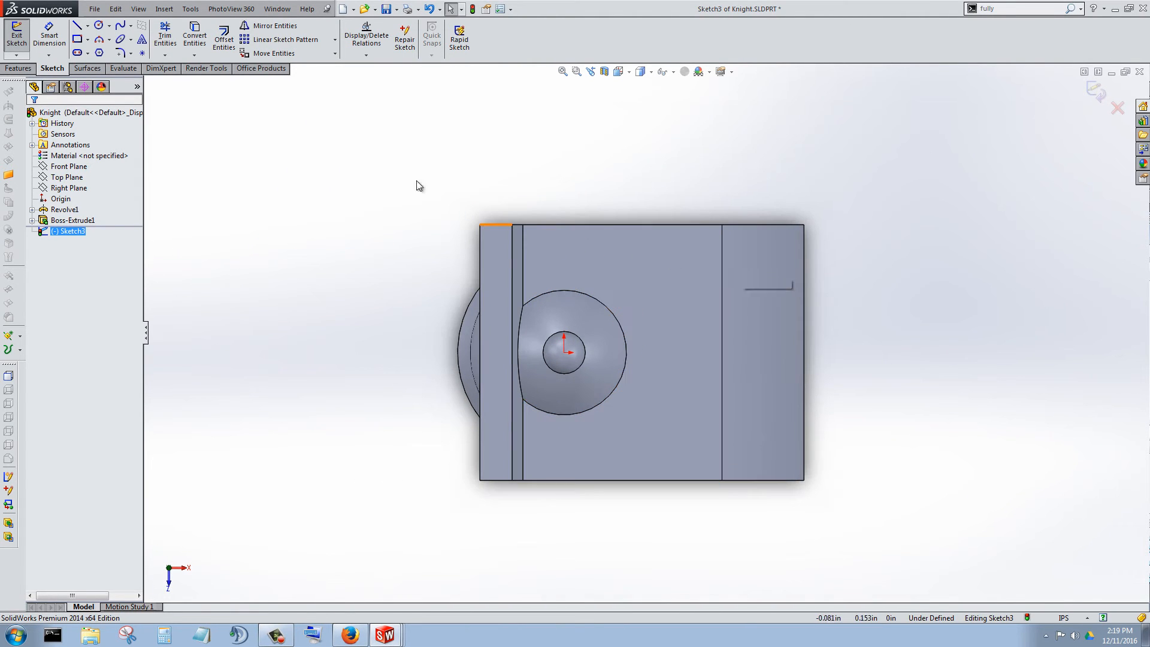
Draw a slanted line about 0.345 in long from the upper corner where the ear meets the top face to the snout's front edge.
{"action": "left_click", "coordinate": [77, 28]}
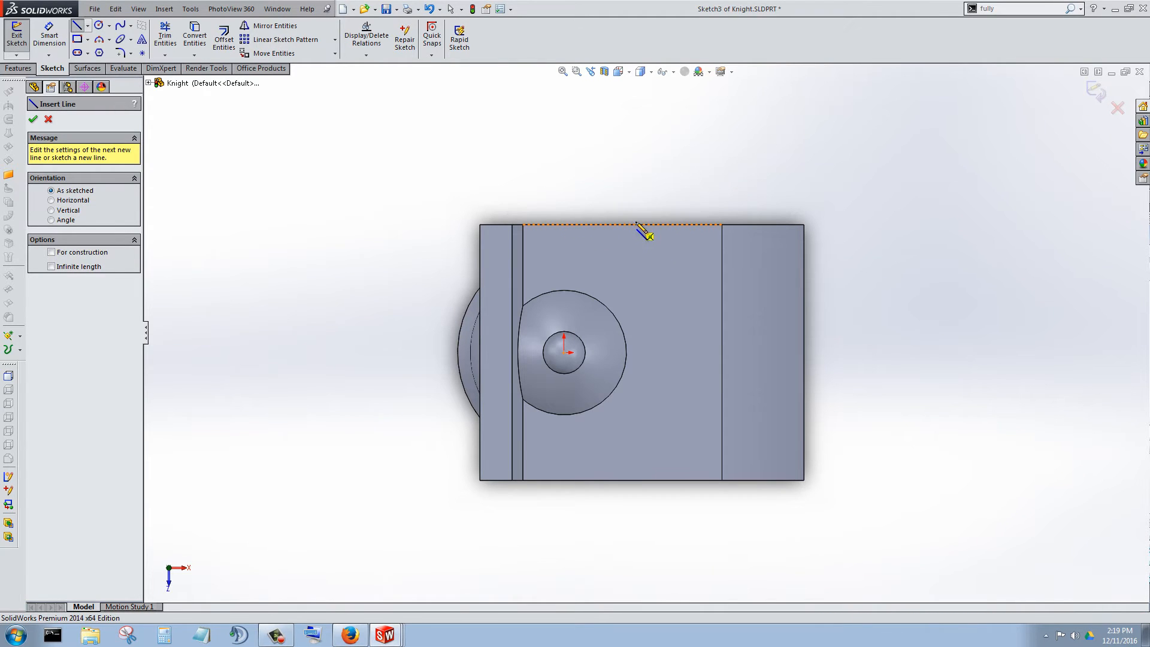
{"action": "left_click", "coordinate": [522, 225]}
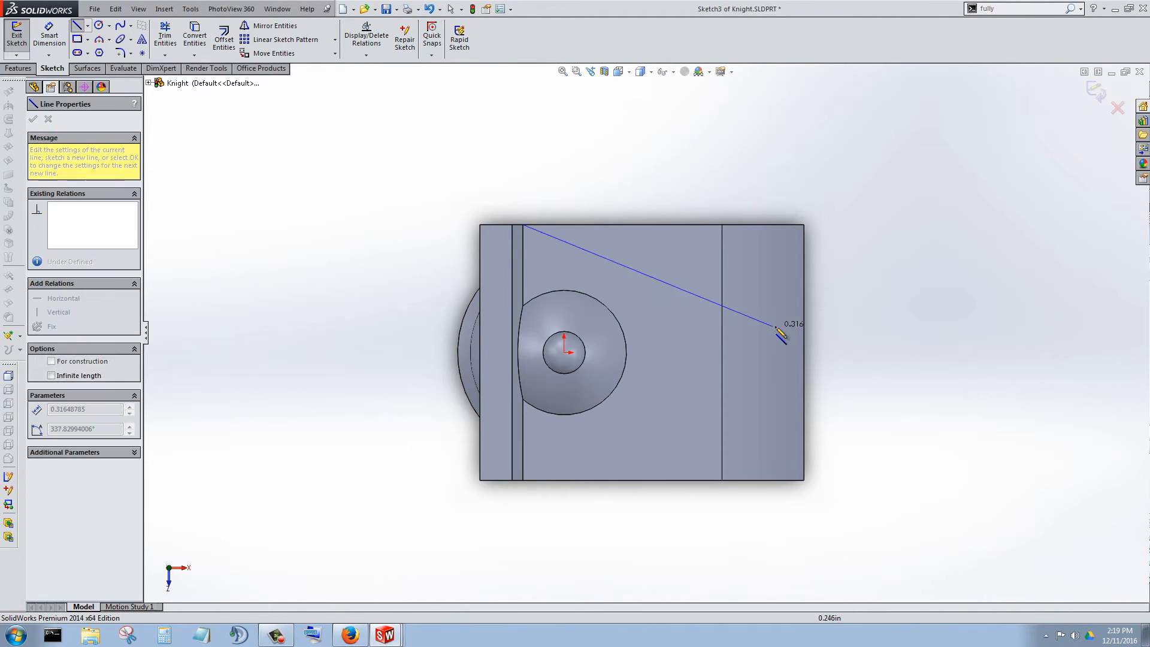
{"action": "left_click", "coordinate": [803, 311]}
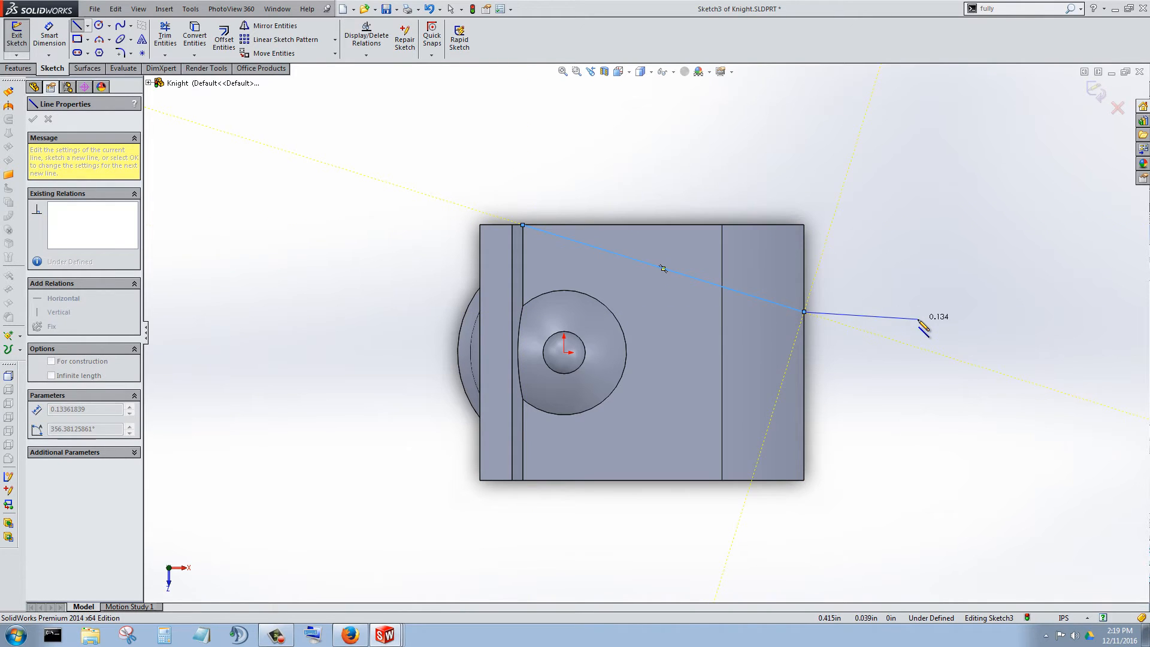
{"action": "key", "text": "Escape"}
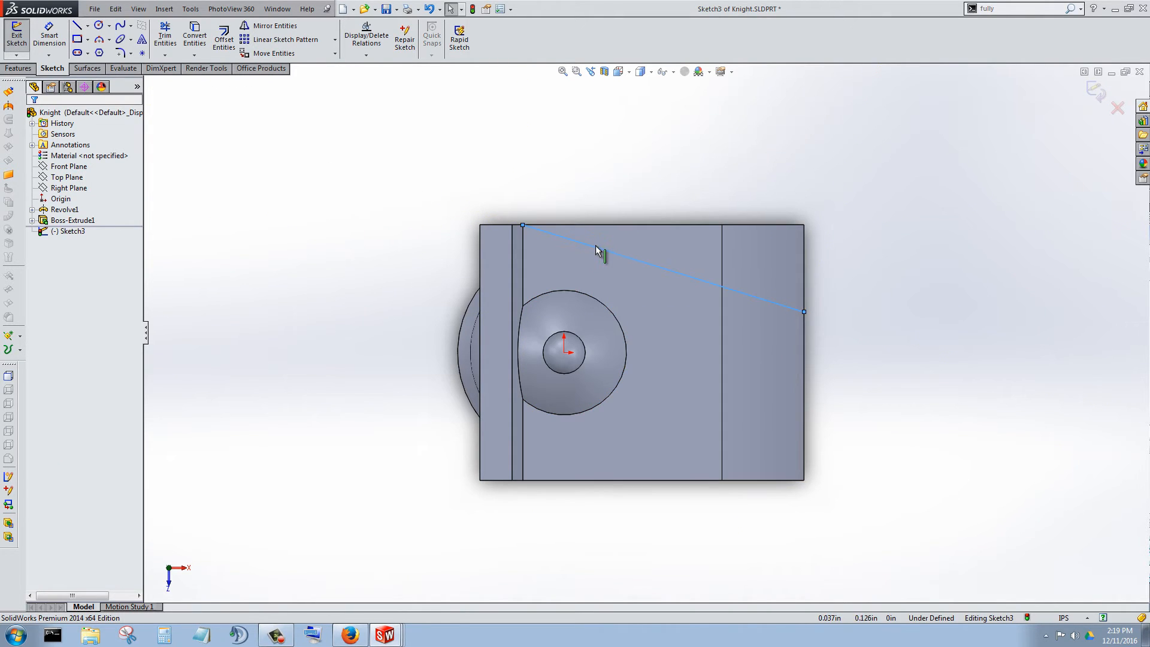
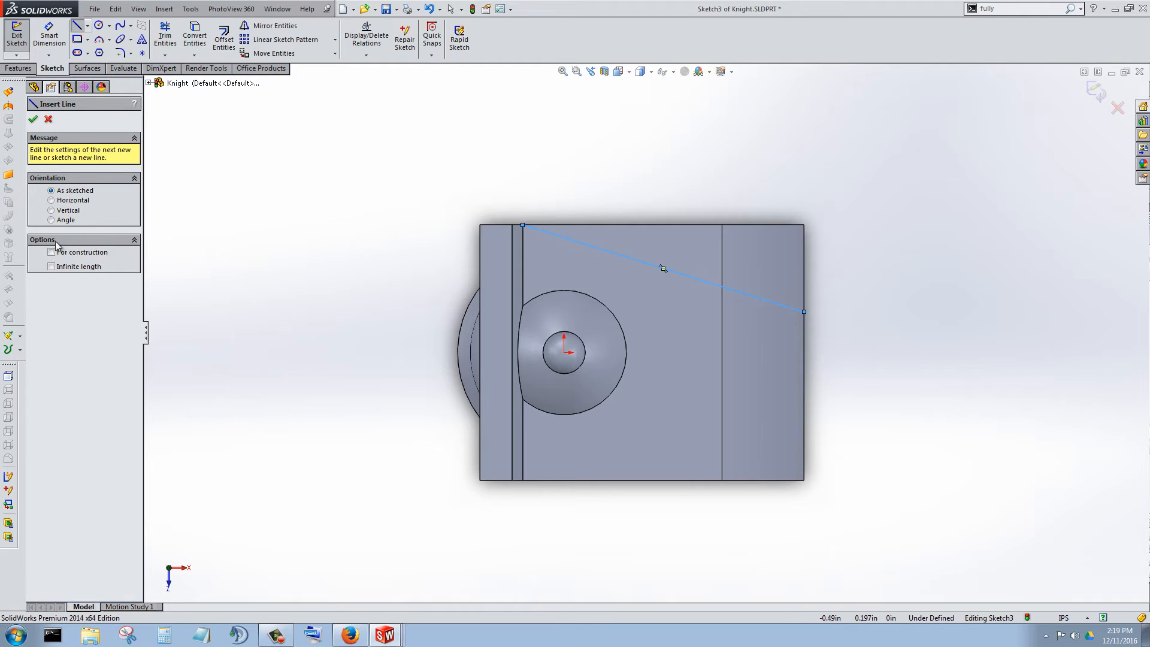
Draw a horizontal construction line from the midpoint of the snout's front edge through the origin and past the back of the head.
{"action": "left_click", "coordinate": [804, 352]}
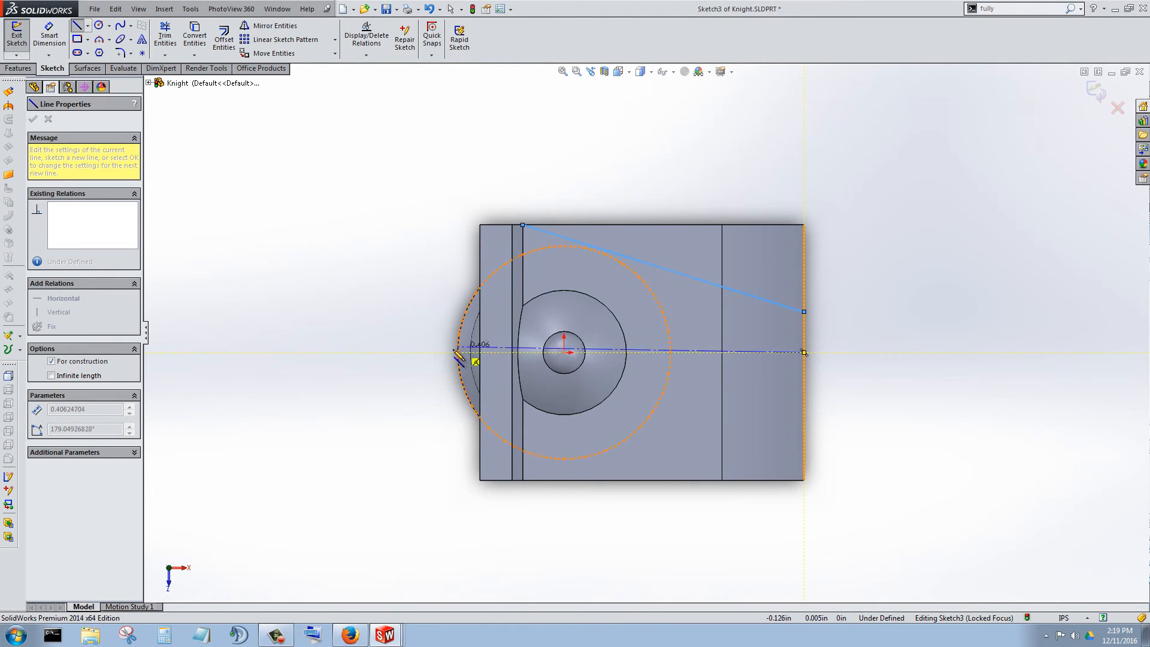
{"action": "left_click", "coordinate": [383, 352]}
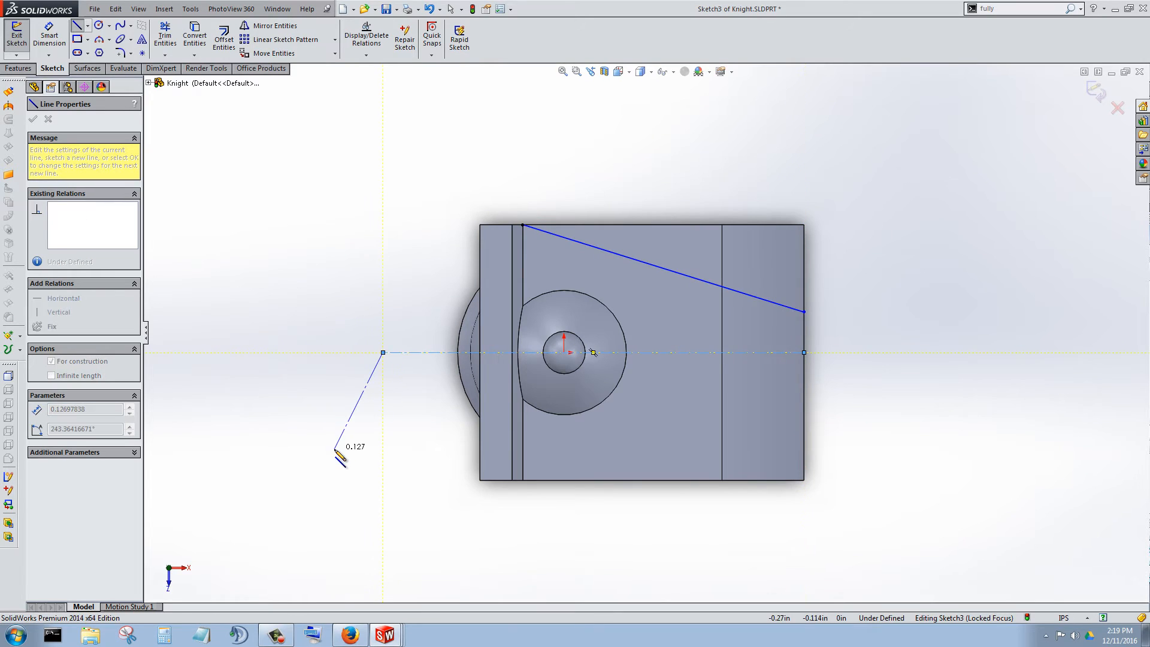
{"action": "key", "text": "Escape"}
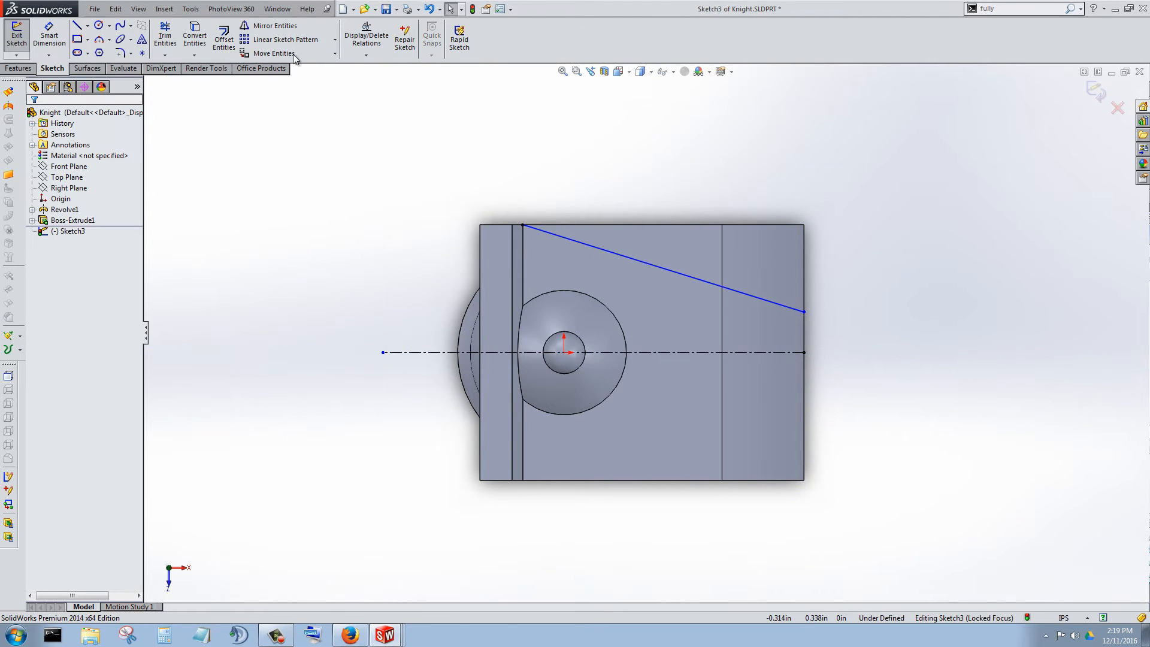
Mirror the slanted line about the horizontal construction line, keeping the original.
{"action": "left_click", "coordinate": [272, 25]}
{"action": "left_click", "coordinate": [671, 274]}
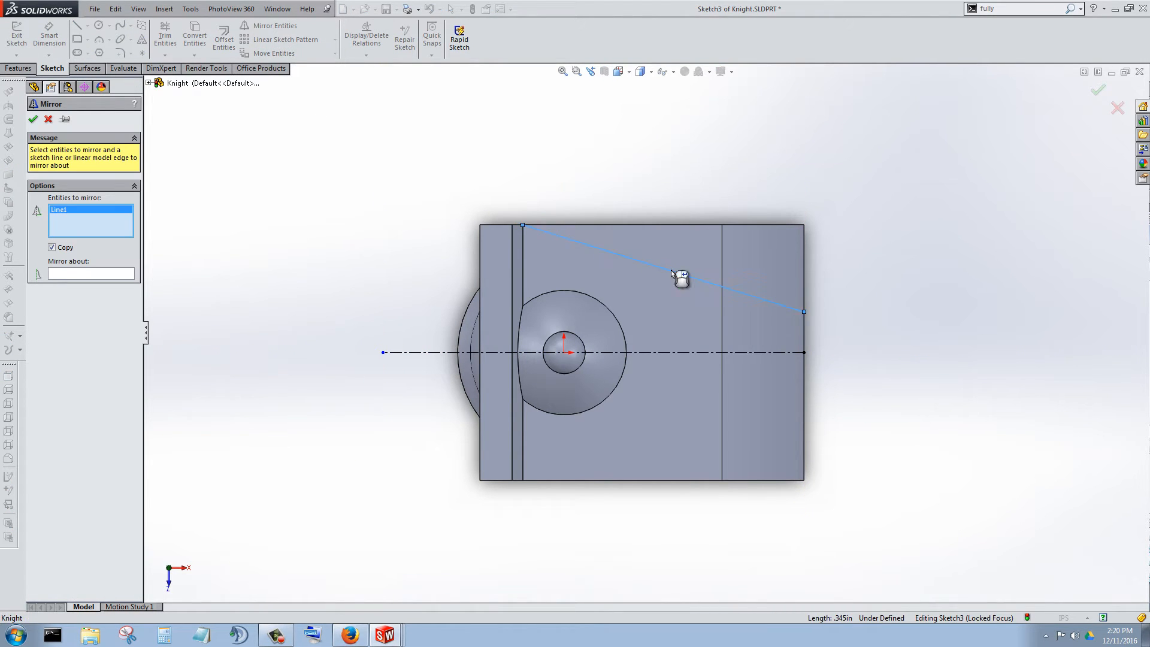
{"action": "left_click", "coordinate": [100, 274]}
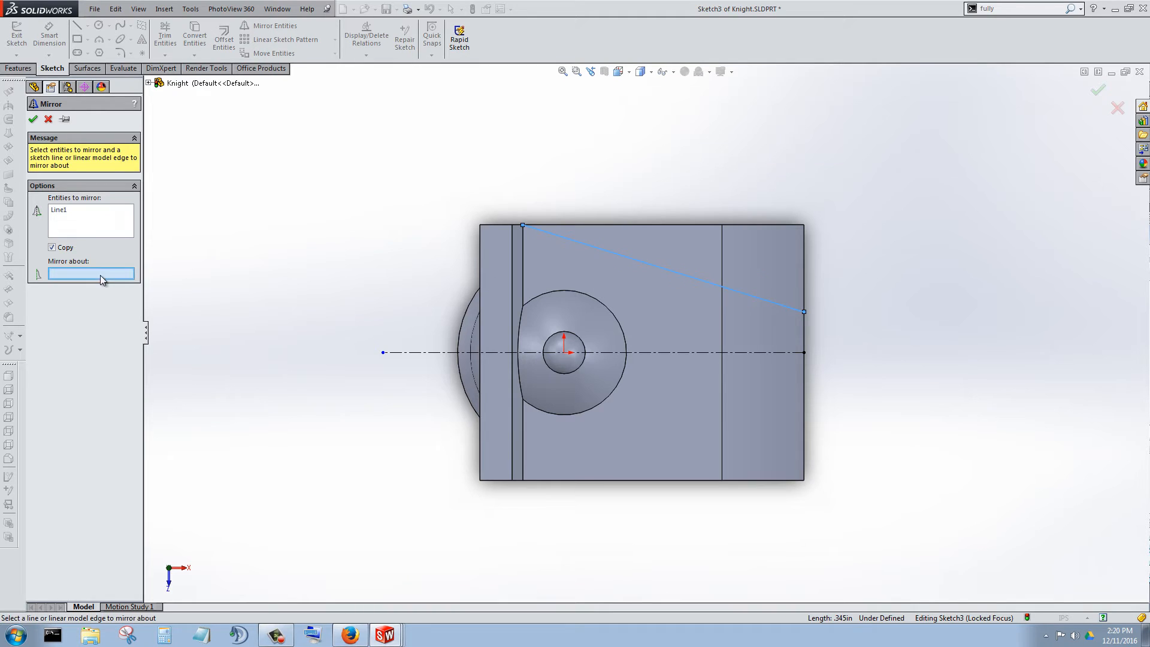
{"action": "left_click", "coordinate": [680, 353]}
{"action": "left_click", "coordinate": [33, 121]}
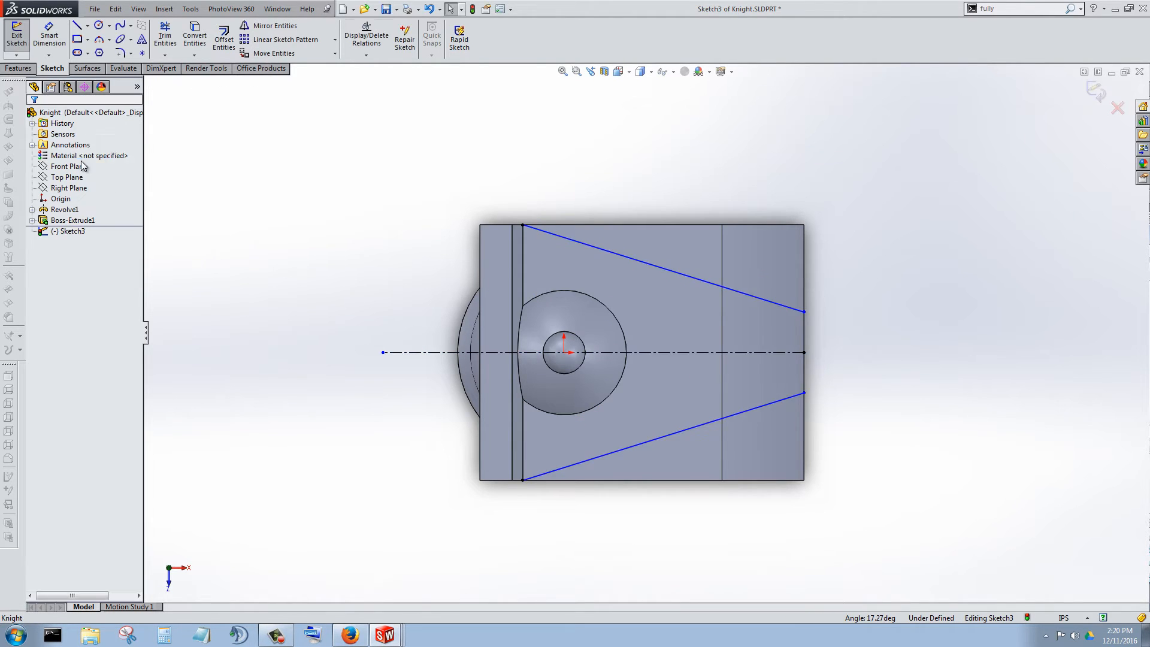
Examine the areas of the head outside the two slanted lines.
{"action": "scroll", "coordinate": [659, 371], "scroll_direction": "up", "scroll_amount": 3}
{"action": "scroll", "coordinate": [693, 300], "scroll_direction": "down", "scroll_amount": 6}
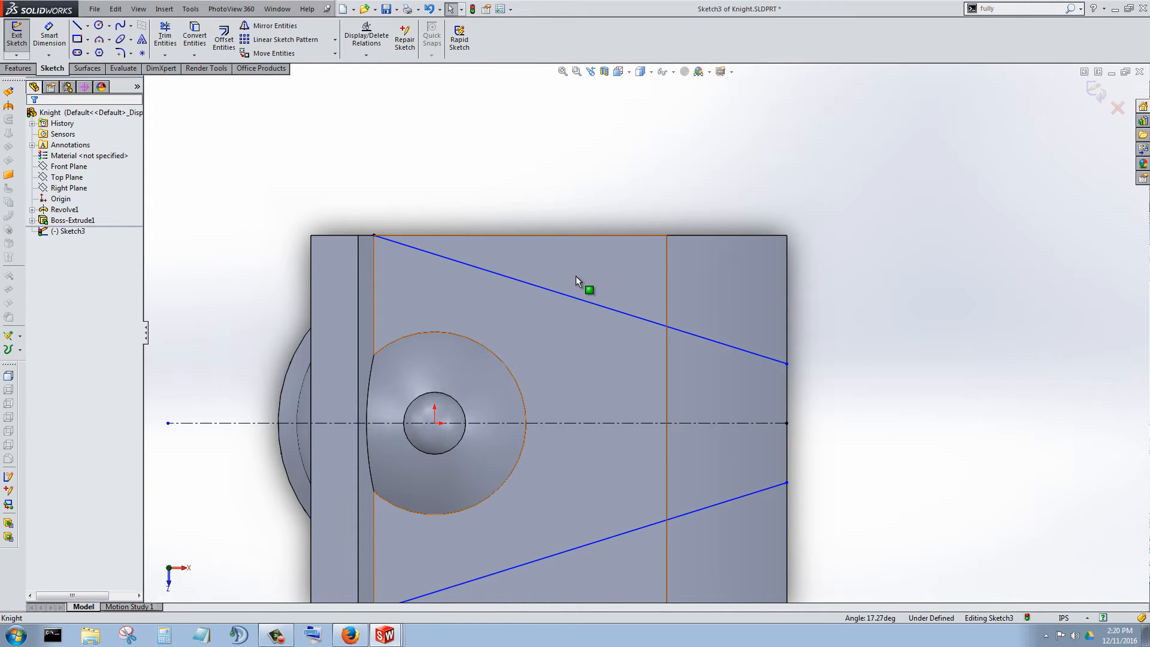
{"action": "left_click", "coordinate": [579, 260]}
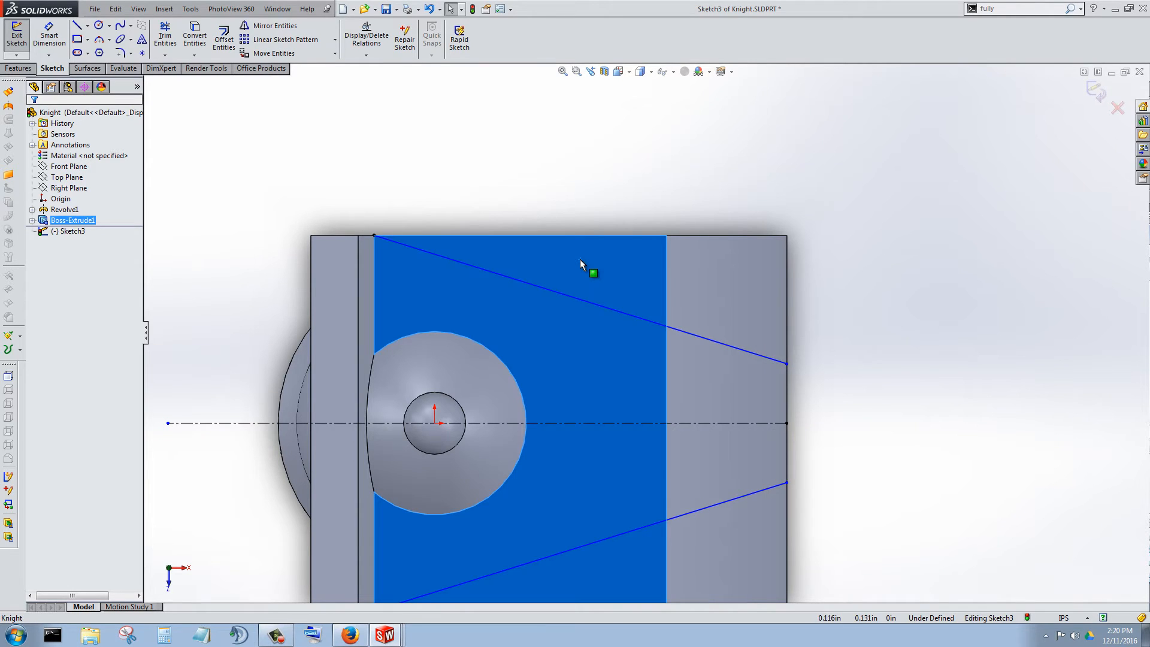
{"action": "left_click", "coordinate": [760, 283]}
{"action": "scroll", "coordinate": [755, 360], "scroll_direction": "up", "scroll_amount": 2}
{"action": "left_click", "coordinate": [639, 509]}
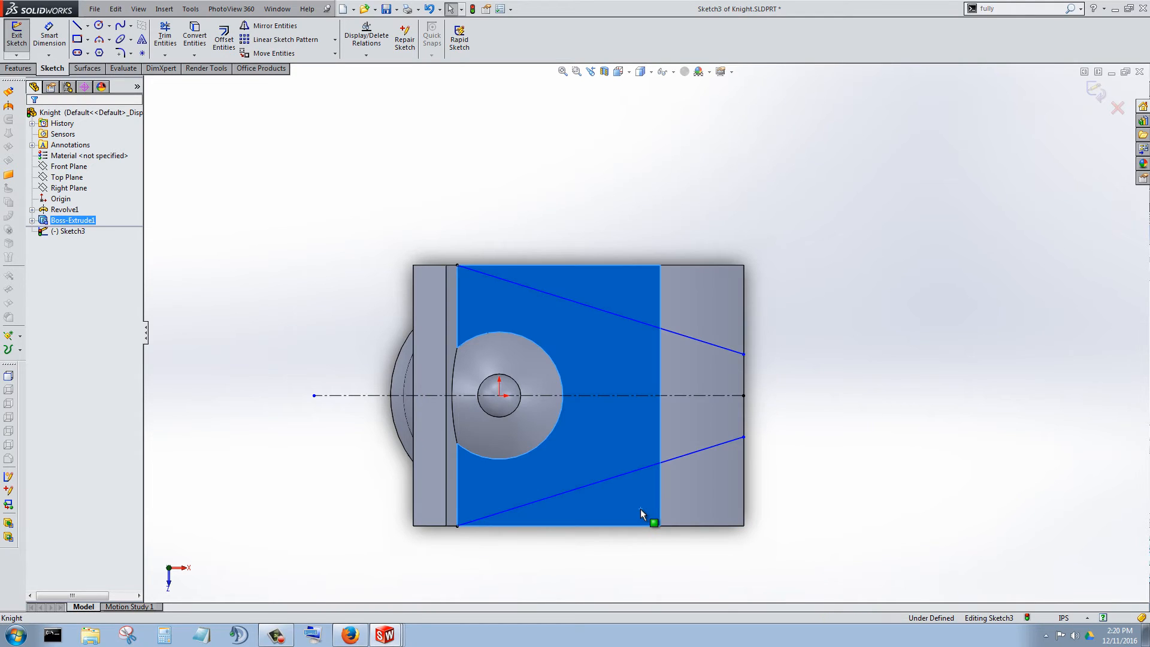
{"action": "left_click", "coordinate": [816, 460]}
Close the upper wedge with a 0.33 in horizontal line to the snout corner and a 0.103 in vertical line to the slanted line's end.
{"action": "scroll", "coordinate": [626, 260], "scroll_direction": "up", "scroll_amount": 2}
{"action": "scroll", "coordinate": [634, 300], "scroll_direction": "down", "scroll_amount": 1}
{"action": "scroll", "coordinate": [633, 300], "scroll_direction": "down", "scroll_amount": 5}
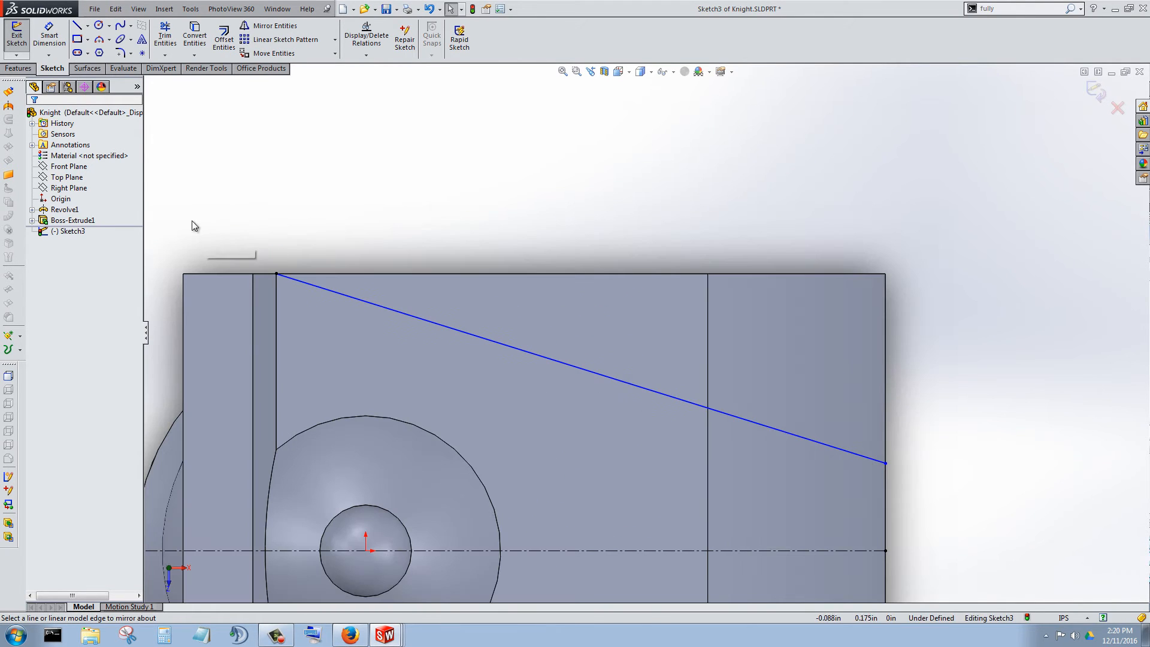
{"action": "left_click", "coordinate": [78, 26]}
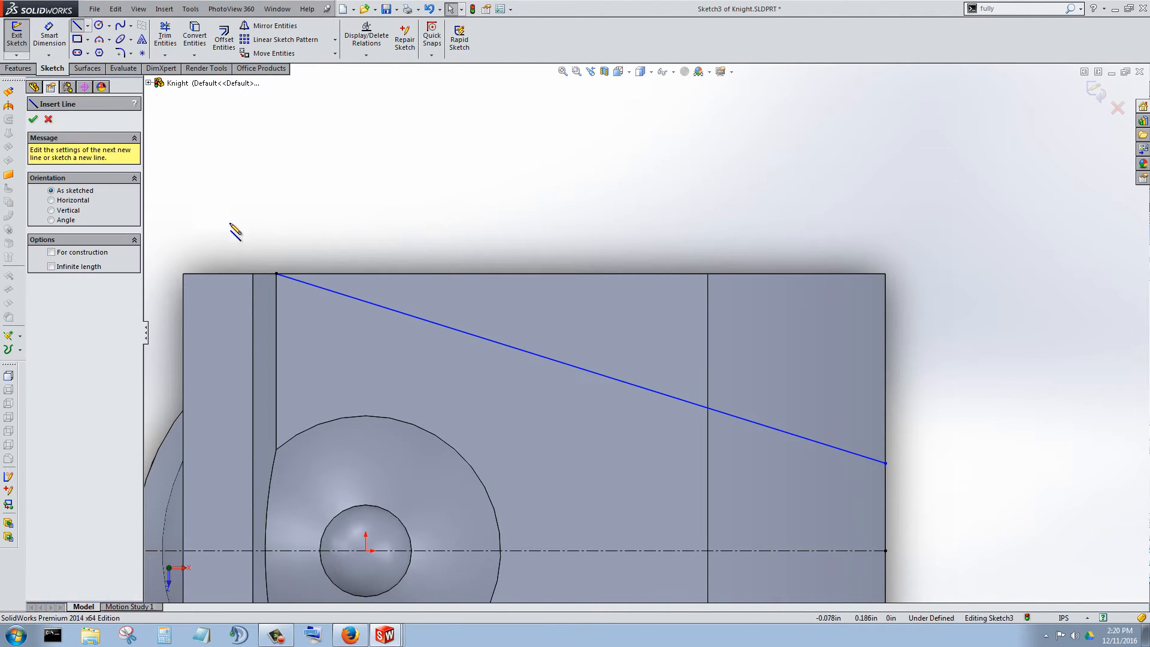
{"action": "left_click", "coordinate": [276, 274]}
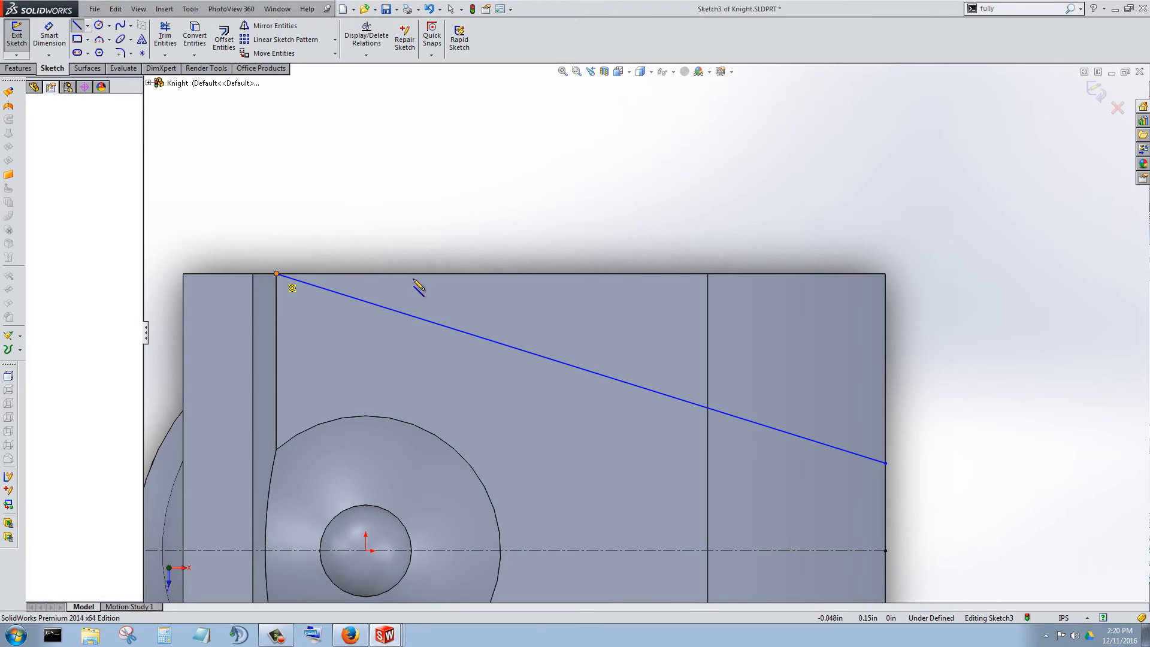
{"action": "left_click", "coordinate": [885, 274]}
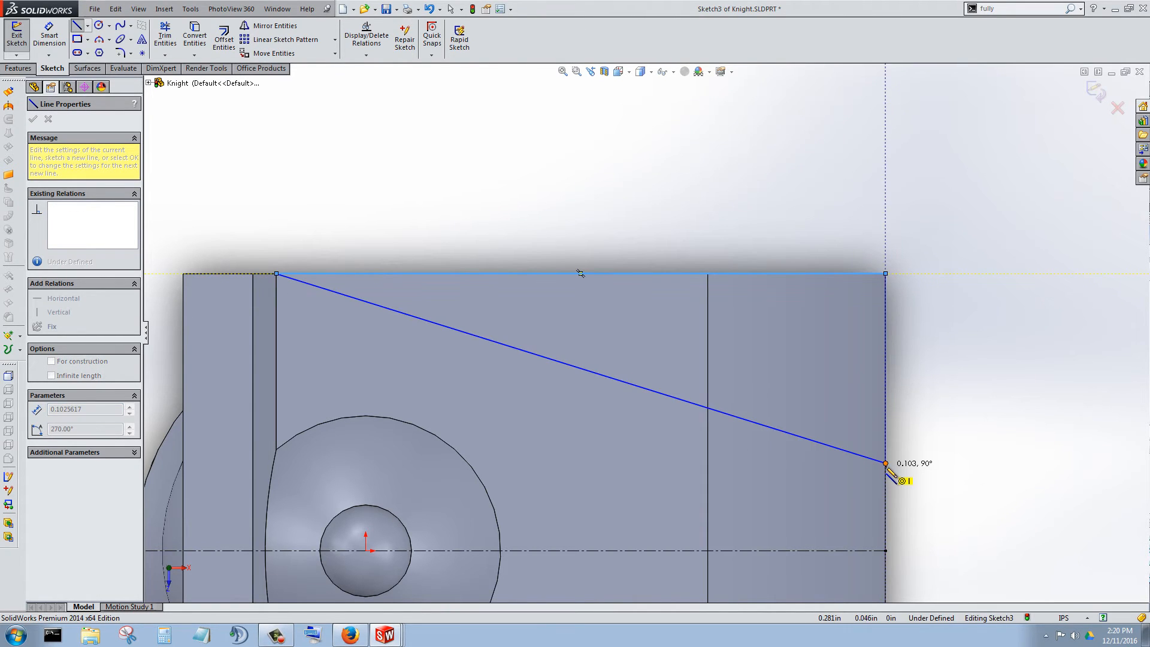
{"action": "left_click", "coordinate": [886, 462]}
Close the lower wedge with a vertical line to the snout's lower corner and a horizontal line about 0.33 in long to the mirrored line's end.
{"action": "scroll", "coordinate": [927, 453], "scroll_direction": "up", "scroll_amount": 5}
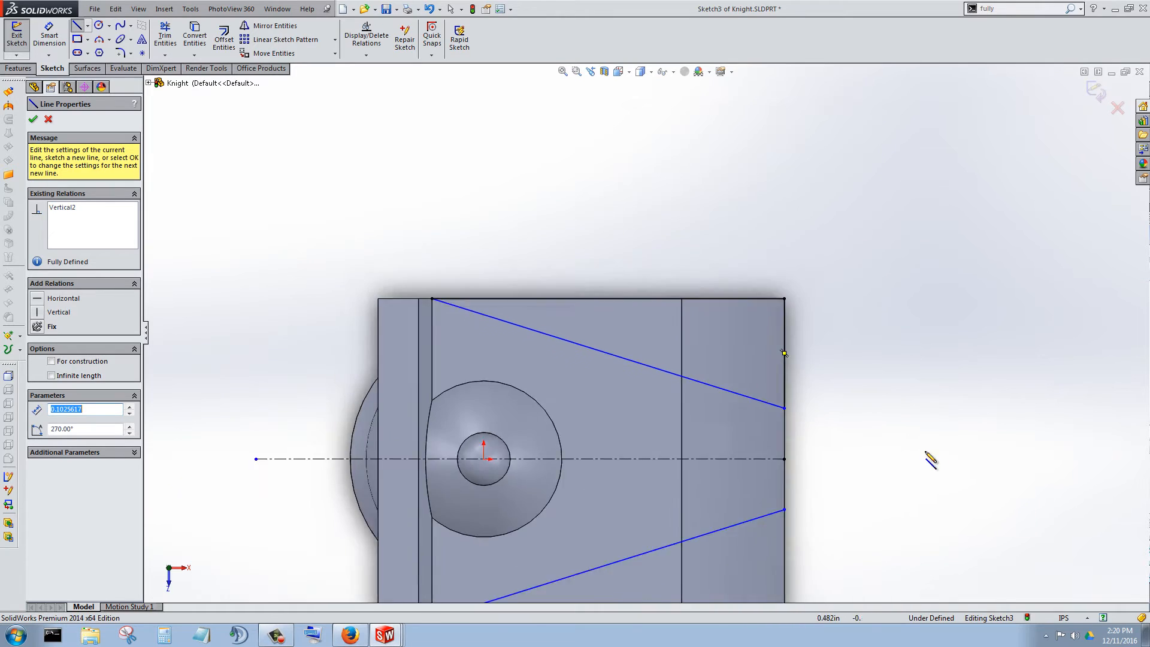
{"action": "scroll", "coordinate": [724, 457], "scroll_direction": "down", "scroll_amount": 3}
{"action": "left_click", "coordinate": [767, 424]}
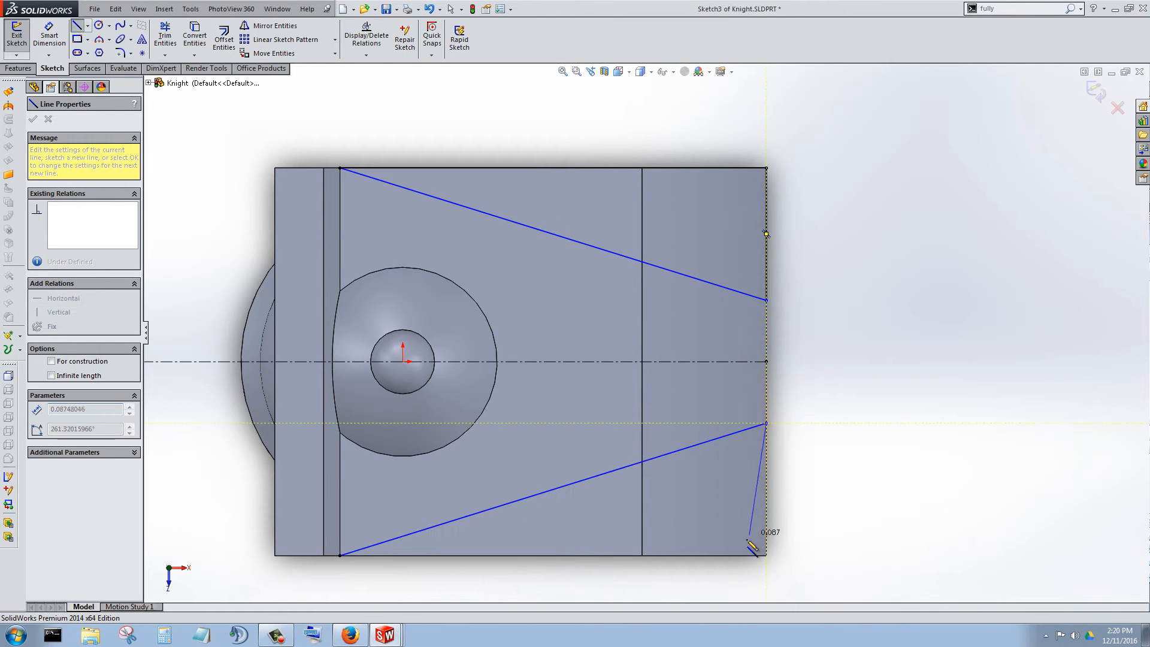
{"action": "left_click", "coordinate": [766, 555]}
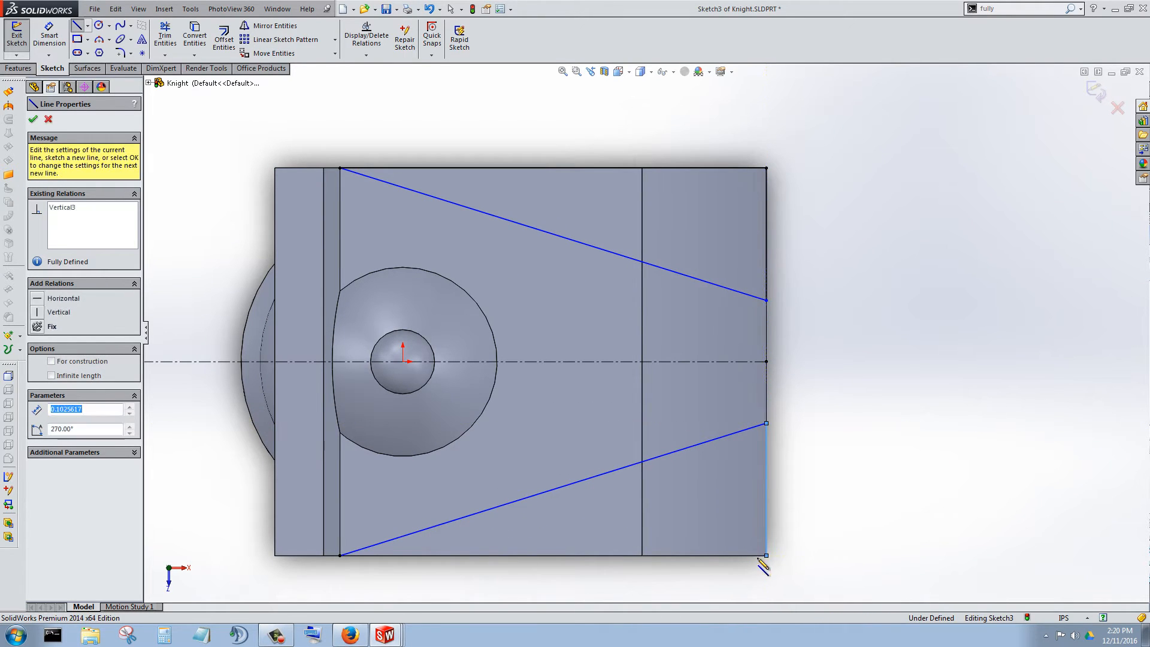
{"action": "left_click", "coordinate": [340, 555]}
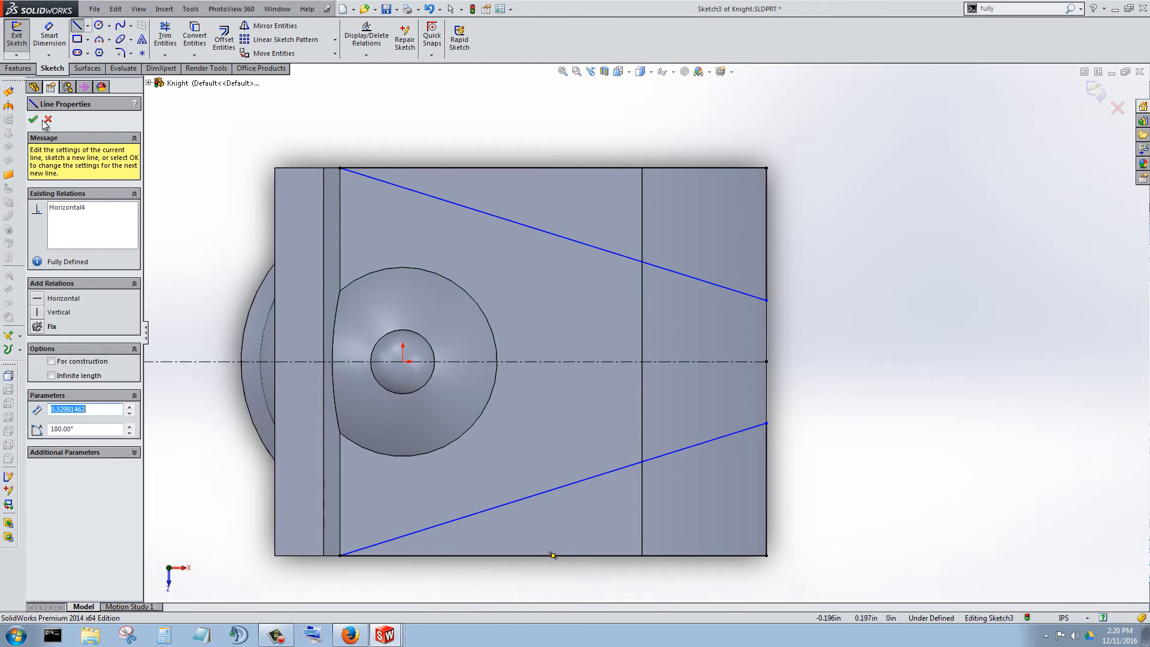
{"action": "left_click", "coordinate": [48, 119]}
Start an Extruded Cut from the sketch and select the four wedge regions beside the slanted lines as its contours.
{"action": "left_click", "coordinate": [21, 69]}
{"action": "left_click", "coordinate": [179, 42]}
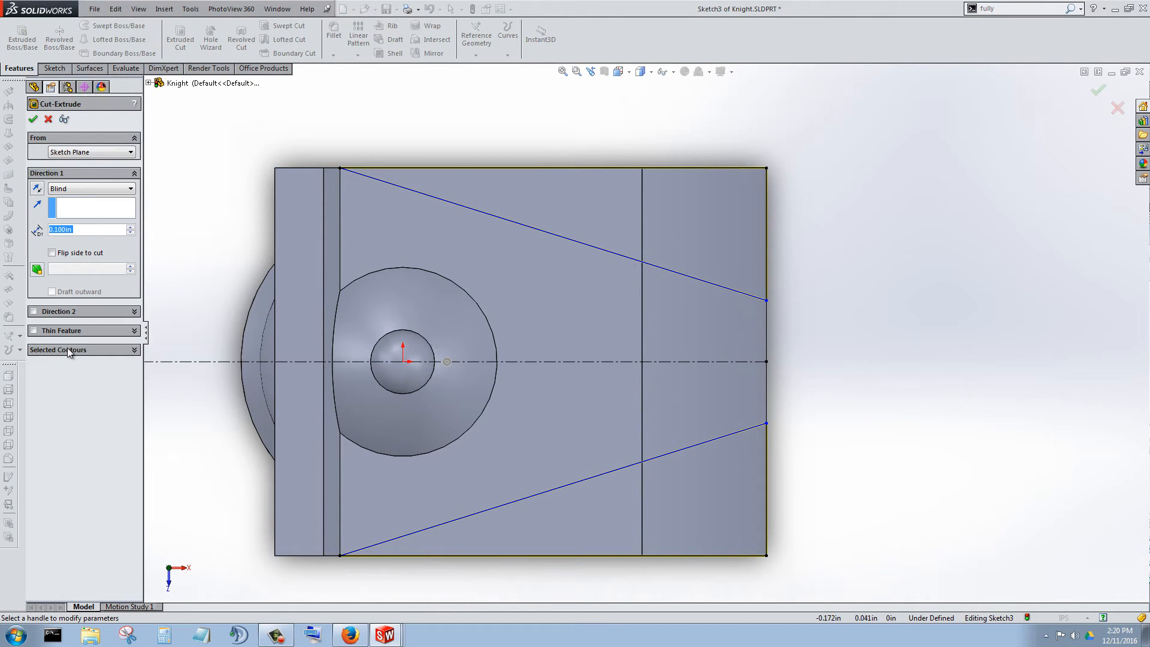
{"action": "left_click", "coordinate": [69, 350]}
{"action": "left_click", "coordinate": [585, 216]}
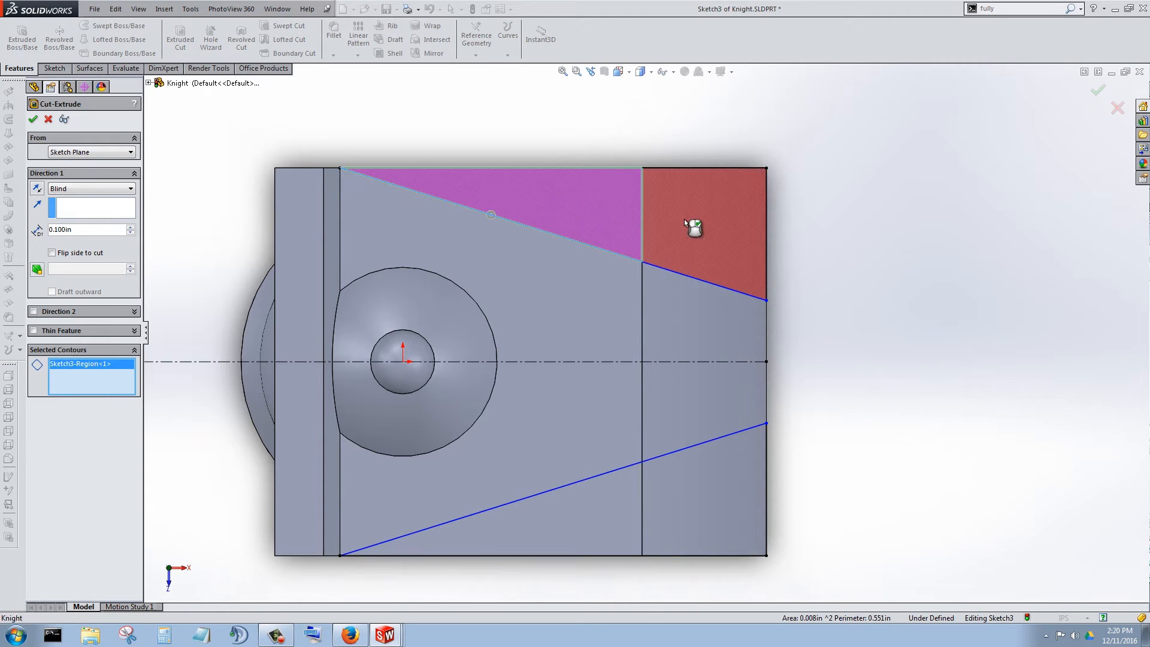
{"action": "left_click", "coordinate": [688, 226]}
{"action": "left_click", "coordinate": [719, 497]}
{"action": "left_click", "coordinate": [594, 510]}
Set the cut's end condition to Up To Surface, ending at the flat underside of the horse head, and finish the cut.
{"action": "middle_click_drag", "start_coordinate": [622, 397], "coordinate": [531, 125]}
{"action": "scroll", "coordinate": [534, 133], "scroll_direction": "up", "scroll_amount": 4}
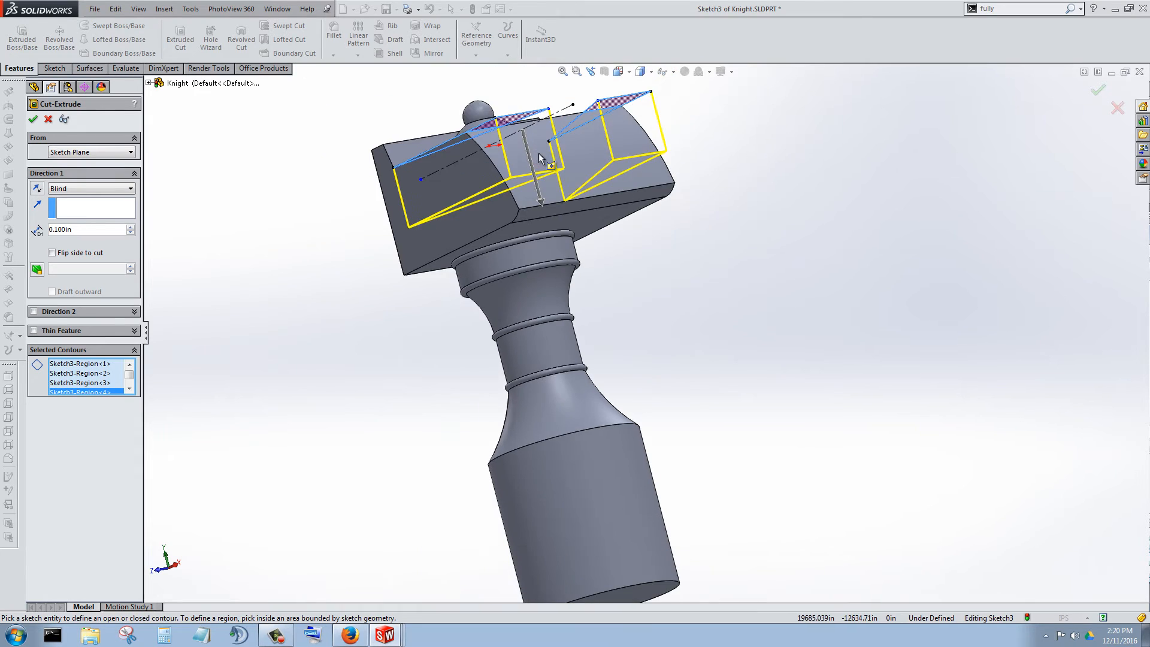
{"action": "scroll", "coordinate": [542, 157], "scroll_direction": "down", "scroll_amount": 3}
{"action": "middle_click_drag", "start_coordinate": [339, 238], "coordinate": [261, 304]}
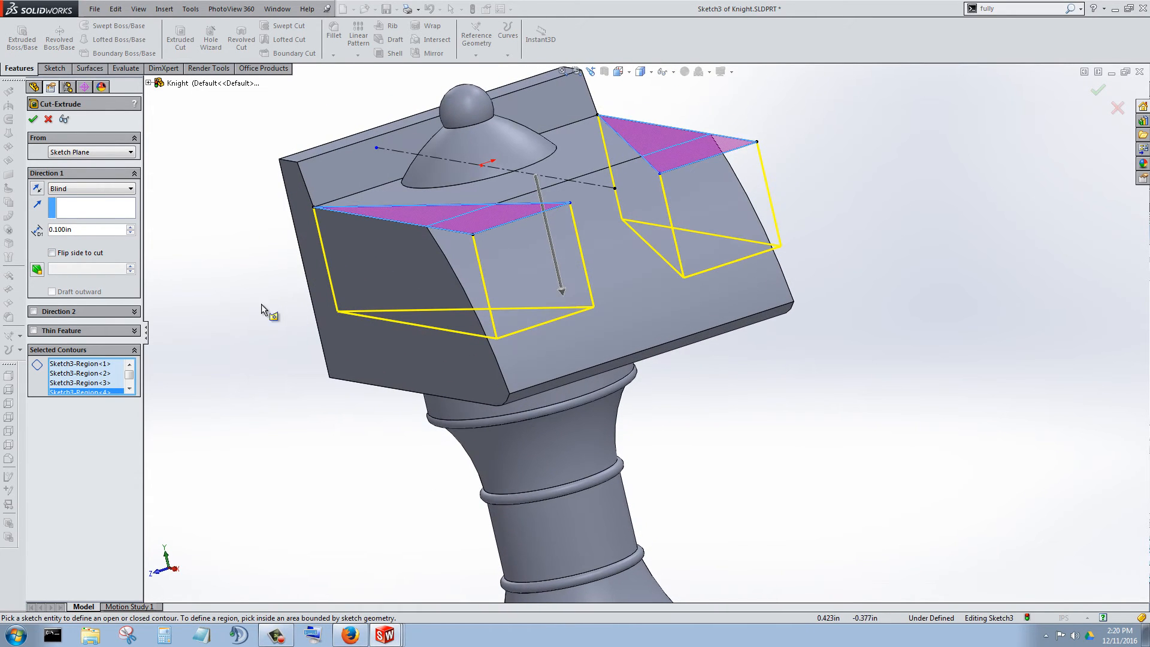
{"action": "left_click", "coordinate": [98, 192]}
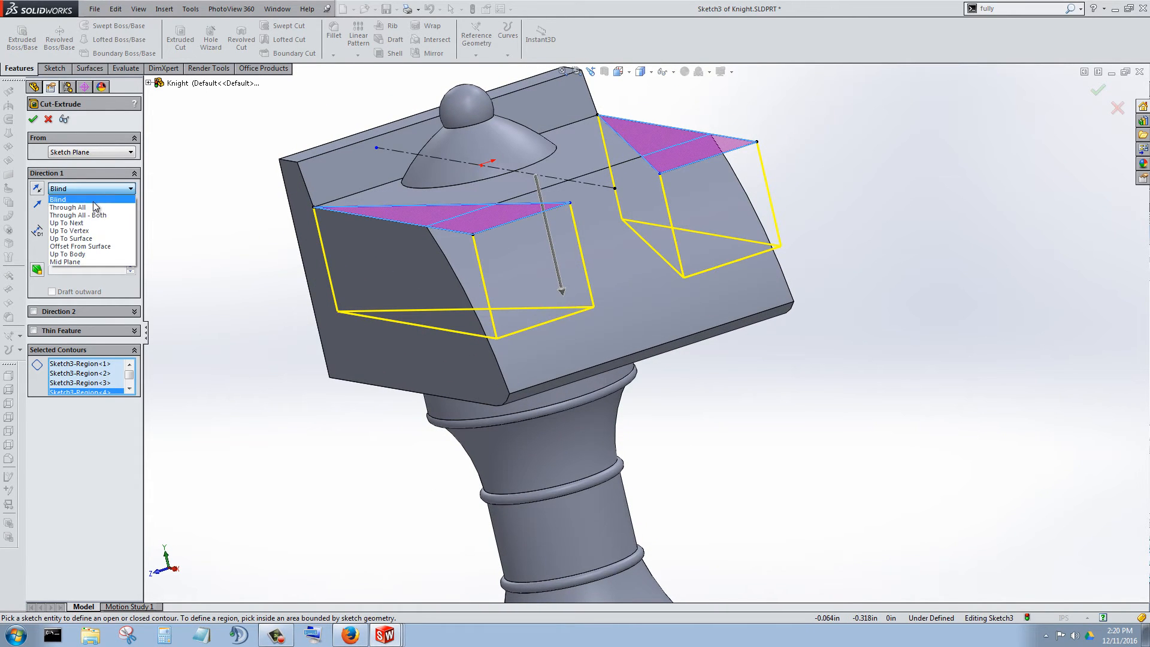
{"action": "left_click", "coordinate": [98, 238]}
{"action": "middle_click_drag", "start_coordinate": [464, 288], "coordinate": [457, 196]}
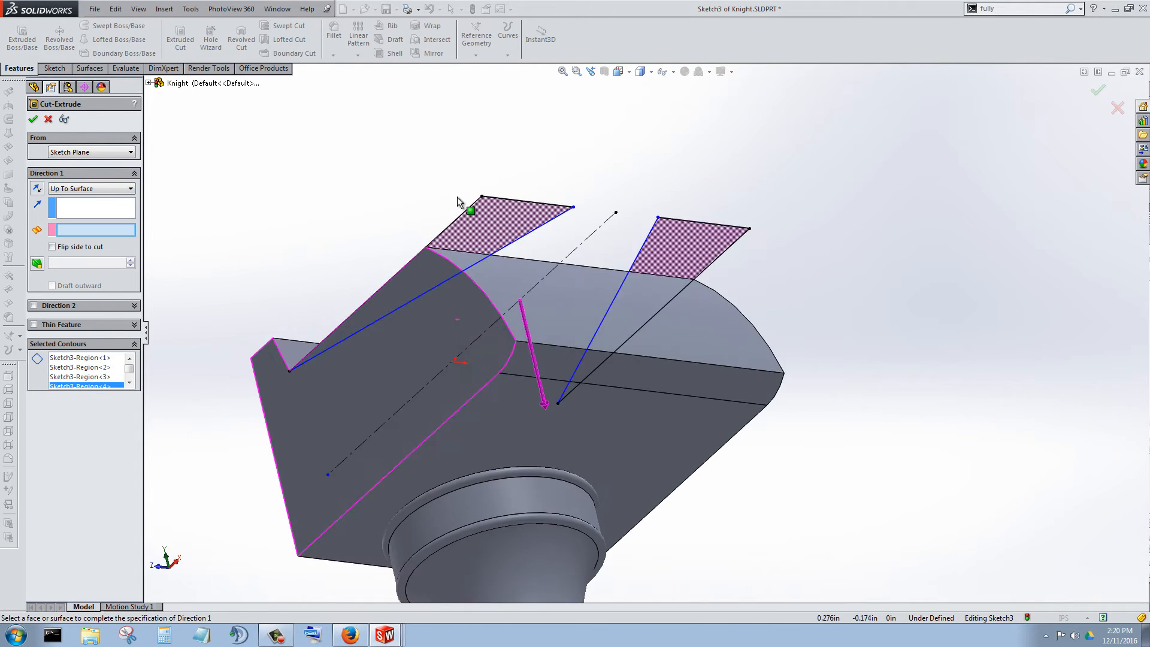
{"action": "left_click", "coordinate": [472, 420]}
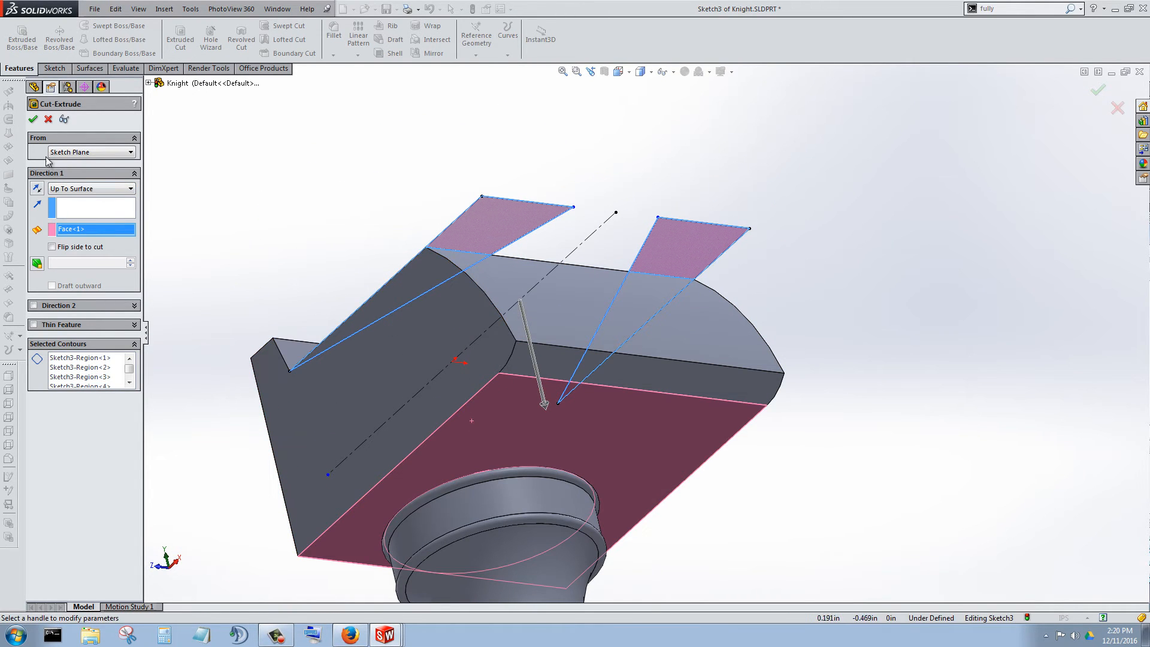
{"action": "left_click", "coordinate": [34, 119]}
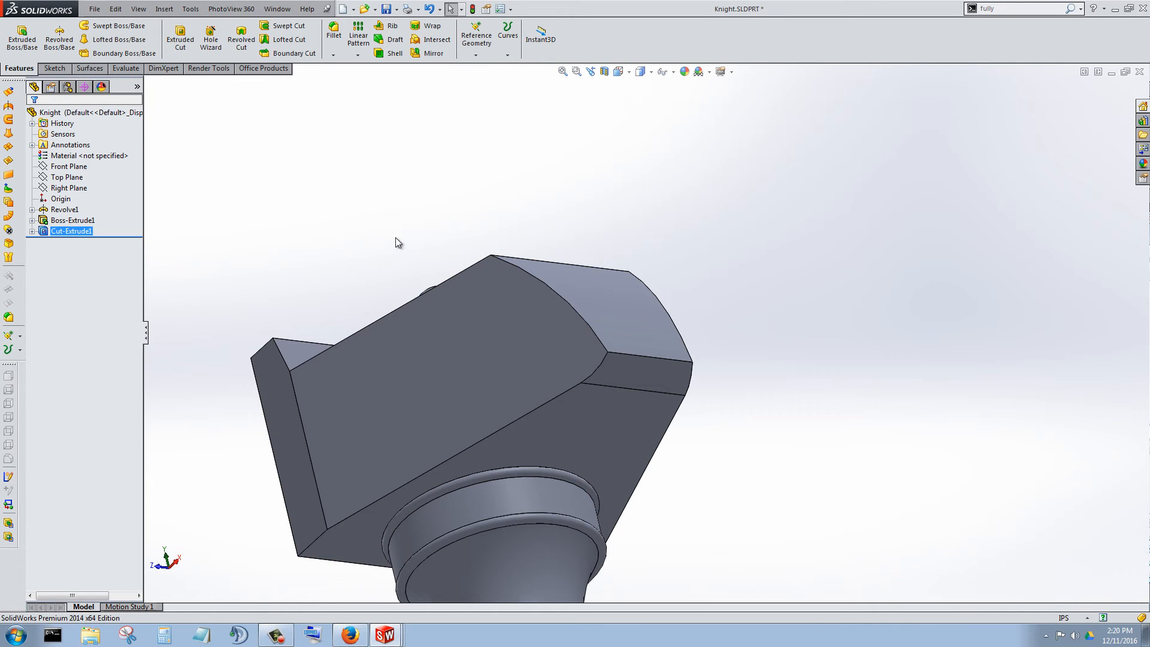
Examine the tapered head from several sides and the revolved neck and stem faces beneath it.
{"action": "middle_click_drag", "start_coordinate": [398, 244], "coordinate": [220, 483]}
{"action": "scroll", "coordinate": [589, 400], "scroll_direction": "down", "scroll_amount": 4}
{"action": "scroll", "coordinate": [721, 419], "scroll_direction": "down", "scroll_amount": 3}
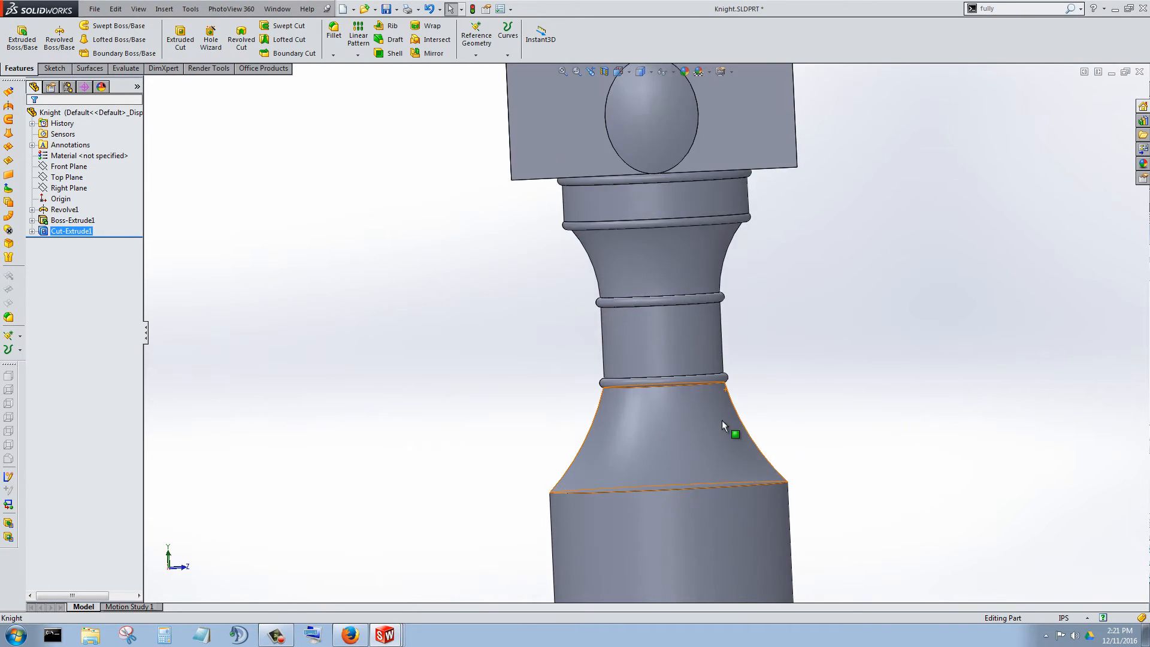
{"action": "left_click", "coordinate": [692, 424]}
{"action": "left_click", "coordinate": [669, 340]}
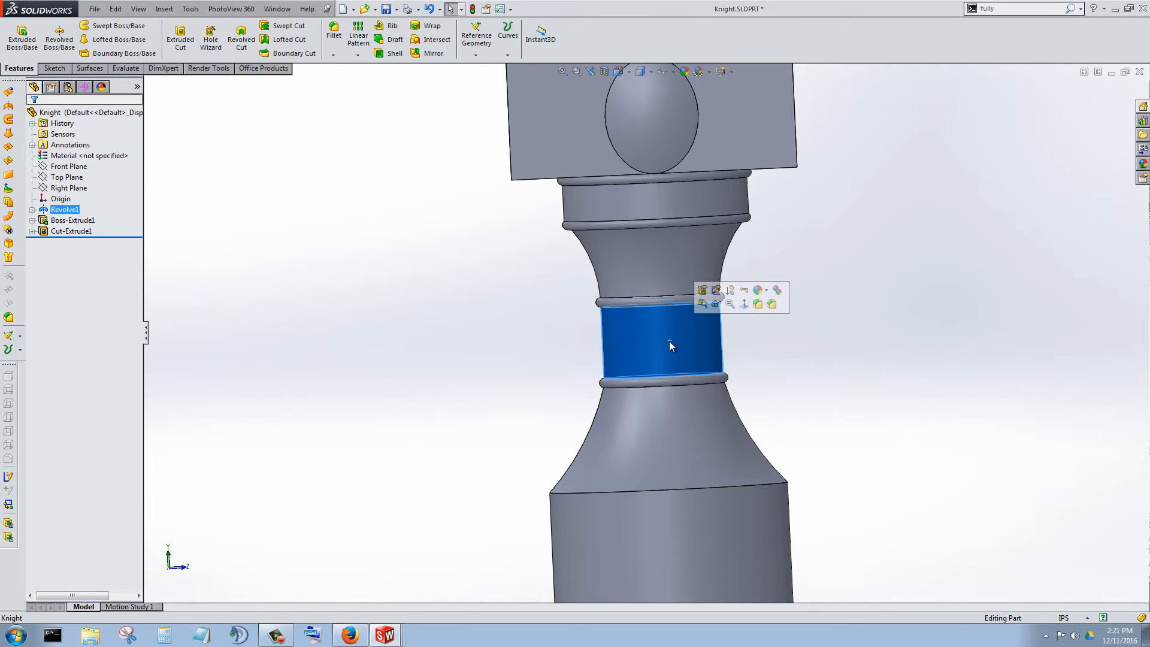
{"action": "left_click", "coordinate": [645, 425]}
{"action": "left_click", "coordinate": [645, 263]}
{"action": "scroll", "coordinate": [576, 336], "scroll_direction": "up", "scroll_amount": 3}
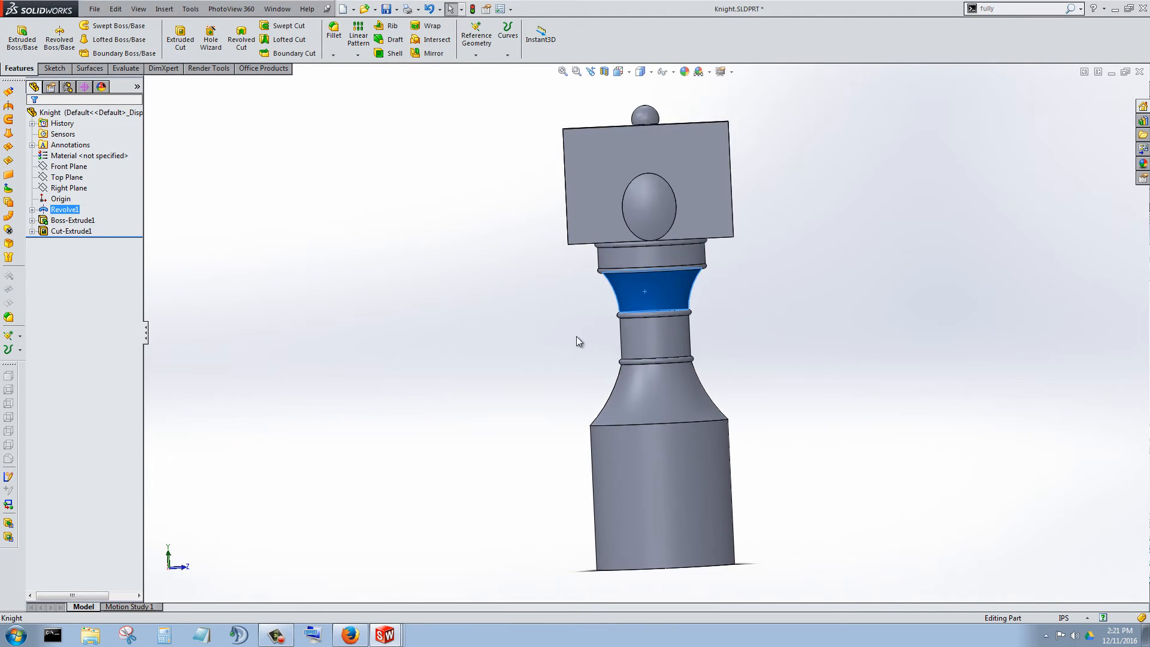
{"action": "middle_click_drag", "start_coordinate": [576, 336], "coordinate": [688, 236]}
{"action": "scroll", "coordinate": [688, 236], "scroll_direction": "down", "scroll_amount": 2}
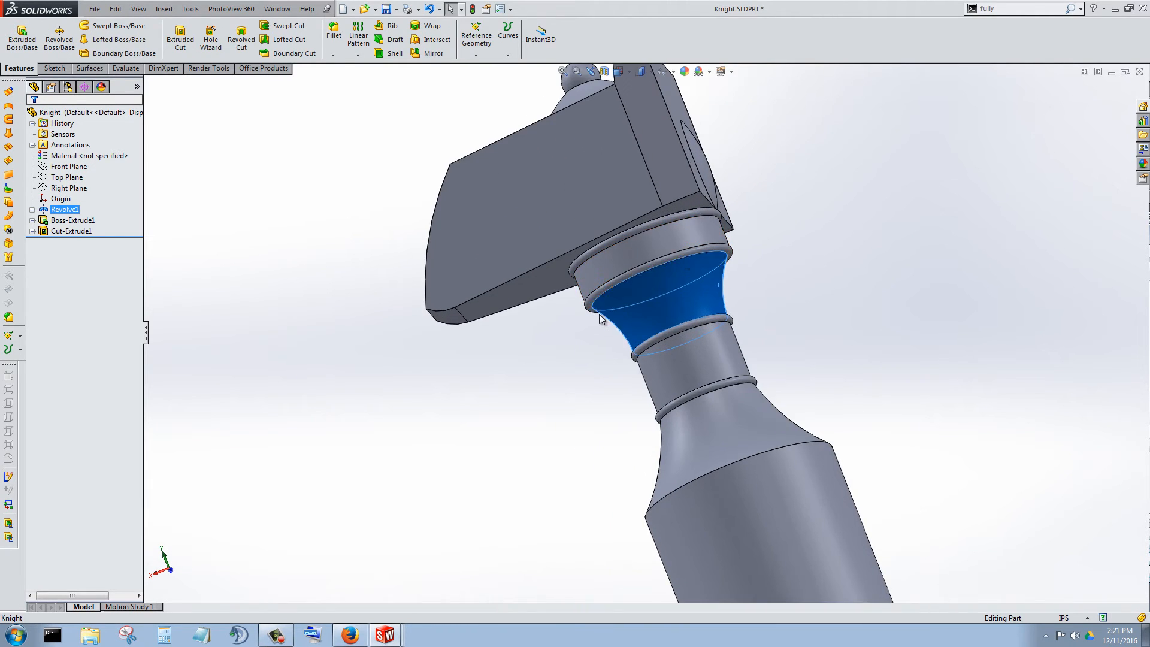
{"action": "scroll", "coordinate": [583, 344], "scroll_direction": "up", "scroll_amount": 3}
{"action": "middle_click_drag", "start_coordinate": [581, 341], "coordinate": [857, 210]}
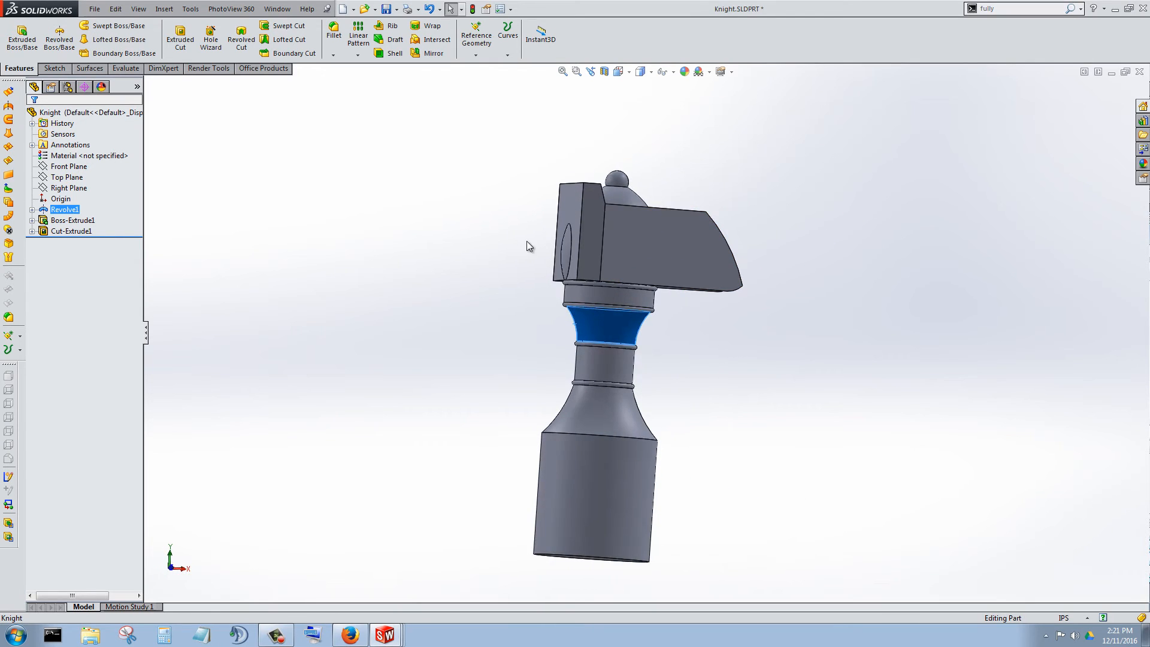
Examine the parts of the bishop's rounded body that protrude from the back and top of the horse head.
{"action": "middle_click_drag", "start_coordinate": [526, 241], "coordinate": [591, 247]}
{"action": "left_click", "coordinate": [603, 250]}
{"action": "middle_click_drag", "start_coordinate": [699, 289], "coordinate": [639, 364]}
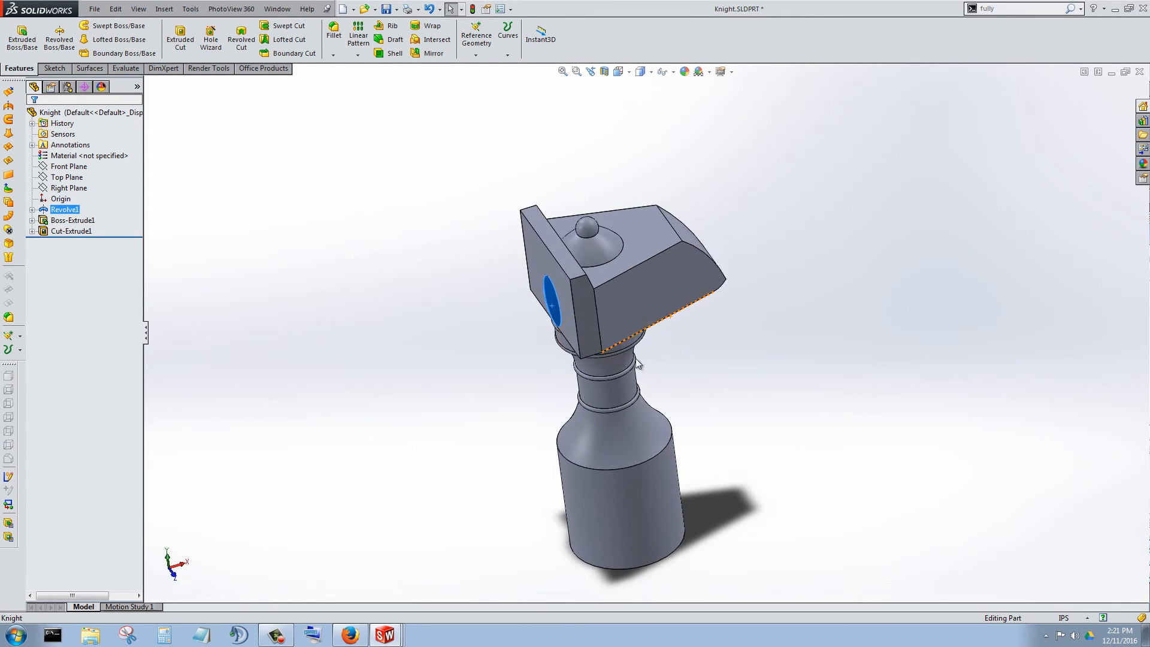
{"action": "left_click", "coordinate": [597, 245]}
{"action": "middle_click_drag", "start_coordinate": [597, 327], "coordinate": [591, 290]}
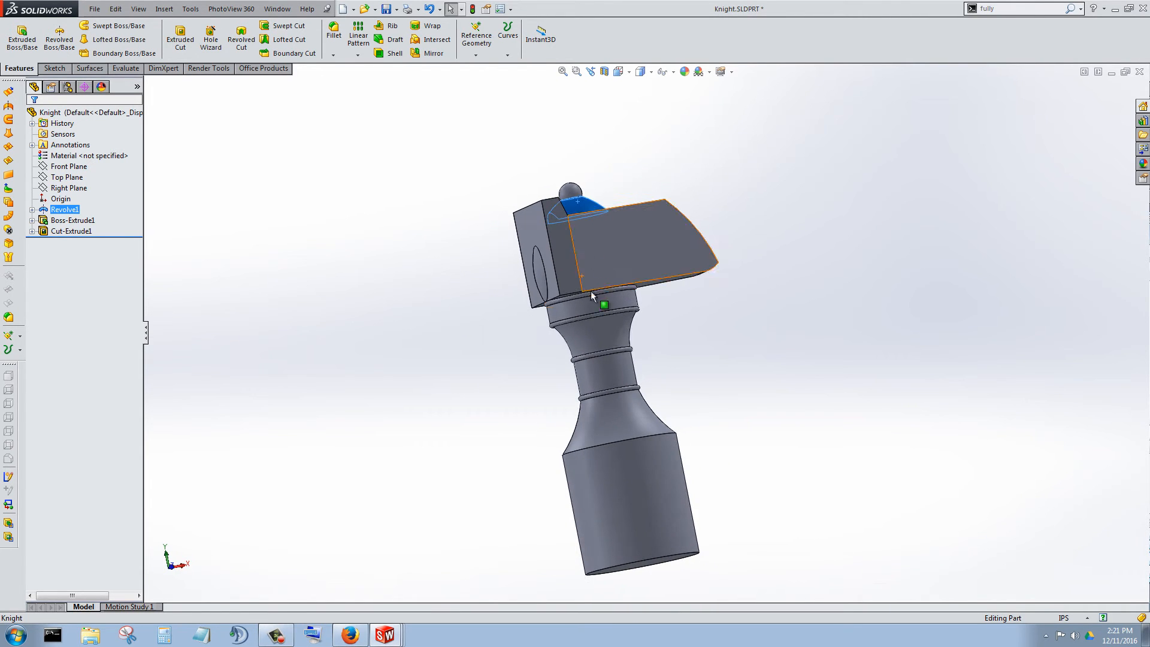
Open the revolved body's profile sketch for editing, viewed square to its sketch plane.
{"action": "left_click", "coordinate": [33, 210]}
{"action": "right_click", "coordinate": [75, 220]}
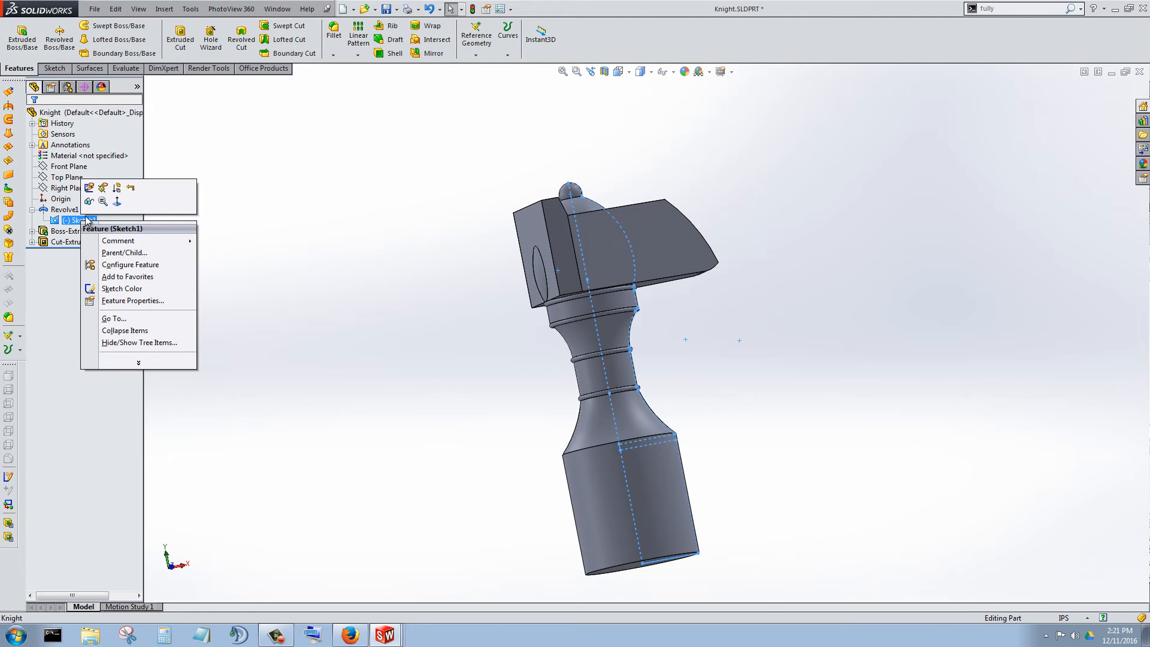
{"action": "left_click", "coordinate": [118, 203]}
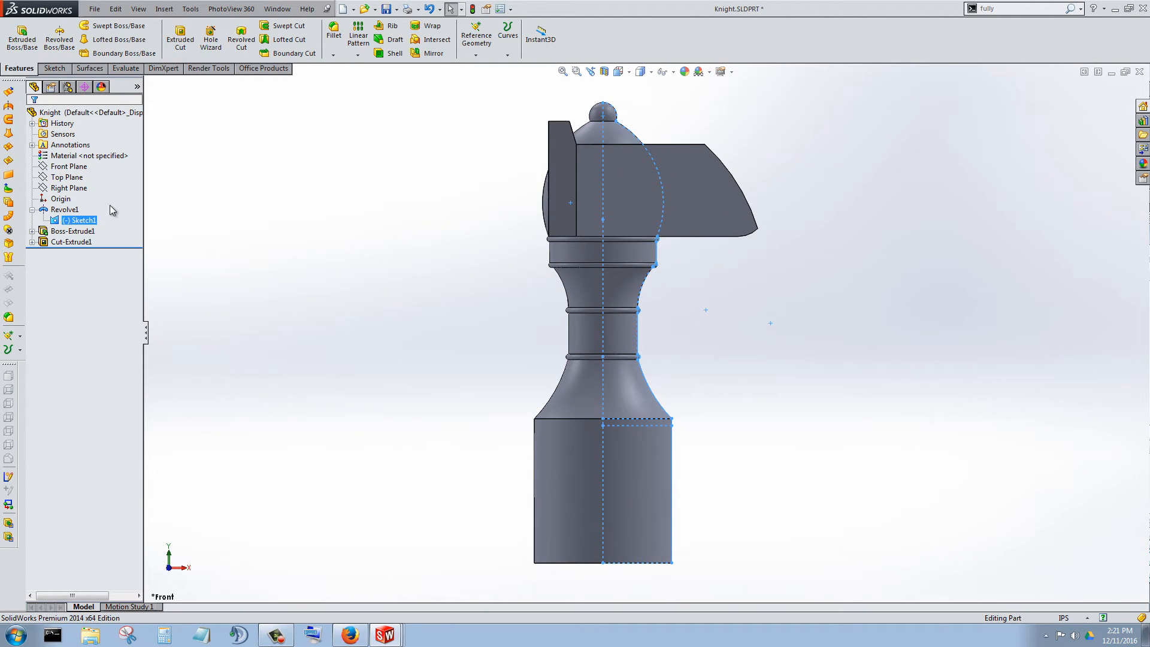
{"action": "right_click", "coordinate": [79, 221]}
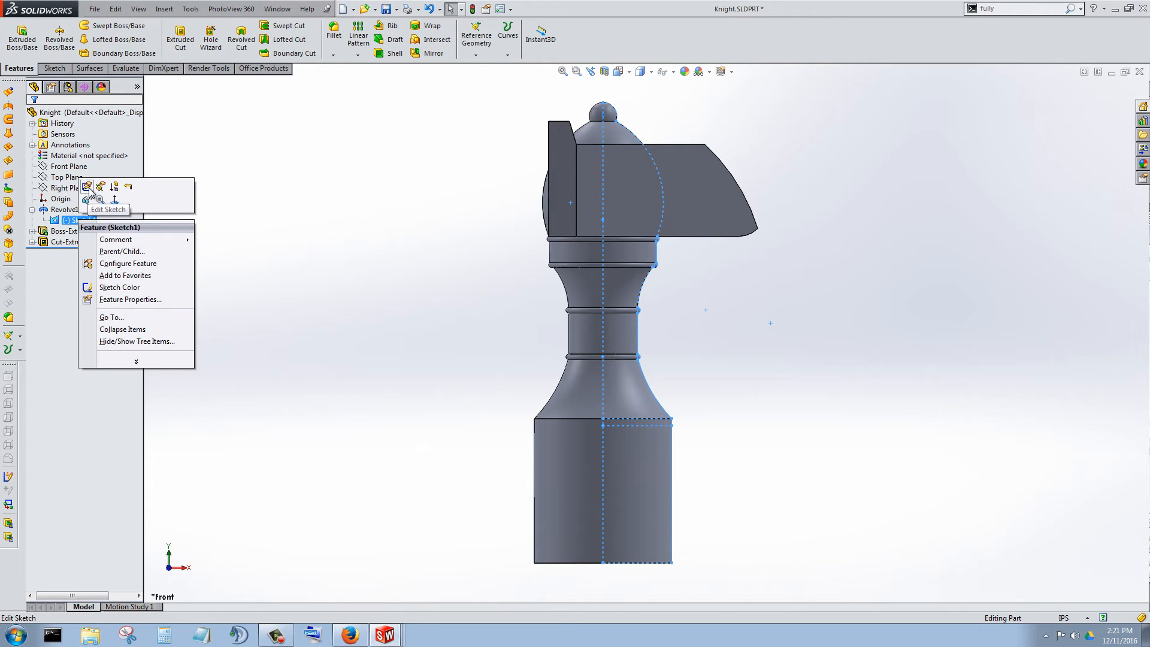
{"action": "left_click", "coordinate": [87, 187]}
Examine the profile's stem line, beads and arcs and the dimensions that define the stem.
{"action": "scroll", "coordinate": [667, 290], "scroll_direction": "down", "scroll_amount": 5}
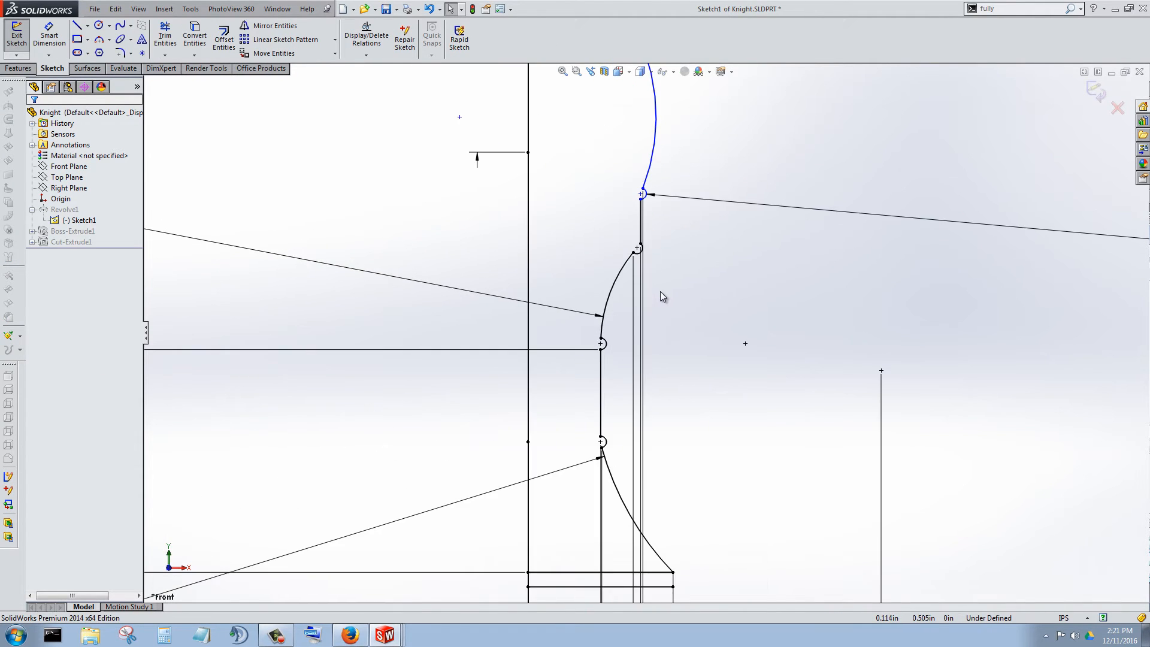
{"action": "scroll", "coordinate": [663, 275], "scroll_direction": "up", "scroll_amount": 4}
{"action": "scroll", "coordinate": [654, 353], "scroll_direction": "down", "scroll_amount": 5}
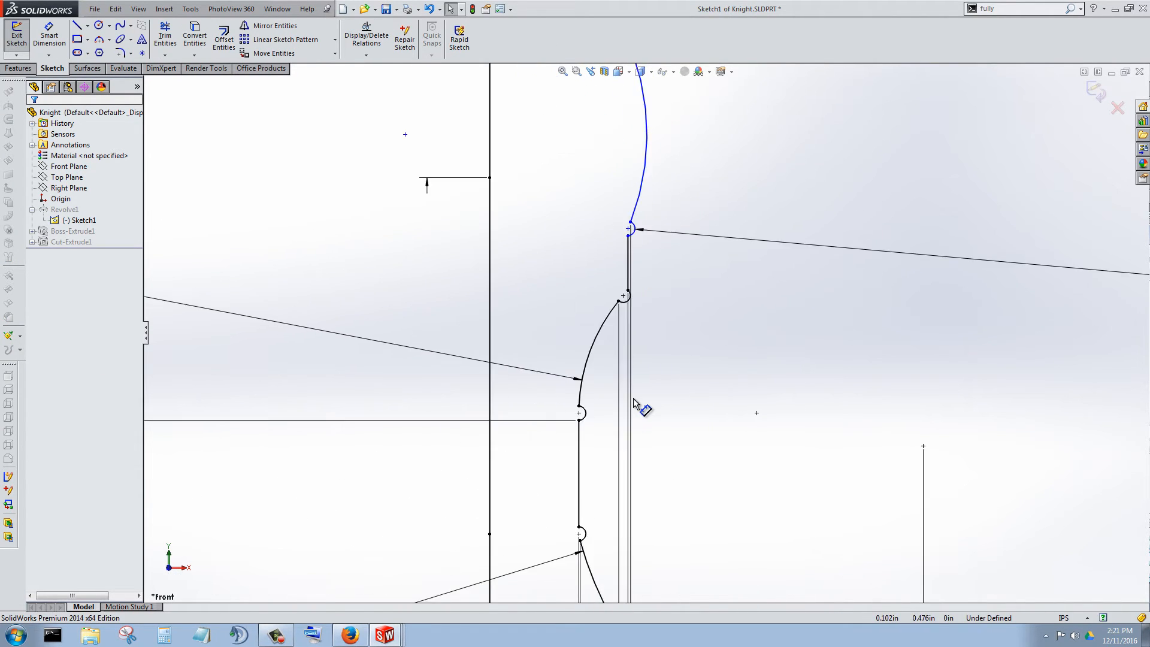
{"action": "scroll", "coordinate": [685, 379], "scroll_direction": "up", "scroll_amount": 5}
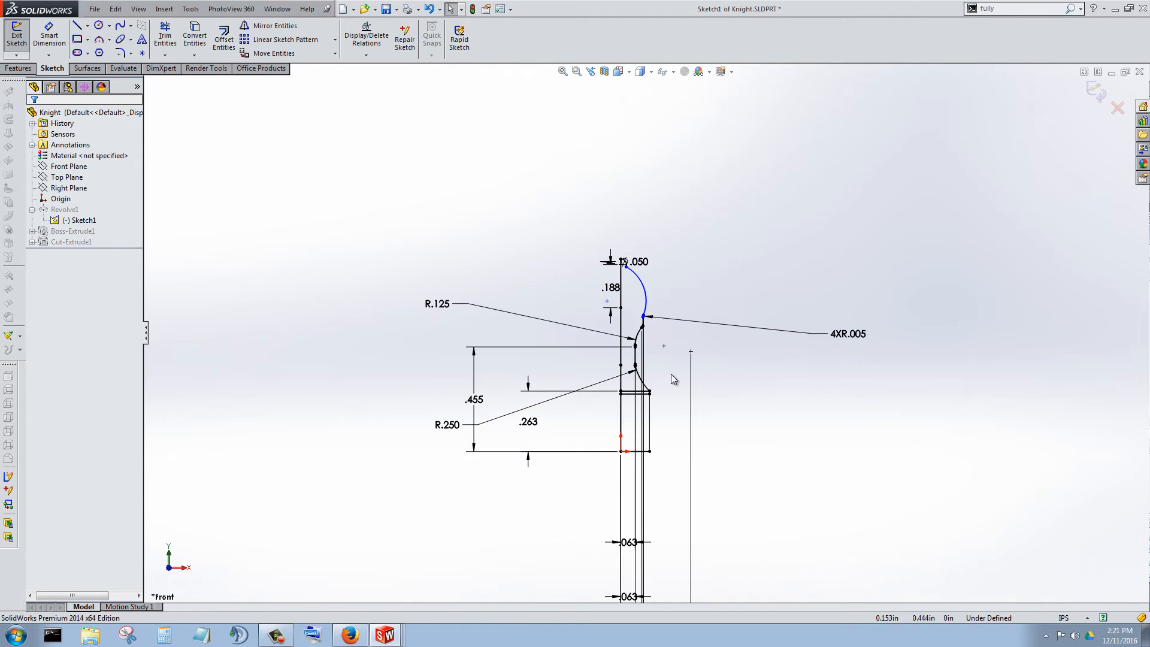
{"action": "scroll", "coordinate": [667, 363], "scroll_direction": "up", "scroll_amount": 2}
{"action": "scroll", "coordinate": [656, 343], "scroll_direction": "down", "scroll_amount": 7}
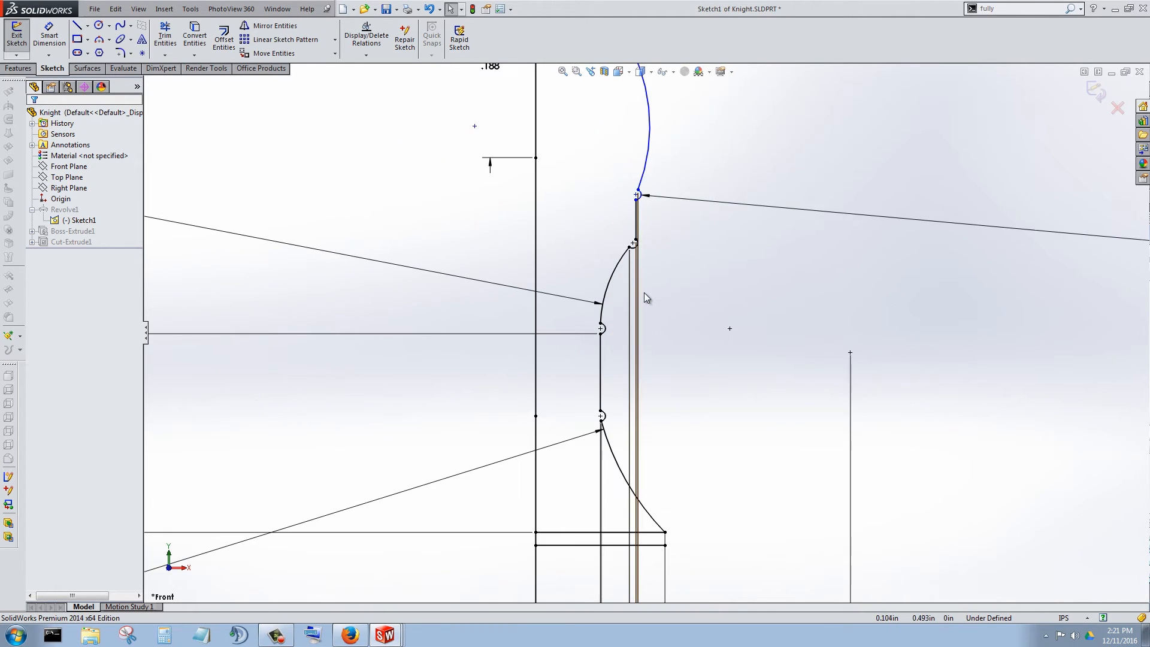
{"action": "scroll", "coordinate": [644, 292], "scroll_direction": "down", "scroll_amount": 3}
{"action": "scroll", "coordinate": [652, 411], "scroll_direction": "up", "scroll_amount": 2}
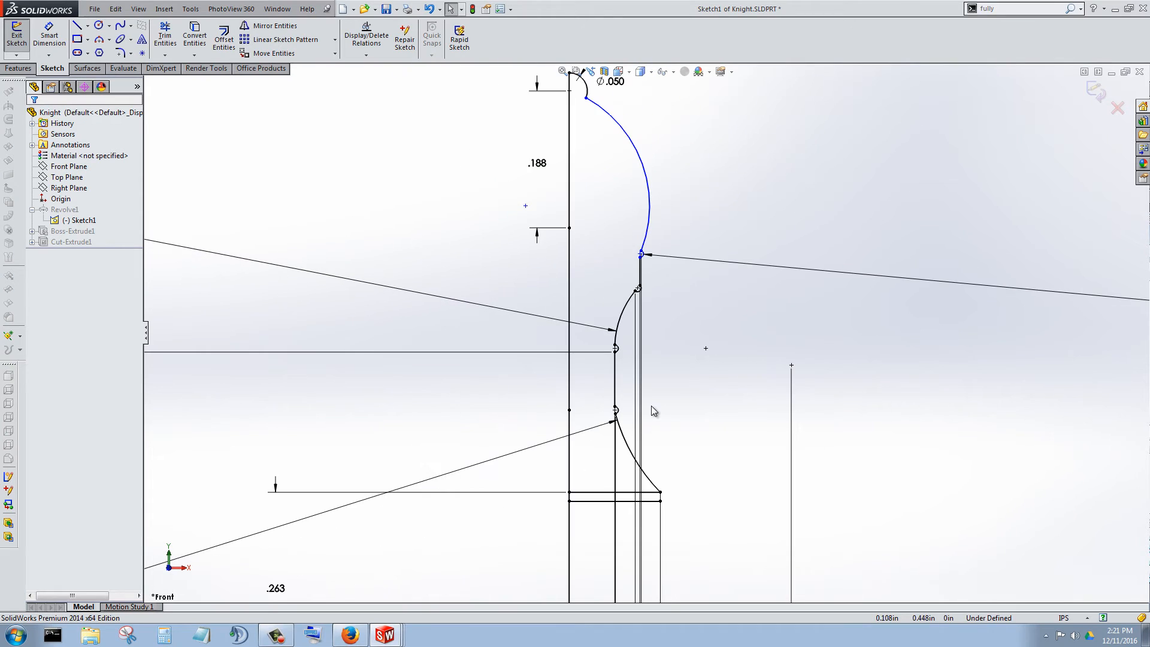
{"action": "left_click", "coordinate": [615, 383]}
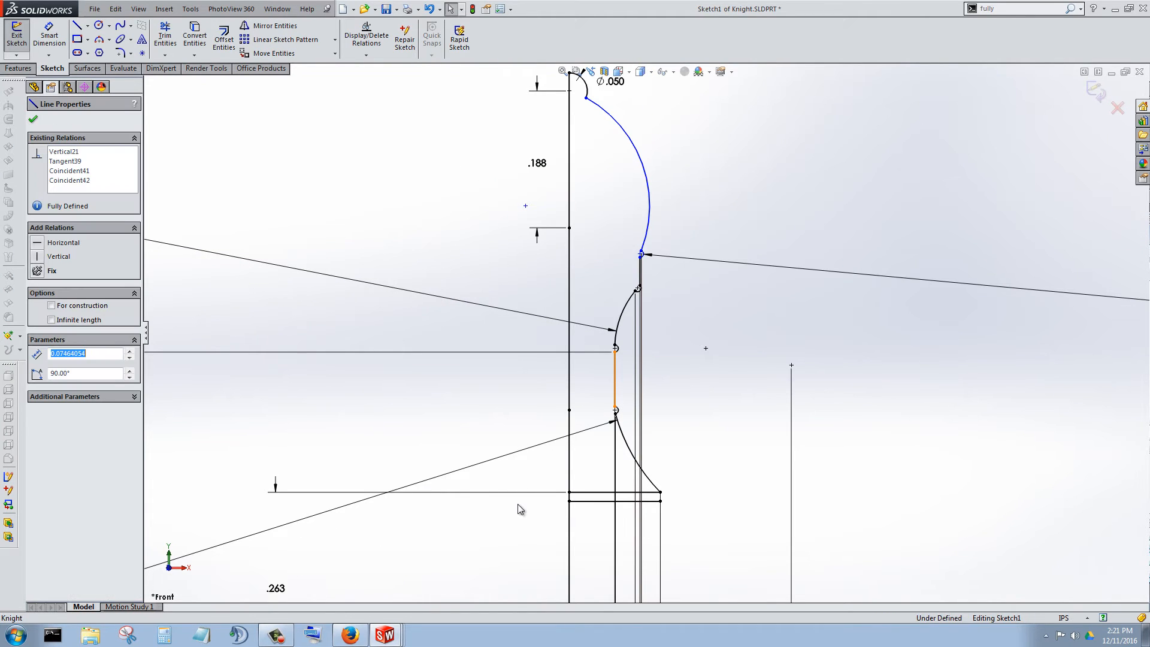
{"action": "scroll", "coordinate": [518, 504], "scroll_direction": "up", "scroll_amount": 5}
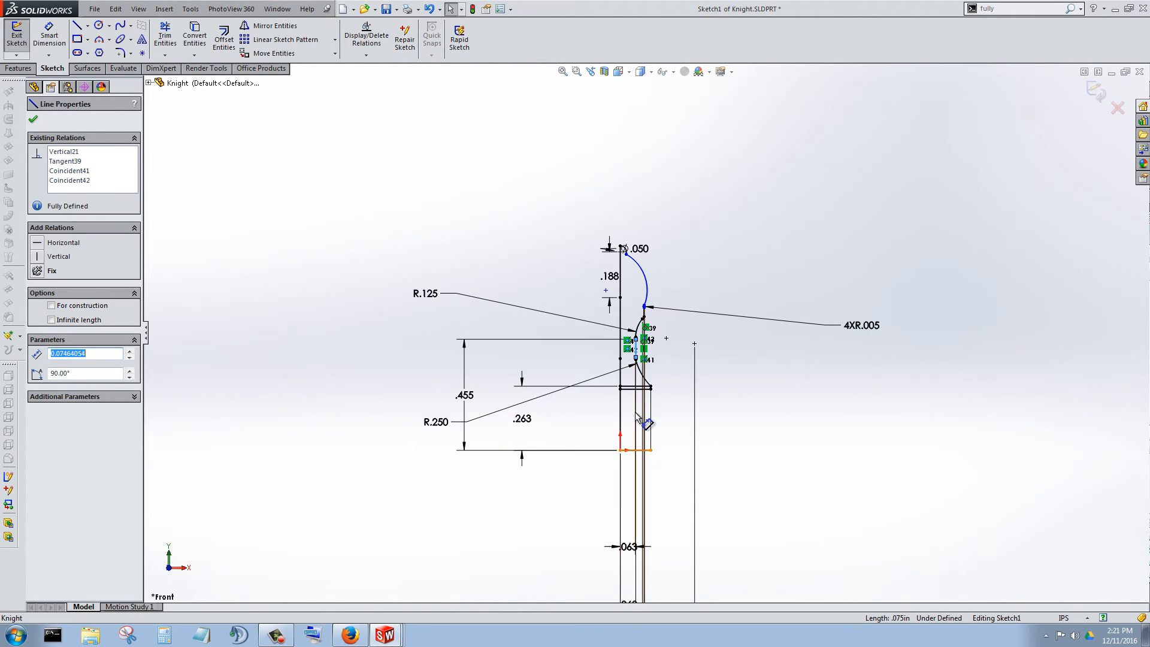
{"action": "scroll", "coordinate": [636, 413], "scroll_direction": "down", "scroll_amount": 4}
{"action": "left_click", "coordinate": [641, 304]}
{"action": "scroll", "coordinate": [753, 453], "scroll_direction": "up", "scroll_amount": 12}
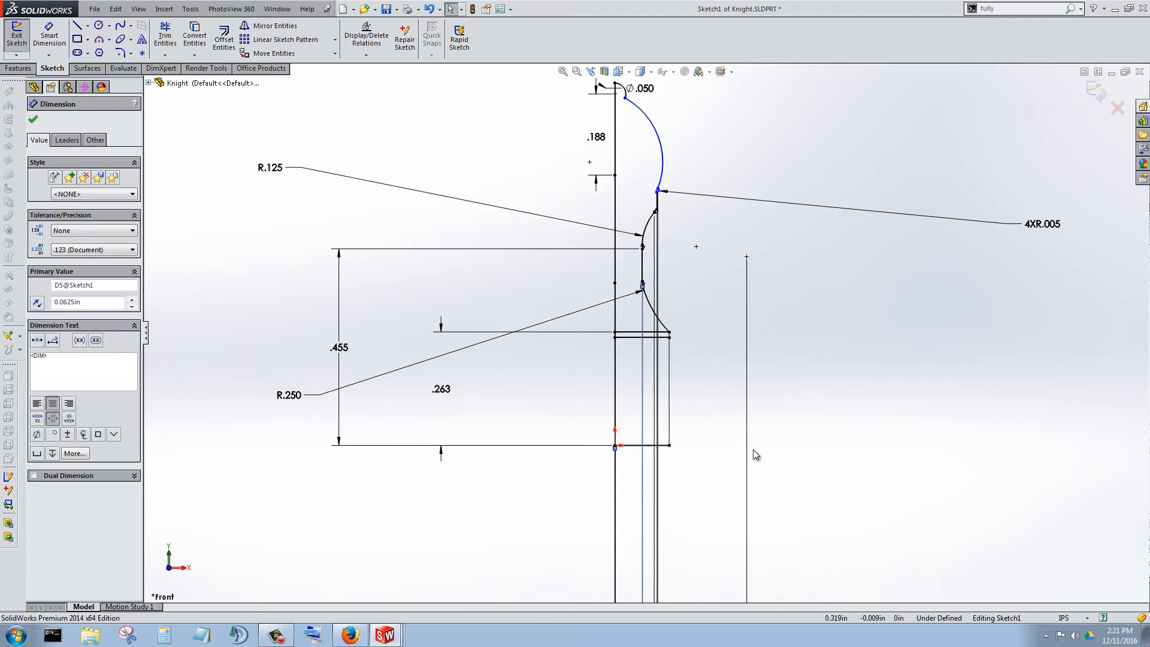
{"action": "scroll", "coordinate": [664, 490], "scroll_direction": "down", "scroll_amount": 4}
Rearrange the .304, .099, .097, .091 and both .063 horizontal dimensions so their texts sit beside the profile instead of far below it.
{"action": "scroll", "coordinate": [650, 419], "scroll_direction": "up", "scroll_amount": 2}
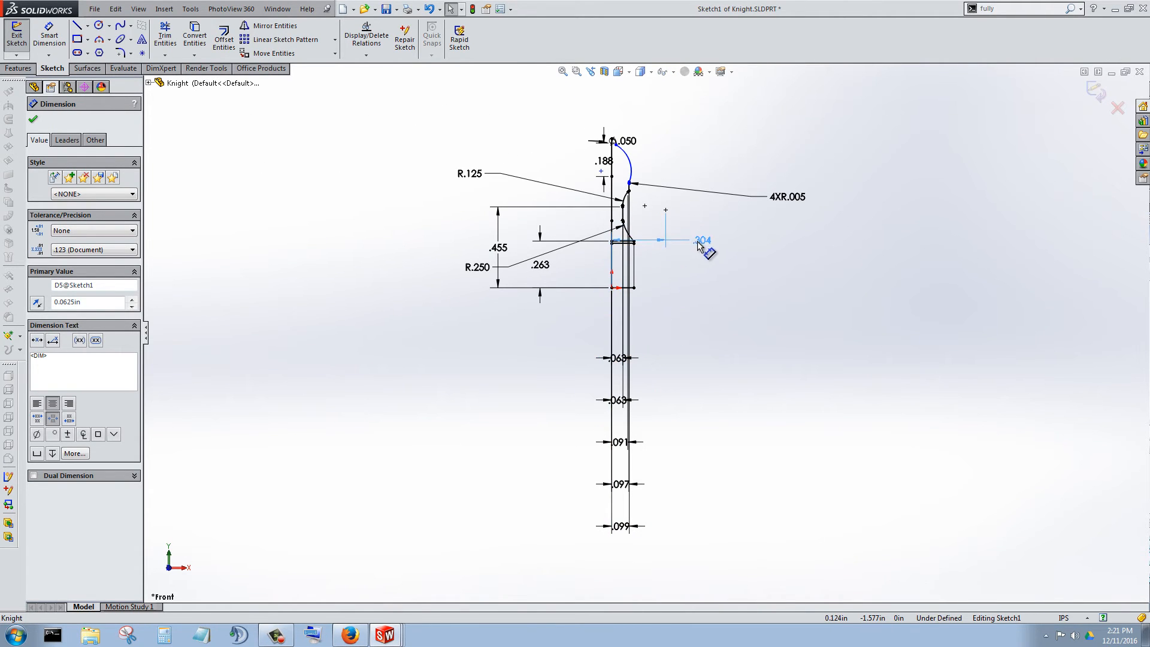
{"action": "left_click_drag", "start_coordinate": [698, 241], "coordinate": [712, 265]}
{"action": "left_click_drag", "start_coordinate": [622, 526], "coordinate": [786, 311]}
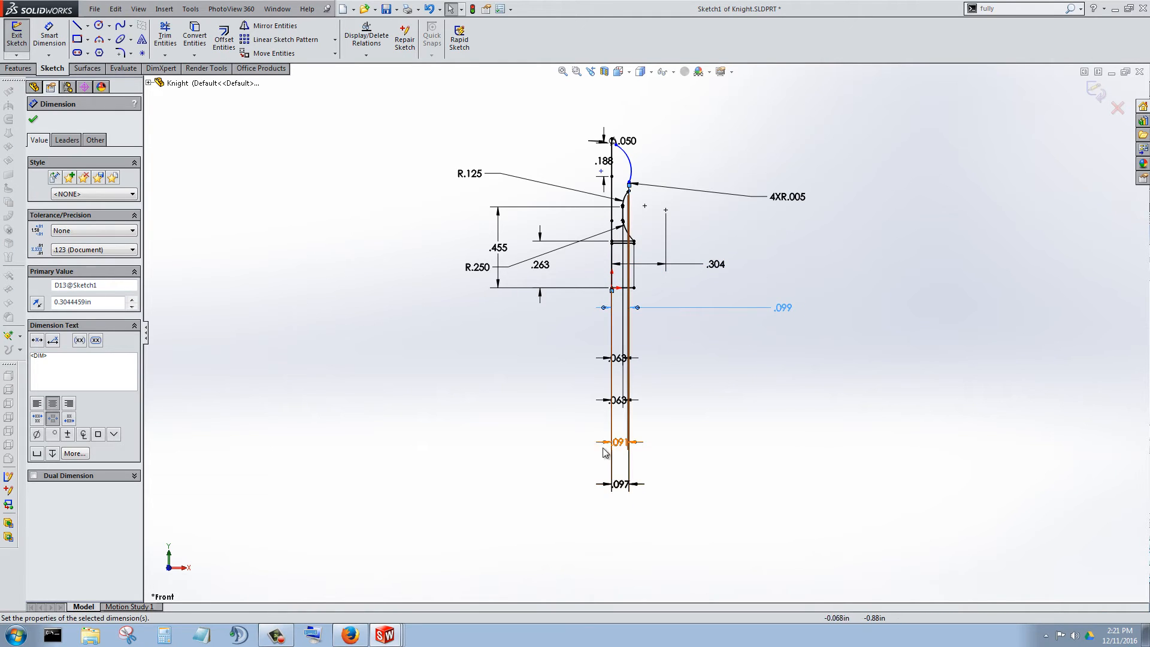
{"action": "mouse_move", "coordinate": [623, 486]}
{"action": "left_mouse_down"}
{"action": "mouse_move", "coordinate": [808, 360]}
{"action": "mouse_move", "coordinate": [819, 334]}
{"action": "left_mouse_up"}
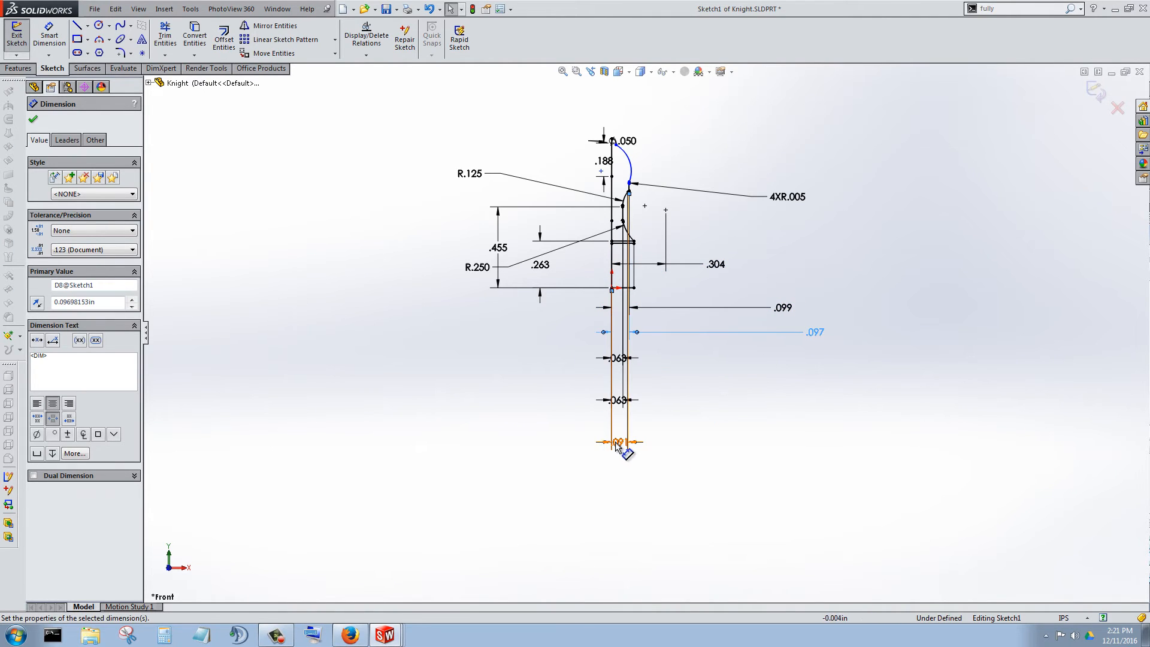
{"action": "left_click_drag", "start_coordinate": [617, 444], "coordinate": [749, 366]}
{"action": "left_click", "coordinate": [620, 398]}
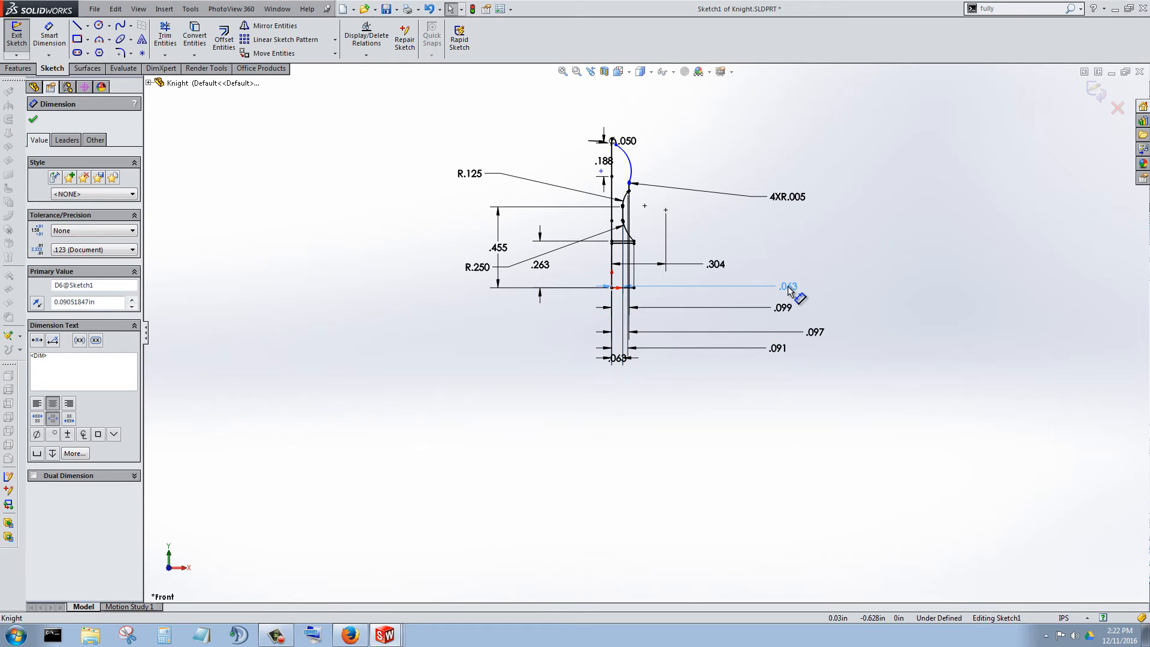
{"action": "left_click_drag", "start_coordinate": [618, 359], "coordinate": [787, 271]}
Examine the vertical stem line between the two middle beads, its relations and the dimensions around it.
{"action": "scroll", "coordinate": [637, 257], "scroll_direction": "down", "scroll_amount": 5}
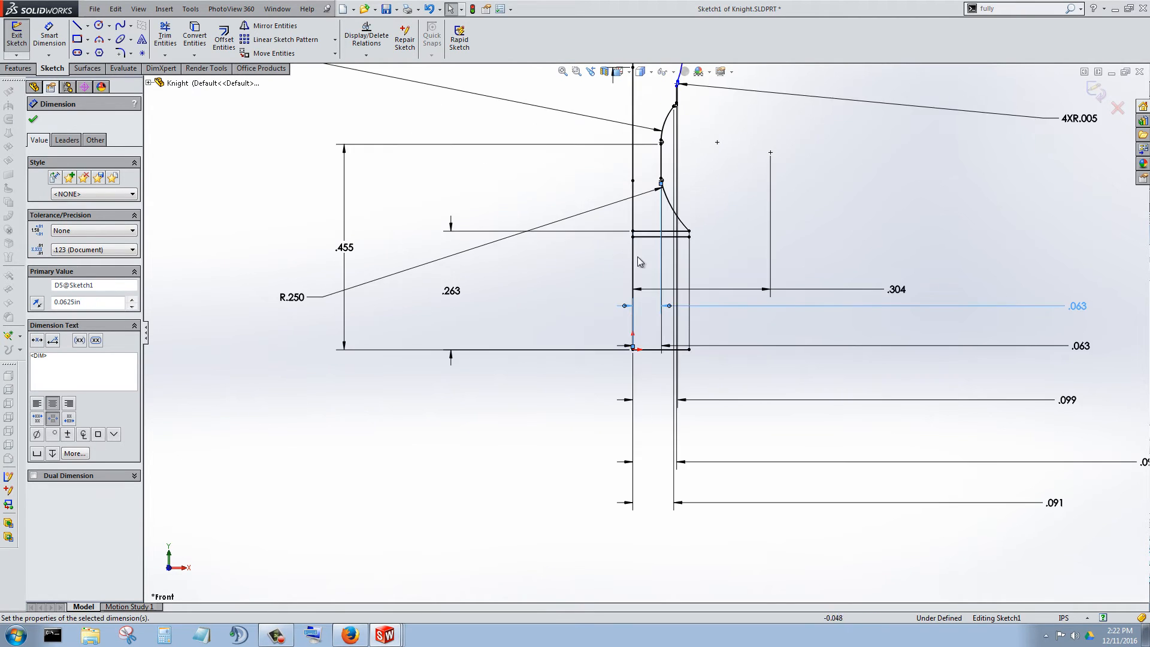
{"action": "scroll", "coordinate": [711, 208], "scroll_direction": "down", "scroll_amount": 3}
{"action": "scroll", "coordinate": [711, 208], "scroll_direction": "up", "scroll_amount": 1}
{"action": "scroll", "coordinate": [588, 250], "scroll_direction": "down", "scroll_amount": 3}
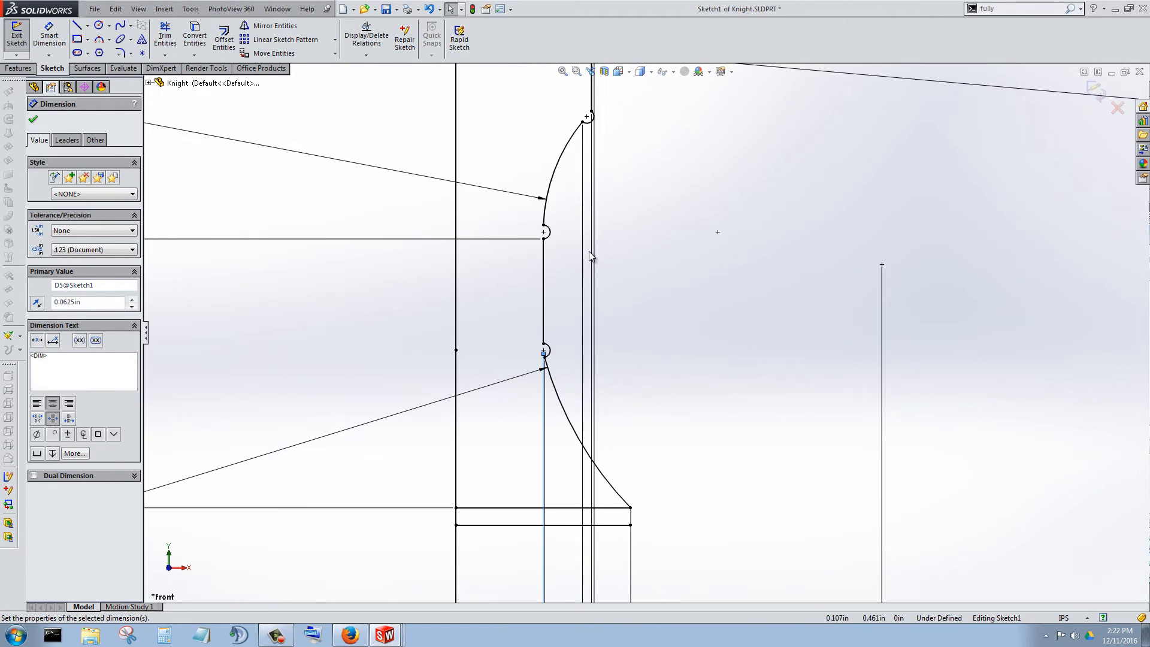
{"action": "left_click", "coordinate": [545, 290]}
{"action": "scroll", "coordinate": [496, 326], "scroll_direction": "up", "scroll_amount": 3}
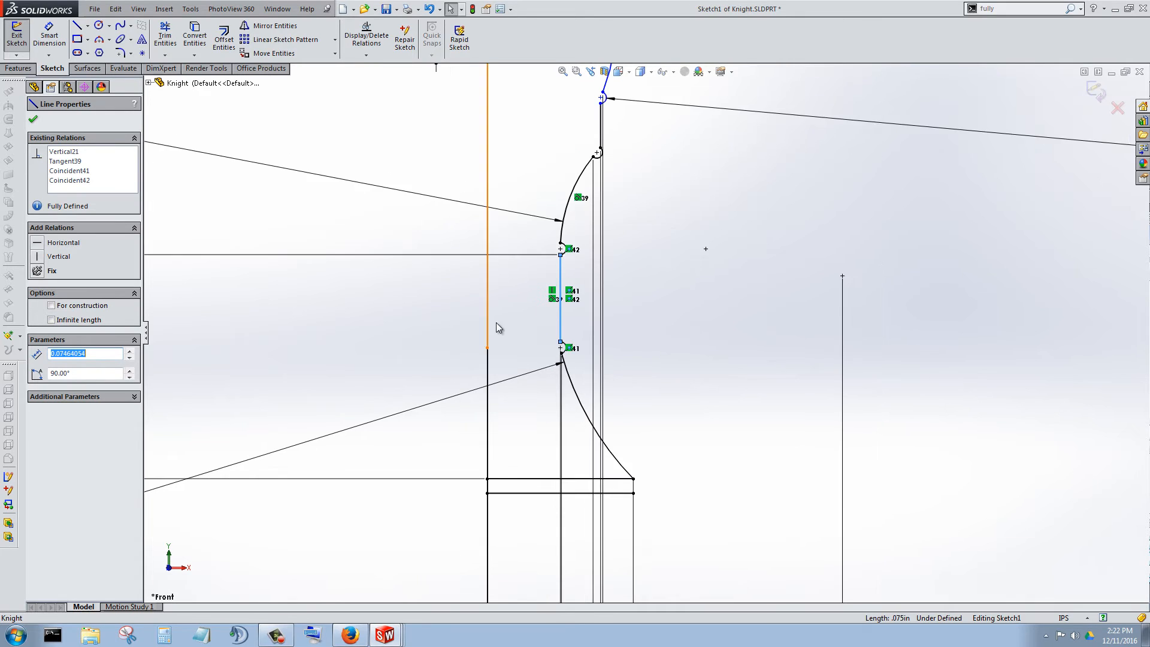
{"action": "scroll", "coordinate": [580, 302], "scroll_direction": "down", "scroll_amount": 2}
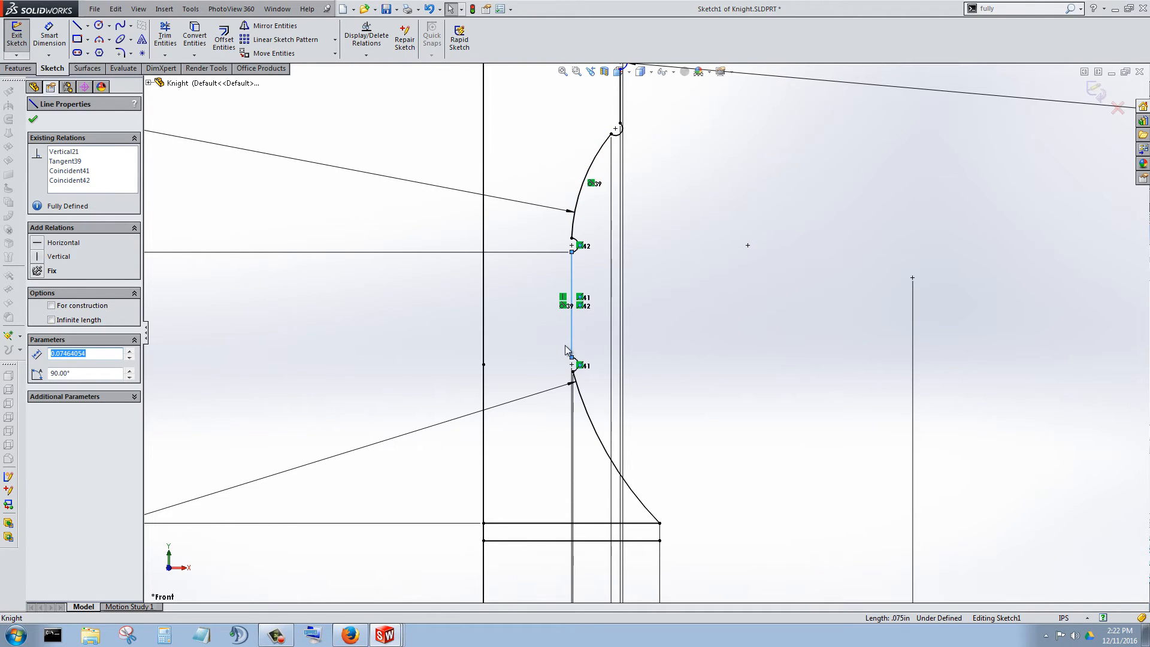
{"action": "scroll", "coordinate": [513, 337], "scroll_direction": "up", "scroll_amount": 4}
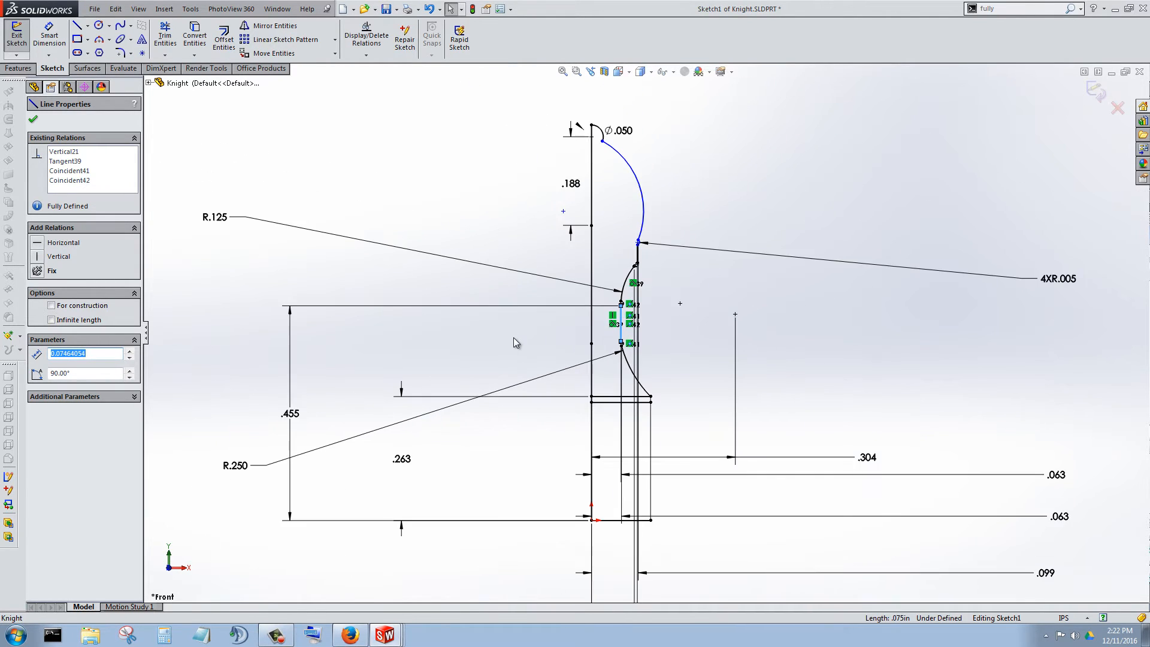
{"action": "scroll", "coordinate": [539, 377], "scroll_direction": "up", "scroll_amount": 1}
{"action": "scroll", "coordinate": [673, 344], "scroll_direction": "up", "scroll_amount": 1}
{"action": "scroll", "coordinate": [673, 344], "scroll_direction": "down", "scroll_amount": 3}
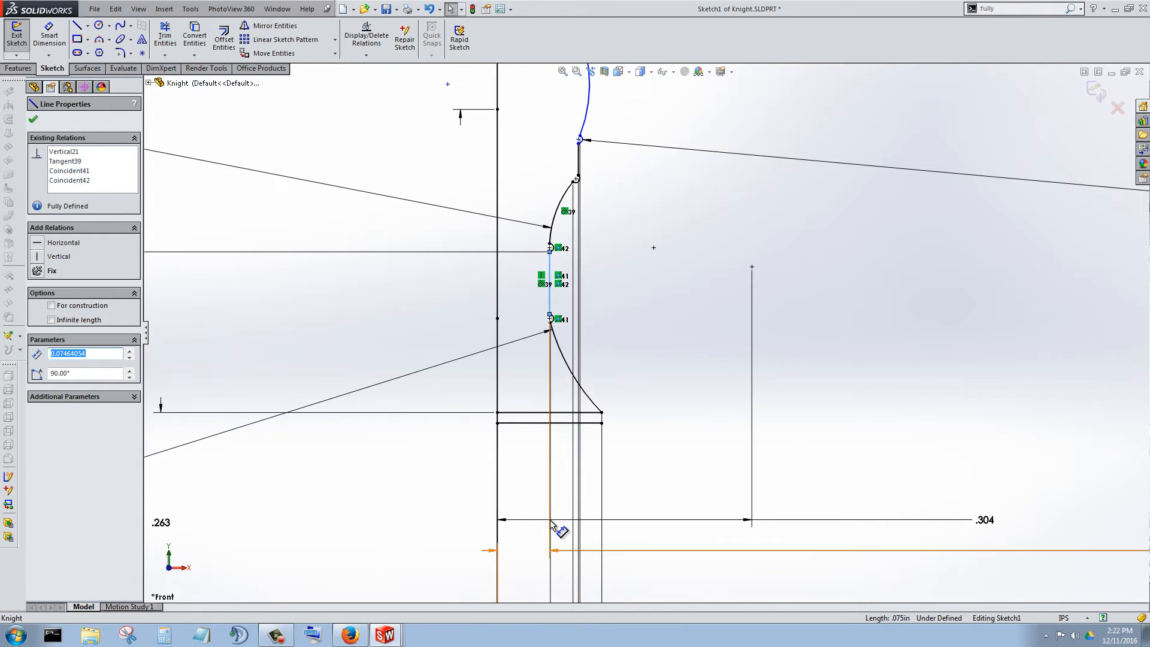
Move the .063 dimension that locates the lower stem bead's center up to the height of that bead.
{"action": "key", "text": "Escape"}
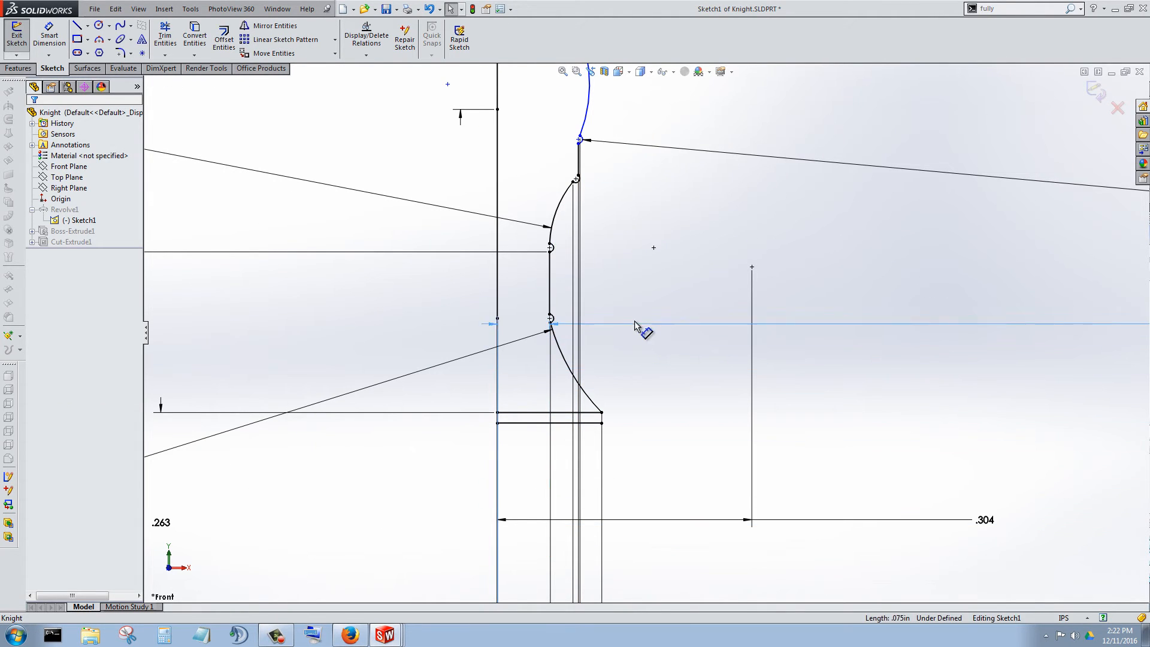
{"action": "scroll", "coordinate": [508, 313], "scroll_direction": "down", "scroll_amount": 5}
{"action": "scroll", "coordinate": [712, 321], "scroll_direction": "down", "scroll_amount": 9}
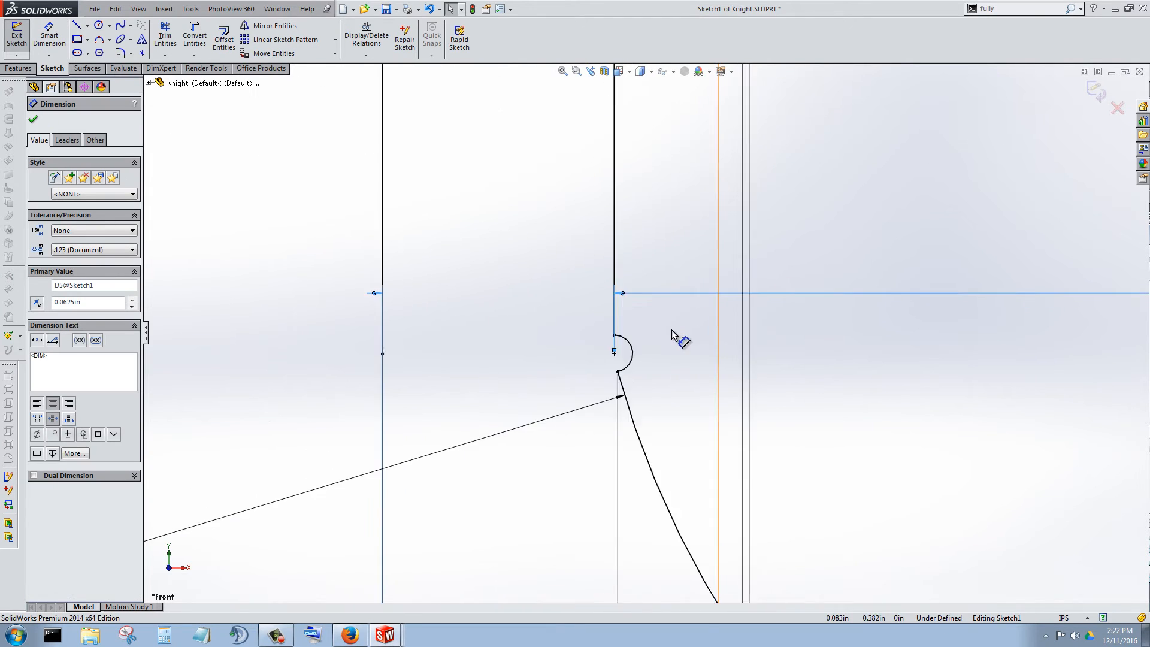
{"action": "mouse_move", "coordinate": [634, 221]}
{"action": "left_mouse_down"}
{"action": "mouse_move", "coordinate": [657, 228]}
{"action": "mouse_move", "coordinate": [706, 341]}
{"action": "mouse_move", "coordinate": [717, 417]}
{"action": "left_mouse_up"}
{"action": "scroll", "coordinate": [647, 332], "scroll_direction": "up", "scroll_amount": 2}
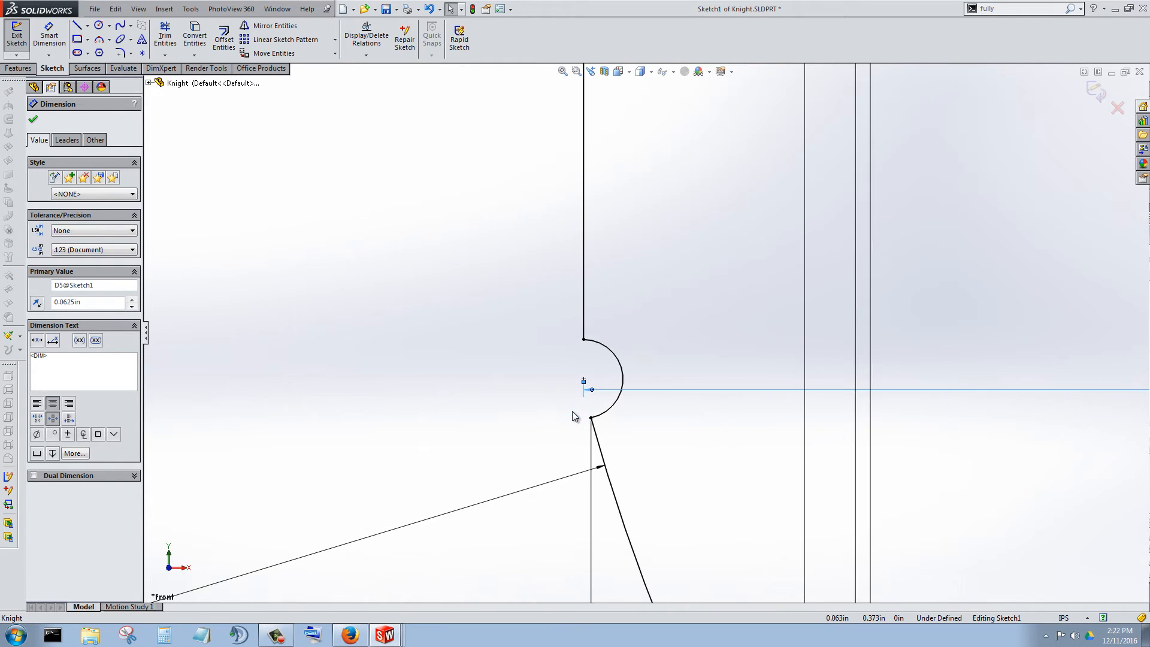
{"action": "scroll", "coordinate": [588, 382], "scroll_direction": "down", "scroll_amount": 3}
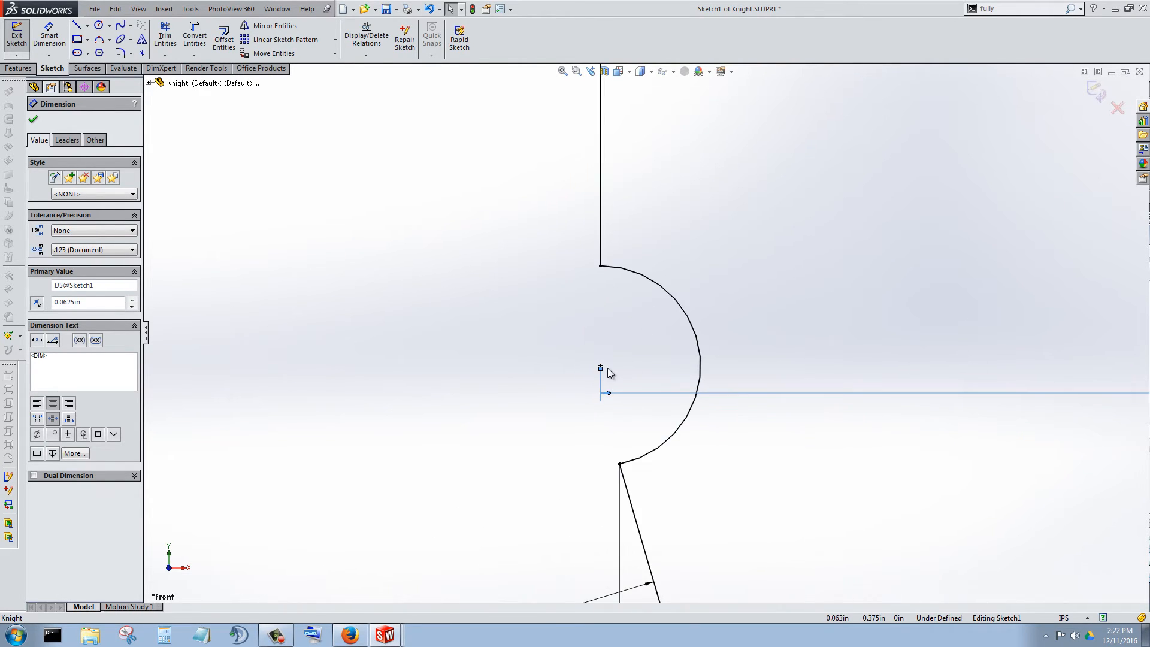
Move the other .063 dimension, attached to the lower end of the stem bead's arc, up close beside that bead.
{"action": "scroll", "coordinate": [674, 370], "scroll_direction": "up", "scroll_amount": 8}
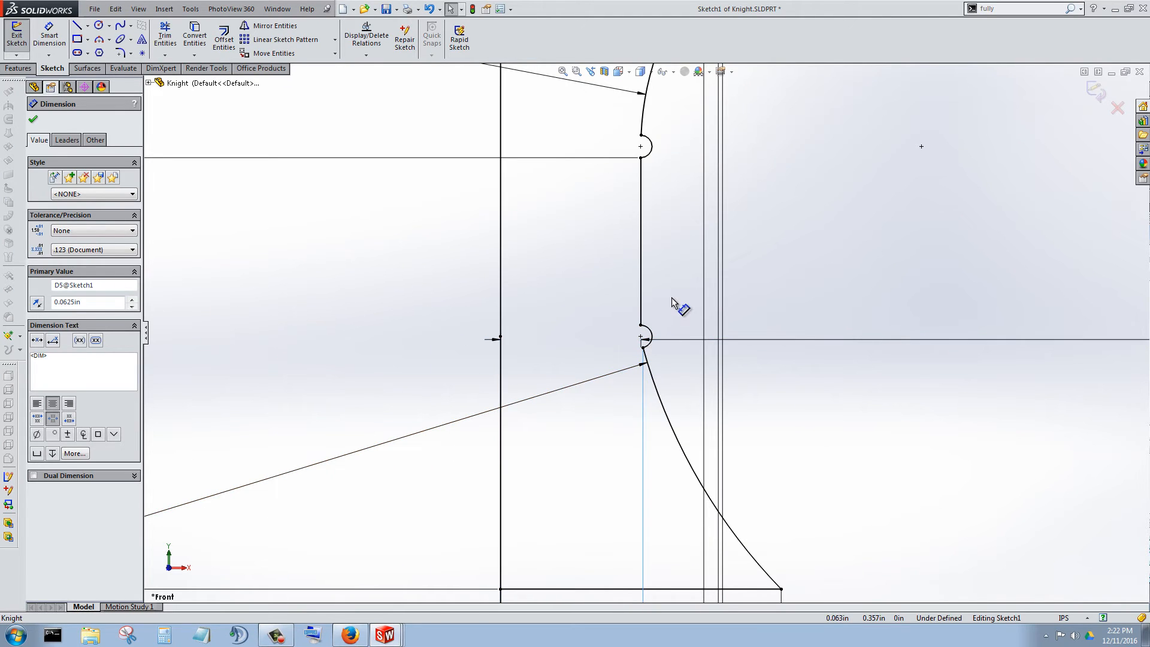
{"action": "scroll", "coordinate": [652, 457], "scroll_direction": "up", "scroll_amount": 5}
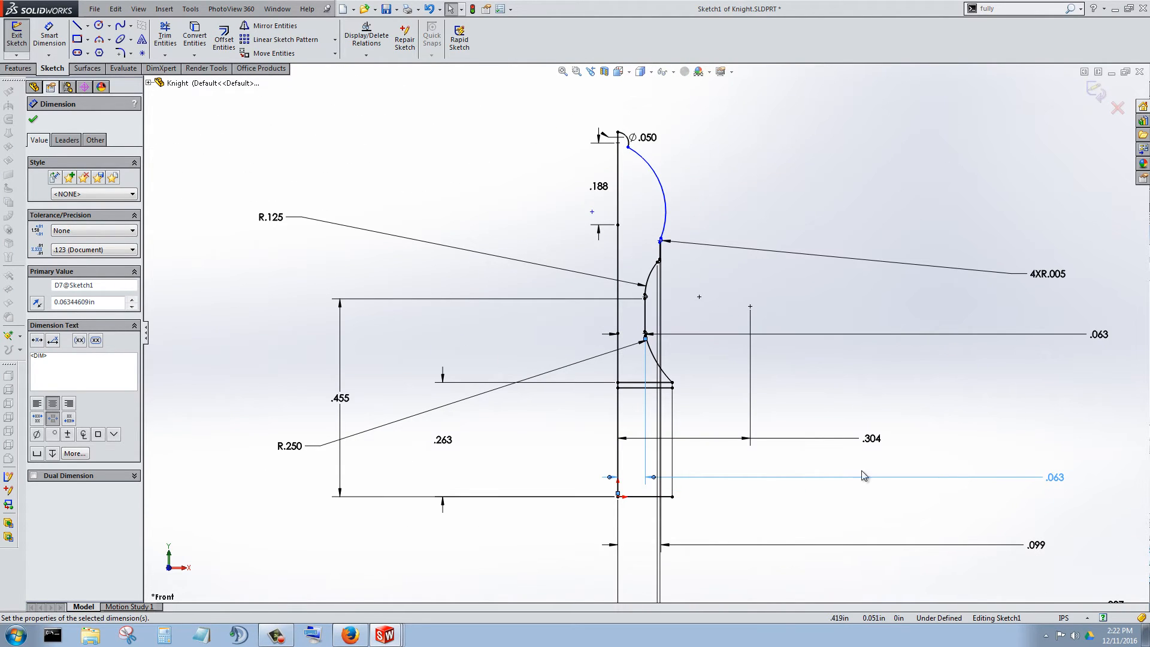
{"action": "scroll", "coordinate": [682, 332], "scroll_direction": "down", "scroll_amount": 5}
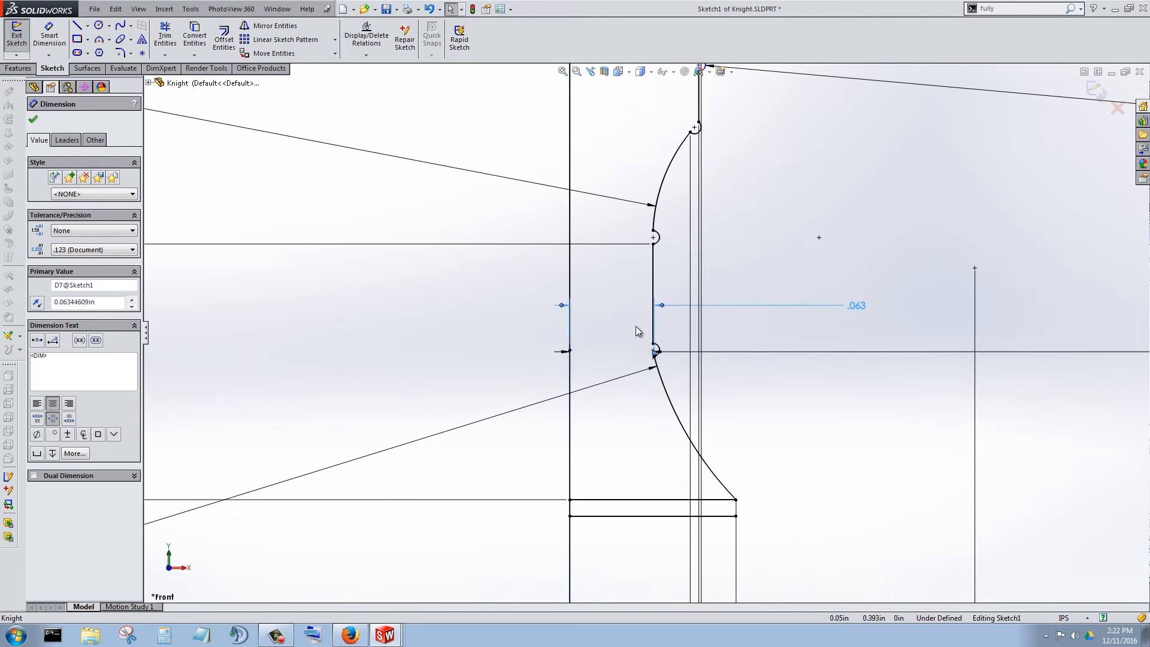
{"action": "scroll", "coordinate": [902, 336], "scroll_direction": "up", "scroll_amount": 3}
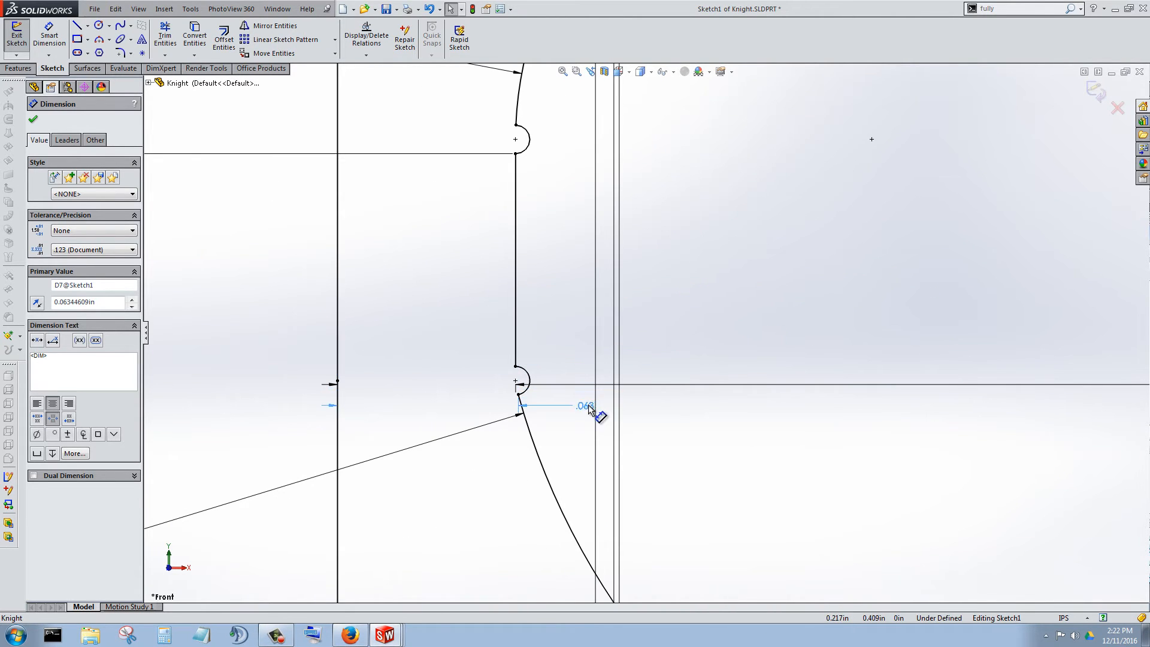
{"action": "left_click", "coordinate": [587, 404]}
{"action": "scroll", "coordinate": [469, 380], "scroll_direction": "up", "scroll_amount": 2}
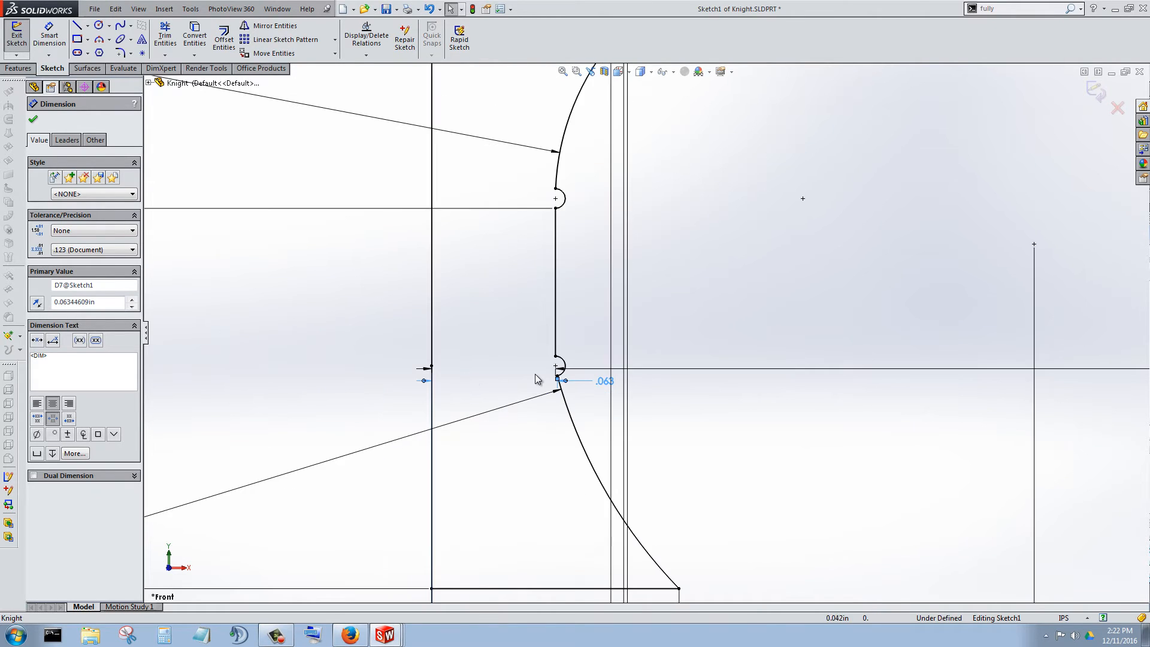
{"action": "scroll", "coordinate": [537, 378], "scroll_direction": "up", "scroll_amount": 3}
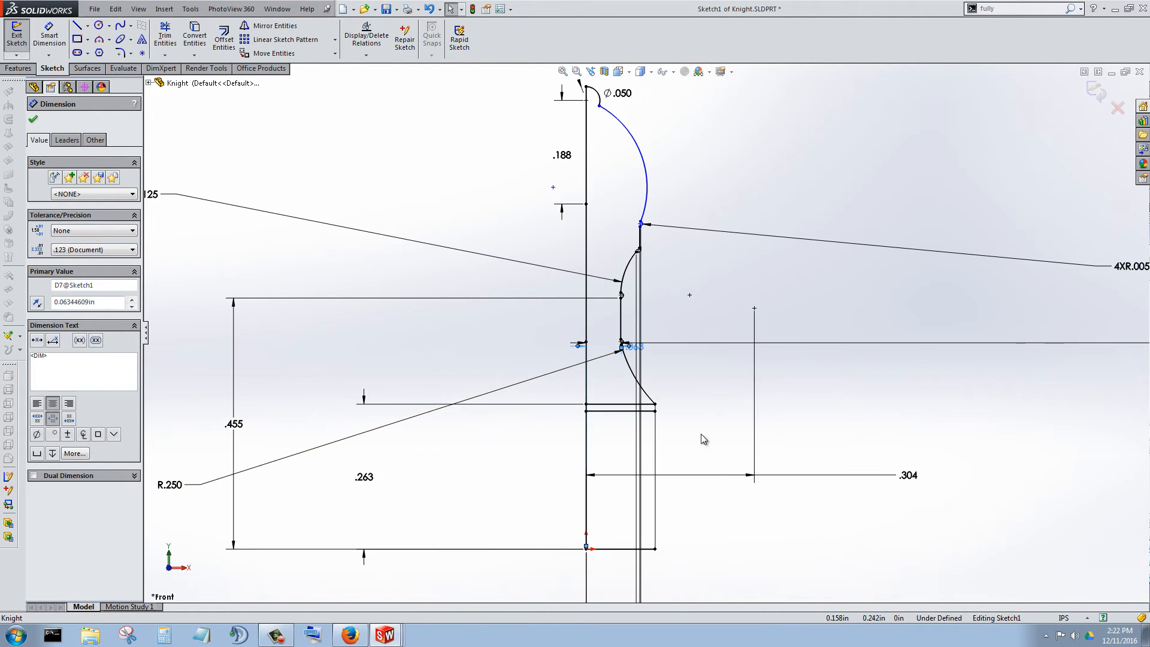
Move the .099, .097 and .091 dimensions up near the top of the base, beside the profile.
{"action": "scroll", "coordinate": [713, 463], "scroll_direction": "up", "scroll_amount": 2}
{"action": "scroll", "coordinate": [698, 490], "scroll_direction": "up", "scroll_amount": 1}
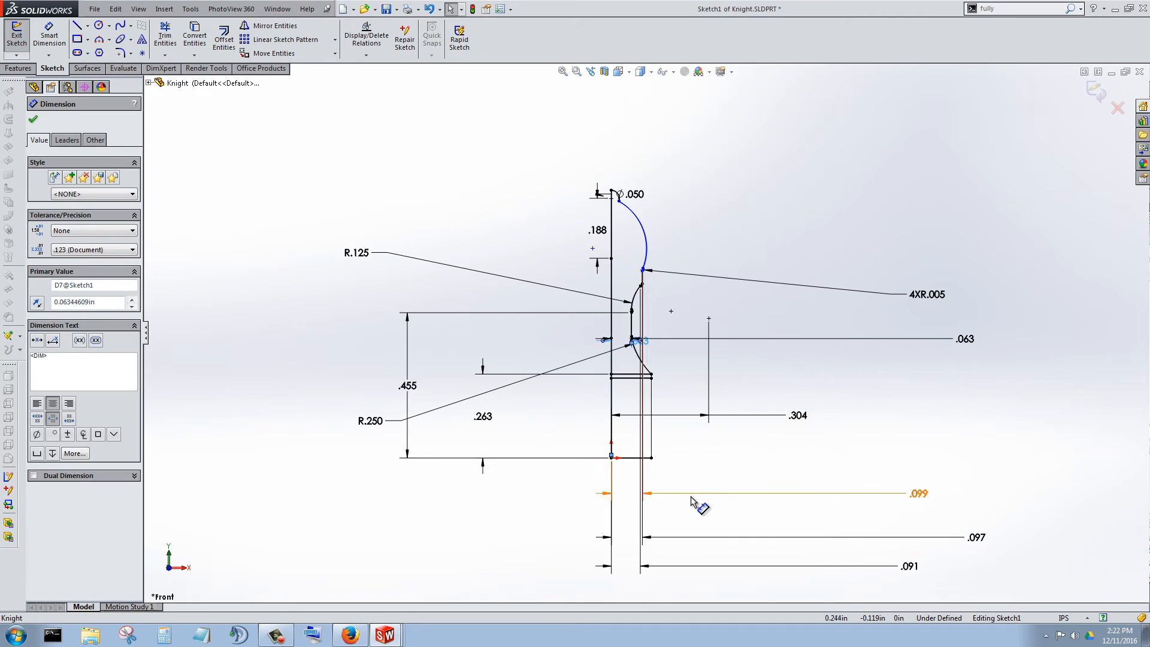
{"action": "left_click_drag", "start_coordinate": [917, 496], "coordinate": [855, 390]}
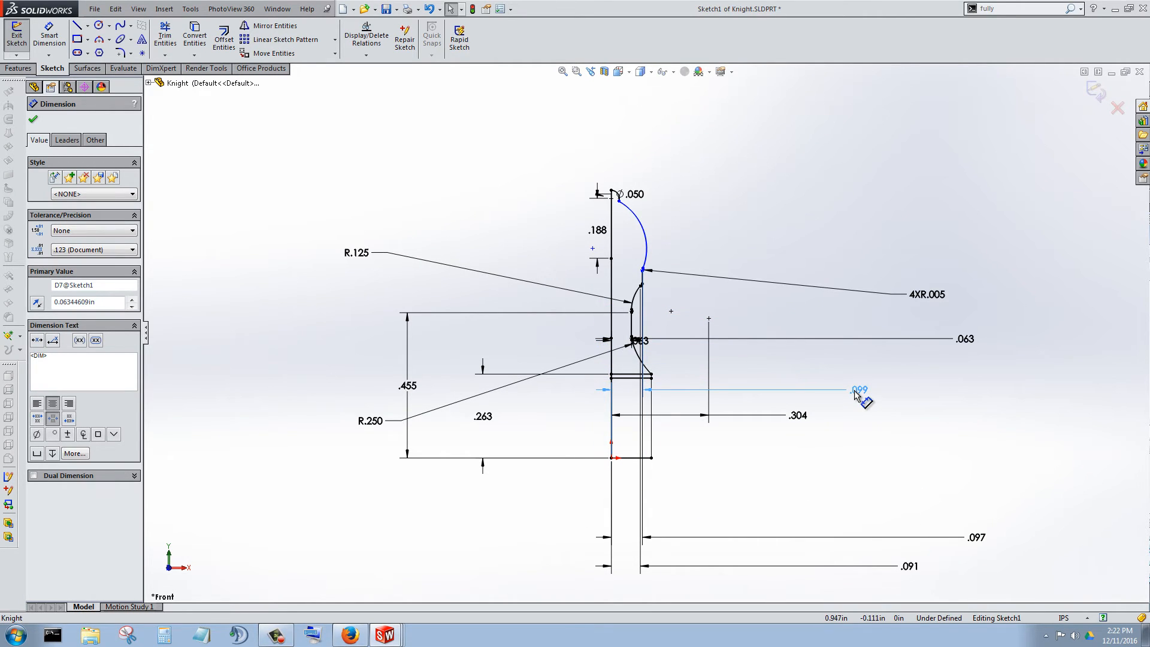
{"action": "left_click_drag", "start_coordinate": [970, 536], "coordinate": [958, 402]}
{"action": "left_click_drag", "start_coordinate": [909, 565], "coordinate": [942, 377]}
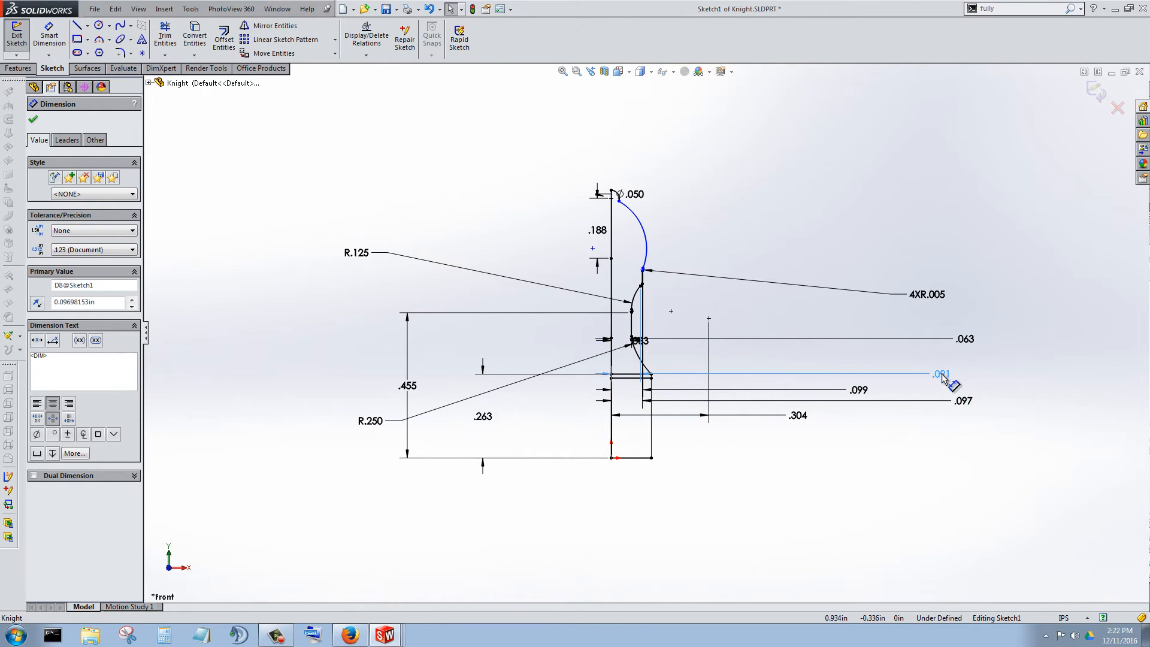
{"action": "scroll", "coordinate": [666, 320], "scroll_direction": "down", "scroll_amount": 5}
{"action": "scroll", "coordinate": [559, 341], "scroll_direction": "up", "scroll_amount": 2}
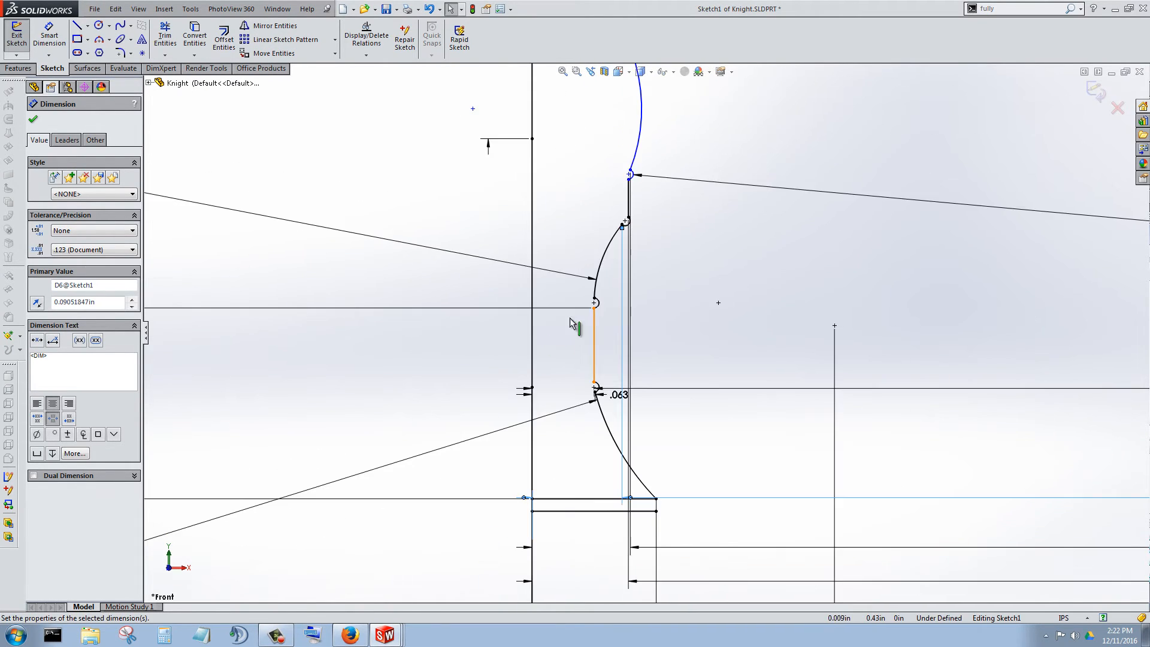
Examine the vertical stem line between the two middle beads, with its relations and the dimensions crossing the surrounding profile.
{"action": "scroll", "coordinate": [570, 318], "scroll_direction": "down", "scroll_amount": 2}
{"action": "scroll", "coordinate": [581, 315], "scroll_direction": "up", "scroll_amount": 1}
{"action": "scroll", "coordinate": [617, 406], "scroll_direction": "down", "scroll_amount": 3}
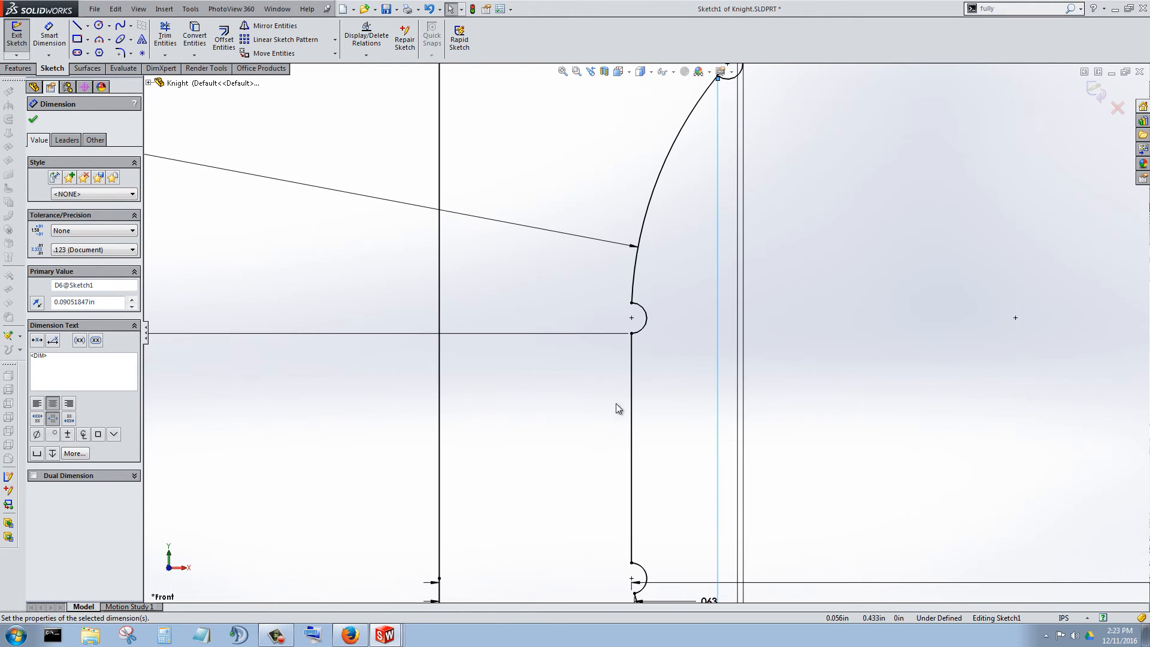
{"action": "left_click", "coordinate": [633, 412]}
{"action": "scroll", "coordinate": [670, 437], "scroll_direction": "up", "scroll_amount": 3}
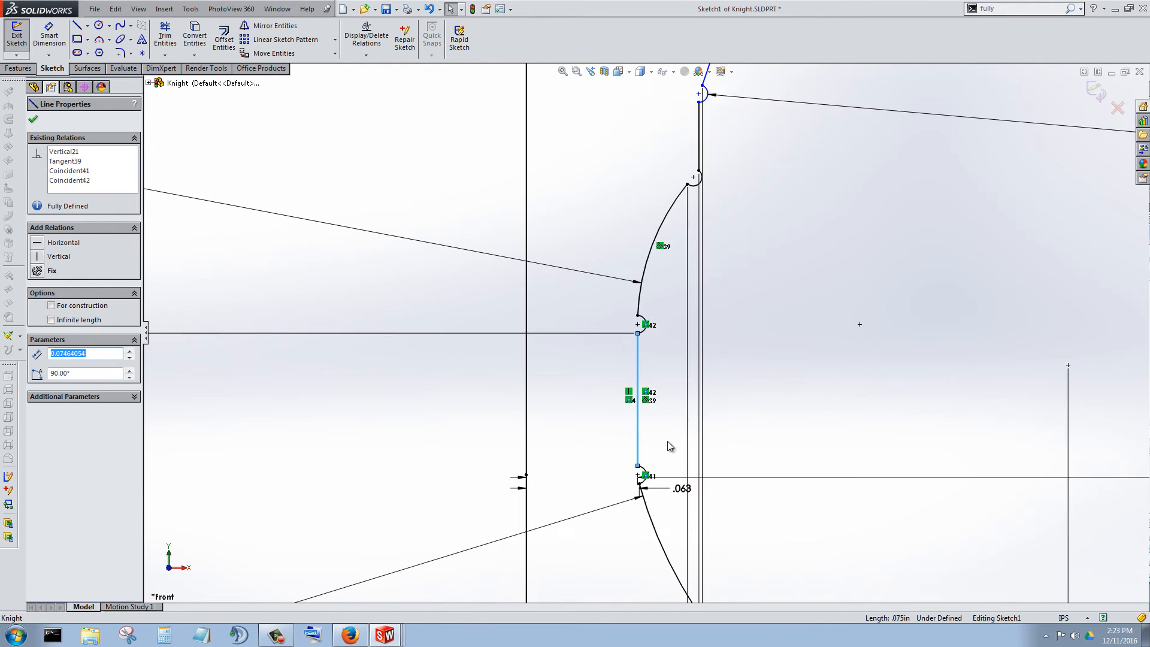
{"action": "scroll", "coordinate": [667, 441], "scroll_direction": "down", "scroll_amount": 3}
{"action": "scroll", "coordinate": [647, 434], "scroll_direction": "up", "scroll_amount": 4}
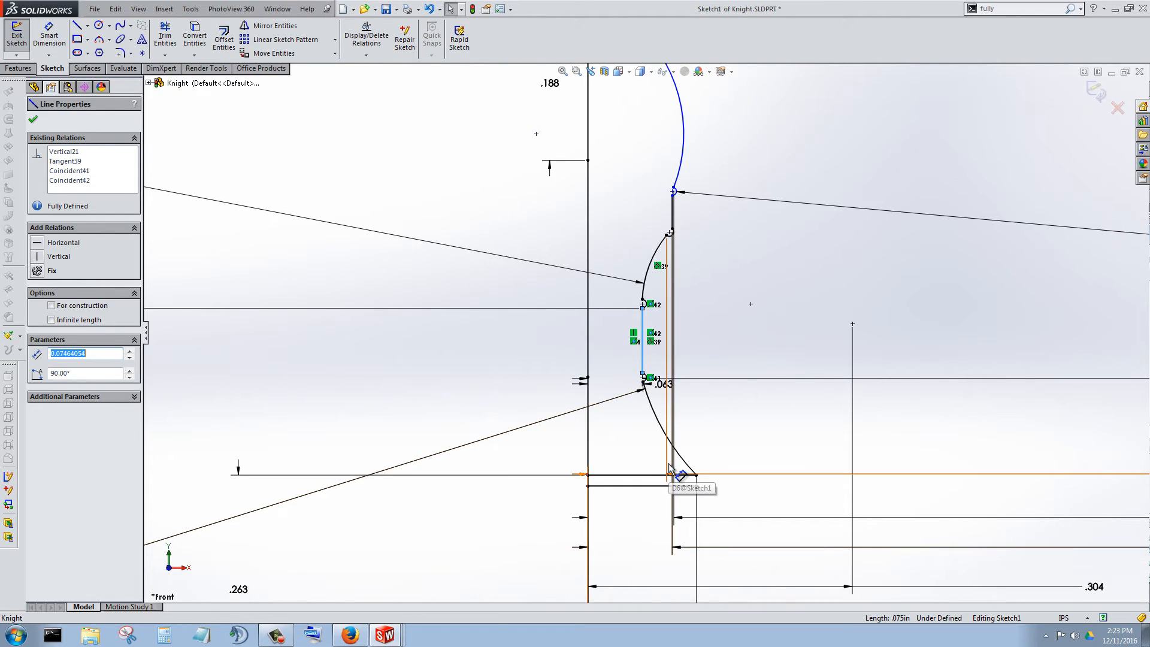
{"action": "left_click", "coordinate": [558, 377]}
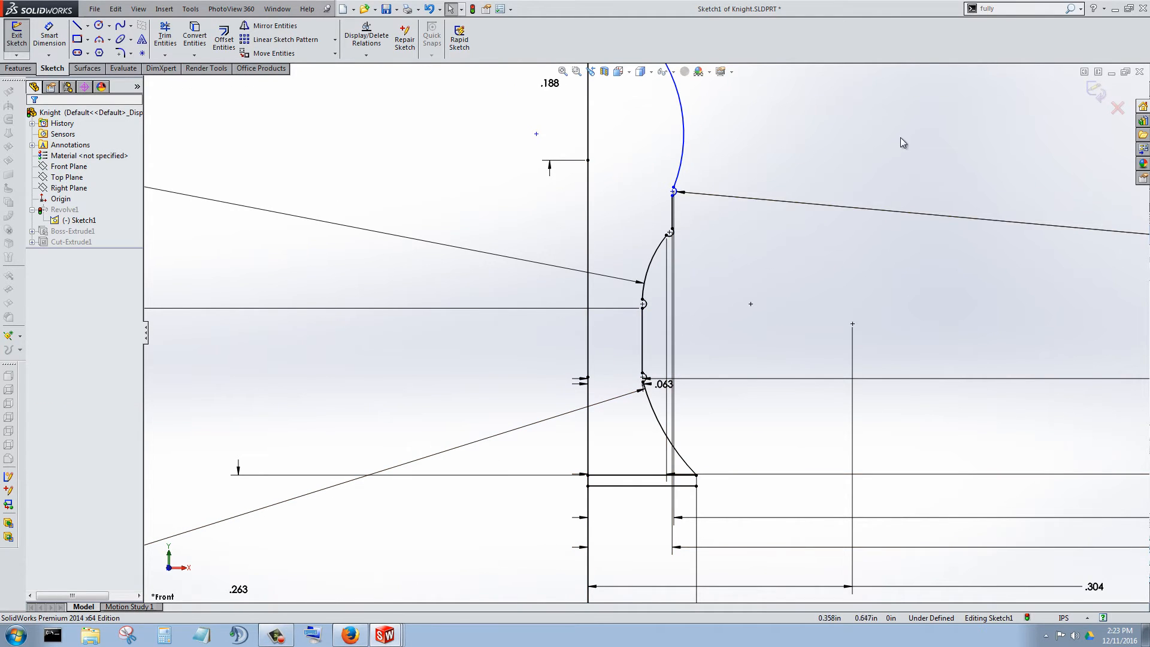
Delete all relations and dimensions from the revolved profile sketch using Display/Delete Relations.
{"action": "key", "text": "f"}
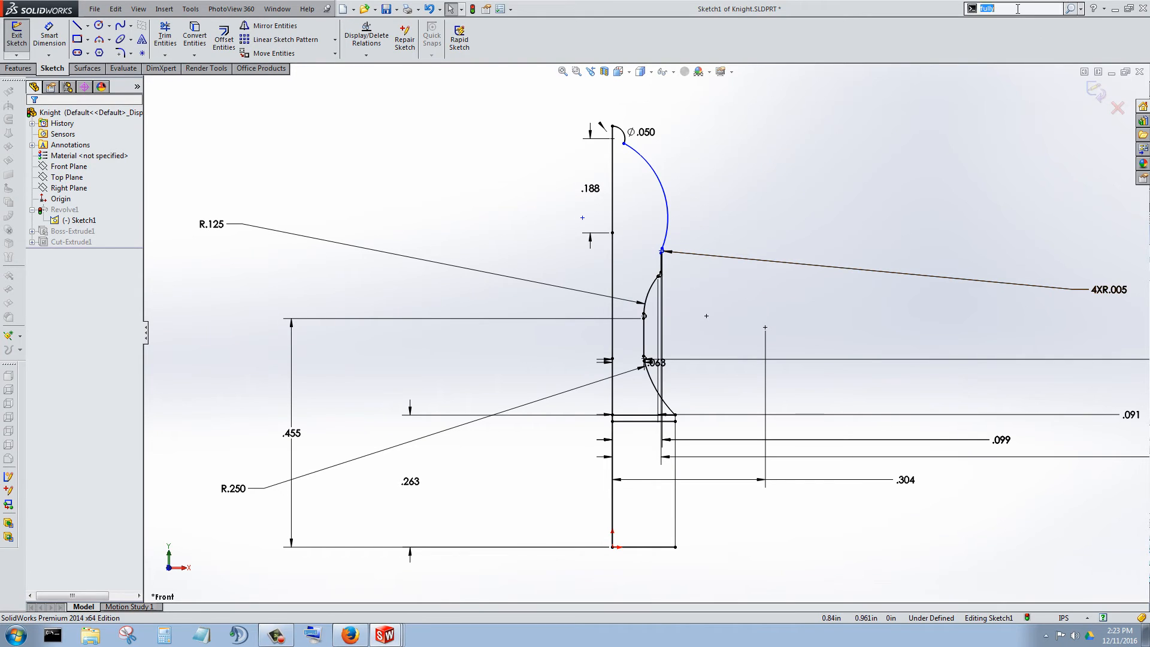
{"action": "type", "text": "play"}
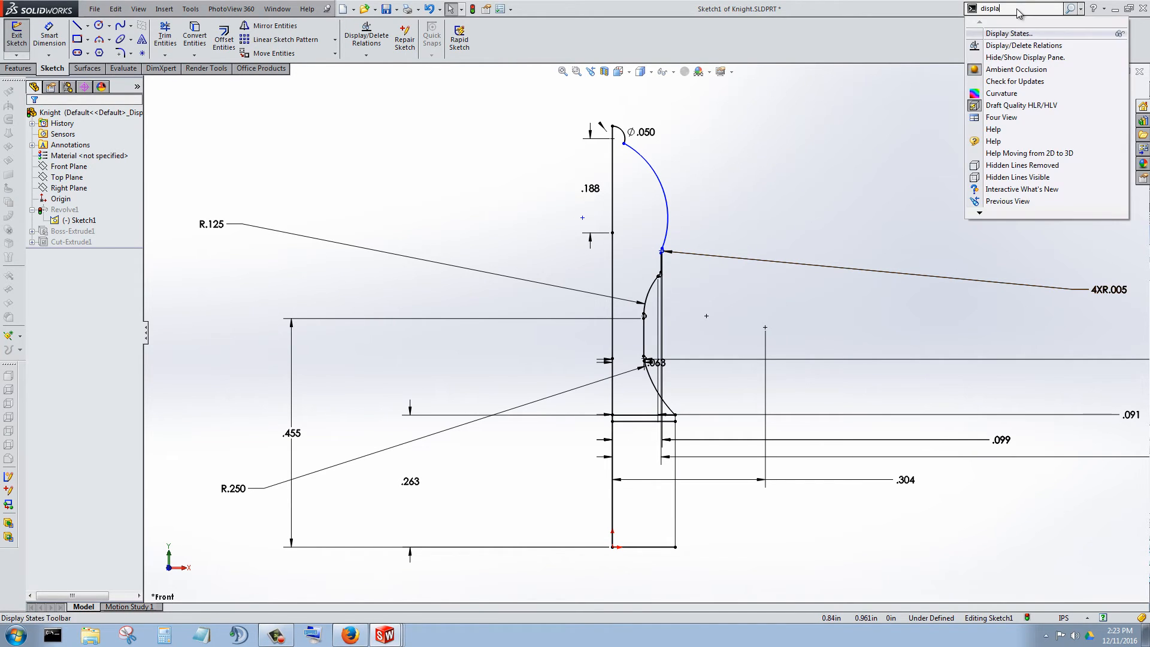
{"action": "left_click", "coordinate": [1024, 45]}
{"action": "key", "text": "f"}
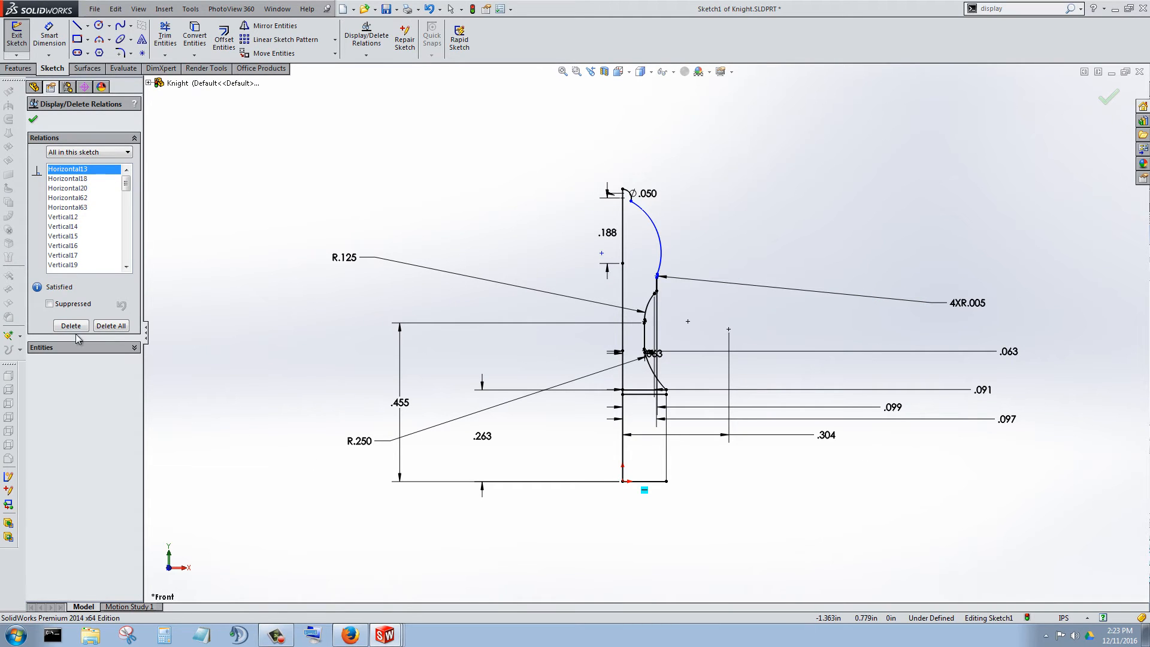
{"action": "mouse_move", "coordinate": [286, 130]}
{"action": "left_mouse_down"}
{"action": "mouse_move", "coordinate": [861, 540]}
{"action": "mouse_move", "coordinate": [740, 535]}
{"action": "left_mouse_up"}
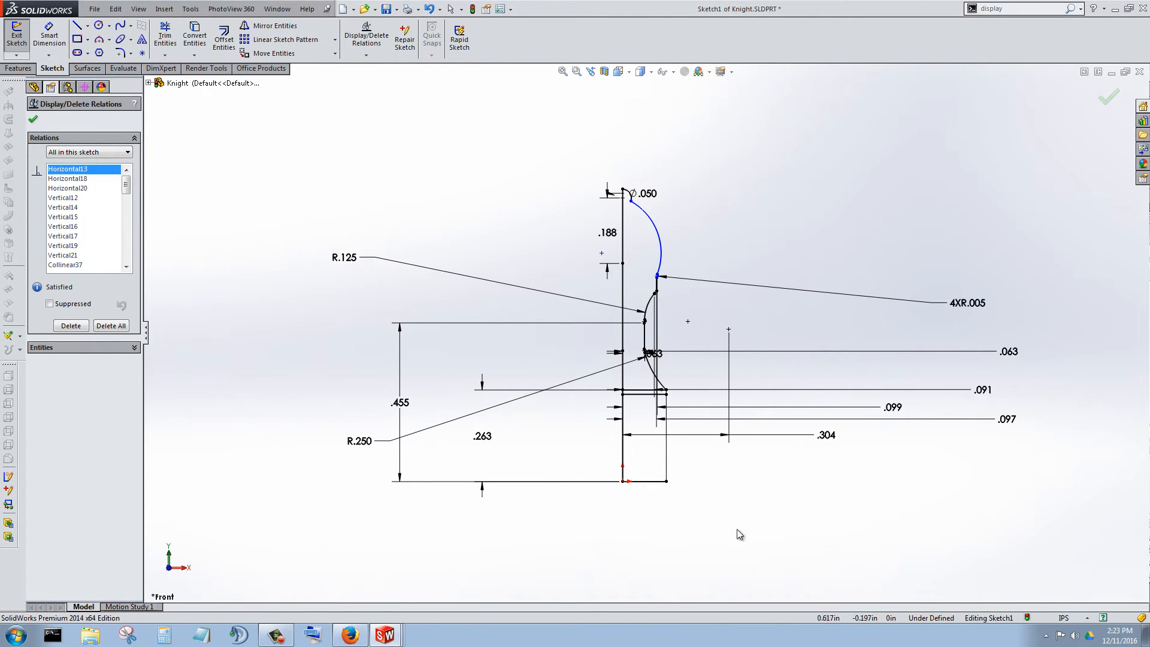
{"action": "left_click", "coordinate": [103, 326]}
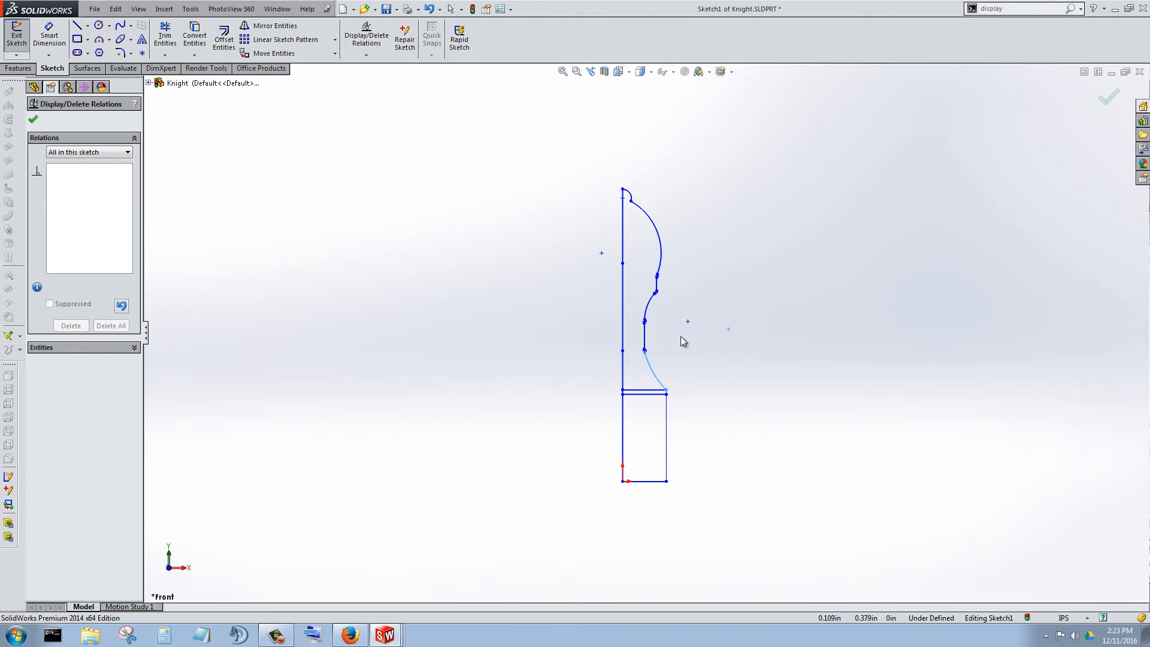
{"action": "left_click", "coordinate": [1107, 99]}
Move the vertical stem line between the two middle beads outward, to about 0.091 in from the axis.
{"action": "scroll", "coordinate": [671, 336], "scroll_direction": "down", "scroll_amount": 5}
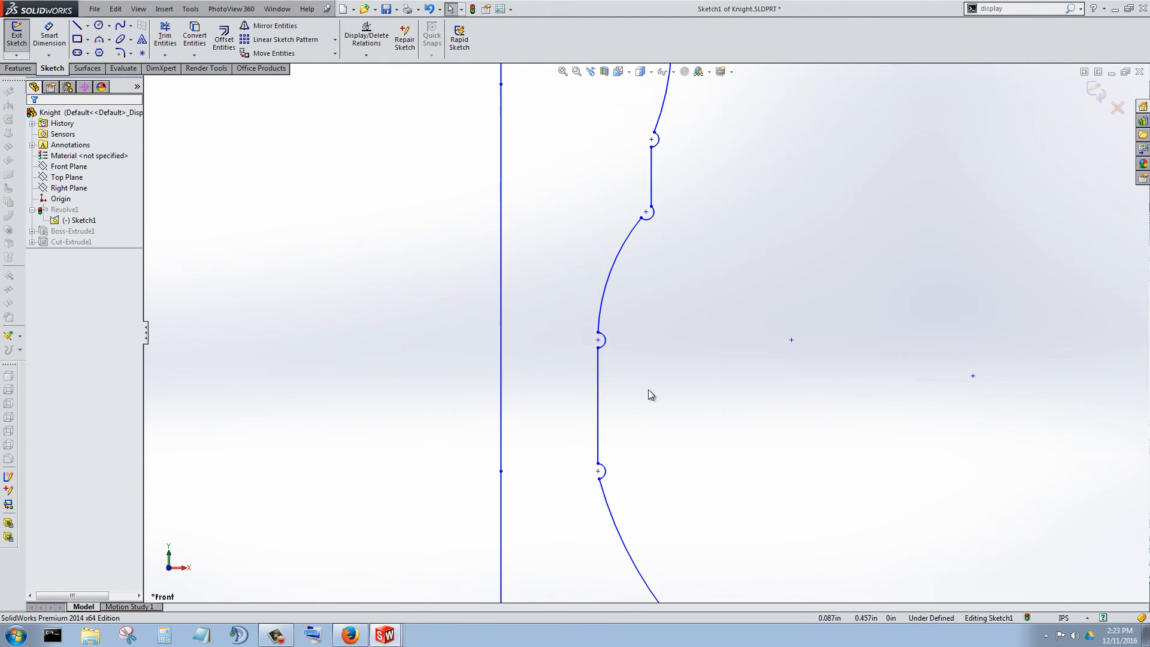
{"action": "scroll", "coordinate": [653, 386], "scroll_direction": "up", "scroll_amount": 2}
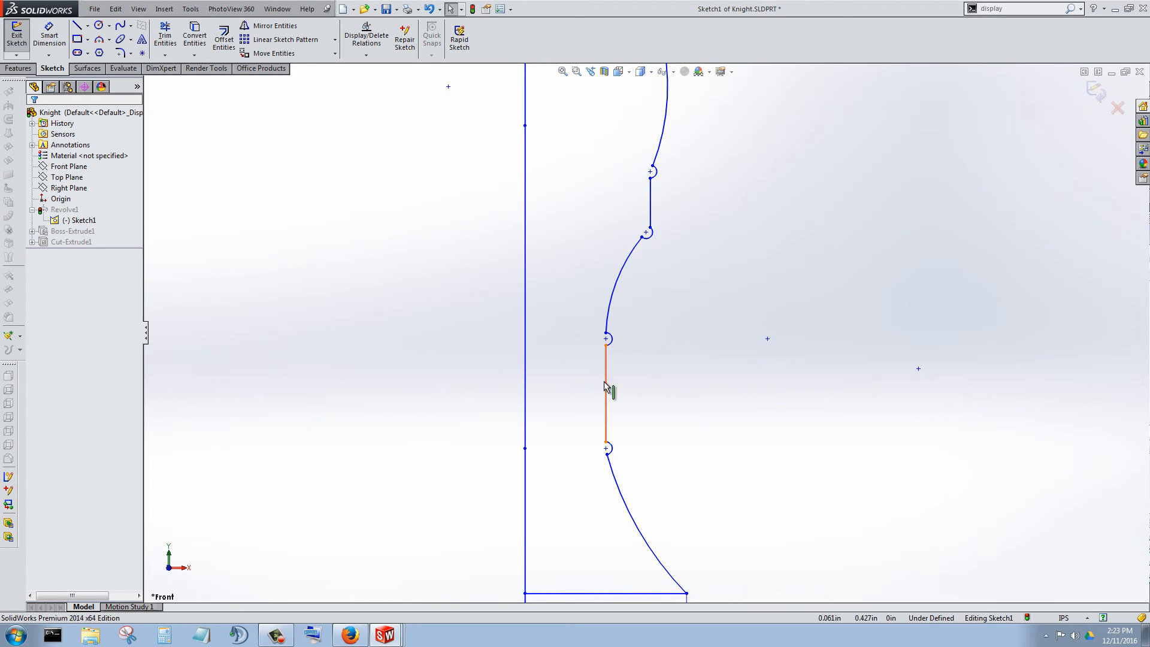
{"action": "left_click_drag", "start_coordinate": [605, 383], "coordinate": [644, 382]}
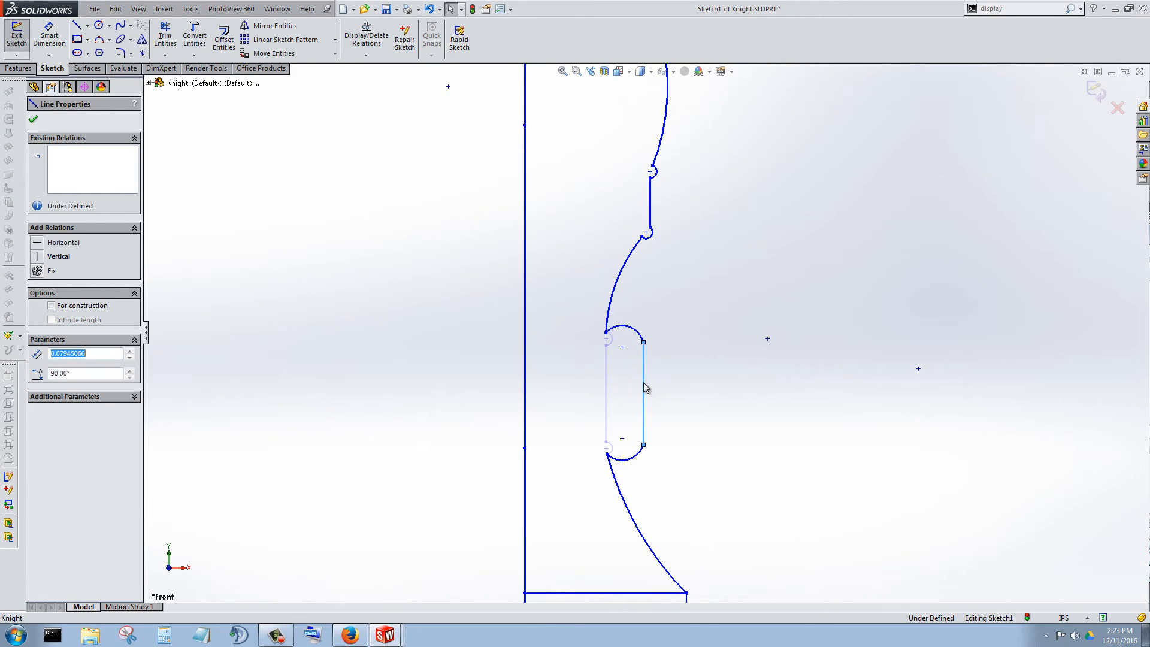
Examine the reshaped stem, the bead arcs at both ends of its line and the neighboring profile curves.
{"action": "scroll", "coordinate": [643, 382], "scroll_direction": "up", "scroll_amount": 3}
{"action": "scroll", "coordinate": [662, 351], "scroll_direction": "down", "scroll_amount": 1}
{"action": "scroll", "coordinate": [662, 350], "scroll_direction": "down", "scroll_amount": 1}
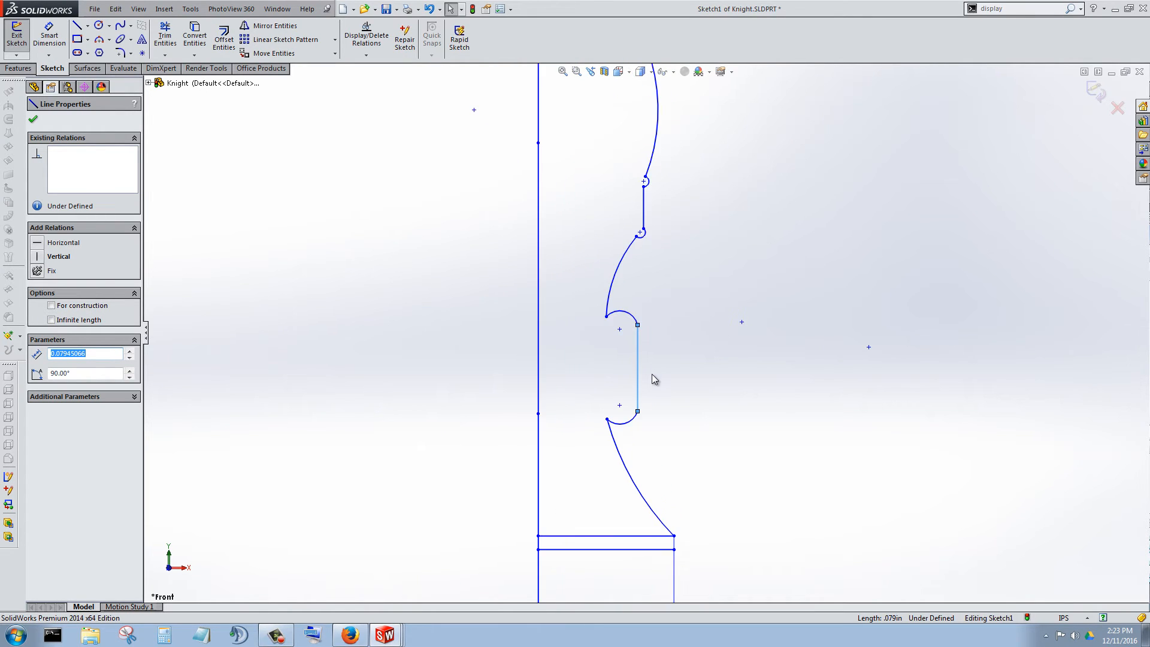
{"action": "scroll", "coordinate": [656, 339], "scroll_direction": "up", "scroll_amount": 3}
{"action": "scroll", "coordinate": [645, 307], "scroll_direction": "down", "scroll_amount": 3}
{"action": "scroll", "coordinate": [645, 307], "scroll_direction": "down", "scroll_amount": 3}
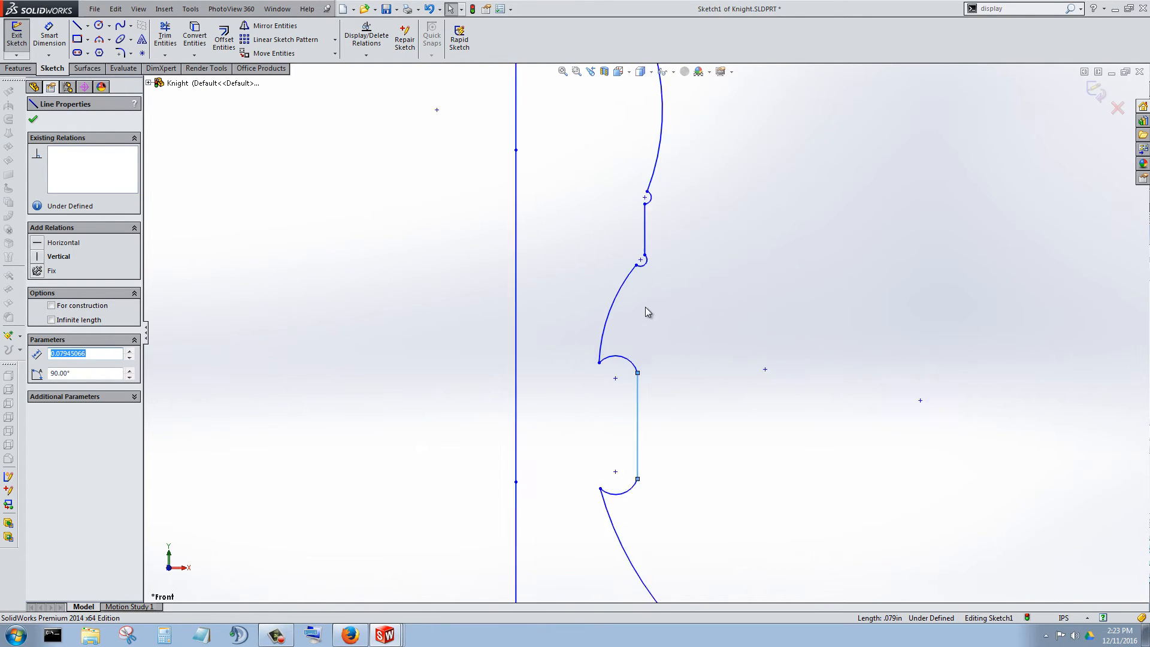
{"action": "scroll", "coordinate": [665, 477], "scroll_direction": "up", "scroll_amount": 2}
{"action": "scroll", "coordinate": [654, 462], "scroll_direction": "down", "scroll_amount": 2}
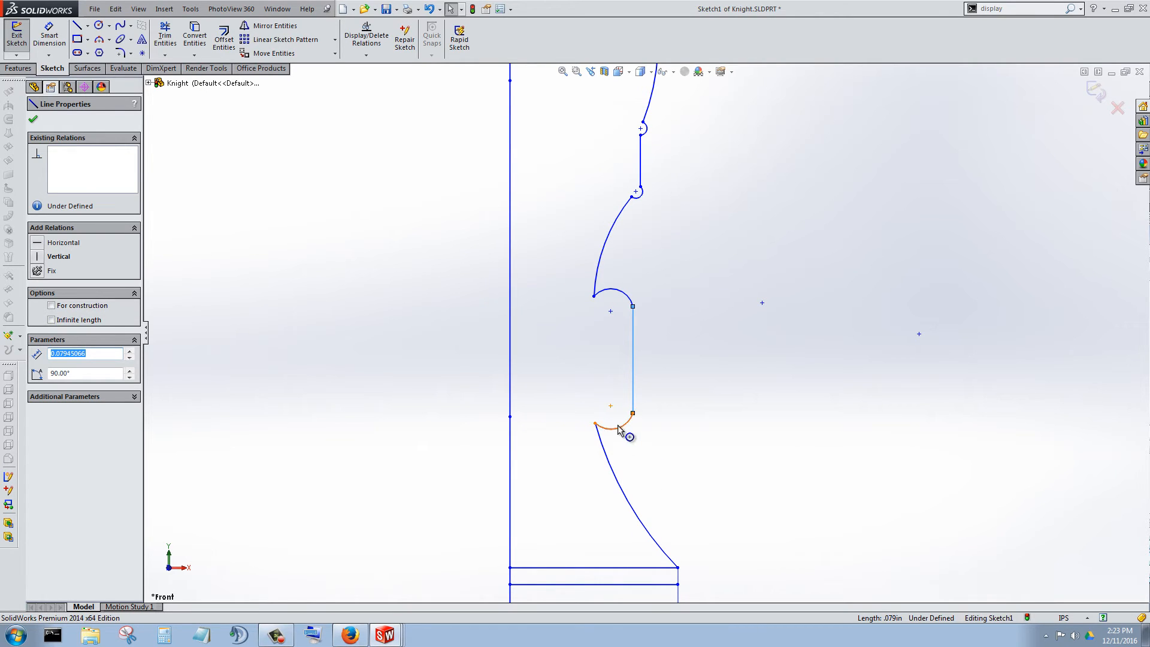
{"action": "scroll", "coordinate": [623, 350], "scroll_direction": "down", "scroll_amount": 2}
{"action": "scroll", "coordinate": [629, 270], "scroll_direction": "up", "scroll_amount": 5}
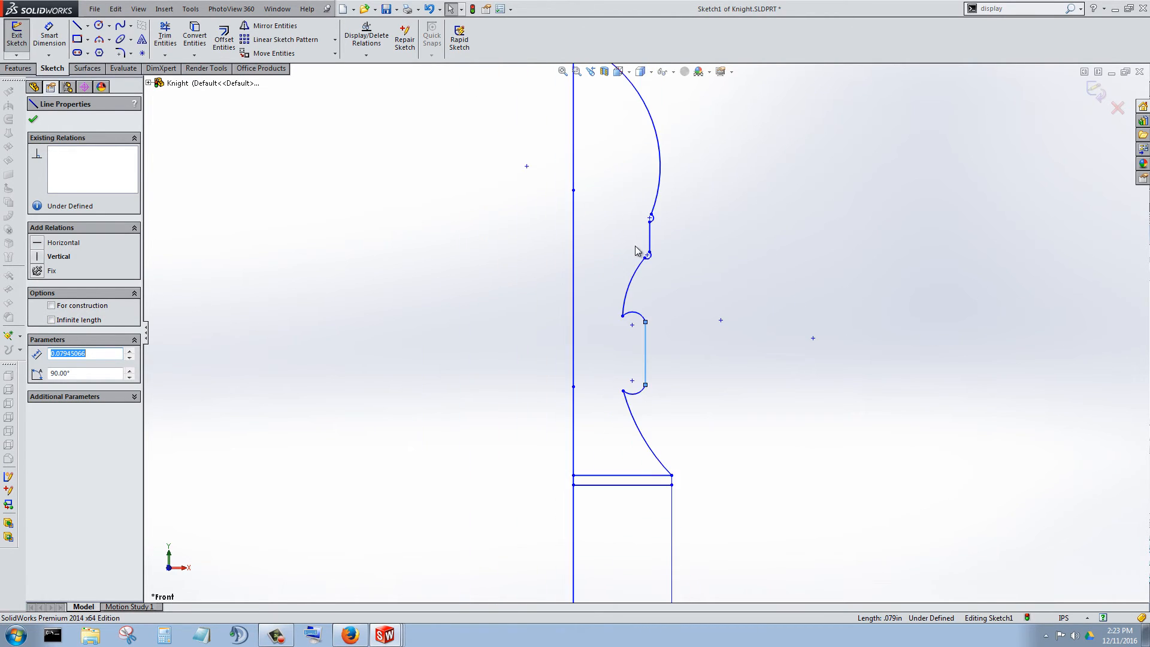
{"action": "scroll", "coordinate": [623, 277], "scroll_direction": "down", "scroll_amount": 1}
{"action": "scroll", "coordinate": [635, 326], "scroll_direction": "down", "scroll_amount": 4}
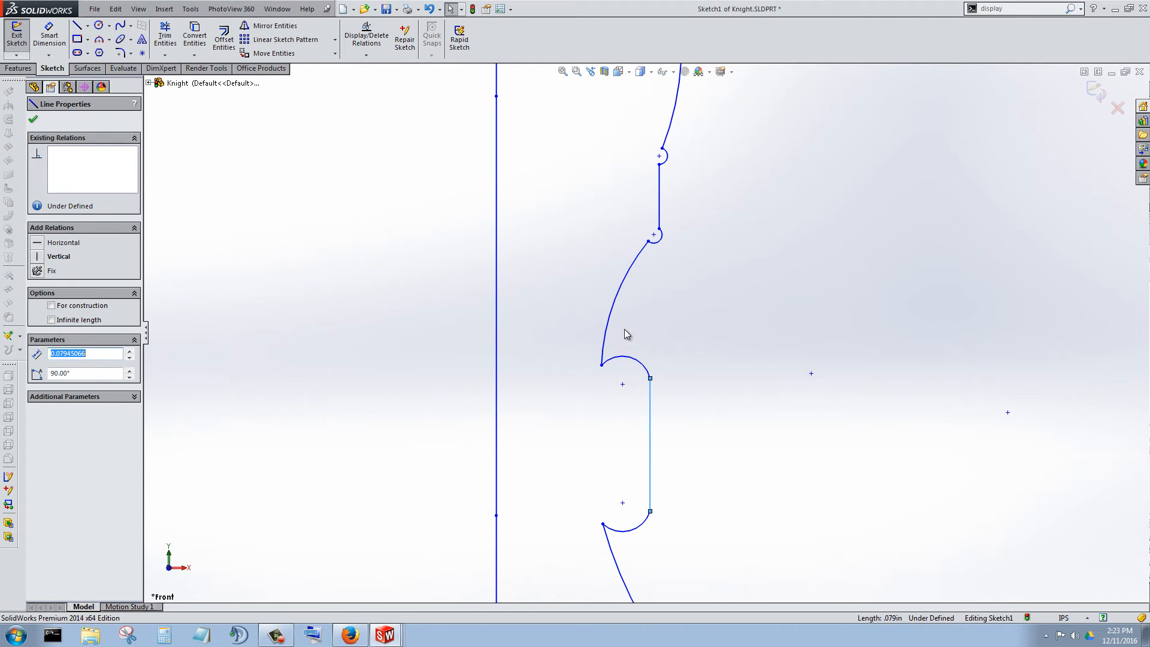
{"action": "left_click", "coordinate": [629, 360]}
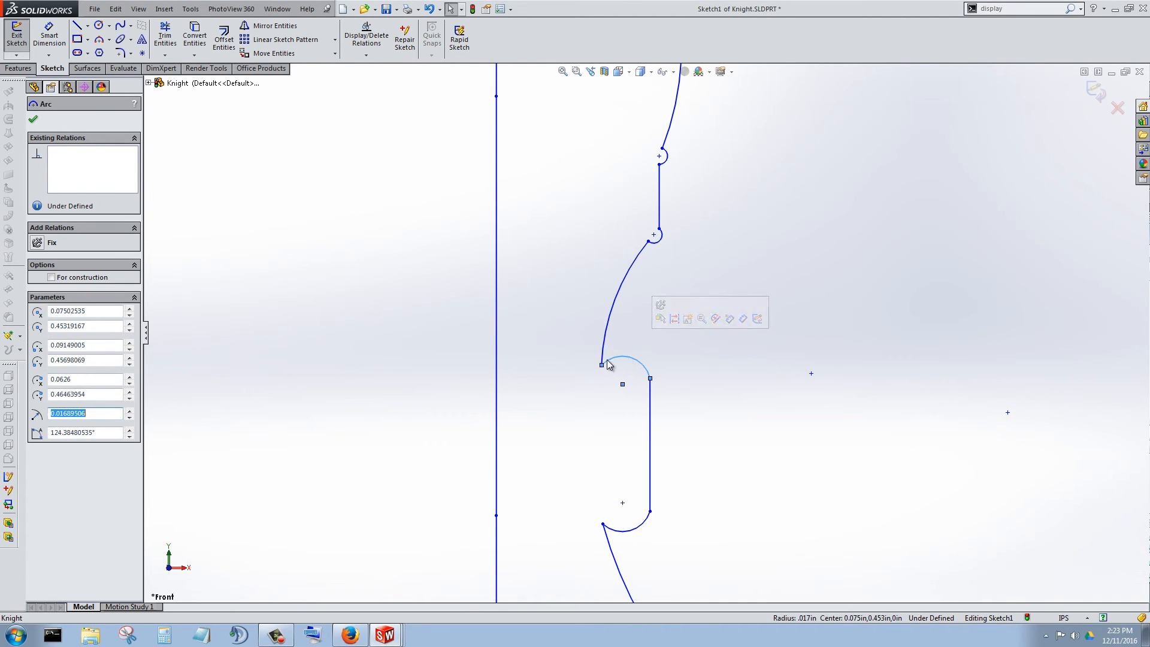
{"action": "scroll", "coordinate": [673, 323], "scroll_direction": "up", "scroll_amount": 3}
{"action": "scroll", "coordinate": [659, 335], "scroll_direction": "down", "scroll_amount": 3}
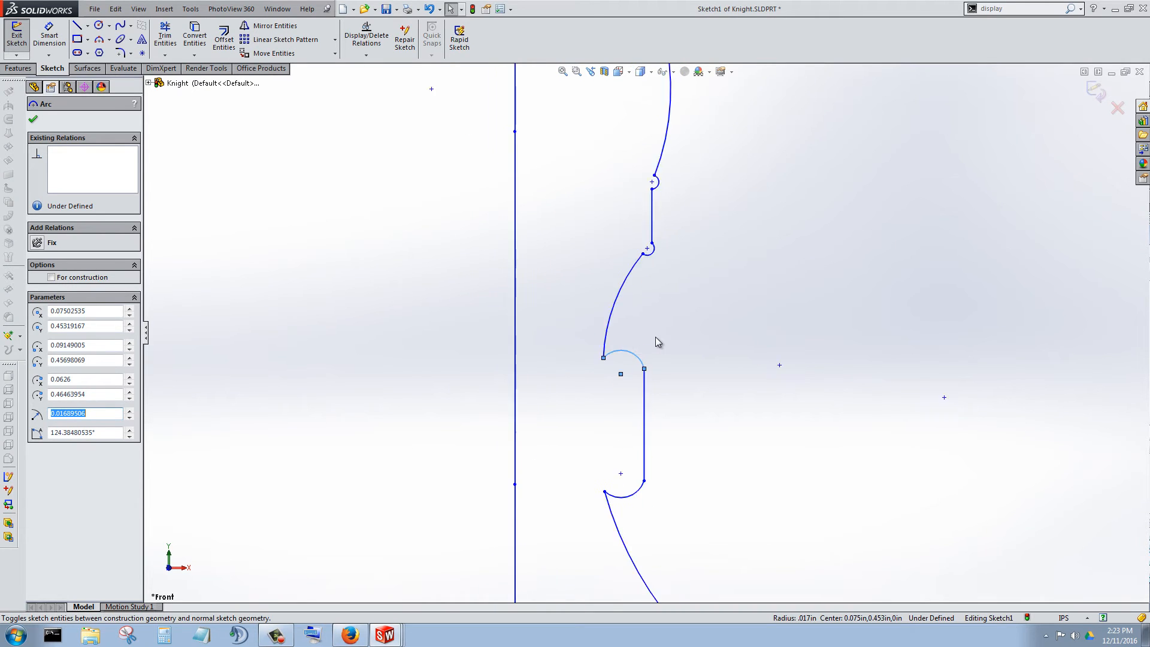
{"action": "scroll", "coordinate": [656, 339], "scroll_direction": "down", "scroll_amount": 2}
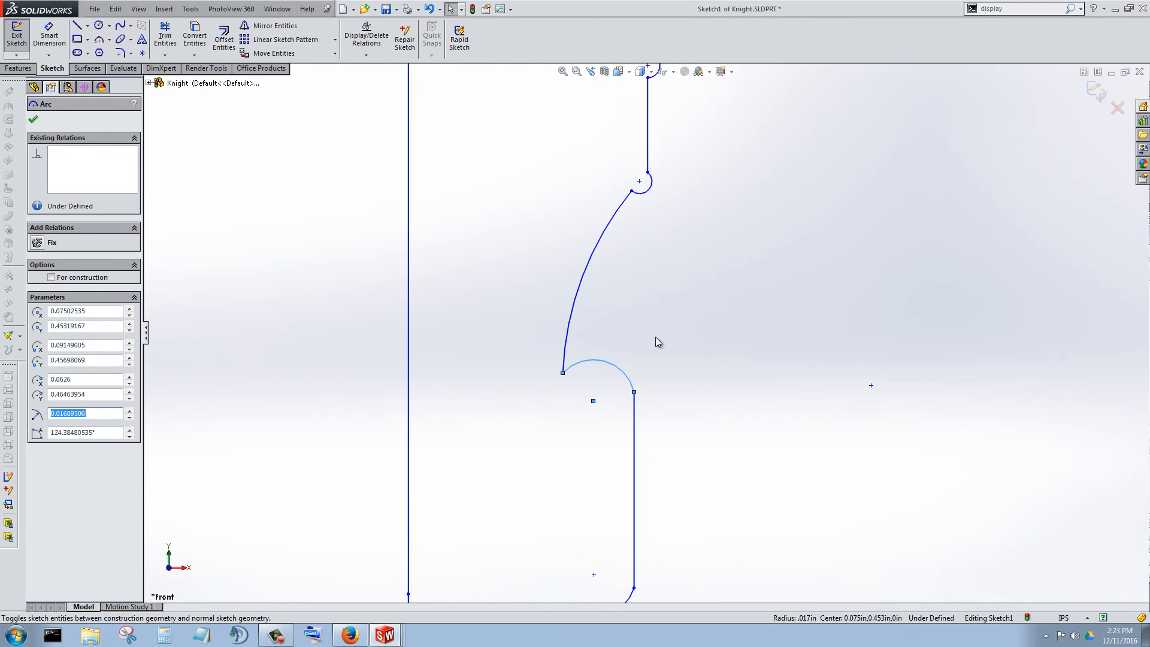
Pull the outer ends of both middle bead arcs into line with the stem, at heights of about 0.482 in and 0.351 in.
{"action": "left_click", "coordinate": [590, 285]}
{"action": "left_click_drag", "start_coordinate": [563, 374], "coordinate": [633, 330]}
{"action": "scroll", "coordinate": [685, 389], "scroll_direction": "up", "scroll_amount": 7}
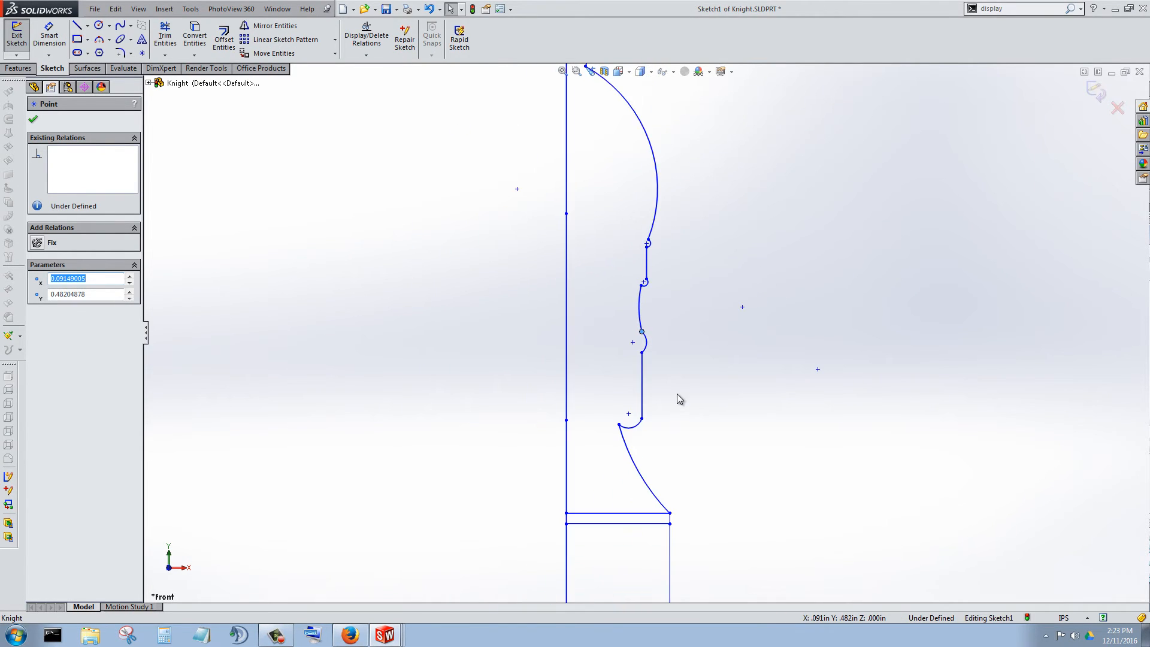
{"action": "scroll", "coordinate": [653, 416], "scroll_direction": "down", "scroll_amount": 4}
{"action": "left_click_drag", "start_coordinate": [587, 379], "coordinate": [629, 406]}
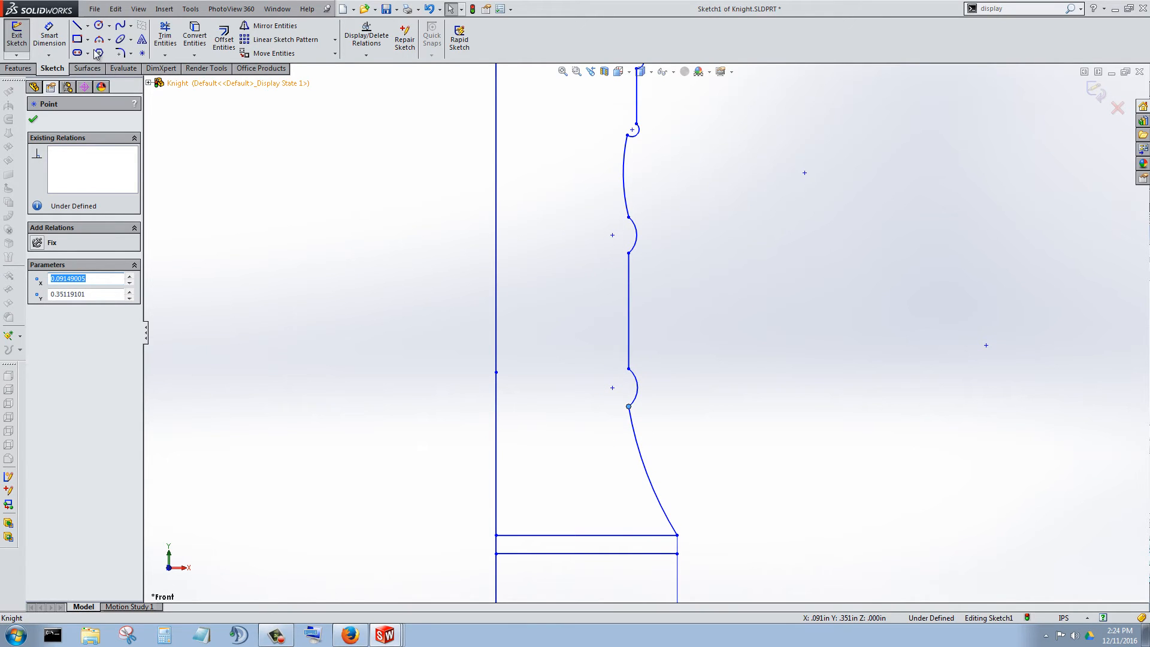
Dimension the radius of the bead arc at the upper end of the stem line as .0125 in.
{"action": "left_click", "coordinate": [49, 36]}
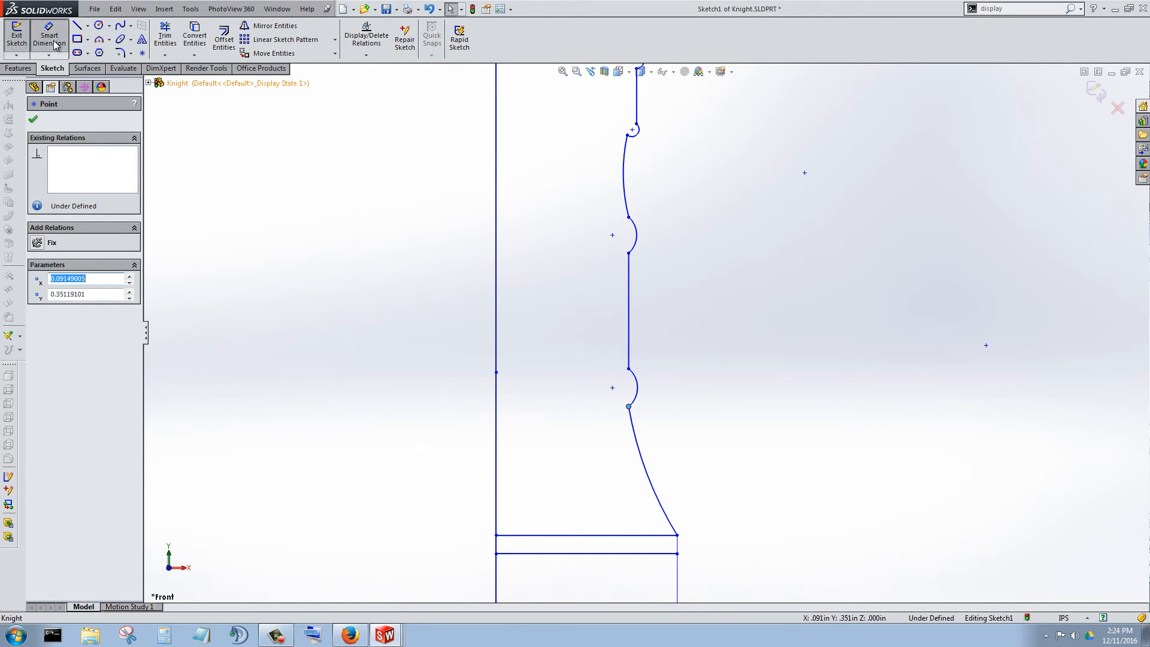
{"action": "left_click", "coordinate": [636, 235]}
{"action": "left_click", "coordinate": [773, 251]}
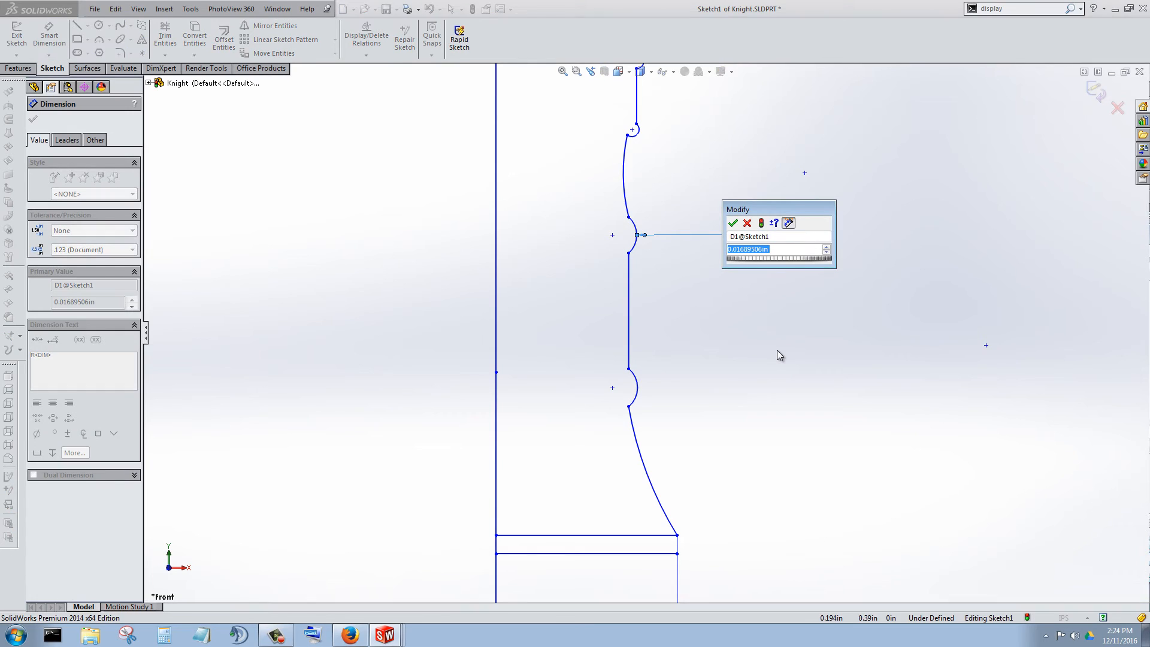
{"action": "type", "text": ".013"}
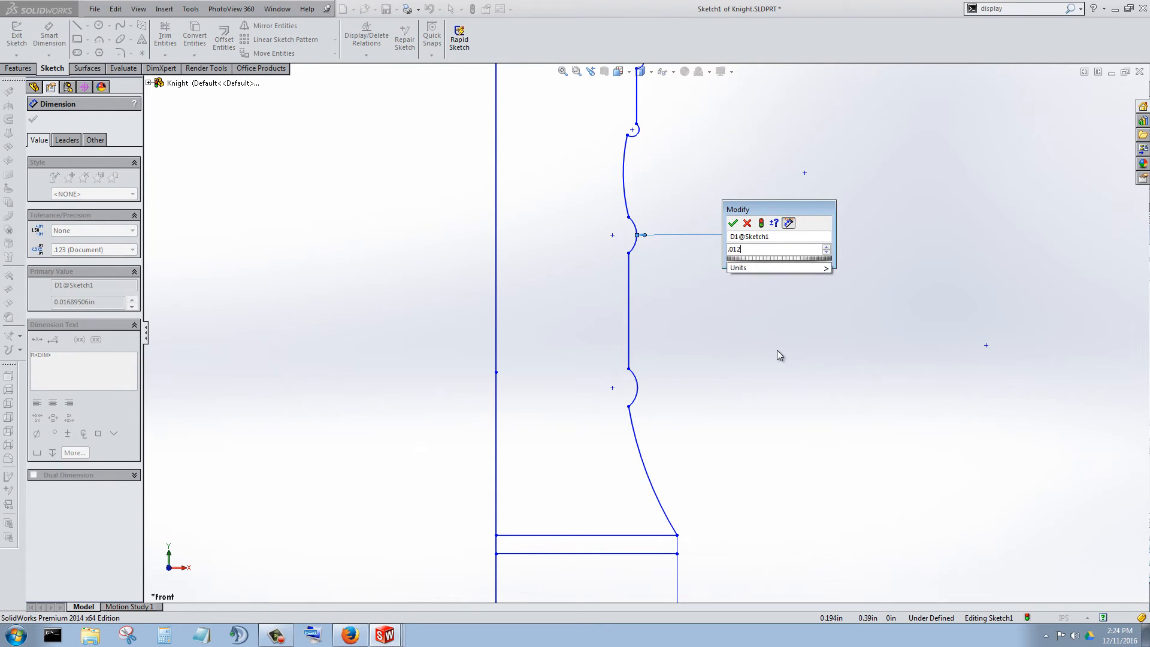
{"action": "key", "text": "Return"}
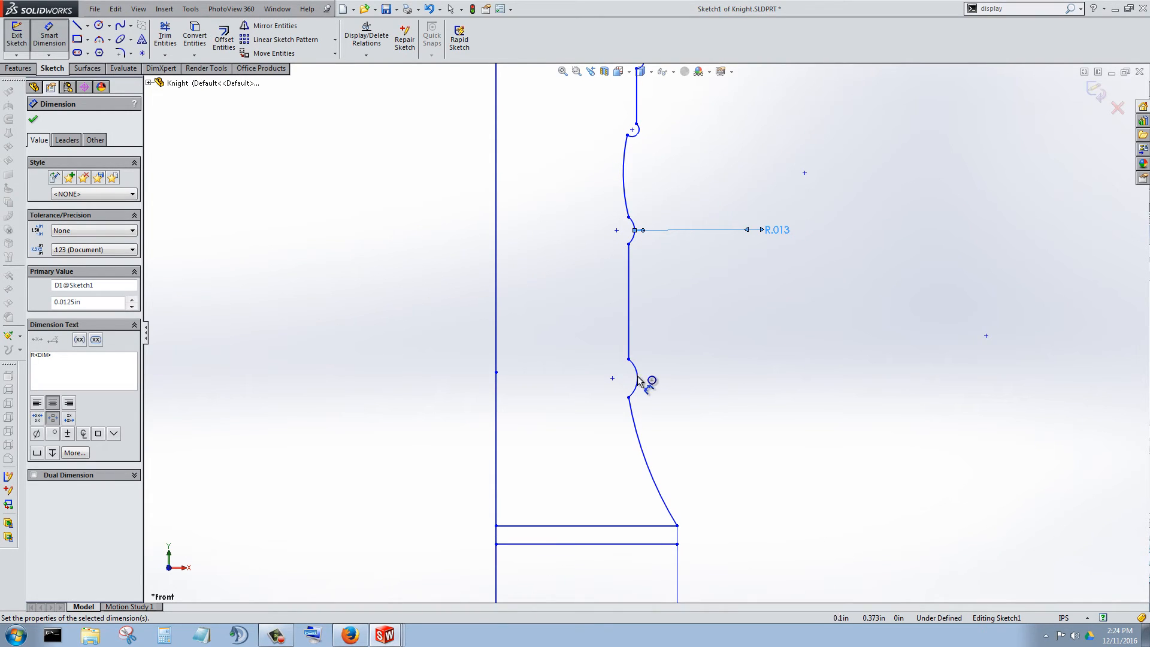
Dimension the radius of the bead arc at the lower end of the stem line as .0125 in.
{"action": "left_click", "coordinate": [689, 391]}
{"action": "left_click", "coordinate": [757, 377]}
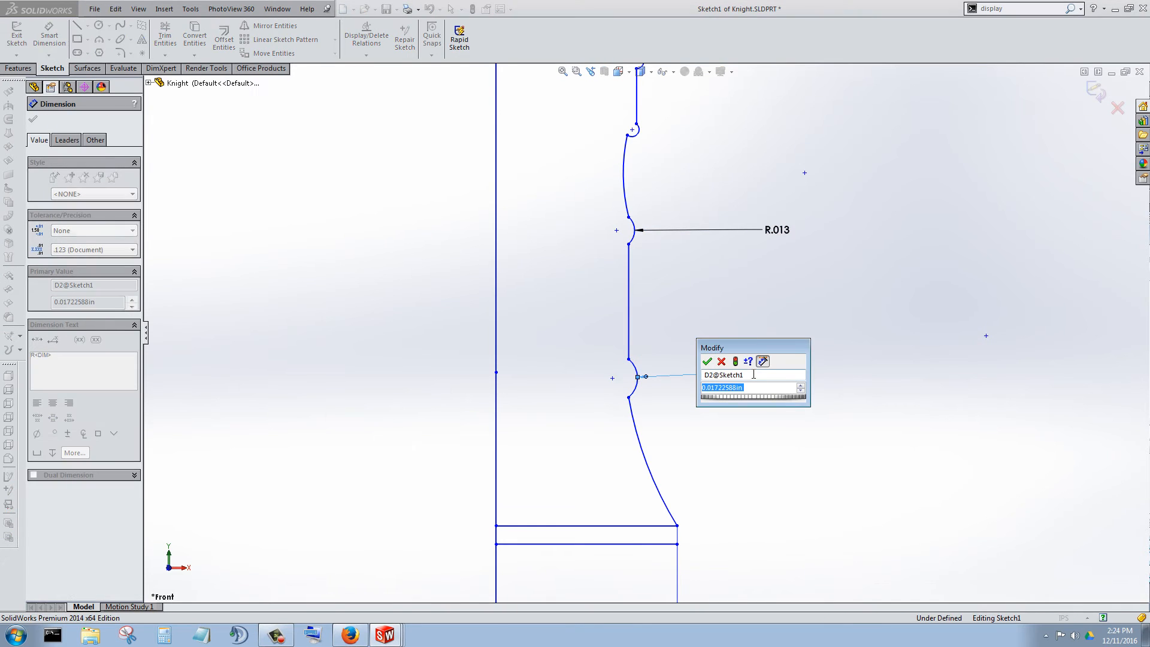
{"action": "type", "text": ".0"}
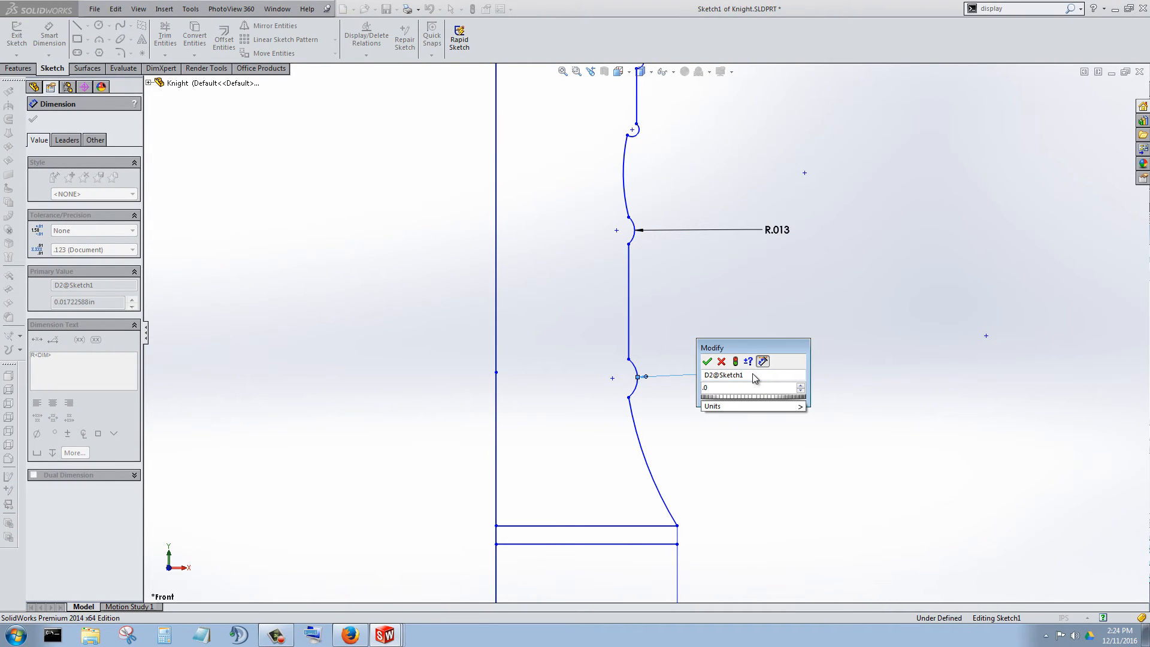
{"action": "type", "text": "125"}
{"action": "key", "text": "Return"}
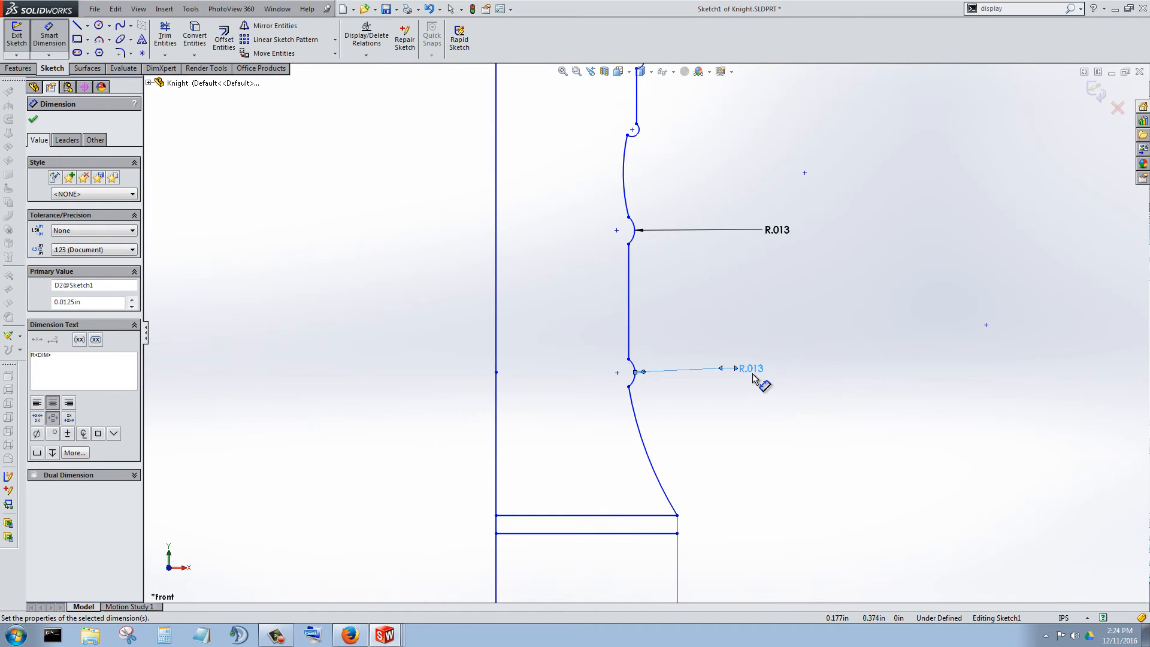
Enlarge the next bead up by moving its lower arc endpoint to about X 0.094 in, Y 0.531 in.
{"action": "key", "text": "f"}
{"action": "scroll", "coordinate": [655, 334], "scroll_direction": "down", "scroll_amount": 6}
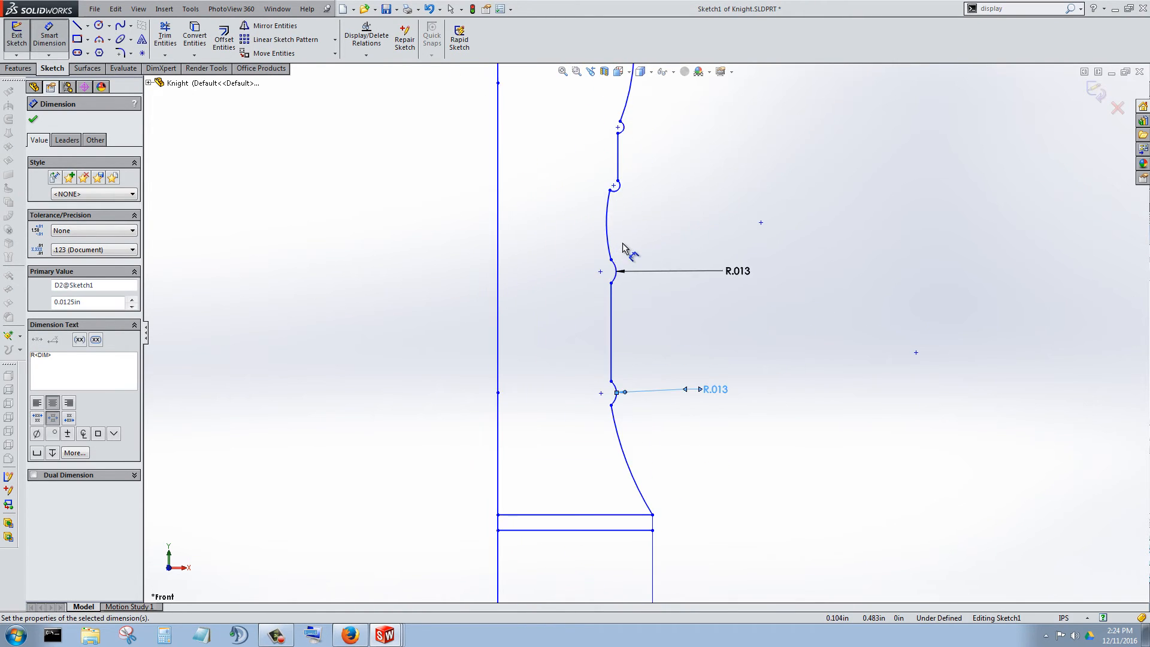
{"action": "scroll", "coordinate": [616, 240], "scroll_direction": "up", "scroll_amount": 3}
{"action": "scroll", "coordinate": [620, 241], "scroll_direction": "down", "scroll_amount": 5}
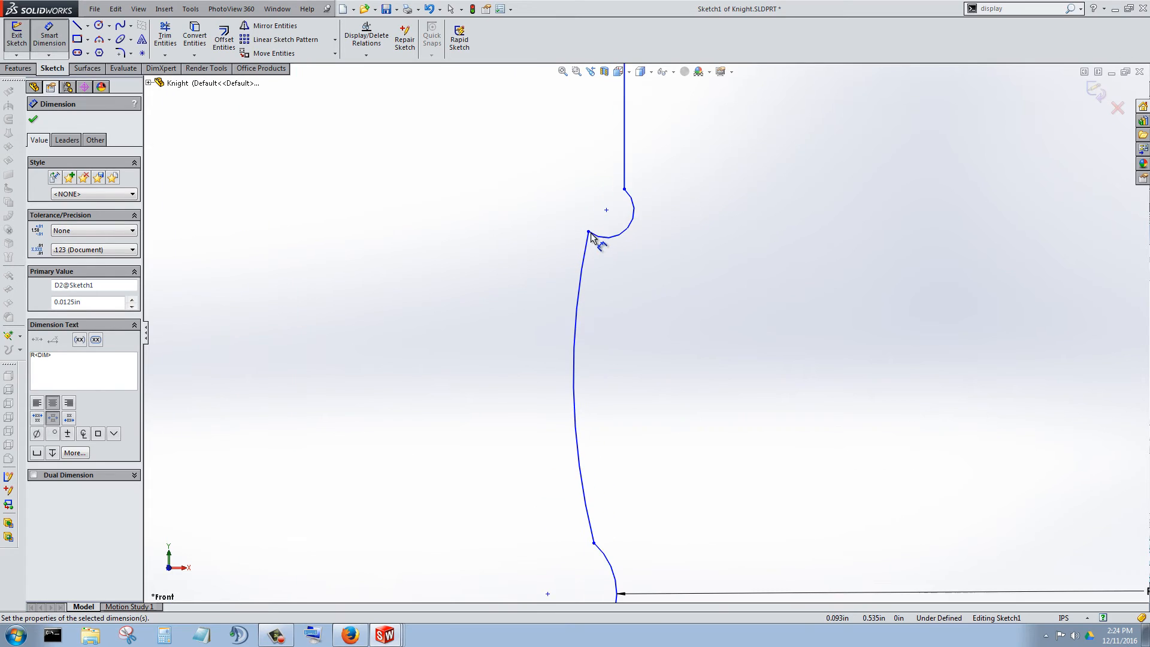
{"action": "left_click", "coordinate": [45, 56]}
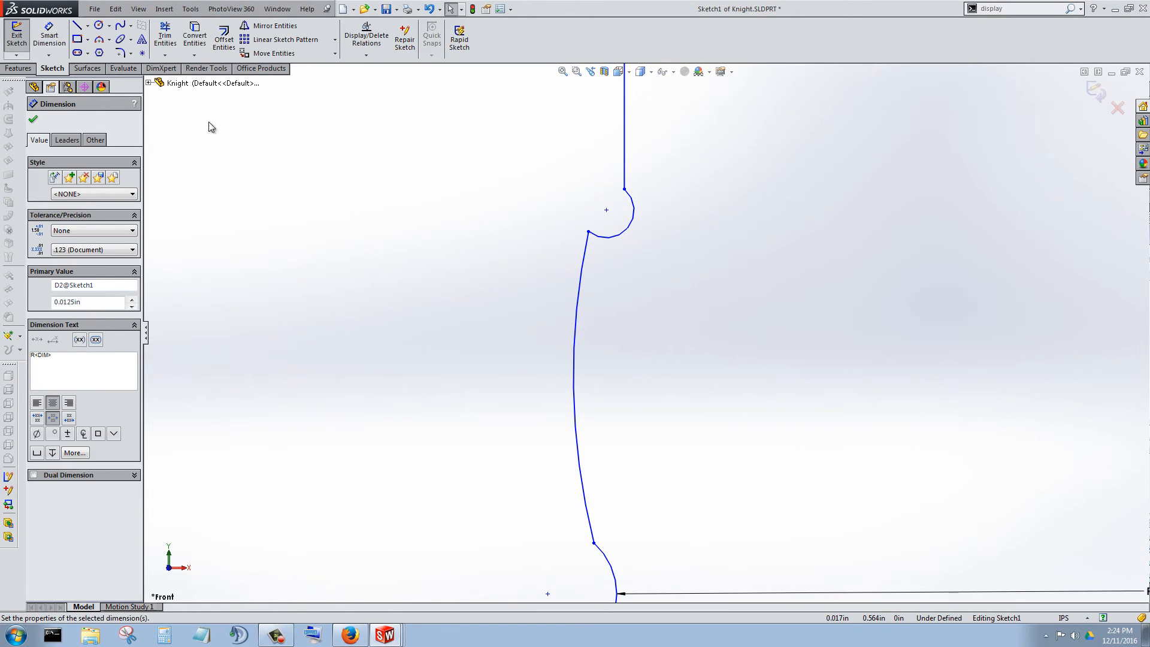
{"action": "left_click_drag", "start_coordinate": [587, 231], "coordinate": [606, 275]}
Dimension the radius of this enlarged bead arc, just below the short upper vertical line, as .0125 in.
{"action": "left_click", "coordinate": [49, 36]}
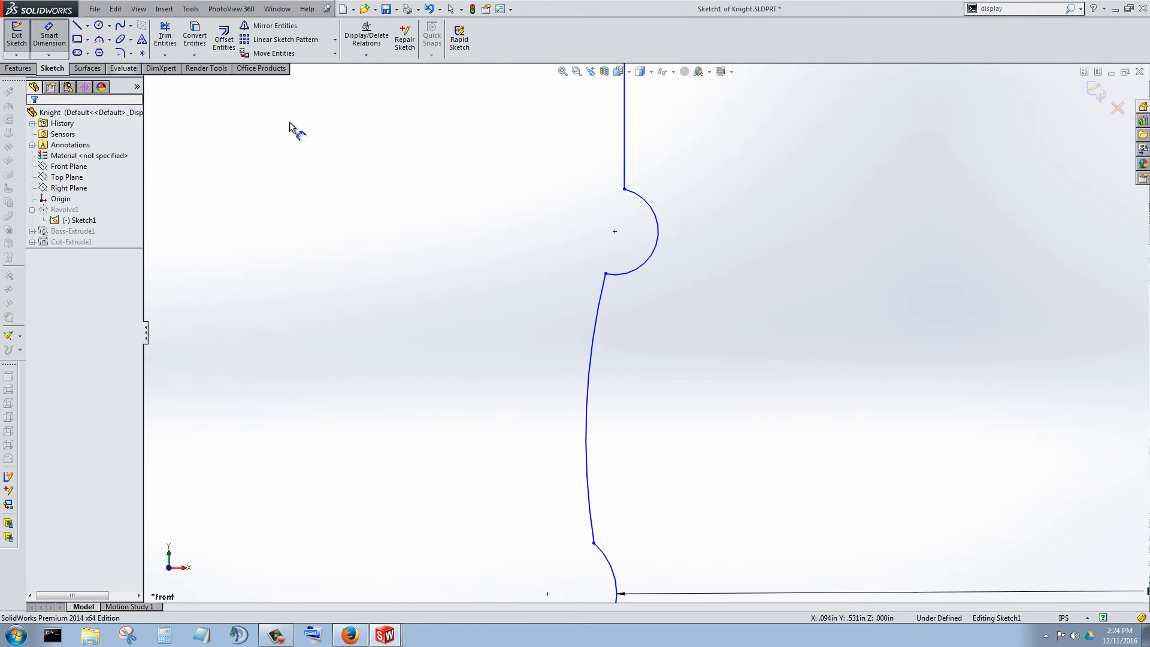
{"action": "left_click", "coordinate": [661, 243]}
{"action": "left_click", "coordinate": [800, 247]}
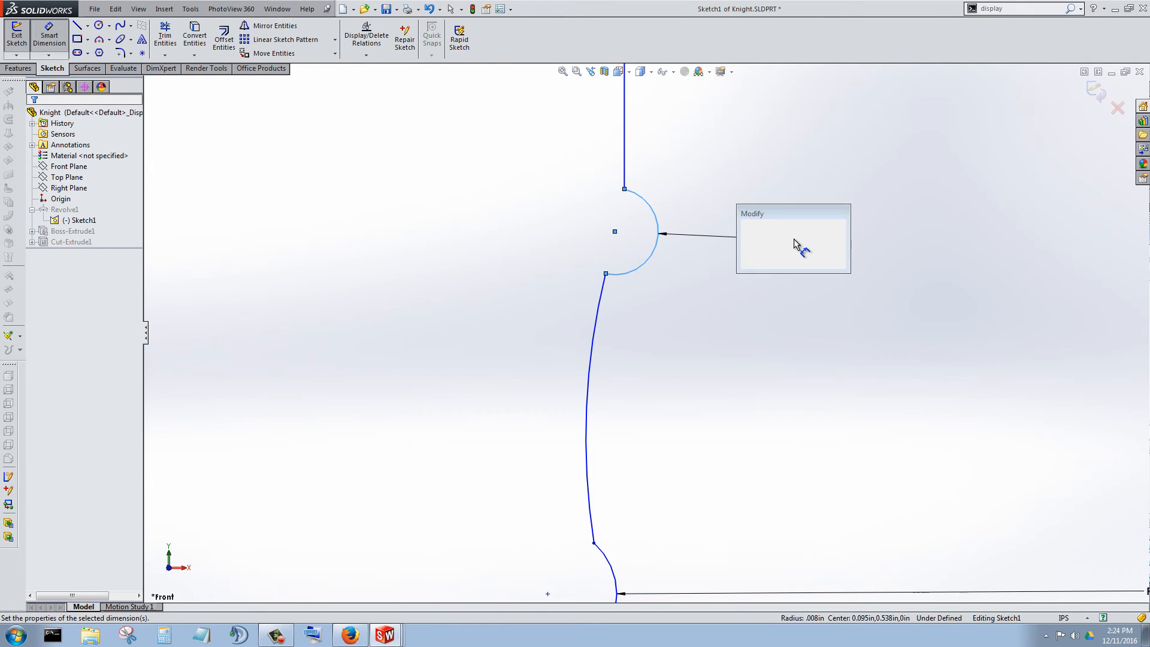
{"action": "type", "text": ".0125"}
{"action": "key", "text": "Return"}
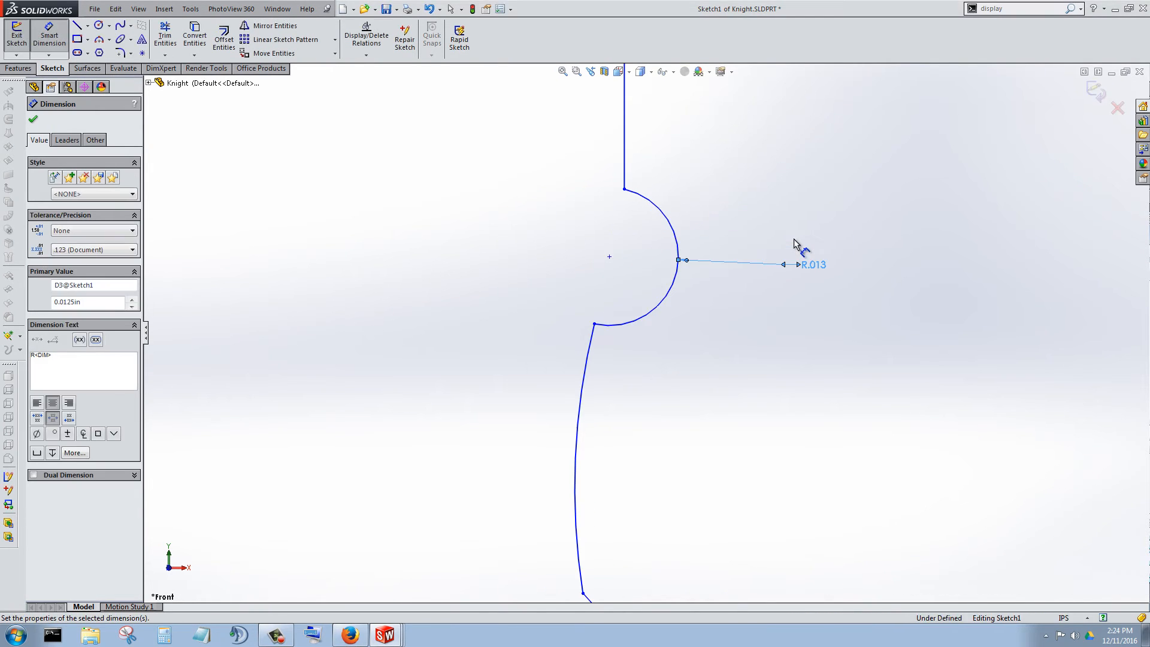
Delete the enlarged bead arc just below the short upper vertical line, together with its radius dimension.
{"action": "scroll", "coordinate": [715, 410], "scroll_direction": "up", "scroll_amount": 2}
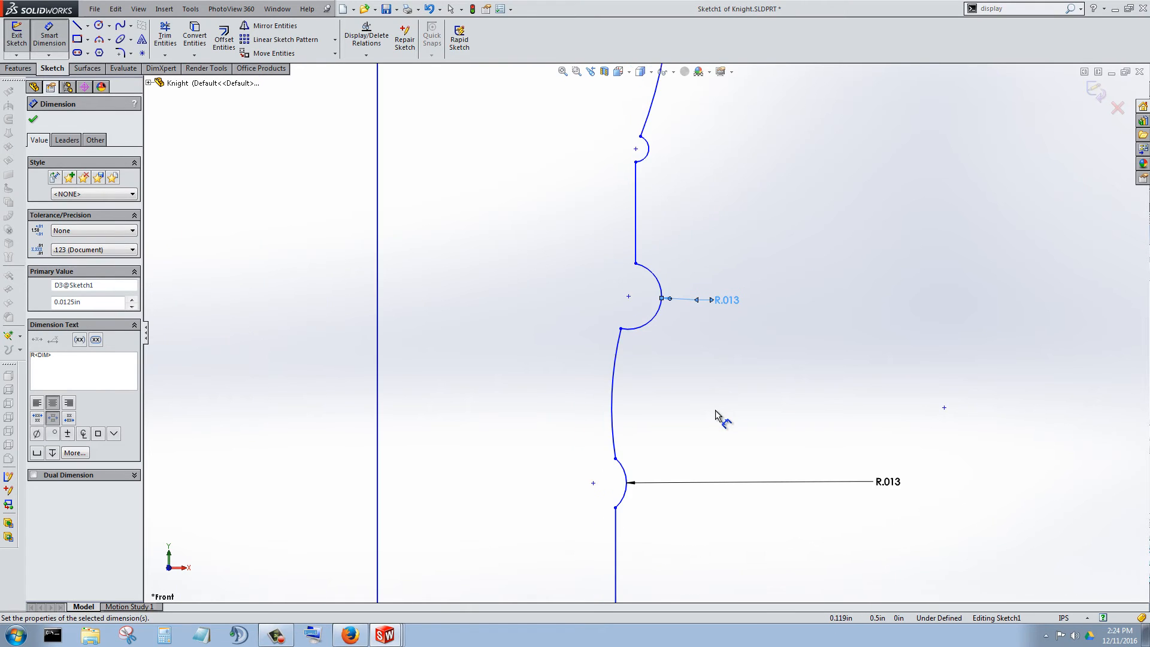
{"action": "scroll", "coordinate": [660, 316], "scroll_direction": "down", "scroll_amount": 1}
{"action": "scroll", "coordinate": [674, 365], "scroll_direction": "up", "scroll_amount": 4}
{"action": "scroll", "coordinate": [674, 377], "scroll_direction": "up", "scroll_amount": 3}
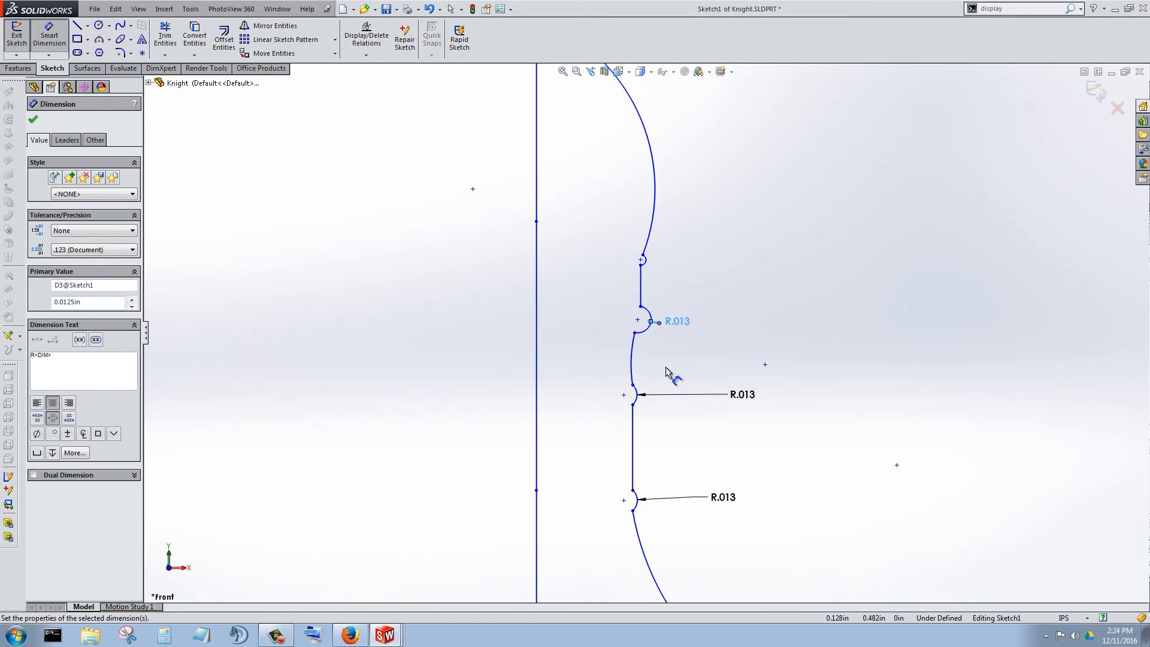
{"action": "scroll", "coordinate": [648, 345], "scroll_direction": "down", "scroll_amount": 1}
{"action": "scroll", "coordinate": [658, 276], "scroll_direction": "down", "scroll_amount": 3}
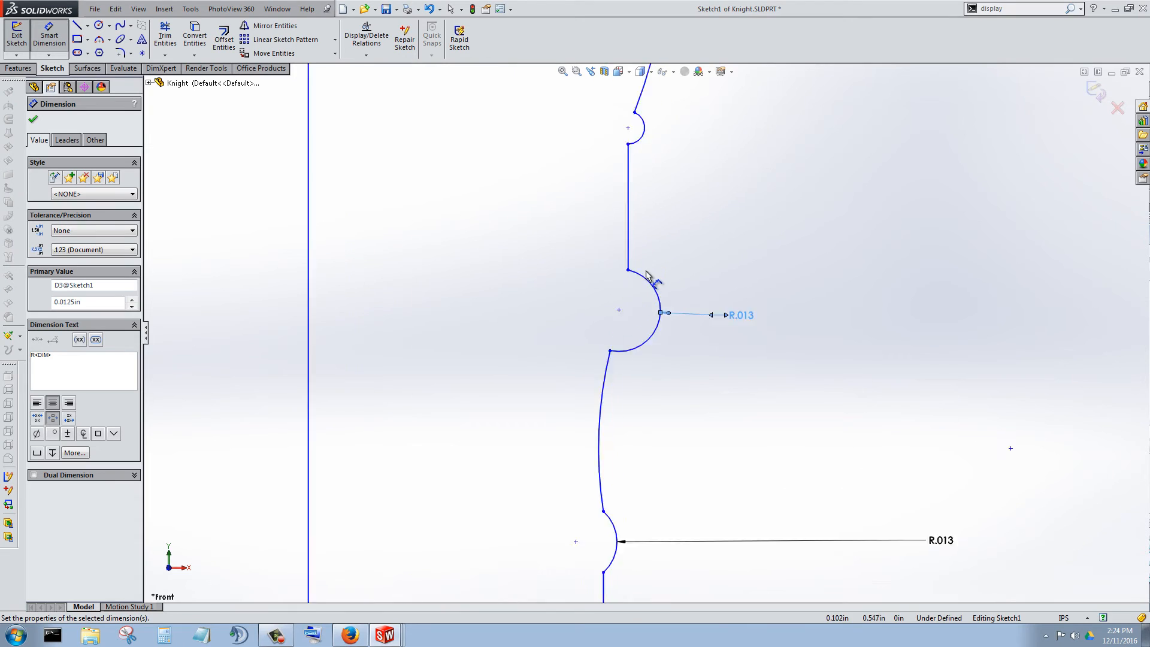
{"action": "left_click", "coordinate": [46, 39]}
{"action": "left_click", "coordinate": [656, 299]}
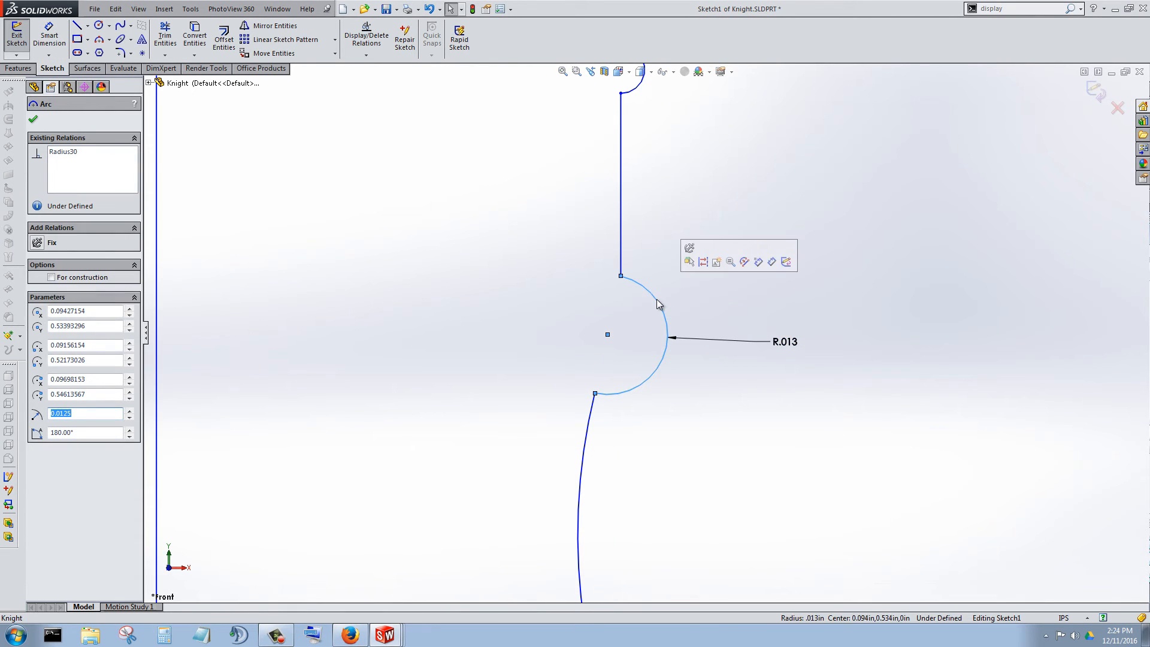
{"action": "key", "text": "Delete"}
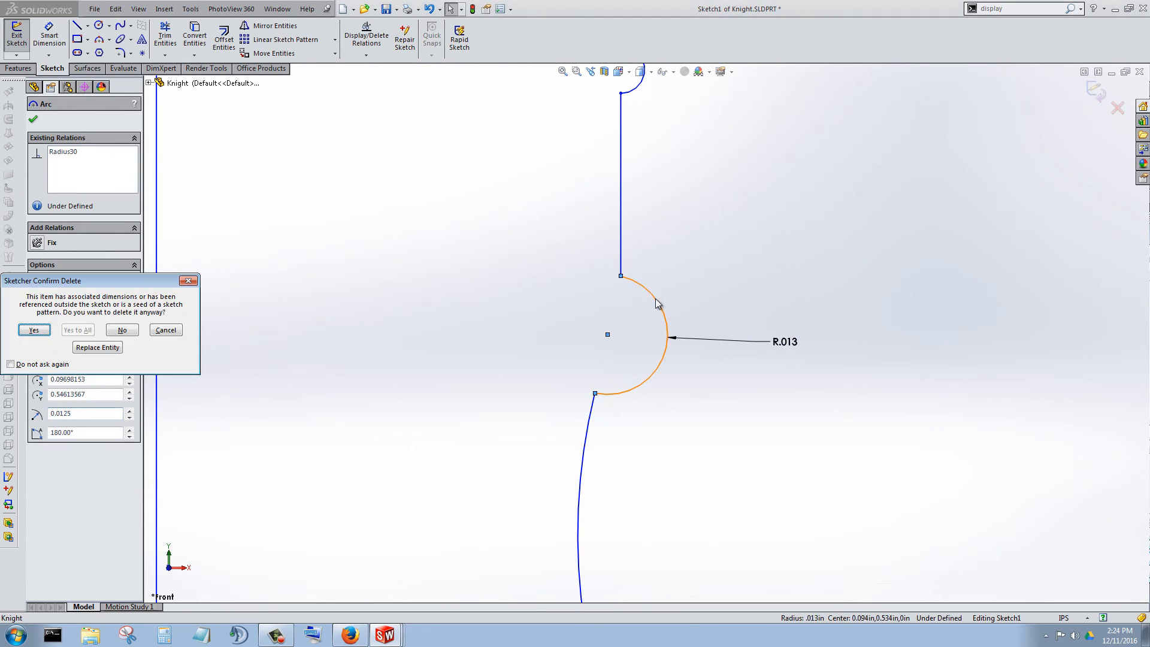
{"action": "left_click", "coordinate": [32, 330]}
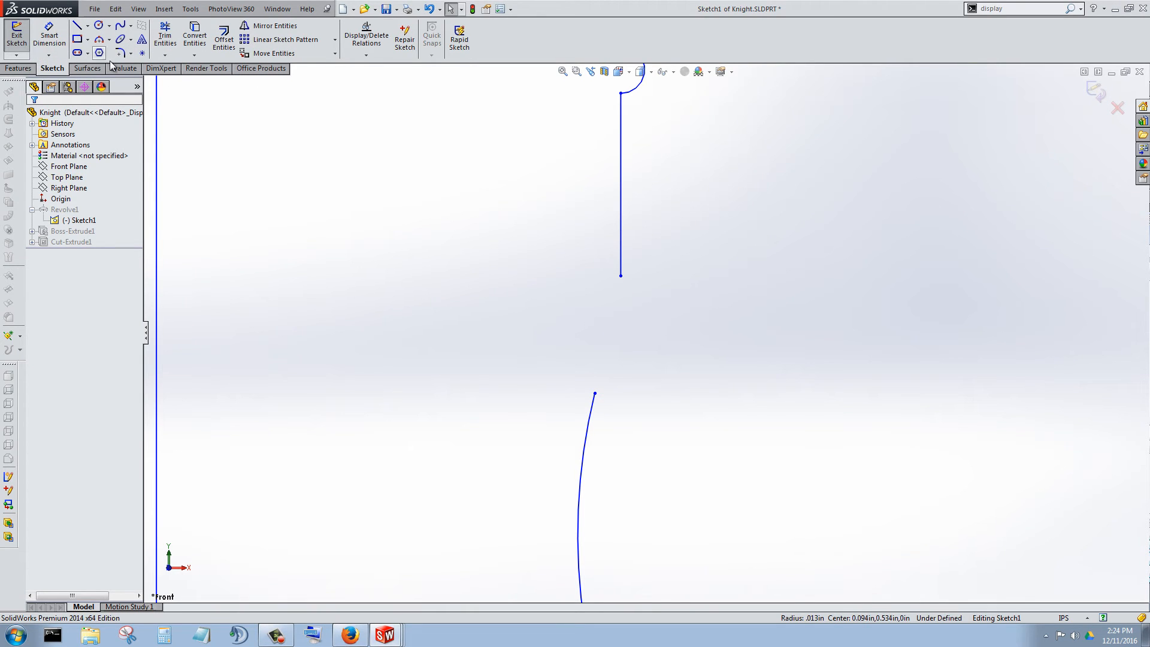
Extend the upper vertical line and the concave curve below it until they meet, and trim off the line's excess below the corner.
{"action": "left_click", "coordinate": [164, 36]}
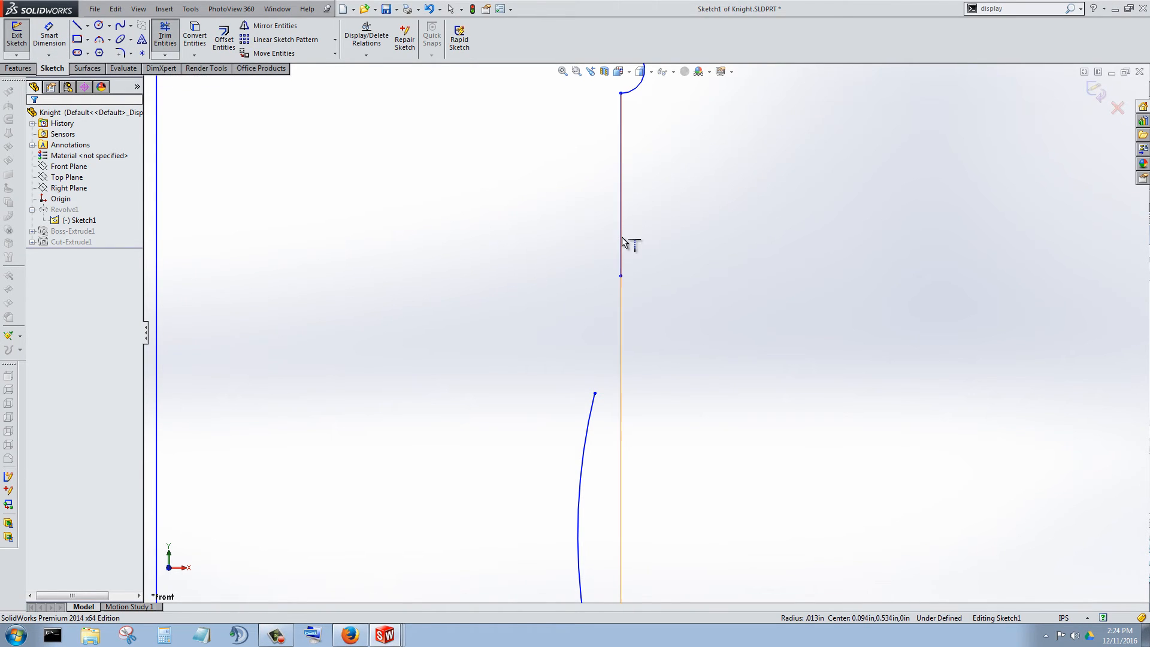
{"action": "left_click", "coordinate": [585, 429]}
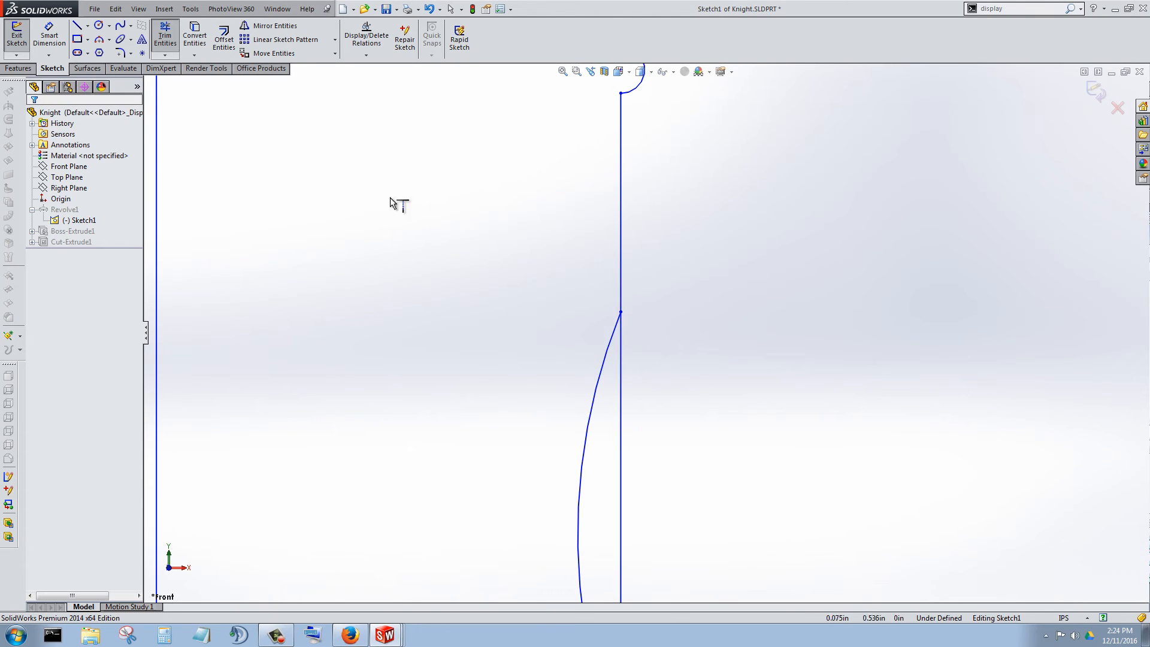
{"action": "left_click", "coordinate": [165, 36]}
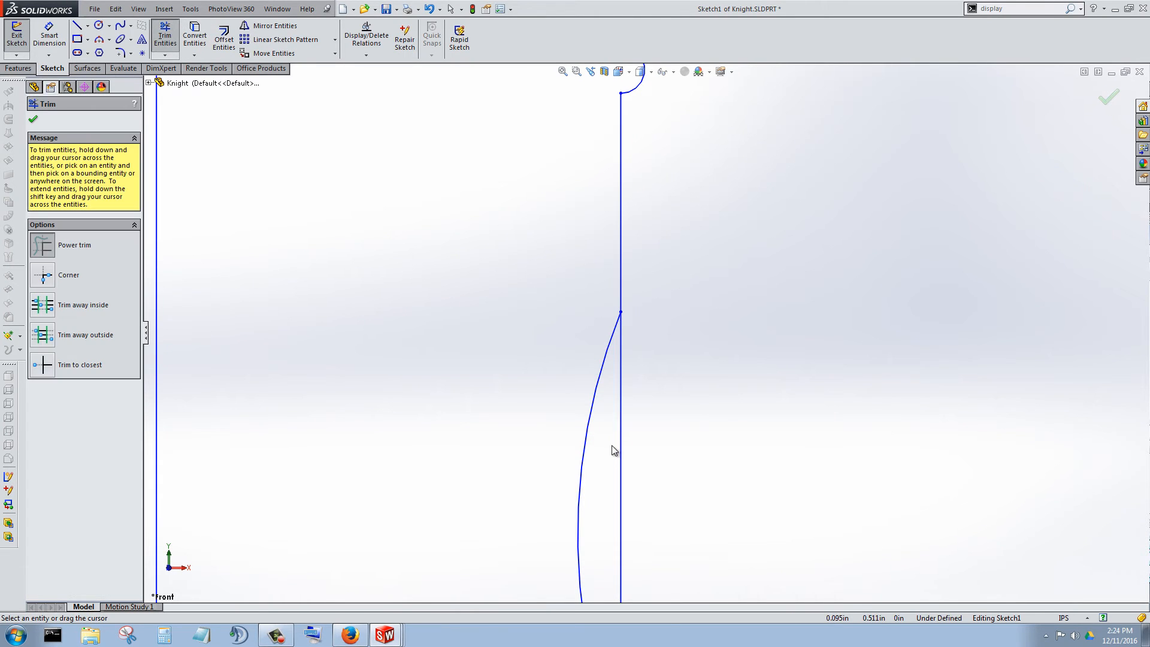
{"action": "scroll", "coordinate": [660, 279], "scroll_direction": "up", "scroll_amount": 5}
{"action": "scroll", "coordinate": [649, 315], "scroll_direction": "down", "scroll_amount": 5}
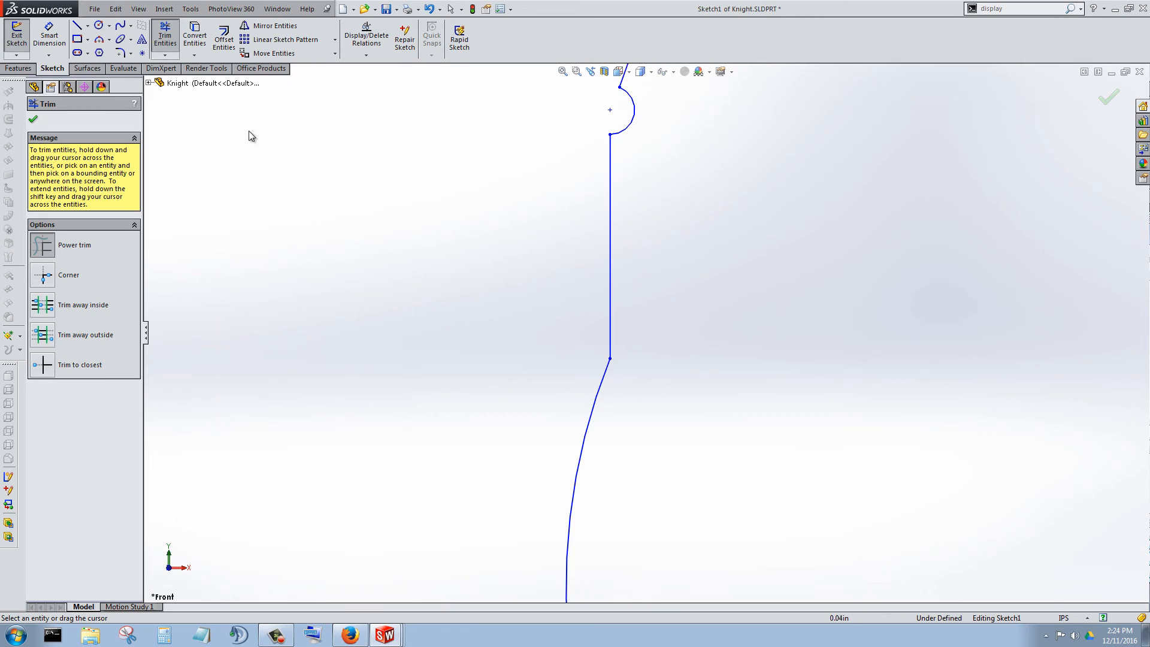
Draw a circle centred on the corner between the vertical line and the curve, and dimension its diameter as .01 in.
{"action": "left_click", "coordinate": [99, 25]}
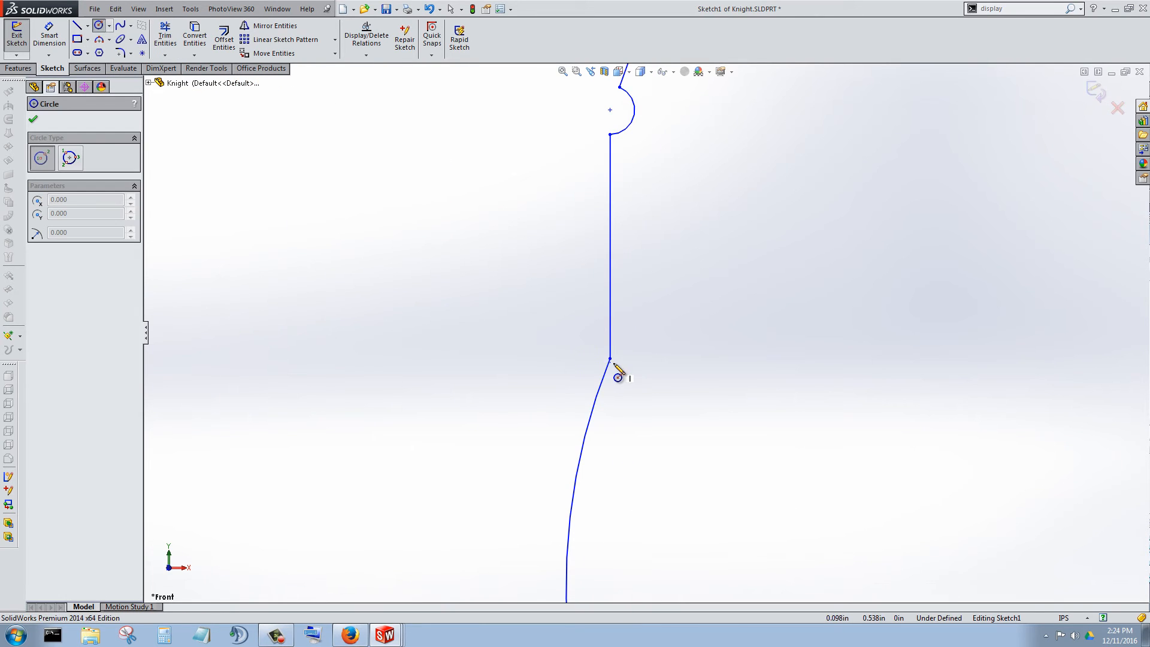
{"action": "left_click_drag", "start_coordinate": [609, 358], "coordinate": [629, 372]}
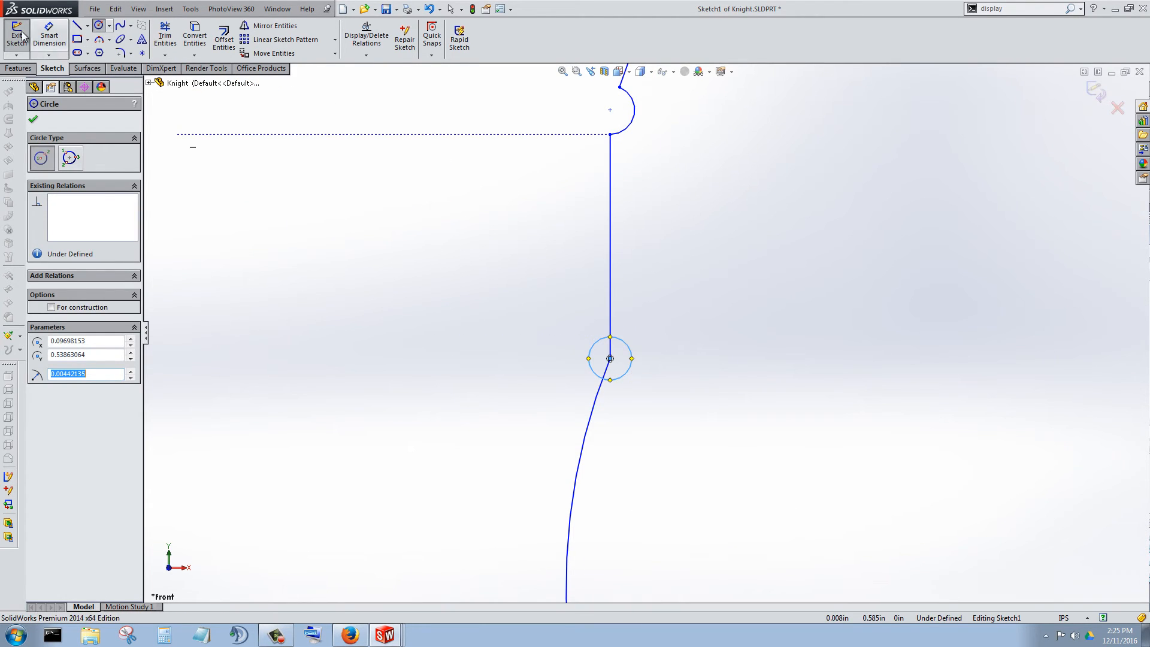
{"action": "left_click", "coordinate": [49, 34]}
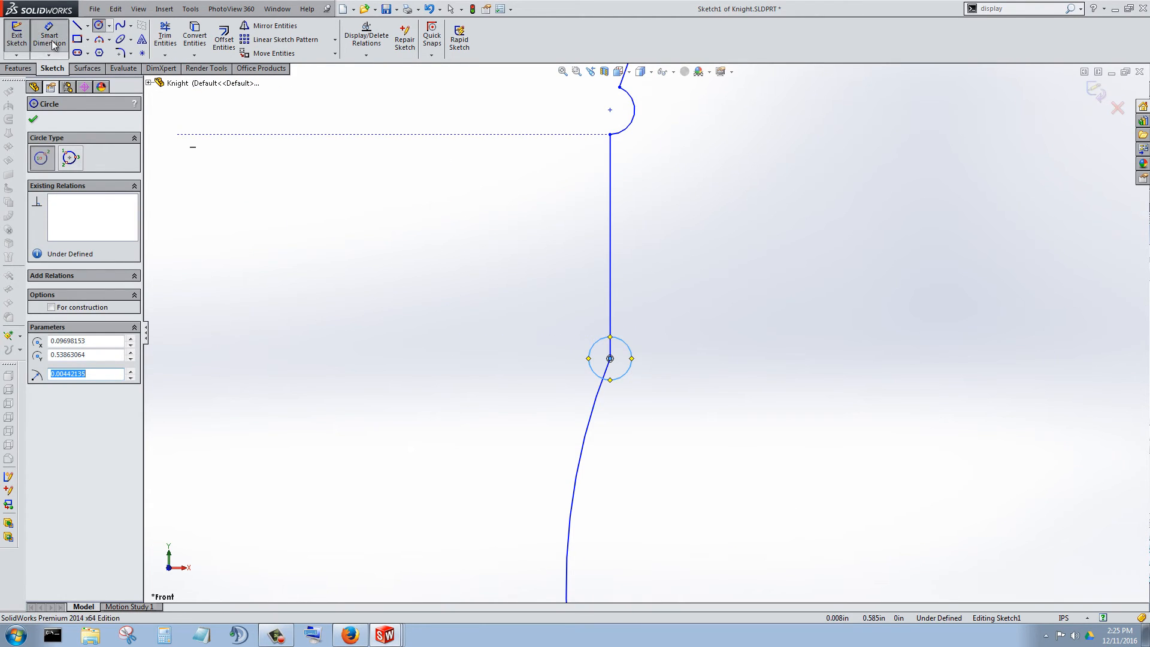
{"action": "left_click", "coordinate": [629, 354]}
{"action": "left_click", "coordinate": [688, 318]}
{"action": "type", "text": ".0"}
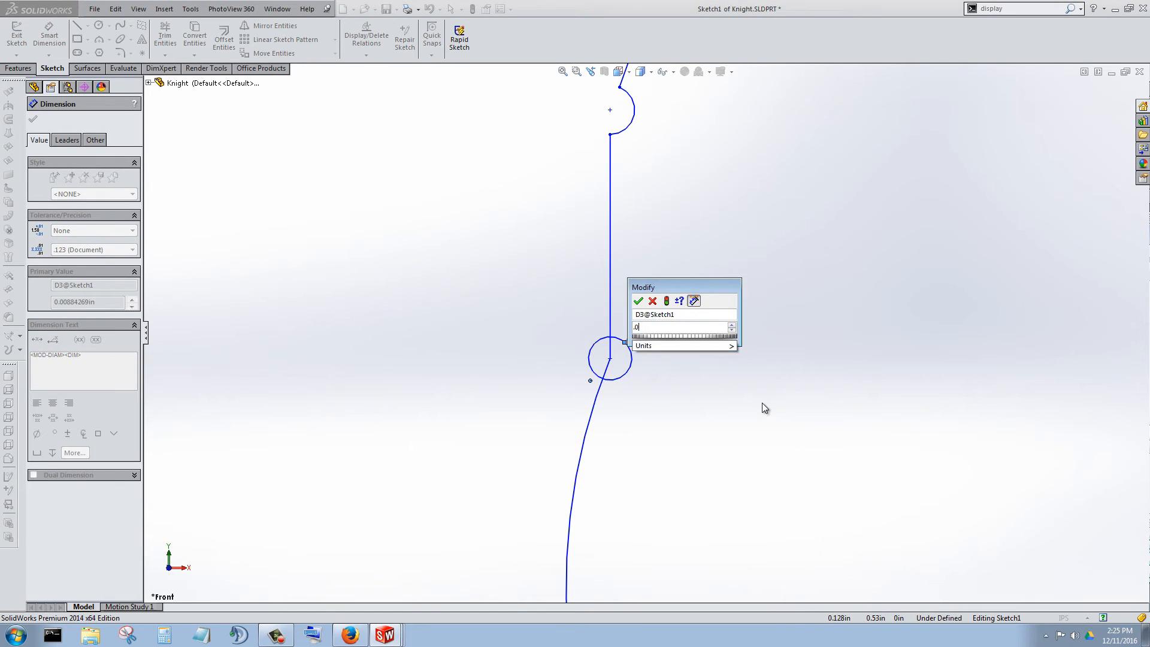
{"action": "type", "text": "1"}
{"action": "key", "text": "Return"}
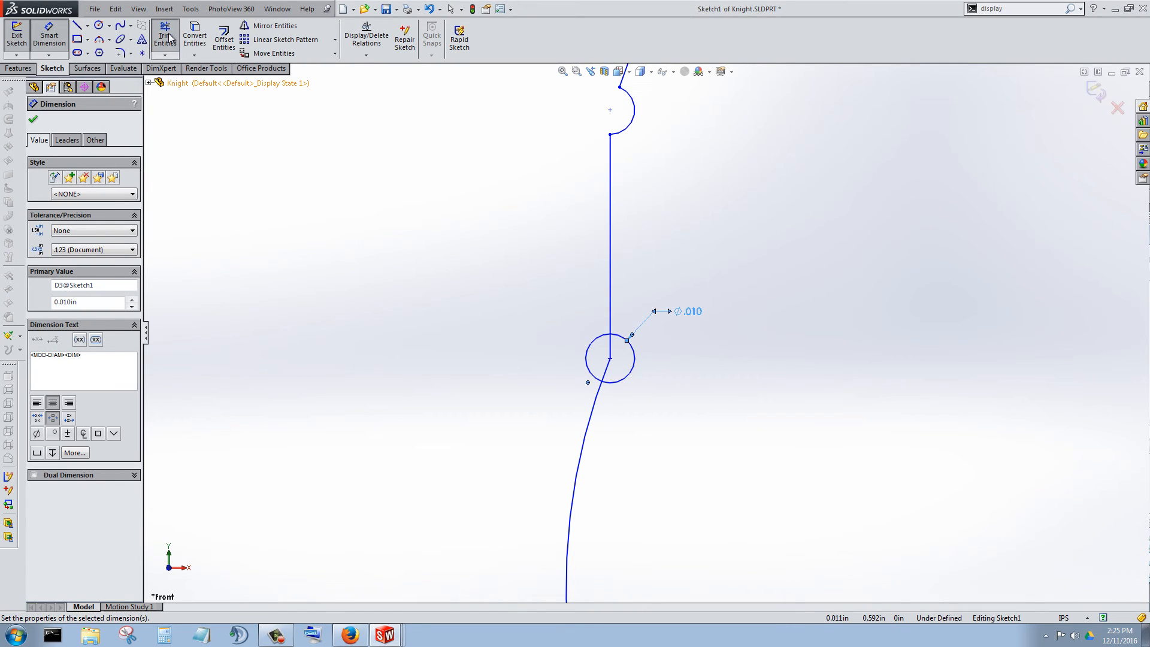
Trim the circle's inner side and the profile segments inside it to leave an outward bead, and exit the sketch.
{"action": "left_click", "coordinate": [165, 37]}
{"action": "left_click_drag", "start_coordinate": [594, 324], "coordinate": [615, 354]}
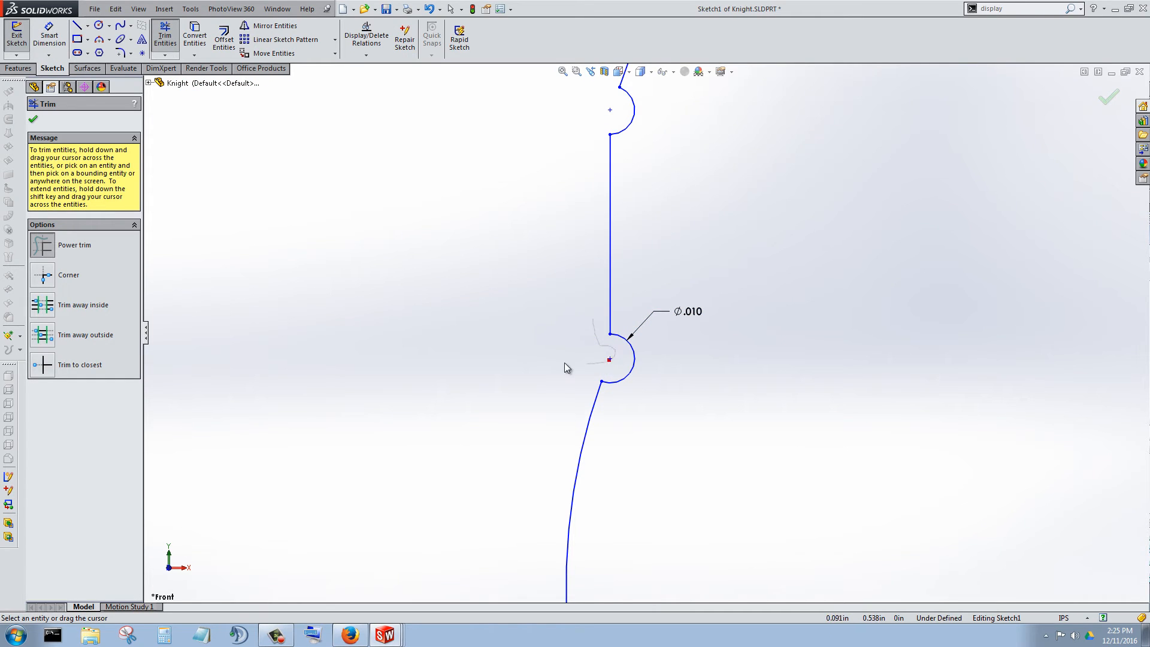
{"action": "scroll", "coordinate": [564, 362], "scroll_direction": "up", "scroll_amount": 10}
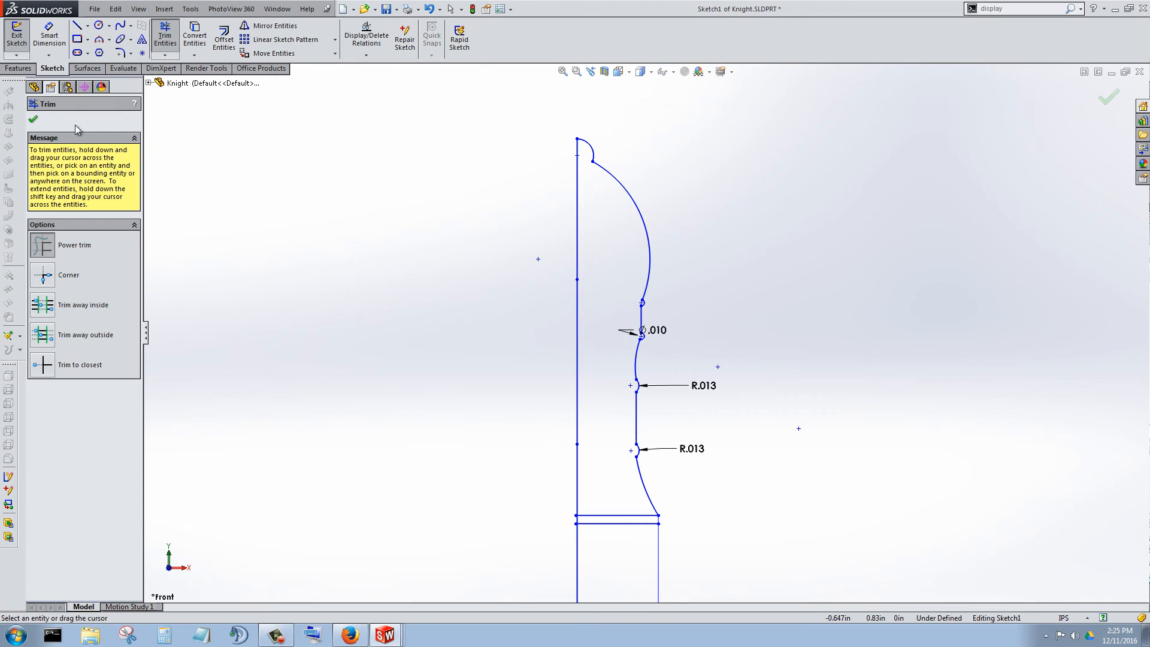
{"action": "left_click", "coordinate": [35, 120]}
{"action": "left_click", "coordinate": [17, 36]}
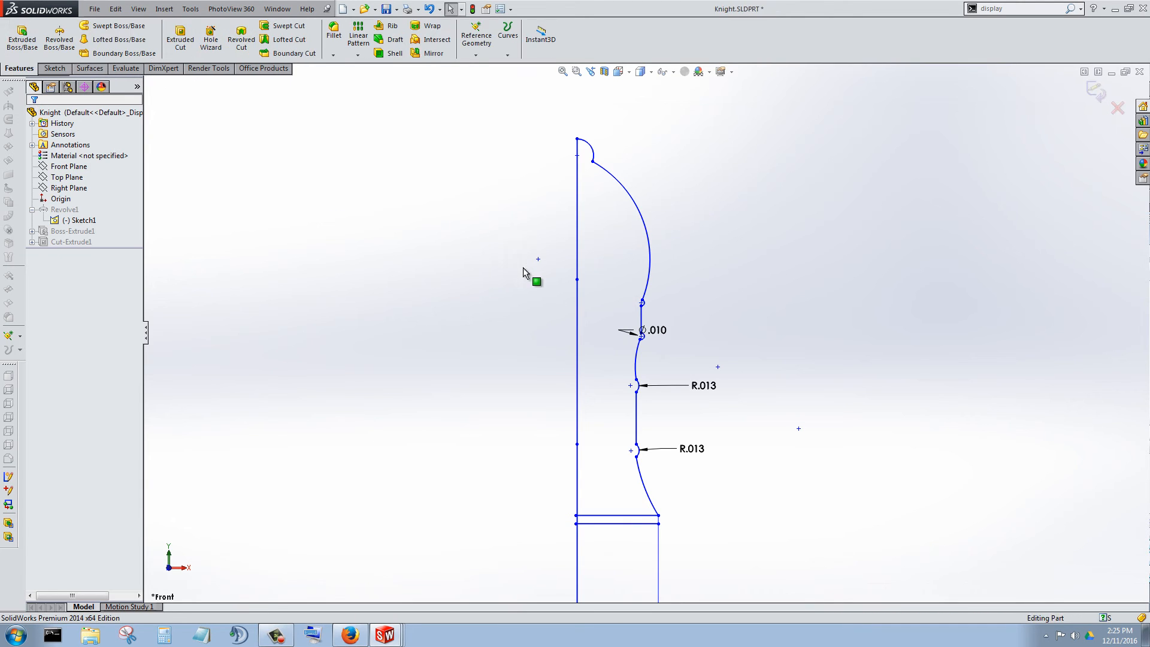
Examine how the revolved body meets the back and lower edge of the knight's head, including straight onto the revolve's sketch.
{"action": "scroll", "coordinate": [641, 386], "scroll_direction": "up", "scroll_amount": 3}
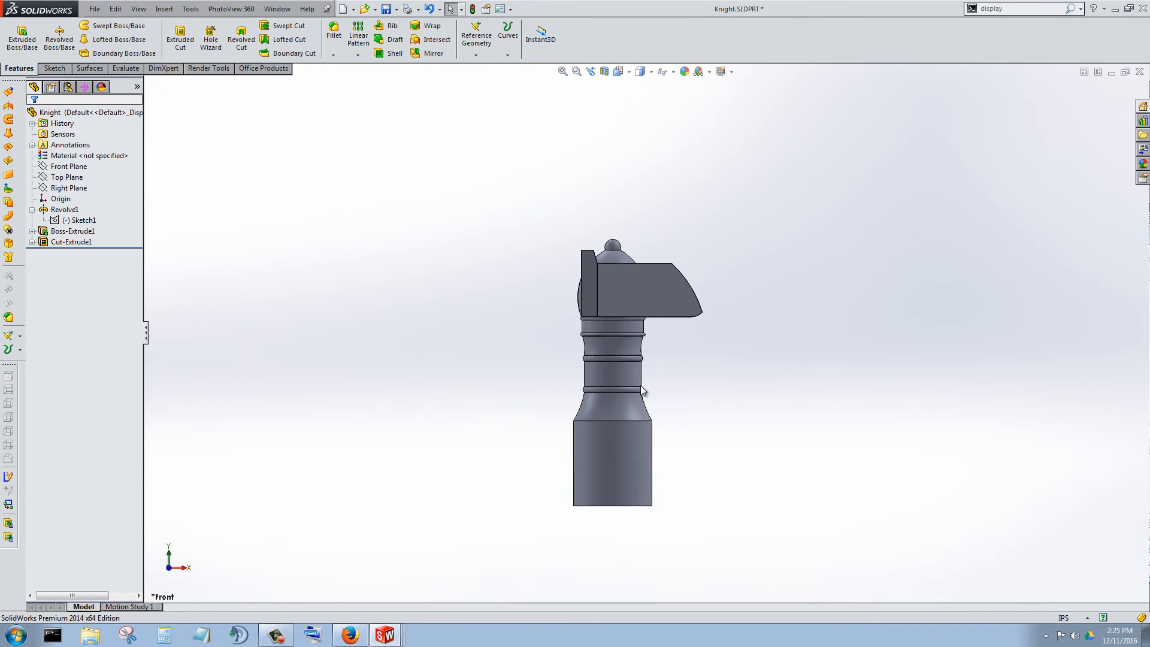
{"action": "scroll", "coordinate": [634, 378], "scroll_direction": "down", "scroll_amount": 4}
{"action": "middle_click_drag", "start_coordinate": [634, 375], "coordinate": [765, 243]}
{"action": "left_click", "coordinate": [575, 230]}
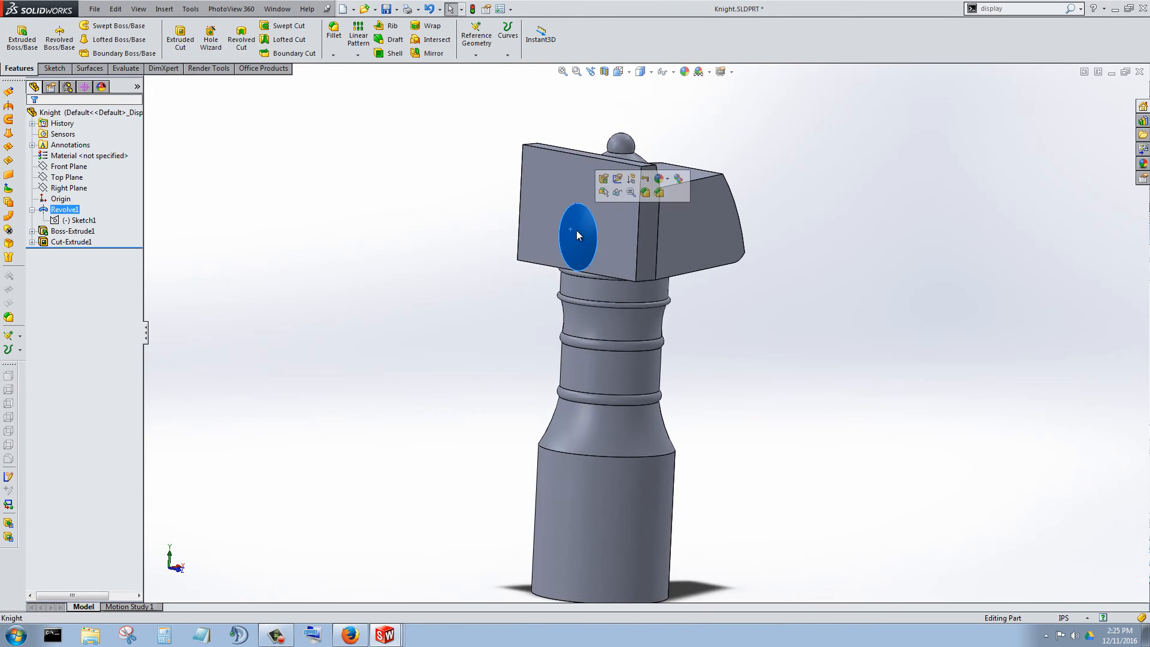
{"action": "right_click", "coordinate": [78, 220]}
{"action": "left_click", "coordinate": [119, 203]}
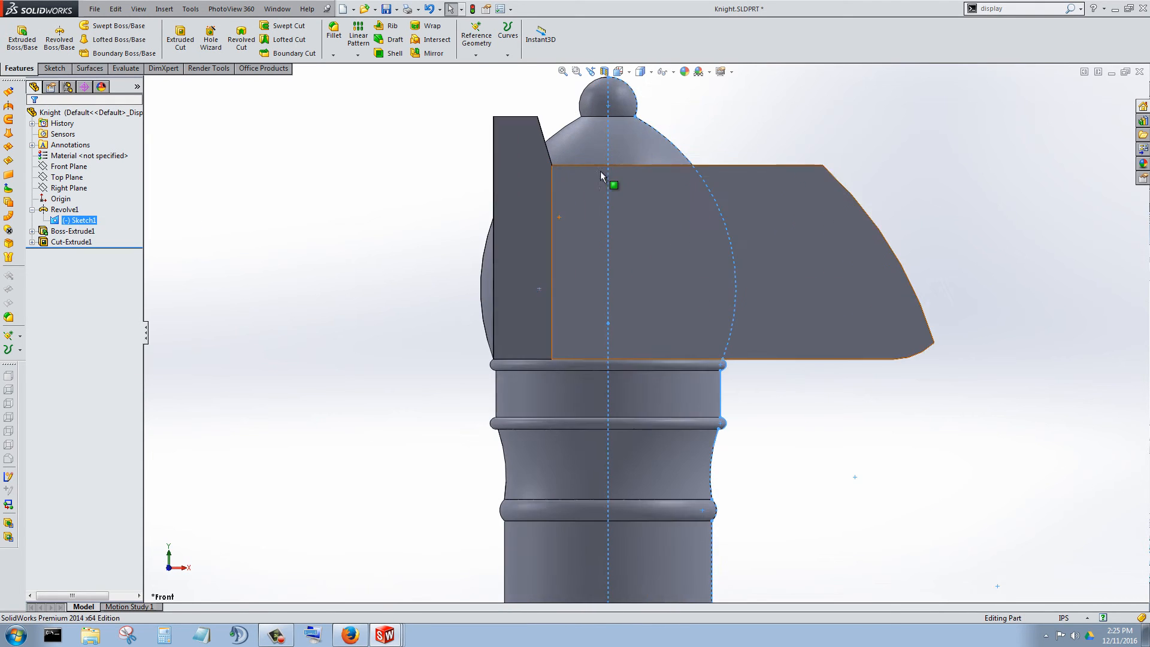
{"action": "scroll", "coordinate": [523, 361], "scroll_direction": "down", "scroll_amount": 3}
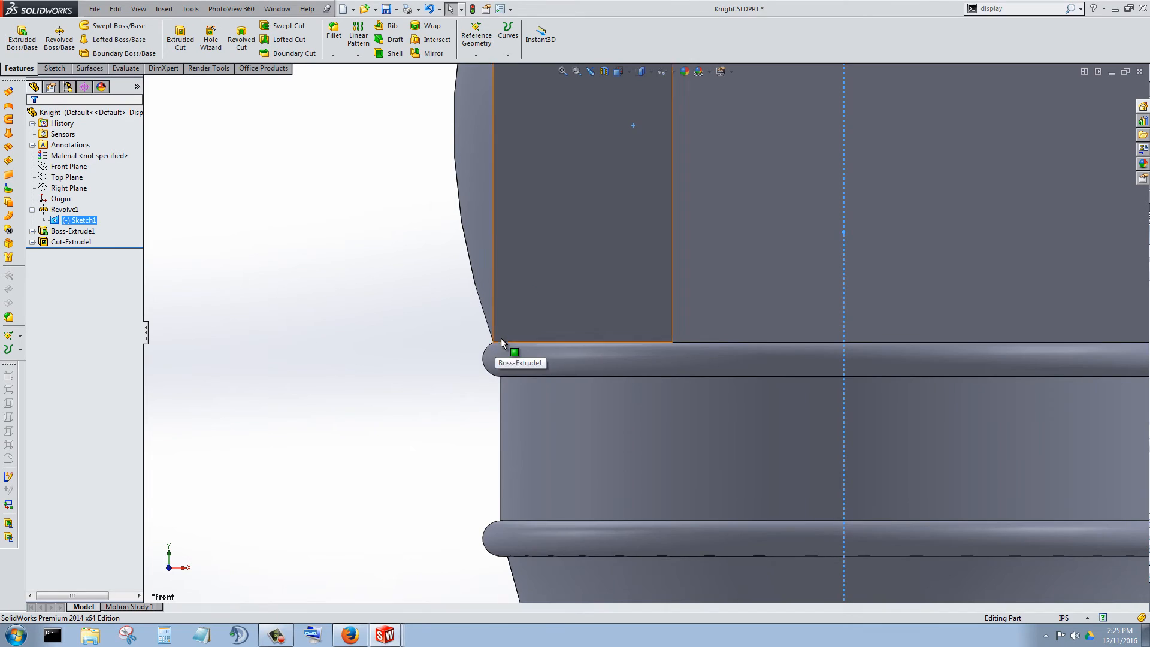
{"action": "scroll", "coordinate": [527, 350], "scroll_direction": "down", "scroll_amount": 3}
{"action": "scroll", "coordinate": [557, 348], "scroll_direction": "up", "scroll_amount": 1}
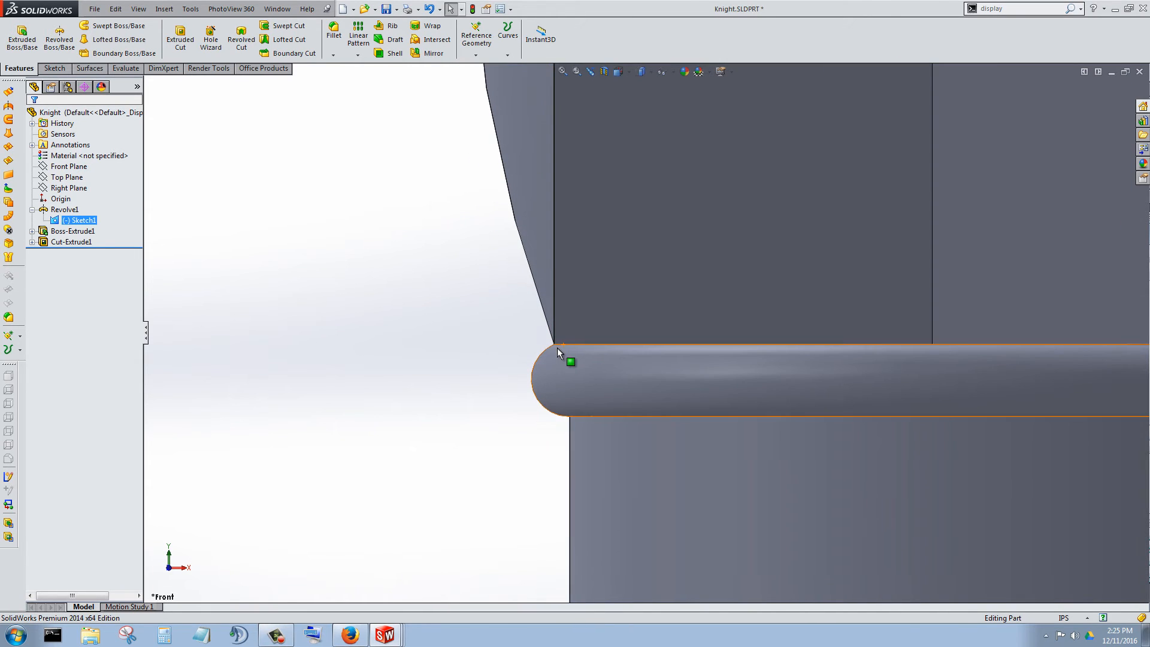
Edit the revolve's sketch and draw a vertical line about 0.2 in long upward from the topmost bead's upper endpoint.
{"action": "right_click", "coordinate": [80, 221]}
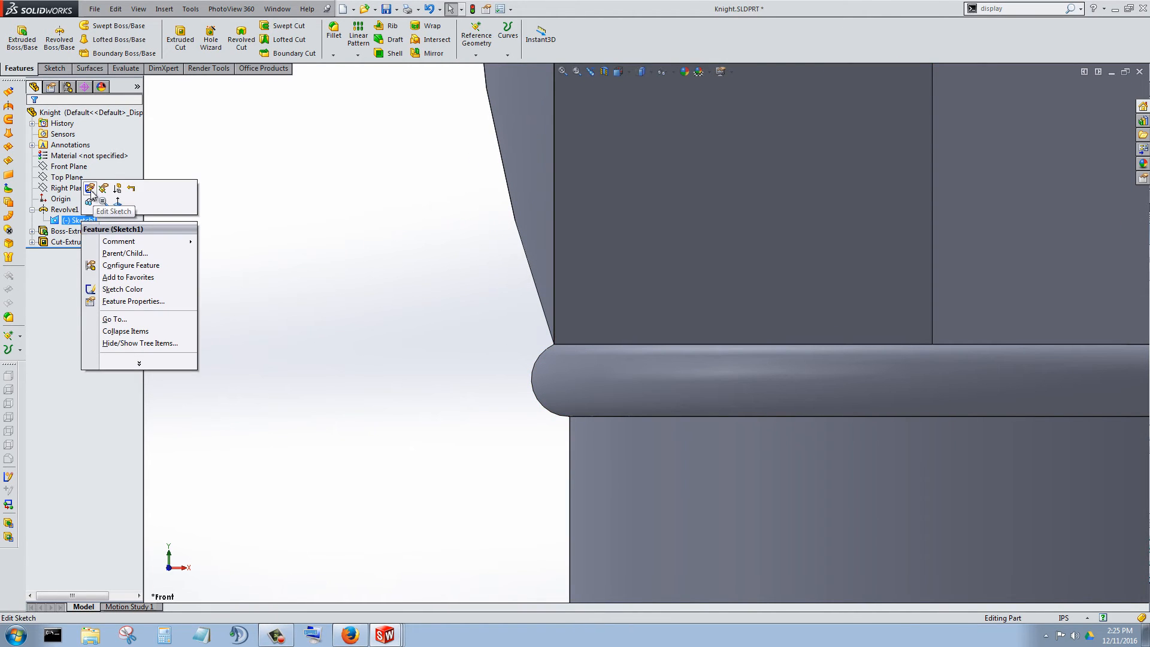
{"action": "left_click", "coordinate": [89, 189]}
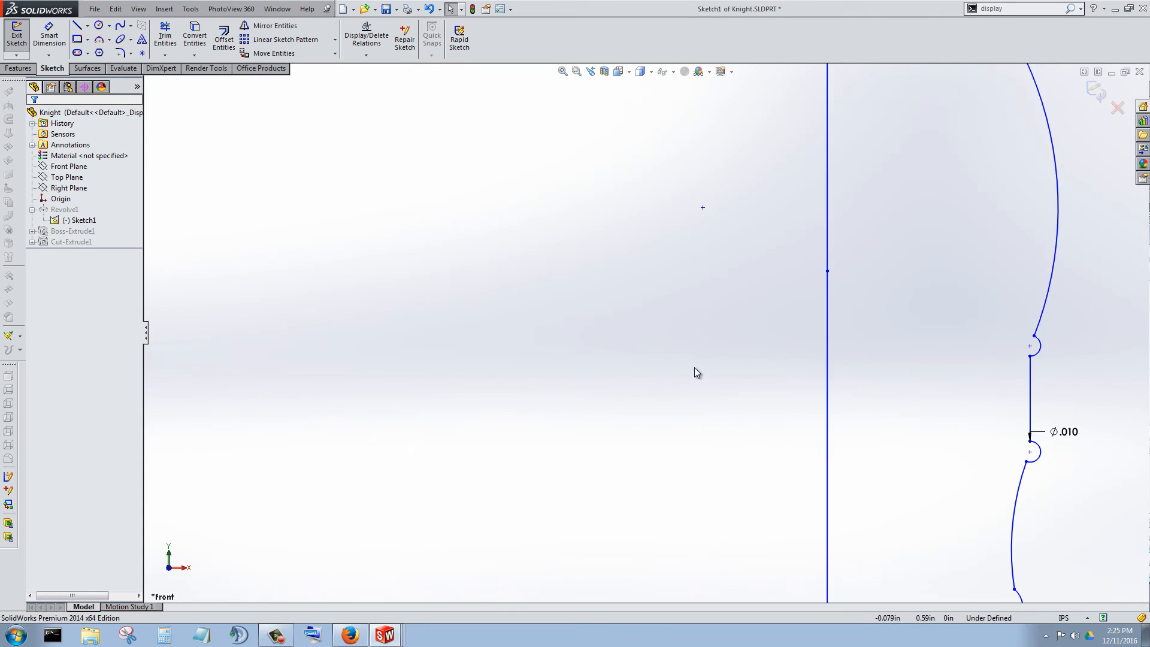
{"action": "scroll", "coordinate": [983, 287], "scroll_direction": "up", "scroll_amount": 1}
{"action": "scroll", "coordinate": [778, 325], "scroll_direction": "down", "scroll_amount": 4}
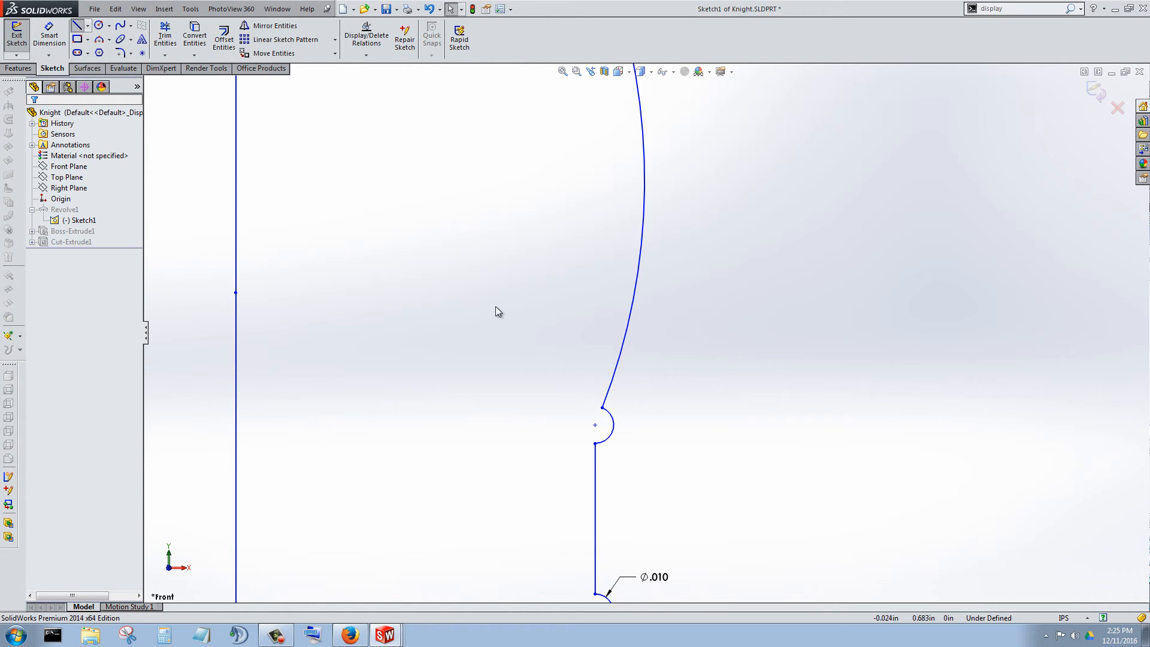
{"action": "key", "text": "l"}
{"action": "left_click", "coordinate": [603, 409]}
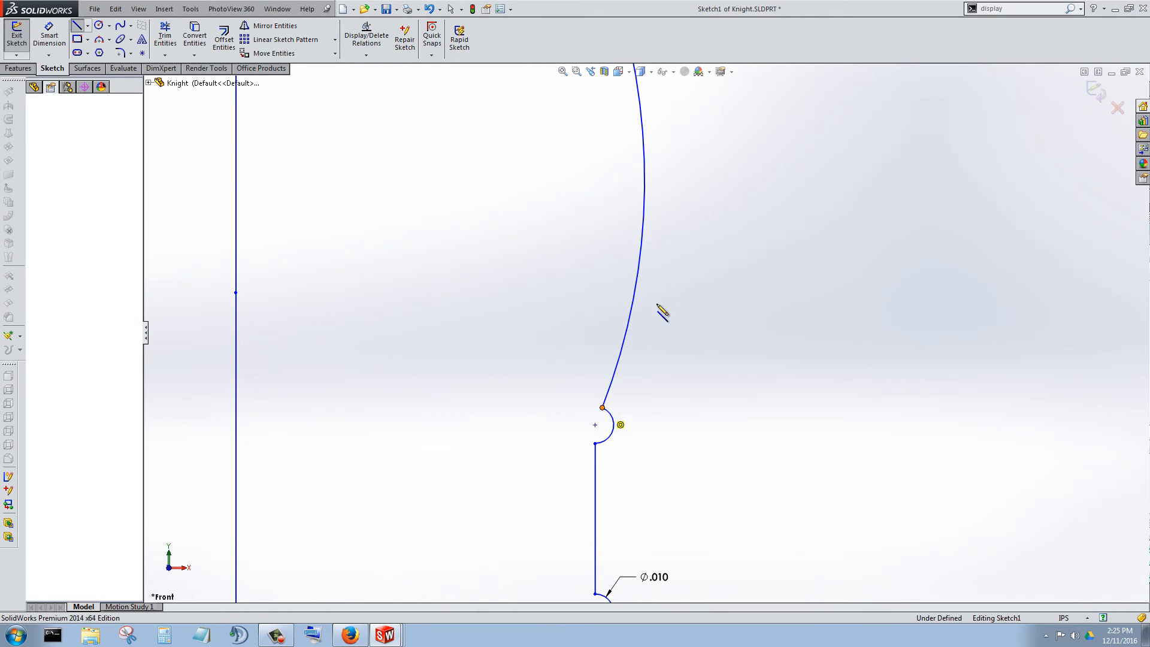
{"action": "scroll", "coordinate": [676, 264], "scroll_direction": "up", "scroll_amount": 3}
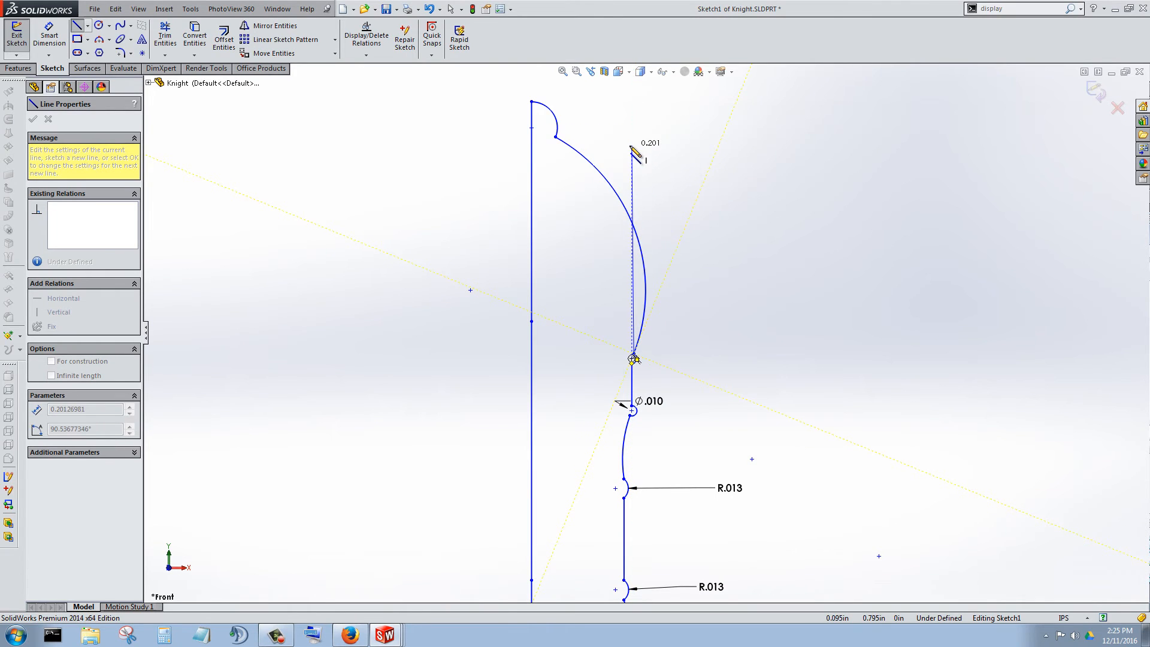
{"action": "left_click", "coordinate": [633, 145]}
{"action": "key", "text": "Escape"}
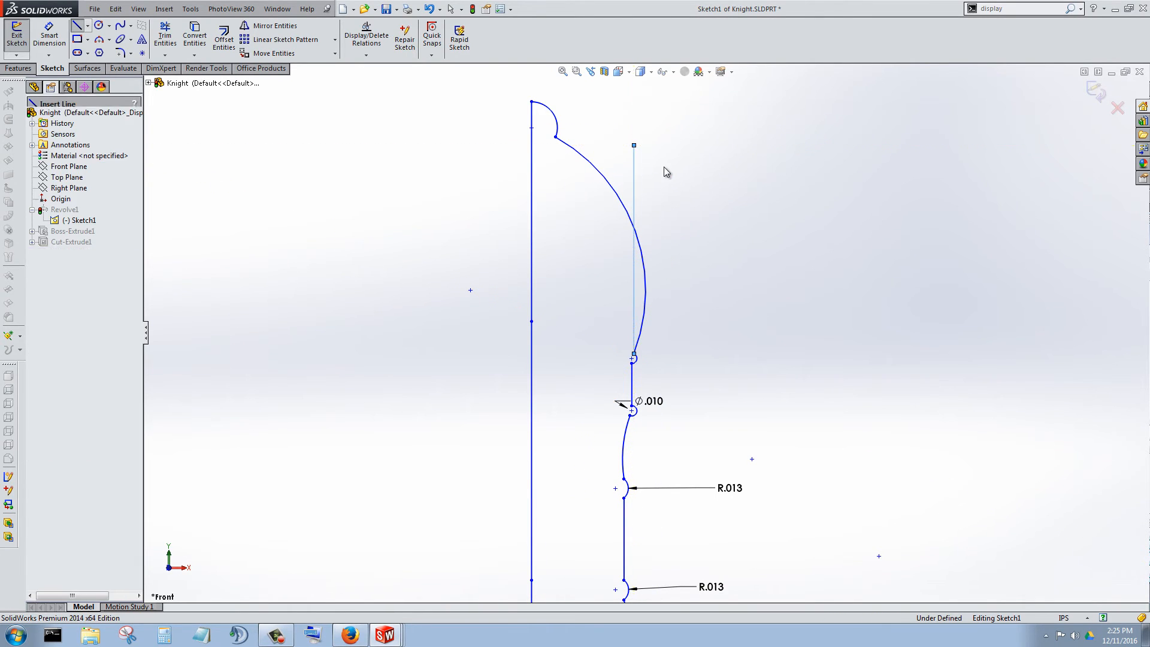
Trim the part of the head arc bulging outside the new vertical line and the line's excess above the arc.
{"action": "left_click", "coordinate": [162, 38]}
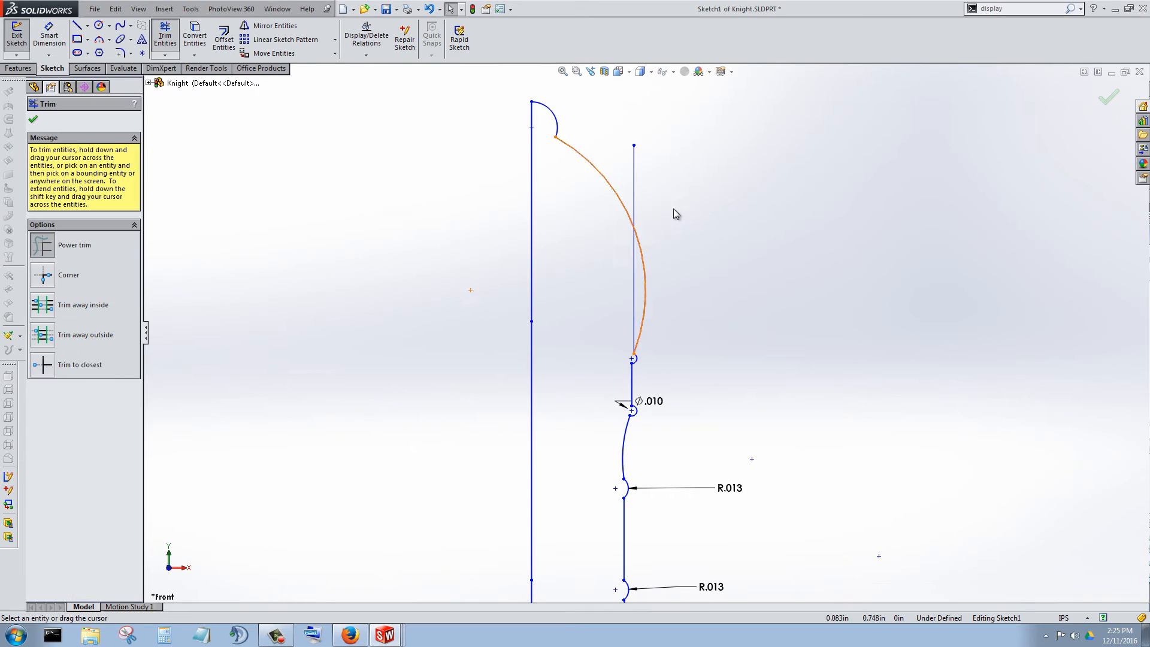
{"action": "scroll", "coordinate": [659, 198], "scroll_direction": "down", "scroll_amount": 3}
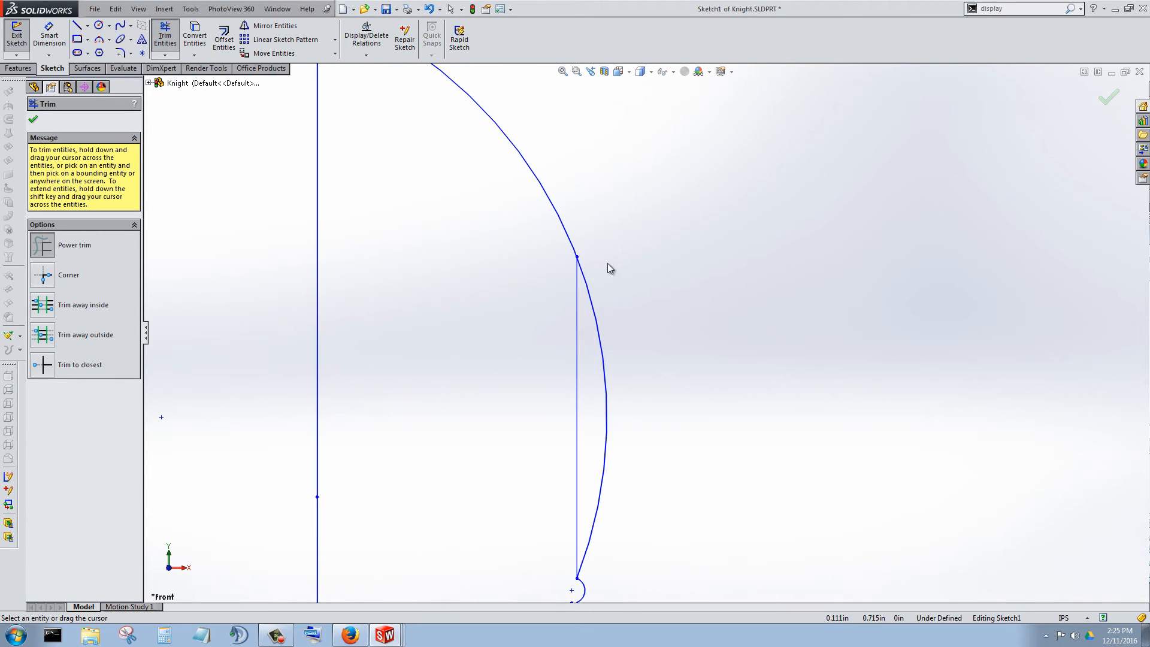
{"action": "left_click_drag", "start_coordinate": [608, 264], "coordinate": [581, 326]}
{"action": "scroll", "coordinate": [581, 326], "scroll_direction": "up", "scroll_amount": 3}
Exit the sketch, choose to stop and repair Sketch2, close the error report and expand Boss-Extrude1 in the feature tree.
{"action": "left_click", "coordinate": [24, 54]}
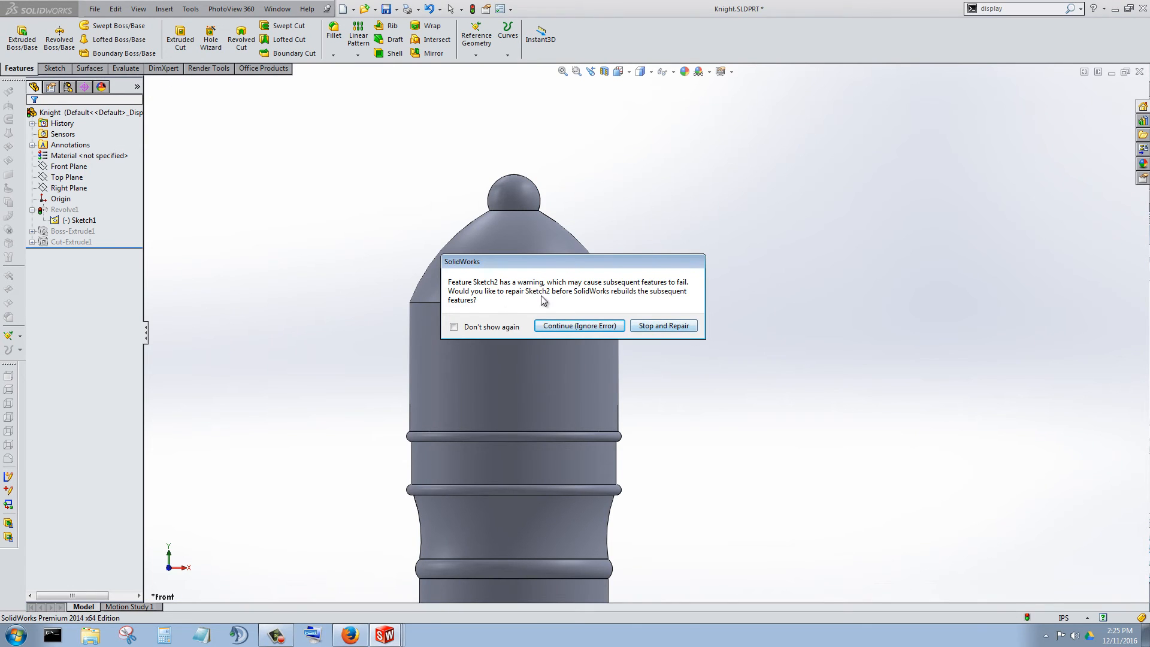
{"action": "left_click", "coordinate": [646, 326]}
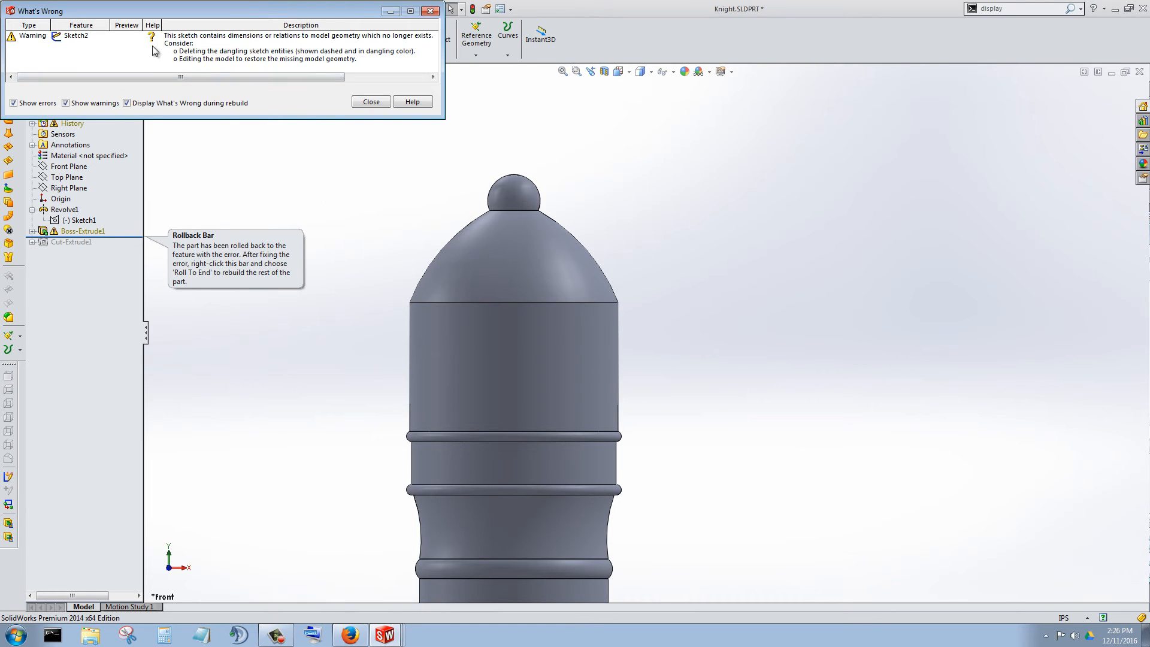
{"action": "left_click", "coordinate": [370, 102]}
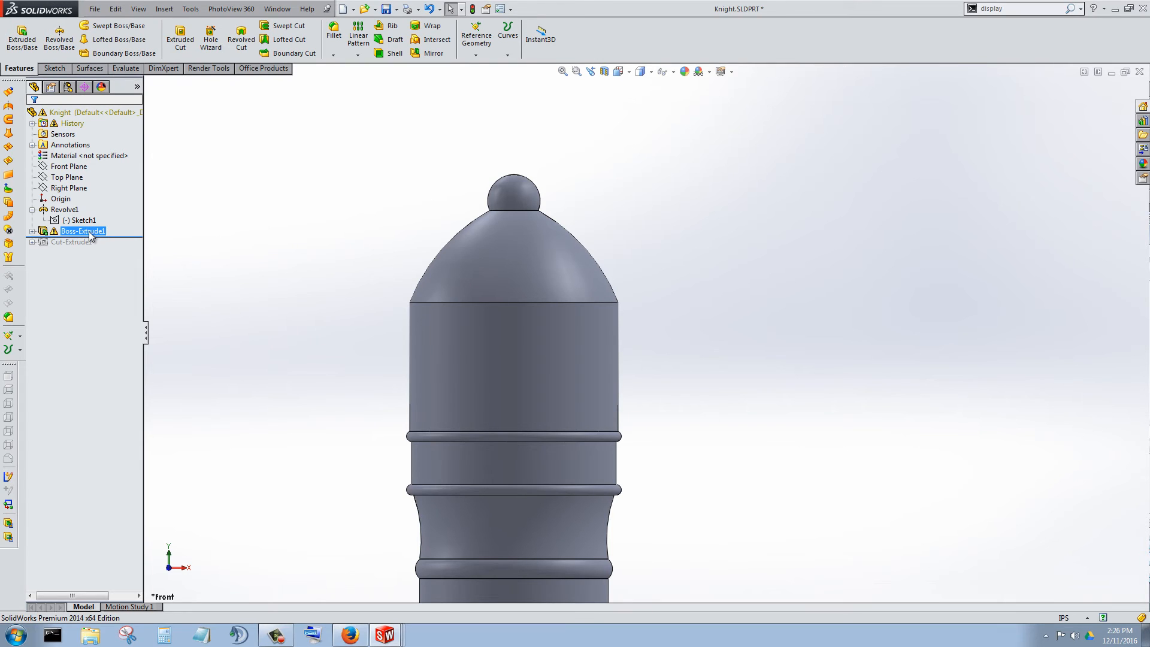
{"action": "left_click", "coordinate": [33, 231]}
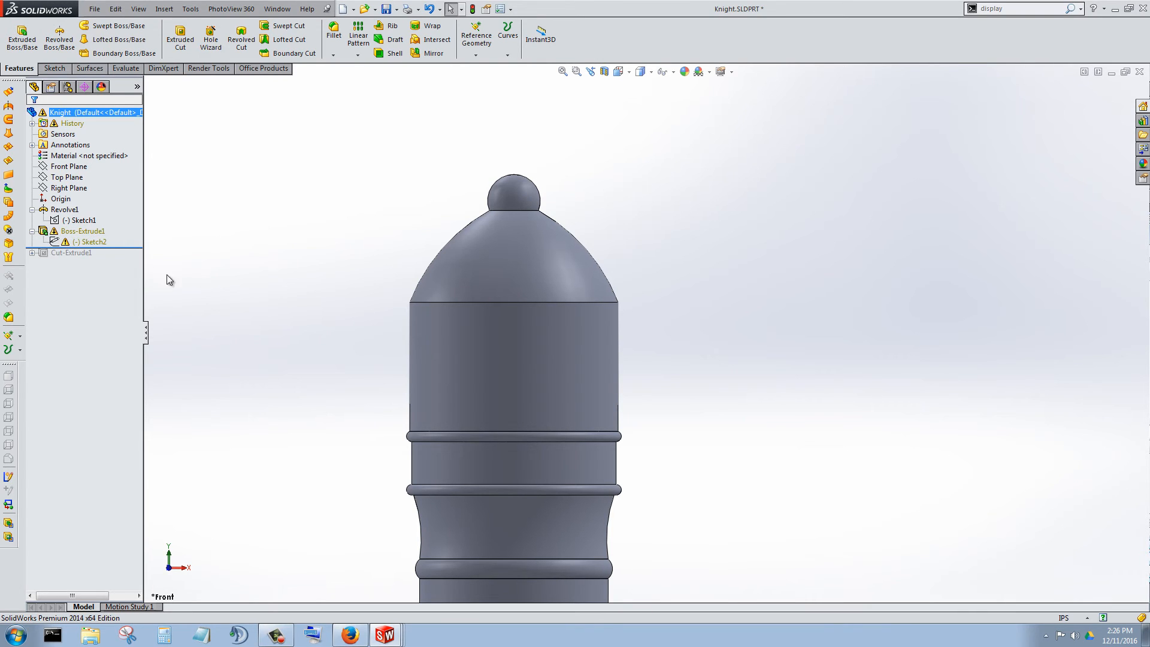
Open Sketch2 of the head's Boss-Extrude1 for editing.
{"action": "scroll", "coordinate": [504, 264], "scroll_direction": "up", "scroll_amount": 3}
{"action": "scroll", "coordinate": [336, 254], "scroll_direction": "down", "scroll_amount": 2}
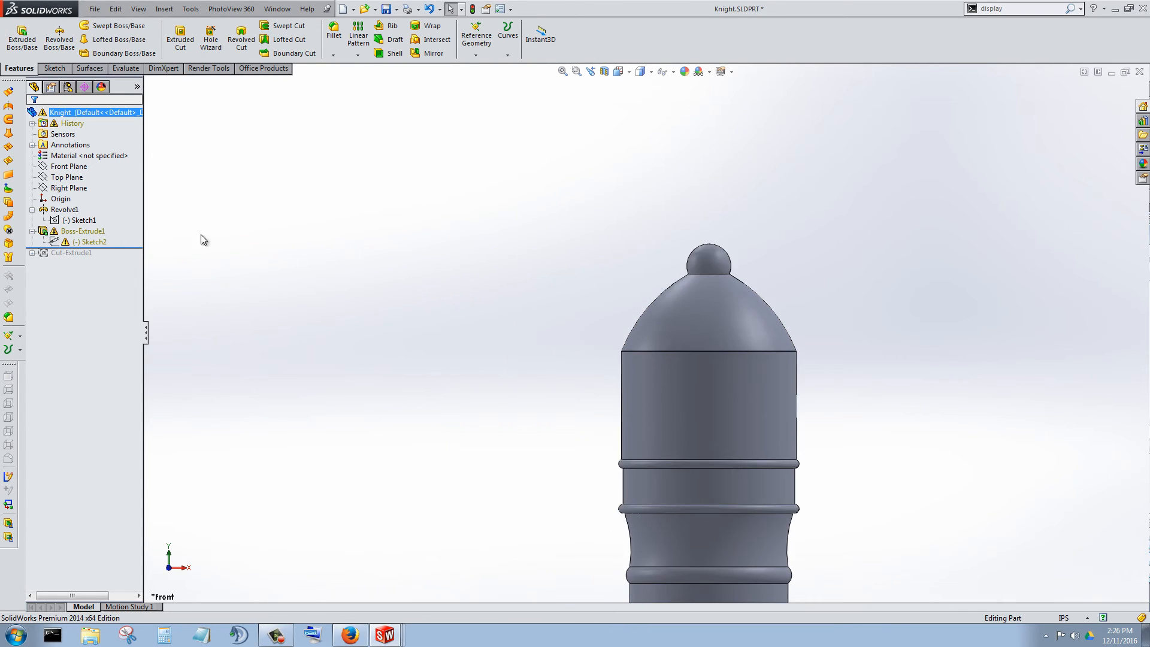
{"action": "right_click", "coordinate": [84, 242]}
{"action": "left_click", "coordinate": [91, 208]}
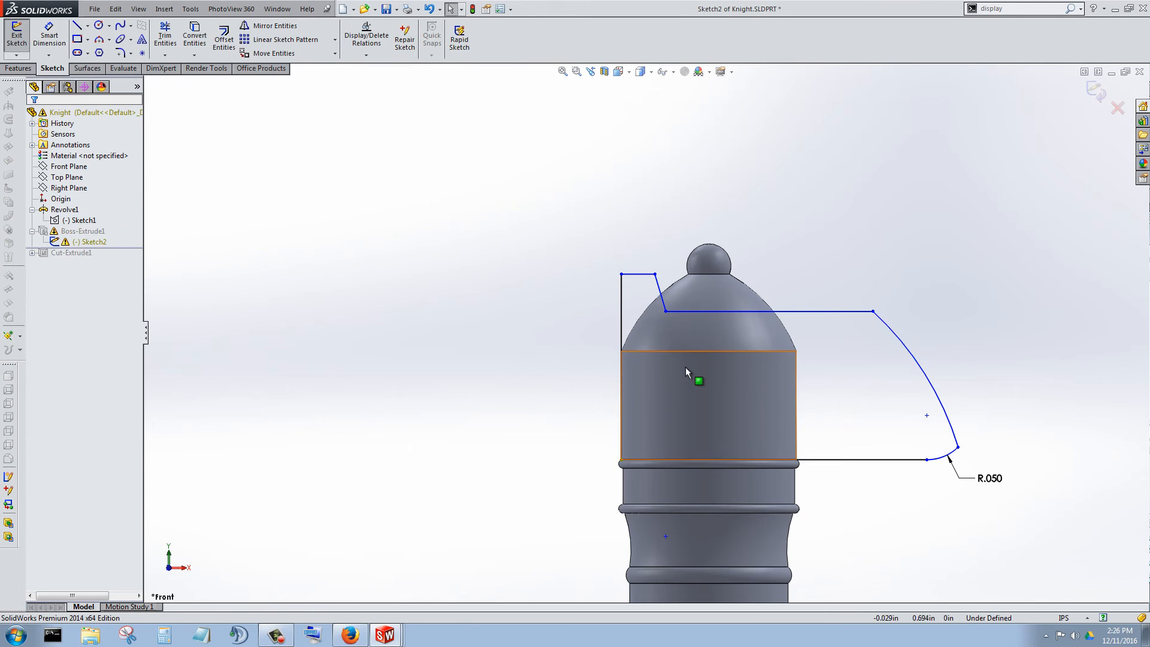
Delete the dangling coincident relation from the corner point where the head's back line meets its lower line.
{"action": "scroll", "coordinate": [847, 468], "scroll_direction": "down", "scroll_amount": 3}
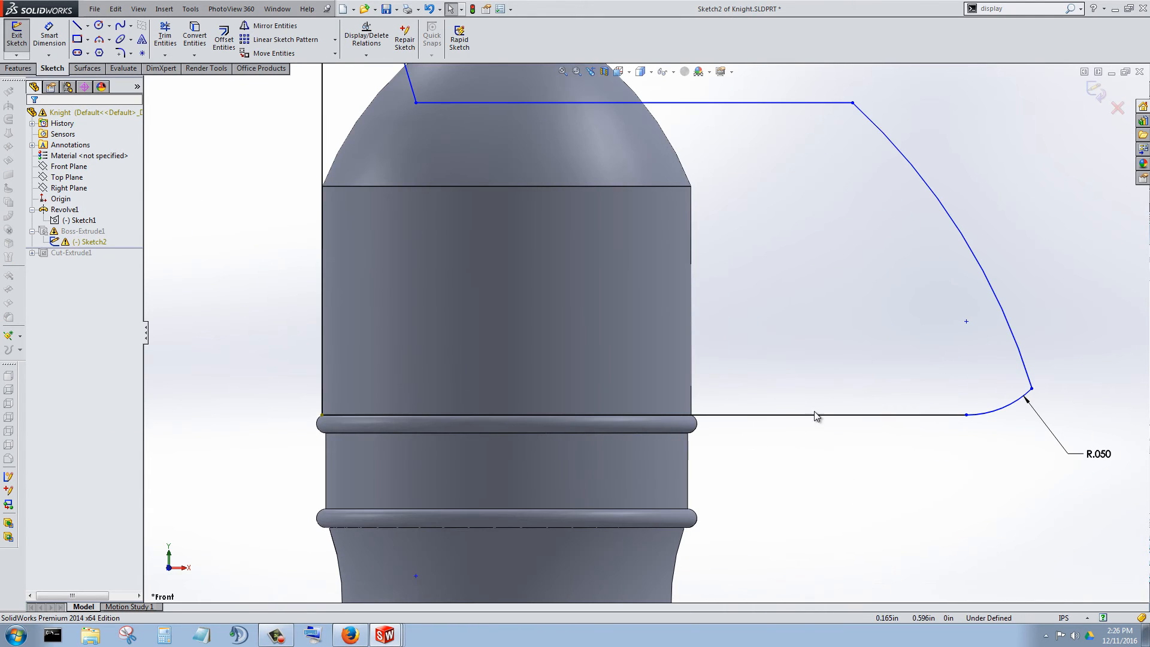
{"action": "scroll", "coordinate": [700, 346], "scroll_direction": "up", "scroll_amount": 2}
{"action": "scroll", "coordinate": [706, 306], "scroll_direction": "up", "scroll_amount": 3}
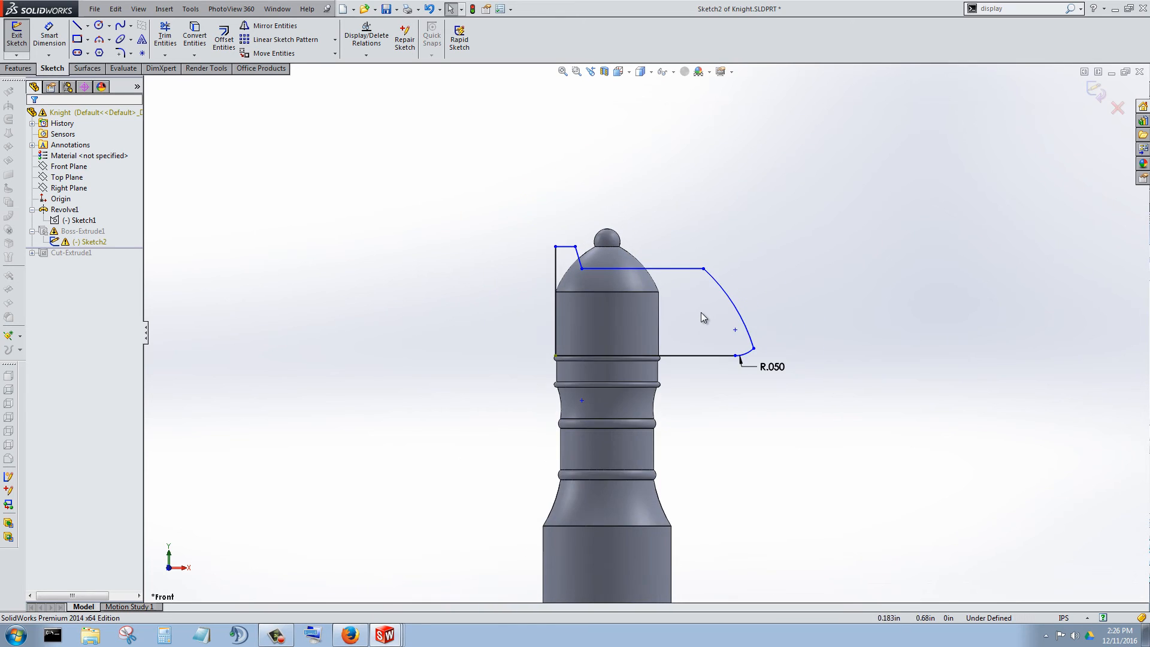
{"action": "scroll", "coordinate": [700, 315], "scroll_direction": "down", "scroll_amount": 1}
{"action": "mouse_move", "coordinate": [704, 360]}
{"action": "middle_mouse_down"}
{"action": "mouse_move", "coordinate": [706, 398]}
{"action": "mouse_move", "coordinate": [663, 342]}
{"action": "mouse_move", "coordinate": [730, 385]}
{"action": "middle_mouse_up"}
{"action": "scroll", "coordinate": [527, 386], "scroll_direction": "down", "scroll_amount": 7}
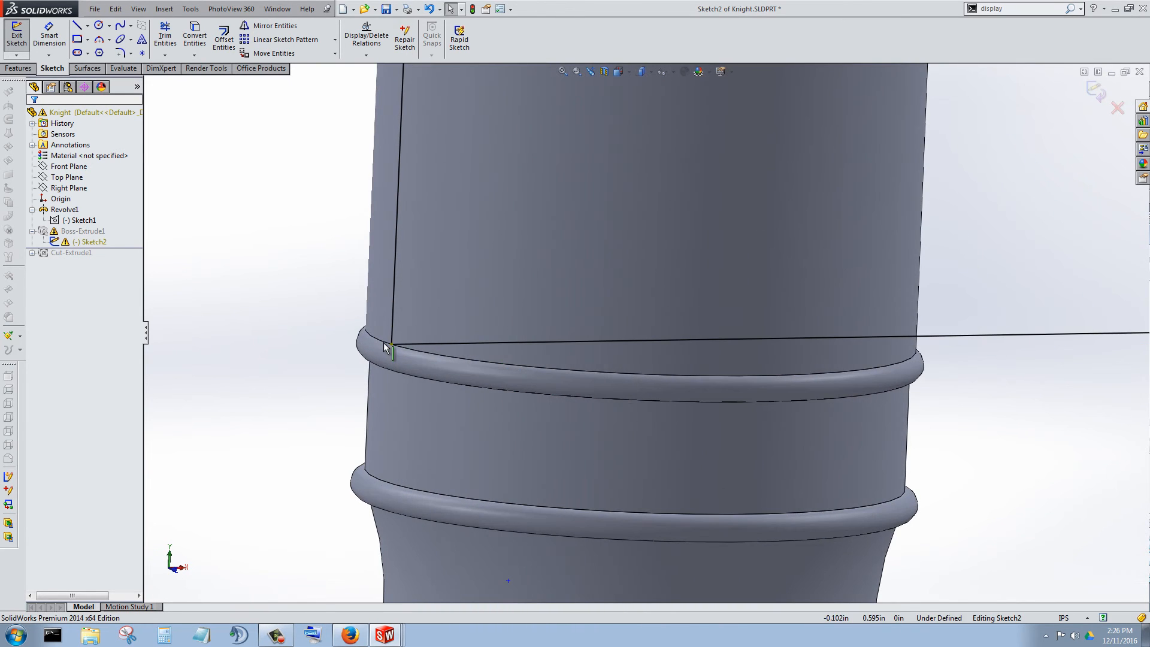
{"action": "left_click", "coordinate": [391, 343]}
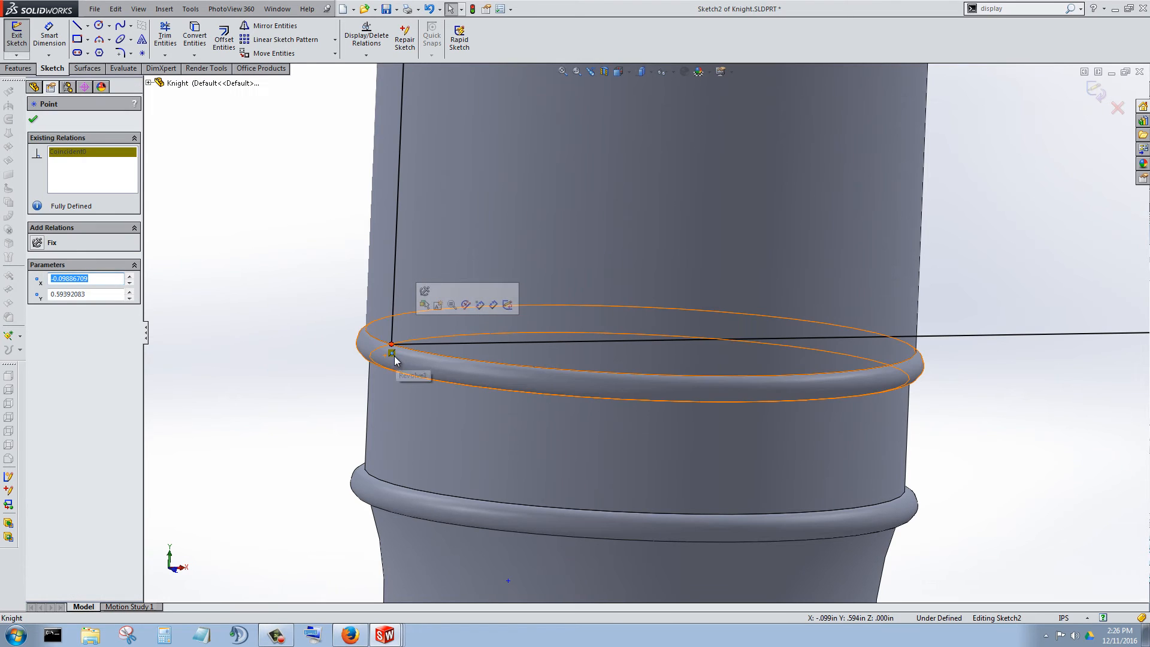
{"action": "left_click", "coordinate": [391, 346]}
{"action": "left_click", "coordinate": [391, 345]}
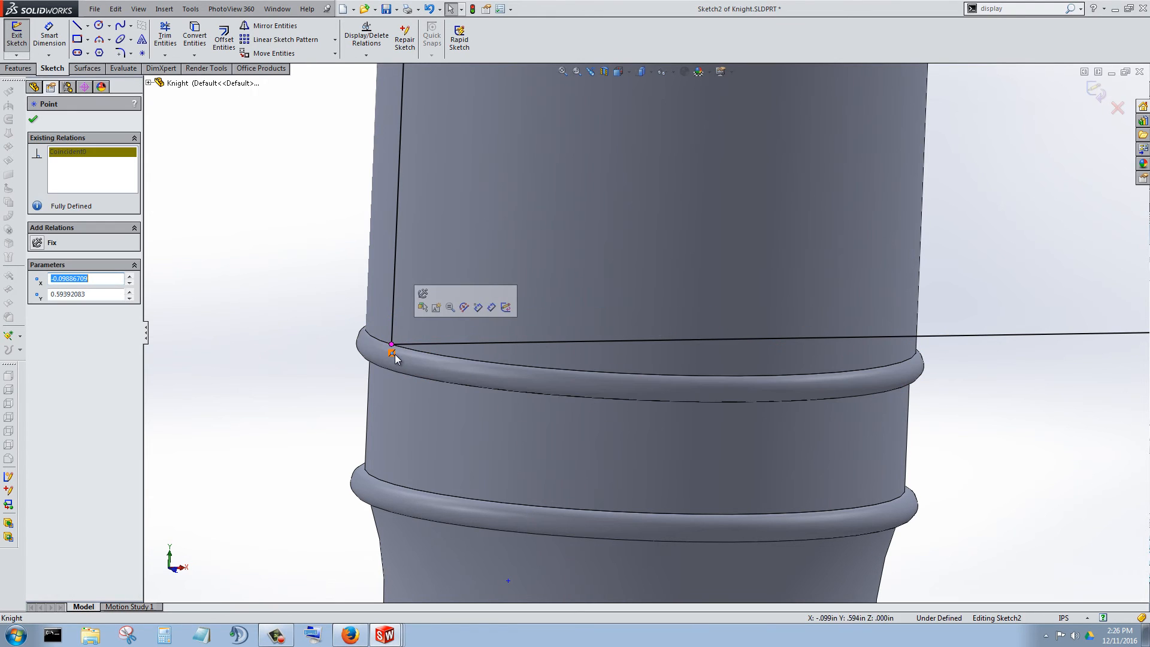
{"action": "key", "text": "Delete"}
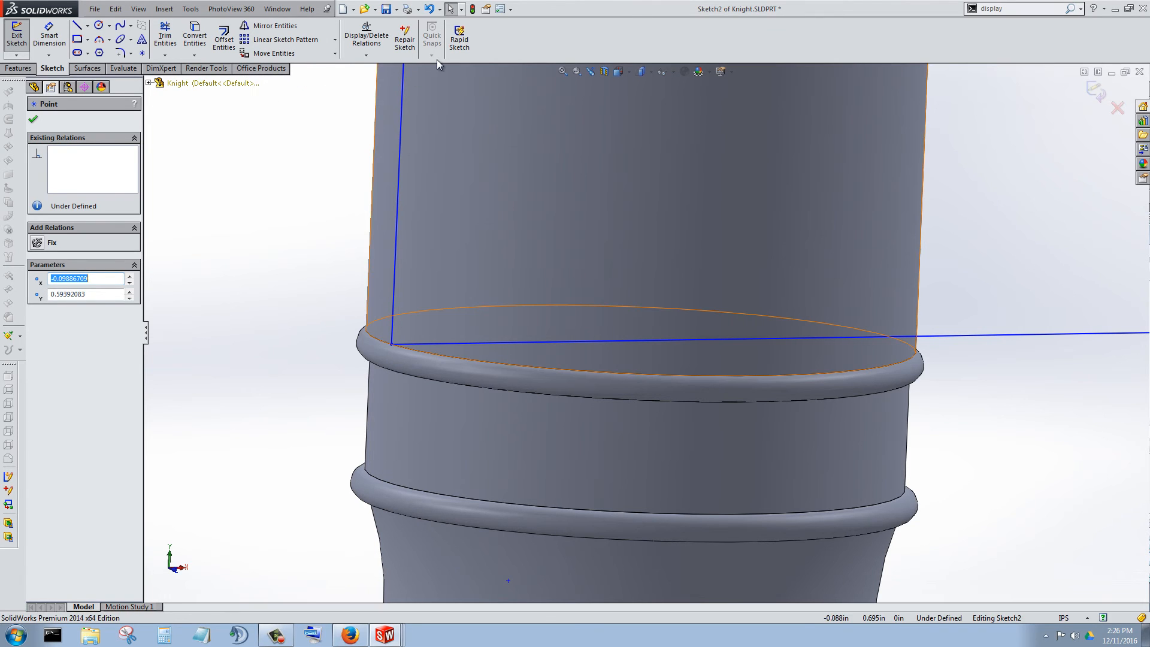
Return to the front view and make the head's lower back corner point coincident with the topmost bead's rounded silhouette edge.
{"action": "left_click", "coordinate": [619, 74]}
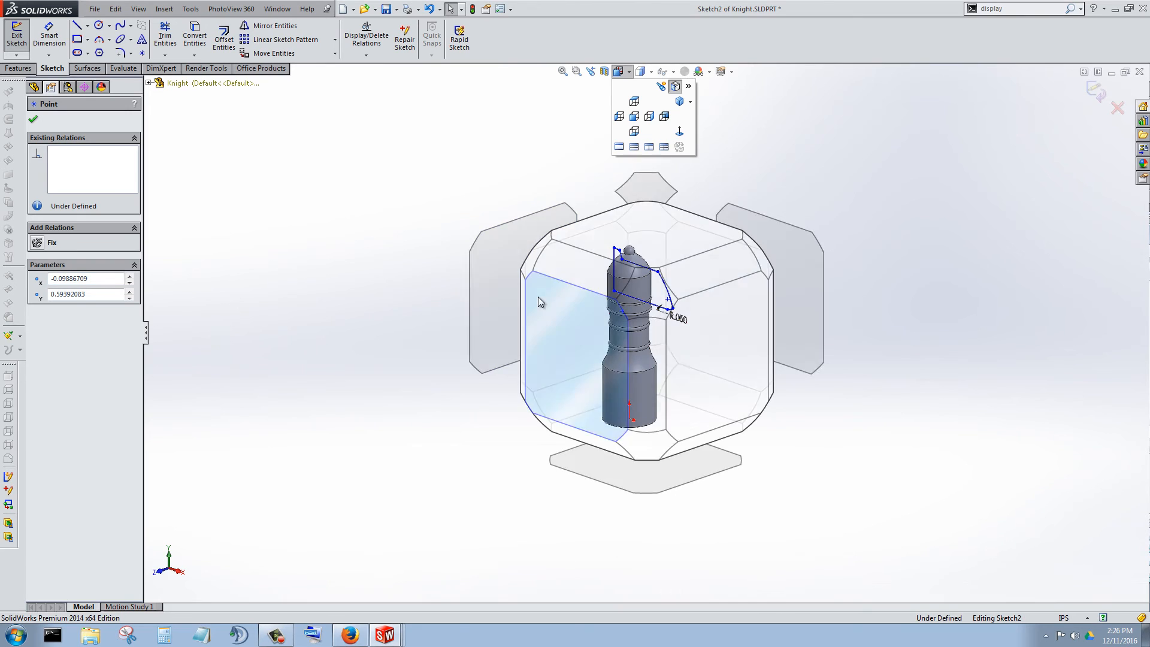
{"action": "left_click", "coordinate": [542, 296]}
{"action": "scroll", "coordinate": [542, 239], "scroll_direction": "down", "scroll_amount": 5}
{"action": "scroll", "coordinate": [542, 276], "scroll_direction": "down", "scroll_amount": 3}
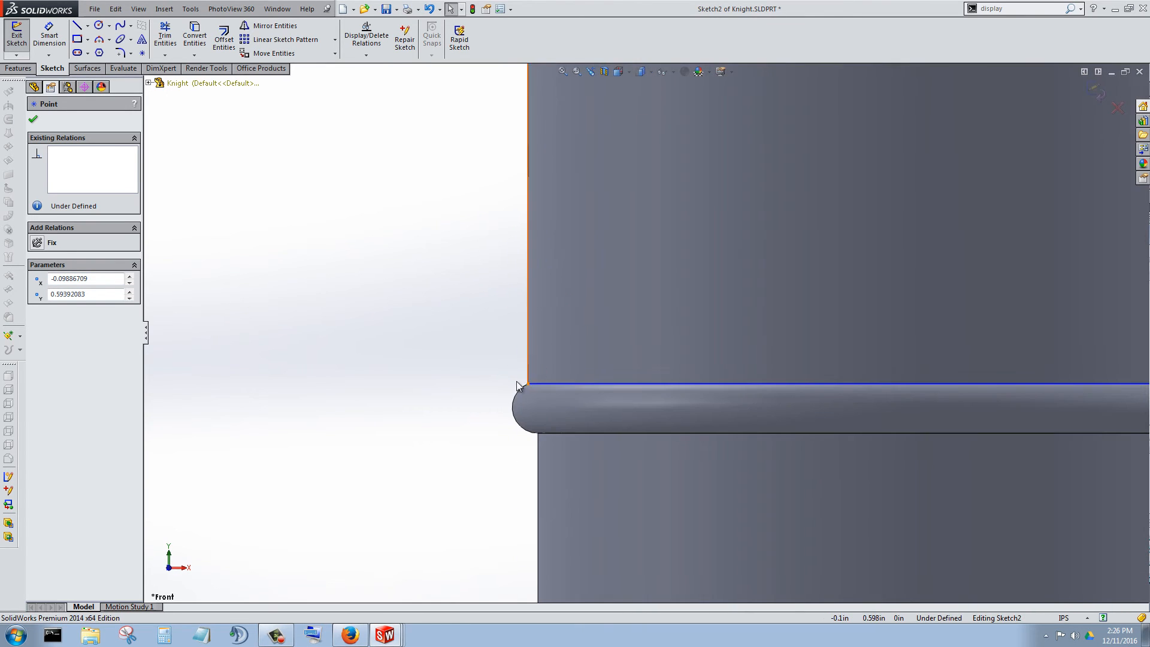
{"action": "left_click", "coordinate": [528, 385]}
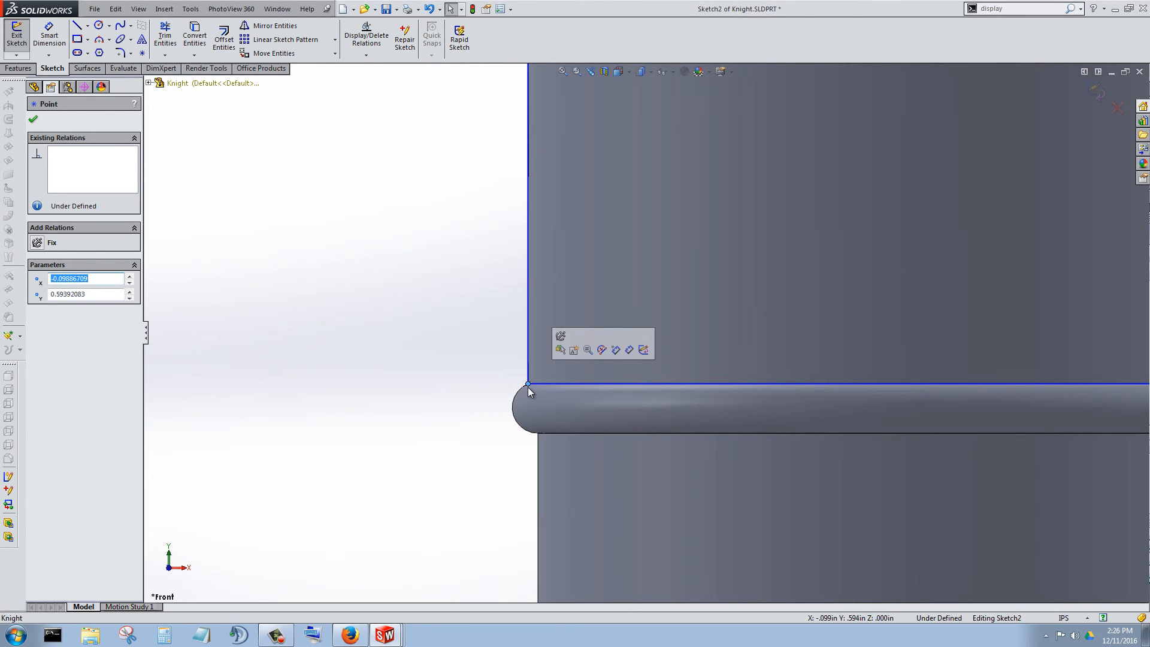
{"action": "left_click", "coordinate": [544, 383], "text": "ctrl"}
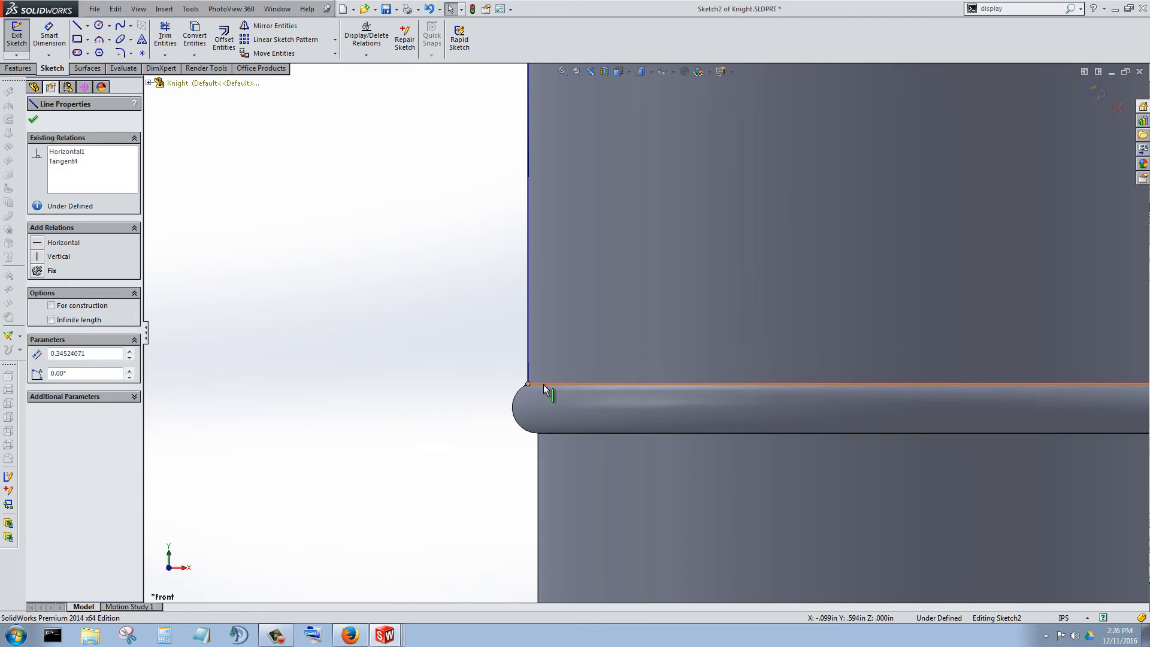
{"action": "left_click", "coordinate": [183, 318]}
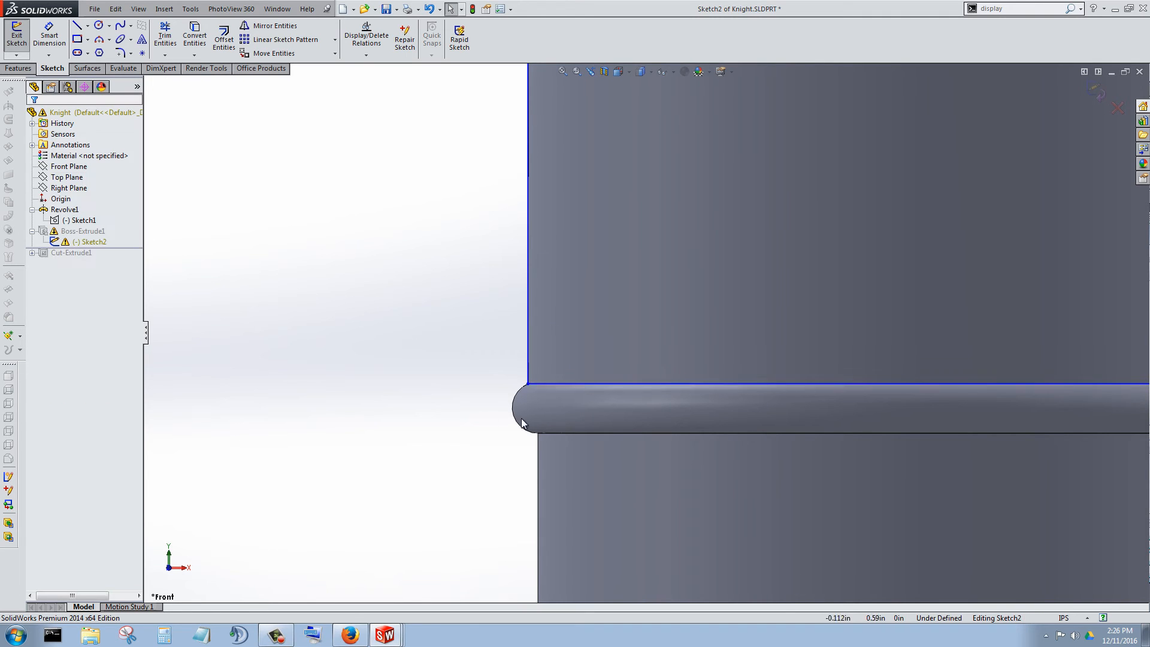
{"action": "left_click", "coordinate": [527, 384]}
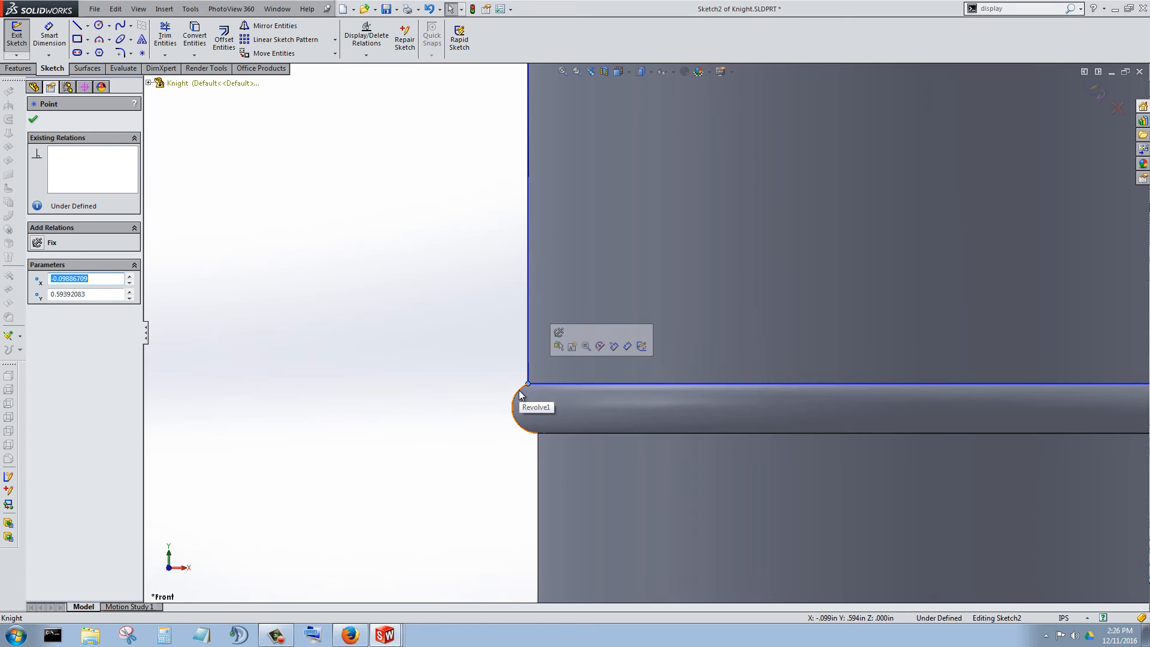
{"action": "left_click", "coordinate": [520, 393], "text": "ctrl"}
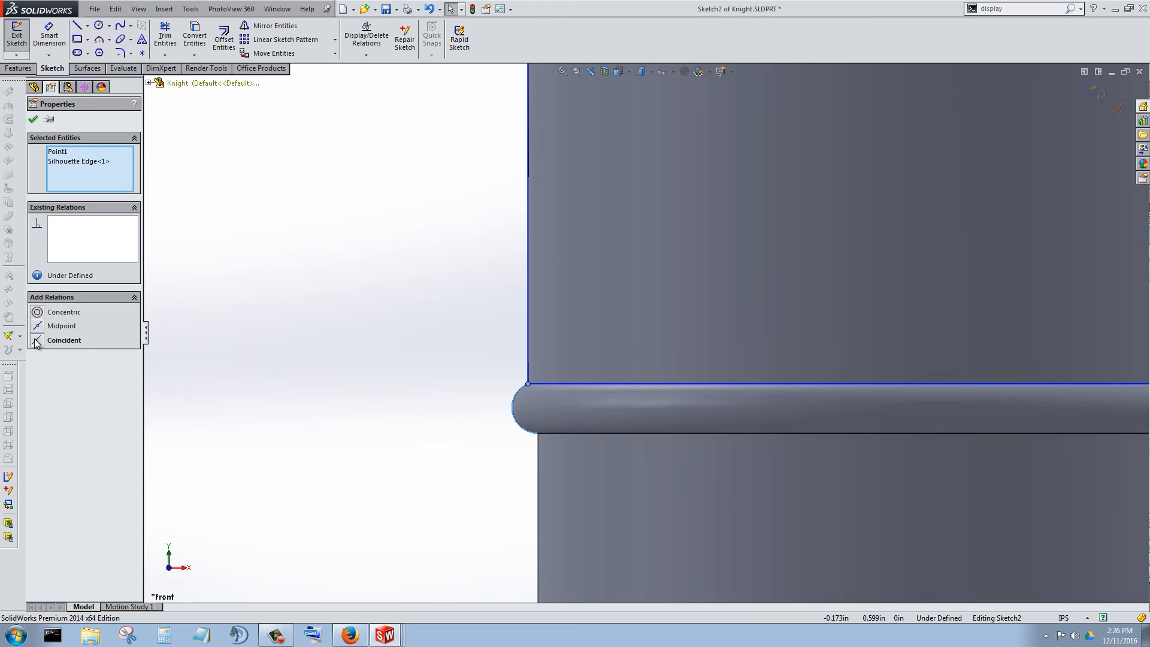
{"action": "left_click", "coordinate": [33, 119]}
Exit the repaired sketch and roll the model forward past Cut-Extrude1.
{"action": "scroll", "coordinate": [599, 347], "scroll_direction": "up", "scroll_amount": 6}
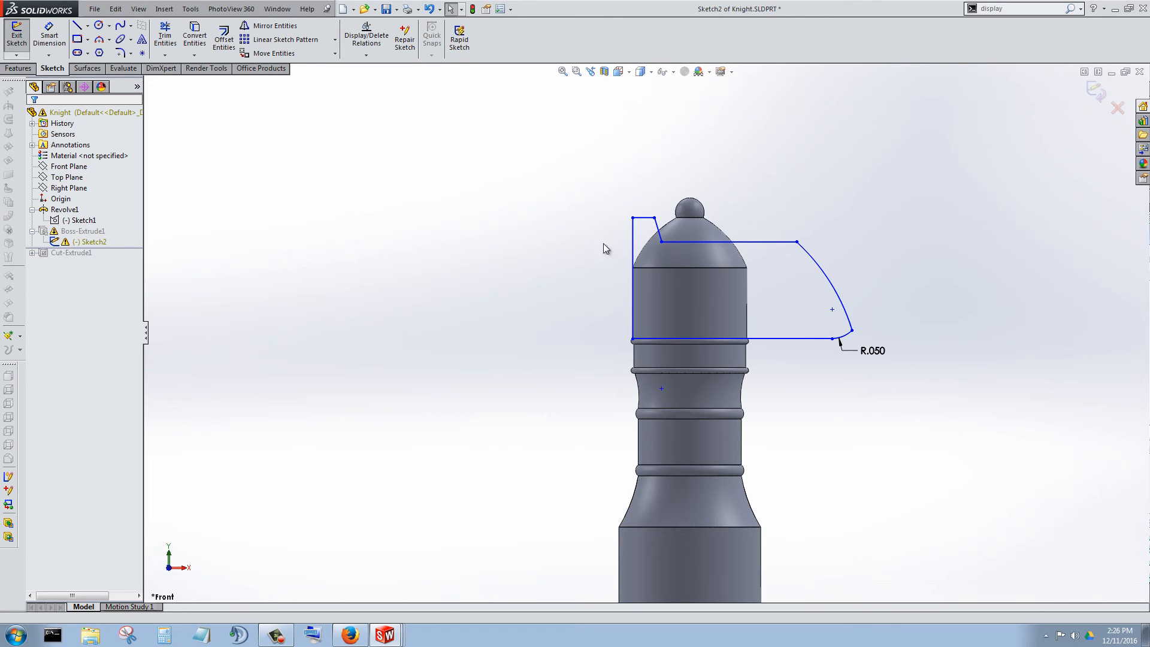
{"action": "scroll", "coordinate": [741, 256], "scroll_direction": "down", "scroll_amount": 4}
{"action": "left_click", "coordinate": [13, 37]}
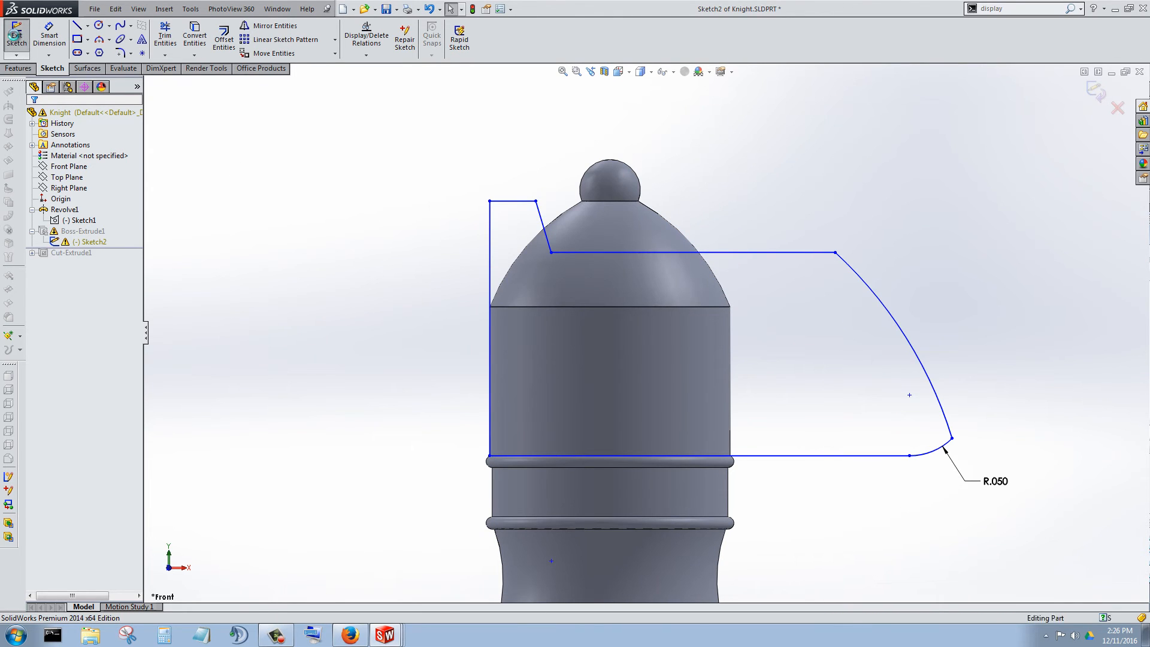
{"action": "scroll", "coordinate": [648, 388], "scroll_direction": "up", "scroll_amount": 3}
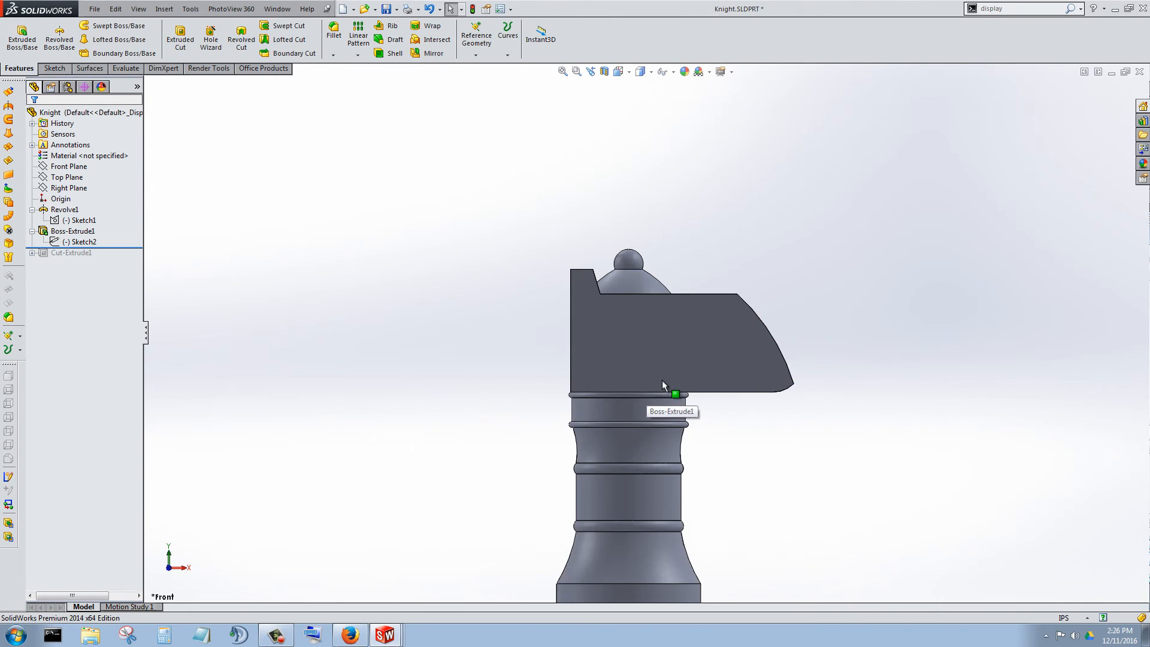
{"action": "middle_click_drag", "start_coordinate": [662, 380], "coordinate": [527, 455]}
{"action": "left_click_drag", "start_coordinate": [127, 247], "coordinate": [126, 259]}
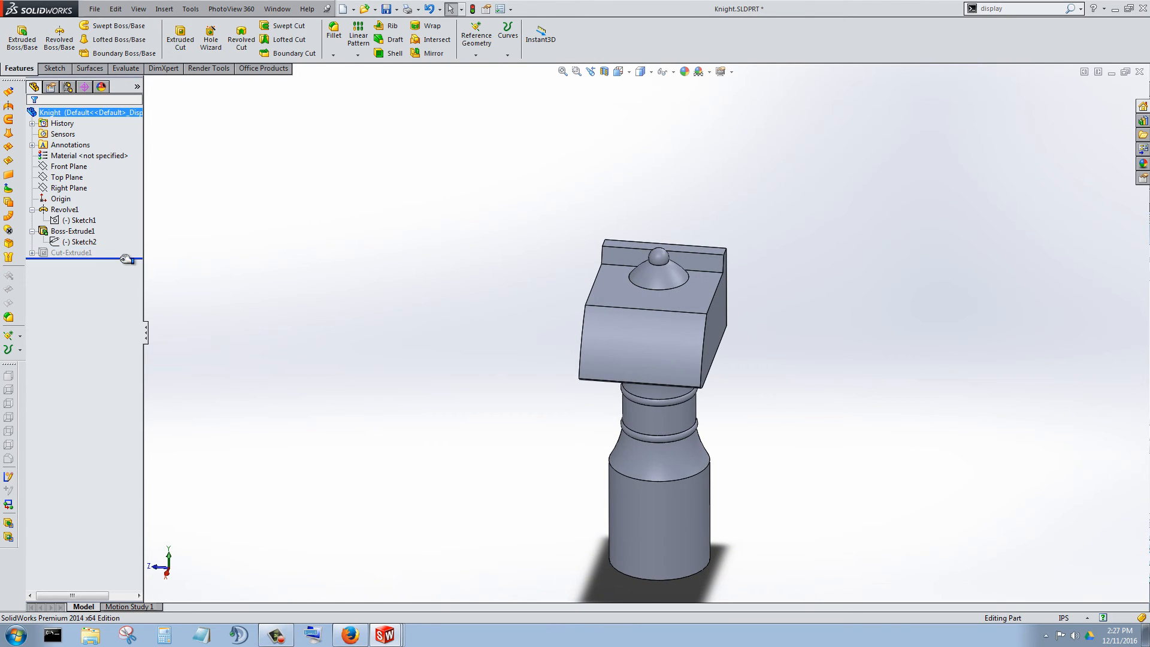
Examine from several angles how the revolved dome and ball meet the head's top face.
{"action": "middle_click_drag", "start_coordinate": [788, 335], "coordinate": [762, 257]}
{"action": "scroll", "coordinate": [759, 335], "scroll_direction": "up", "scroll_amount": 3}
{"action": "scroll", "coordinate": [599, 353], "scroll_direction": "down", "scroll_amount": 6}
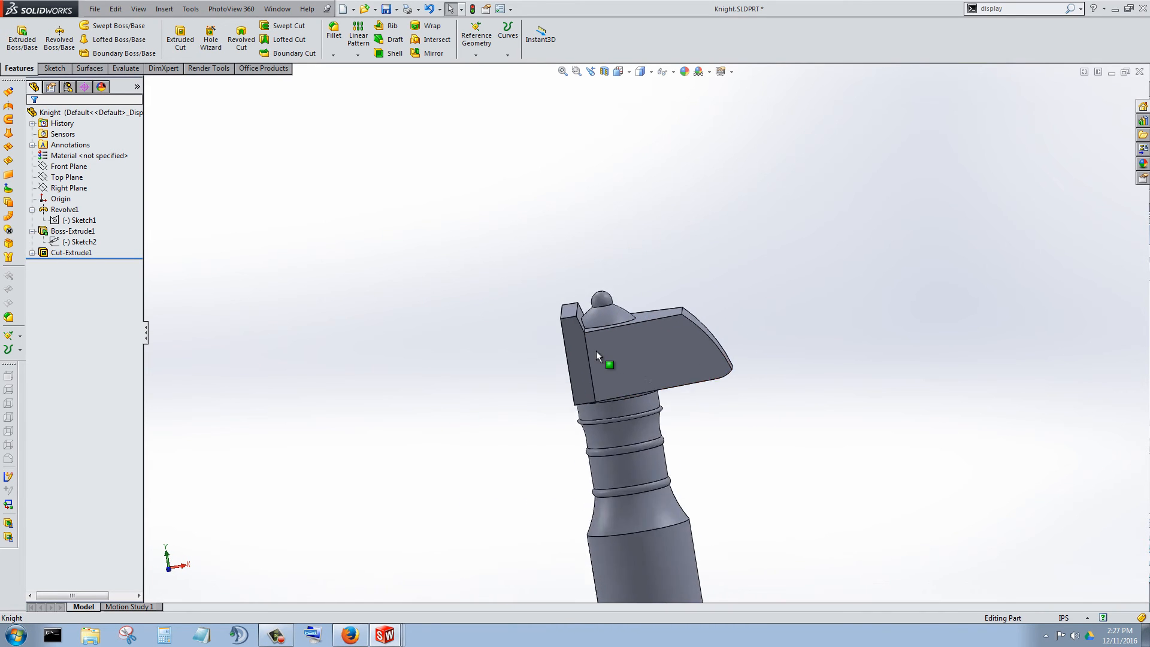
{"action": "scroll", "coordinate": [617, 335], "scroll_direction": "down", "scroll_amount": 3}
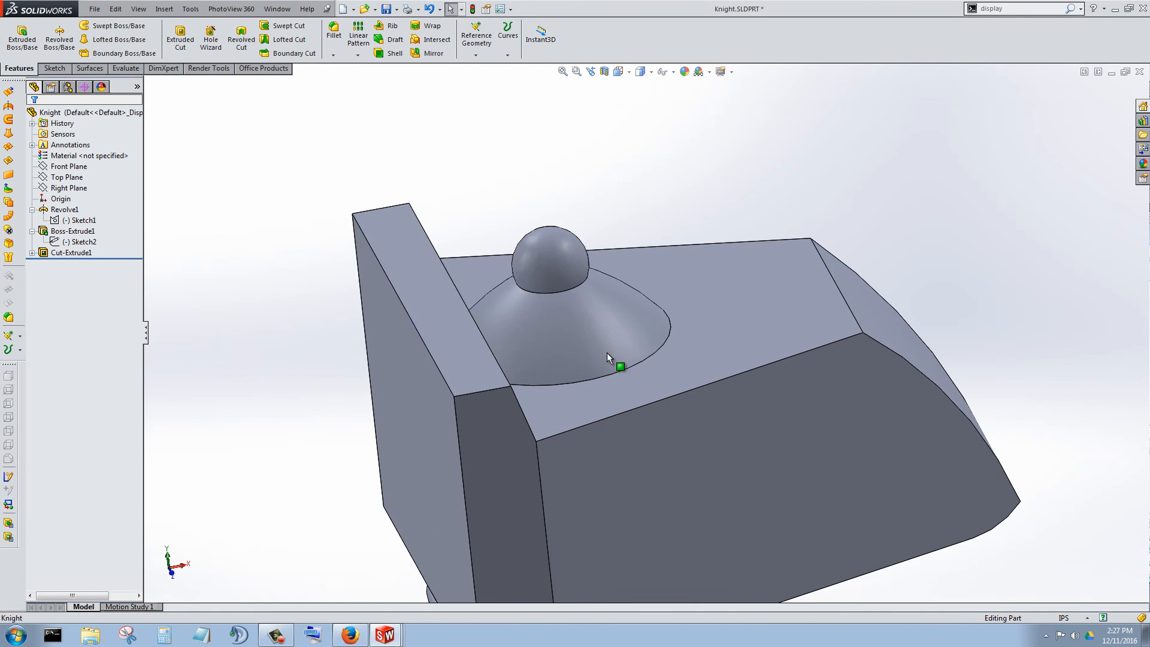
{"action": "scroll", "coordinate": [599, 371], "scroll_direction": "down", "scroll_amount": 3}
{"action": "middle_click_drag", "start_coordinate": [546, 324], "coordinate": [573, 308]}
{"action": "scroll", "coordinate": [573, 333], "scroll_direction": "up", "scroll_amount": 4}
{"action": "scroll", "coordinate": [635, 383], "scroll_direction": "down", "scroll_amount": 4}
{"action": "middle_click_drag", "start_coordinate": [642, 394], "coordinate": [893, 304]}
Start a new sketch on the head's flat top face and view it straight on.
{"action": "left_click", "coordinate": [858, 292]}
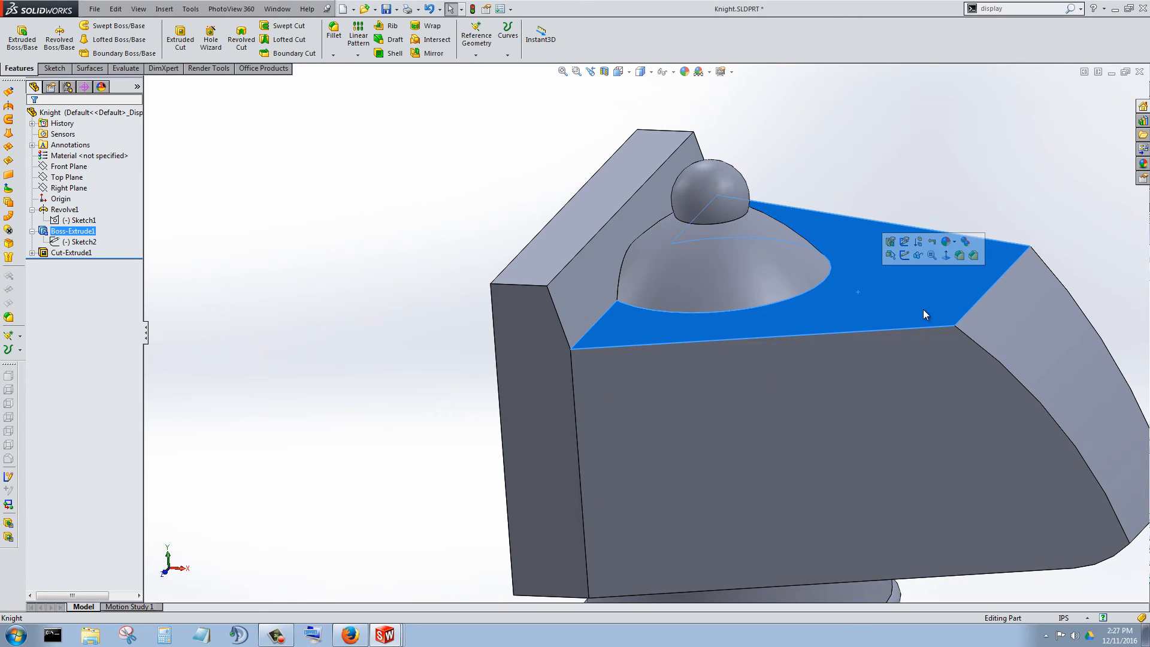
{"action": "left_click", "coordinate": [904, 256]}
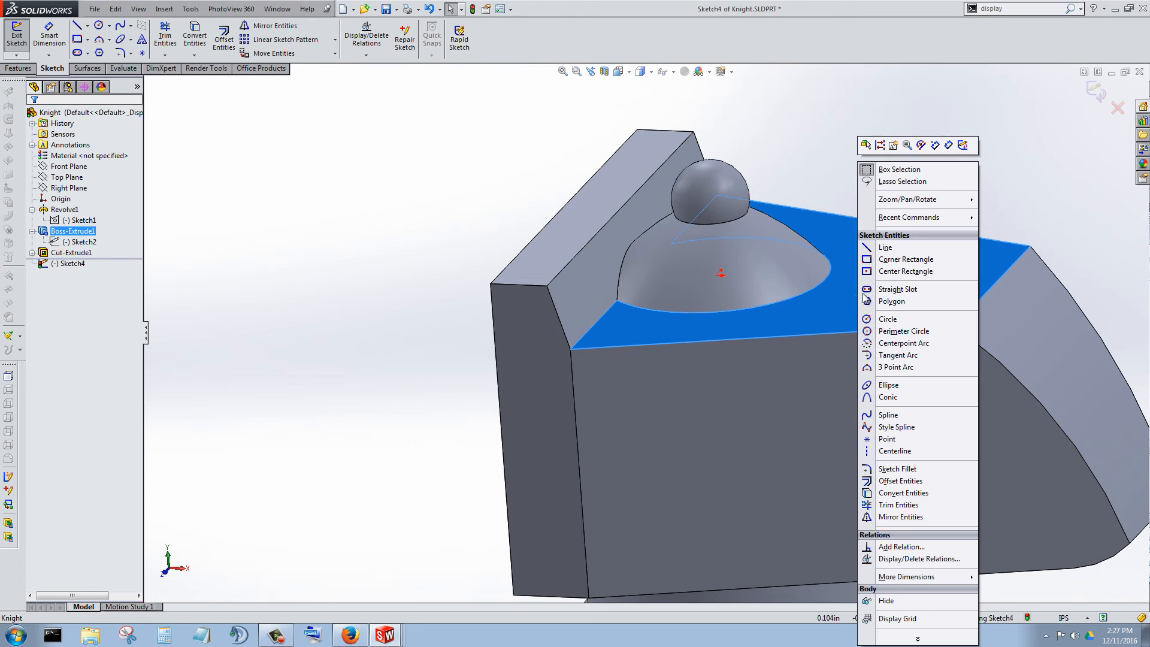
{"action": "right_click", "coordinate": [863, 303]}
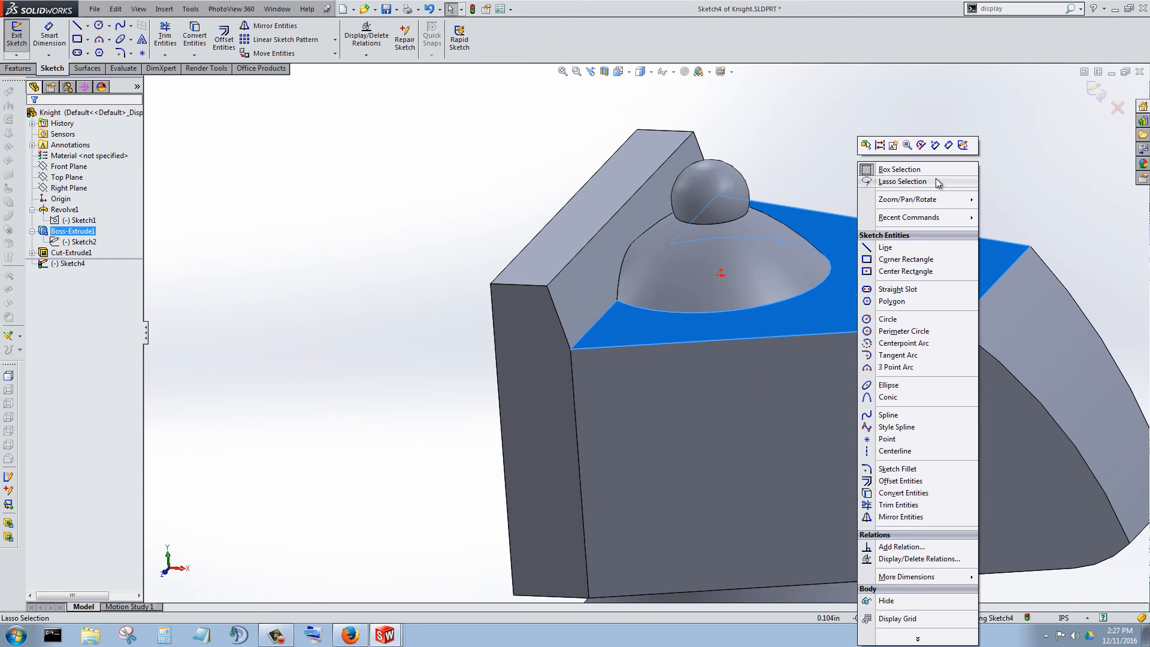
{"action": "right_click", "coordinate": [69, 264]}
{"action": "left_click", "coordinate": [91, 249]}
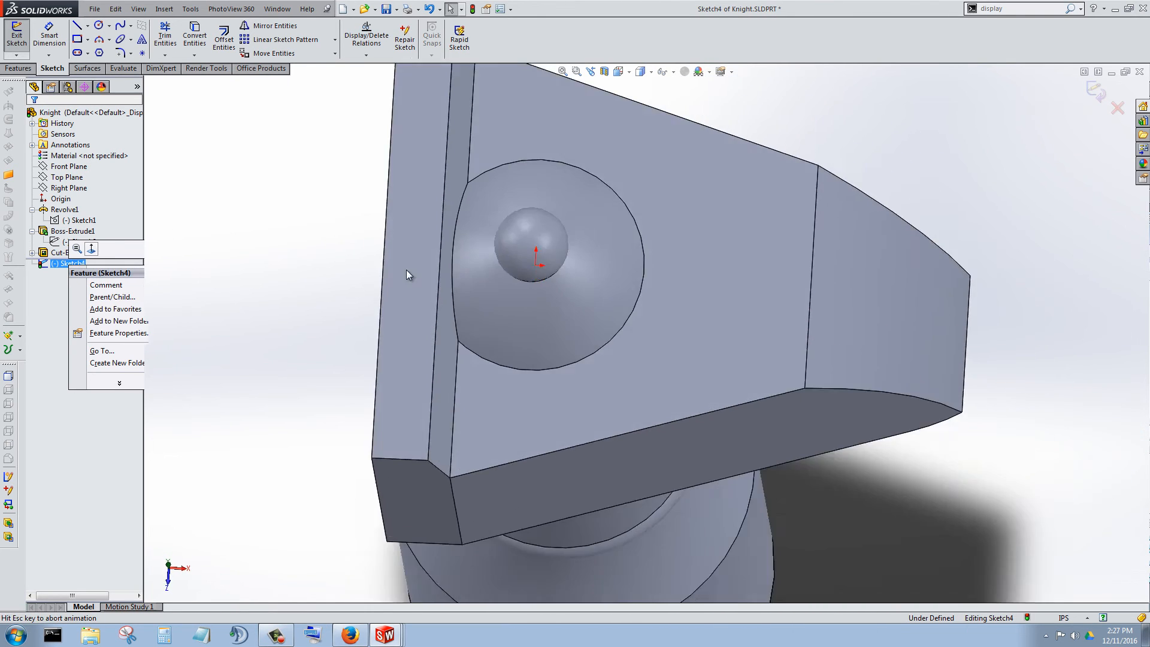
Sketch a closed four-line outline through the top face's corners, from the raised back strip to the edge of the curved front.
{"action": "left_click", "coordinate": [78, 27]}
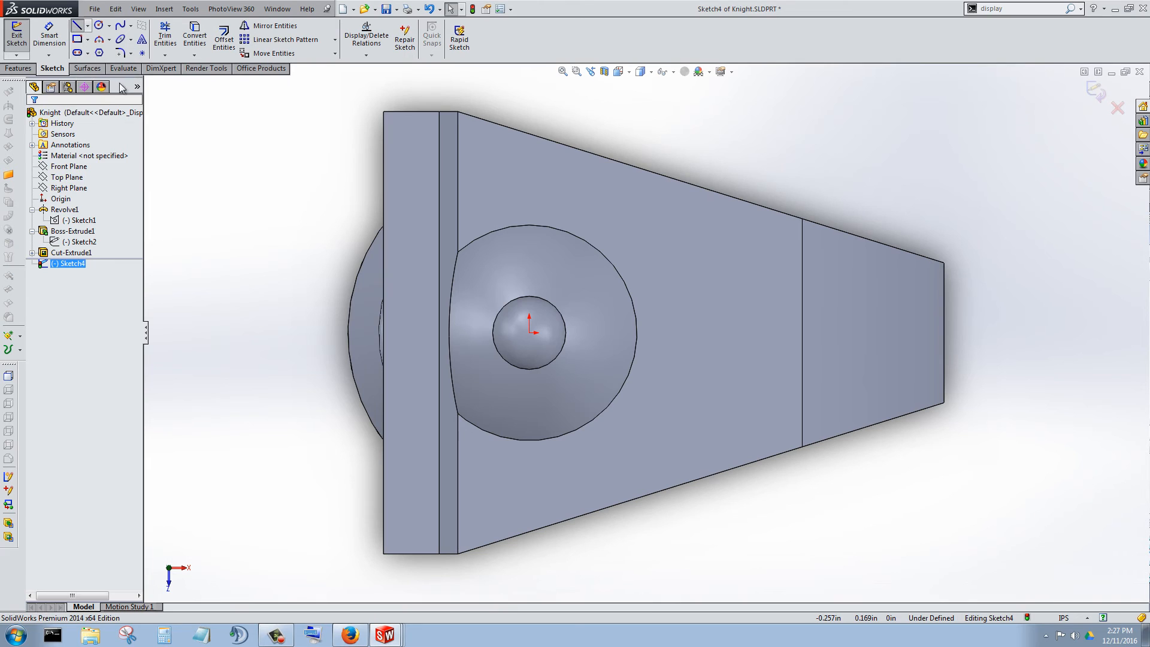
{"action": "left_click", "coordinate": [458, 112]}
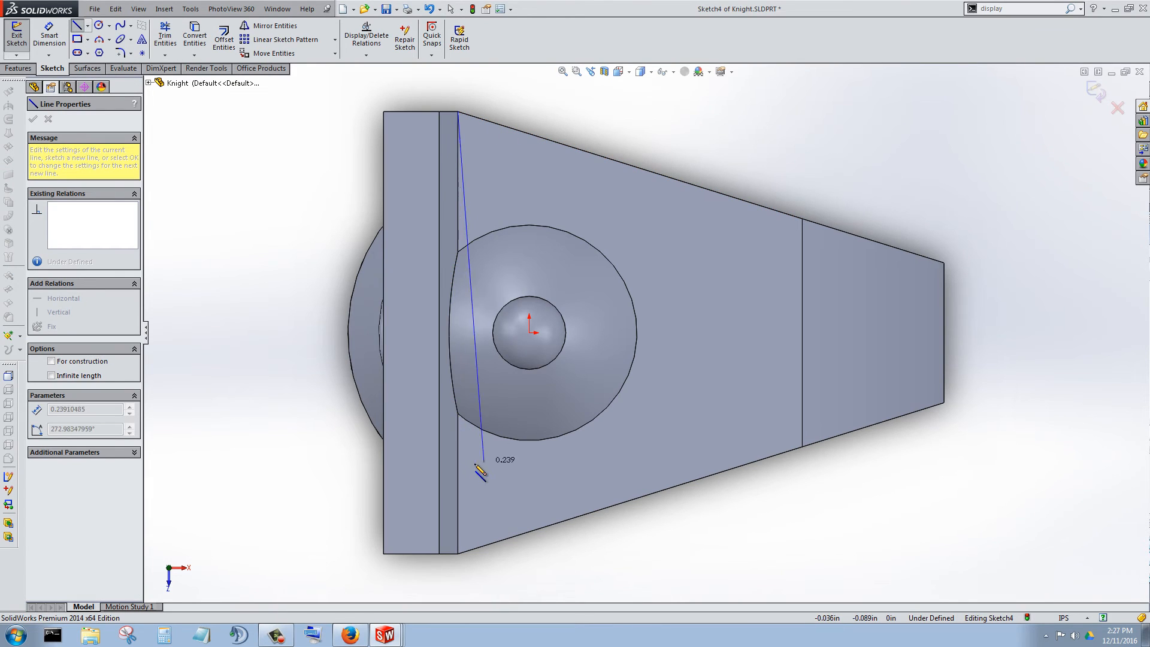
{"action": "left_click", "coordinate": [459, 554]}
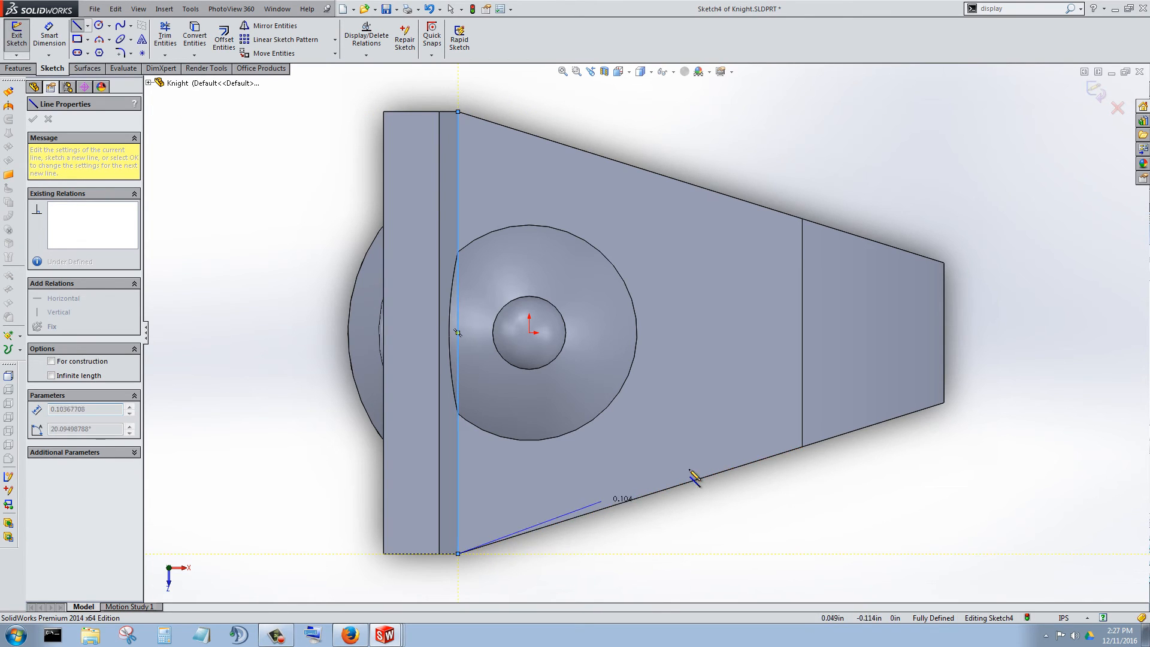
{"action": "left_click", "coordinate": [803, 447]}
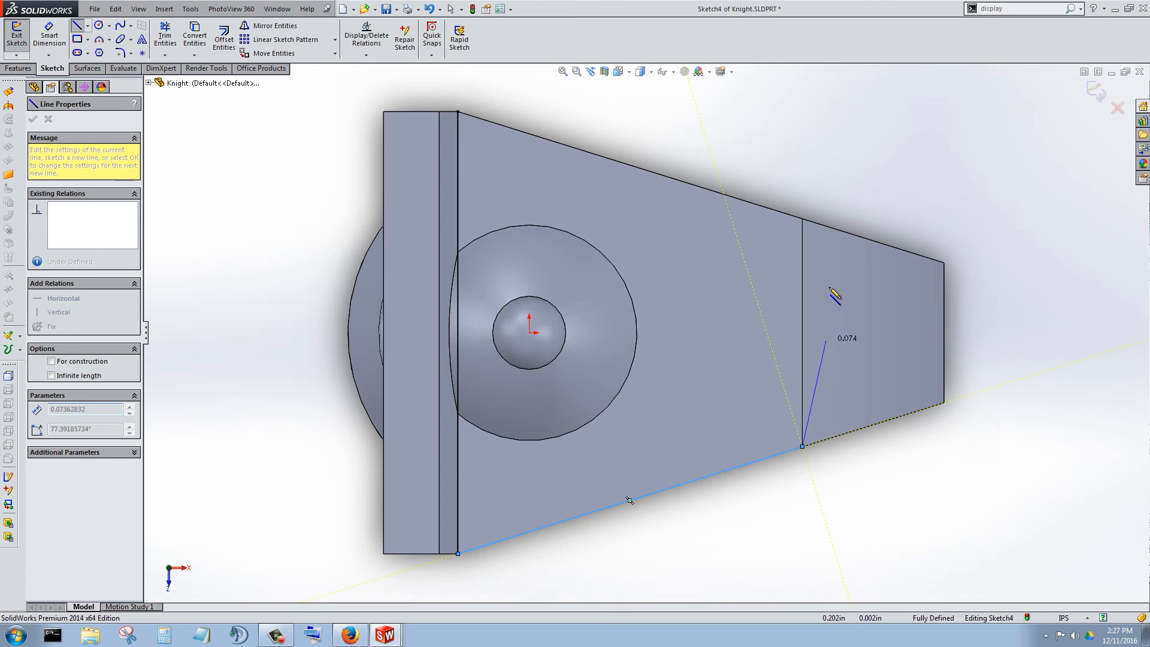
{"action": "left_click", "coordinate": [802, 220]}
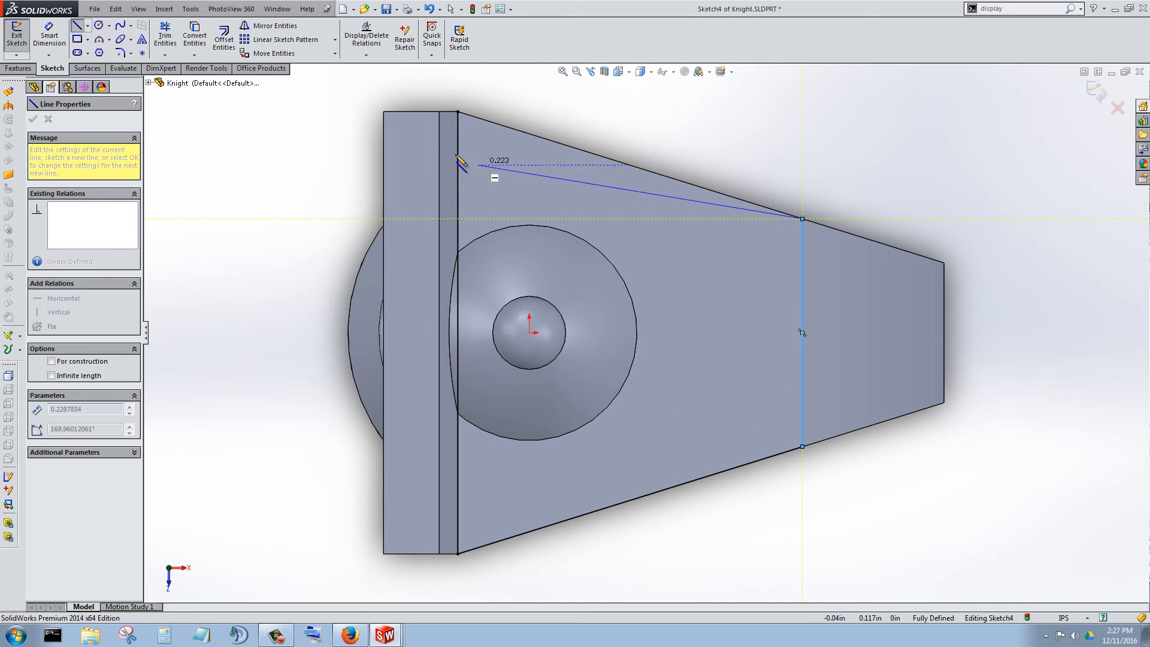
{"action": "left_click", "coordinate": [459, 112]}
{"action": "left_click", "coordinate": [33, 120]}
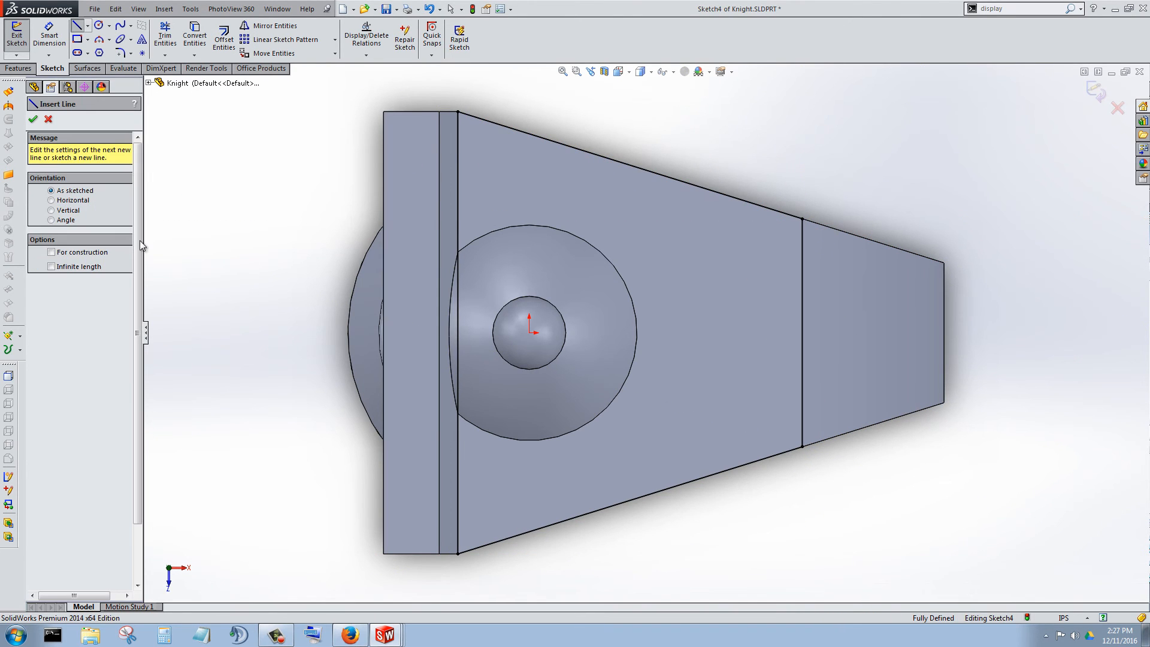
Cut the outline upward from the head's top face with Extruded Cut set to Through All, removing the dome and ball.
{"action": "left_click", "coordinate": [18, 69]}
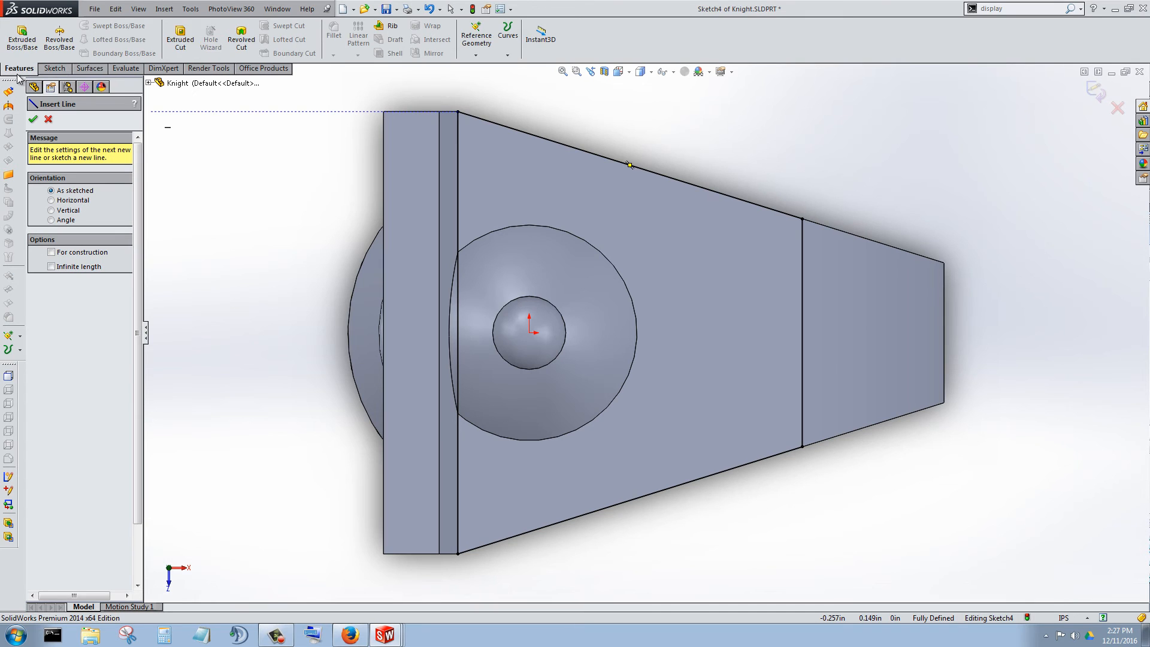
{"action": "left_click", "coordinate": [180, 39]}
{"action": "middle_click_drag", "start_coordinate": [565, 420], "coordinate": [611, 206]}
{"action": "scroll", "coordinate": [620, 196], "scroll_direction": "up", "scroll_amount": 5}
{"action": "scroll", "coordinate": [597, 233], "scroll_direction": "down", "scroll_amount": 3}
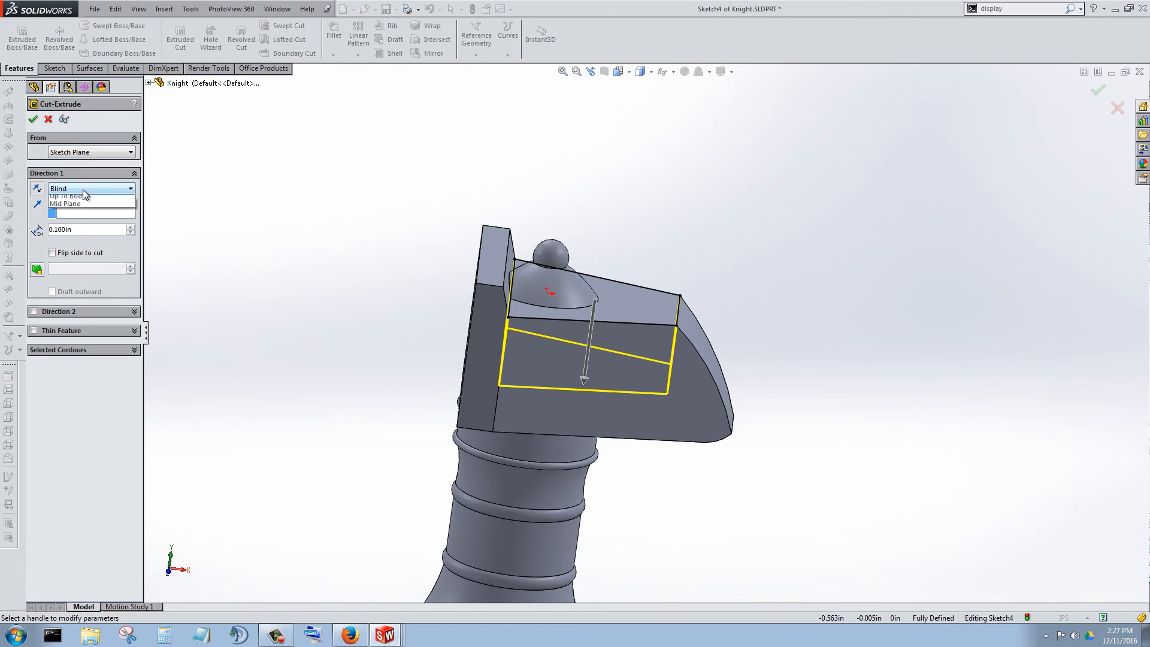
{"action": "left_click", "coordinate": [65, 205]}
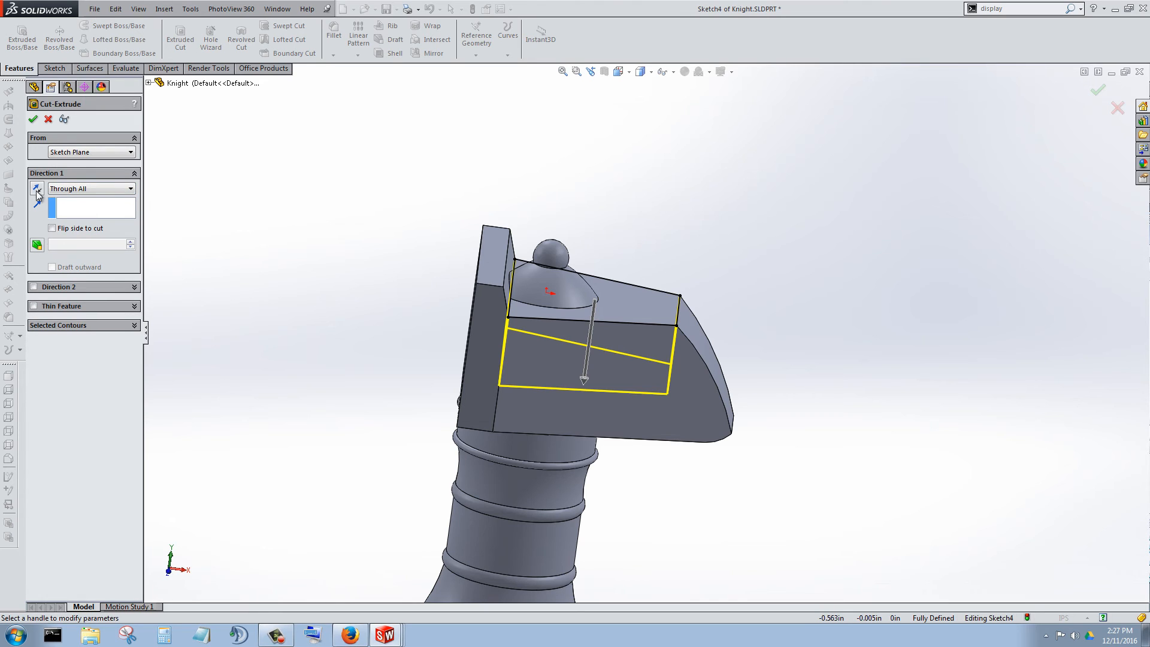
{"action": "left_click", "coordinate": [33, 190]}
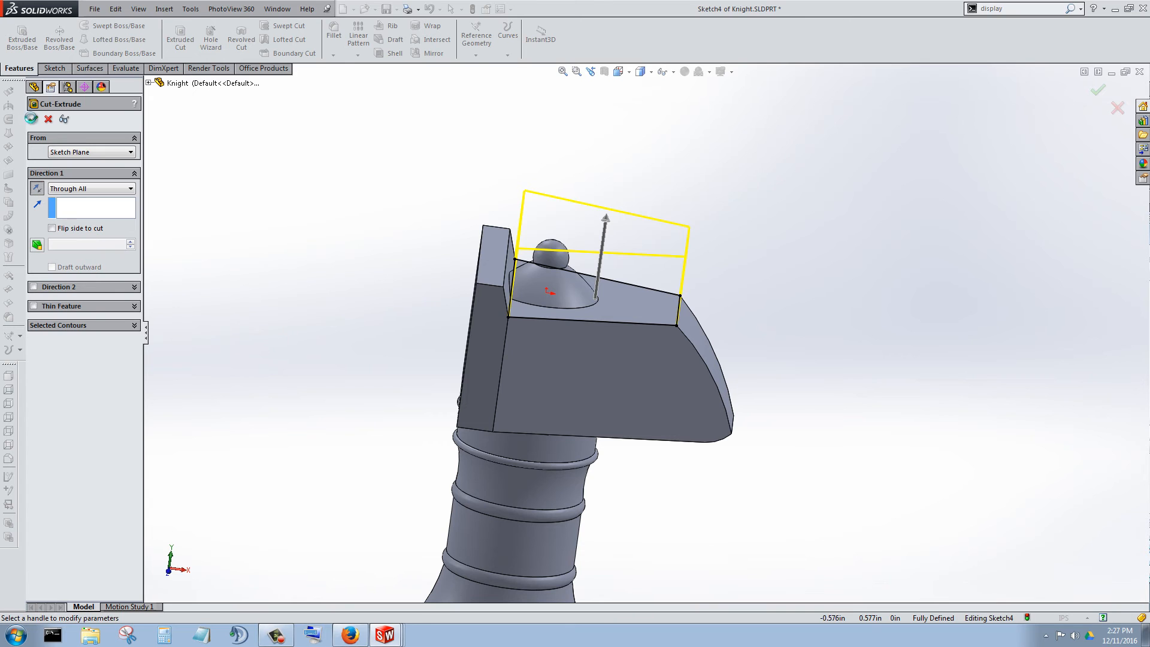
{"action": "key", "text": "Return"}
{"action": "scroll", "coordinate": [570, 279], "scroll_direction": "down", "scroll_amount": 6}
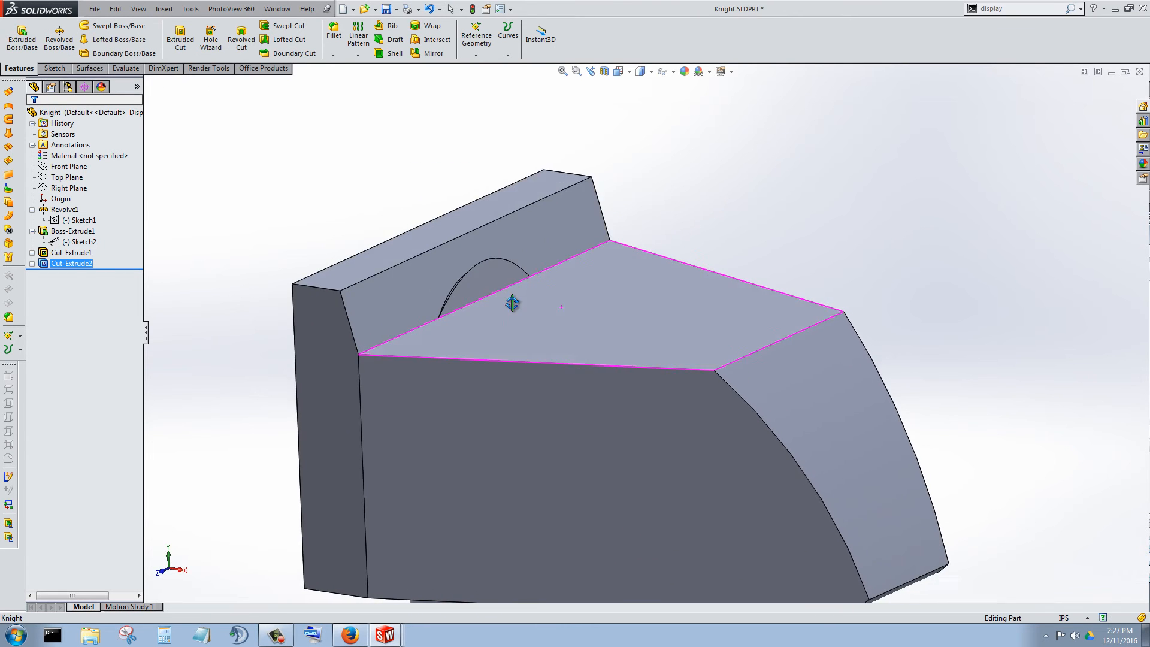
Start a new sketch on the raised back strip's sloped inner face, where the dome remnant shows, and view it straight on.
{"action": "middle_click_drag", "start_coordinate": [512, 303], "coordinate": [489, 277]}
{"action": "scroll", "coordinate": [510, 305], "scroll_direction": "down", "scroll_amount": 5}
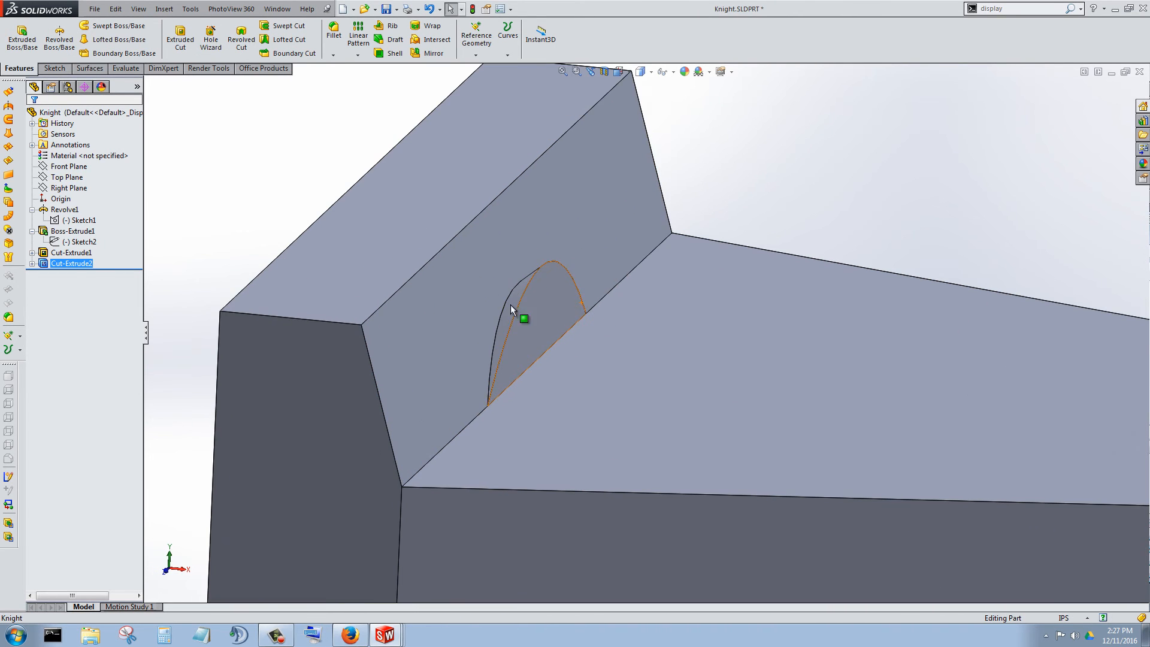
{"action": "left_click", "coordinate": [542, 318]}
{"action": "middle_click_drag", "start_coordinate": [482, 333], "coordinate": [411, 319]}
{"action": "left_click", "coordinate": [411, 320]}
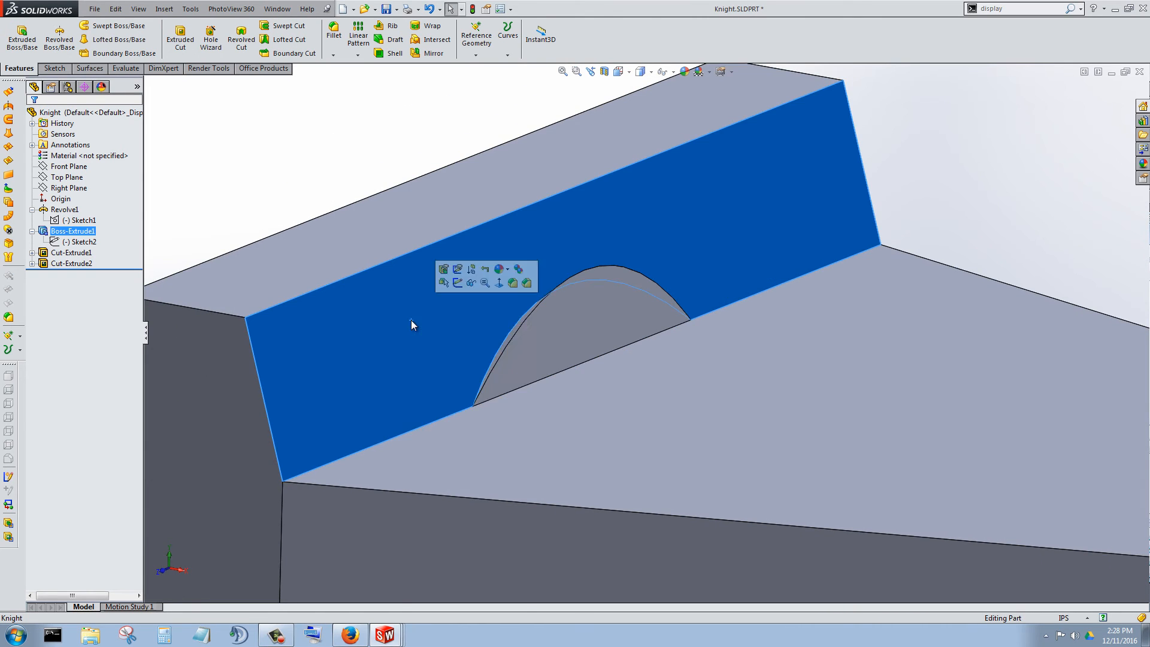
{"action": "right_click", "coordinate": [410, 320]}
{"action": "left_click", "coordinate": [428, 328]}
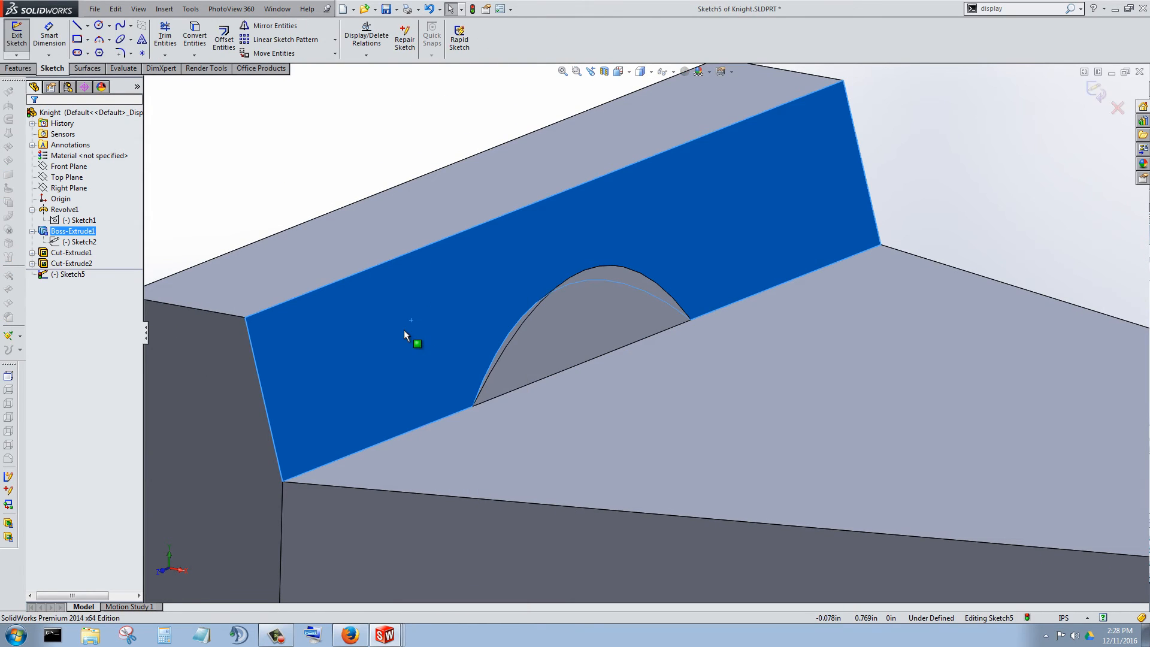
{"action": "right_click", "coordinate": [404, 330]}
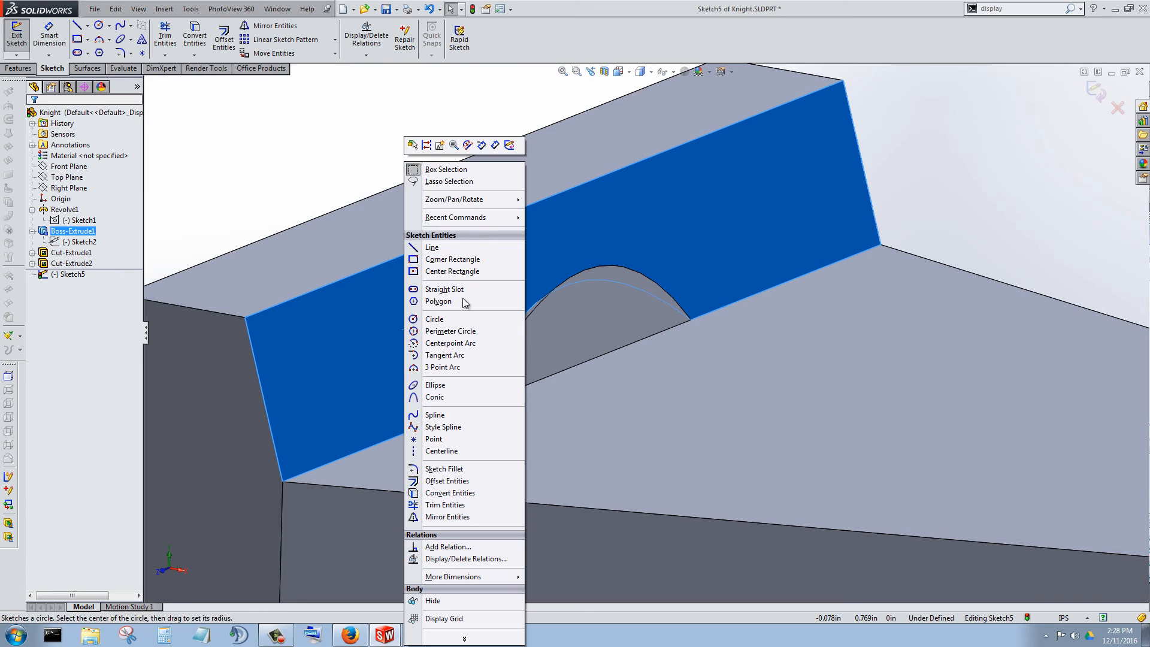
{"action": "right_click", "coordinate": [68, 276]}
{"action": "left_click", "coordinate": [90, 256]}
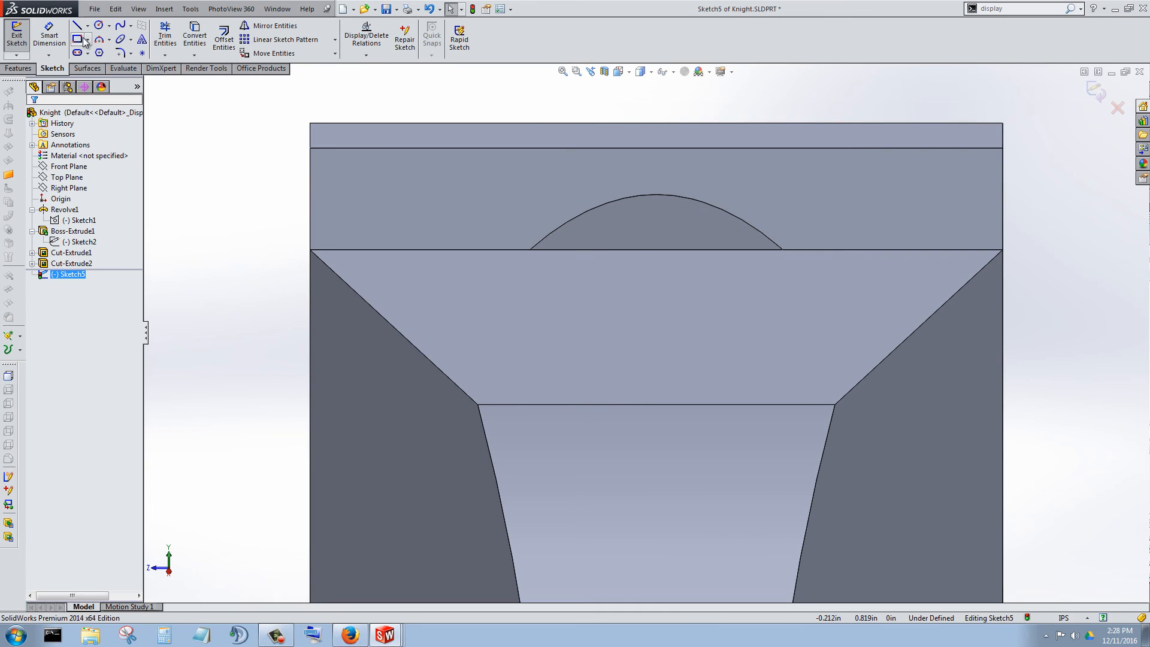
Sketch a corner rectangle covering the strip's sloped inner face from one corner to the diagonally opposite one.
{"action": "left_click", "coordinate": [312, 148]}
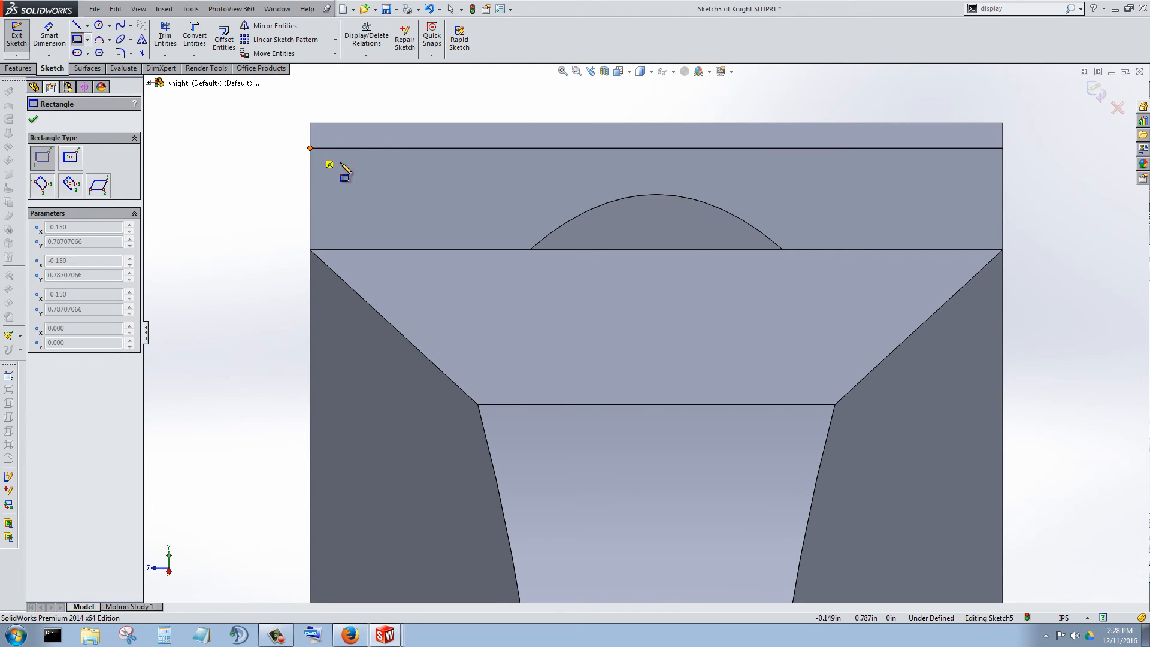
{"action": "left_click", "coordinate": [1003, 250]}
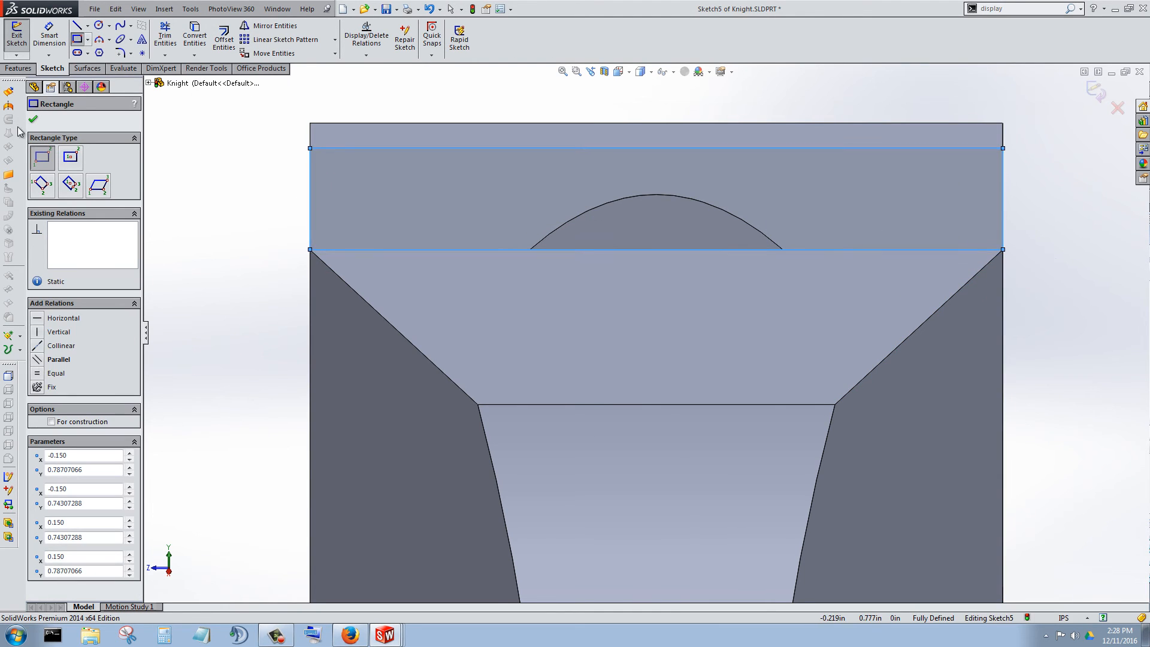
{"action": "left_click", "coordinate": [32, 118]}
Cut the rectangle with Extruded Cut set to Through All in the reversed direction, from the strip's face out over the head.
{"action": "left_click", "coordinate": [20, 69]}
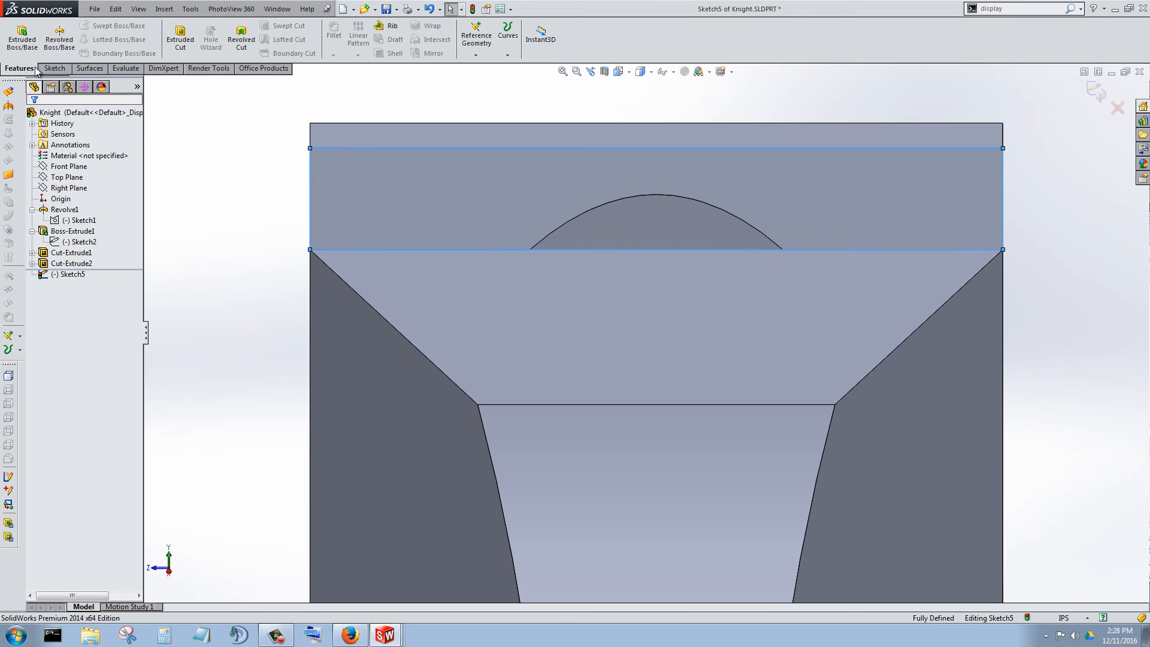
{"action": "left_click", "coordinate": [181, 36]}
{"action": "middle_click_drag", "start_coordinate": [385, 269], "coordinate": [503, 262]}
{"action": "scroll", "coordinate": [318, 267], "scroll_direction": "up", "scroll_amount": 3}
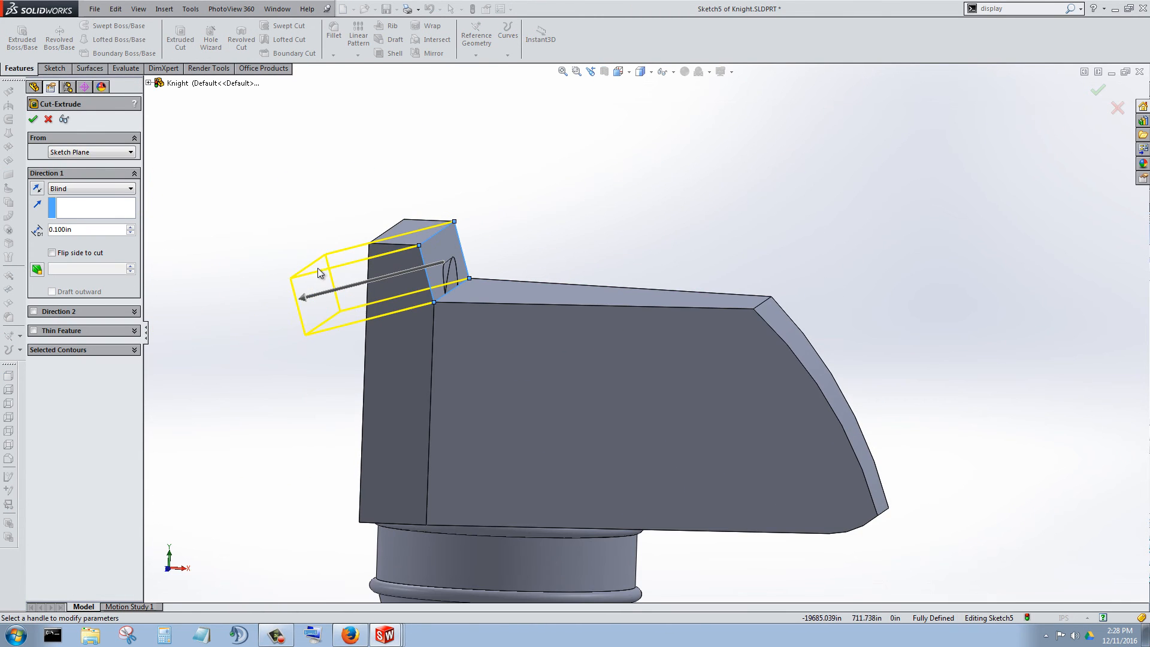
{"action": "left_click", "coordinate": [37, 189]}
{"action": "left_click", "coordinate": [90, 188]}
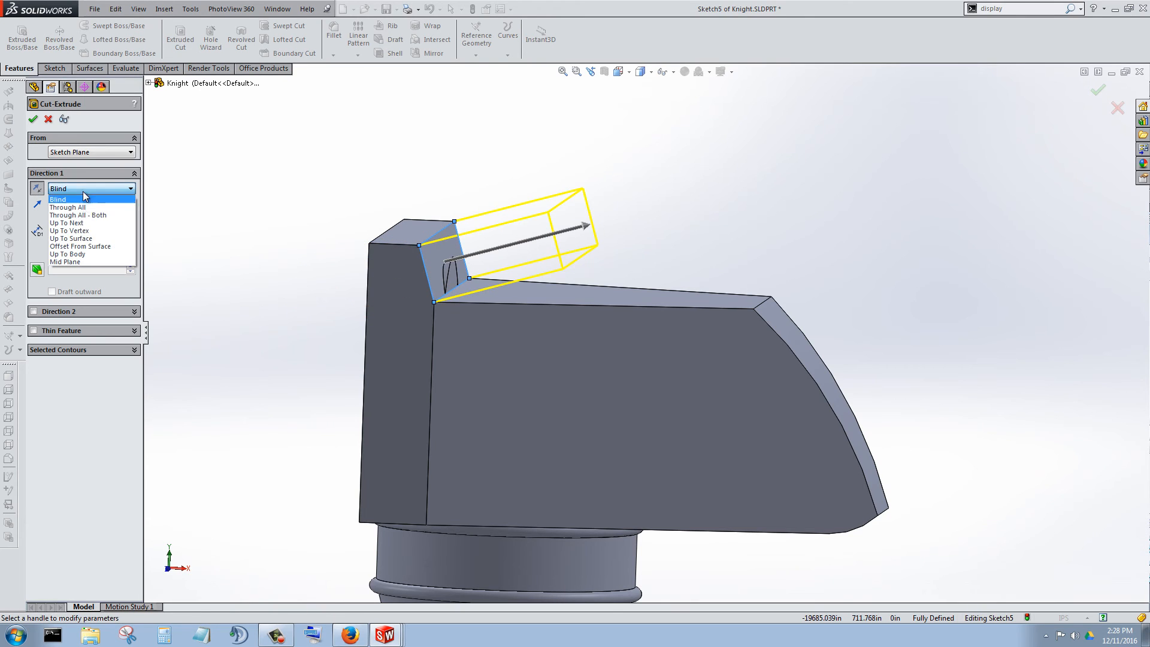
{"action": "left_click", "coordinate": [83, 207]}
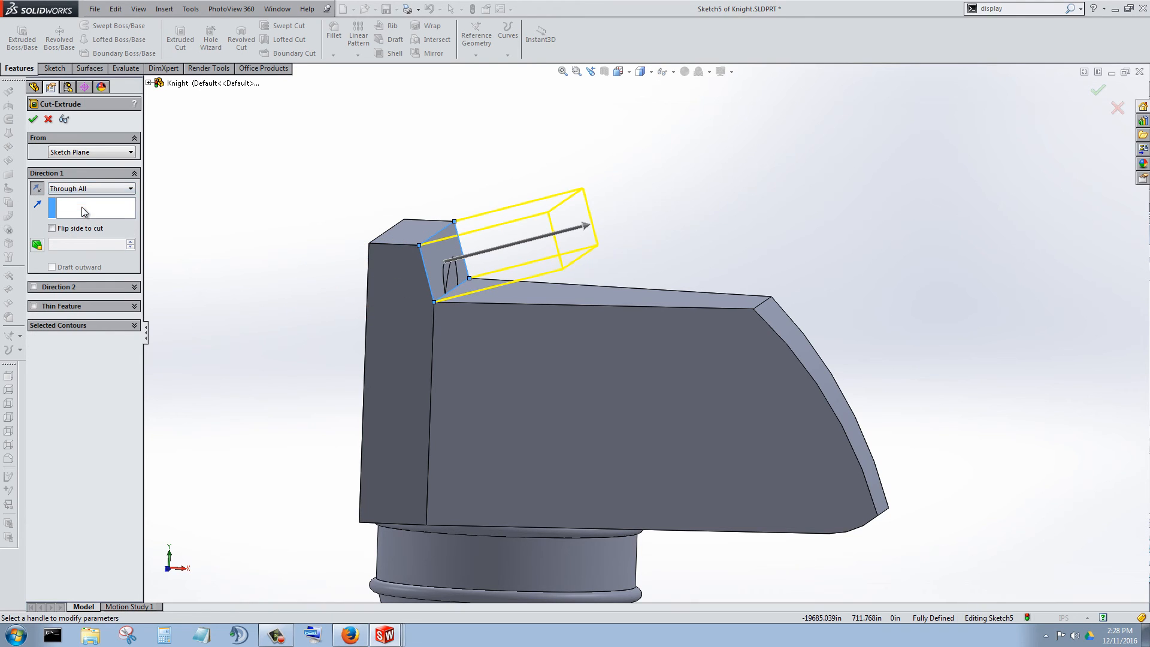
{"action": "left_click", "coordinate": [37, 120]}
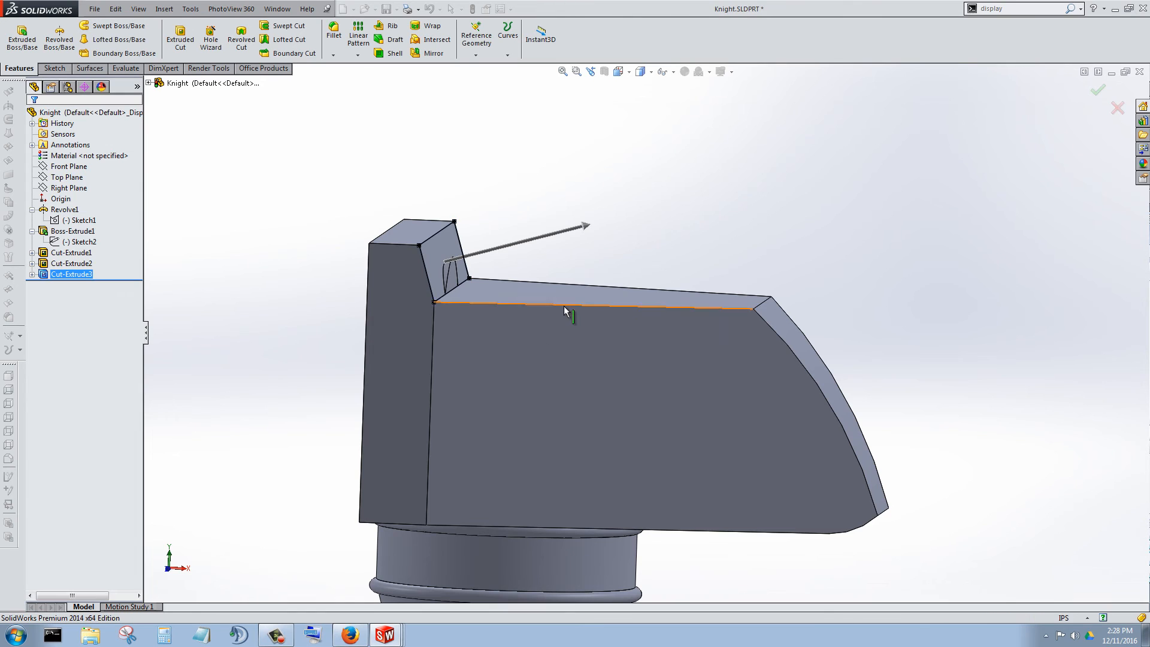
Examine the head's top, sides and back strip from several angles after the cut.
{"action": "scroll", "coordinate": [514, 305], "scroll_direction": "down", "scroll_amount": 1}
{"action": "middle_click_drag", "start_coordinate": [526, 314], "coordinate": [655, 308]}
{"action": "left_click", "coordinate": [526, 198]}
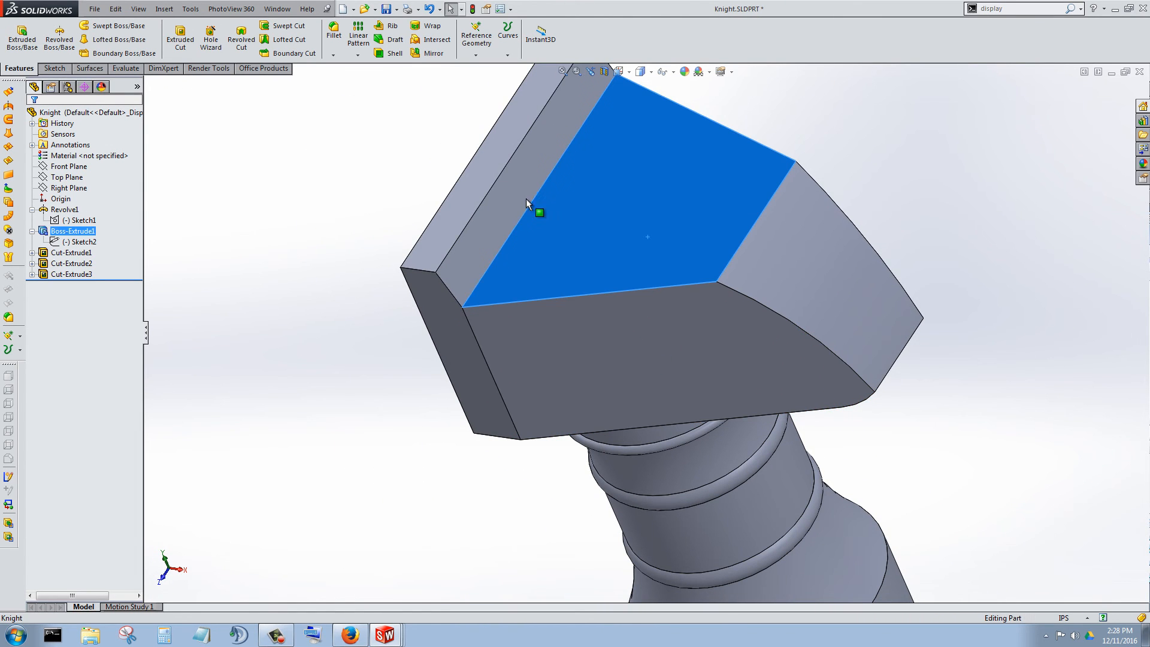
{"action": "middle_click_drag", "start_coordinate": [508, 192], "coordinate": [563, 164]}
{"action": "scroll", "coordinate": [695, 338], "scroll_direction": "up", "scroll_amount": 5}
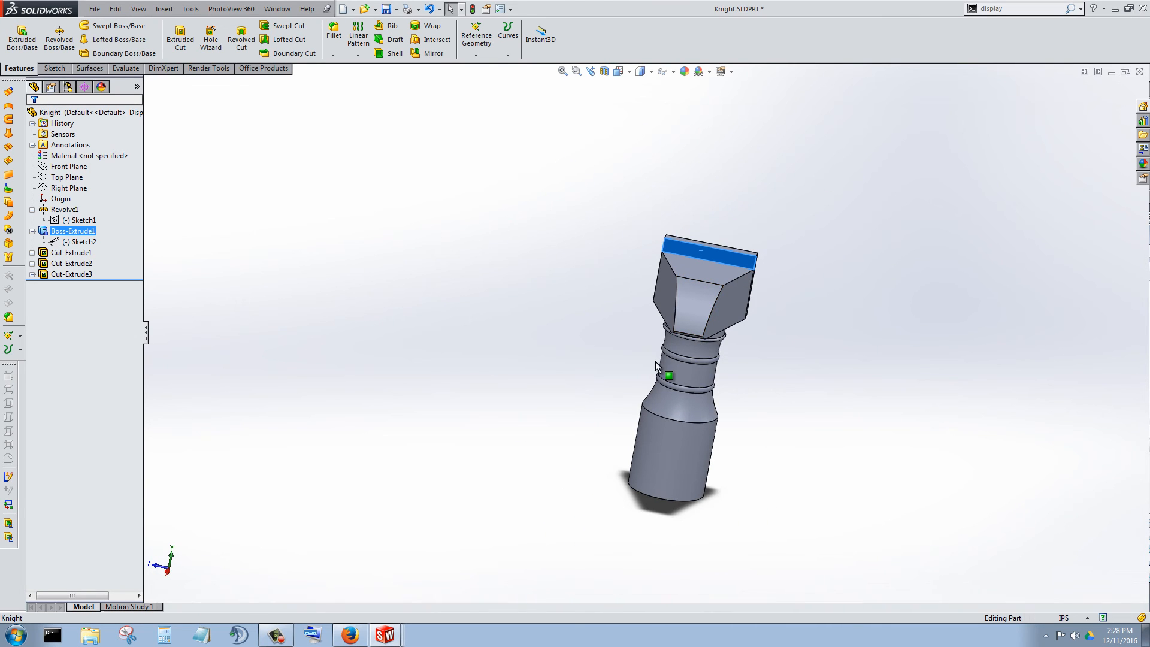
{"action": "middle_click_drag", "start_coordinate": [676, 288], "coordinate": [671, 338]}
{"action": "scroll", "coordinate": [667, 296], "scroll_direction": "down", "scroll_amount": 5}
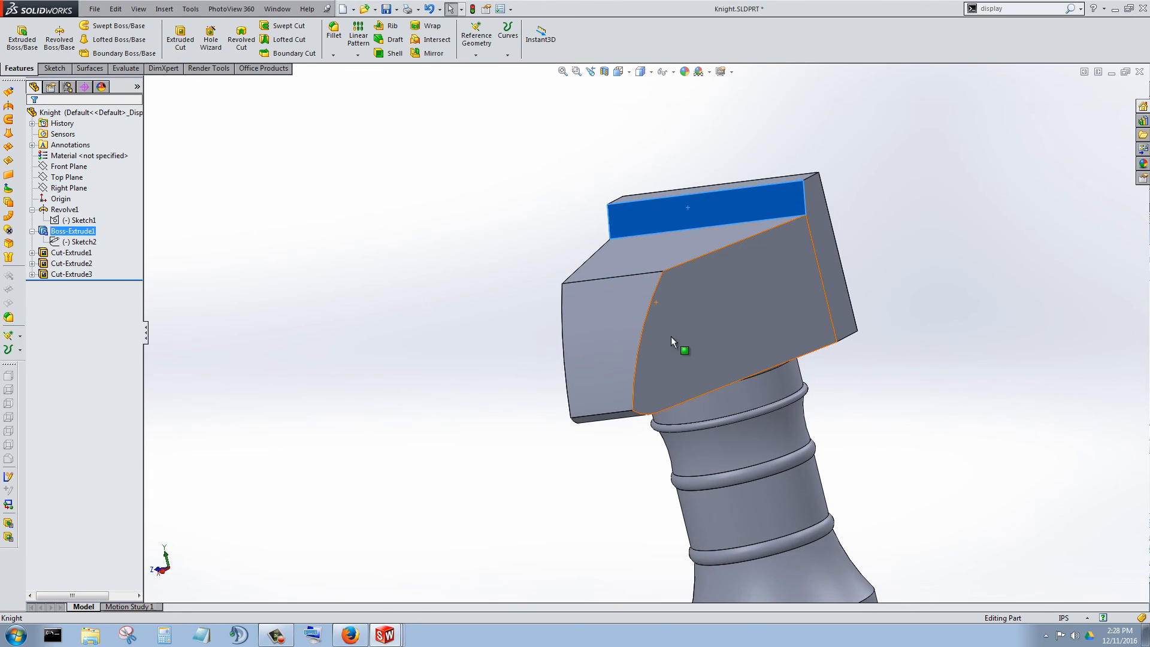
{"action": "left_click", "coordinate": [662, 366]}
{"action": "middle_click_drag", "start_coordinate": [646, 375], "coordinate": [585, 398]}
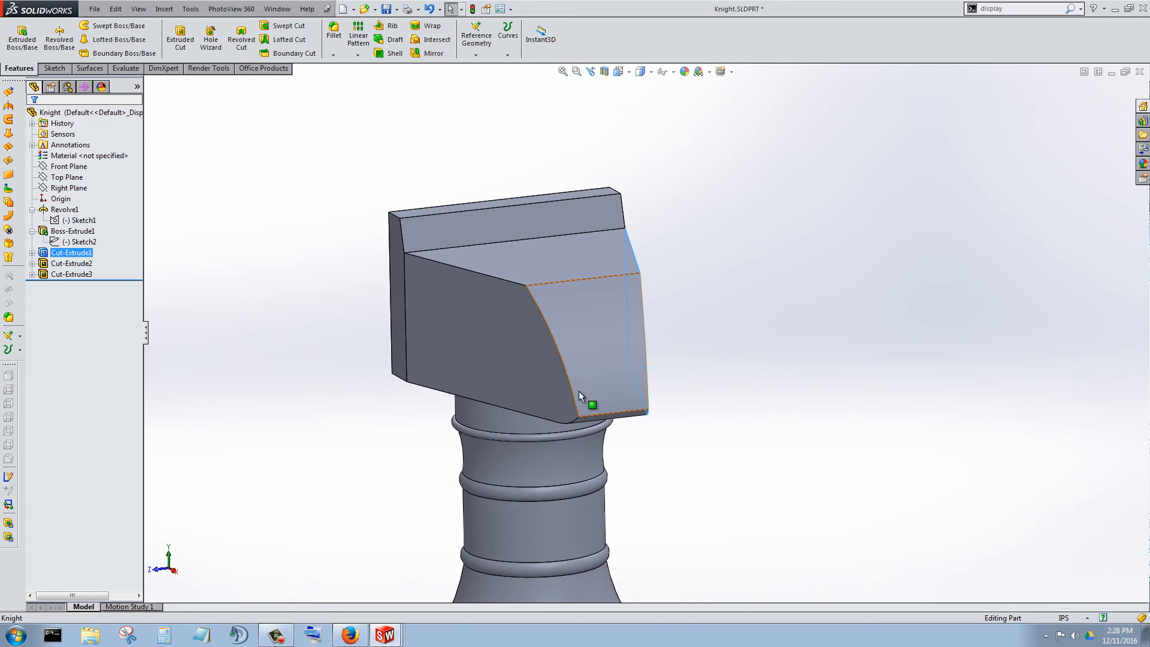
{"action": "left_click", "coordinate": [541, 380]}
Start a new sketch on the back strip's narrow top face and view it straight on.
{"action": "mouse_move", "coordinate": [523, 258]}
{"action": "middle_mouse_down"}
{"action": "mouse_move", "coordinate": [540, 256]}
{"action": "mouse_move", "coordinate": [516, 232]}
{"action": "mouse_move", "coordinate": [483, 285]}
{"action": "mouse_move", "coordinate": [580, 308]}
{"action": "mouse_move", "coordinate": [629, 293]}
{"action": "mouse_move", "coordinate": [552, 323]}
{"action": "mouse_move", "coordinate": [501, 224]}
{"action": "middle_mouse_up"}
{"action": "scroll", "coordinate": [516, 224], "scroll_direction": "down", "scroll_amount": 2}
{"action": "right_click", "coordinate": [496, 206]}
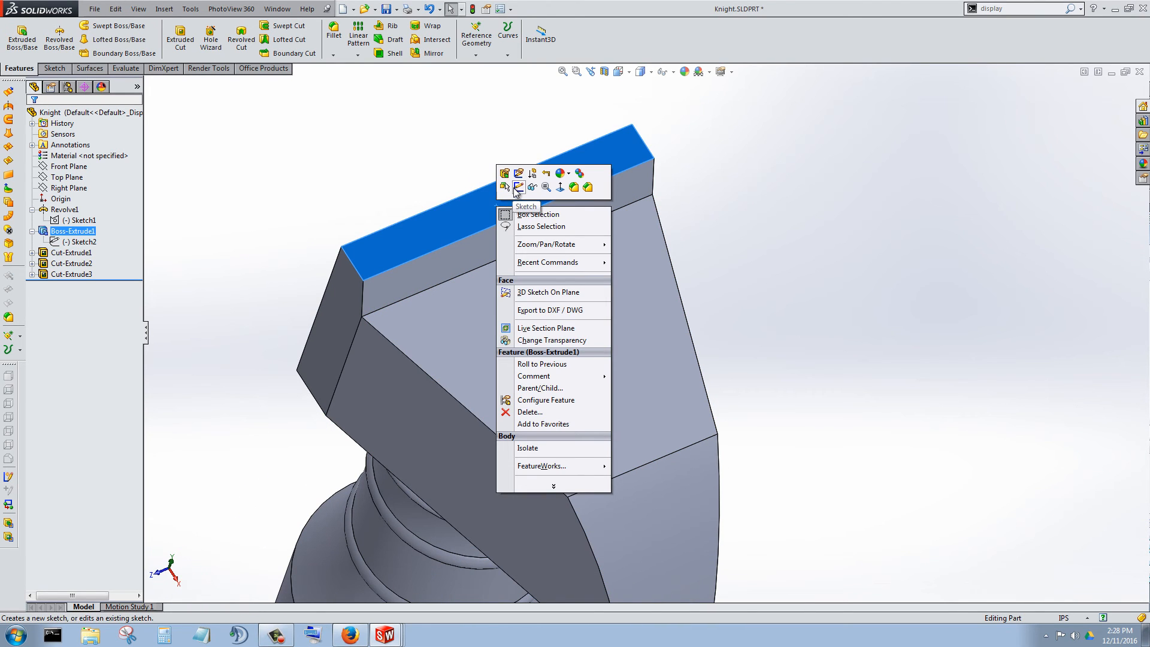
{"action": "left_click", "coordinate": [520, 188]}
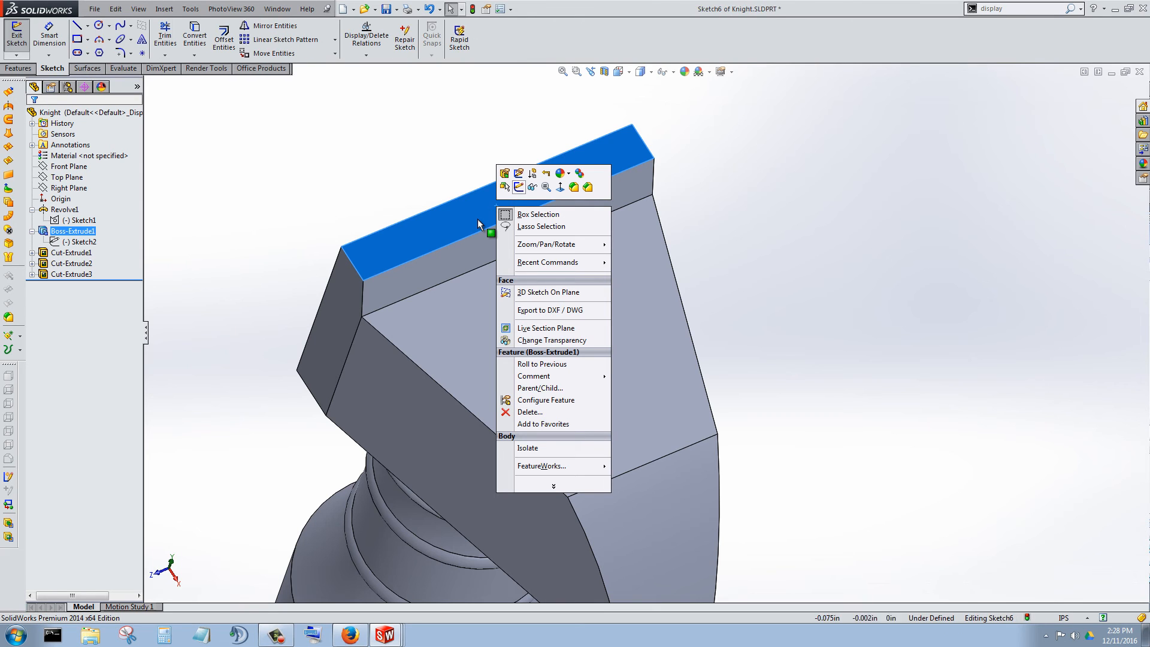
{"action": "right_click", "coordinate": [69, 285]}
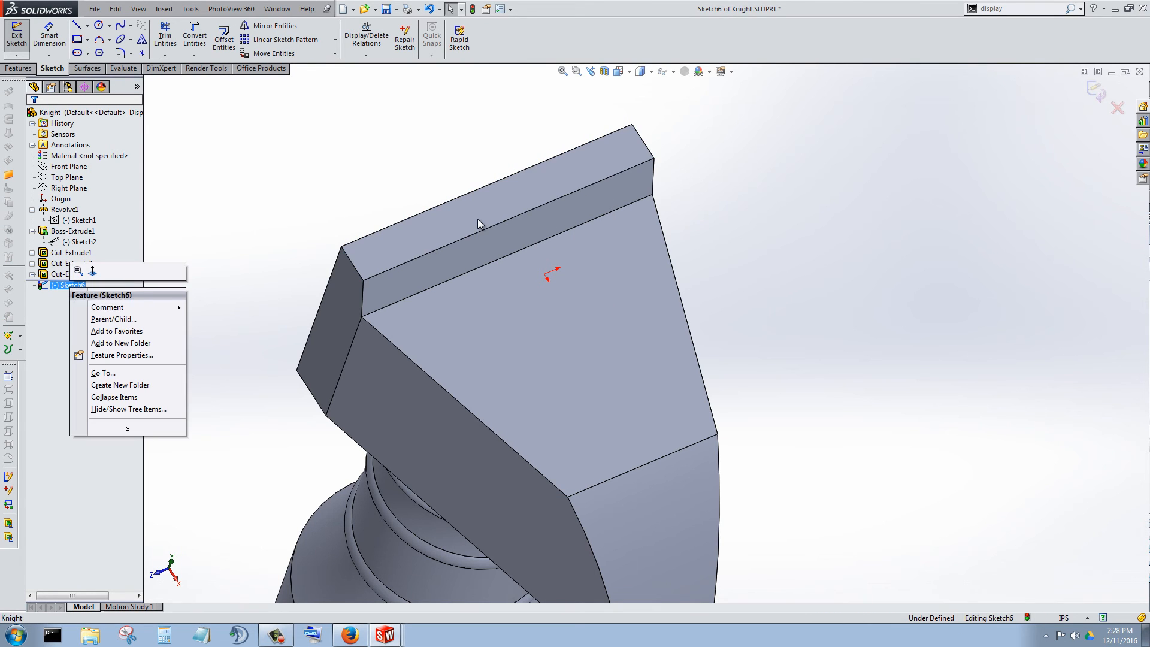
{"action": "left_click", "coordinate": [93, 270]}
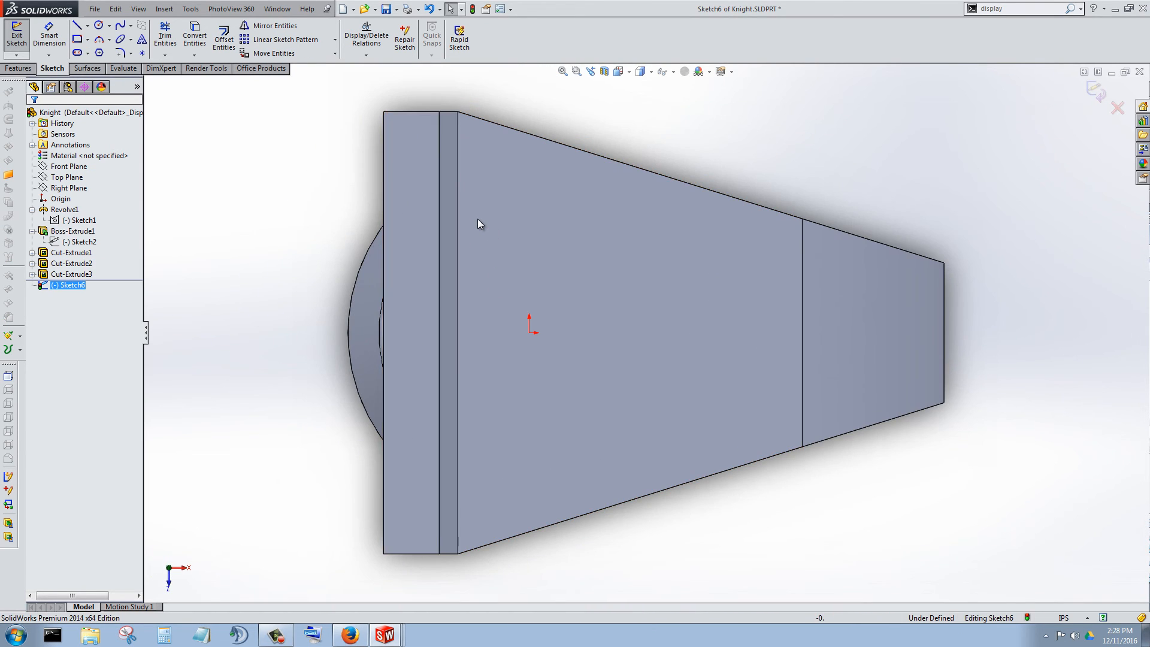
Sketch a corner rectangle about 0.038 in by 0.205 in across the strip's full thickness, leaving both ends of the strip uncovered.
{"action": "key", "text": "r"}
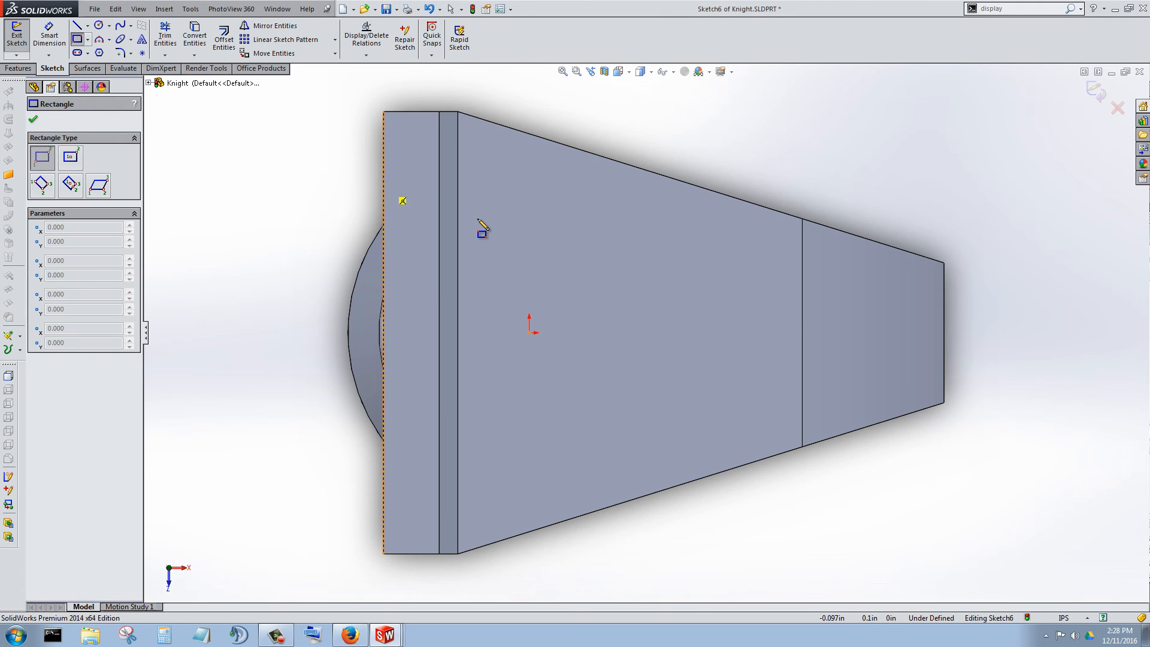
{"action": "left_click", "coordinate": [384, 185]}
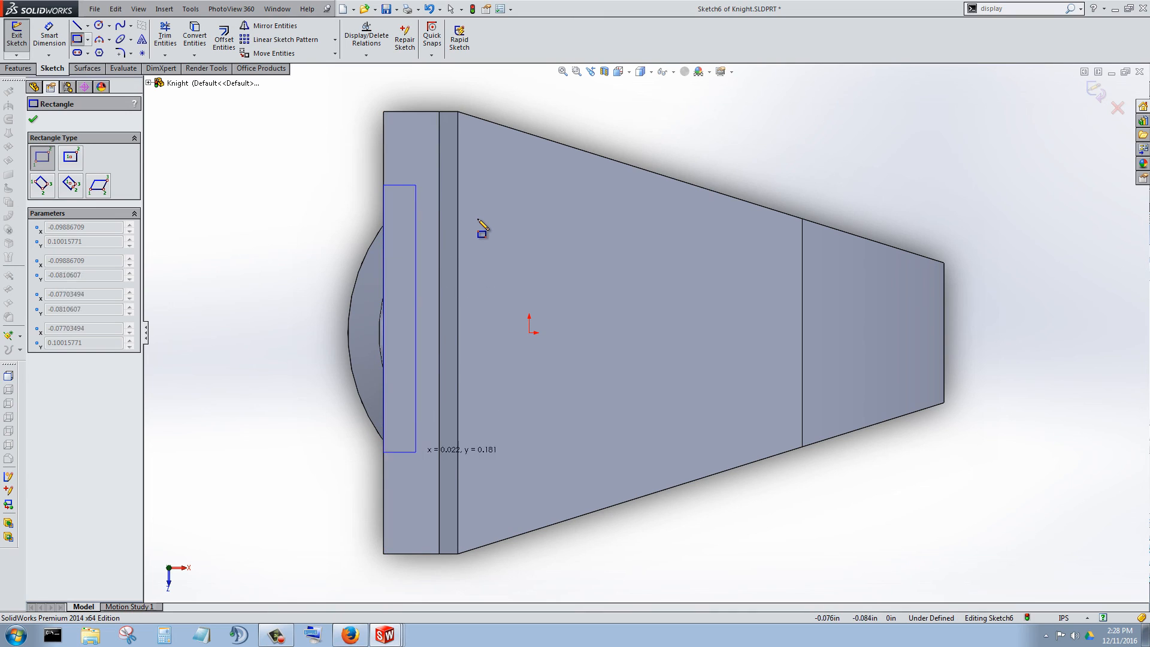
{"action": "left_click", "coordinate": [440, 487]}
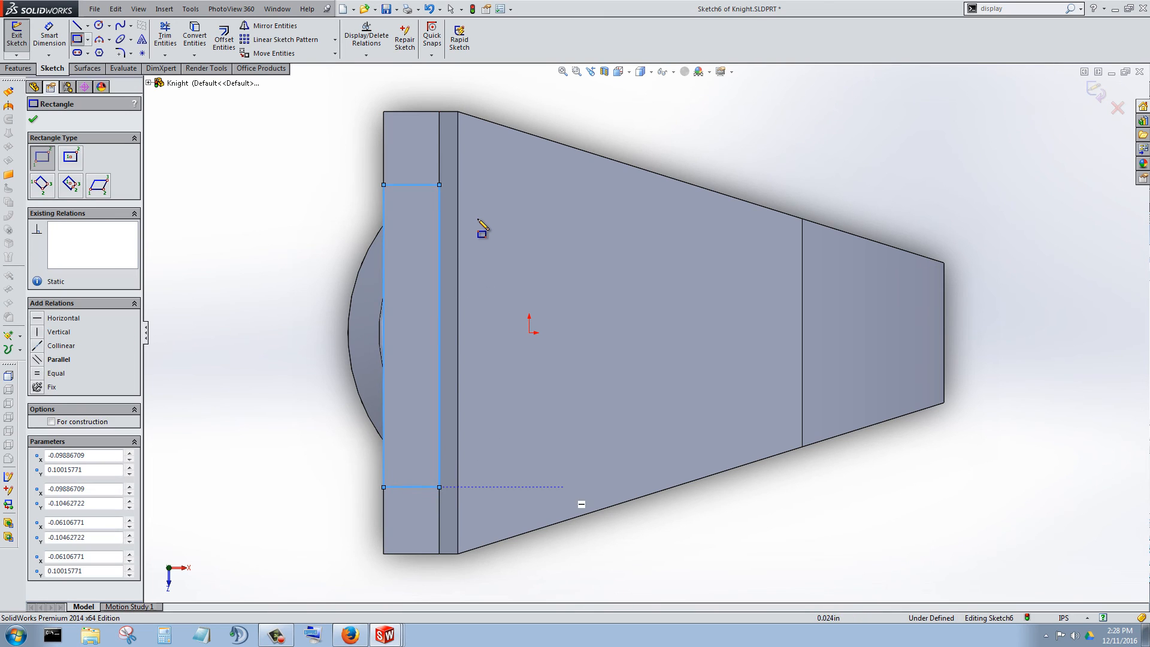
Dimension each short side of the rectangle 0.05 in from the nearest end of the strip.
{"action": "key", "text": "d"}
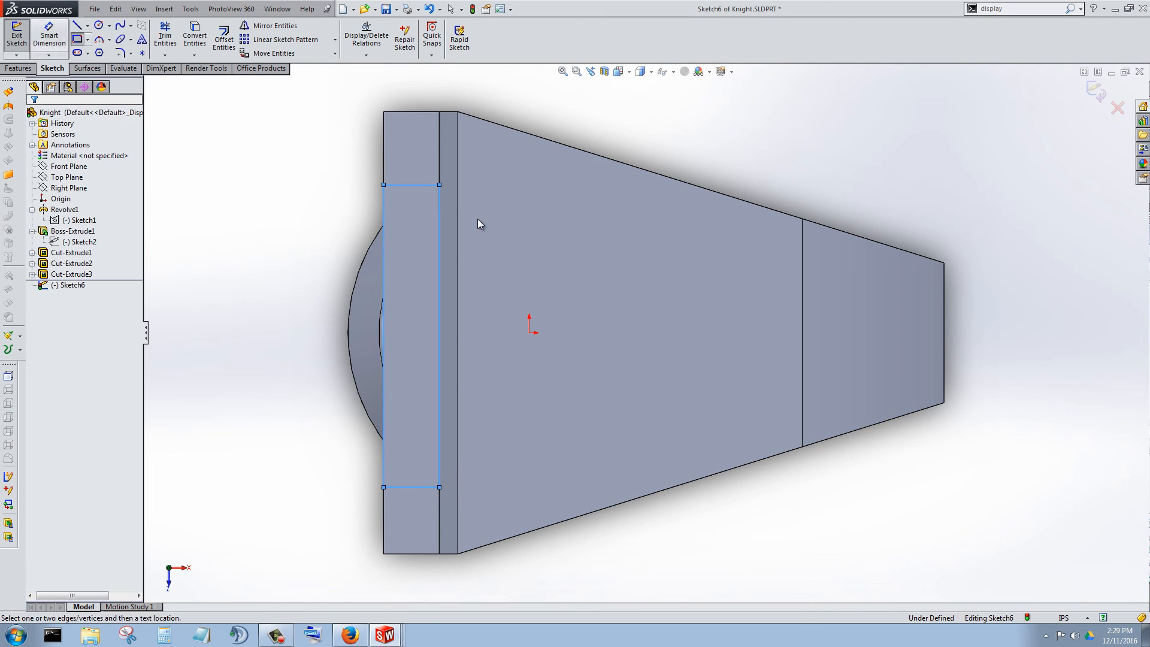
{"action": "left_click", "coordinate": [419, 185]}
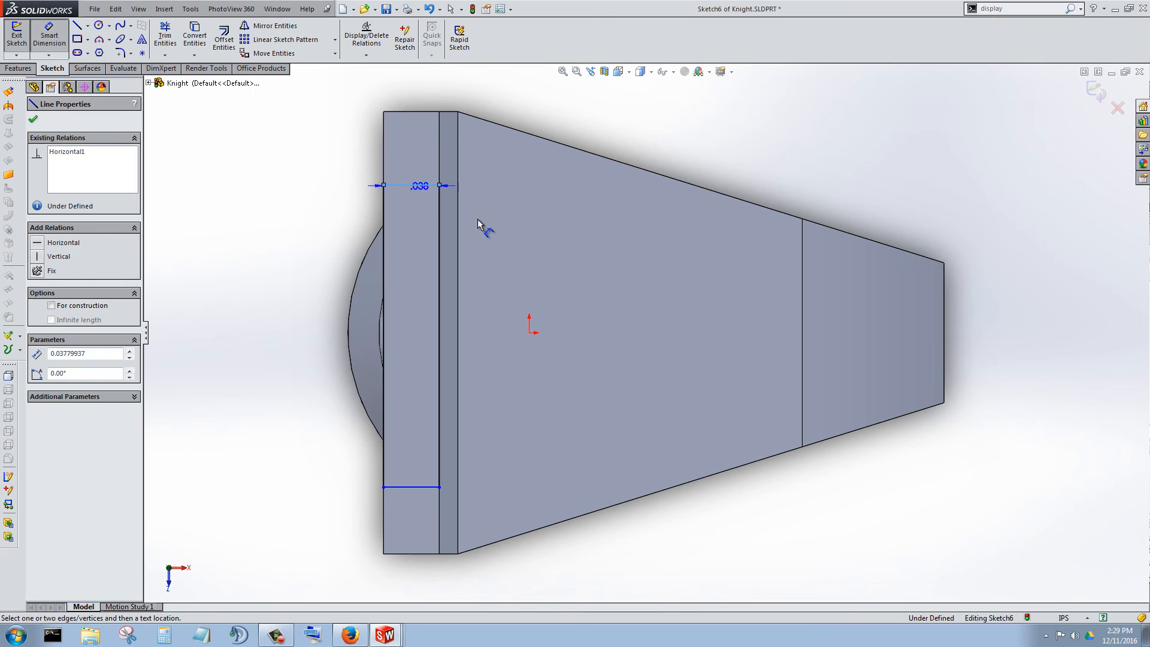
{"action": "left_click", "coordinate": [423, 112]}
{"action": "left_click", "coordinate": [258, 156]}
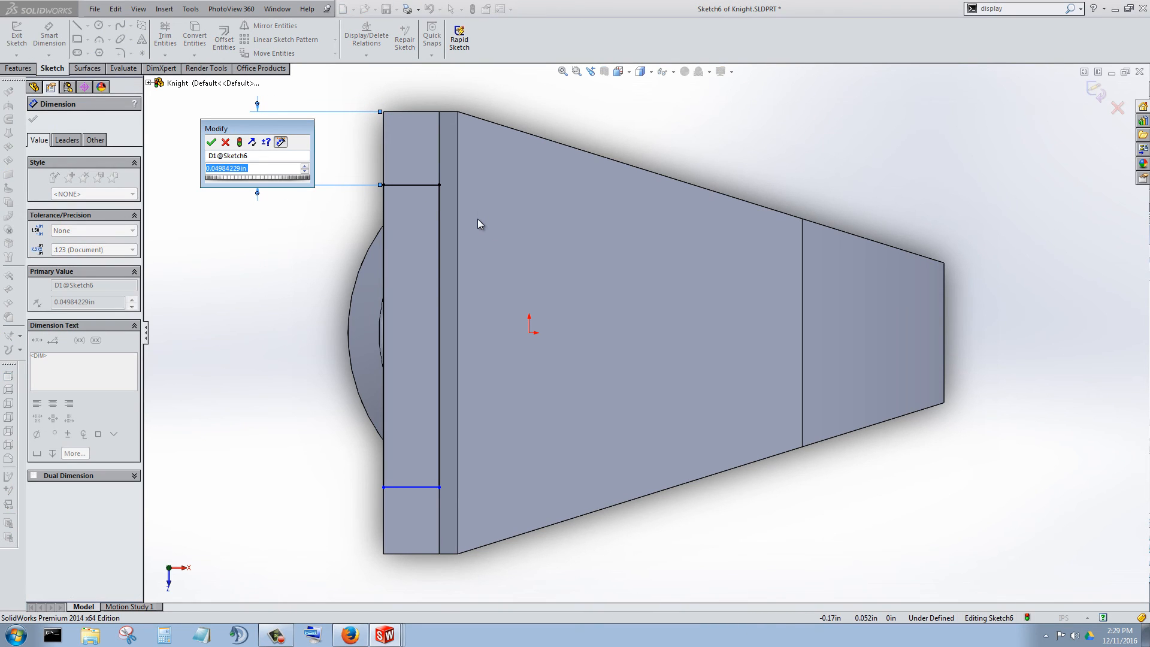
{"action": "type", "text": ".05"}
{"action": "key", "text": "Return"}
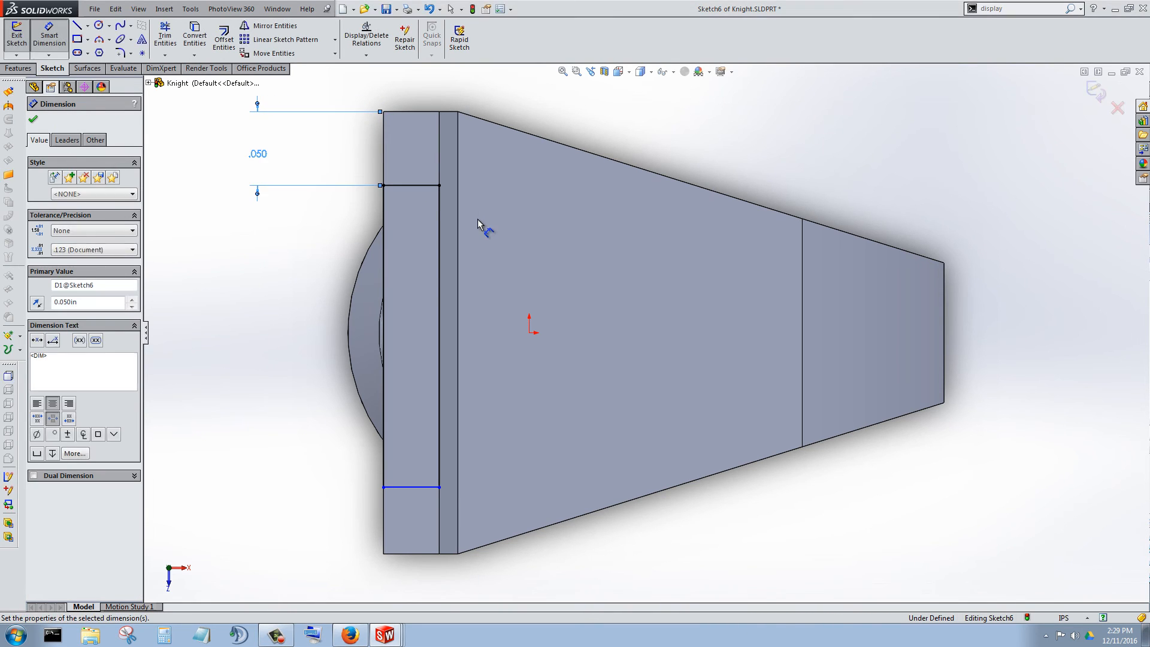
{"action": "left_click", "coordinate": [411, 487]}
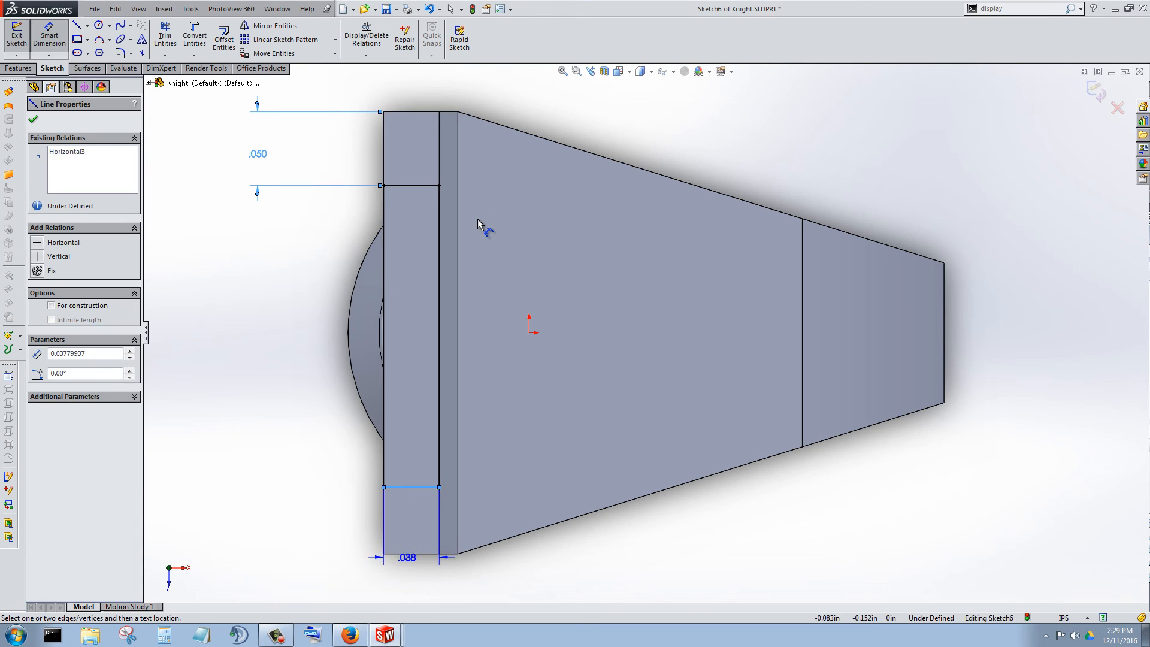
{"action": "left_click", "coordinate": [402, 553]}
{"action": "left_click", "coordinate": [296, 522]}
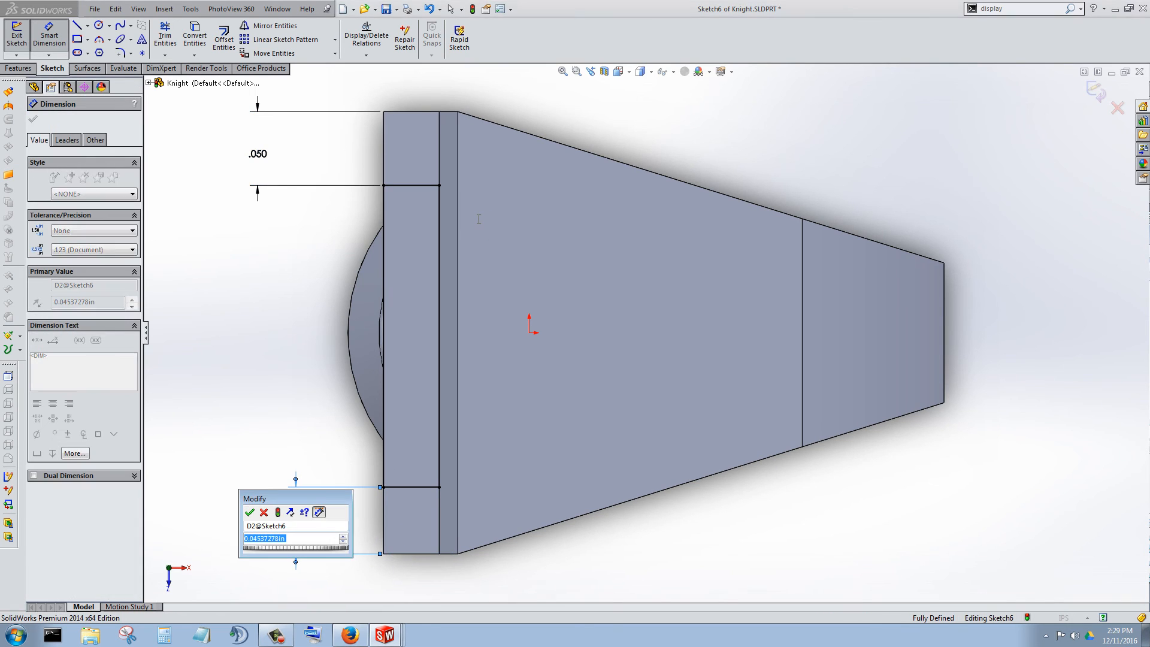
{"action": "type", "text": ".05"}
{"action": "key", "text": "Return"}
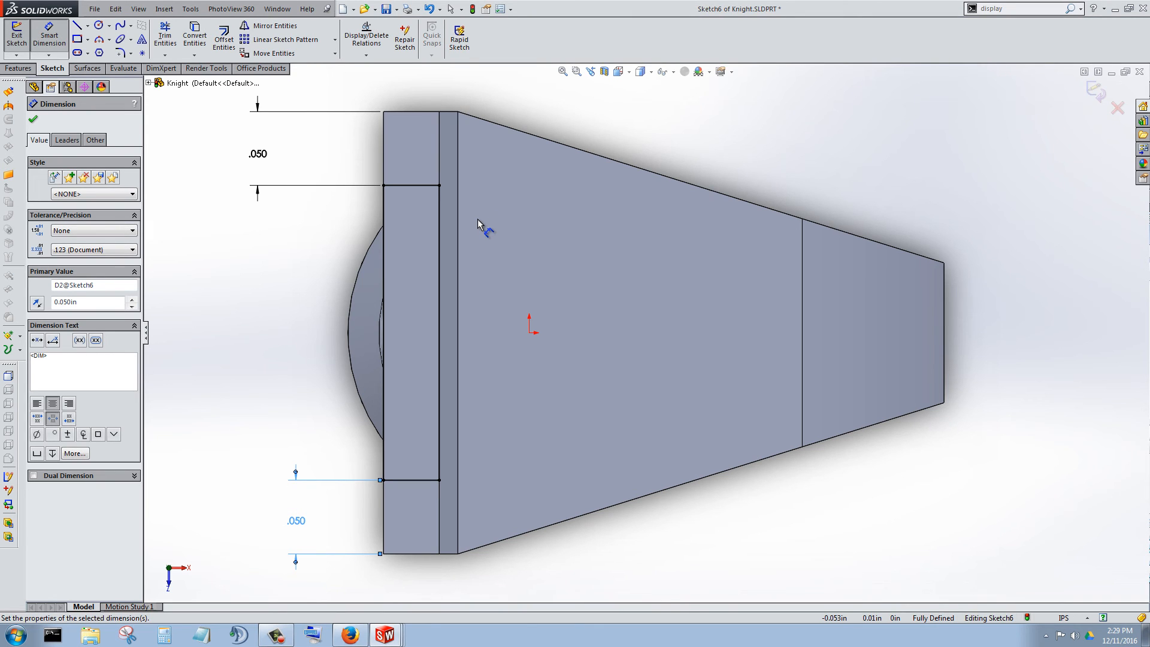
Delete the relation that ties the rectangle's long inner side to the strip's edge, at that side's corner point.
{"action": "middle_click_drag", "start_coordinate": [478, 219], "coordinate": [478, 219]}
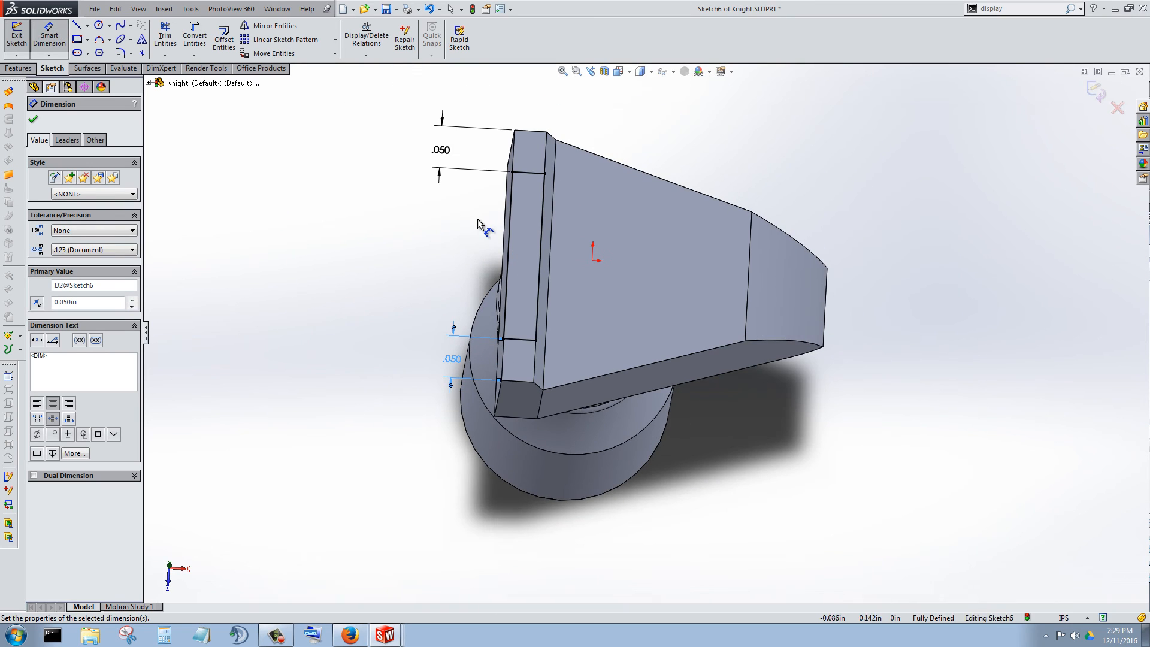
{"action": "key", "text": "Escape"}
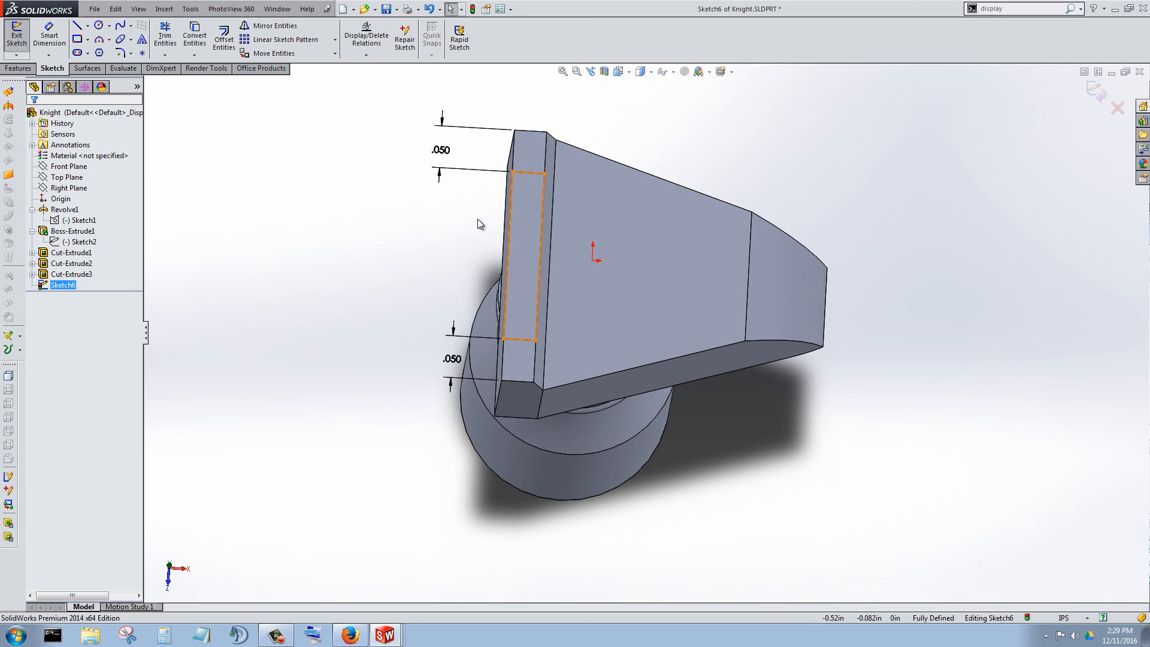
{"action": "right_click", "coordinate": [67, 284]}
{"action": "left_click", "coordinate": [91, 265]}
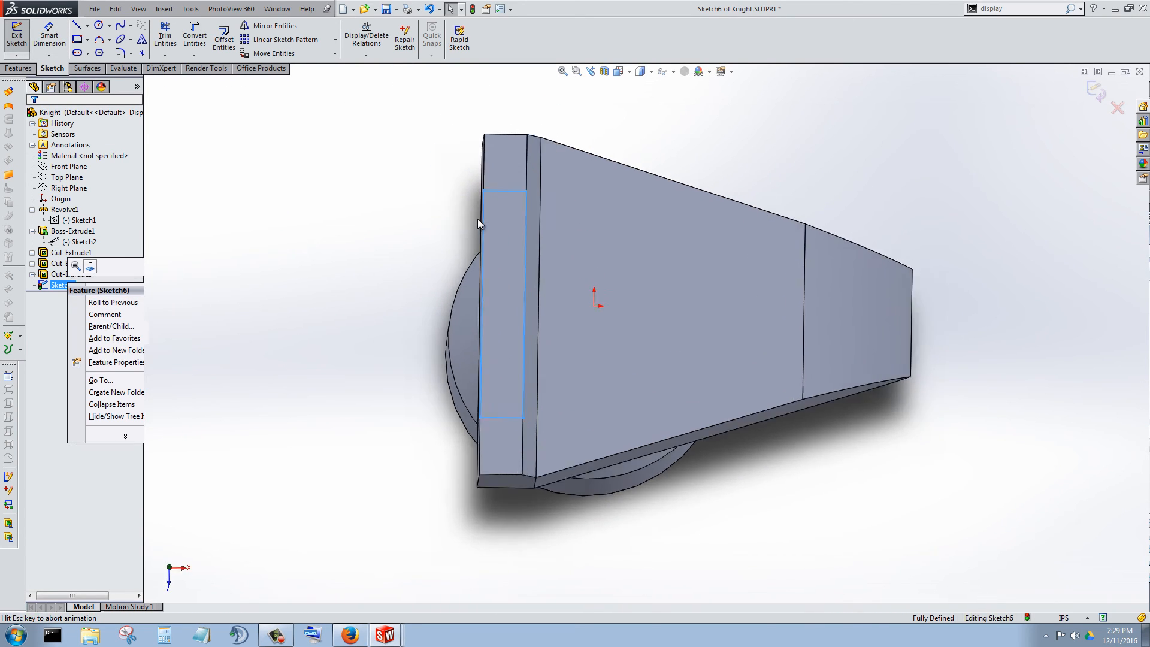
{"action": "left_click", "coordinate": [520, 281]}
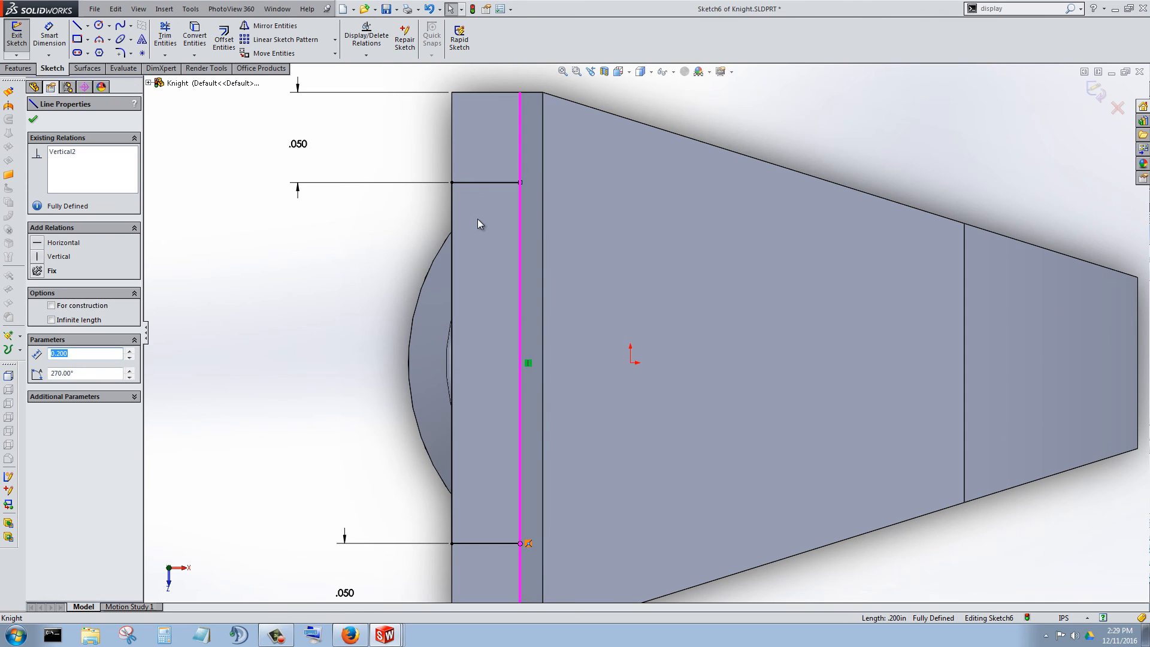
{"action": "left_click", "coordinate": [528, 543]}
{"action": "key", "text": "Delete"}
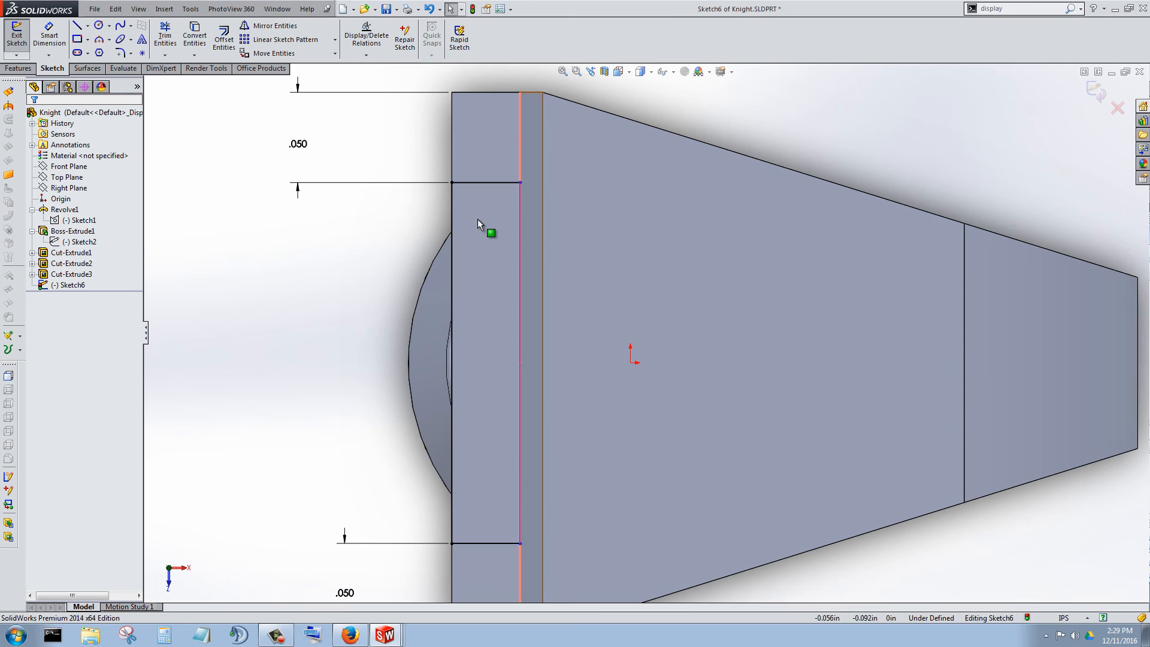
Pull the rectangle's long inner side past the strip and make it collinear with the edge where the strip meets the head's top face.
{"action": "mouse_move", "coordinate": [520, 359]}
{"action": "left_mouse_down"}
{"action": "mouse_move", "coordinate": [624, 359]}
{"action": "mouse_move", "coordinate": [577, 353]}
{"action": "left_mouse_up"}
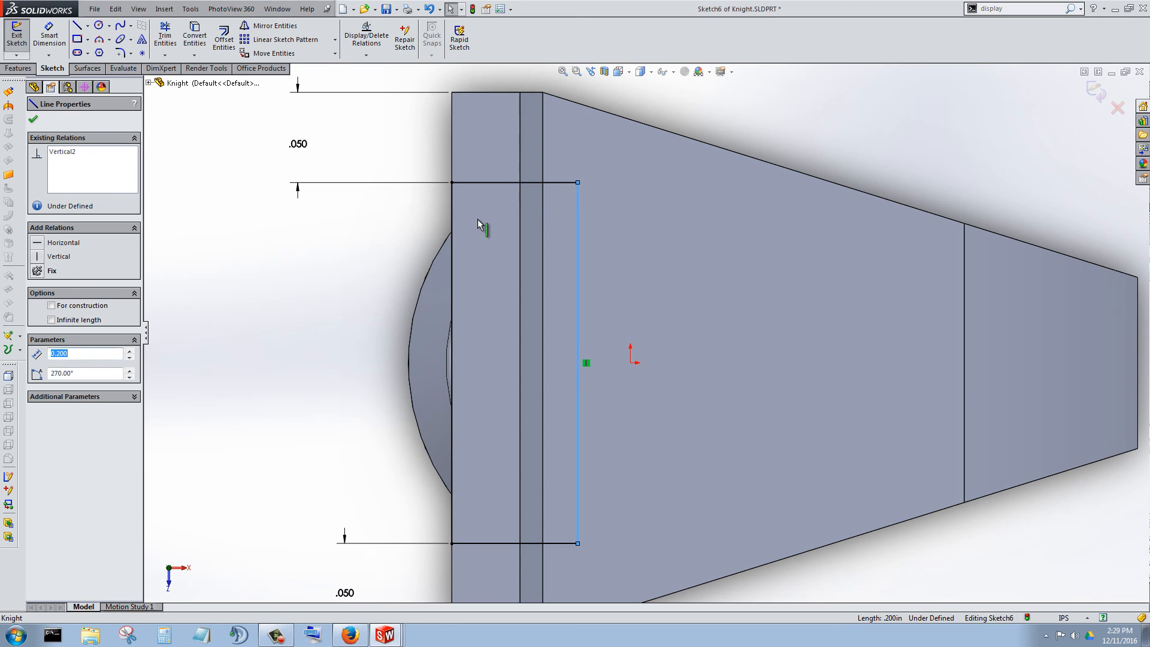
{"action": "mouse_move", "coordinate": [578, 360]}
{"action": "left_mouse_down"}
{"action": "mouse_move", "coordinate": [523, 359]}
{"action": "mouse_move", "coordinate": [569, 360]}
{"action": "left_mouse_up"}
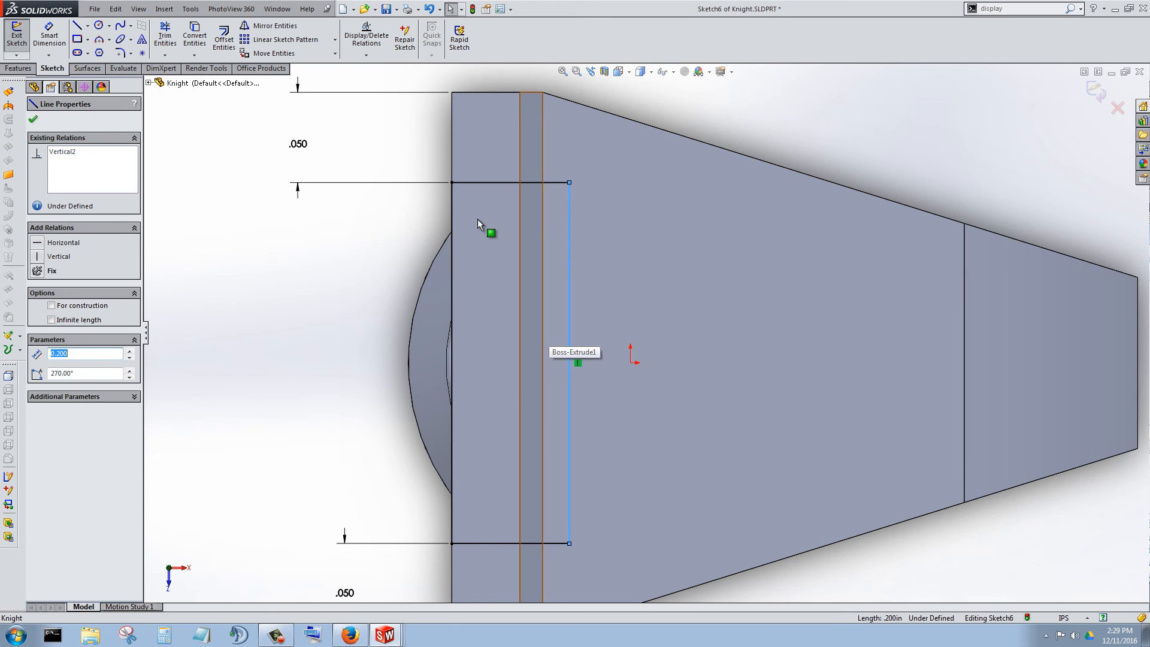
{"action": "left_click", "coordinate": [544, 336], "text": "ctrl"}
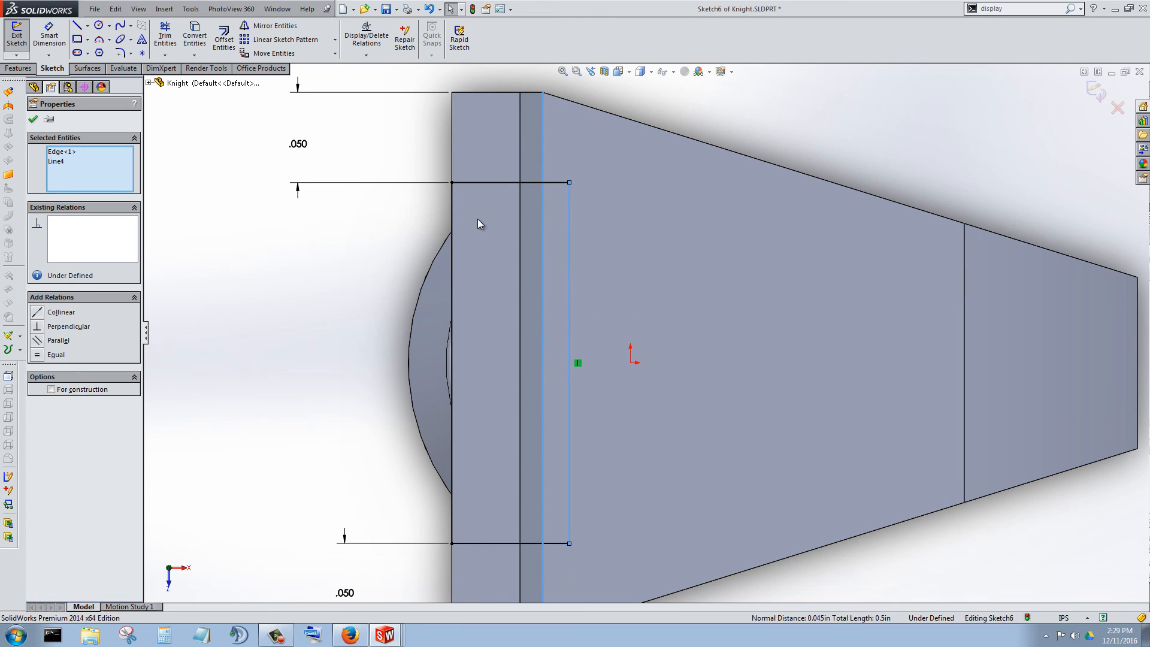
{"action": "key", "text": "l"}
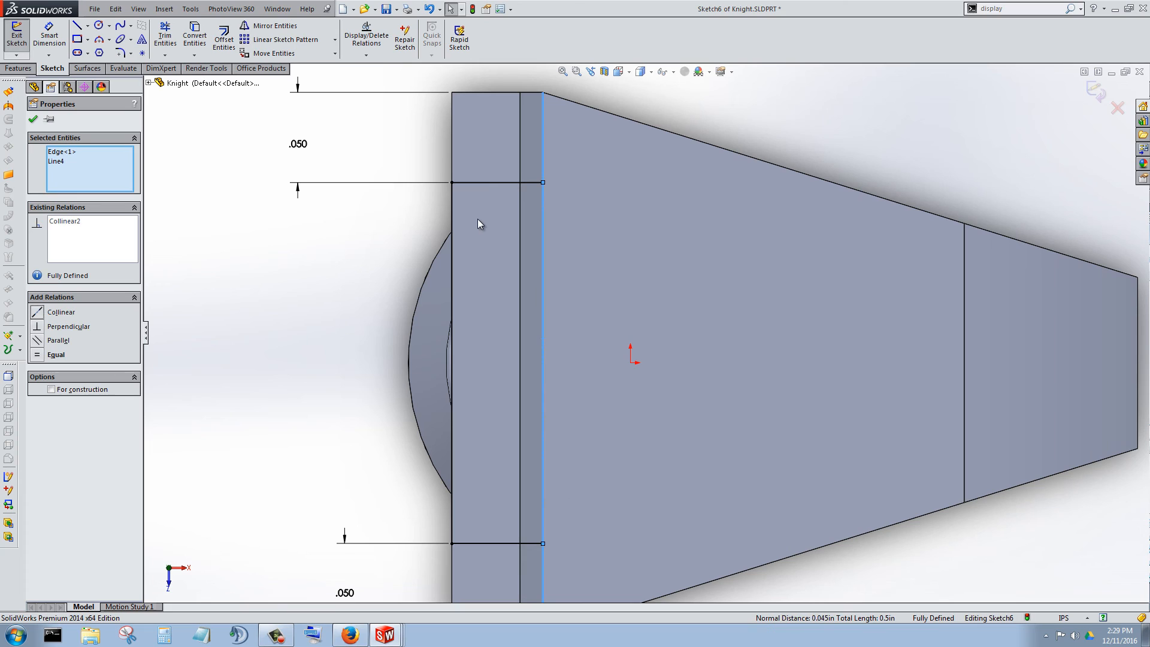
{"action": "key", "text": "Escape"}
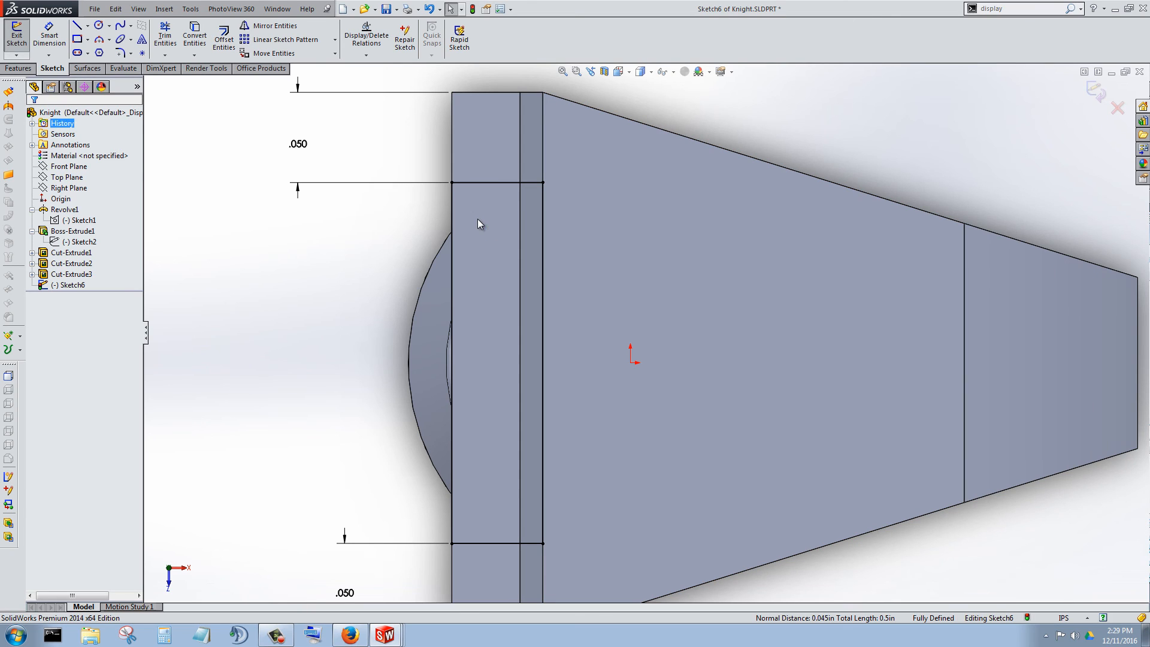
{"action": "key", "text": "d"}
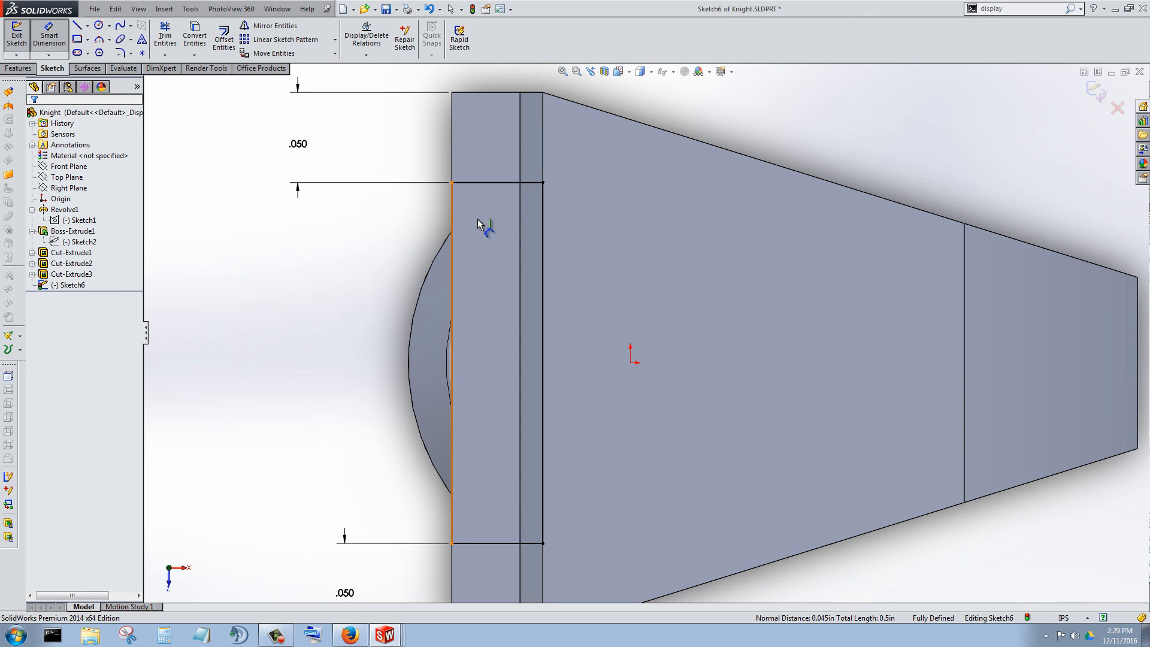
{"action": "left_click", "coordinate": [479, 225]}
{"action": "left_click", "coordinate": [479, 225]}
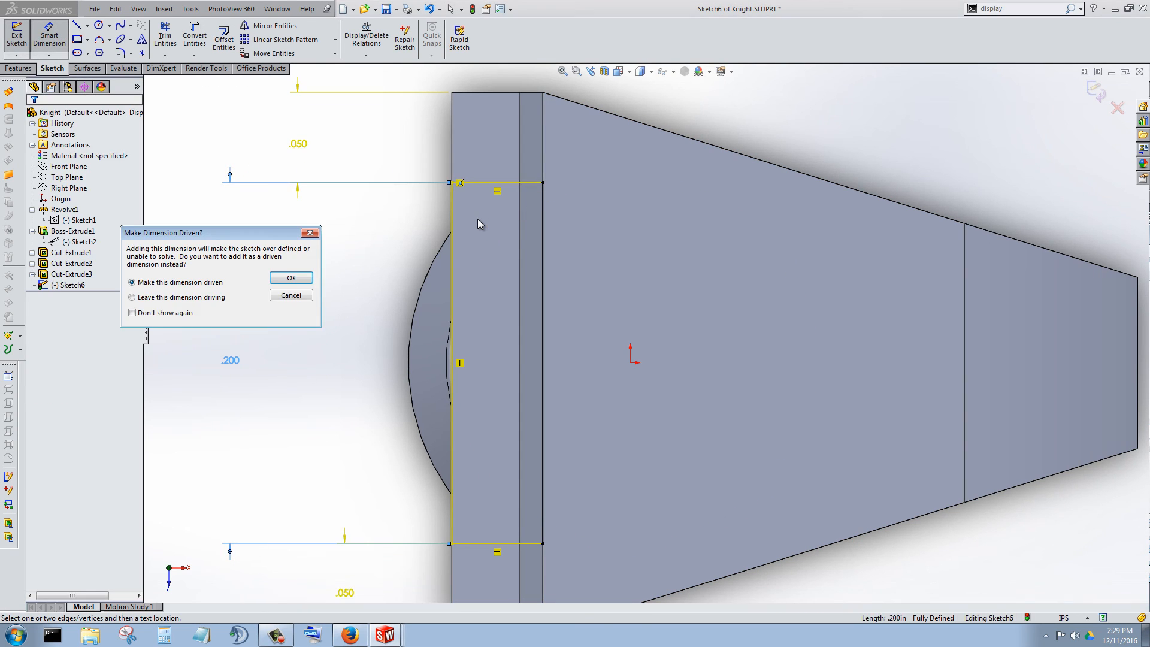
{"action": "key", "text": "Escape"}
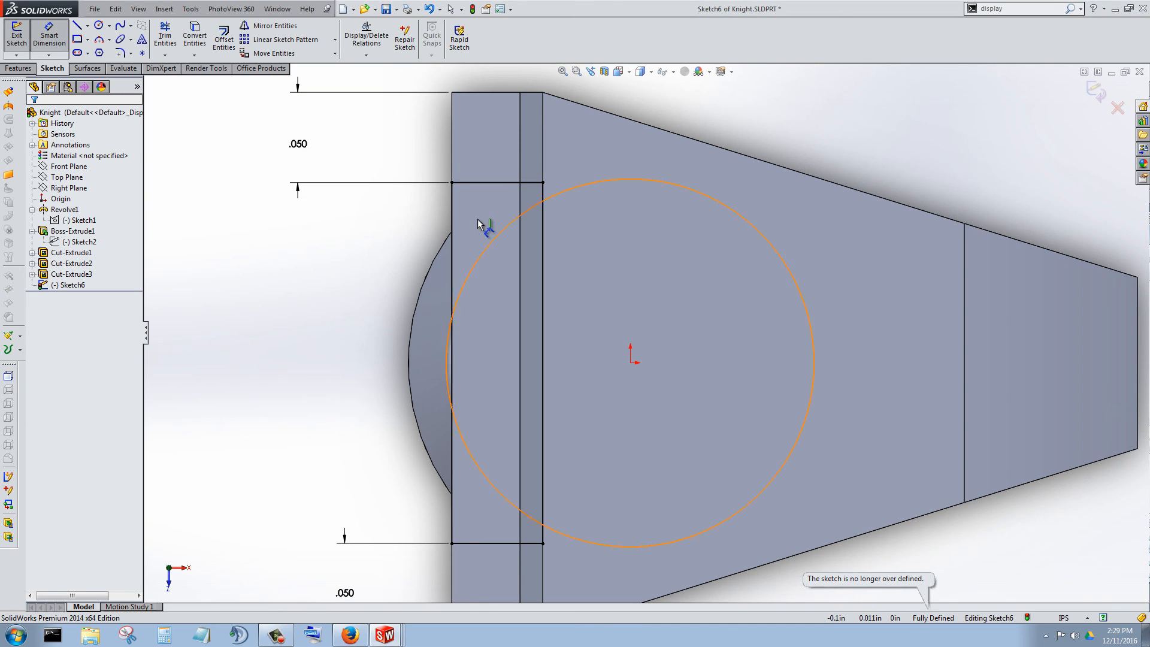
{"action": "key", "text": "f"}
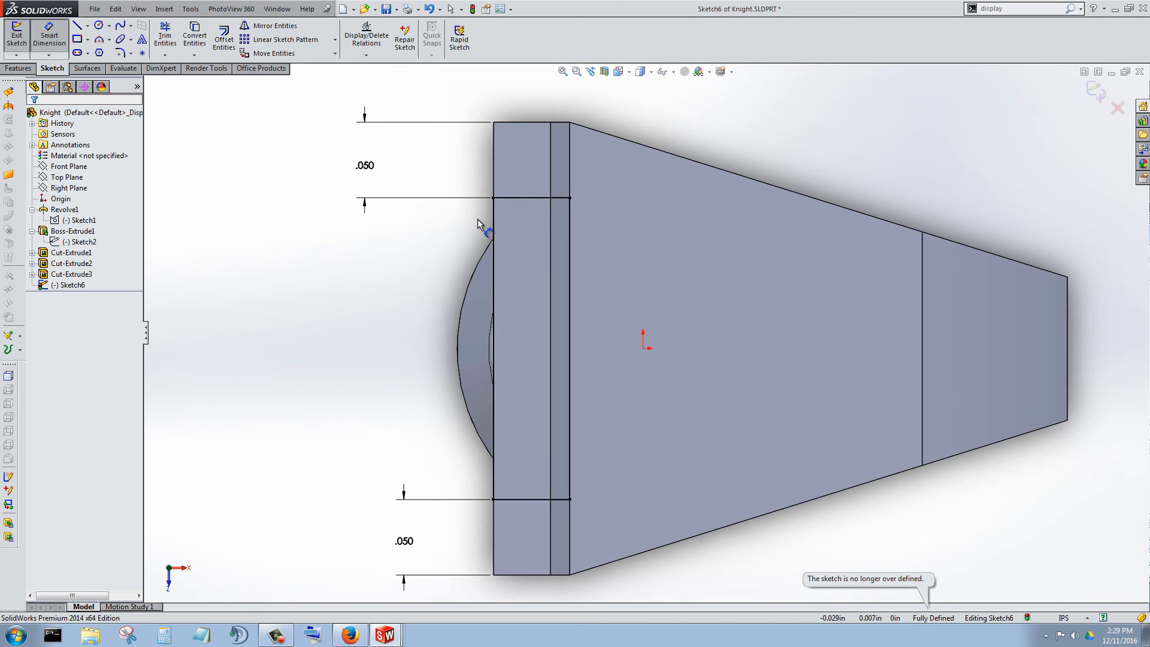
{"action": "left_click", "coordinate": [570, 328]}
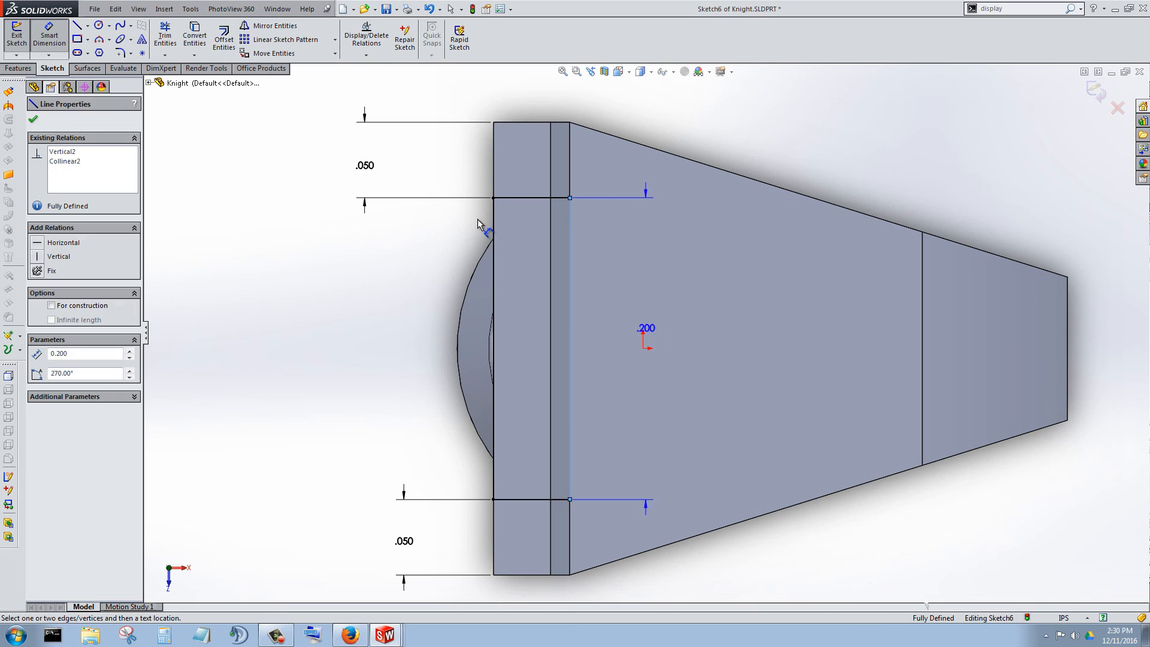
{"action": "left_click", "coordinate": [677, 337]}
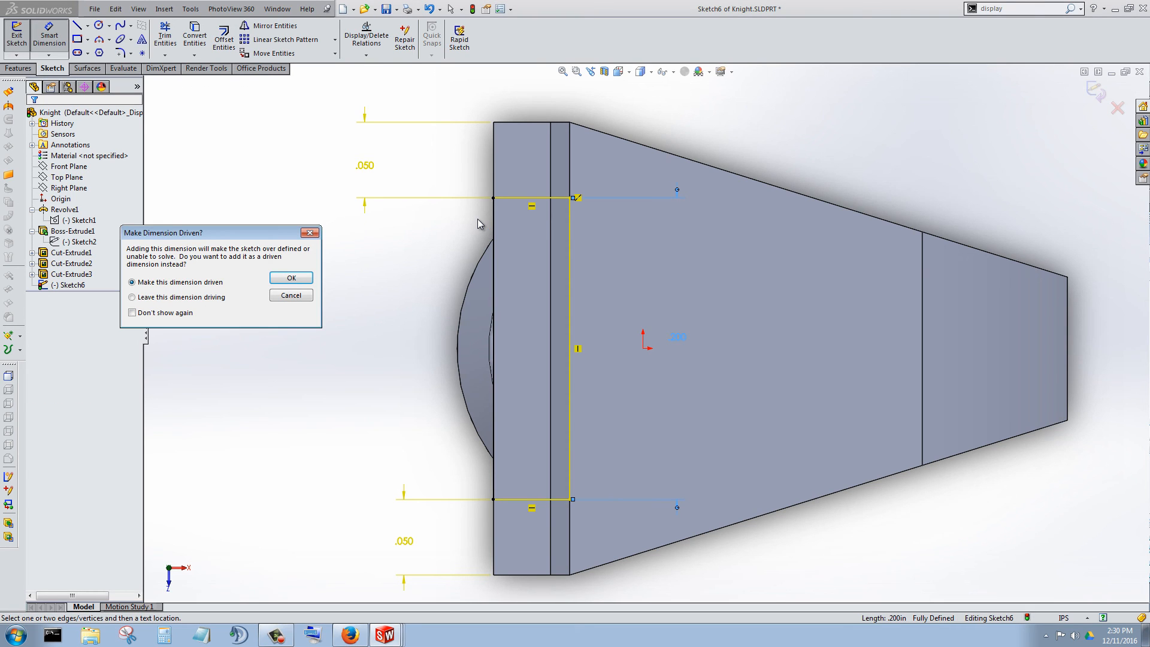
{"action": "key", "text": "Escape"}
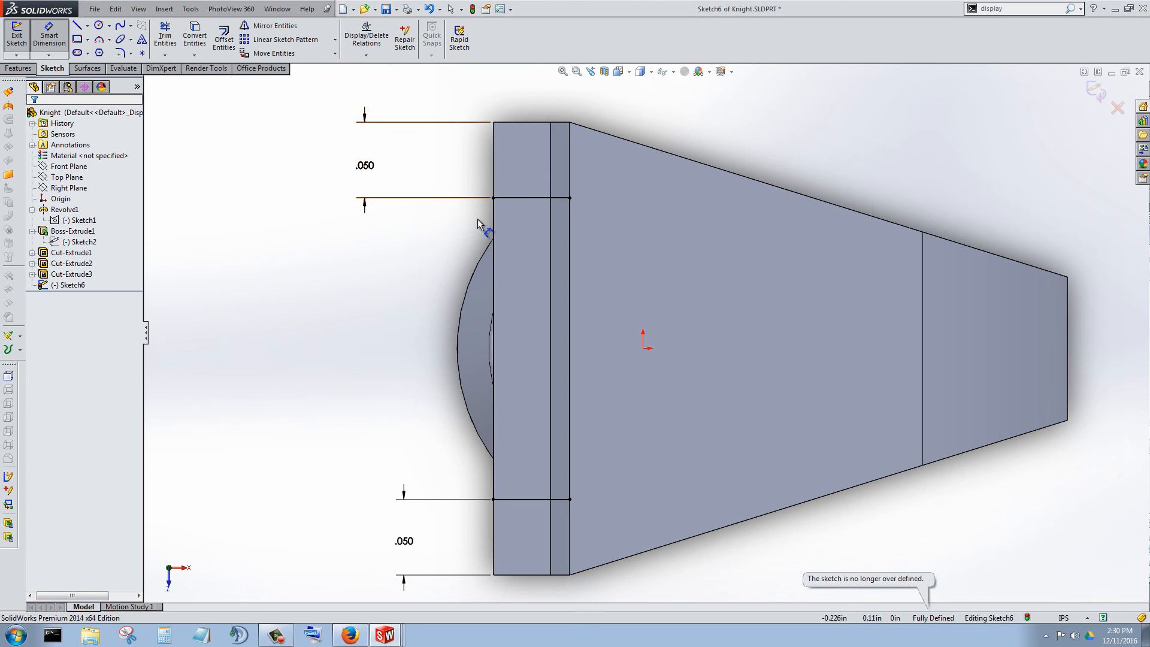
Sketch a slanted line from the rectangle's upper outer corner to its long inner side, angled 21° inward from the upper short side.
{"action": "key", "text": "l"}
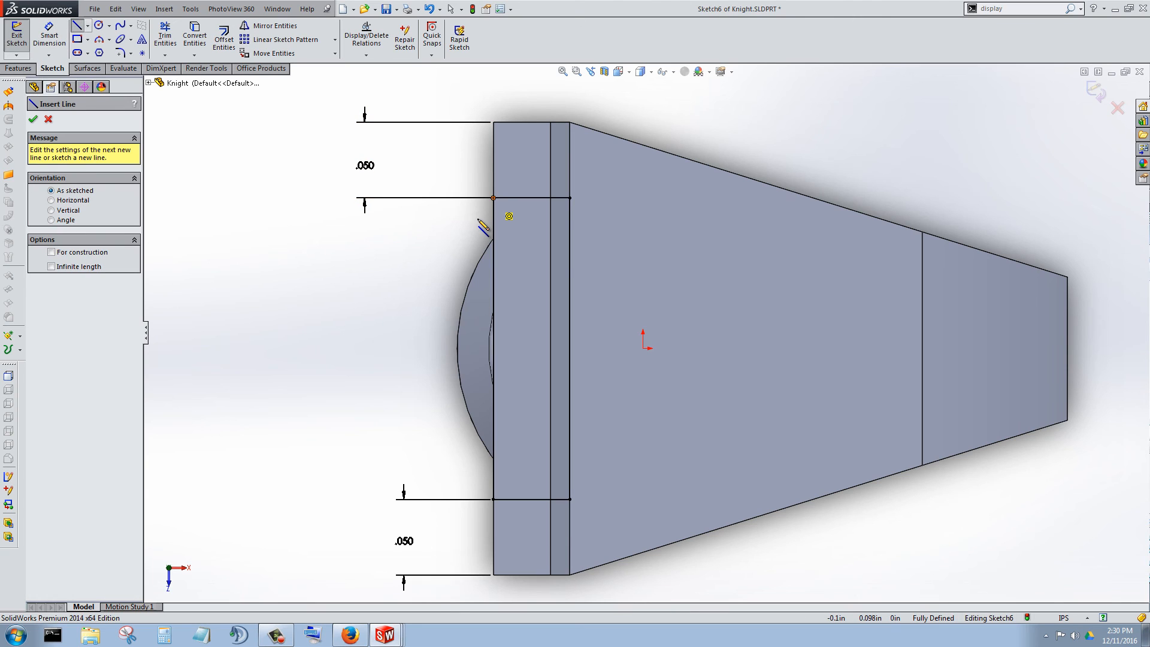
{"action": "left_click", "coordinate": [493, 197]}
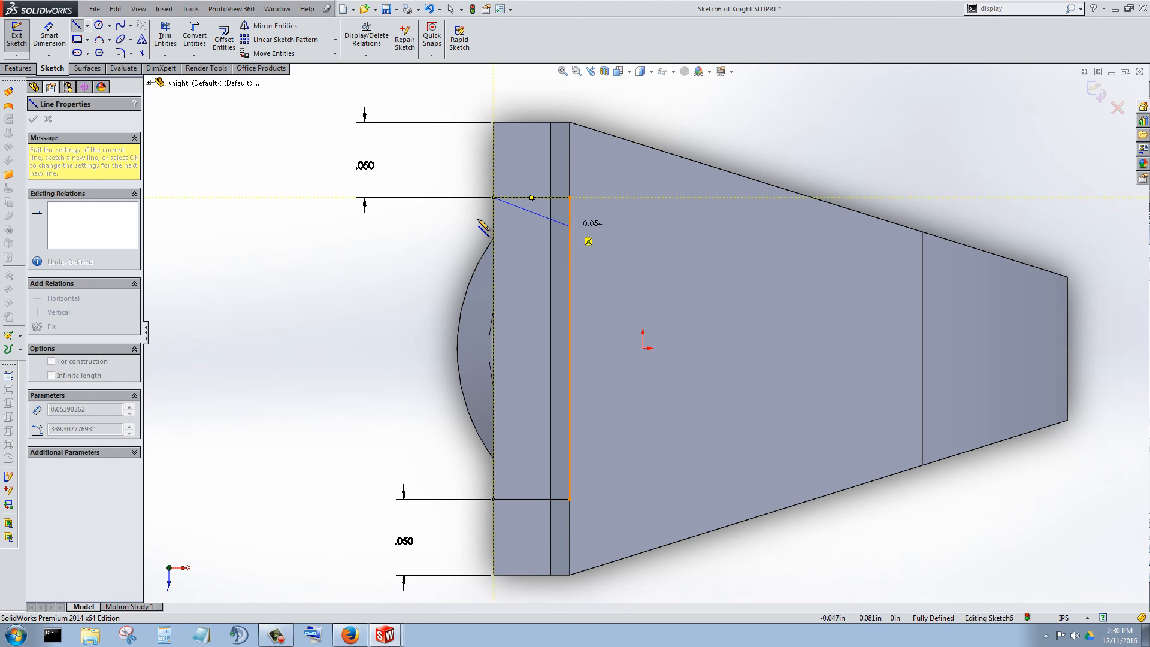
{"action": "left_click", "coordinate": [569, 226]}
{"action": "key", "text": "Escape"}
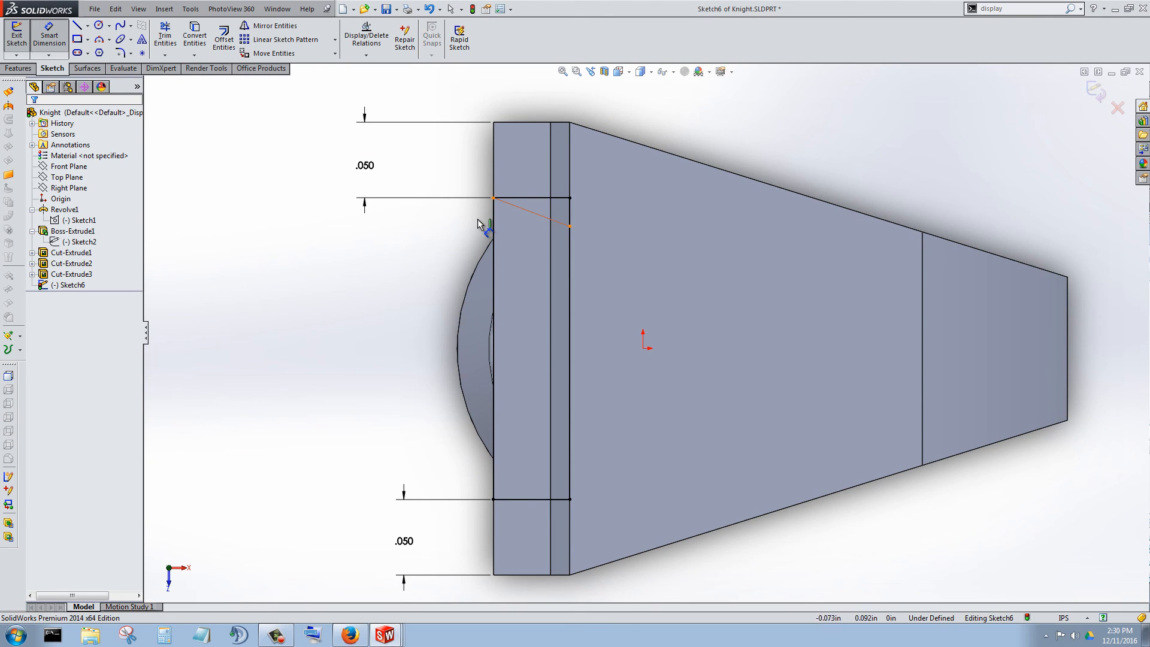
{"action": "left_click", "coordinate": [537, 214]}
{"action": "left_click", "coordinate": [531, 198]}
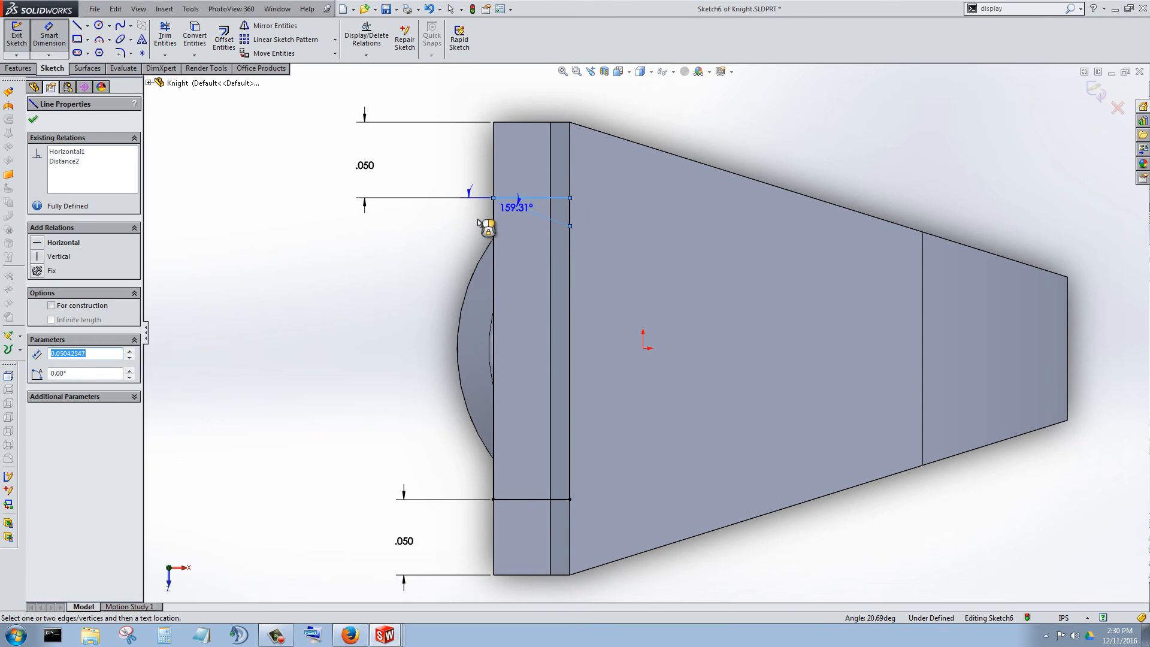
{"action": "left_click", "coordinate": [478, 222]}
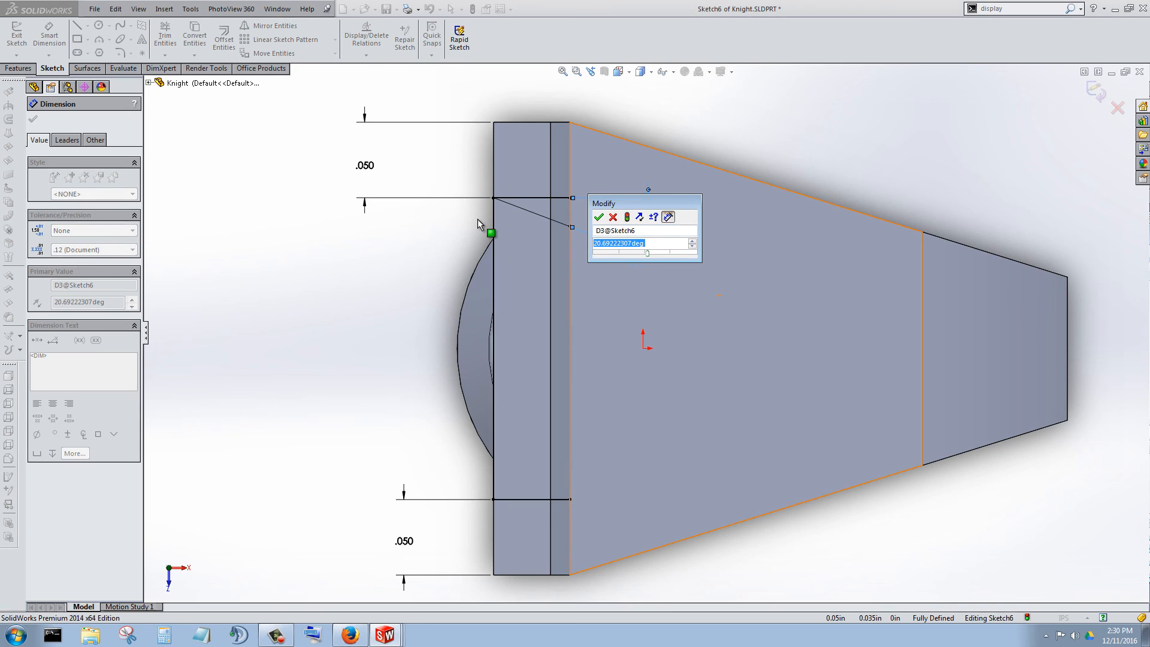
{"action": "type", "text": "21"}
{"action": "key", "text": "Return"}
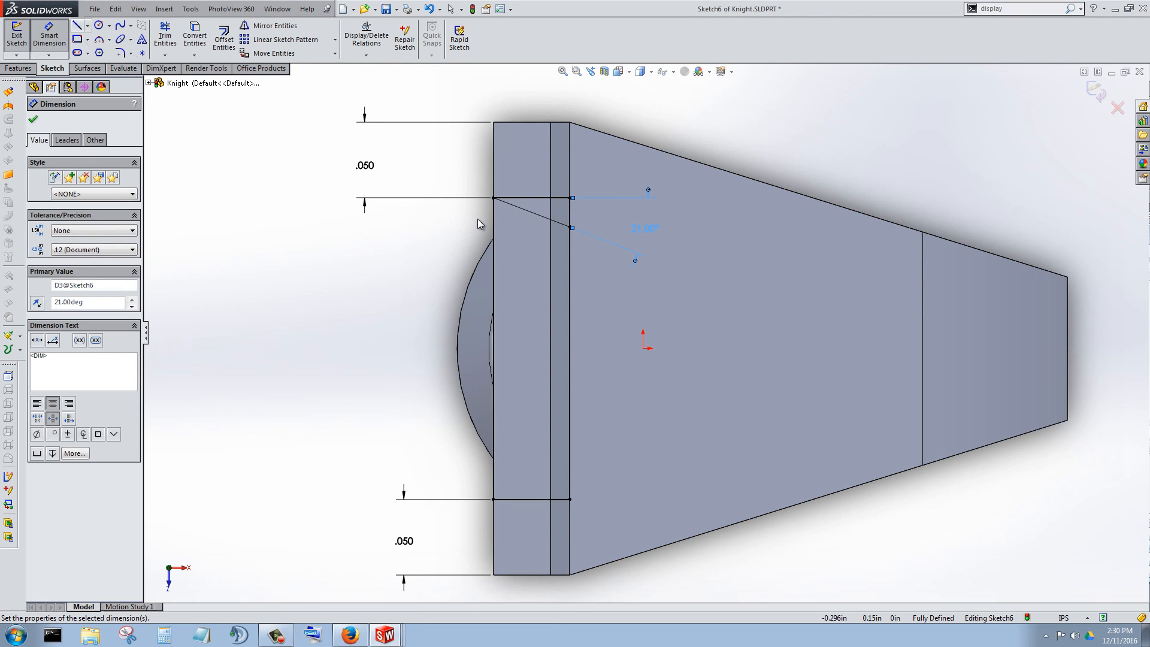
Sketch the matching slanted line from the rectangle's lower outer corner to the inner side, angled 21° inward from the lower short side.
{"action": "key", "text": "l"}
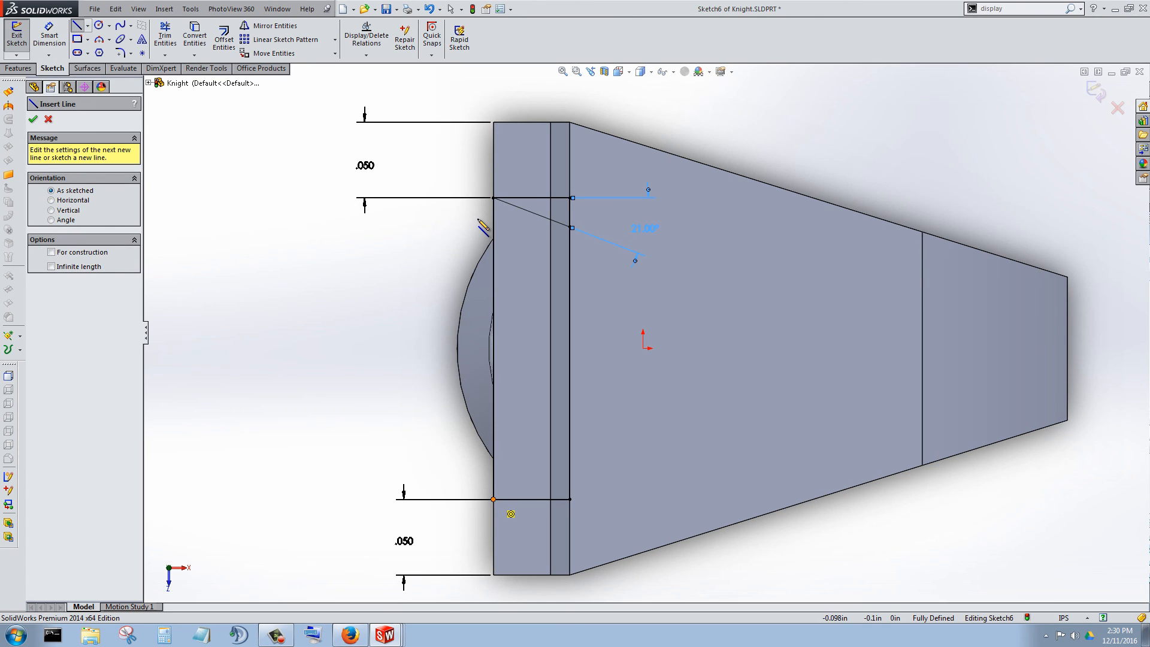
{"action": "left_click", "coordinate": [493, 499]}
{"action": "left_click", "coordinate": [570, 475]}
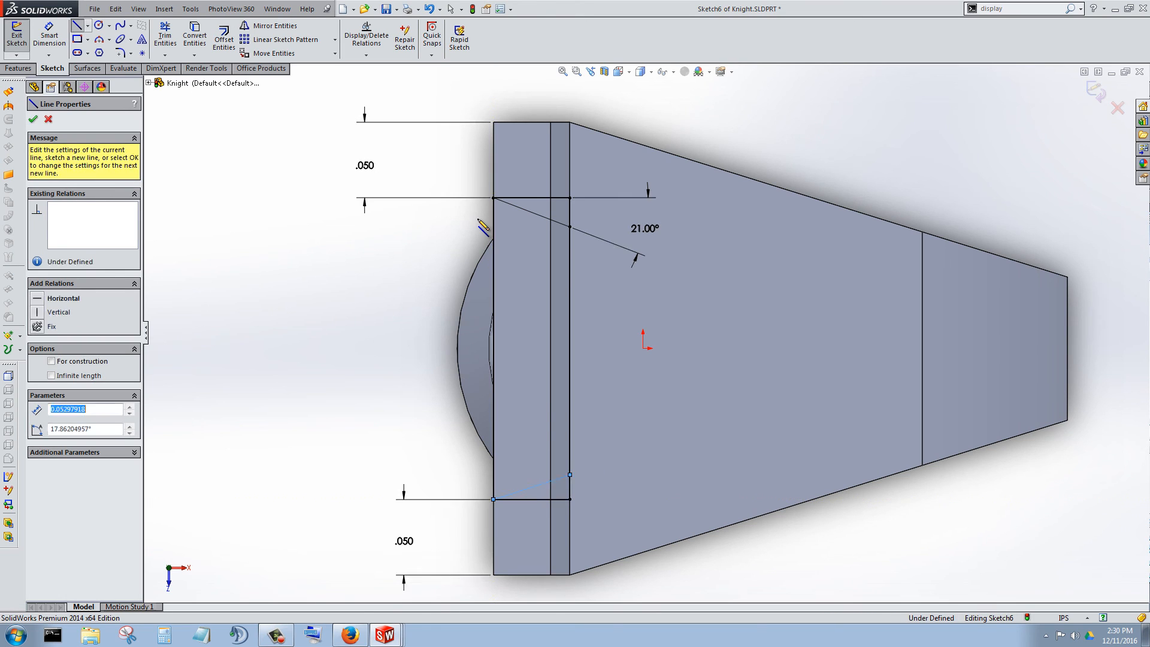
{"action": "key", "text": "Escape"}
{"action": "key", "text": "d"}
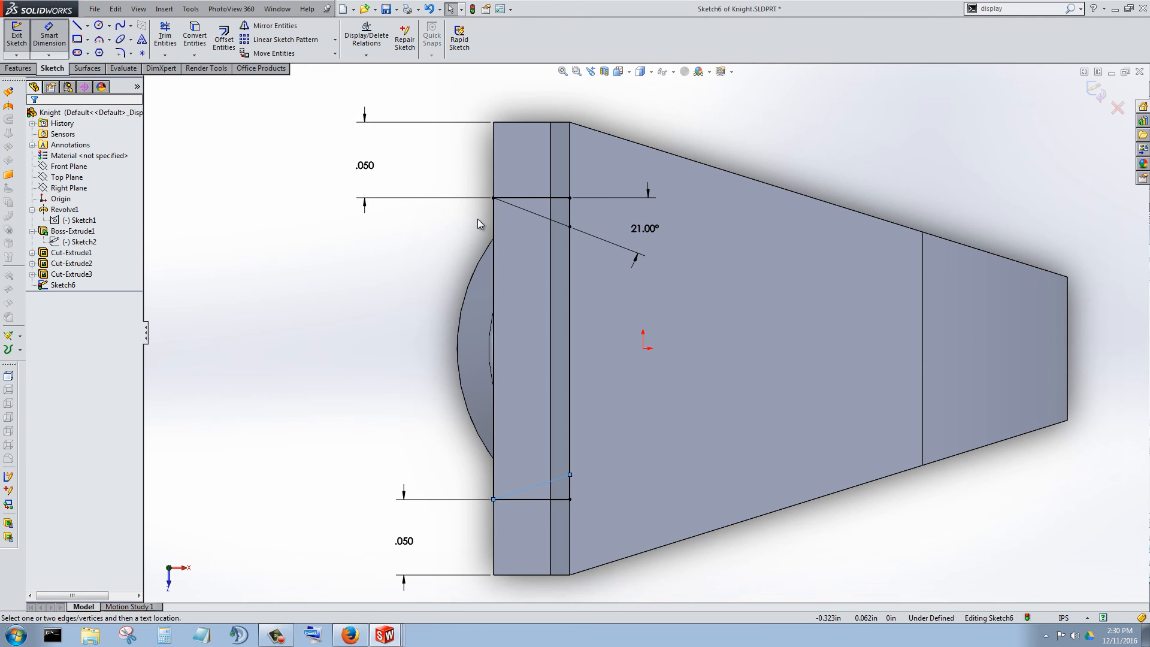
{"action": "left_click", "coordinate": [532, 487]}
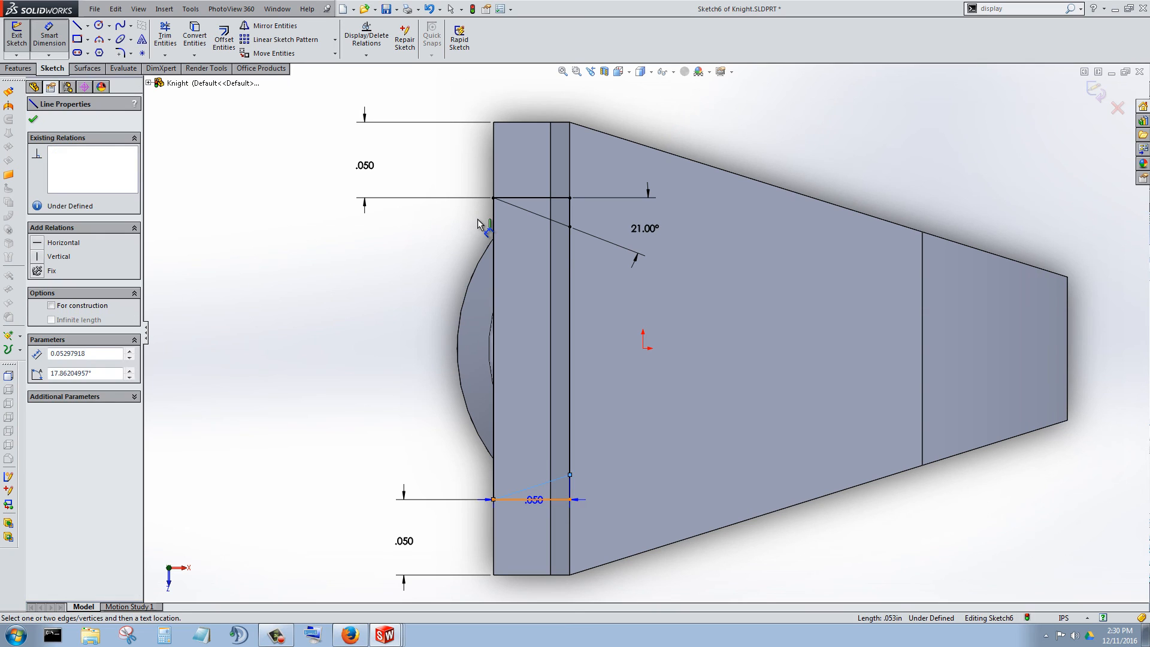
{"action": "left_click", "coordinate": [534, 499]}
{"action": "left_click", "coordinate": [635, 479]}
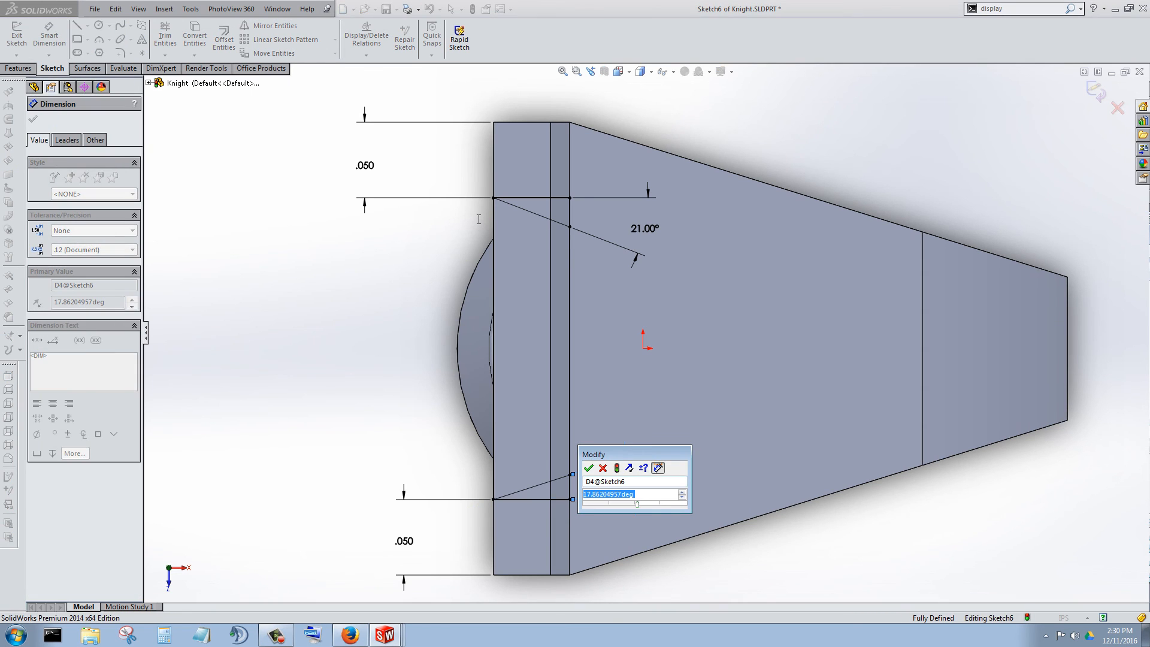
{"action": "type", "text": "21"}
{"action": "key", "text": "Return"}
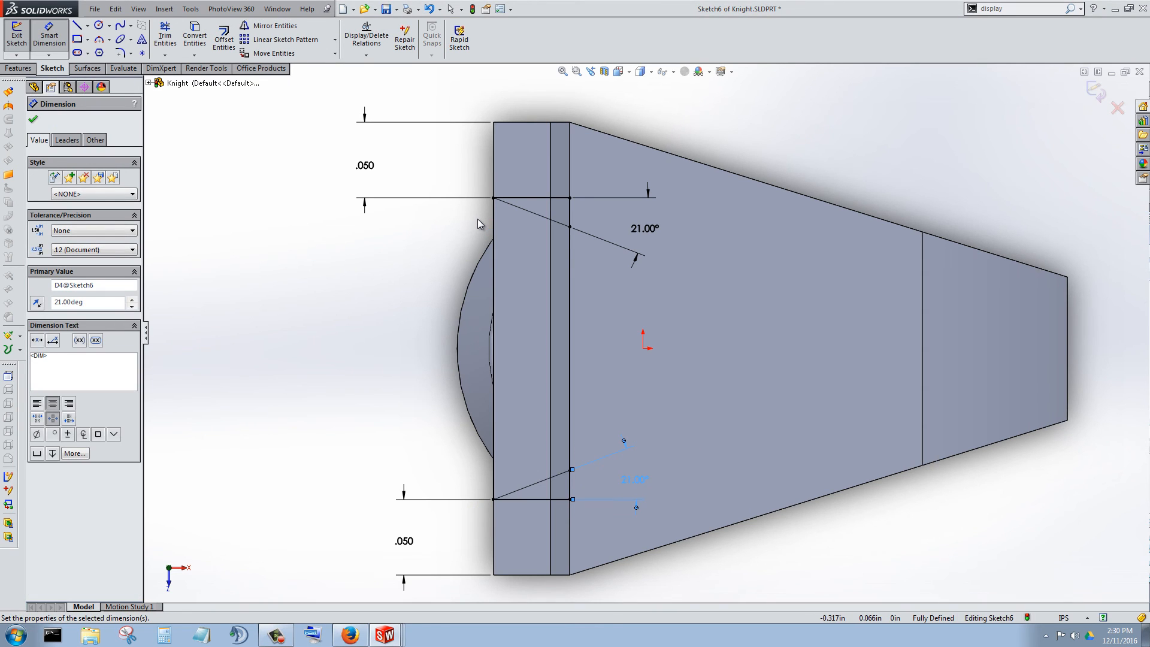
{"action": "key", "text": "Escape"}
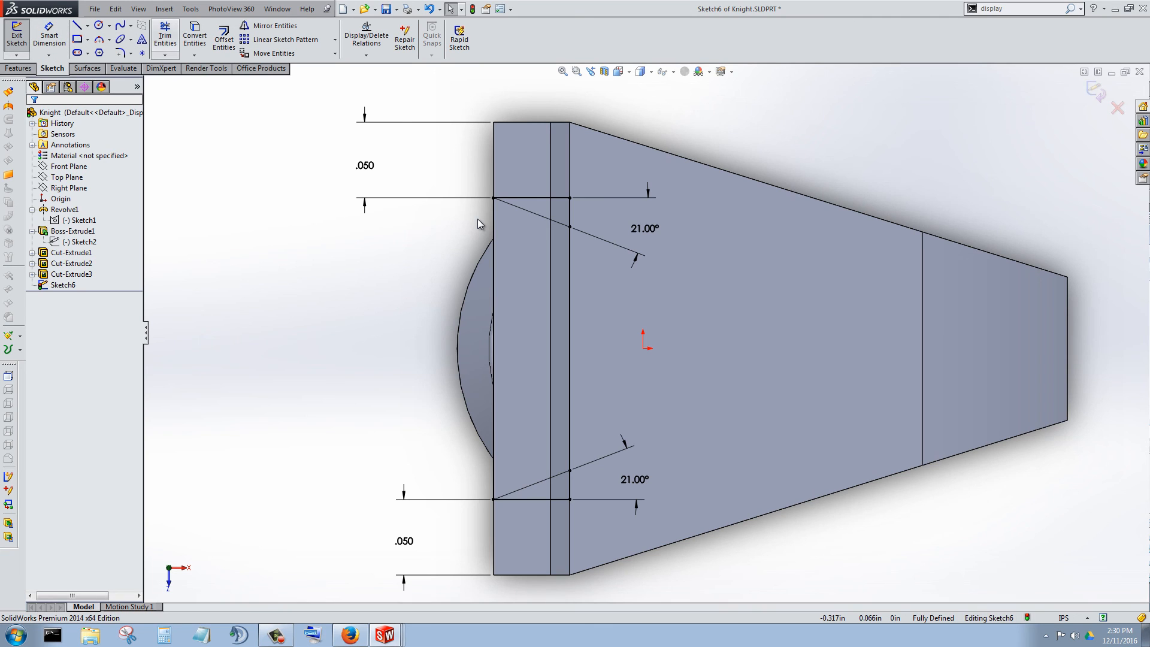
Trim away both short sides of the rectangle and the leftover inner-side stubs, leaving a closed trapezoid between the slanted lines.
{"action": "left_click", "coordinate": [164, 36]}
{"action": "scroll", "coordinate": [629, 215], "scroll_direction": "down", "scroll_amount": 4}
{"action": "left_click_drag", "start_coordinate": [509, 167], "coordinate": [563, 254]}
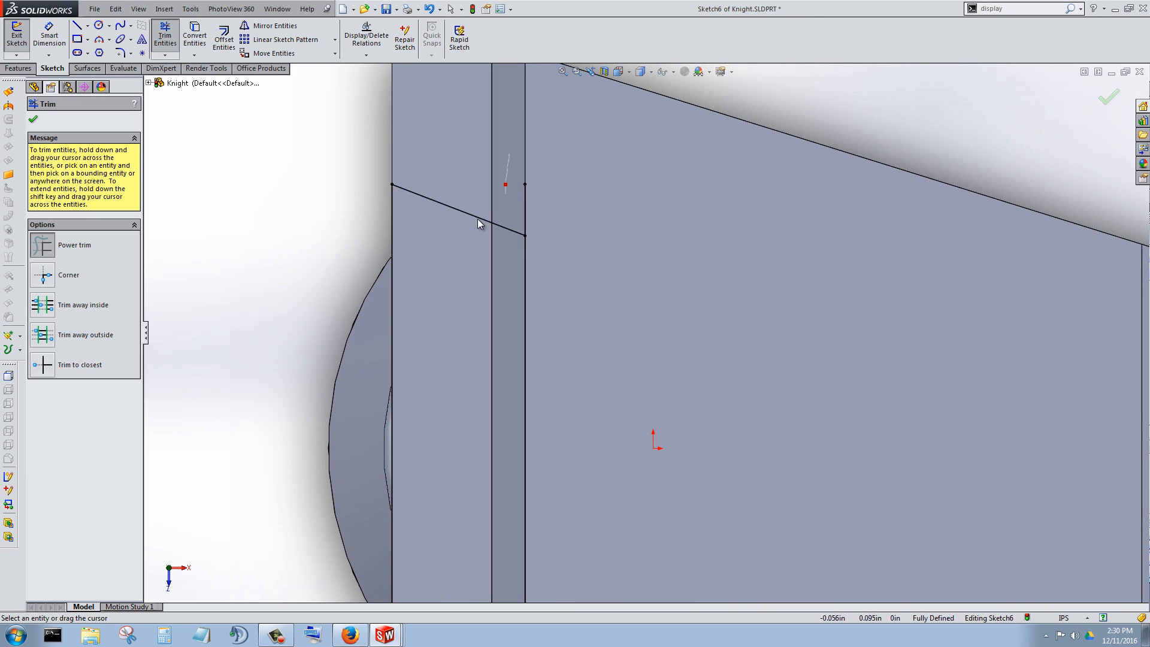
{"action": "scroll", "coordinate": [477, 218], "scroll_direction": "up", "scroll_amount": 3}
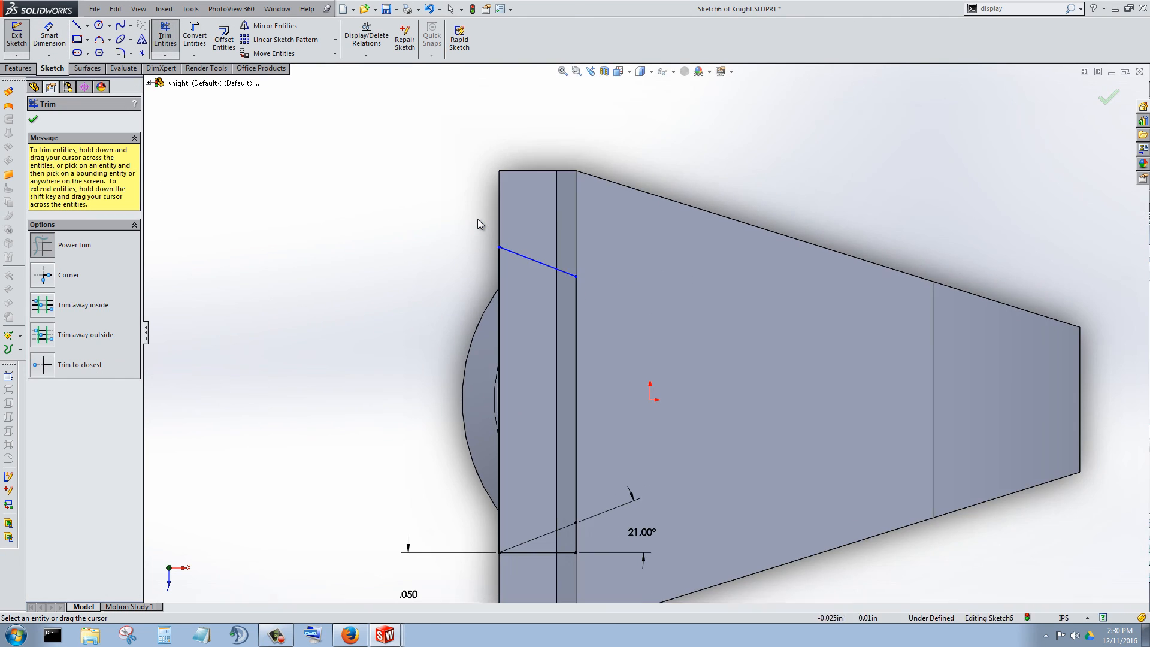
{"action": "scroll", "coordinate": [477, 218], "scroll_direction": "down", "scroll_amount": 5}
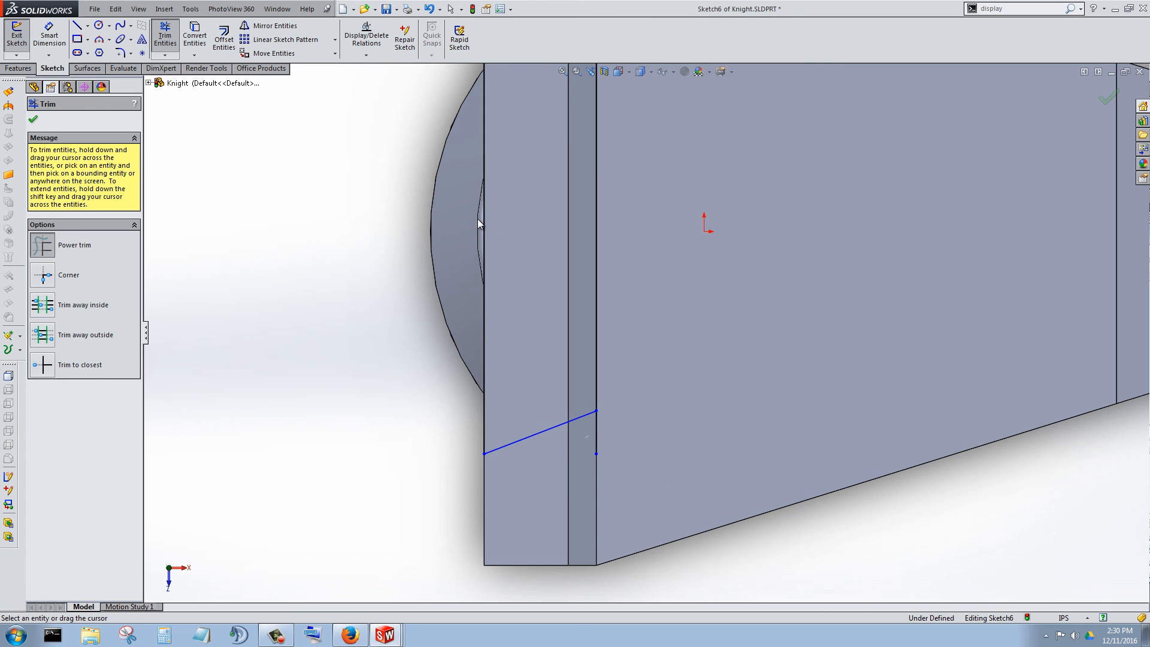
{"action": "scroll", "coordinate": [478, 221], "scroll_direction": "up", "scroll_amount": 3}
{"action": "scroll", "coordinate": [477, 221], "scroll_direction": "down", "scroll_amount": 2}
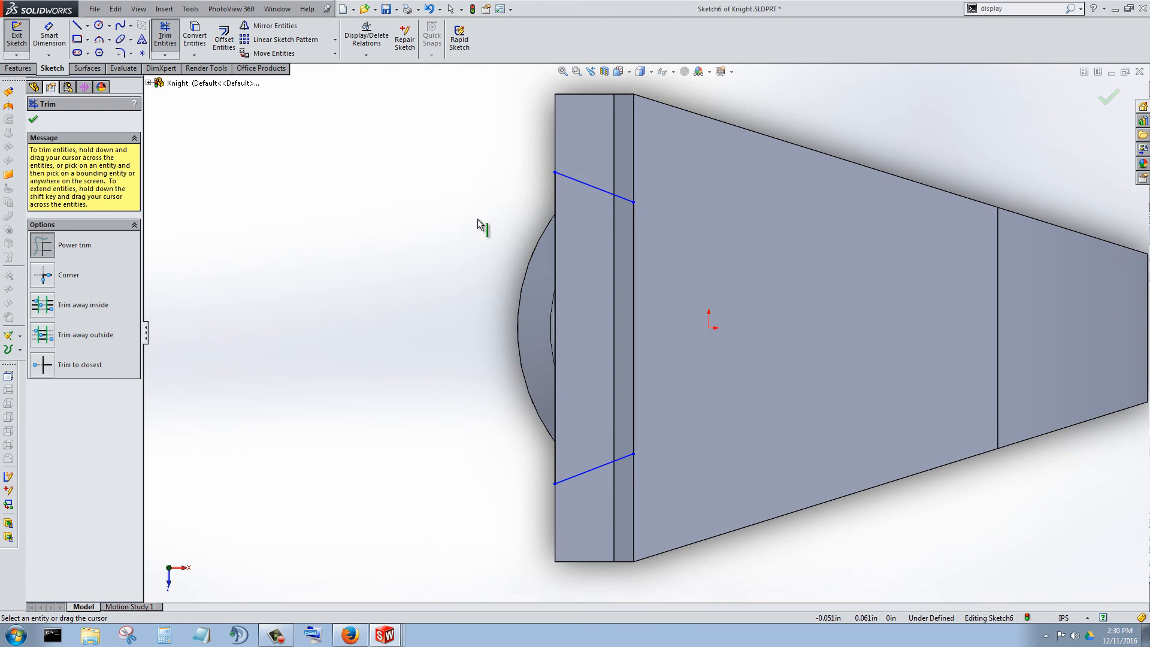
{"action": "scroll", "coordinate": [477, 219], "scroll_direction": "up", "scroll_amount": 3}
{"action": "scroll", "coordinate": [477, 220], "scroll_direction": "down", "scroll_amount": 4}
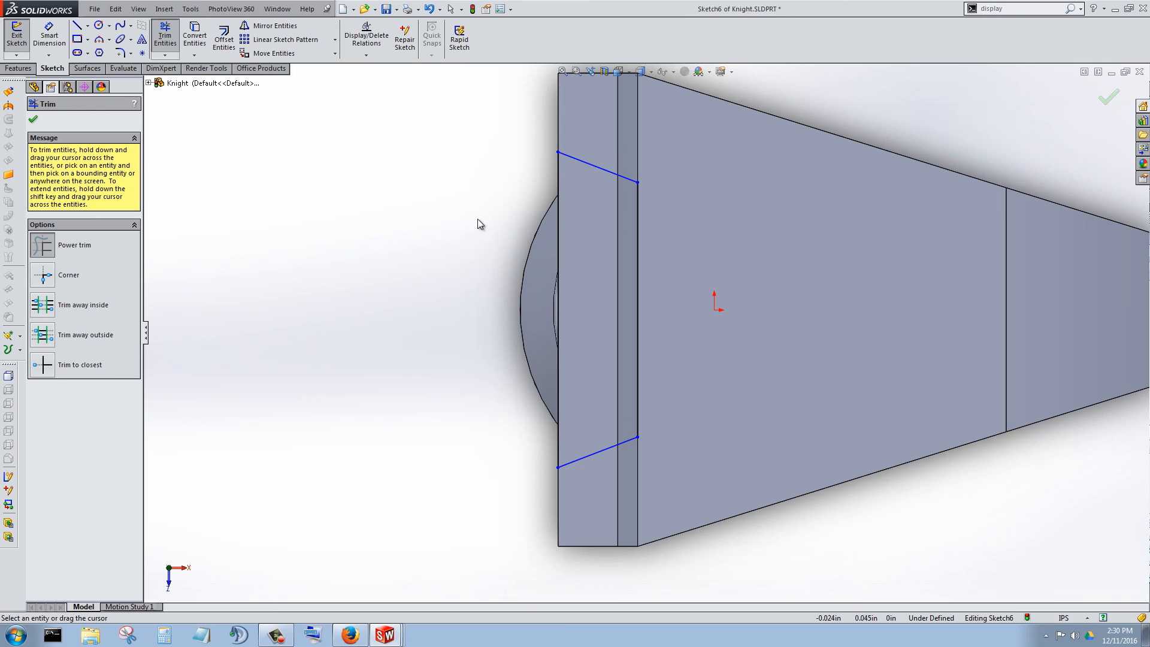
{"action": "scroll", "coordinate": [477, 220], "scroll_direction": "up", "scroll_amount": 3}
{"action": "scroll", "coordinate": [478, 220], "scroll_direction": "down", "scroll_amount": 4}
{"action": "key", "text": "Escape"}
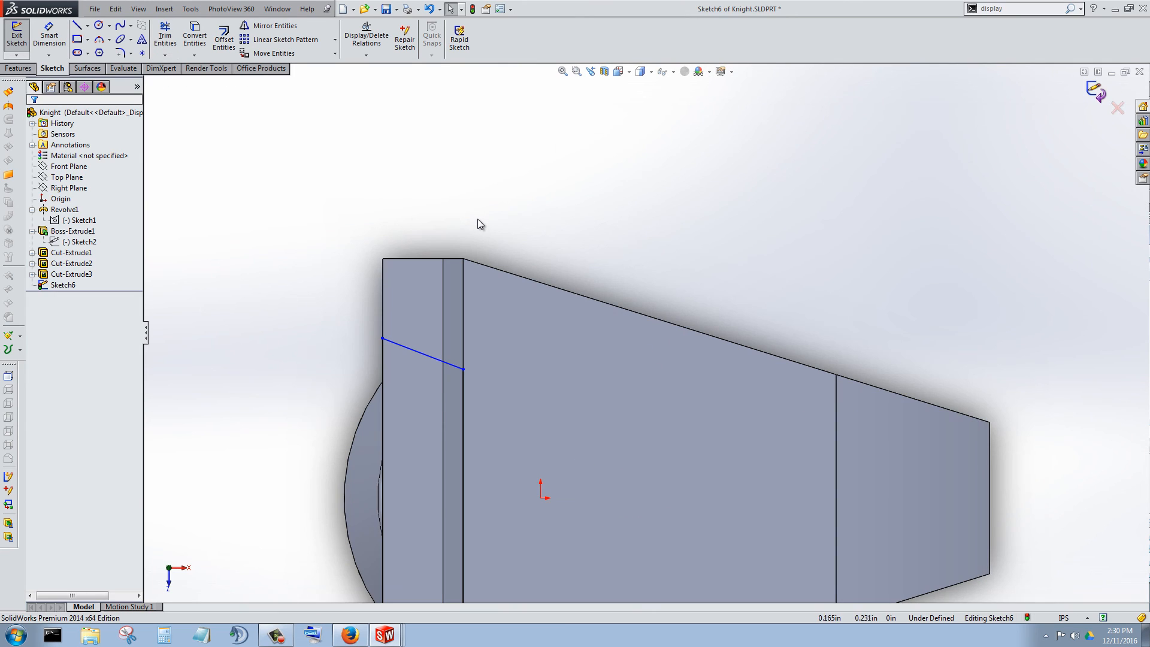
Set up an extruded cut from the trapezoid sketch, ending Up To Surface at the head's sloped top face.
{"action": "left_click", "coordinate": [18, 68]}
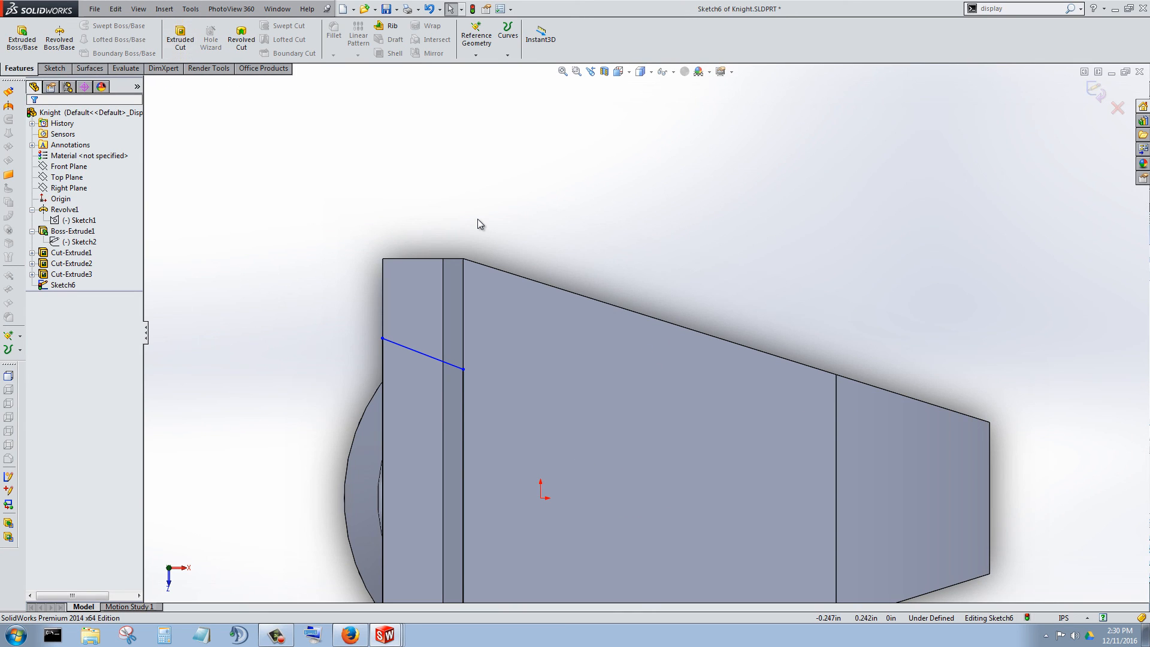
{"action": "left_click", "coordinate": [180, 39]}
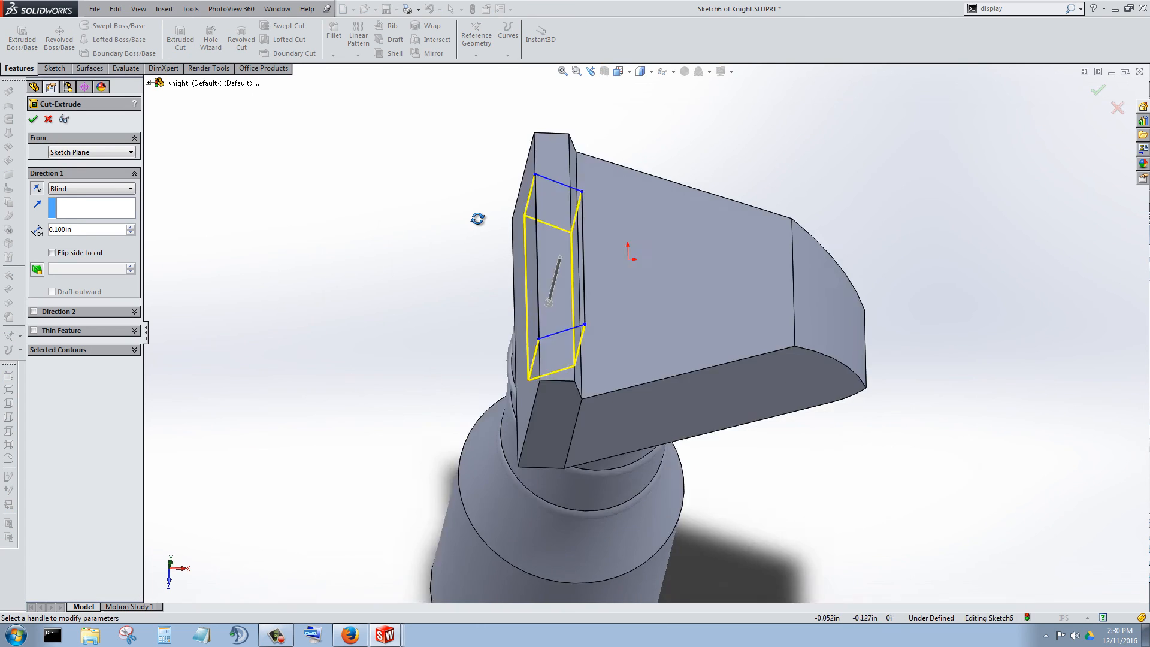
{"action": "scroll", "coordinate": [477, 219], "scroll_direction": "down", "scroll_amount": 4}
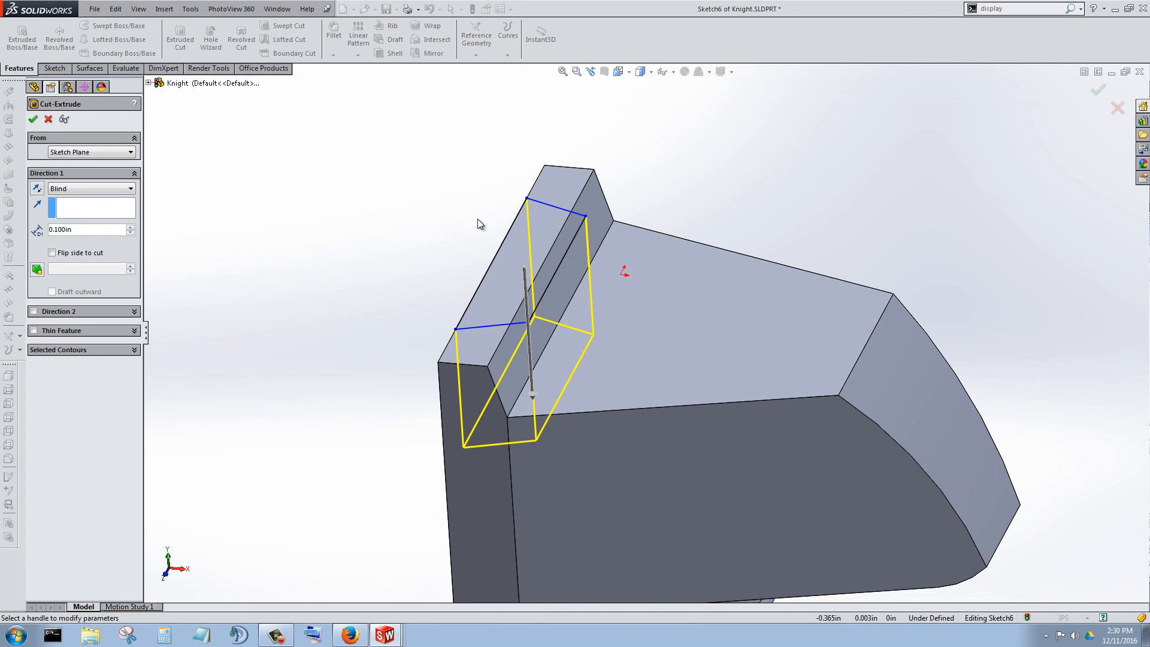
{"action": "left_click", "coordinate": [92, 189]}
{"action": "left_click", "coordinate": [92, 238]}
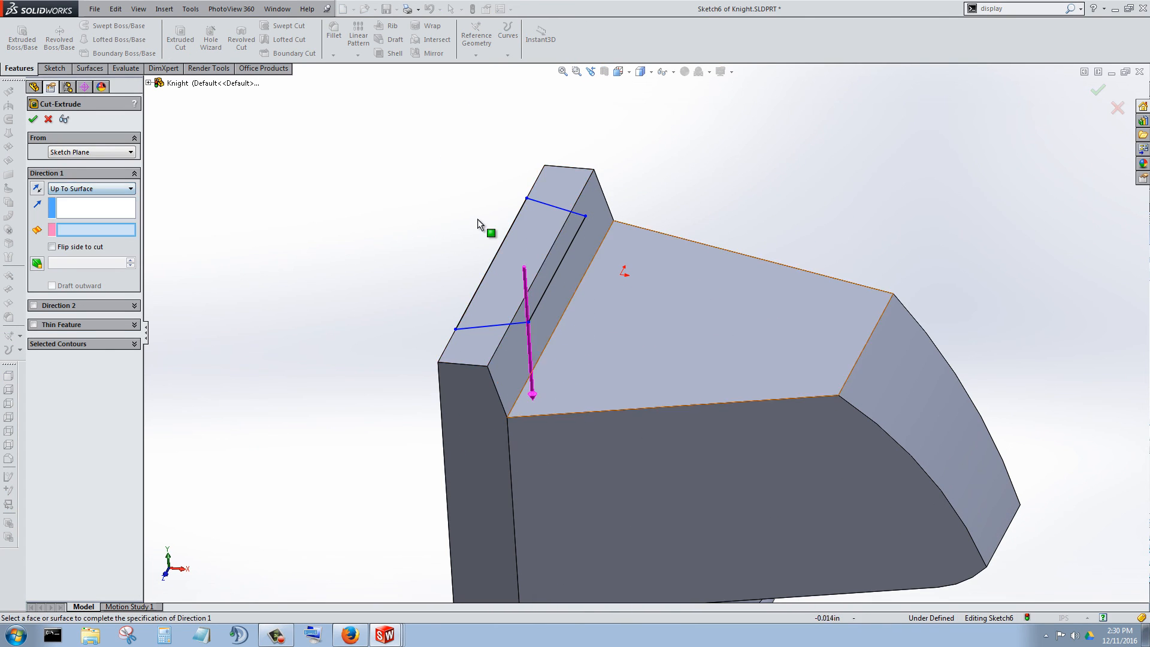
{"action": "left_click", "coordinate": [609, 335]}
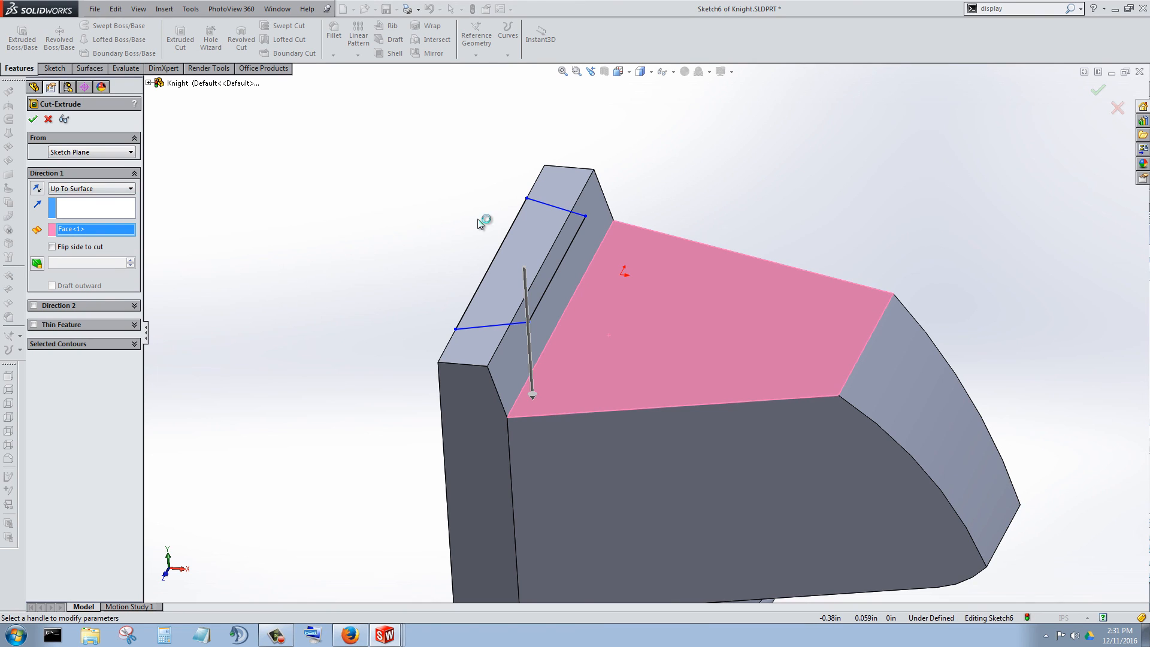
Include both regions of the trapezoid as the cut's selected contours and complete the notch between the ears.
{"action": "left_click", "coordinate": [34, 119]}
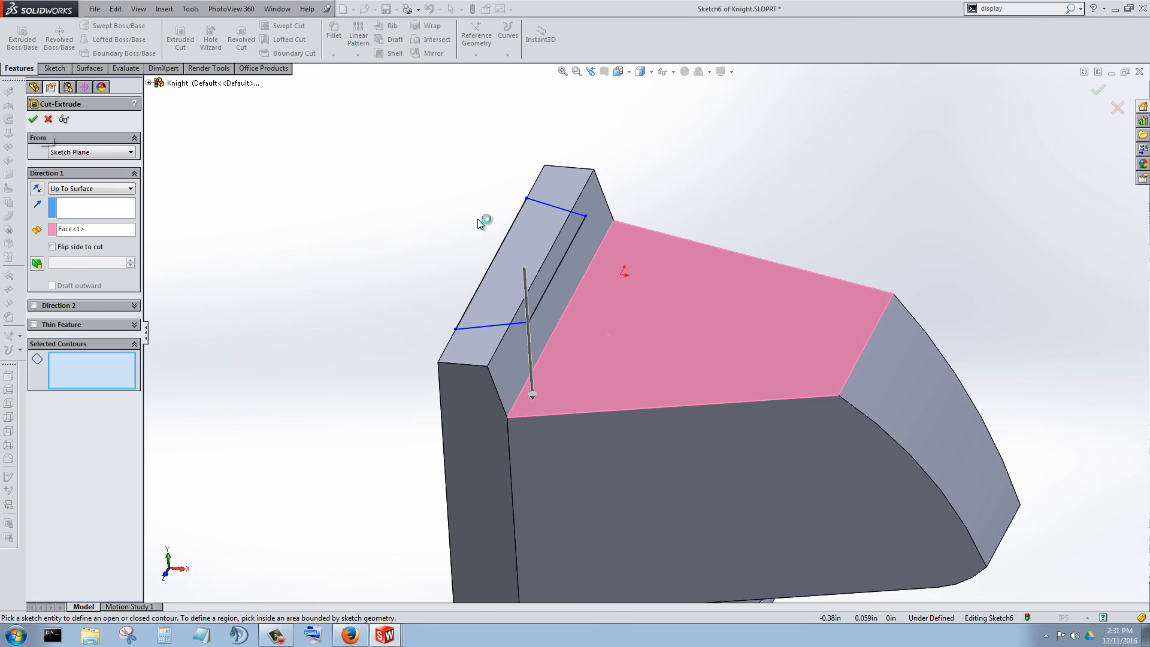
{"action": "left_click", "coordinate": [519, 258]}
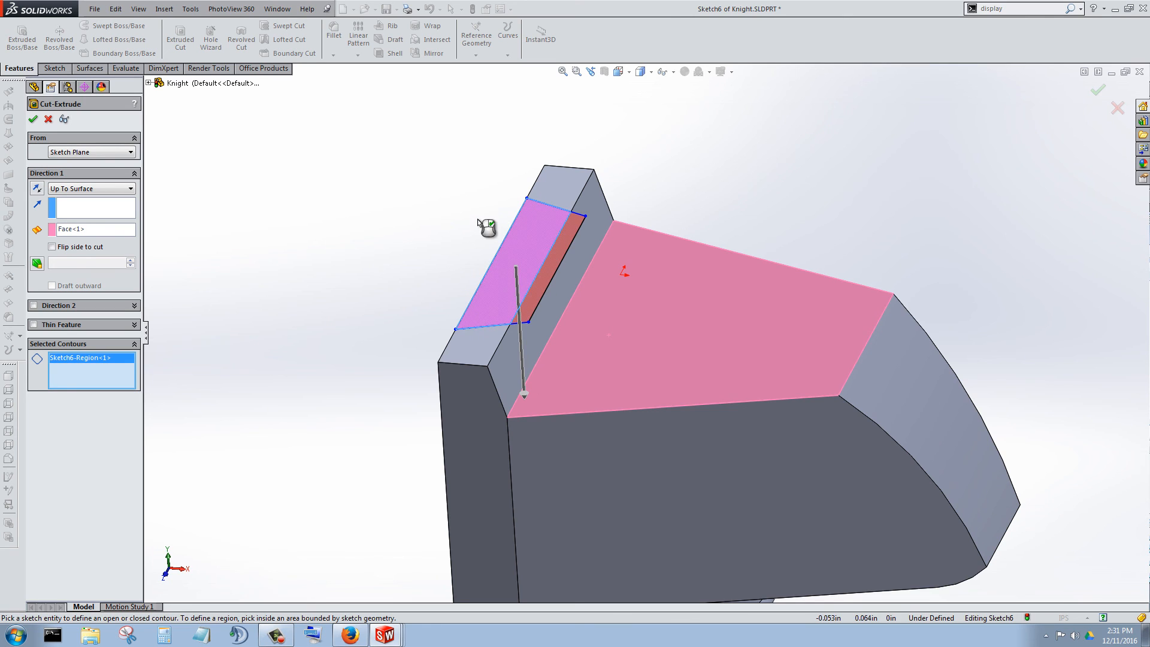
{"action": "scroll", "coordinate": [569, 227], "scroll_direction": "down", "scroll_amount": 3}
{"action": "left_click", "coordinate": [542, 321]}
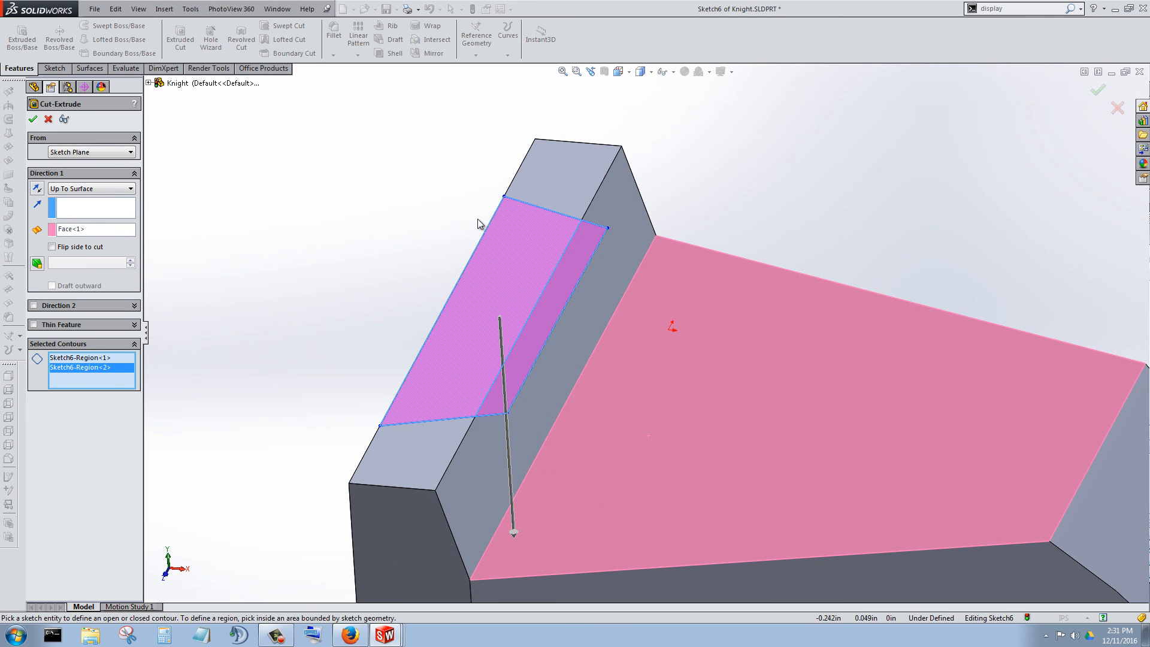
{"action": "left_click", "coordinate": [33, 119]}
Inspect the knight's head and its two ears from several sides.
{"action": "mouse_move", "coordinate": [478, 219]}
{"action": "middle_mouse_down"}
{"action": "mouse_move", "coordinate": [478, 156]}
{"action": "mouse_move", "coordinate": [275, 234]}
{"action": "middle_mouse_up"}
{"action": "scroll", "coordinate": [478, 219], "scroll_direction": "up", "scroll_amount": 9}
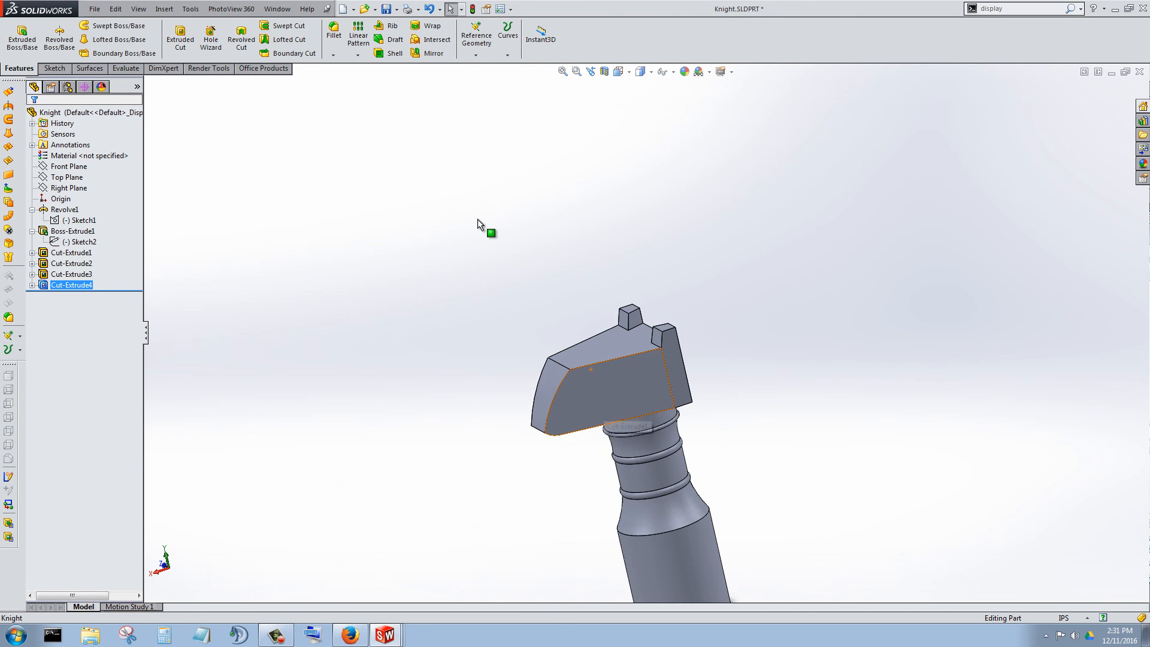
{"action": "scroll", "coordinate": [593, 413], "scroll_direction": "down", "scroll_amount": 4}
{"action": "middle_click_drag", "start_coordinate": [477, 219], "coordinate": [477, 218]}
{"action": "left_click", "coordinate": [478, 219]}
{"action": "scroll", "coordinate": [477, 218], "scroll_direction": "down", "scroll_amount": 3}
{"action": "scroll", "coordinate": [478, 220], "scroll_direction": "up", "scroll_amount": 4}
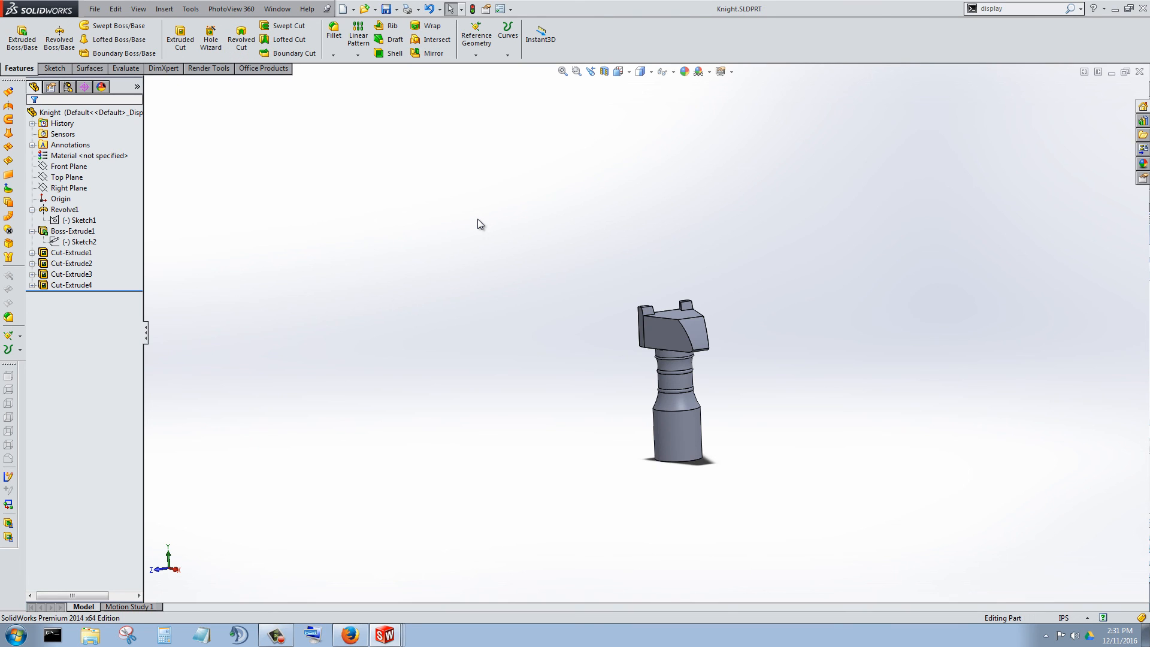
Switch to the chessboard assembly and insert the Knight part, placing it beside the rook.
{"action": "key", "text": "ctrl+Tab"}
{"action": "key", "text": "ctrl+Tab"}
{"action": "key", "text": "ctrl+Tab"}
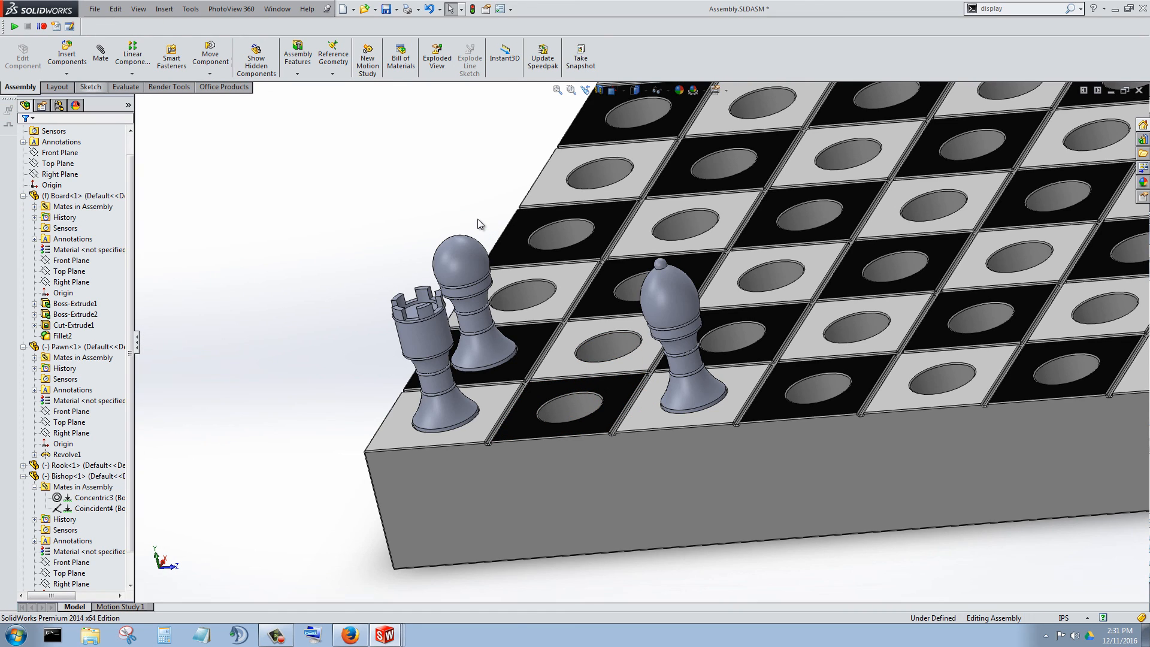
{"action": "left_click", "coordinate": [66, 54]}
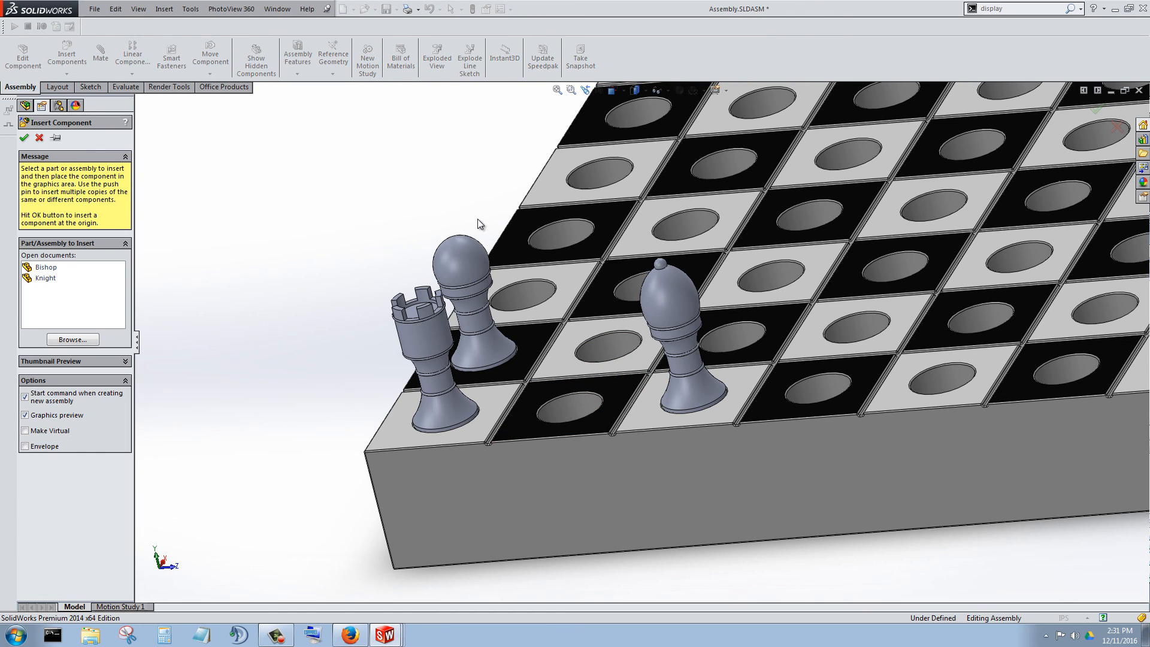
{"action": "left_click", "coordinate": [48, 278]}
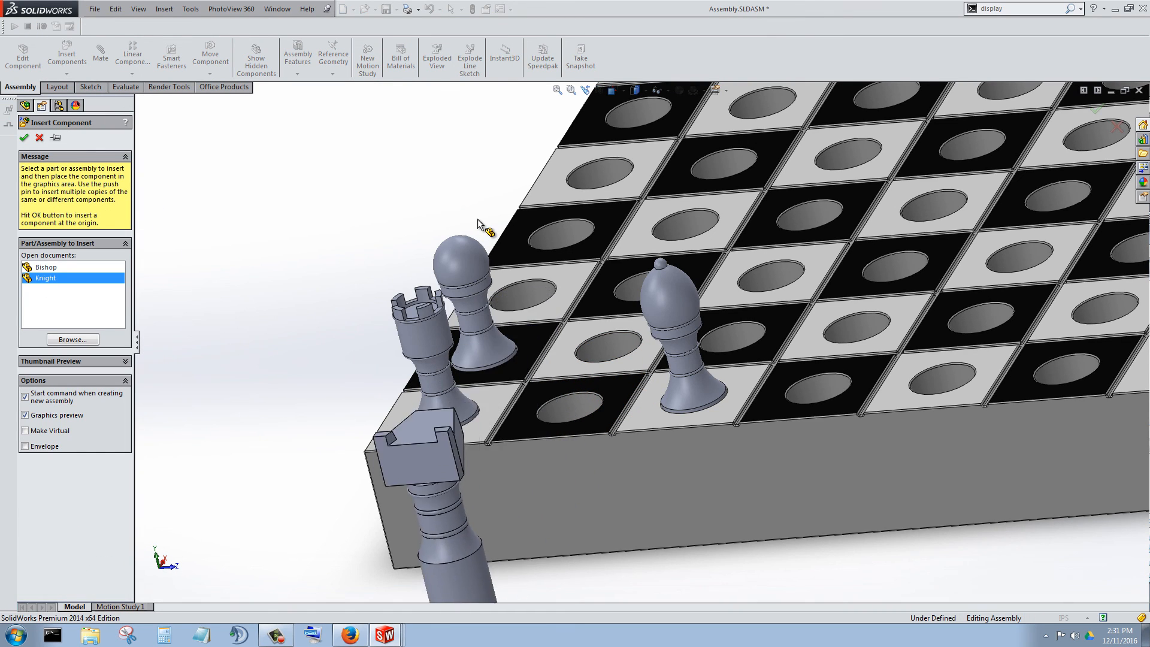
{"action": "left_click", "coordinate": [478, 222]}
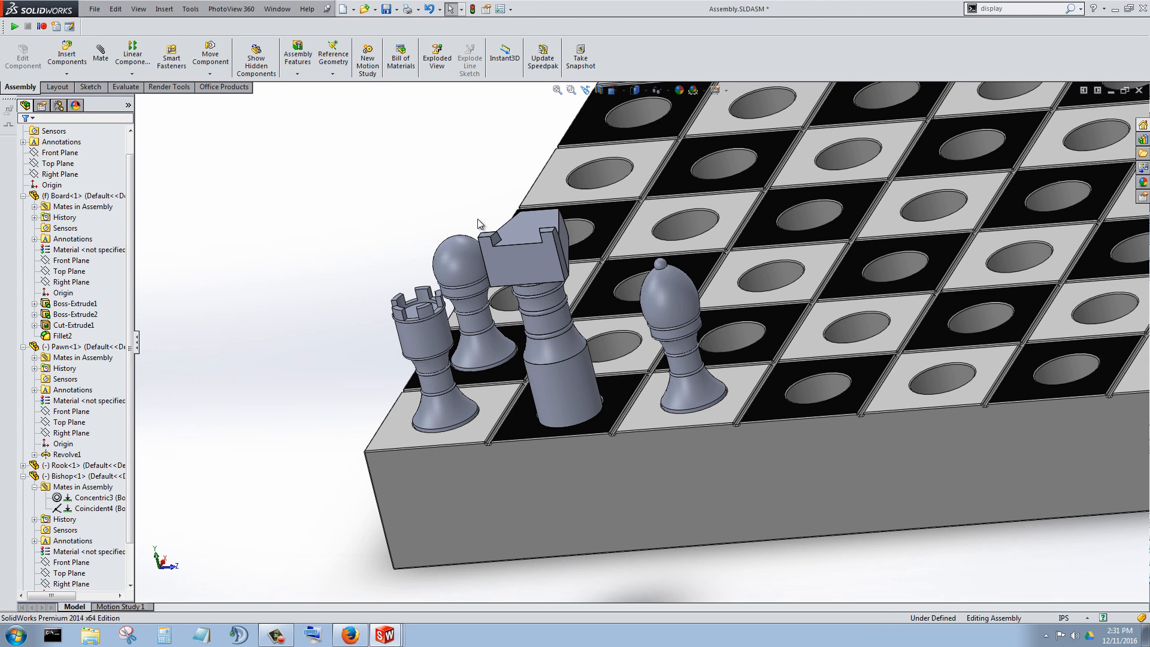
Mate the knight's cylindrical peg concentric with the hole in the black square between the rook and bishop.
{"action": "left_click", "coordinate": [101, 54]}
{"action": "left_click", "coordinate": [552, 391]}
{"action": "middle_click_drag", "start_coordinate": [552, 392], "coordinate": [509, 415]}
{"action": "left_click", "coordinate": [683, 339]}
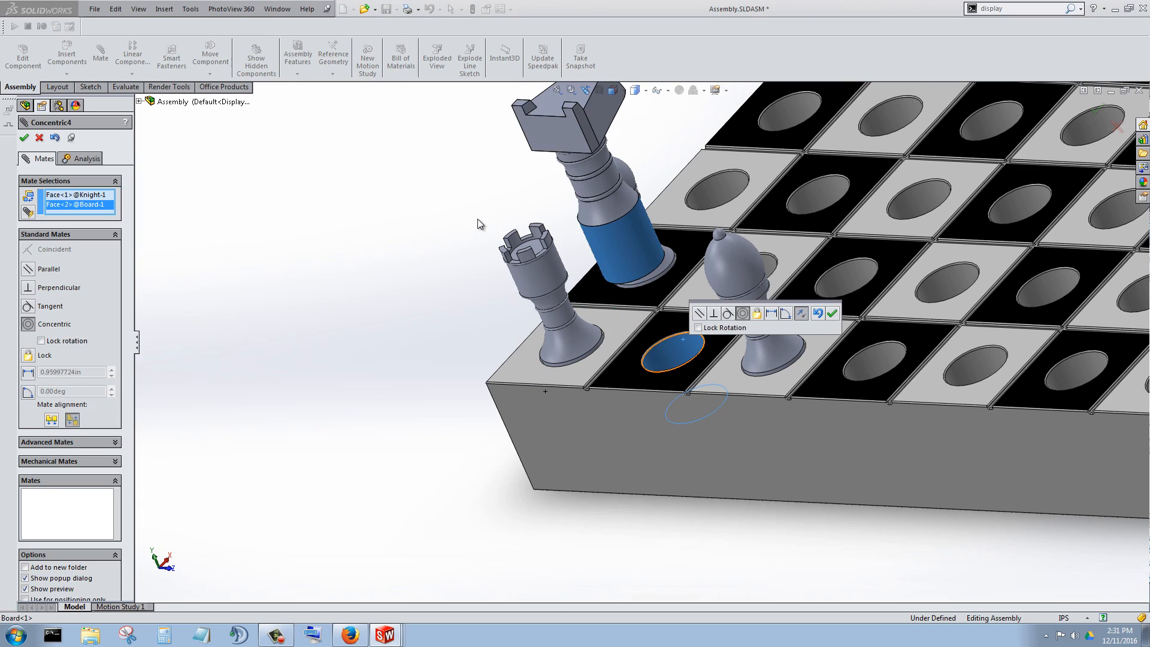
{"action": "left_click", "coordinate": [832, 313]}
Mate the knight's bottom face coincident with the floor of the hole between the rook and bishop.
{"action": "middle_click_drag", "start_coordinate": [683, 359], "coordinate": [665, 246]}
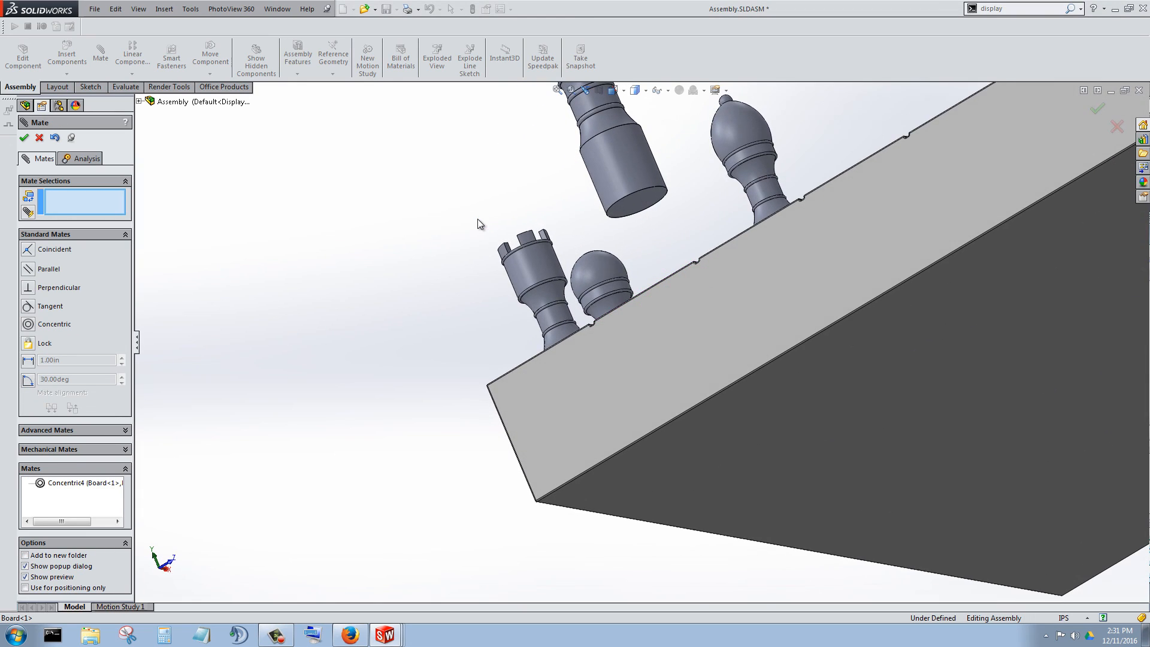
{"action": "left_click", "coordinate": [637, 204]}
{"action": "middle_click_drag", "start_coordinate": [637, 204], "coordinate": [655, 311]}
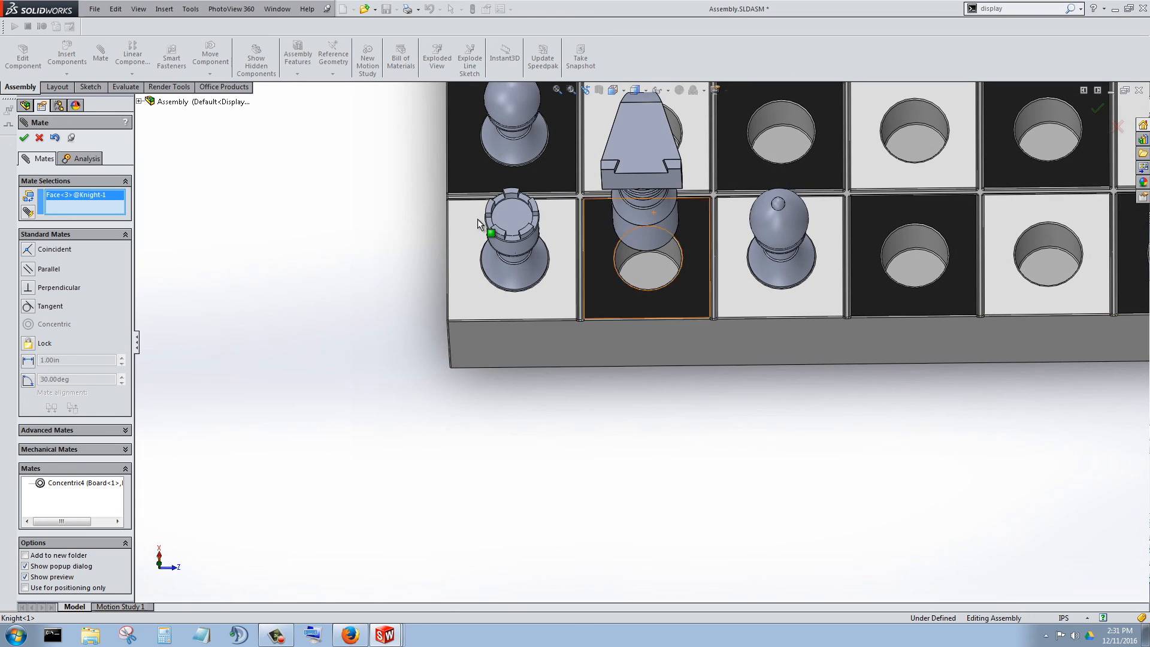
{"action": "left_click", "coordinate": [653, 213]}
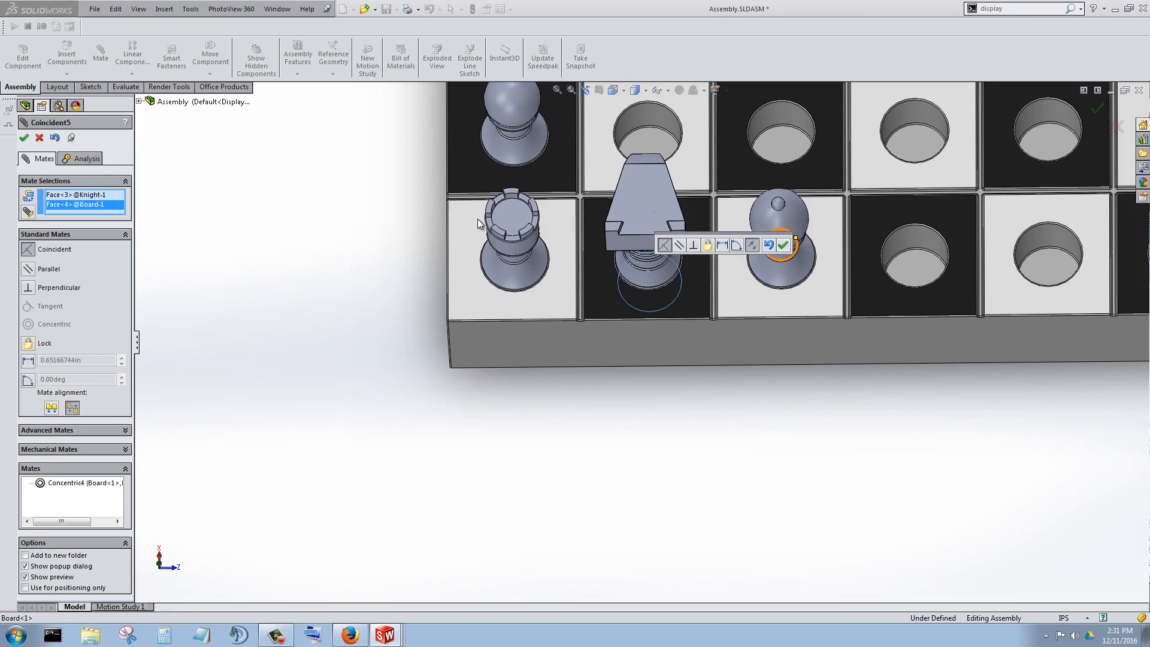
{"action": "left_click", "coordinate": [782, 245]}
Examine how the knight sits beside the rook, pawn and bishop from several angles, and finish mating.
{"action": "middle_click_drag", "start_coordinate": [477, 219], "coordinate": [425, 138]}
{"action": "scroll", "coordinate": [477, 219], "scroll_direction": "up", "scroll_amount": 4}
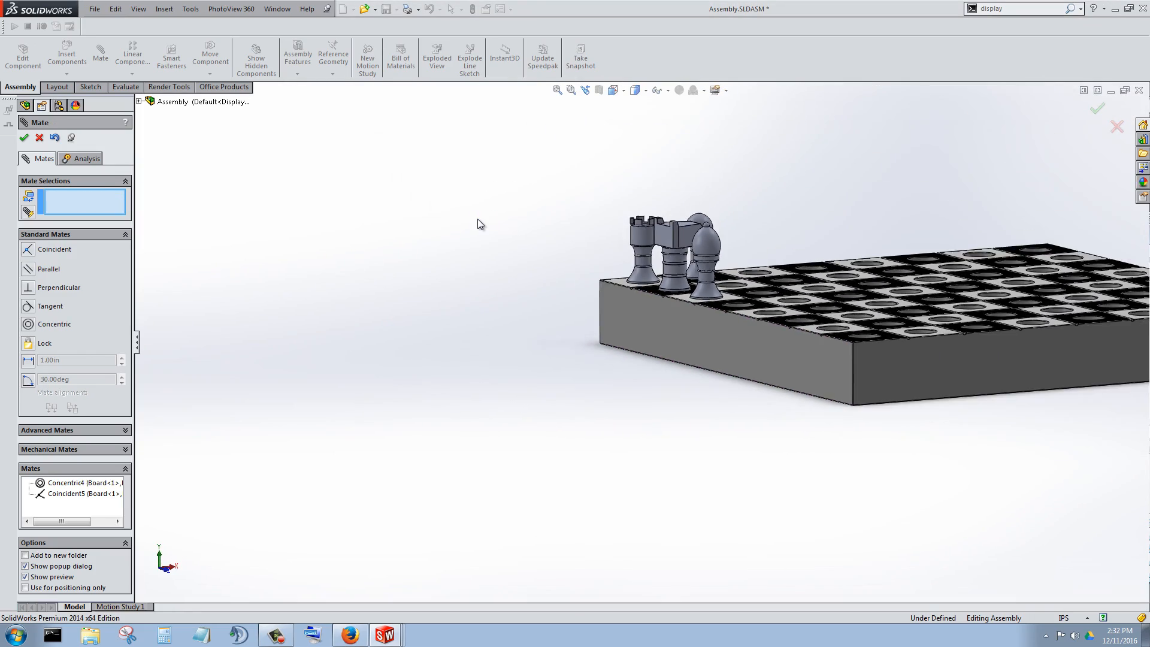
{"action": "scroll", "coordinate": [713, 198], "scroll_direction": "down", "scroll_amount": 5}
{"action": "middle_click_drag", "start_coordinate": [695, 336], "coordinate": [563, 335]}
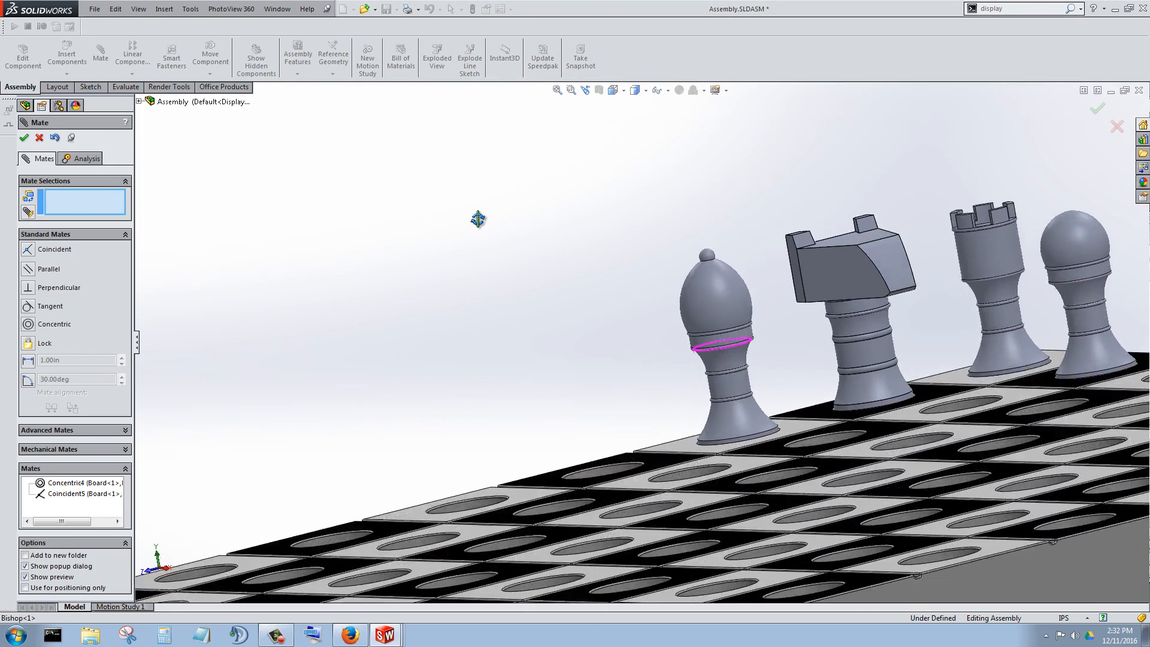
{"action": "middle_click_drag", "start_coordinate": [478, 219], "coordinate": [477, 219]}
{"action": "scroll", "coordinate": [478, 219], "scroll_direction": "down", "scroll_amount": 3}
{"action": "scroll", "coordinate": [477, 221], "scroll_direction": "up", "scroll_amount": 5}
{"action": "scroll", "coordinate": [478, 219], "scroll_direction": "down", "scroll_amount": 8}
{"action": "scroll", "coordinate": [478, 220], "scroll_direction": "up", "scroll_amount": 6}
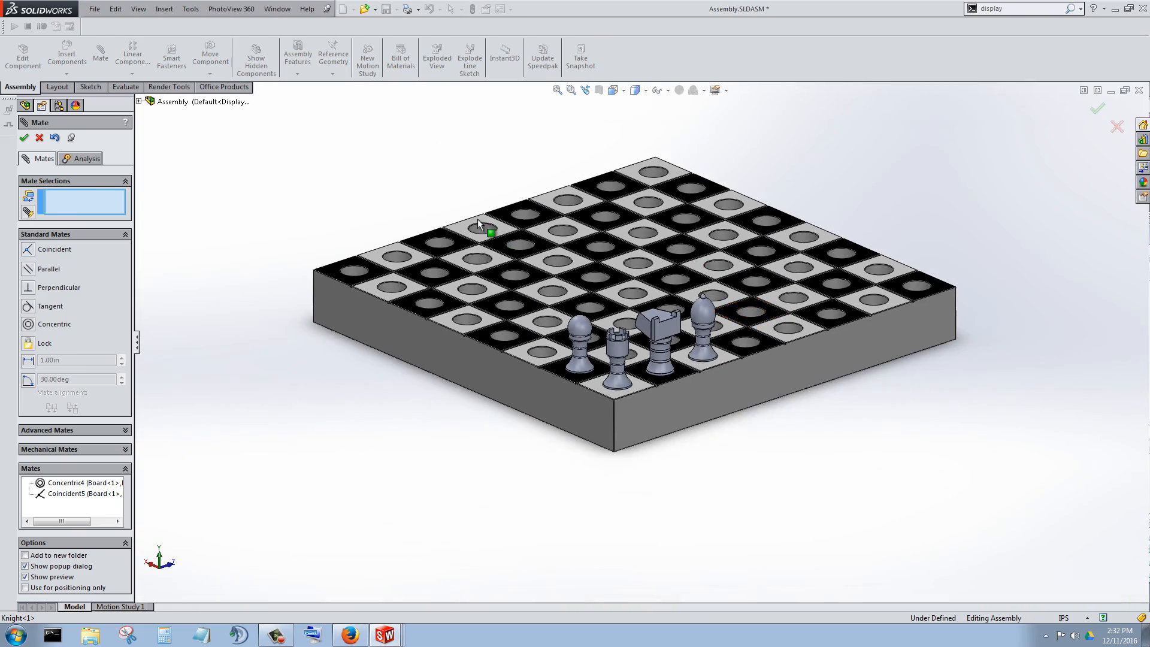
{"action": "scroll", "coordinate": [477, 219], "scroll_direction": "down", "scroll_amount": 3}
{"action": "scroll", "coordinate": [477, 219], "scroll_direction": "up", "scroll_amount": 2}
{"action": "scroll", "coordinate": [478, 219], "scroll_direction": "down", "scroll_amount": 1}
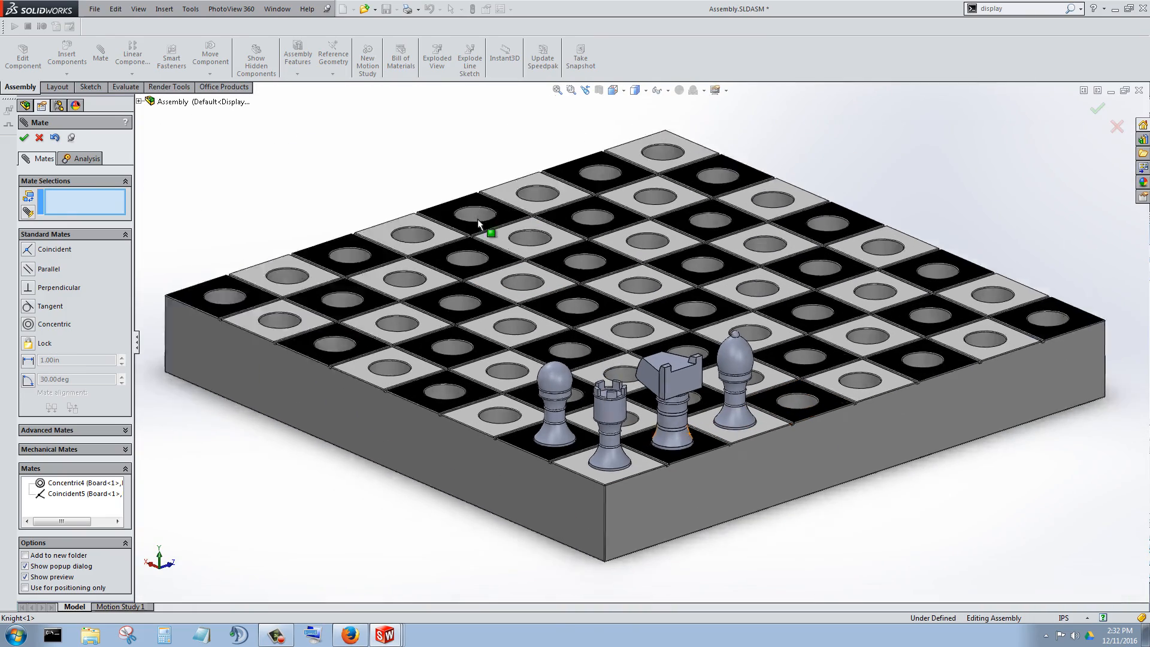
{"action": "scroll", "coordinate": [477, 222], "scroll_direction": "down", "scroll_amount": 1}
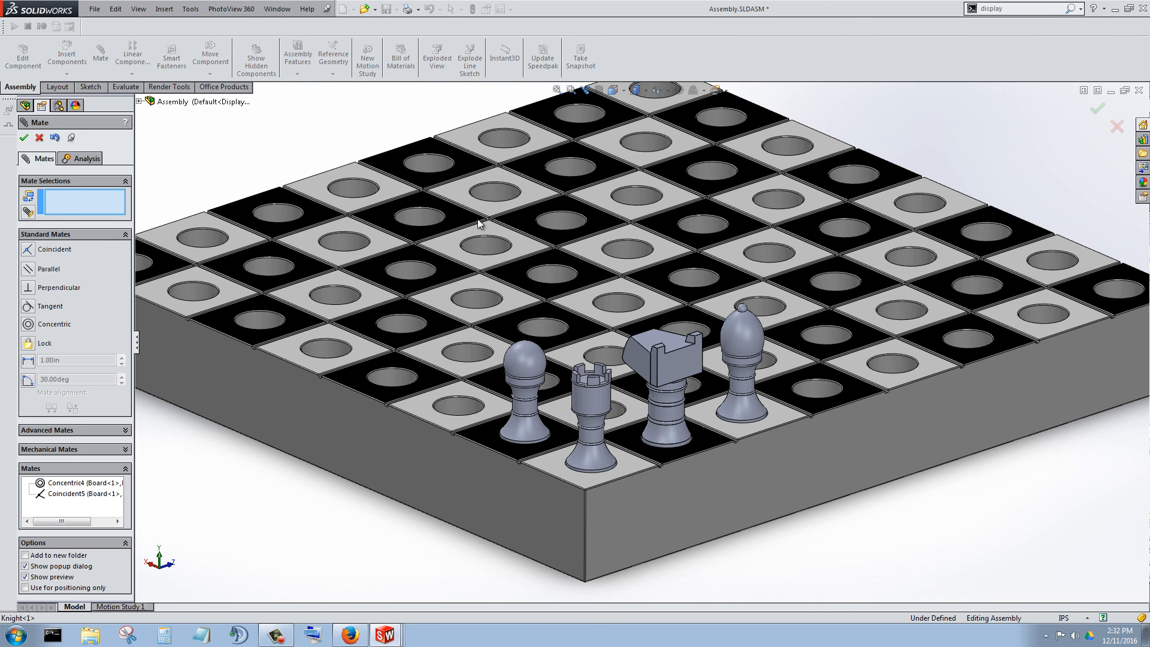
{"action": "left_click", "coordinate": [24, 138]}
{"action": "scroll", "coordinate": [477, 221], "scroll_direction": "up", "scroll_amount": 2}
{"action": "scroll", "coordinate": [477, 221], "scroll_direction": "down", "scroll_amount": 2}
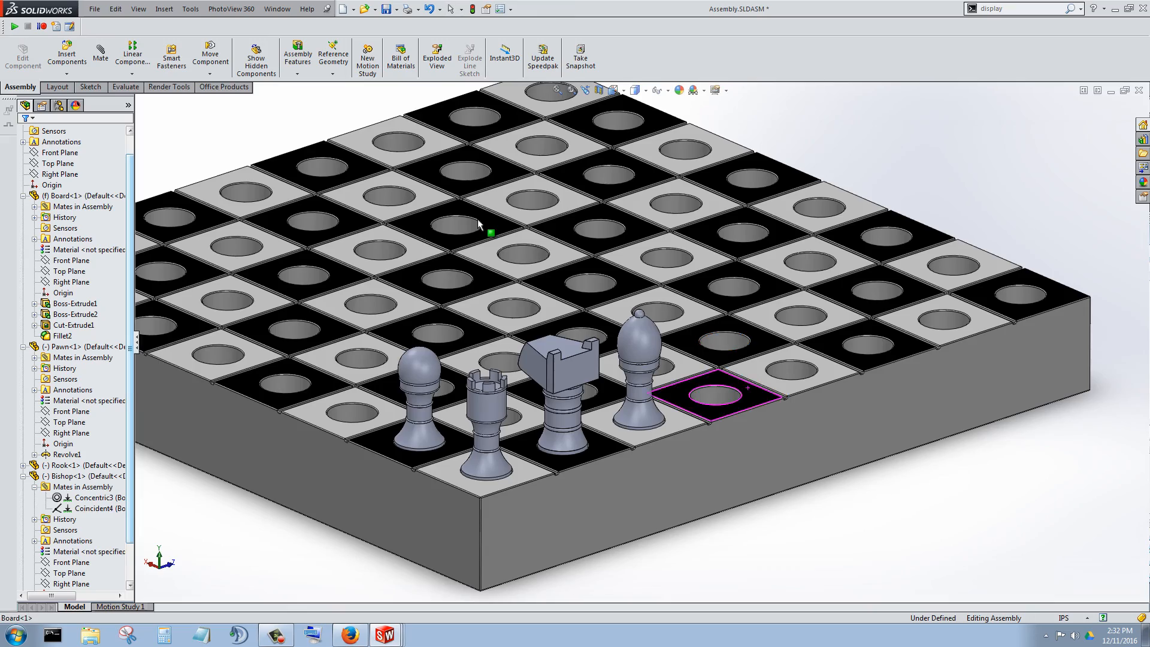
{"action": "scroll", "coordinate": [478, 224], "scroll_direction": "up", "scroll_amount": 2}
{"action": "scroll", "coordinate": [478, 223], "scroll_direction": "down", "scroll_amount": 1}
{"action": "scroll", "coordinate": [478, 219], "scroll_direction": "up", "scroll_amount": 2}
{"action": "scroll", "coordinate": [478, 222], "scroll_direction": "down", "scroll_amount": 4}
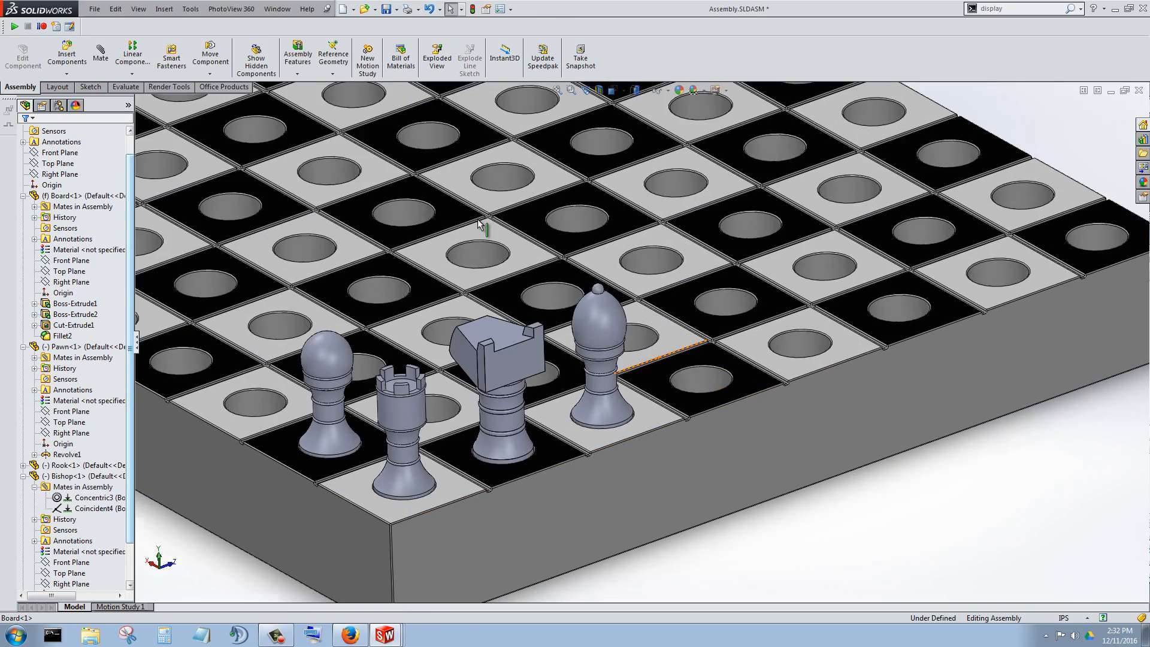